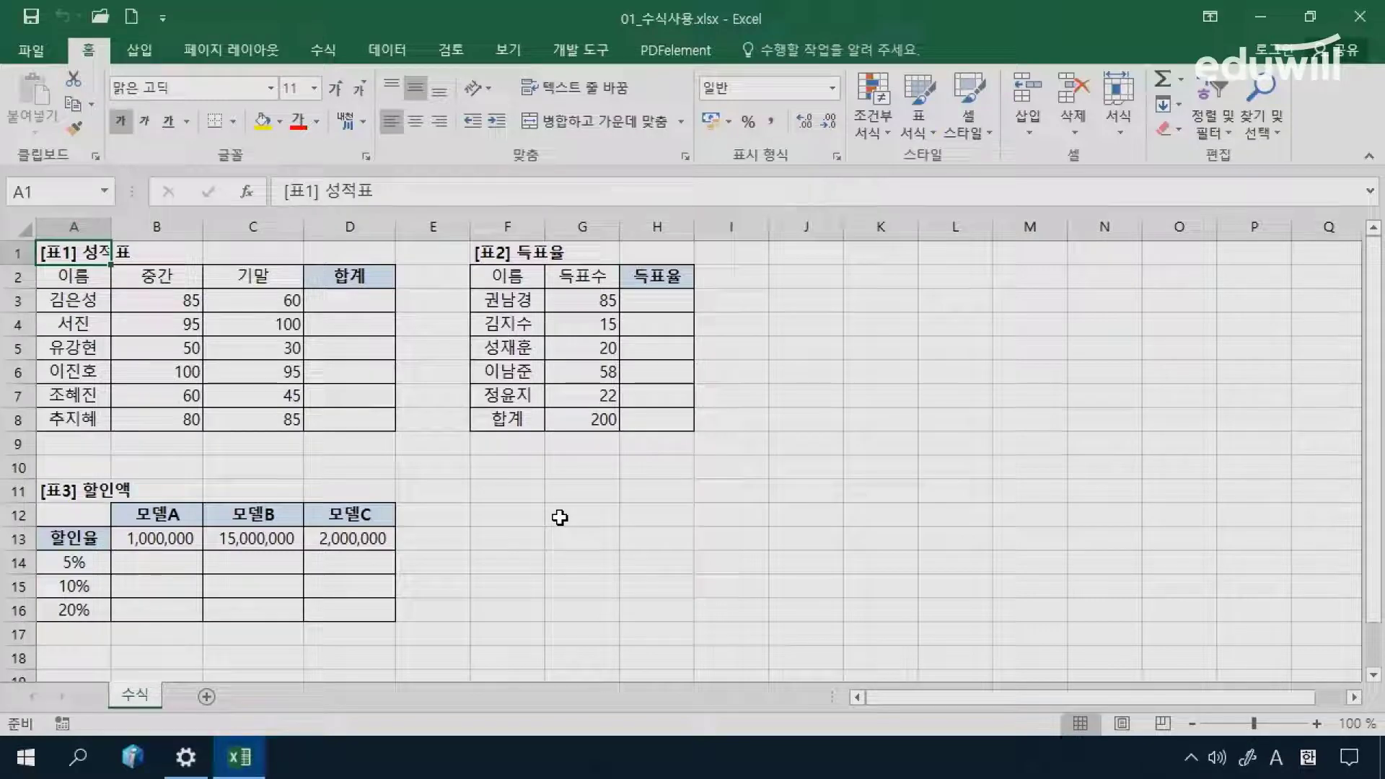
Step: Enter the formula =B3+C3 in cell D3 to total the first student's midterm and final scores
{"action": "left_click", "coordinate": [353, 301]}
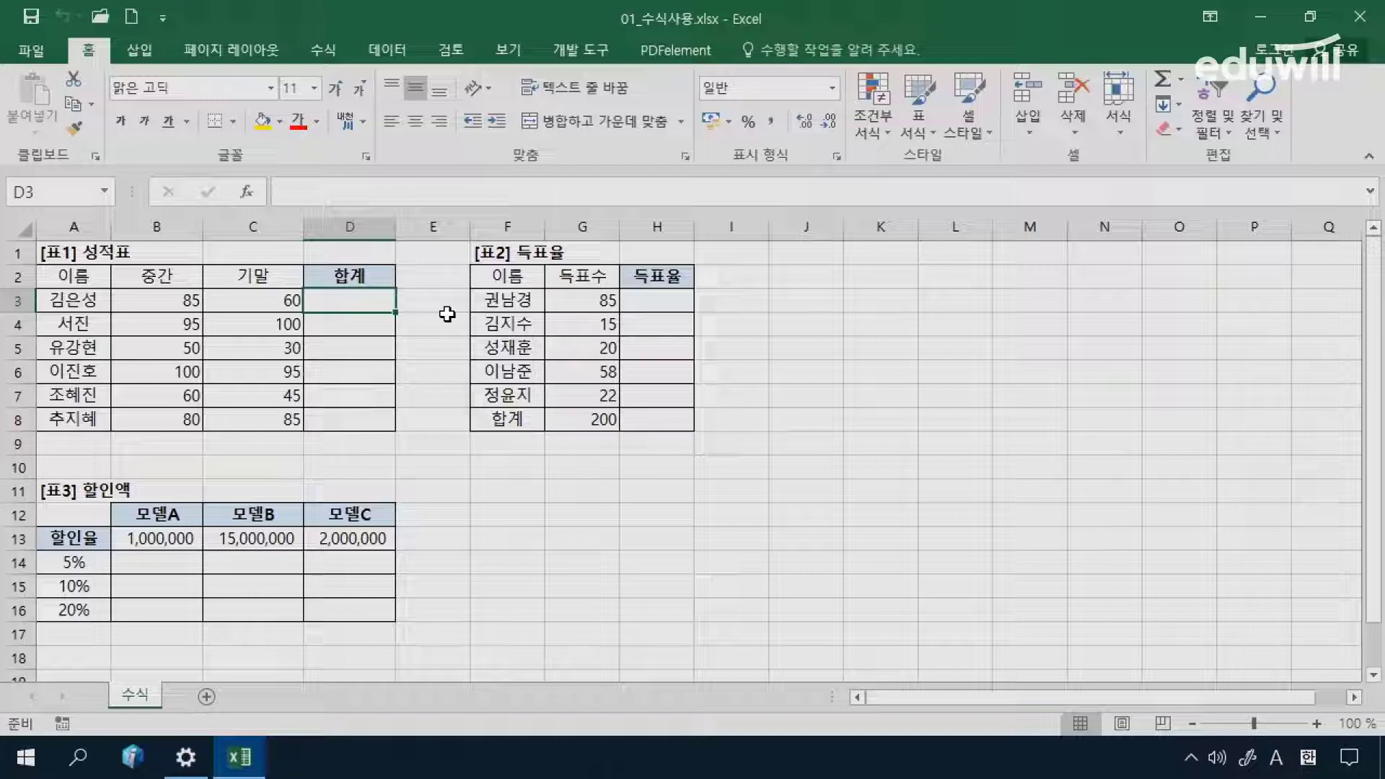
{"action": "type", "text": "="}
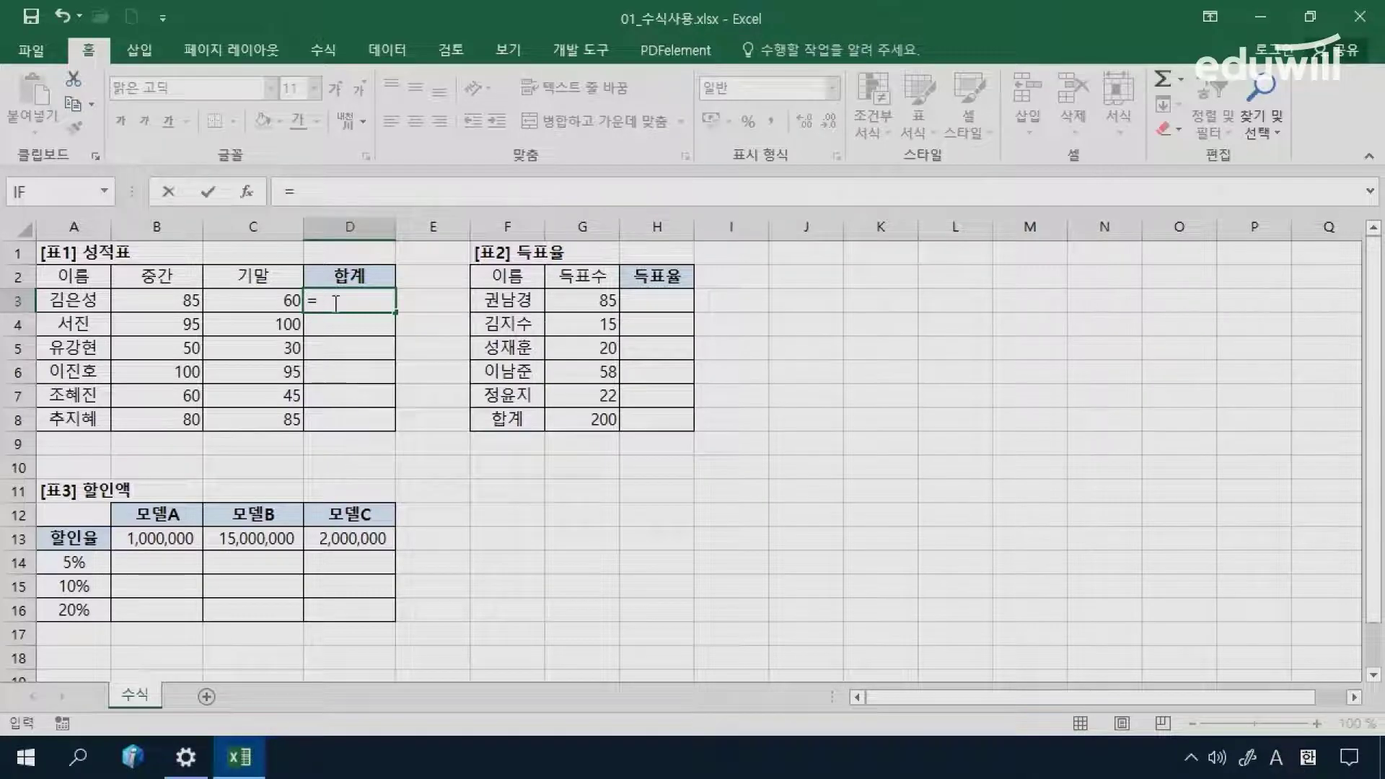
{"action": "left_click", "coordinate": [183, 298]}
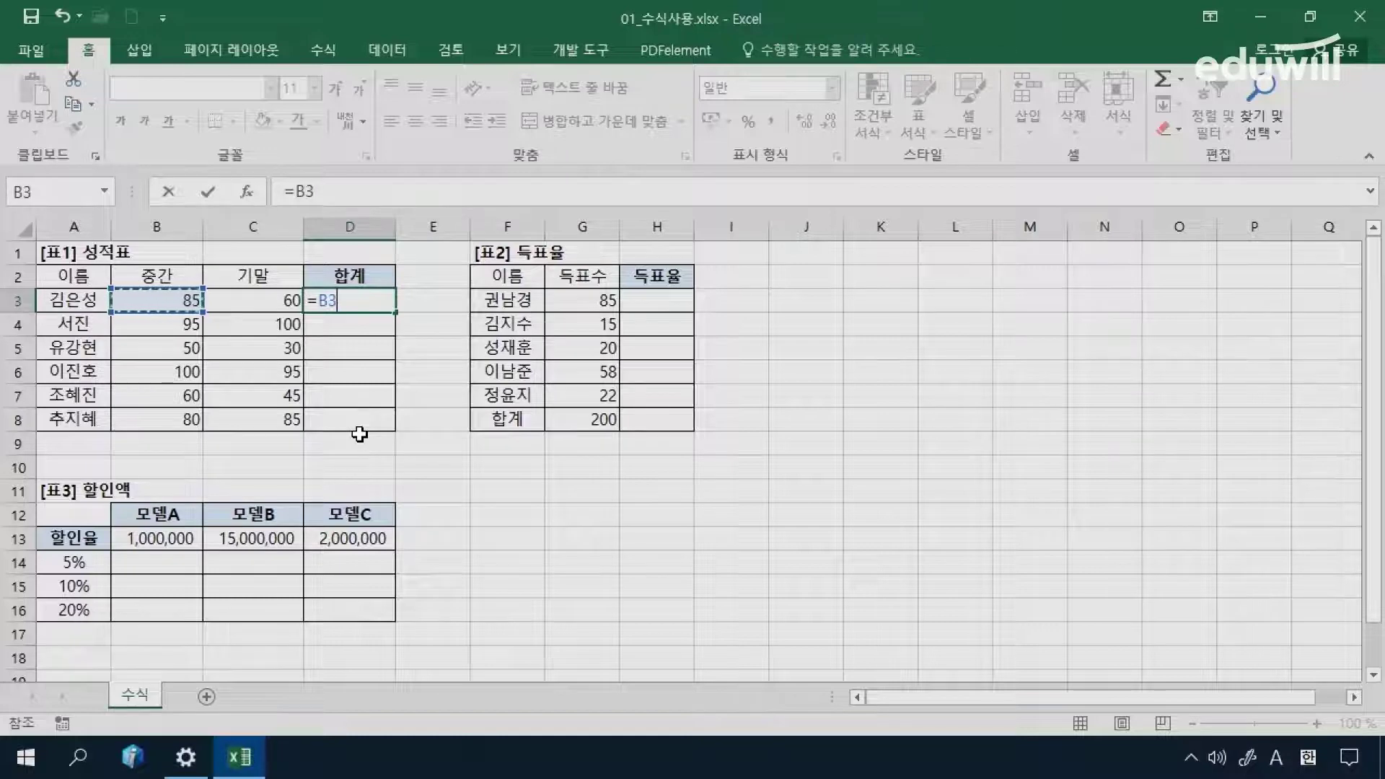
{"action": "type", "text": "+"}
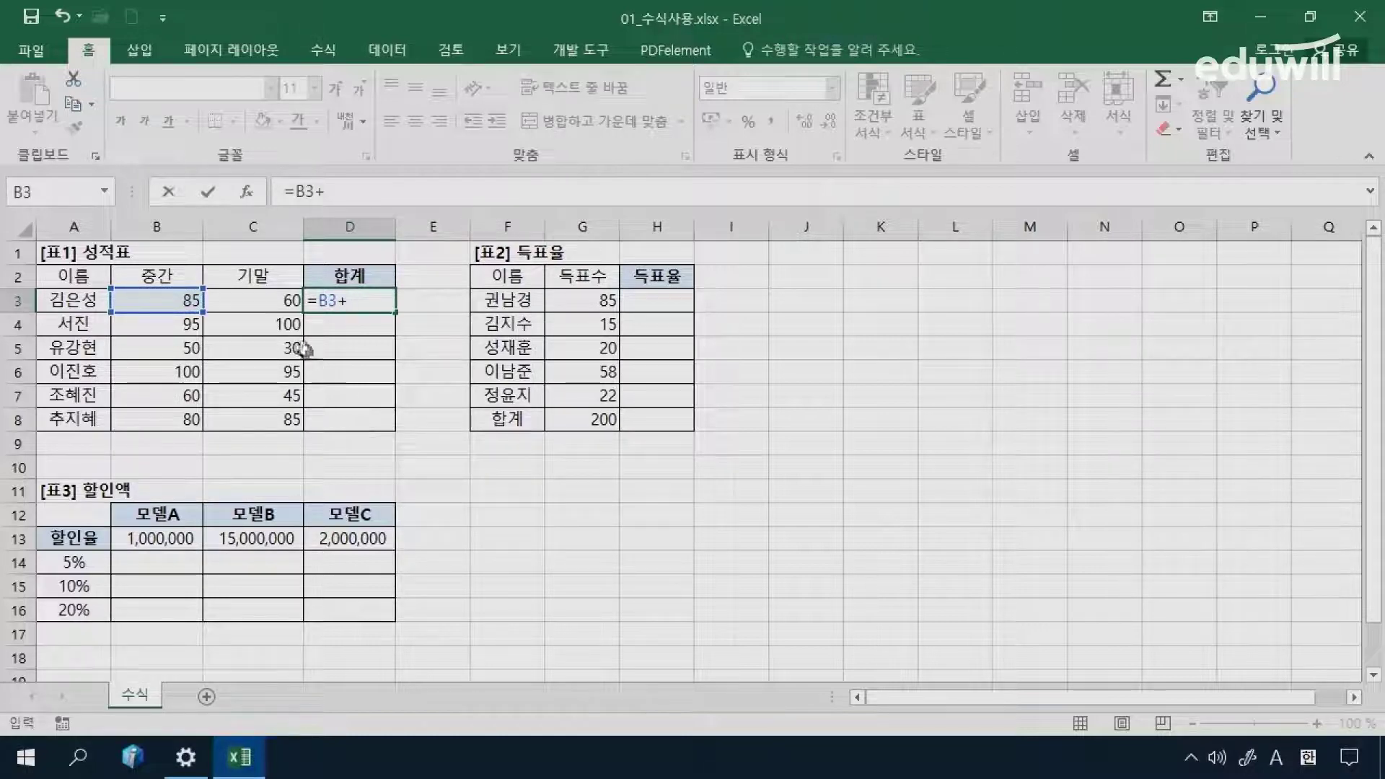
{"action": "left_click", "coordinate": [266, 300]}
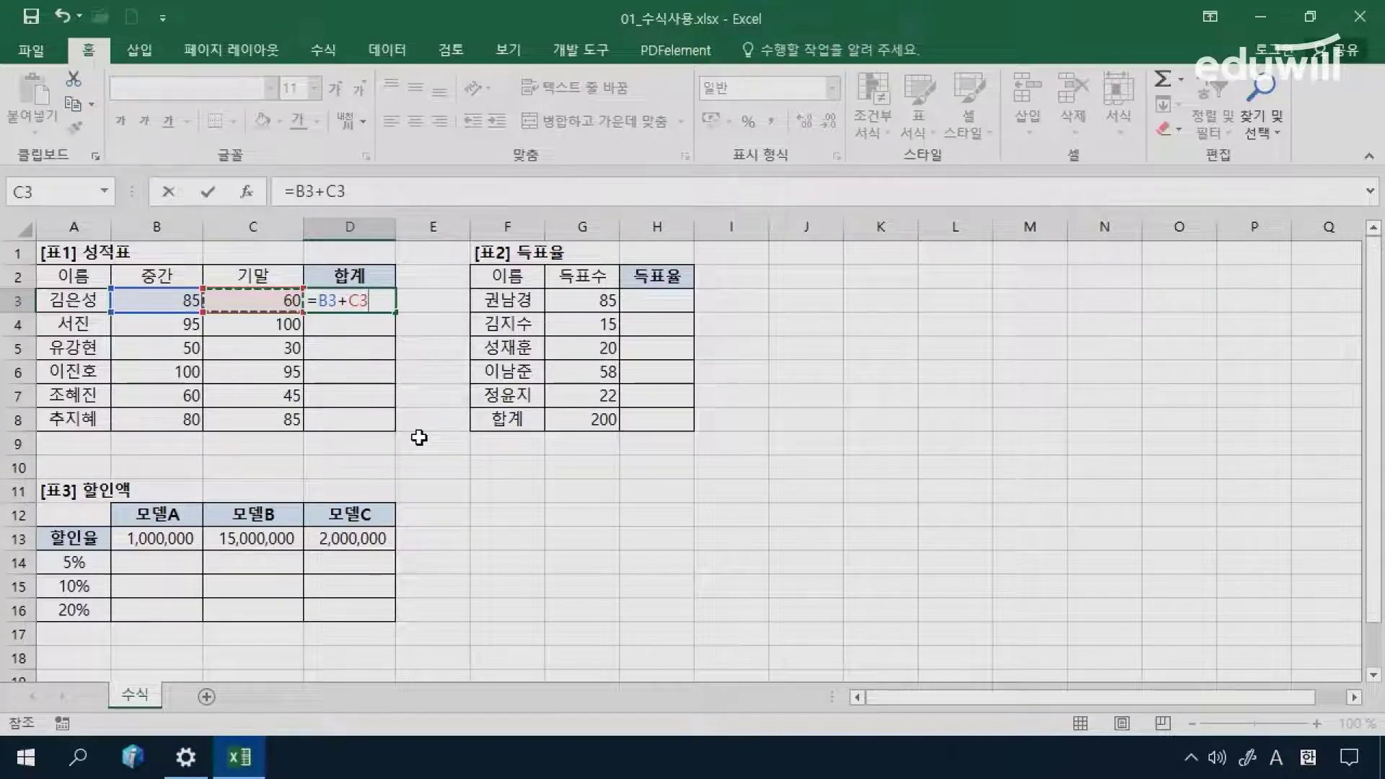
{"action": "key", "text": "Return"}
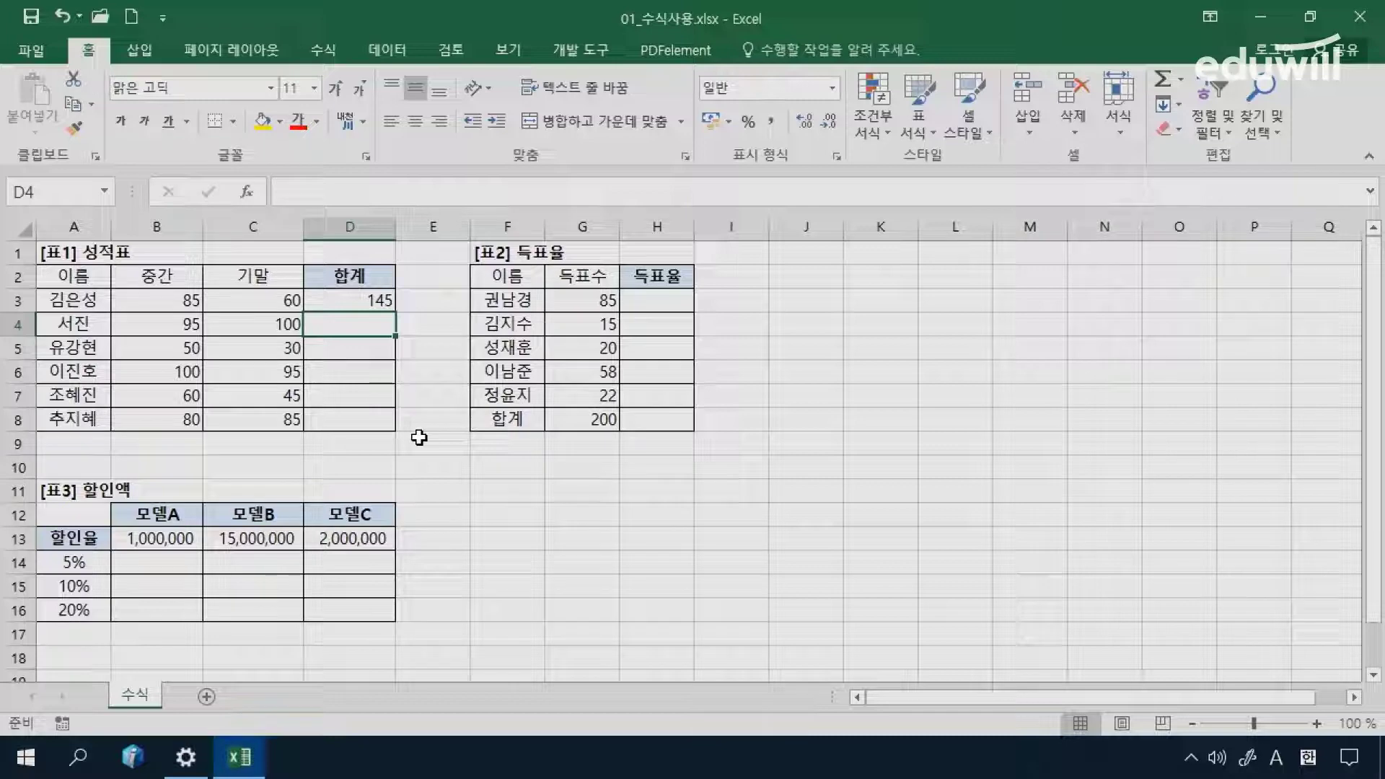
Step: Fill the total formula in D3 down through D8
{"action": "left_click", "coordinate": [337, 299]}
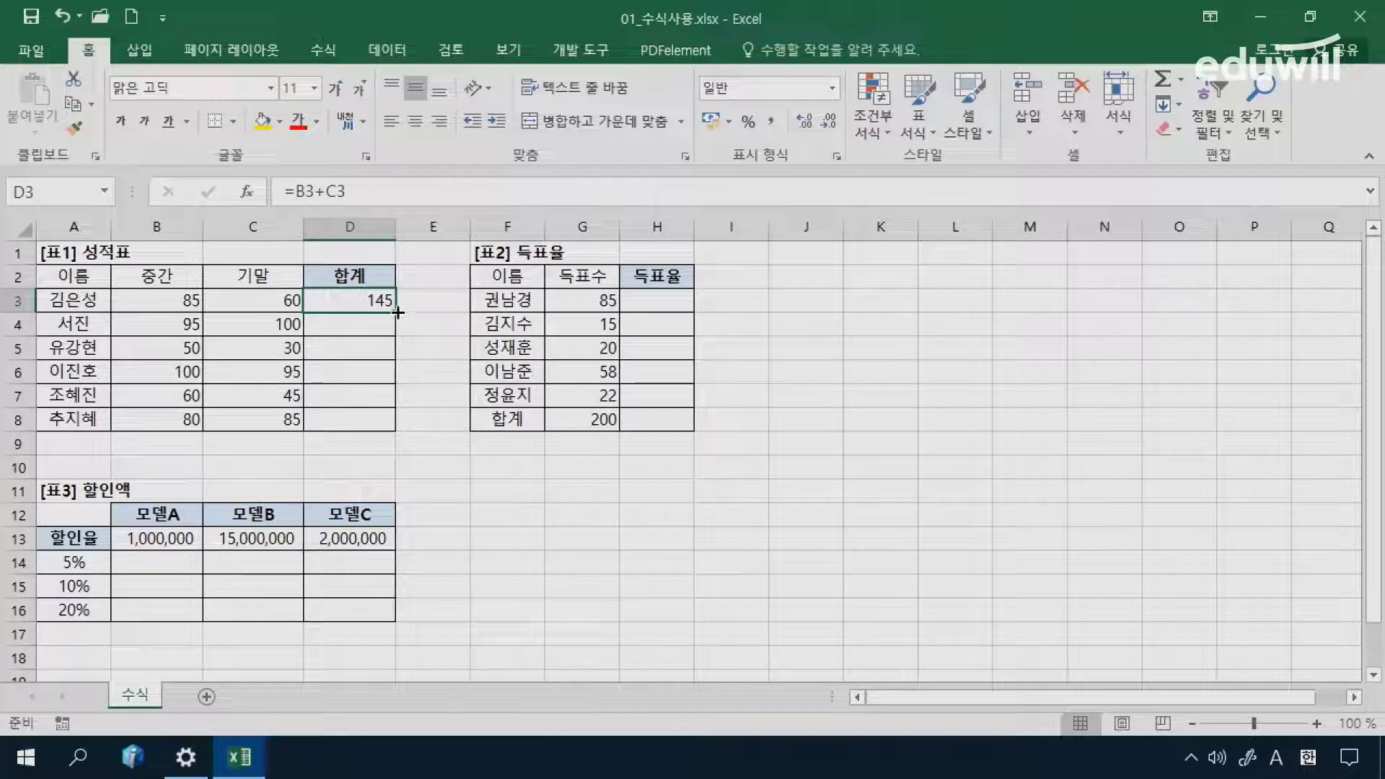
{"action": "left_click_drag", "start_coordinate": [398, 312], "coordinate": [404, 430]}
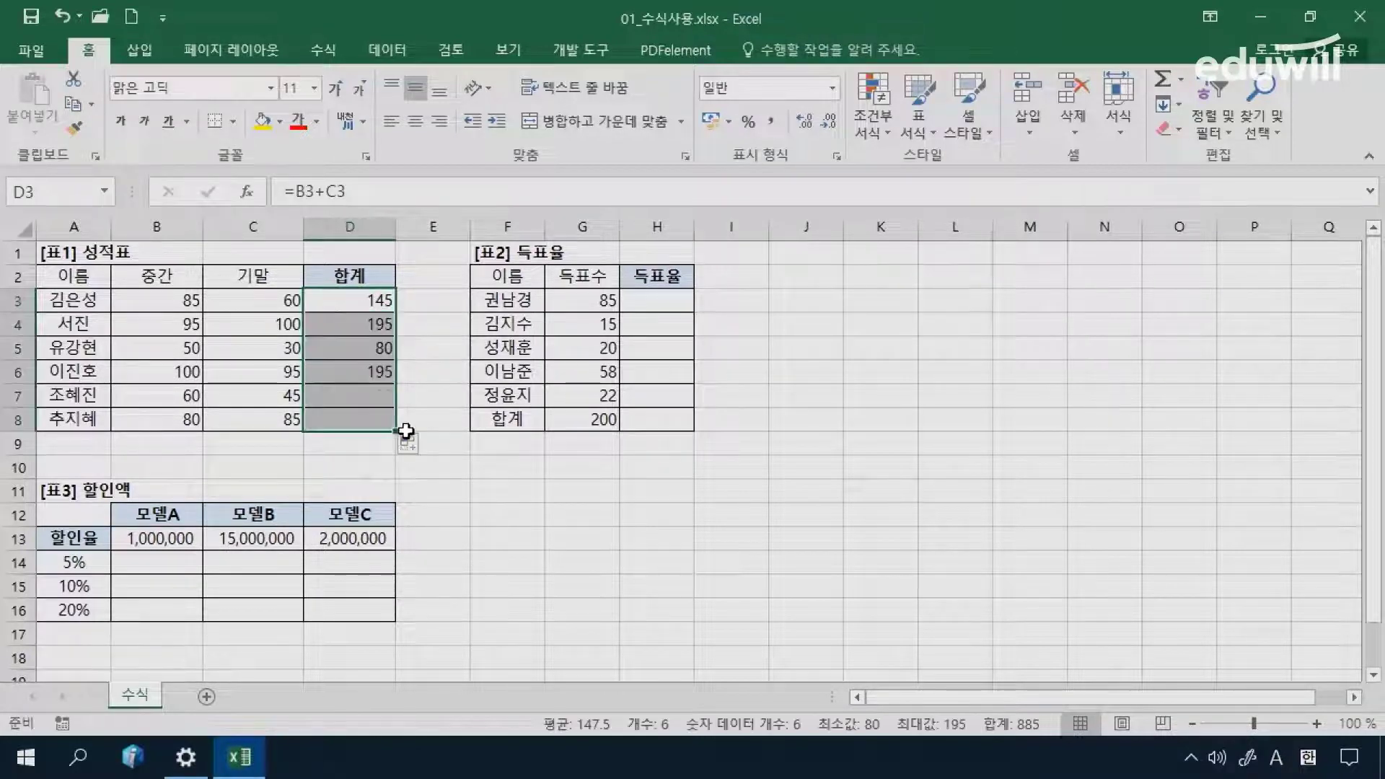
{"action": "key", "text": "ctrl+z"}
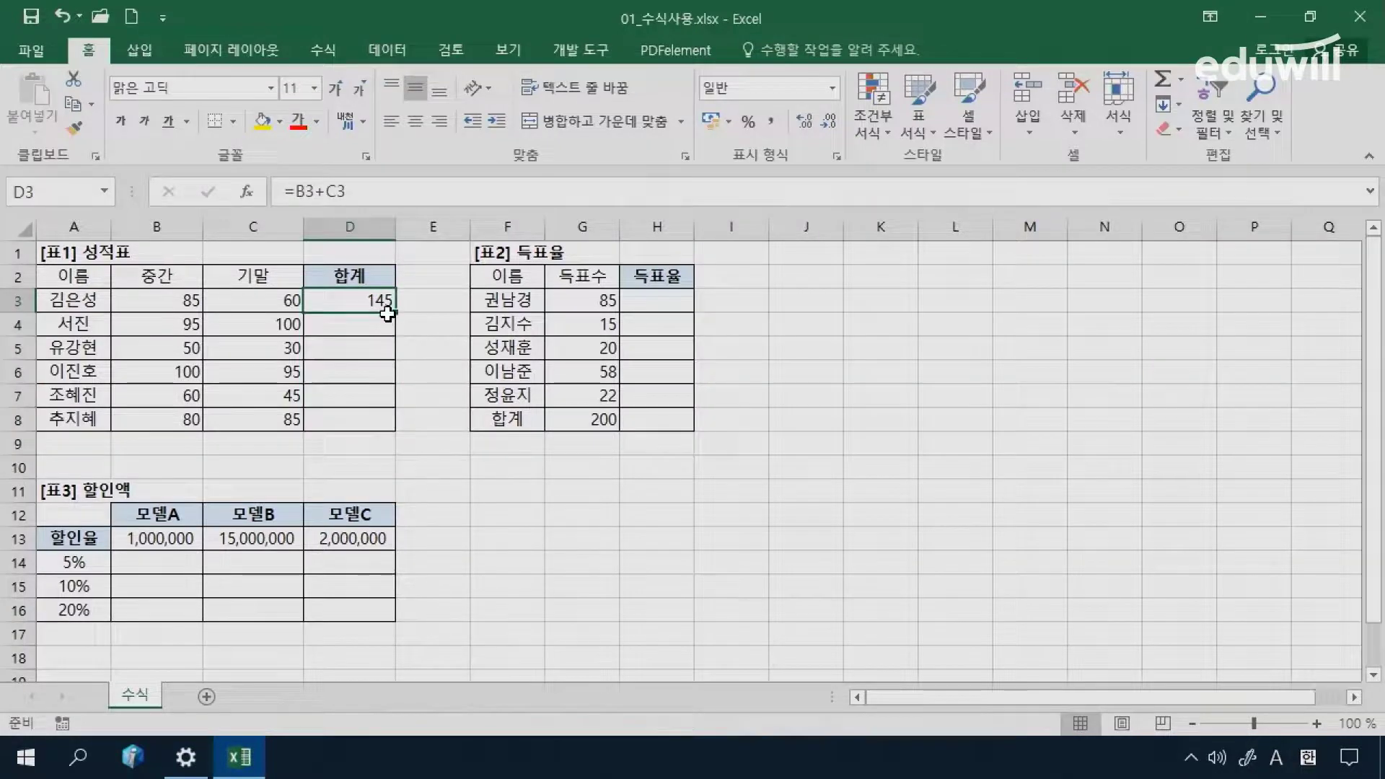
{"action": "double_click", "coordinate": [398, 311]}
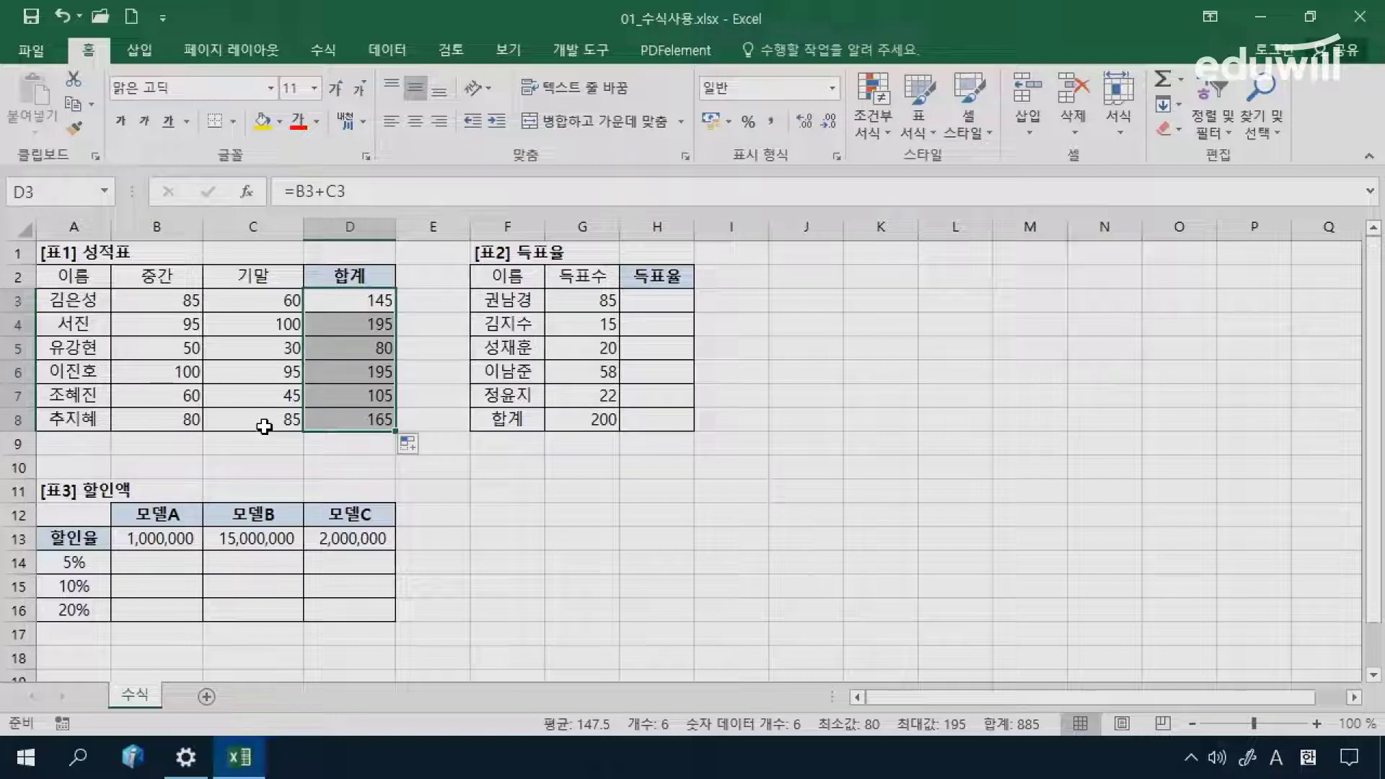
Step: Examine how the cell references change in the total formulas of D3, D4 and D5
{"action": "left_click", "coordinate": [377, 300]}
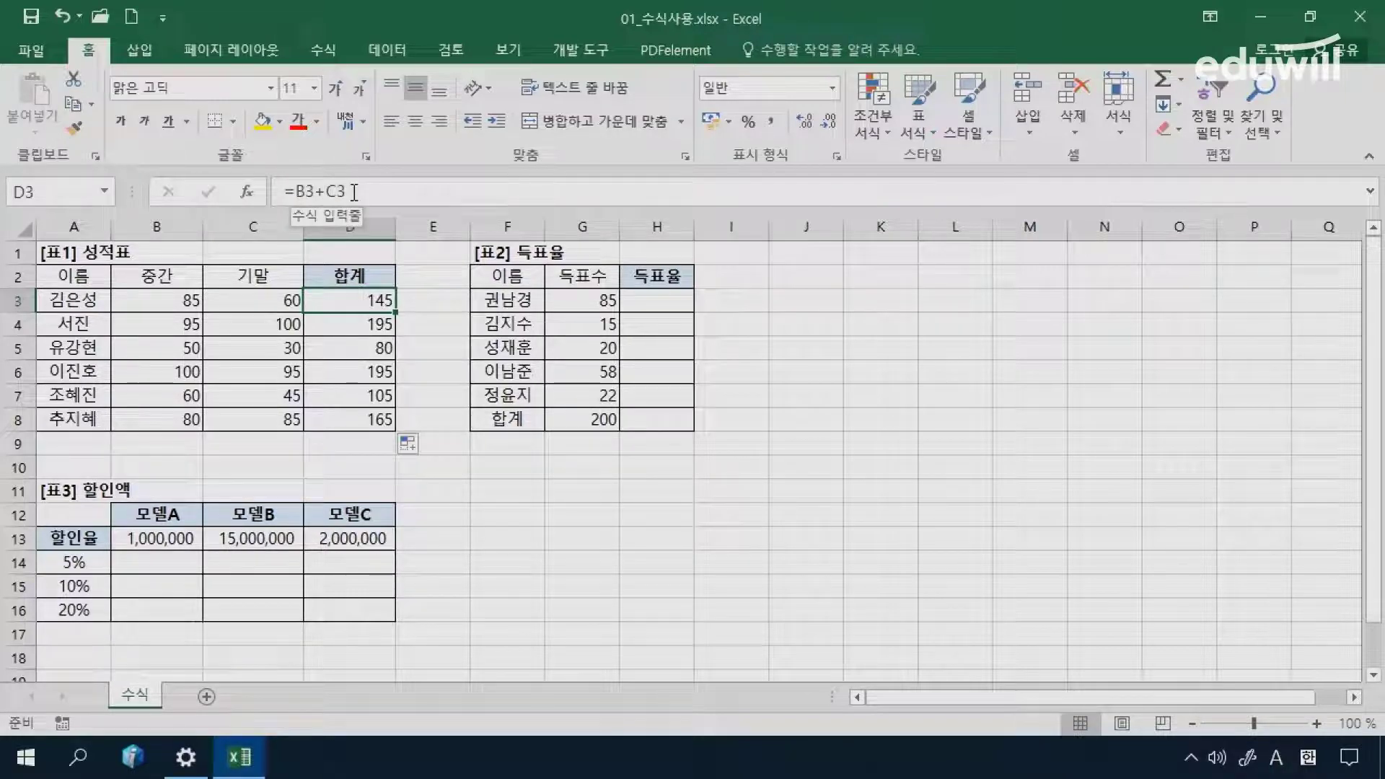
{"action": "left_click", "coordinate": [369, 323]}
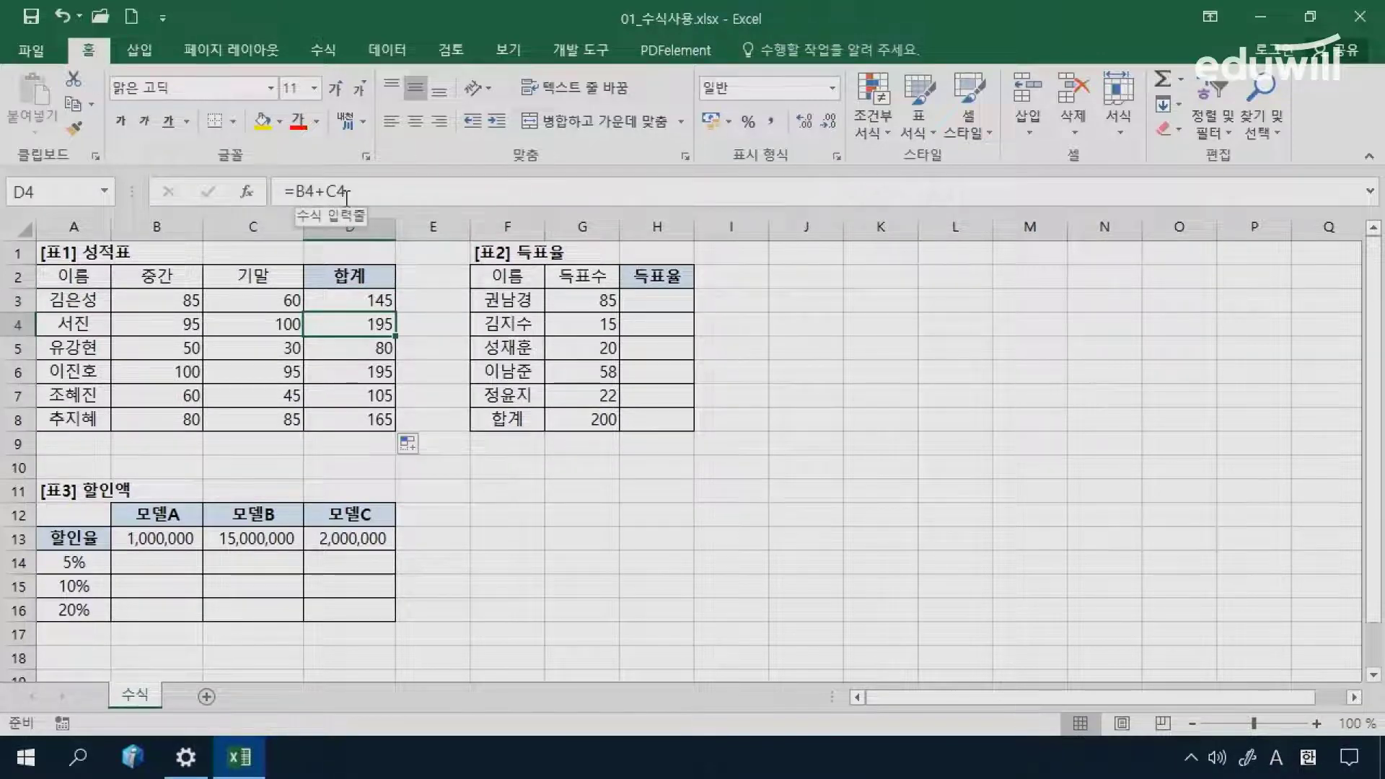
{"action": "left_click", "coordinate": [363, 347]}
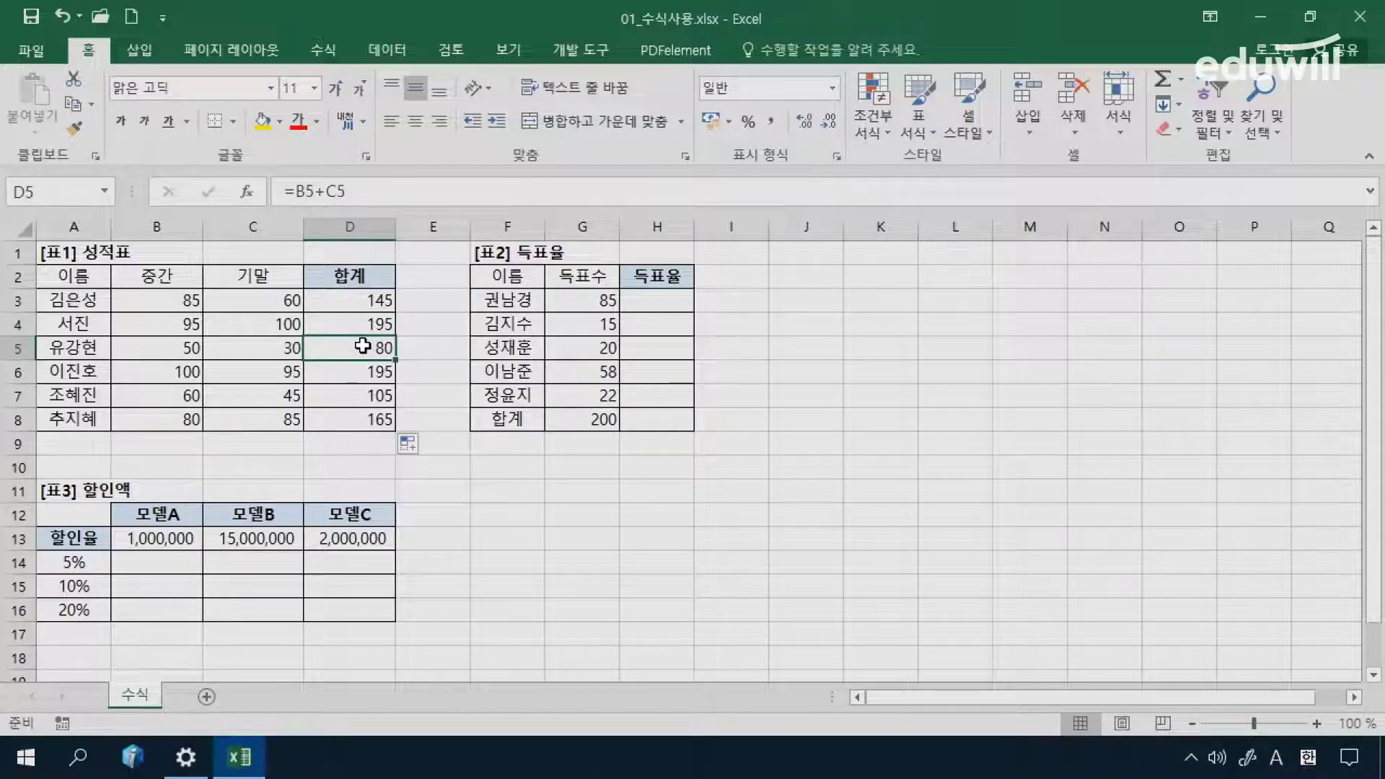
Step: Copy the total formula from D3 over D4 to D8 once more
{"action": "left_click", "coordinate": [370, 302]}
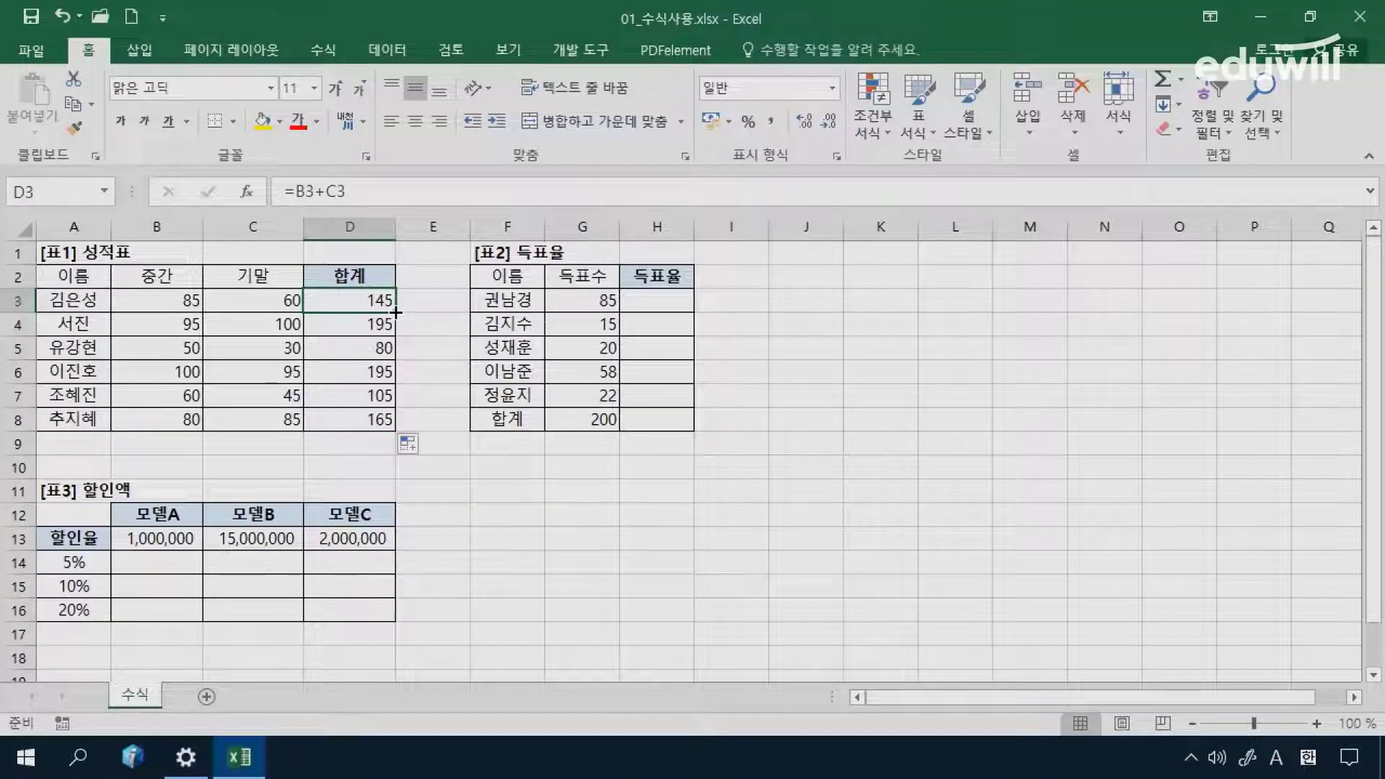
{"action": "left_click_drag", "start_coordinate": [396, 313], "coordinate": [399, 428]}
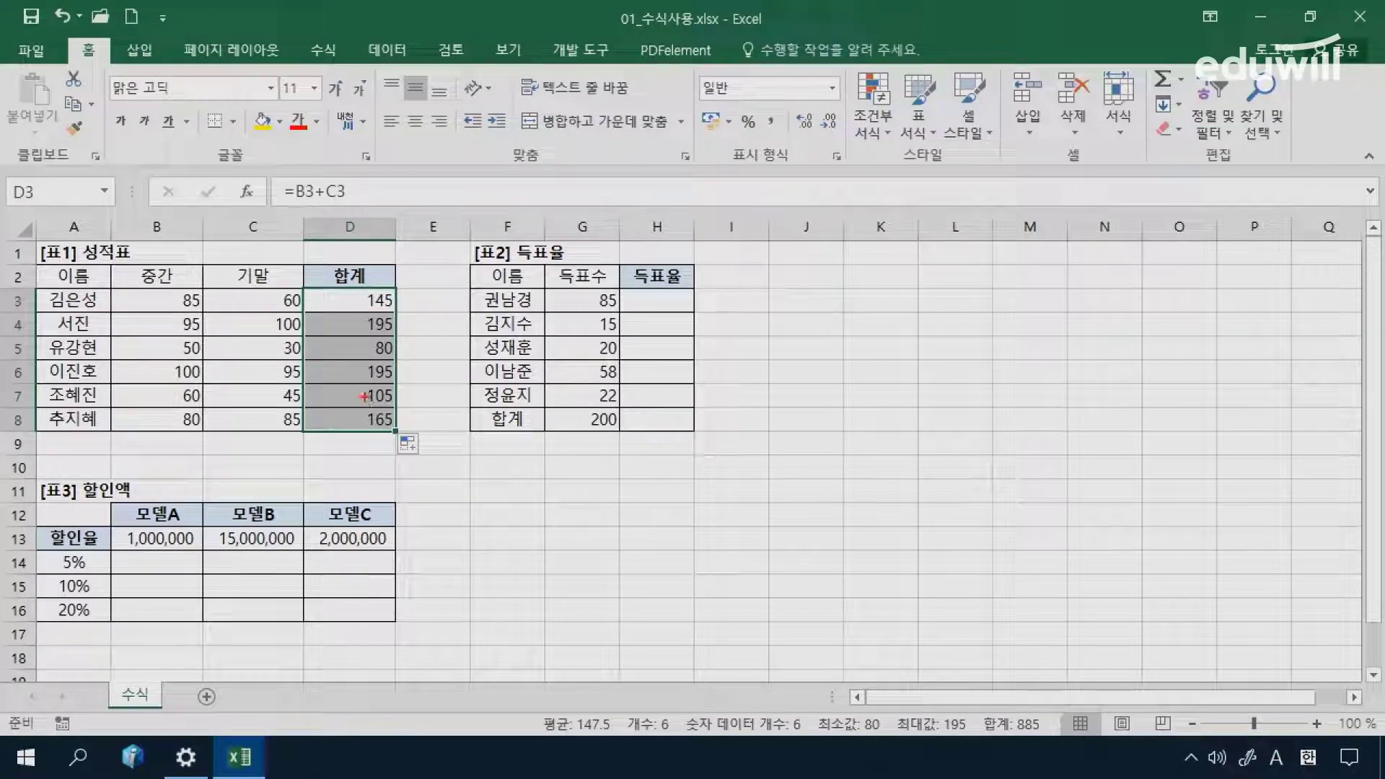
{"action": "left_click_drag", "start_coordinate": [5, 298], "coordinate": [4, 424]}
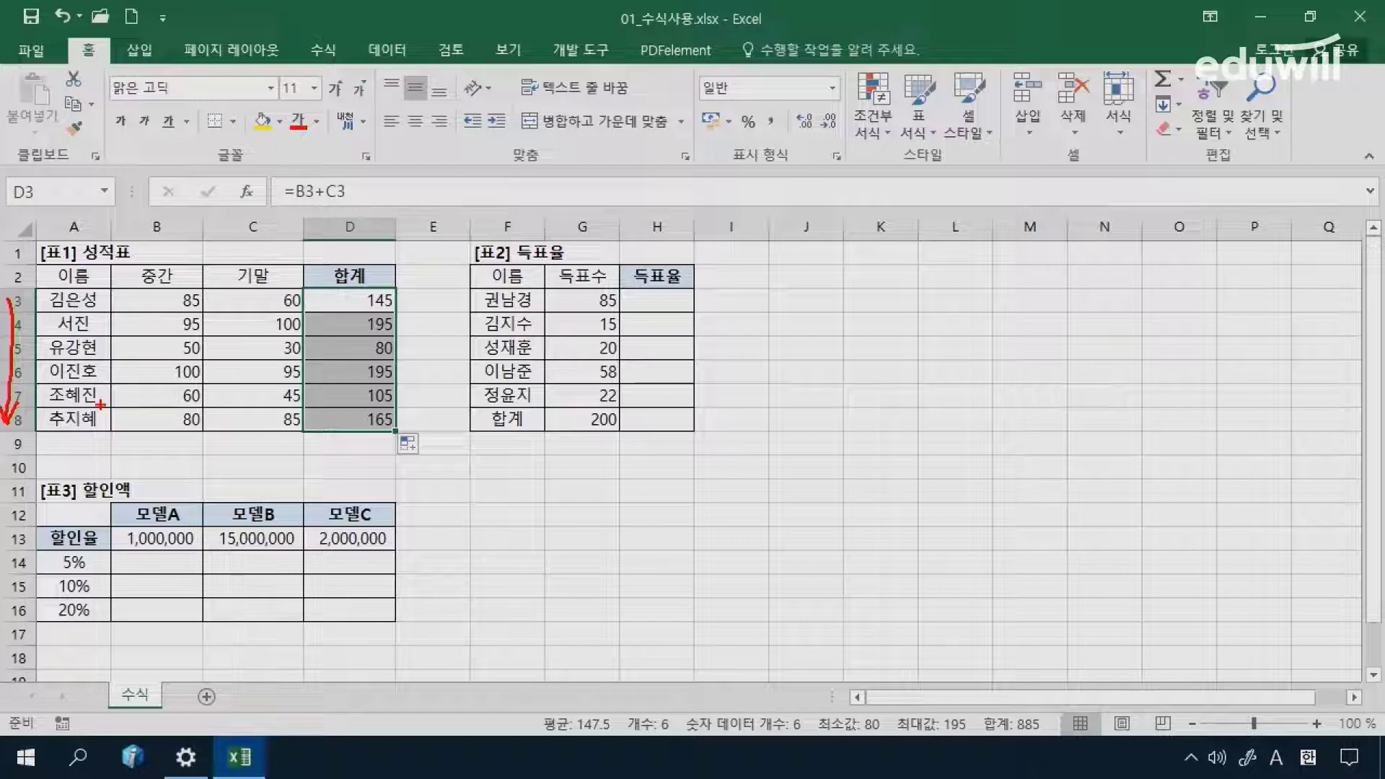
{"action": "key", "text": "Escape"}
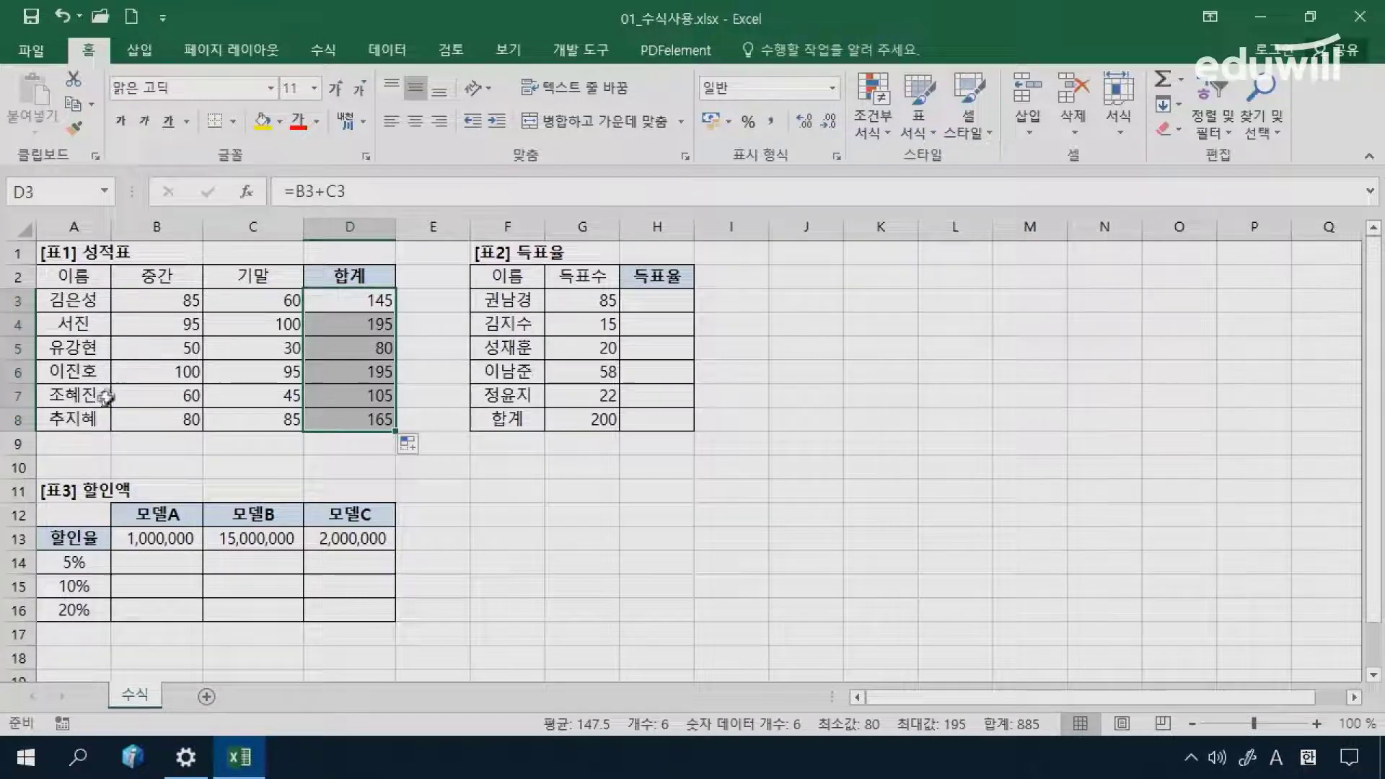
Step: Display the sheet's formulas instead of results, compare the references in D3 through D8, and switch back to showing results
{"action": "left_click", "coordinate": [349, 303]}
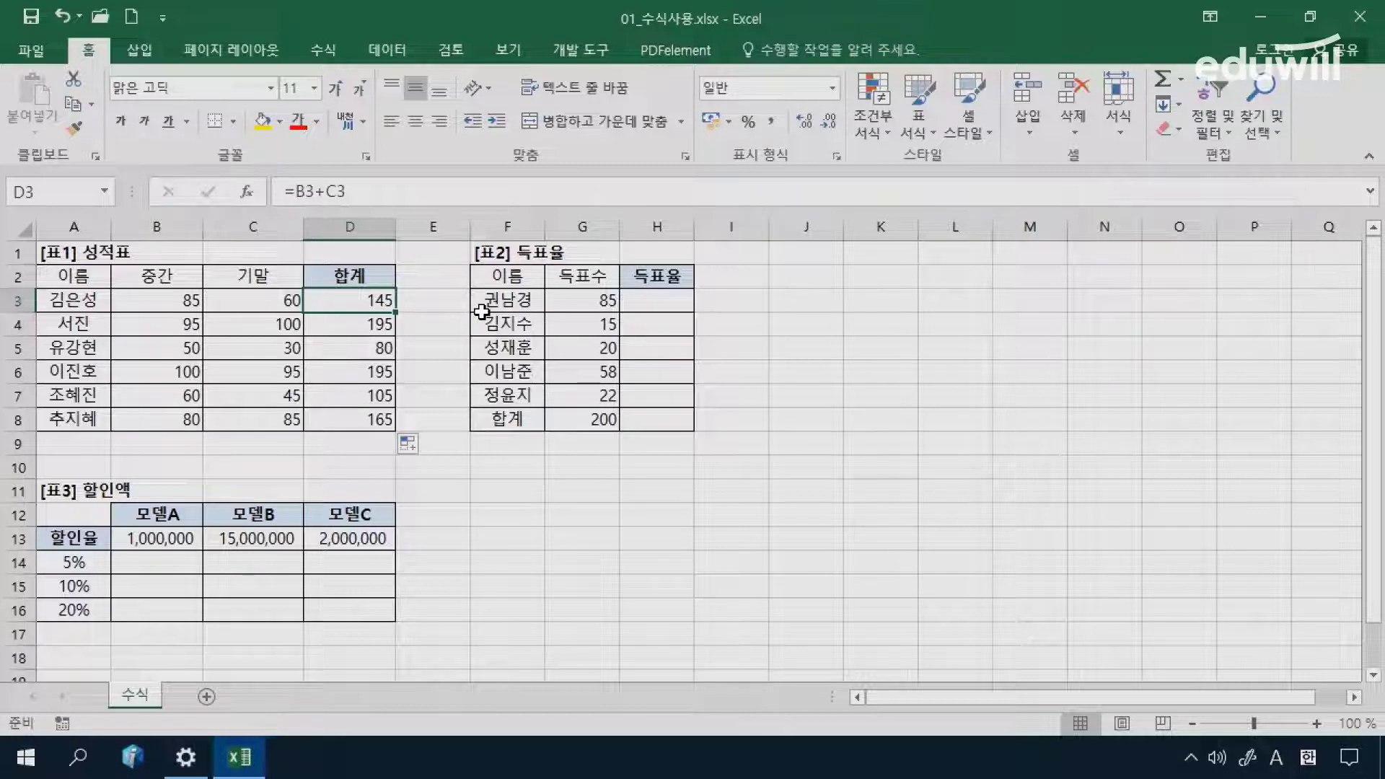
{"action": "key", "text": "ctrl+grave"}
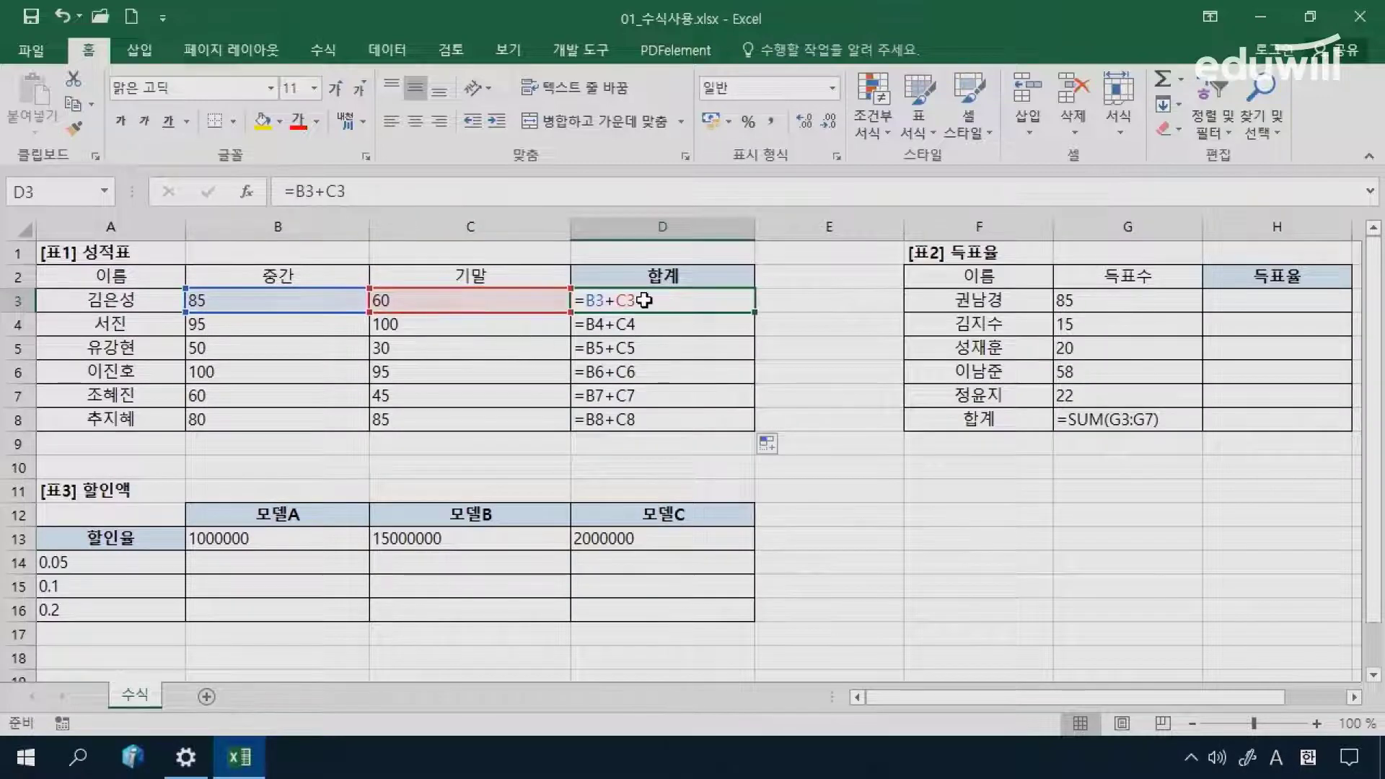
{"action": "left_click", "coordinate": [640, 323]}
{"action": "left_click", "coordinate": [638, 350]}
{"action": "left_click", "coordinate": [634, 372]}
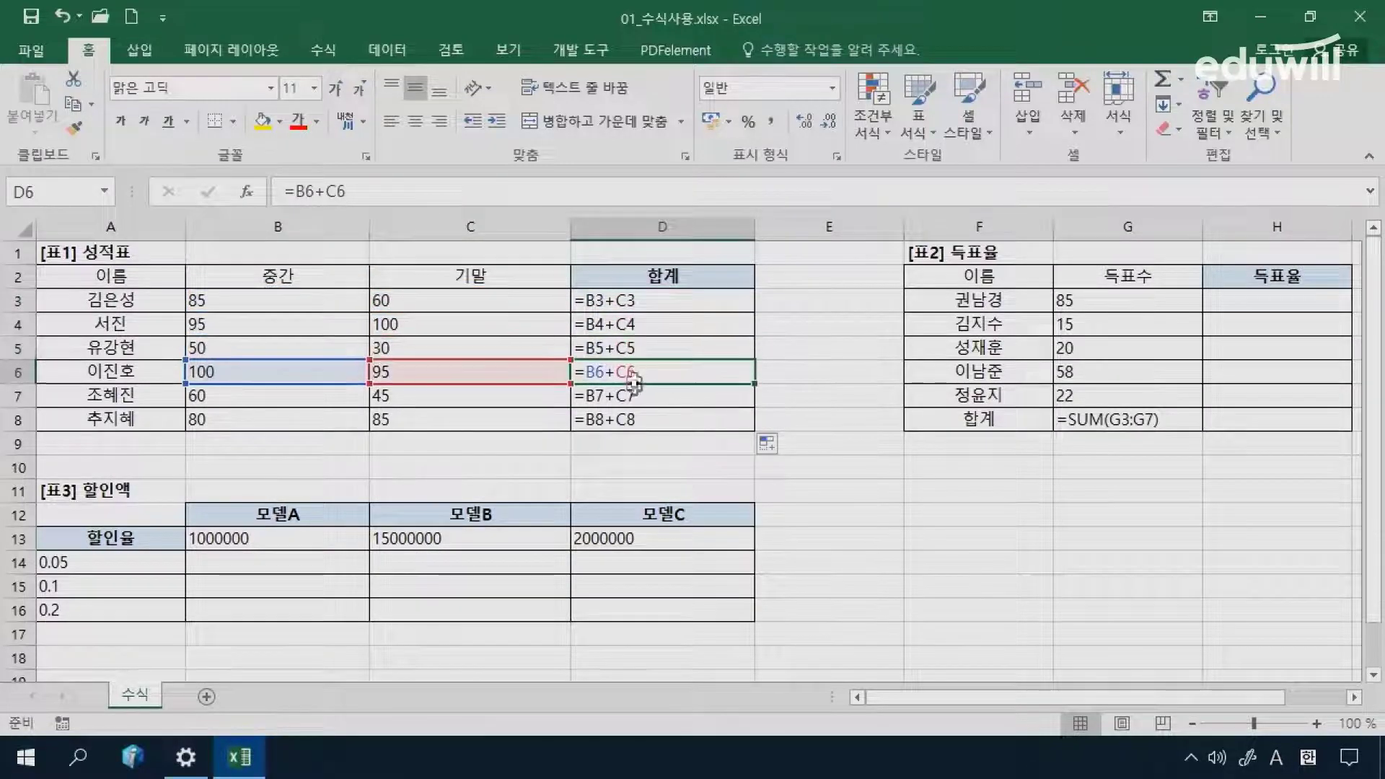
{"action": "left_click", "coordinate": [635, 395]}
{"action": "left_click", "coordinate": [635, 419]}
{"action": "left_click_drag", "start_coordinate": [632, 302], "coordinate": [644, 416]}
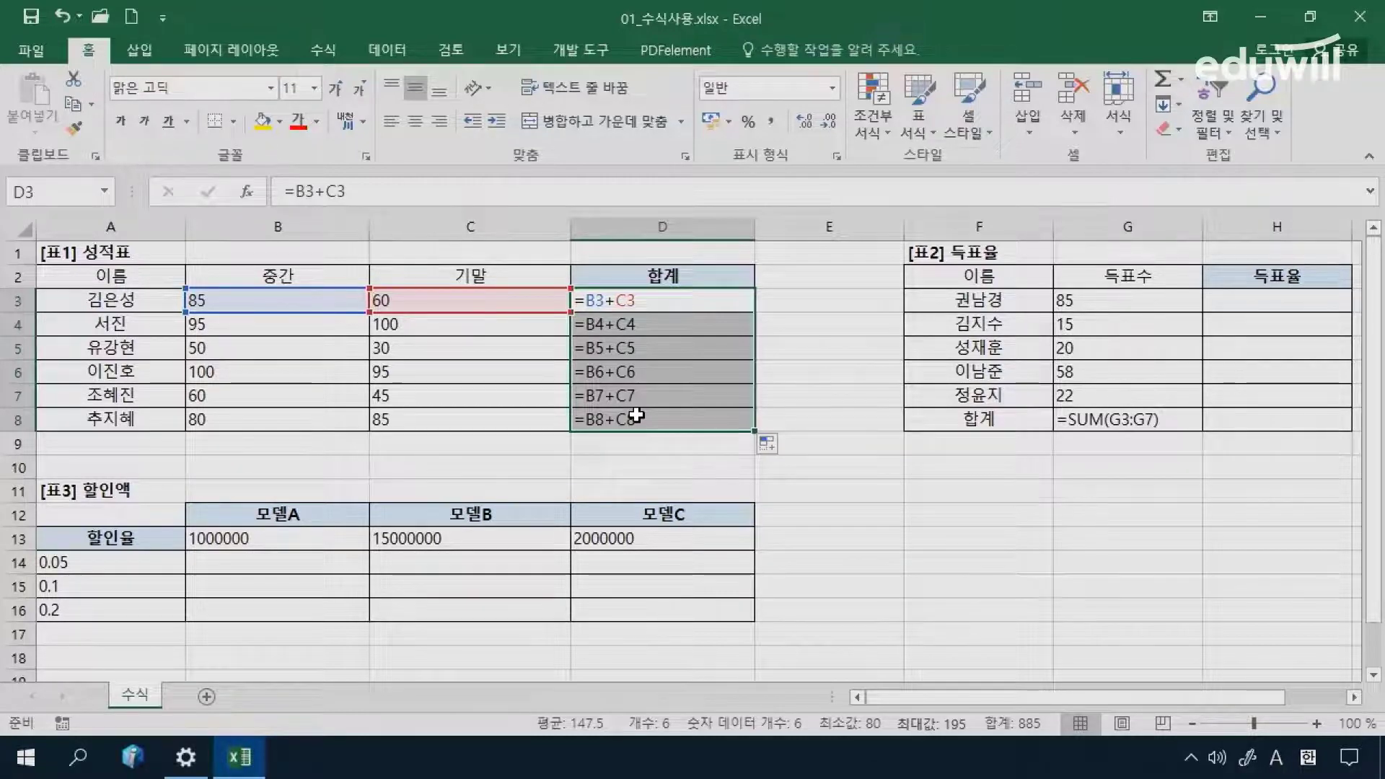
{"action": "key", "text": "ctrl+grave"}
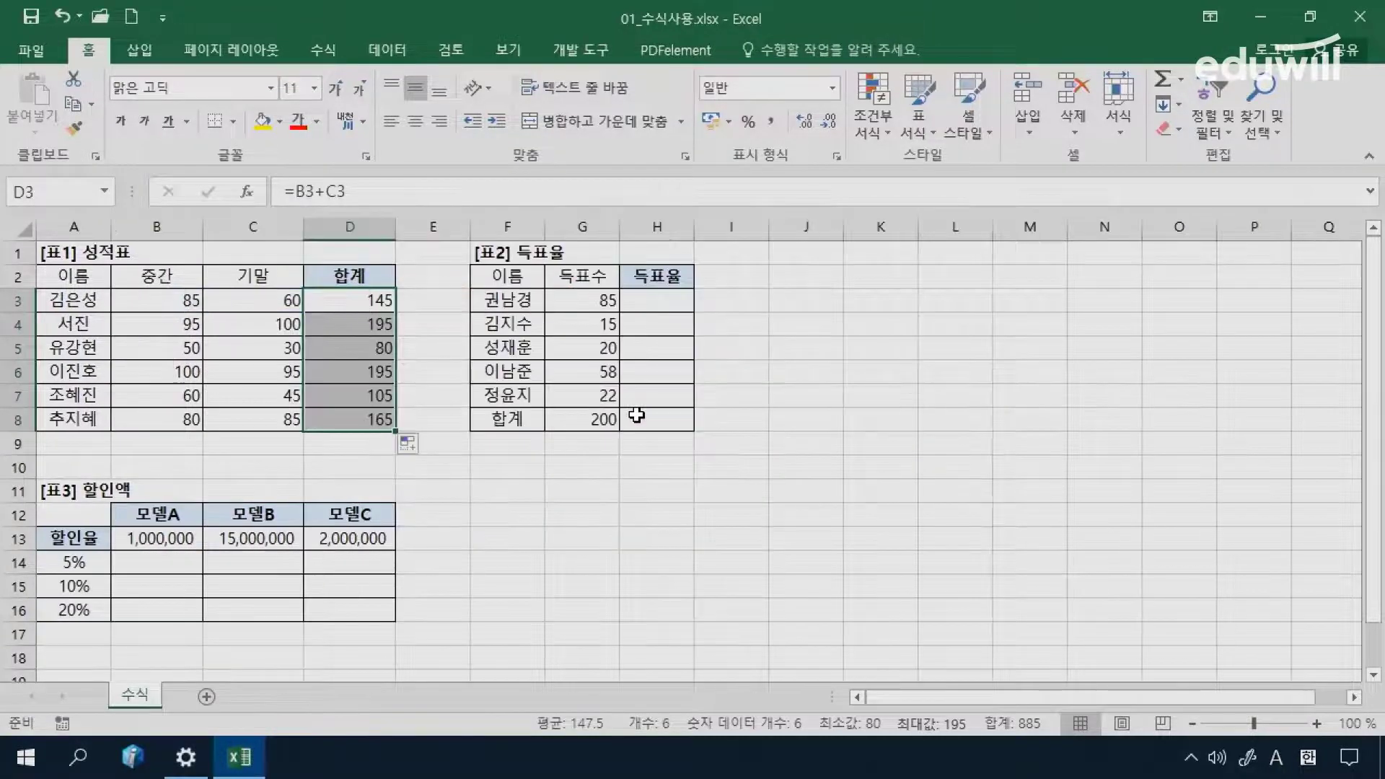
{"action": "left_click", "coordinate": [339, 301]}
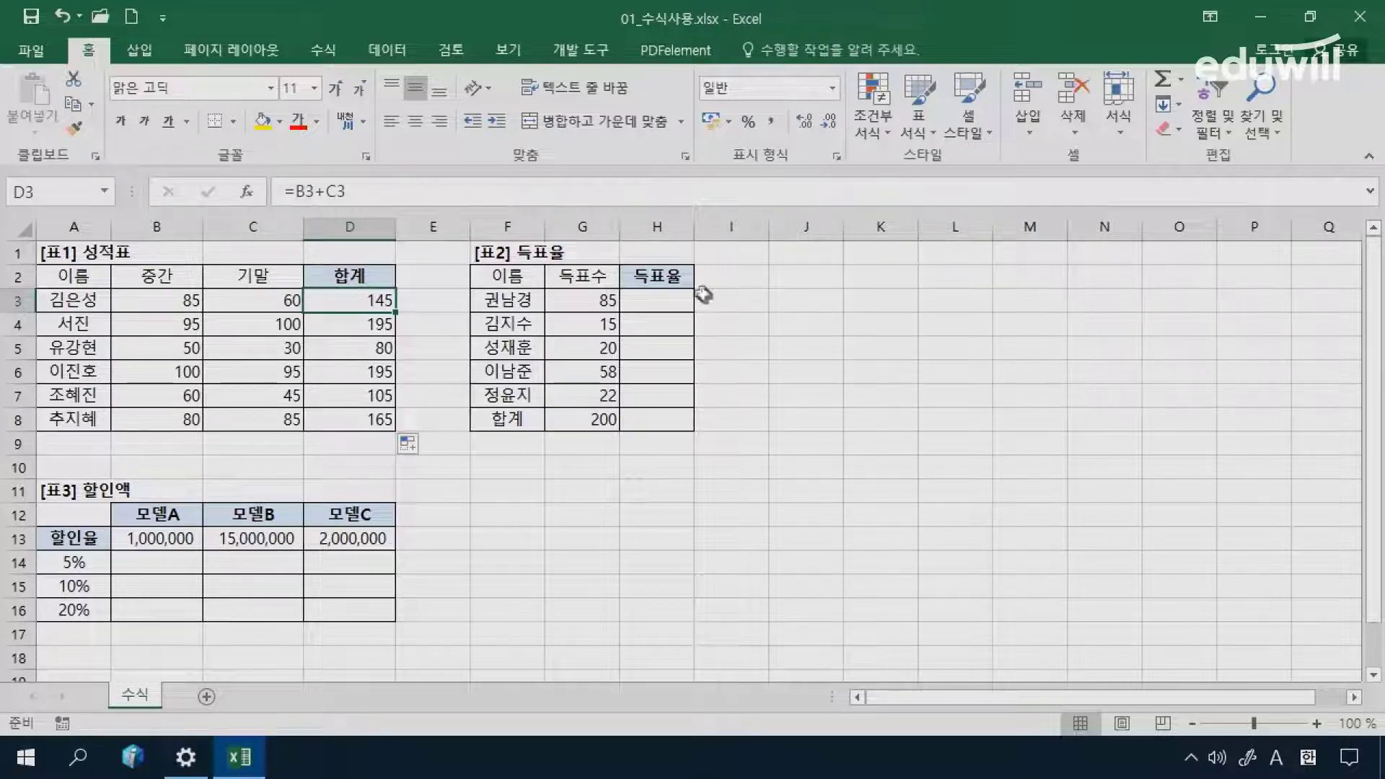
Step: Enter the formula =G3/G8 in cell H3 to divide the first candidate's votes by the vote total
{"action": "left_click", "coordinate": [681, 300]}
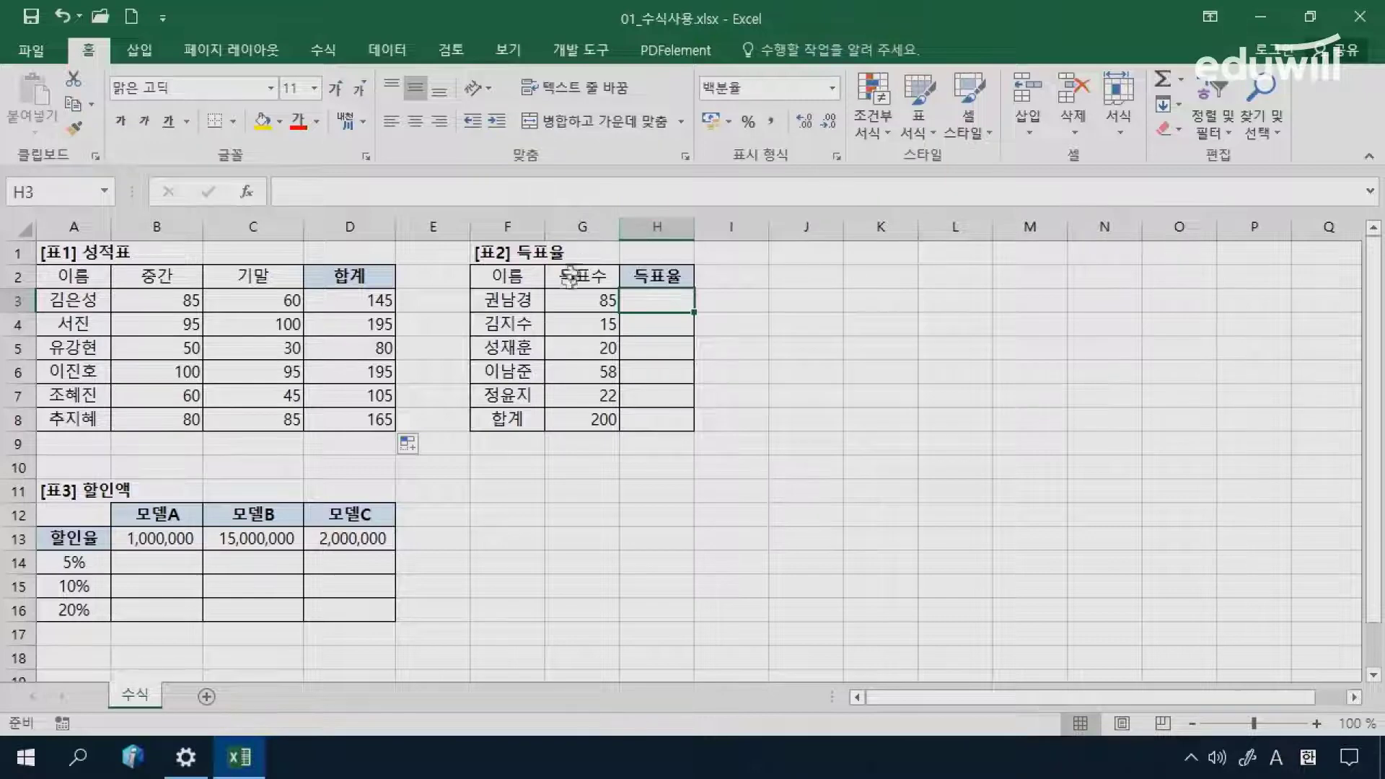
{"action": "left_click_drag", "start_coordinate": [568, 301], "coordinate": [580, 398]}
{"action": "left_click", "coordinate": [578, 417]}
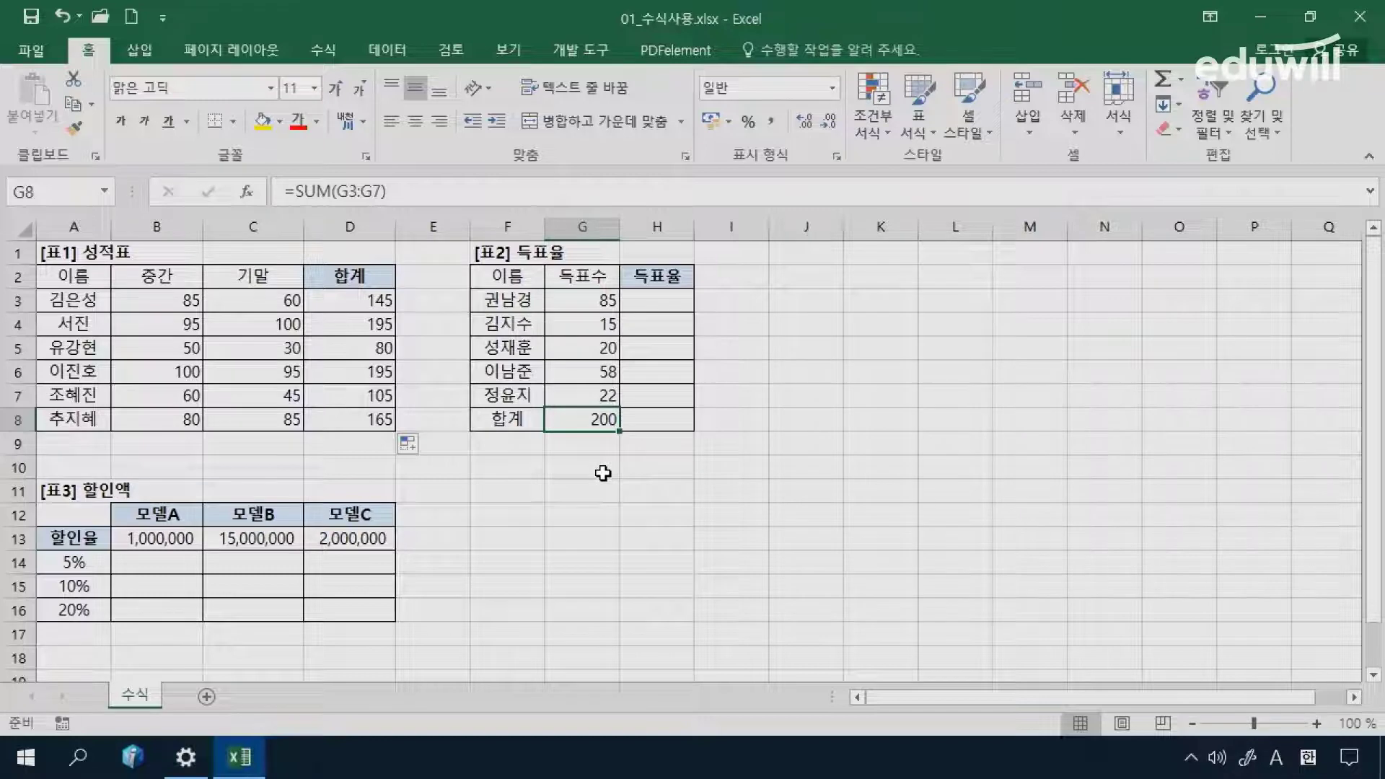
{"action": "left_click", "coordinate": [653, 305]}
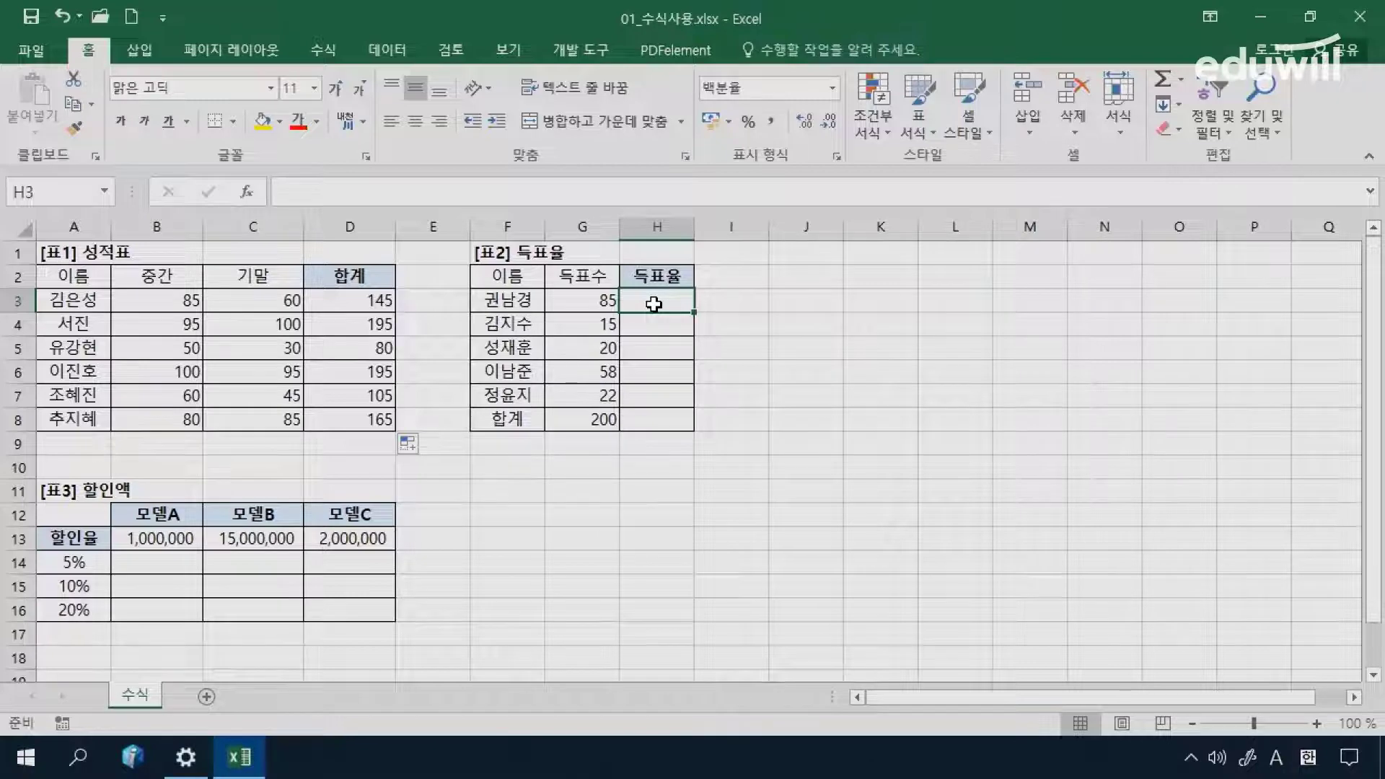
{"action": "type", "text": "="}
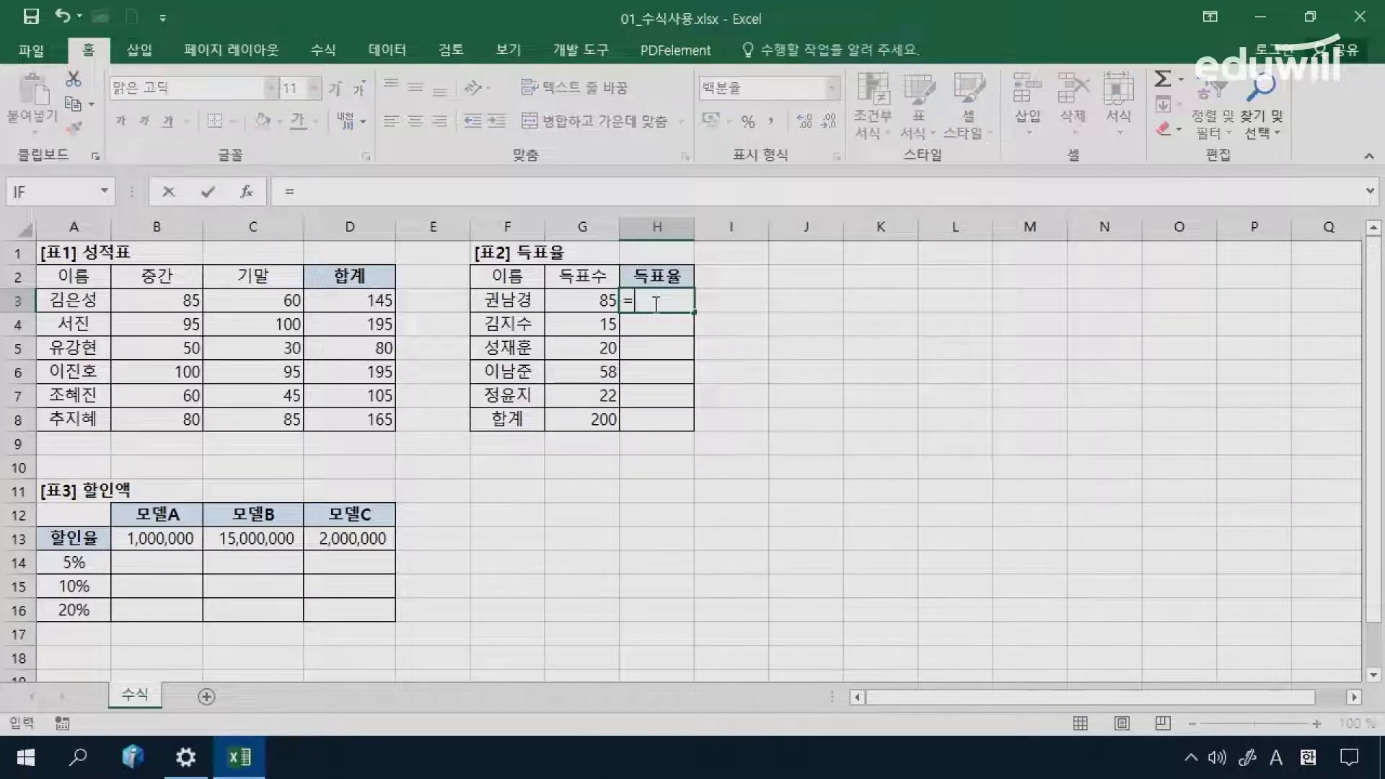
{"action": "left_click", "coordinate": [593, 296]}
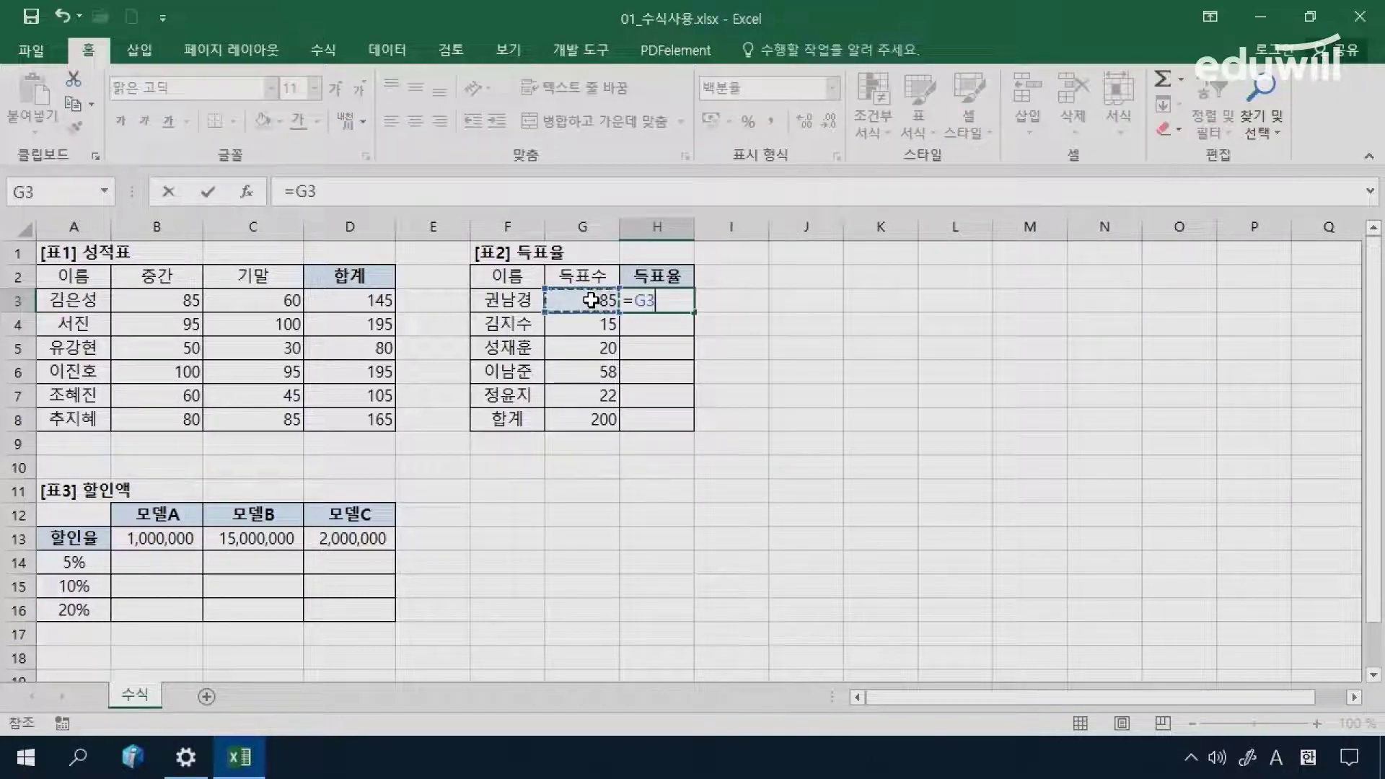
{"action": "type", "text": "/"}
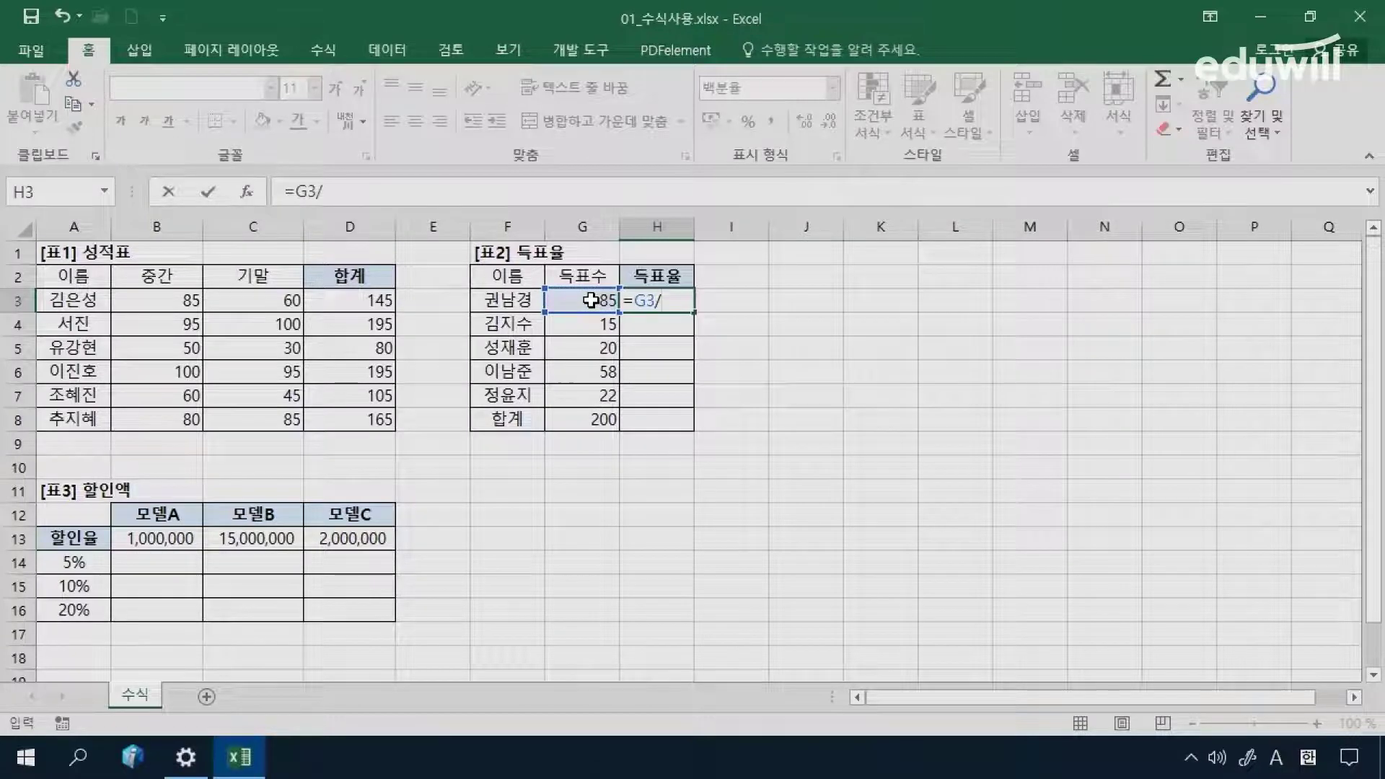
{"action": "left_click", "coordinate": [601, 418]}
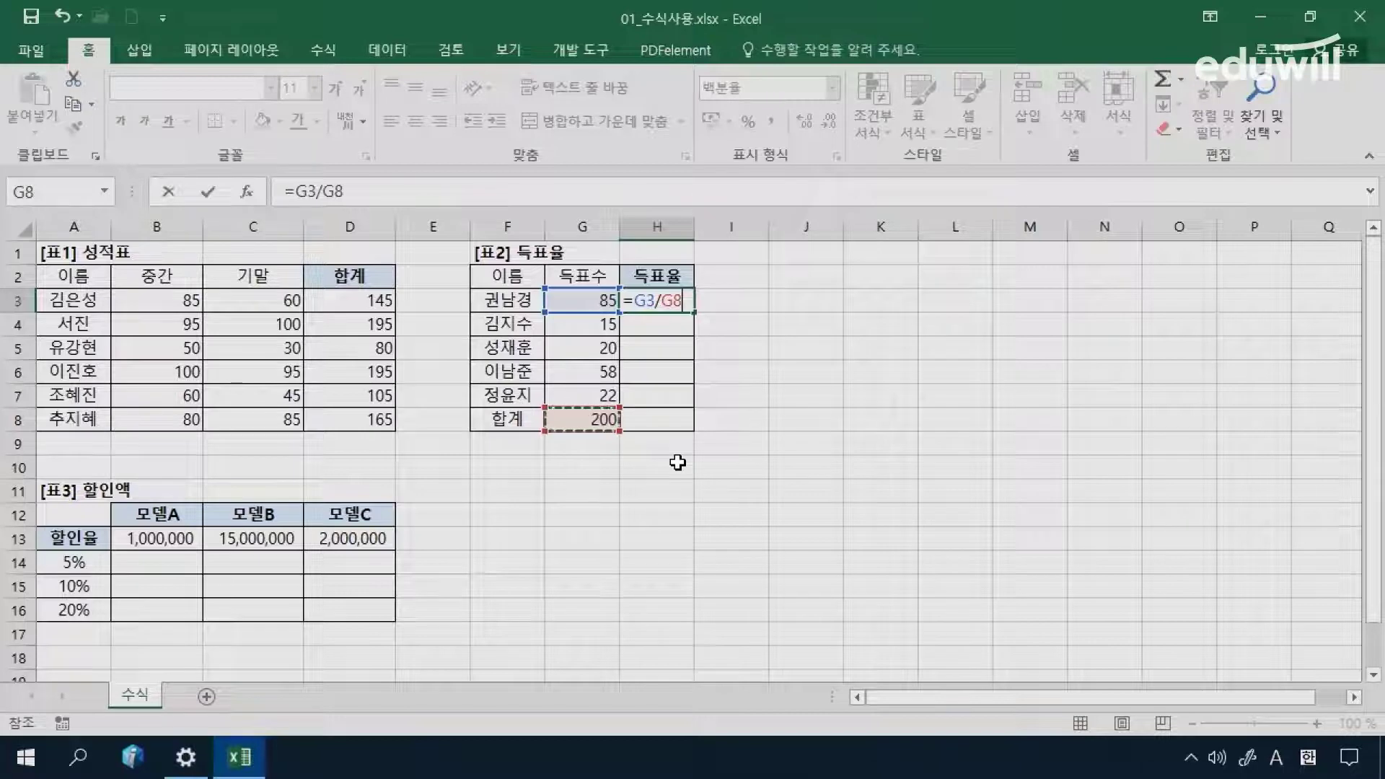
{"action": "key", "text": "Return"}
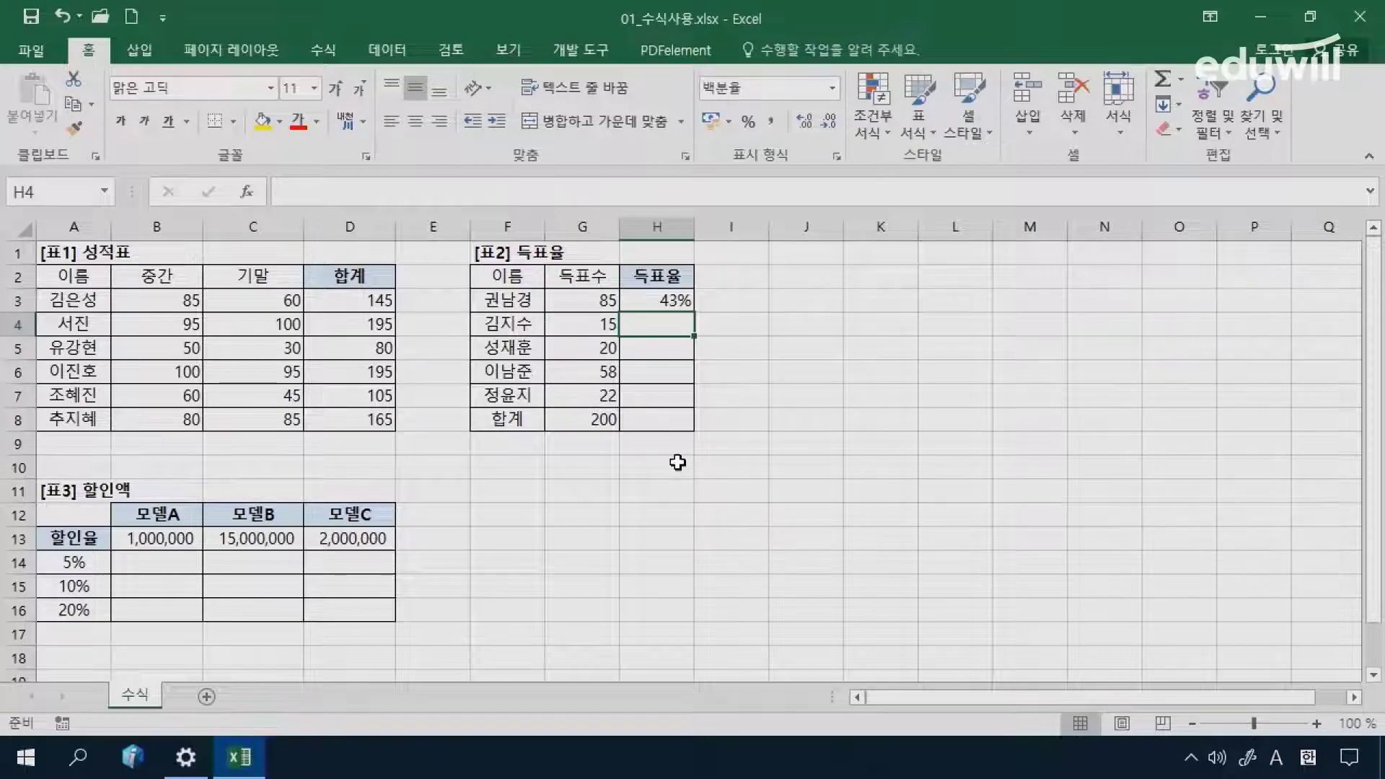
Step: Fill the vote-share formula from H3 down through H8 and inspect the copied formulas in H4 to H6
{"action": "left_click", "coordinate": [667, 302]}
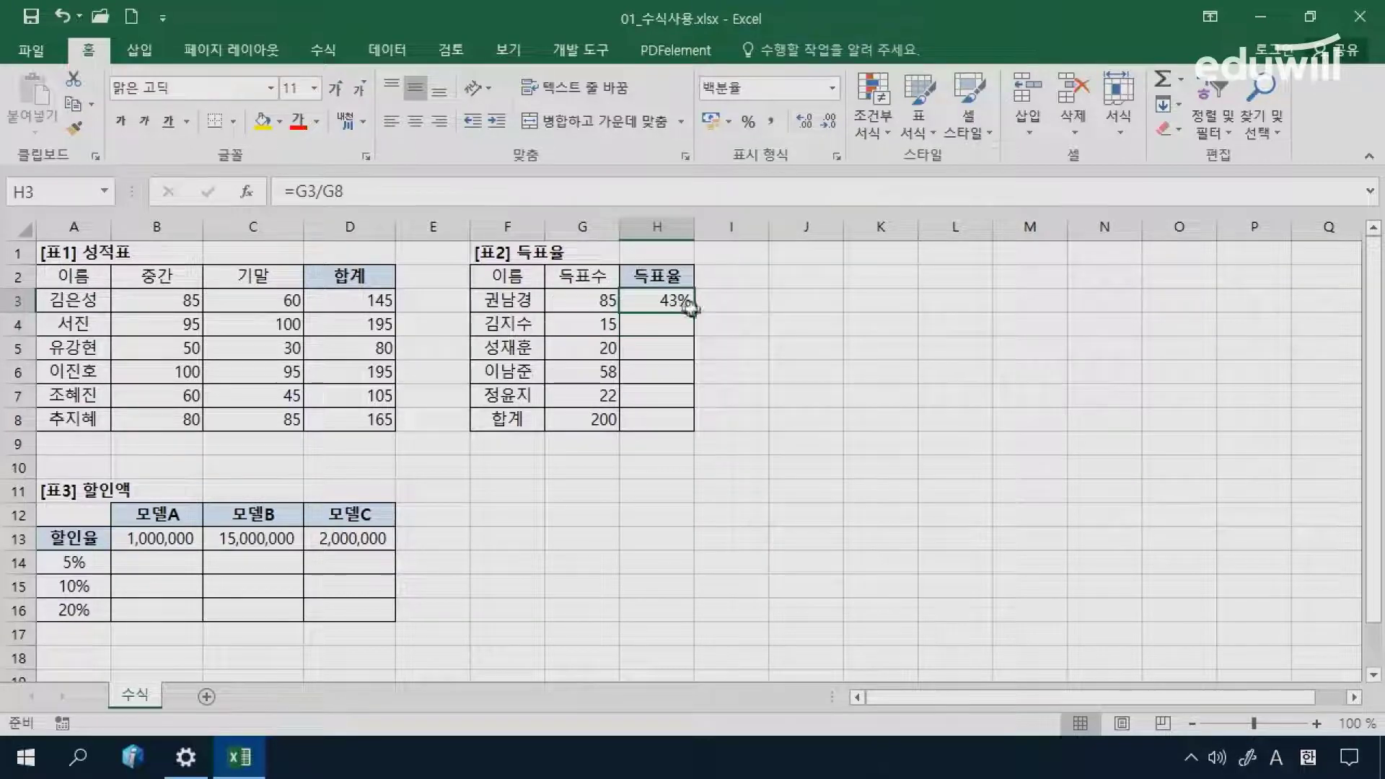
{"action": "left_click_drag", "start_coordinate": [695, 311], "coordinate": [694, 426]}
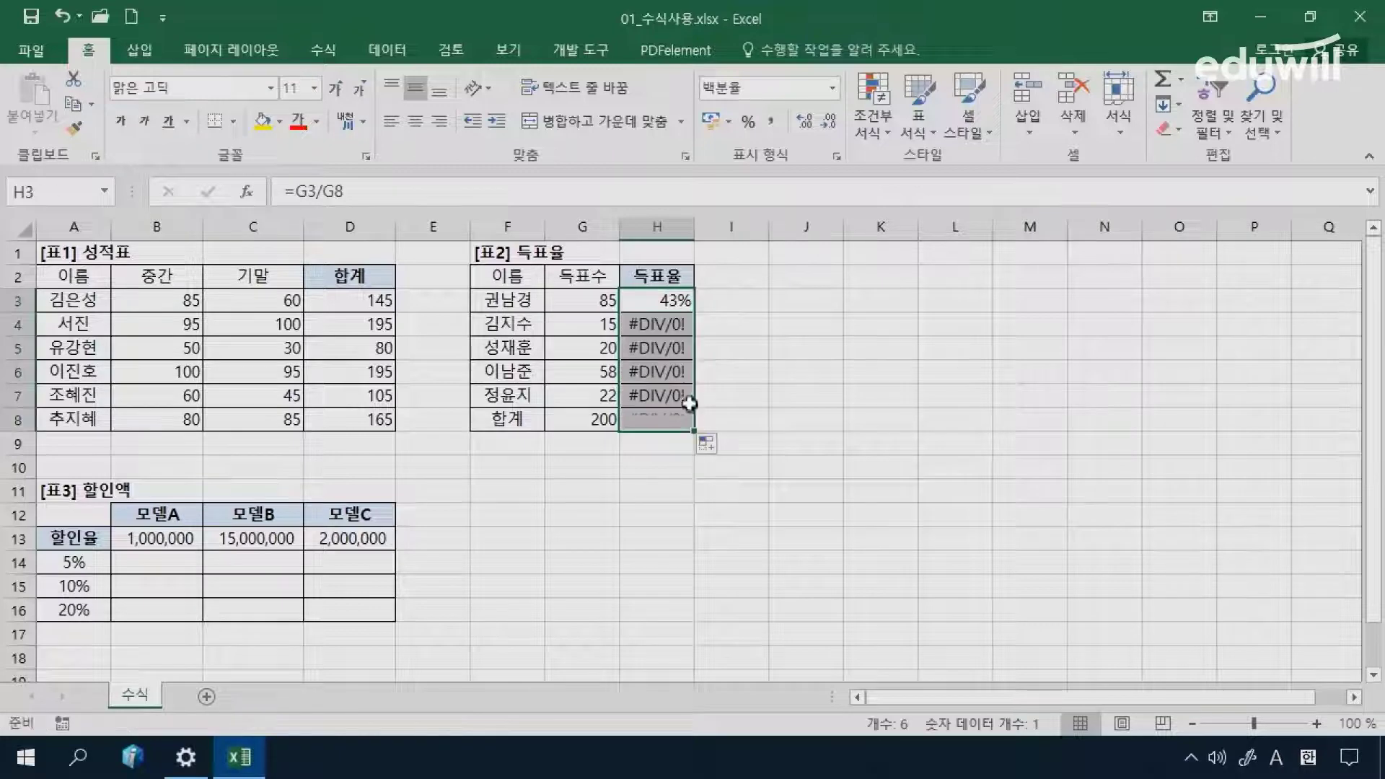
{"action": "left_click", "coordinate": [667, 326]}
{"action": "left_click", "coordinate": [667, 348]}
{"action": "left_click", "coordinate": [664, 372]}
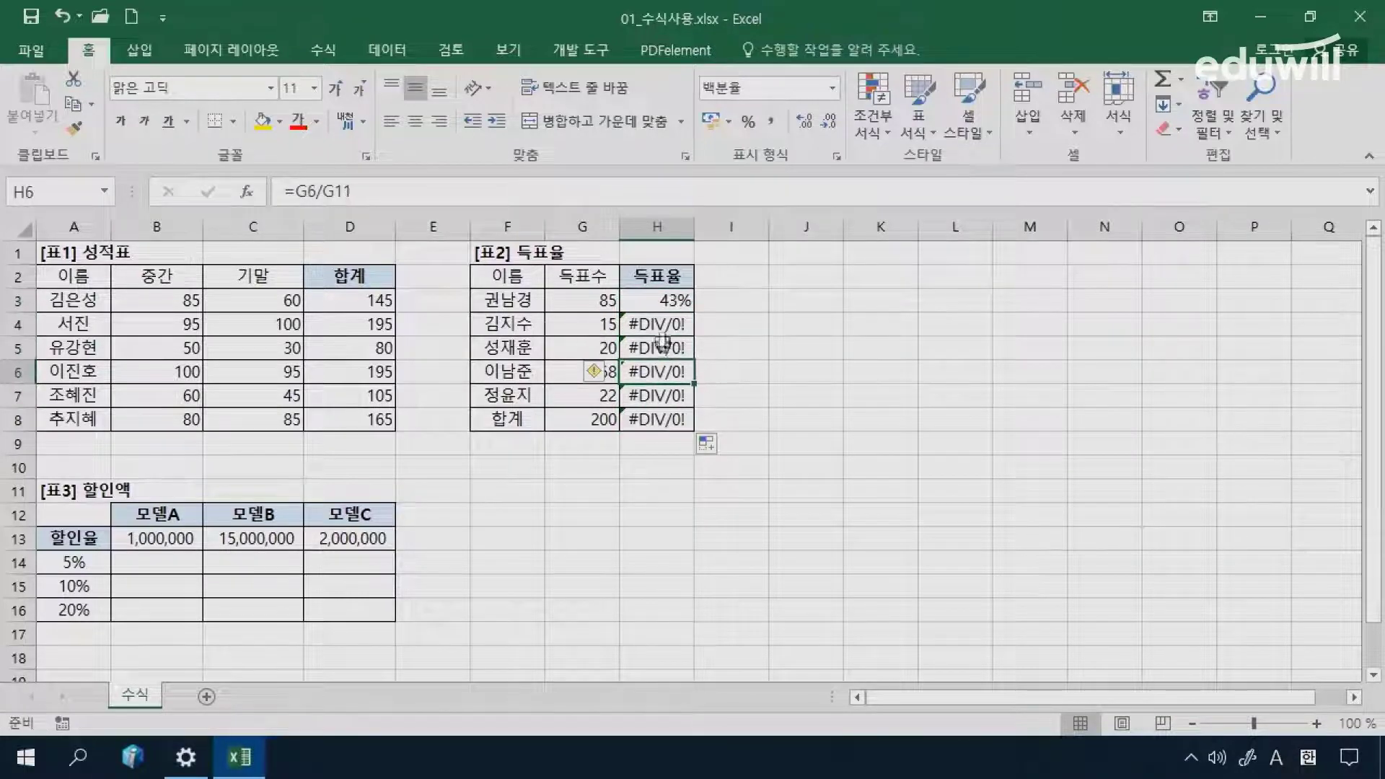
{"action": "left_click", "coordinate": [664, 326]}
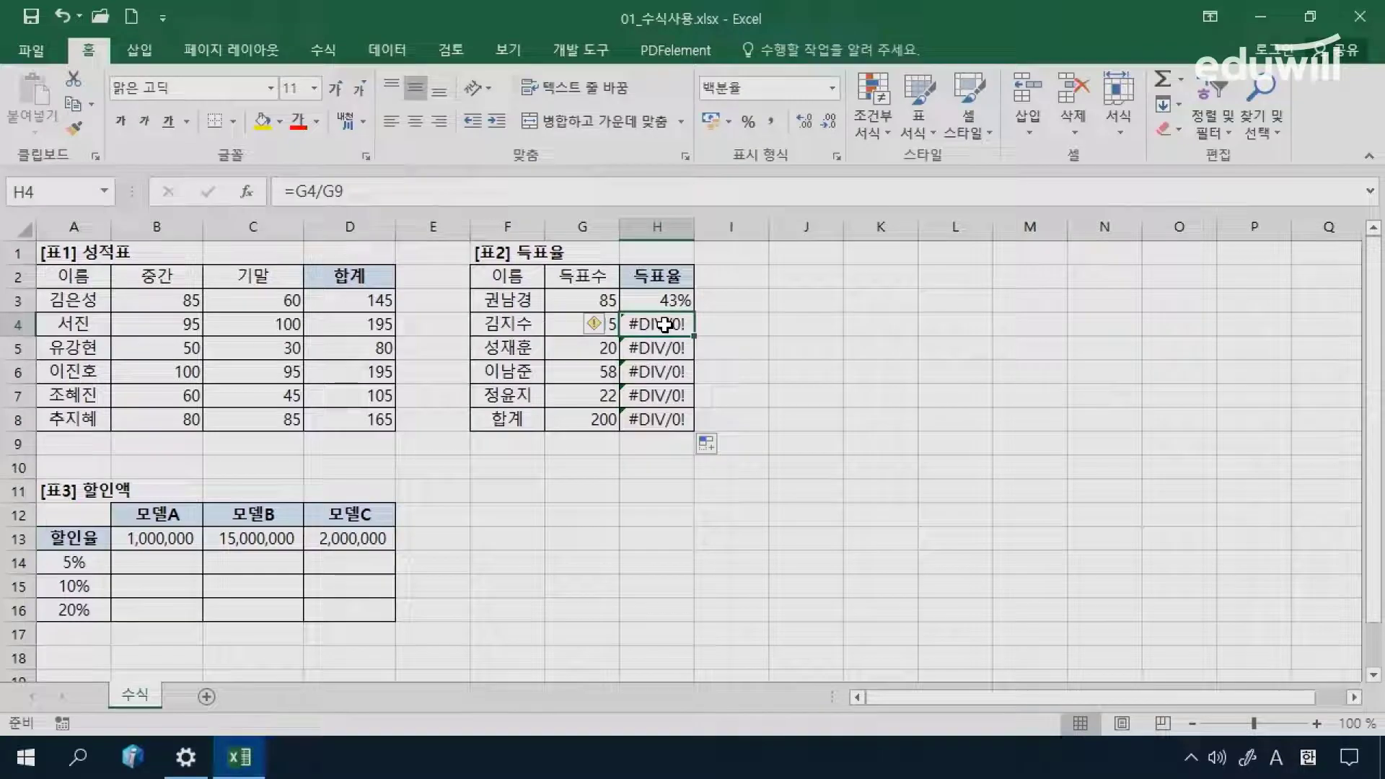
Step: Display the sheet's formulas instead of results and examine the references in G8 and in the vote-share cells H4 through H8
{"action": "key", "text": "ctrl+grave"}
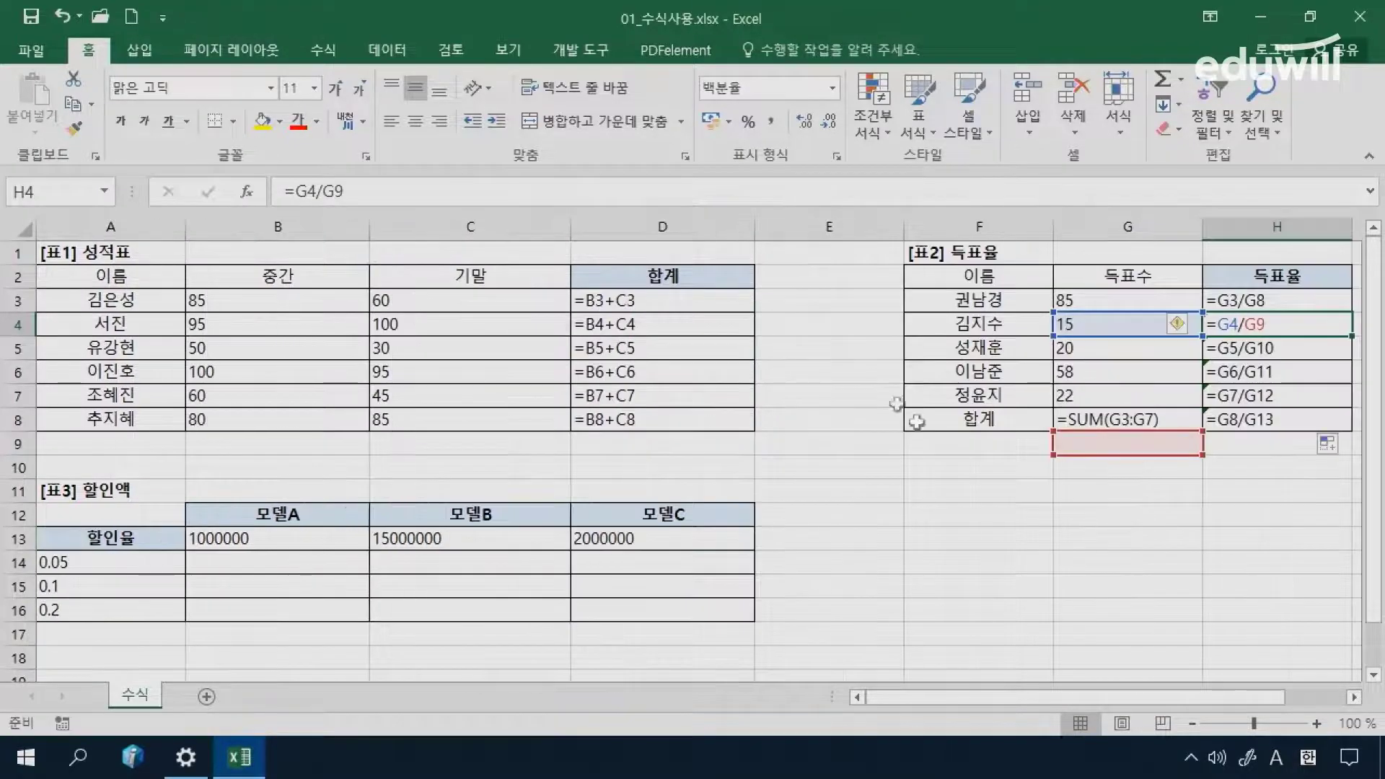
{"action": "left_click_drag", "start_coordinate": [978, 697], "coordinate": [1037, 697]}
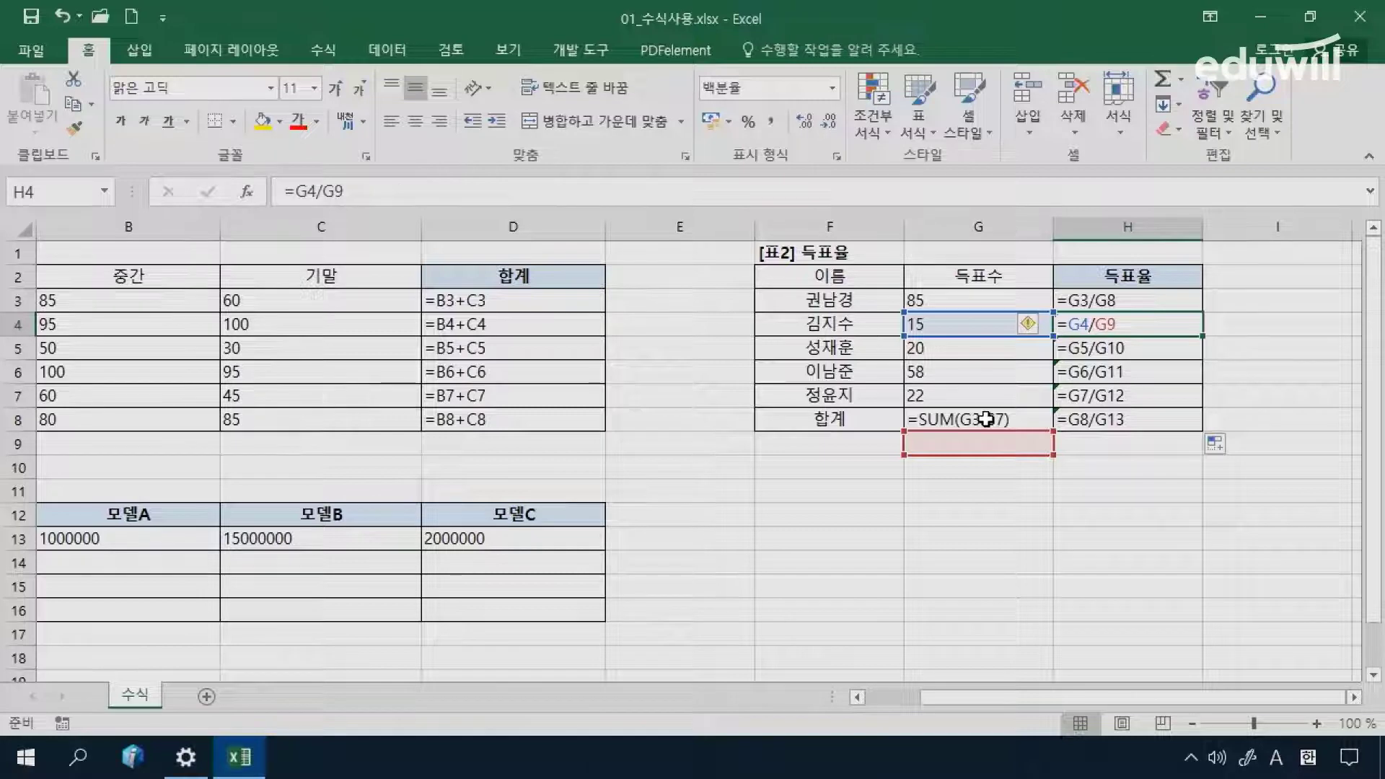
{"action": "left_click", "coordinate": [985, 419]}
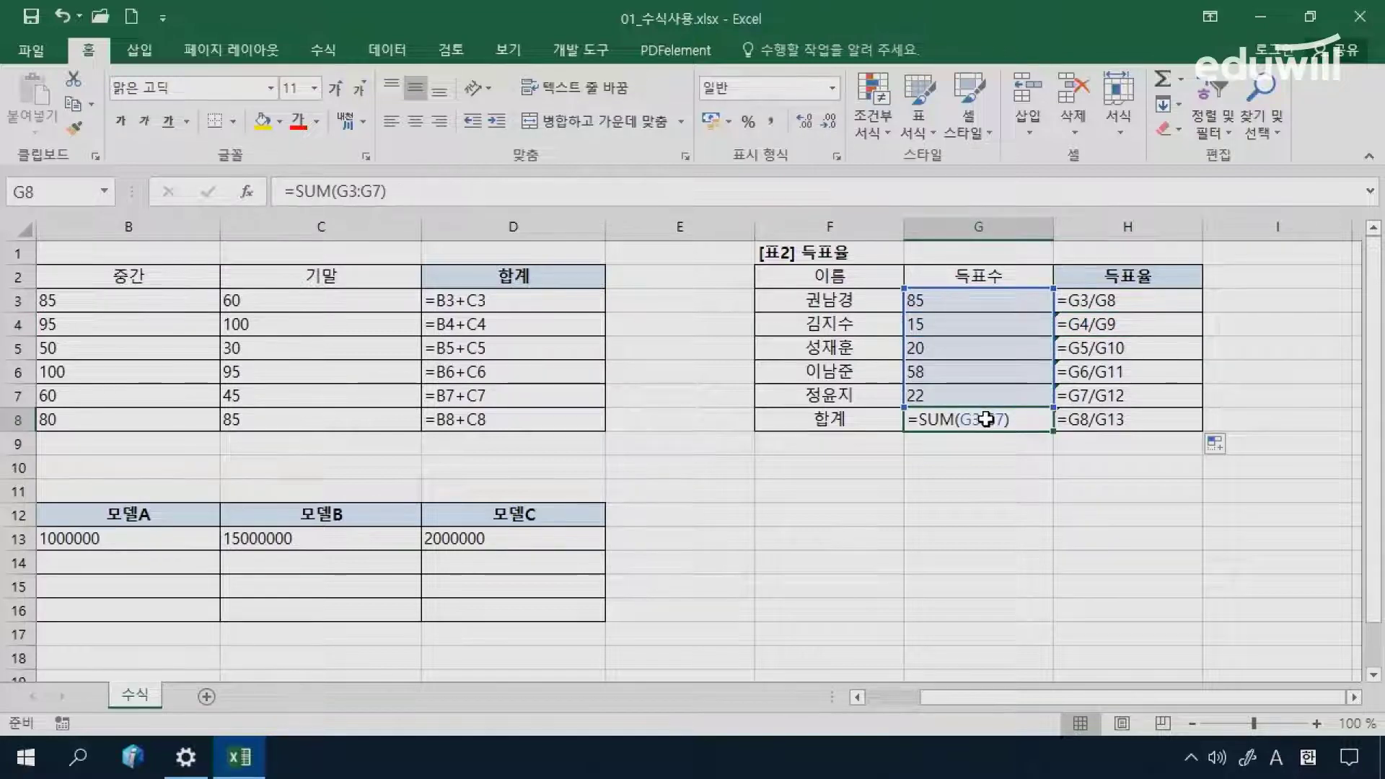
{"action": "double_click", "coordinate": [1120, 326]}
{"action": "double_click", "coordinate": [1120, 349]}
{"action": "double_click", "coordinate": [1120, 373]}
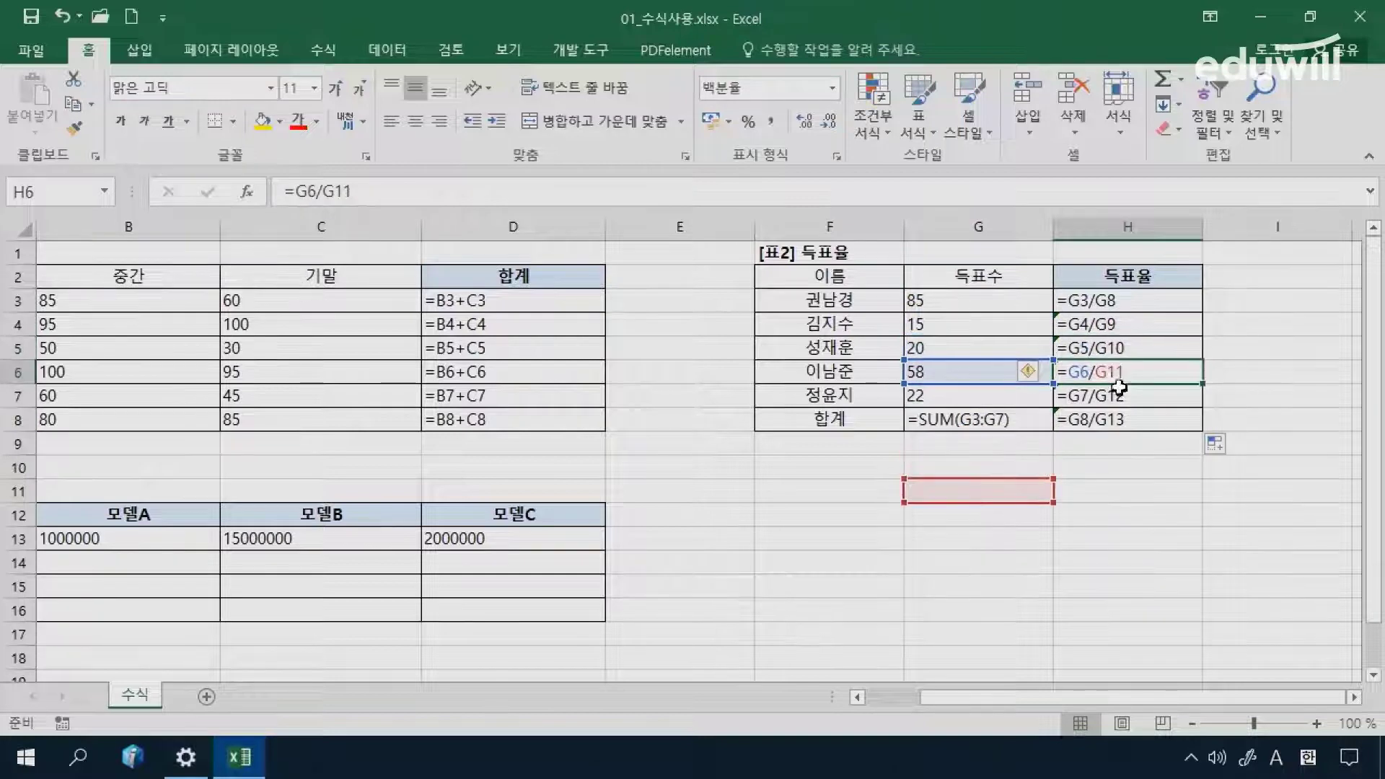
{"action": "double_click", "coordinate": [1118, 397]}
{"action": "double_click", "coordinate": [1121, 420]}
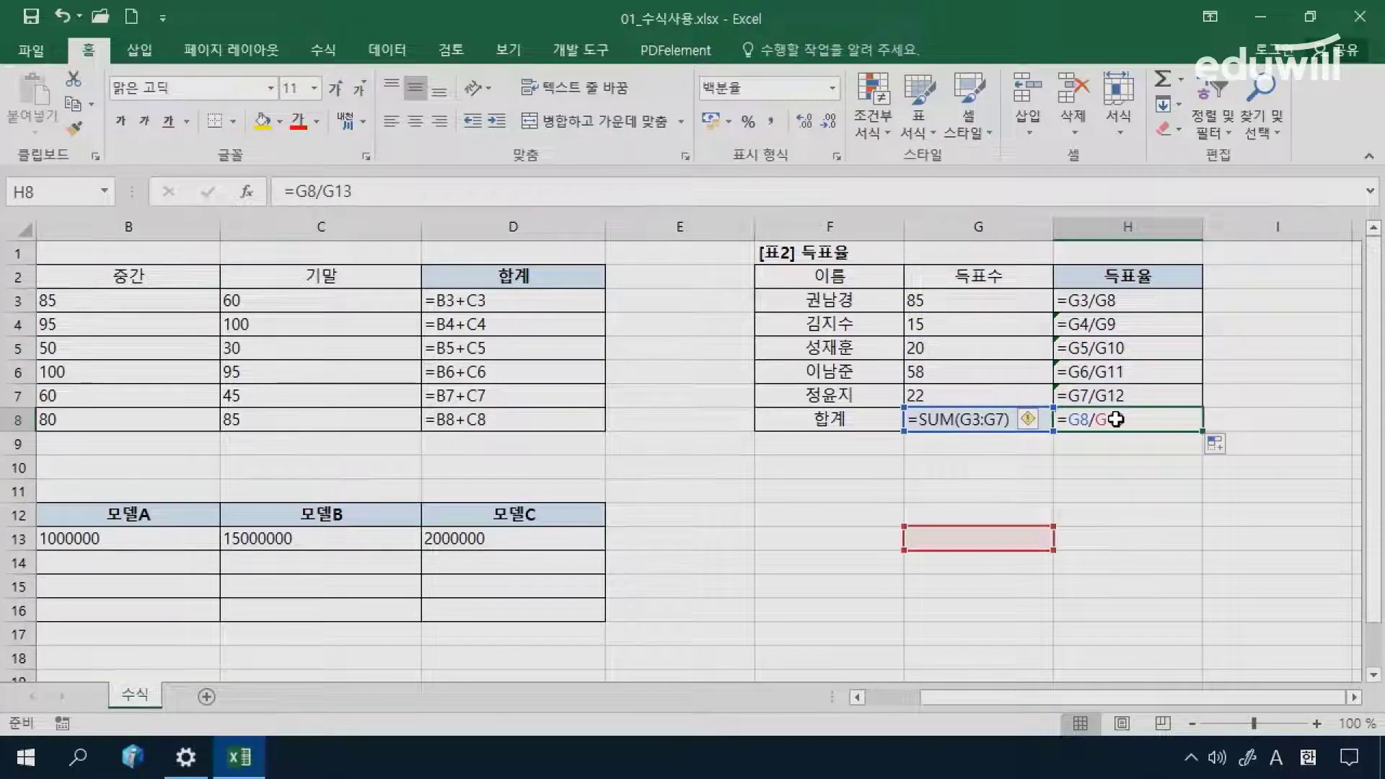
Step: Switch the sheet back to showing results and clear the vote-share cells H4 through H8
{"action": "left_click_drag", "start_coordinate": [1104, 333], "coordinate": [1114, 417]}
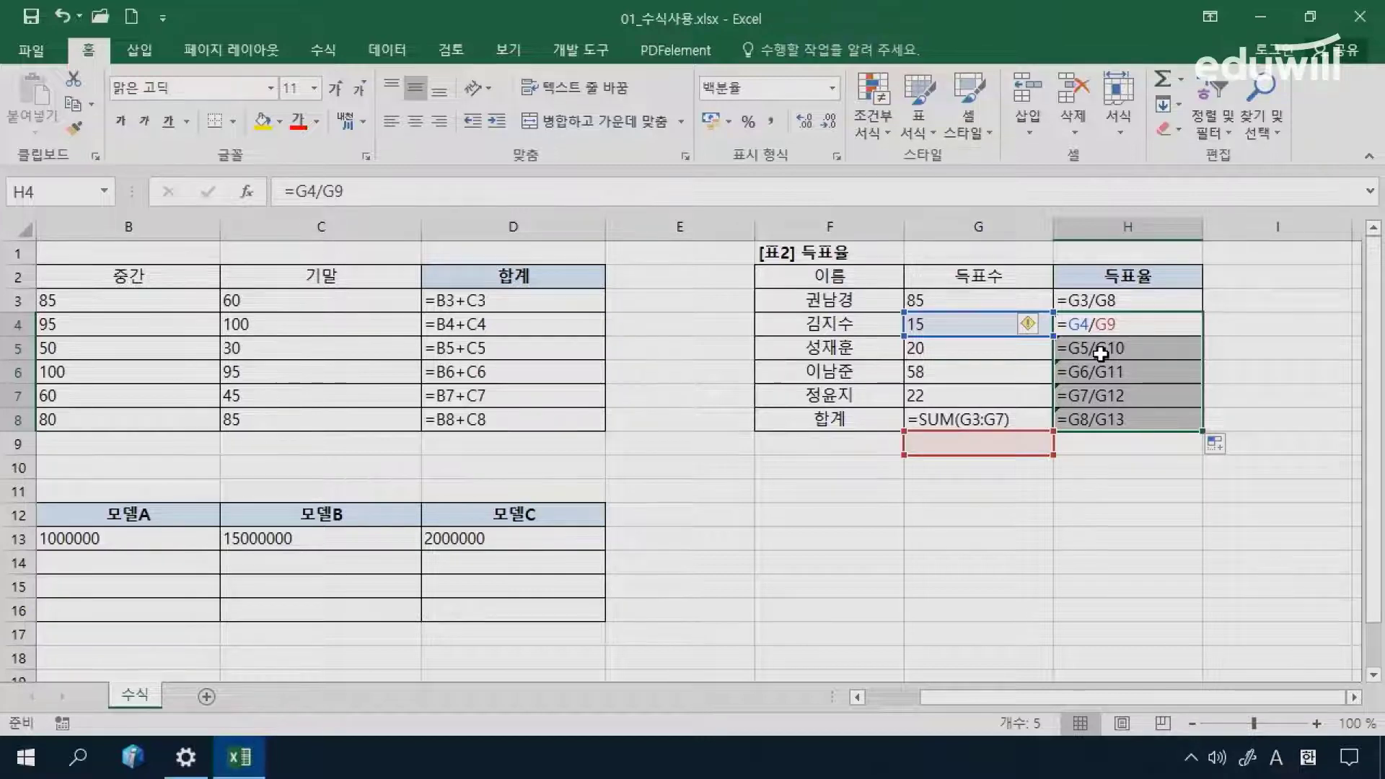
{"action": "key", "text": "ctrl+grave"}
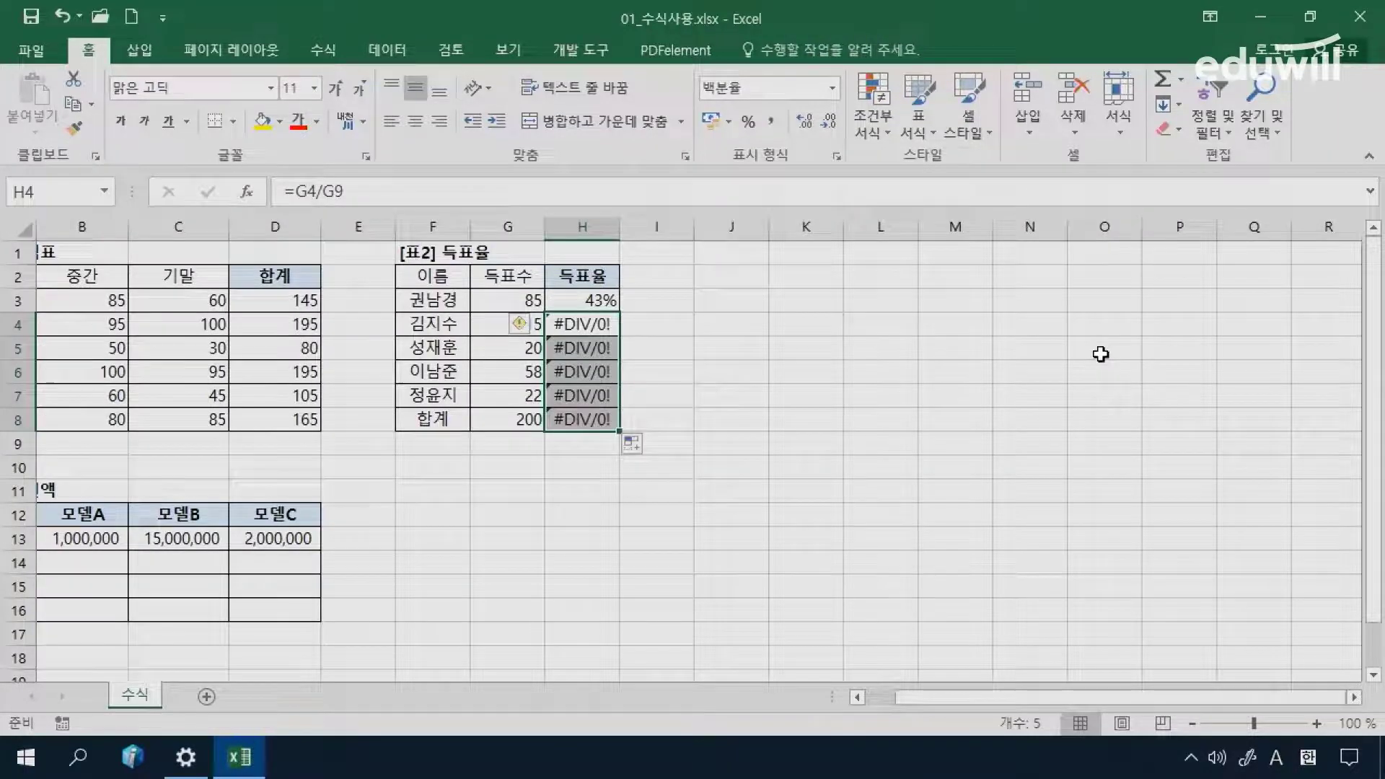
{"action": "key", "text": "Delete"}
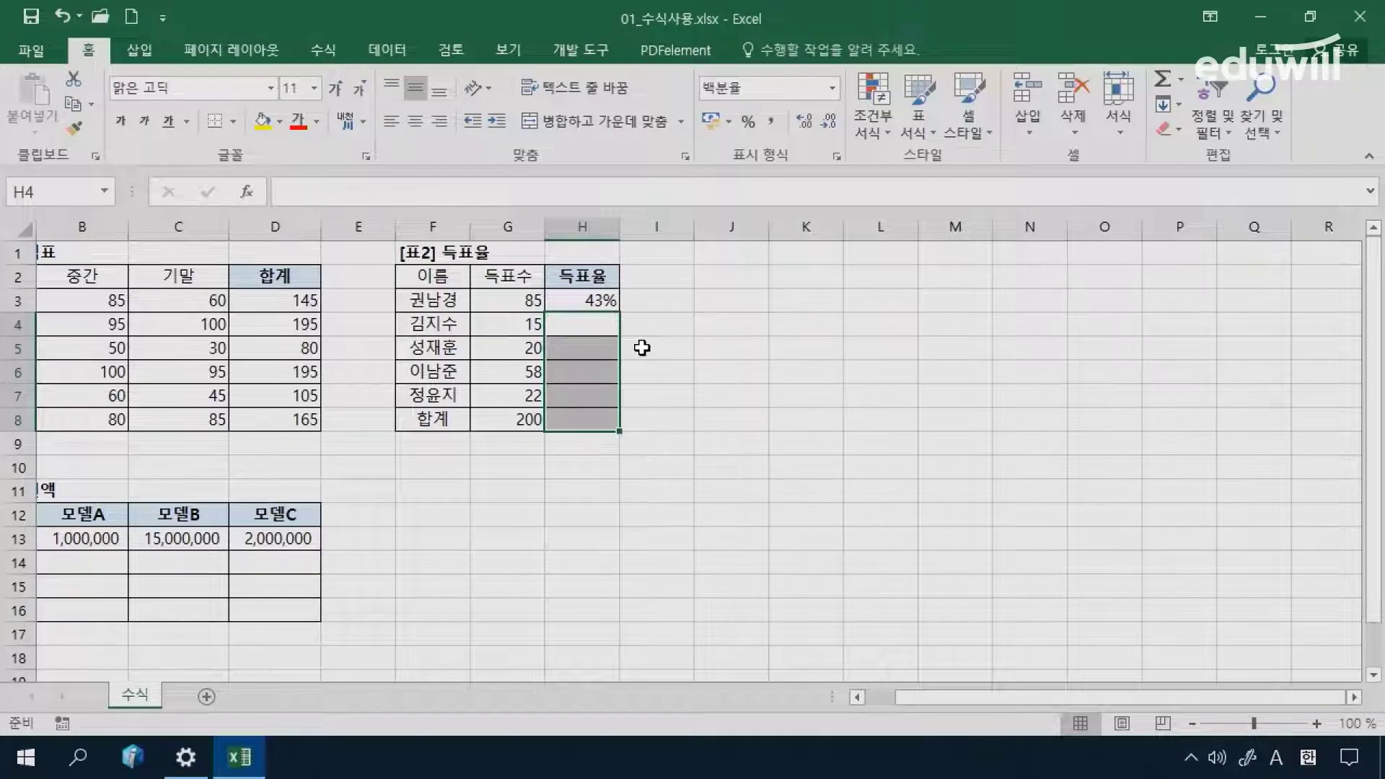
Step: Make the vote-total reference in H3 absolute so the formula reads =G3/$G$8
{"action": "left_click", "coordinate": [601, 300]}
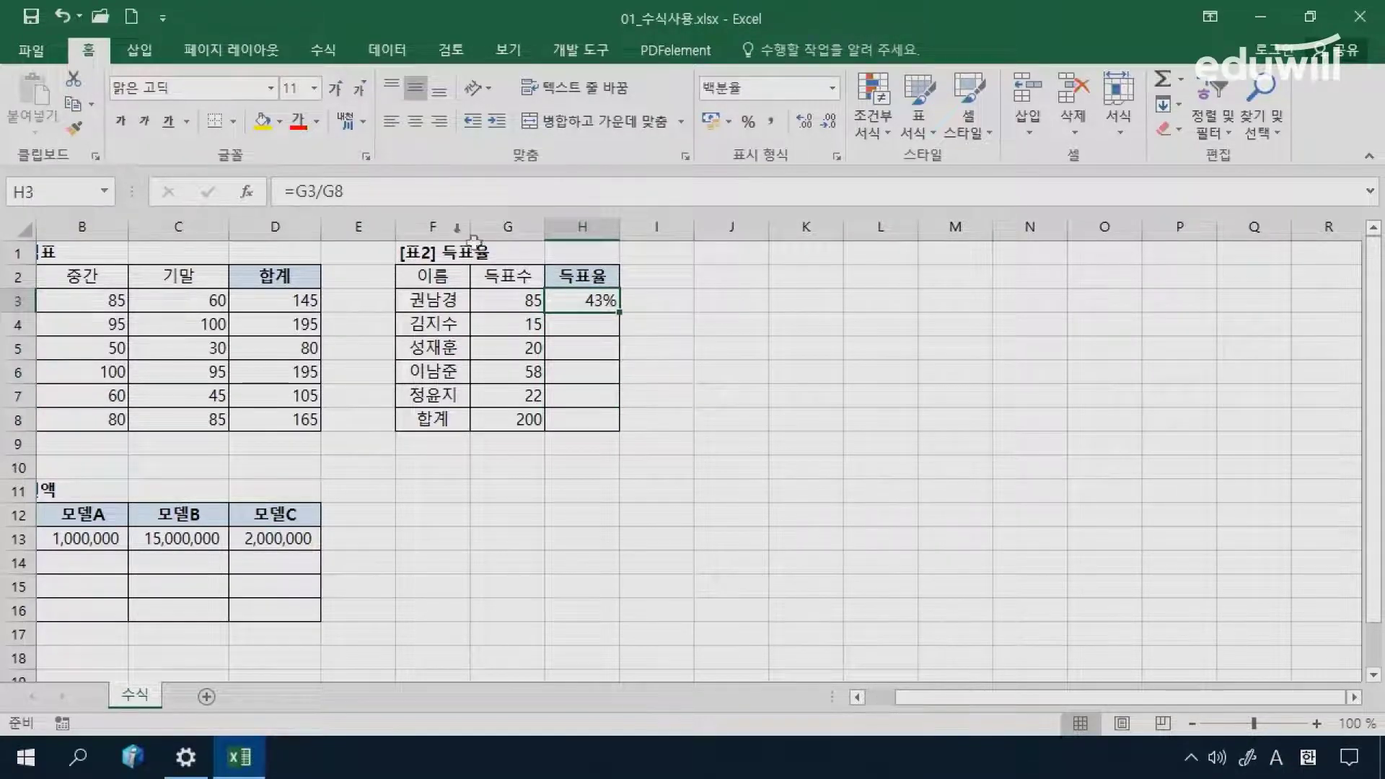
{"action": "left_click", "coordinate": [349, 191]}
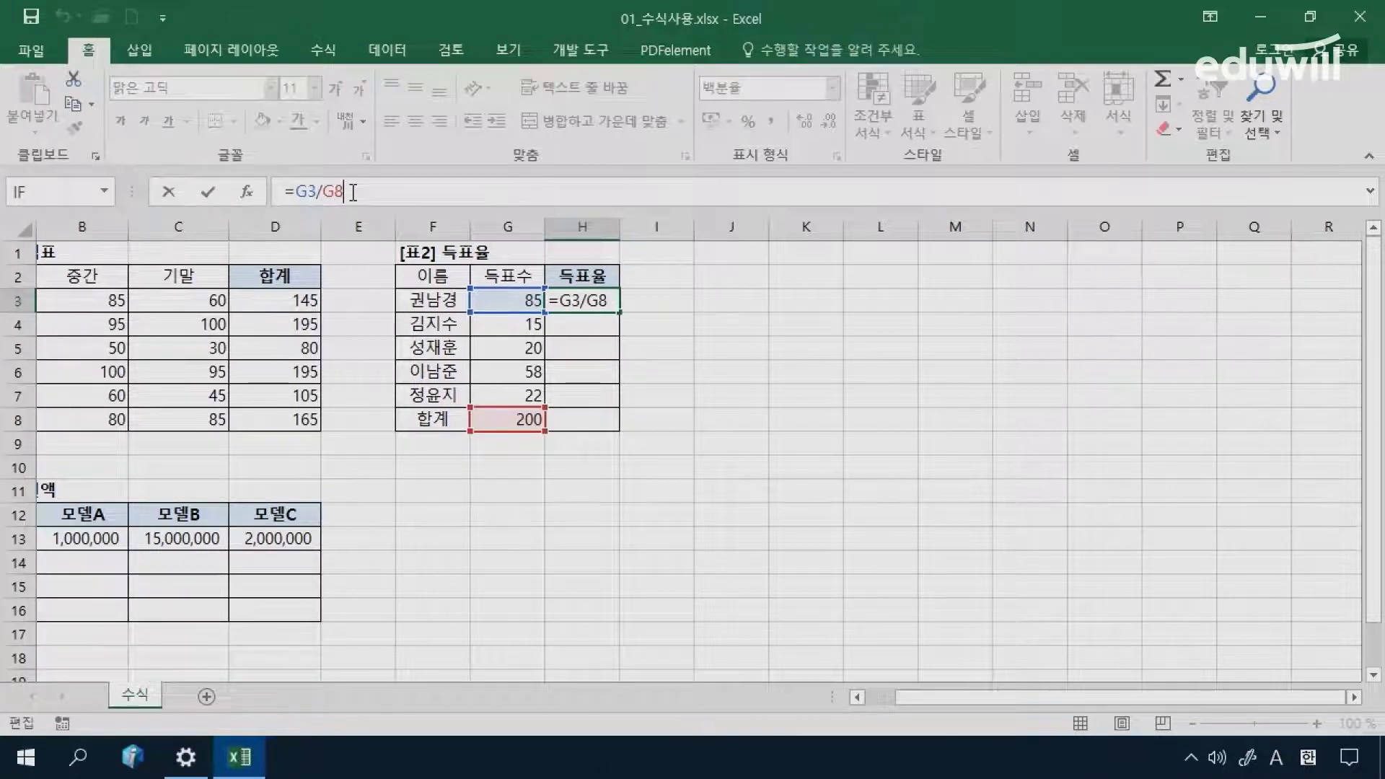
{"action": "key", "text": "F4"}
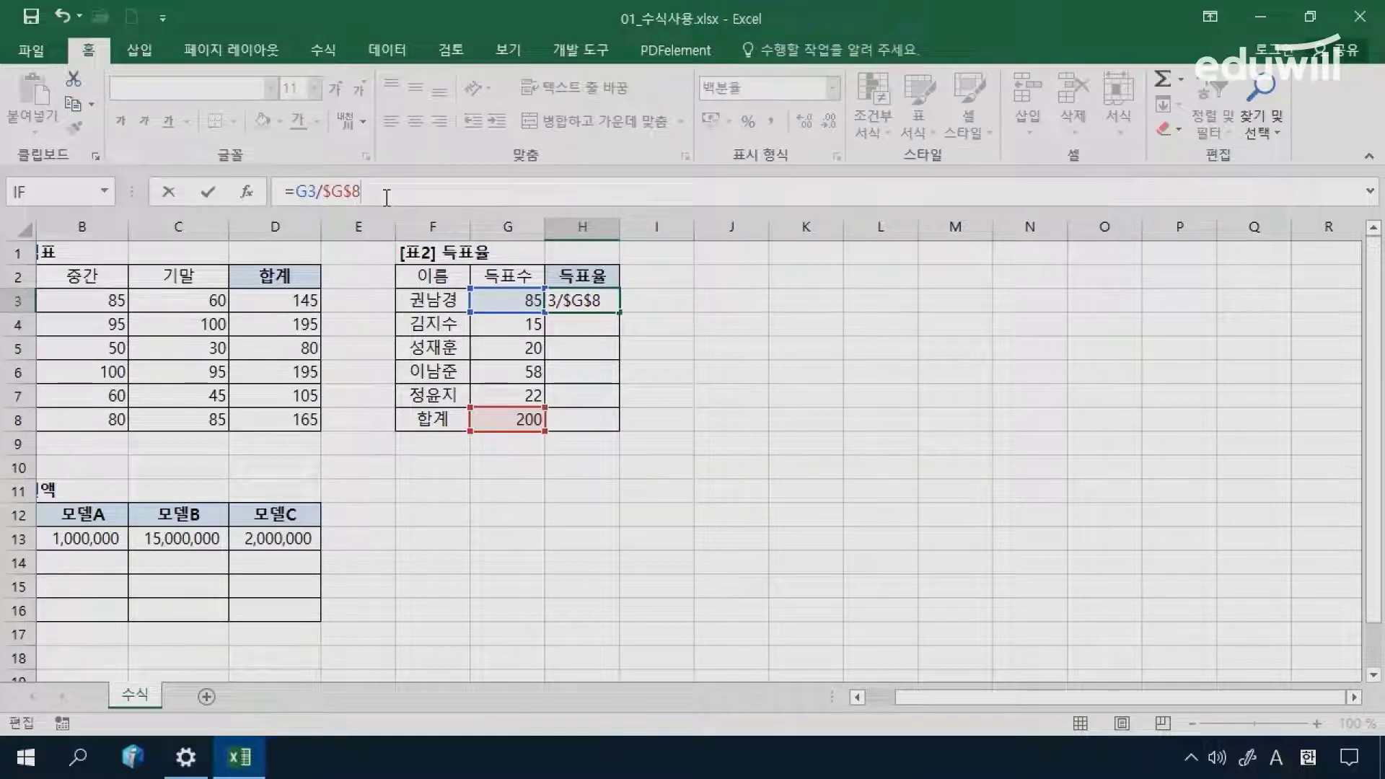
{"action": "key", "text": "Return"}
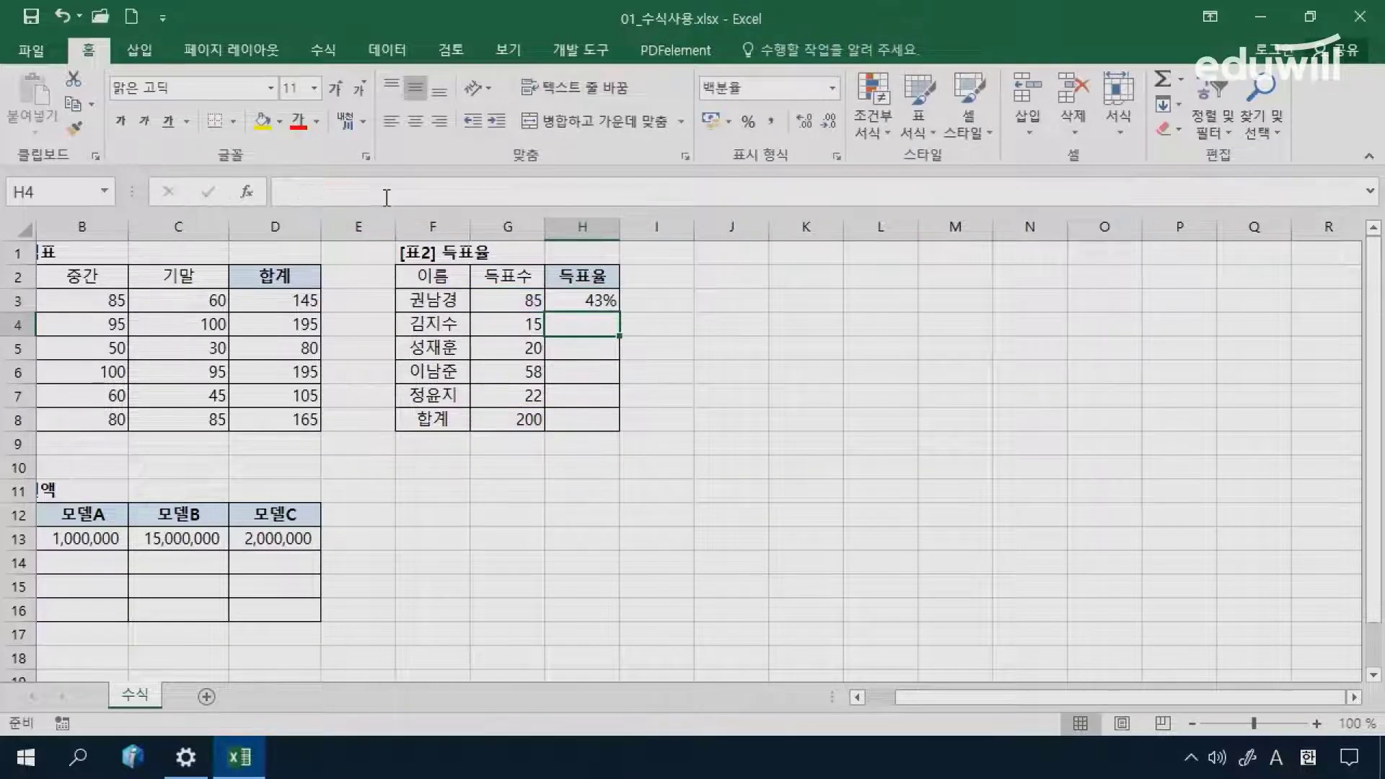
Step: Fill the vote-share formula from H3 down through H8 and check the copied formulas in H4 to H8
{"action": "left_click", "coordinate": [579, 300]}
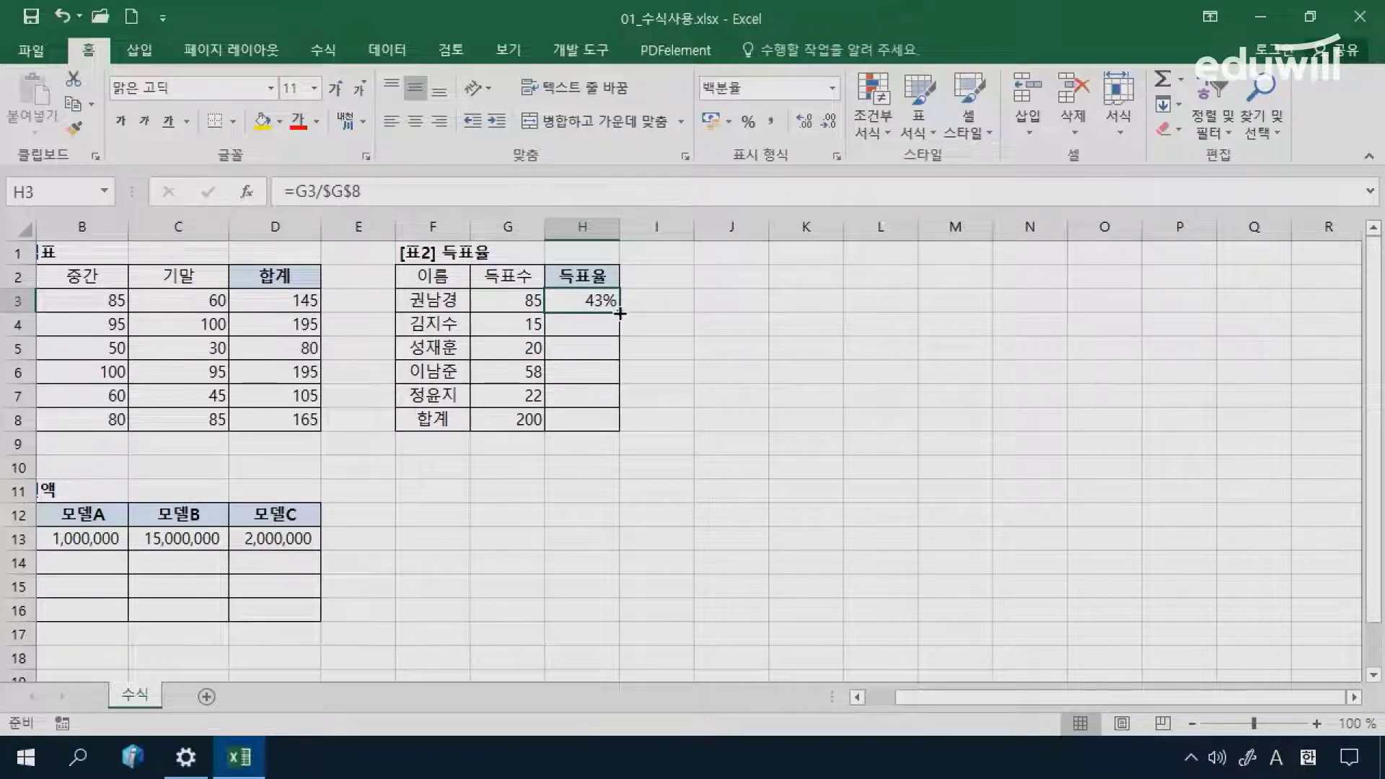
{"action": "double_click", "coordinate": [620, 313]}
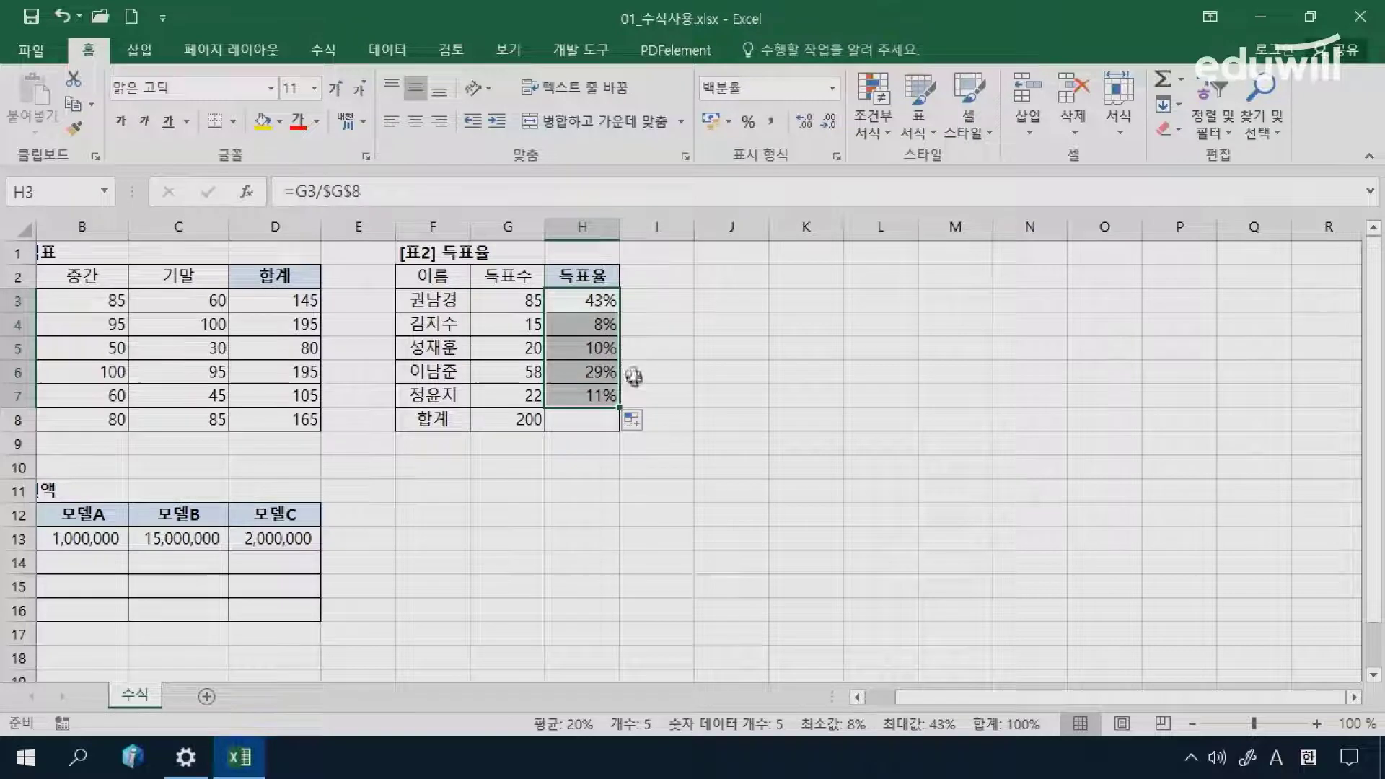
{"action": "left_click_drag", "start_coordinate": [620, 402], "coordinate": [625, 430]}
{"action": "left_click", "coordinate": [585, 325]}
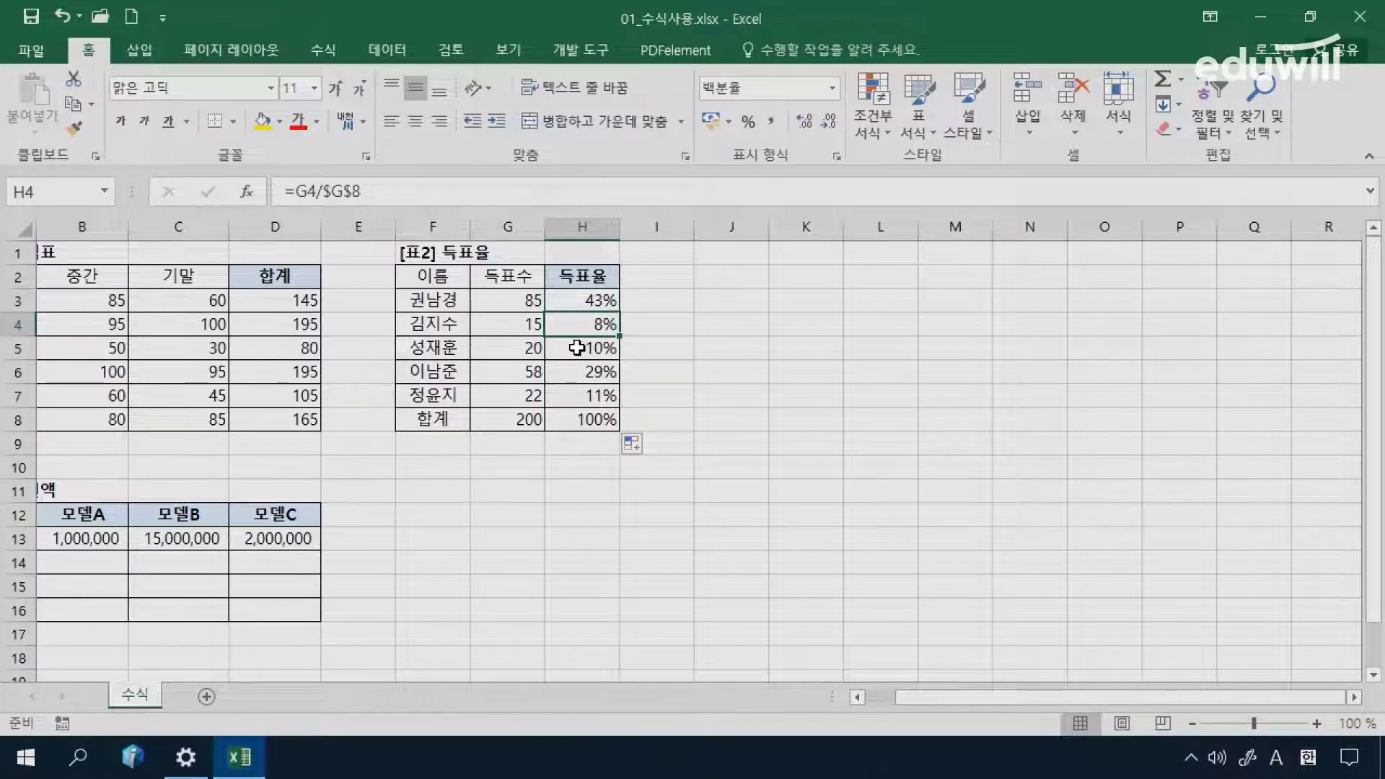
{"action": "left_click", "coordinate": [577, 348]}
{"action": "left_click", "coordinate": [577, 370]}
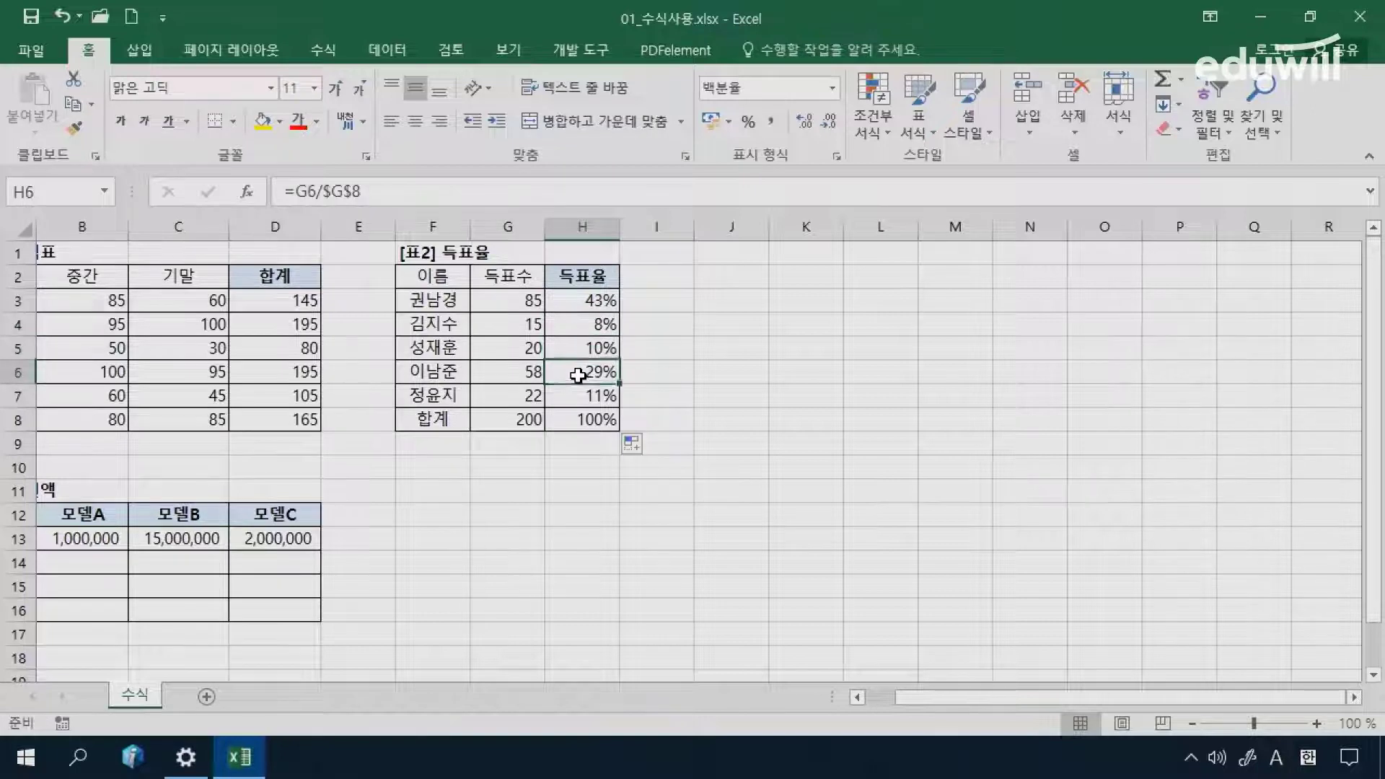
{"action": "left_click", "coordinate": [580, 393]}
{"action": "left_click", "coordinate": [577, 416]}
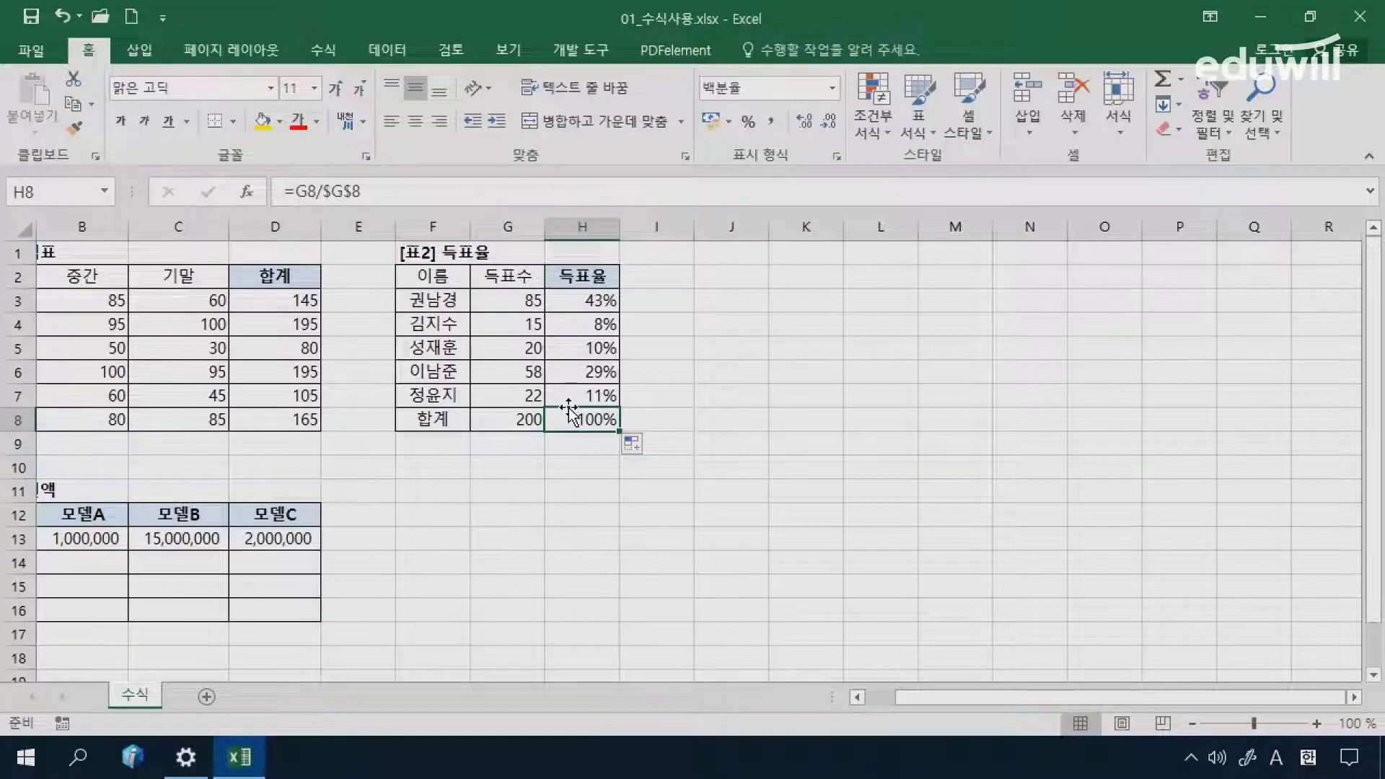
Step: Enter the formula =A14*B13 in cell B14 to multiply the 5% discount rate by the 모델A price
{"action": "left_click_drag", "start_coordinate": [900, 700], "coordinate": [872, 700]}
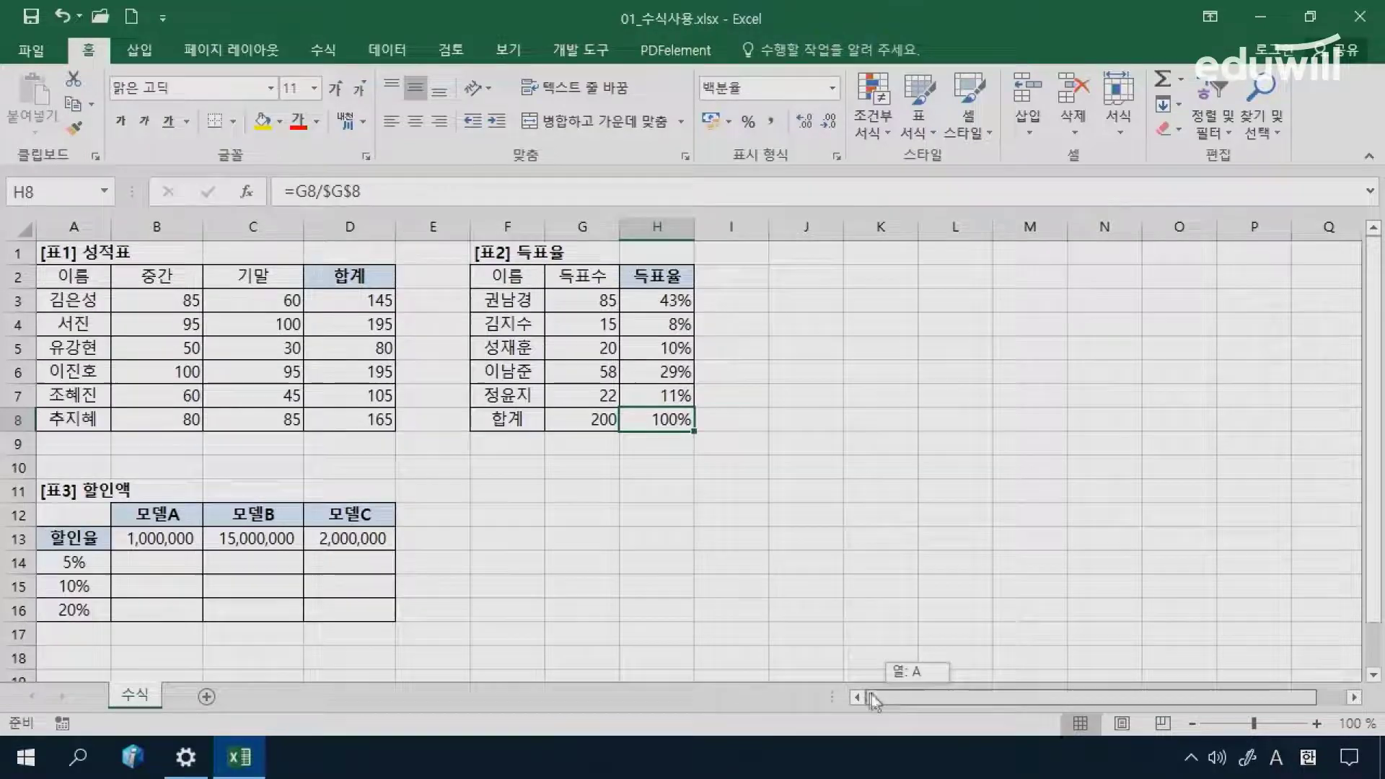
{"action": "left_click", "coordinate": [185, 561]}
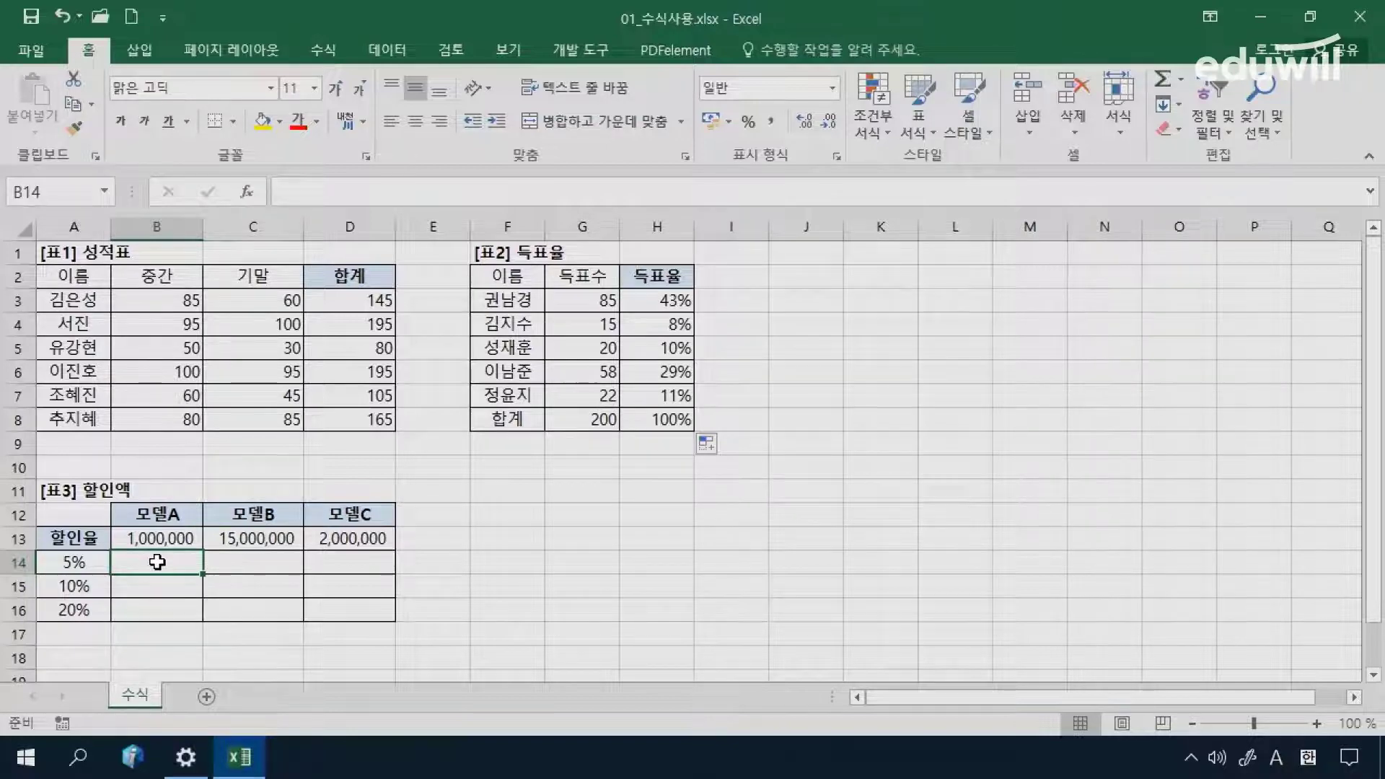
{"action": "type", "text": "="}
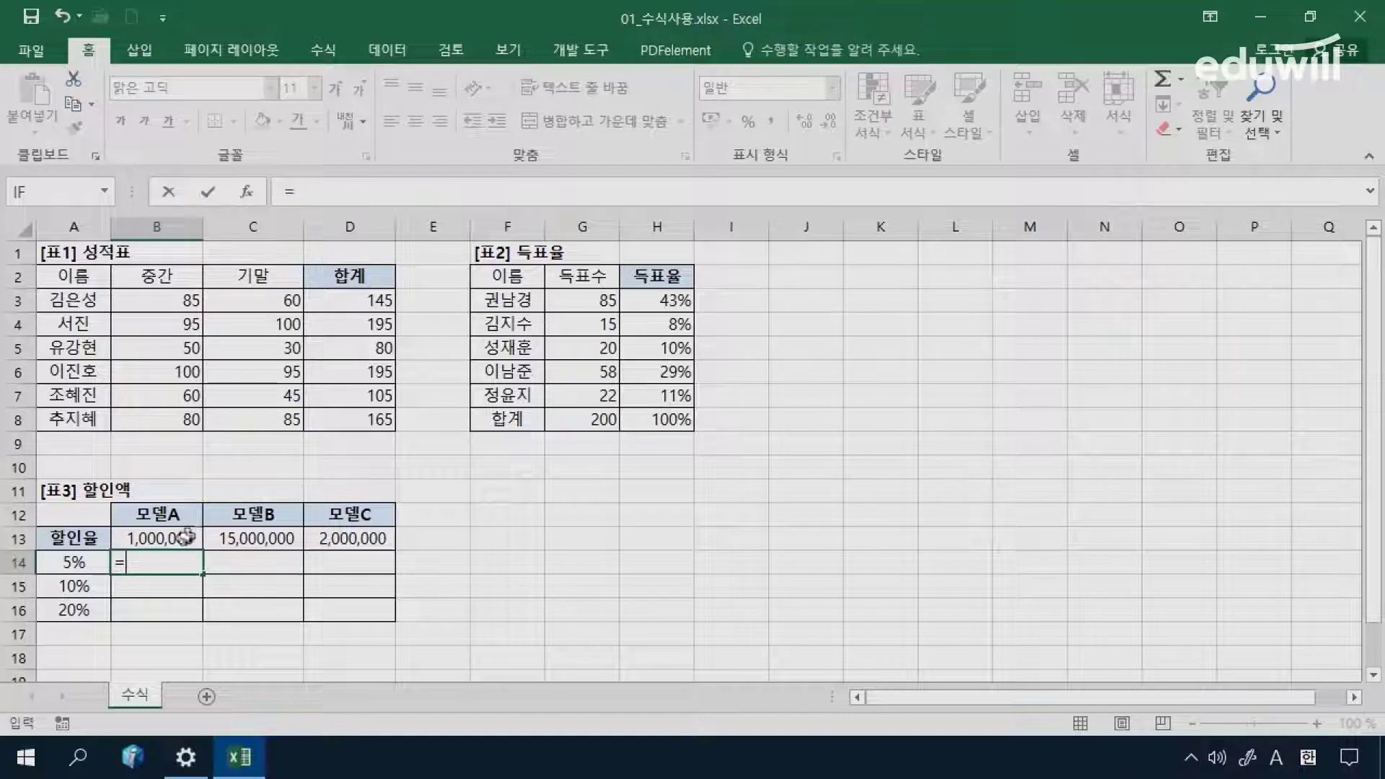
{"action": "left_click", "coordinate": [81, 564]}
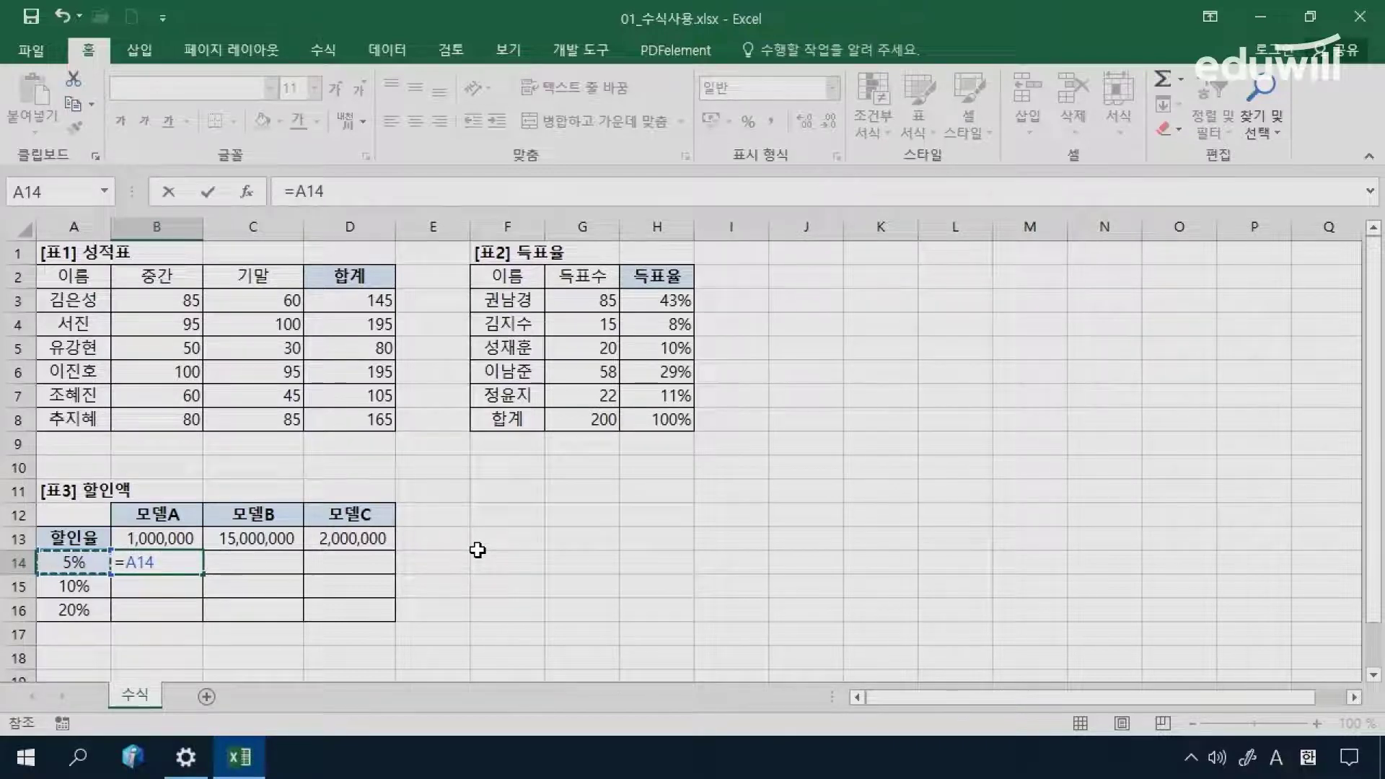
{"action": "type", "text": "*"}
{"action": "left_click", "coordinate": [183, 535]}
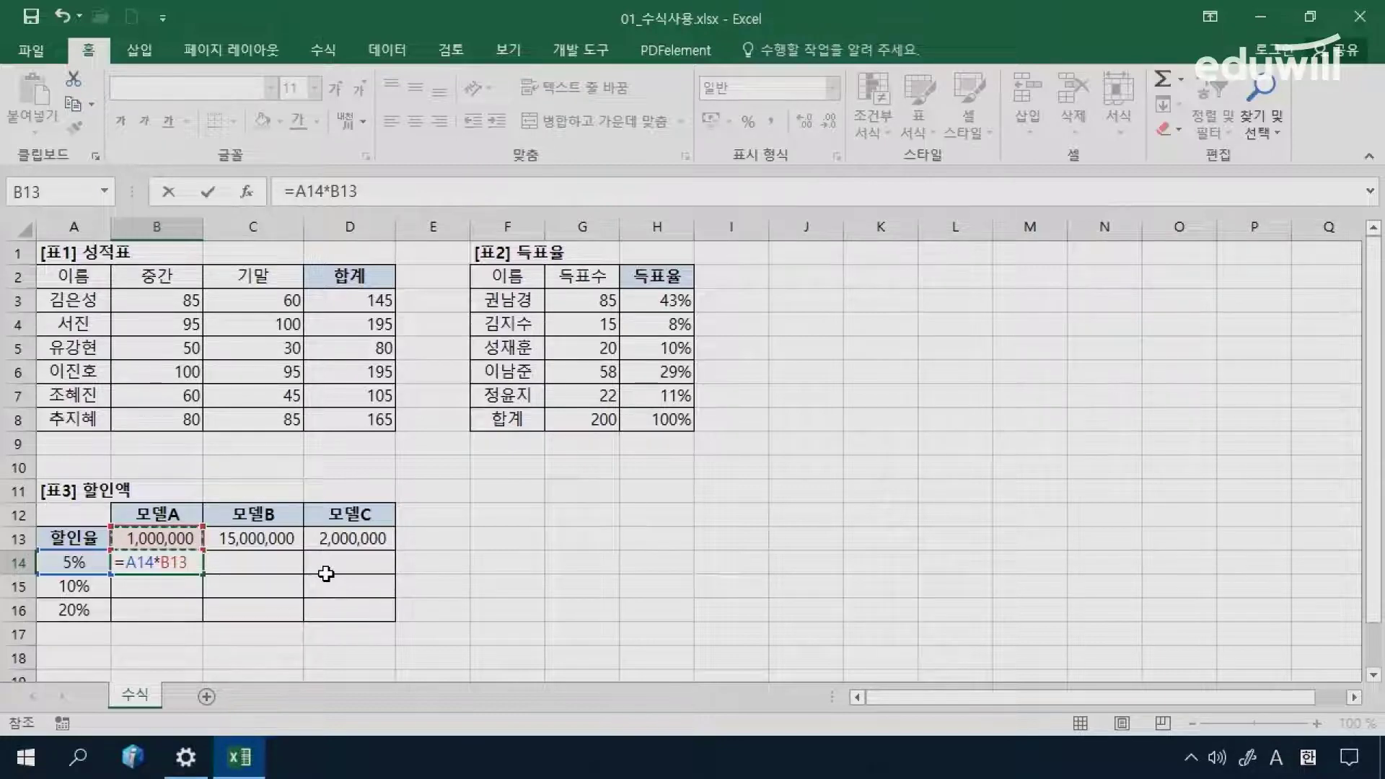
{"action": "key", "text": "Return"}
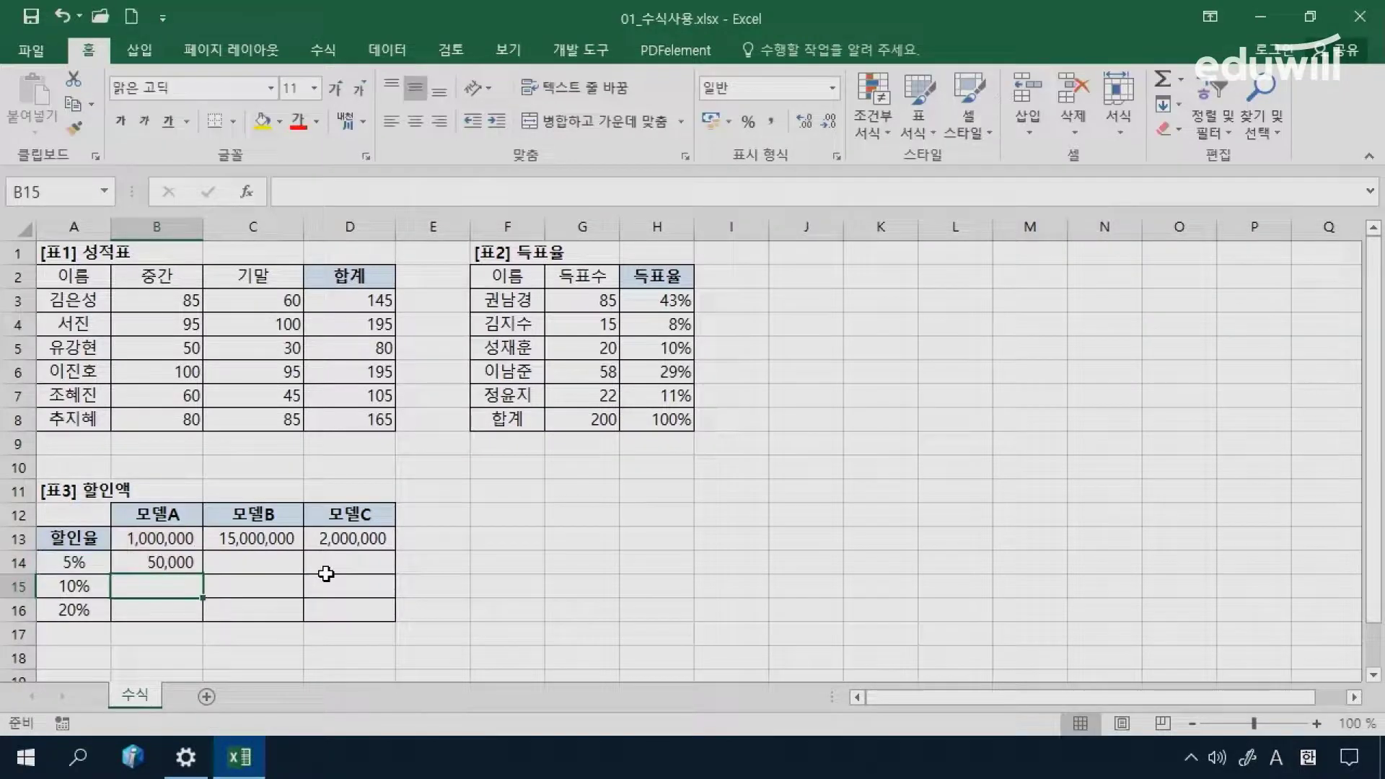
Step: Try copying the relative discount formula from B14 down to row 16 and across to column D, and clear B14:D16
{"action": "left_click", "coordinate": [182, 562]}
{"action": "left_click_drag", "start_coordinate": [199, 570], "coordinate": [194, 627]}
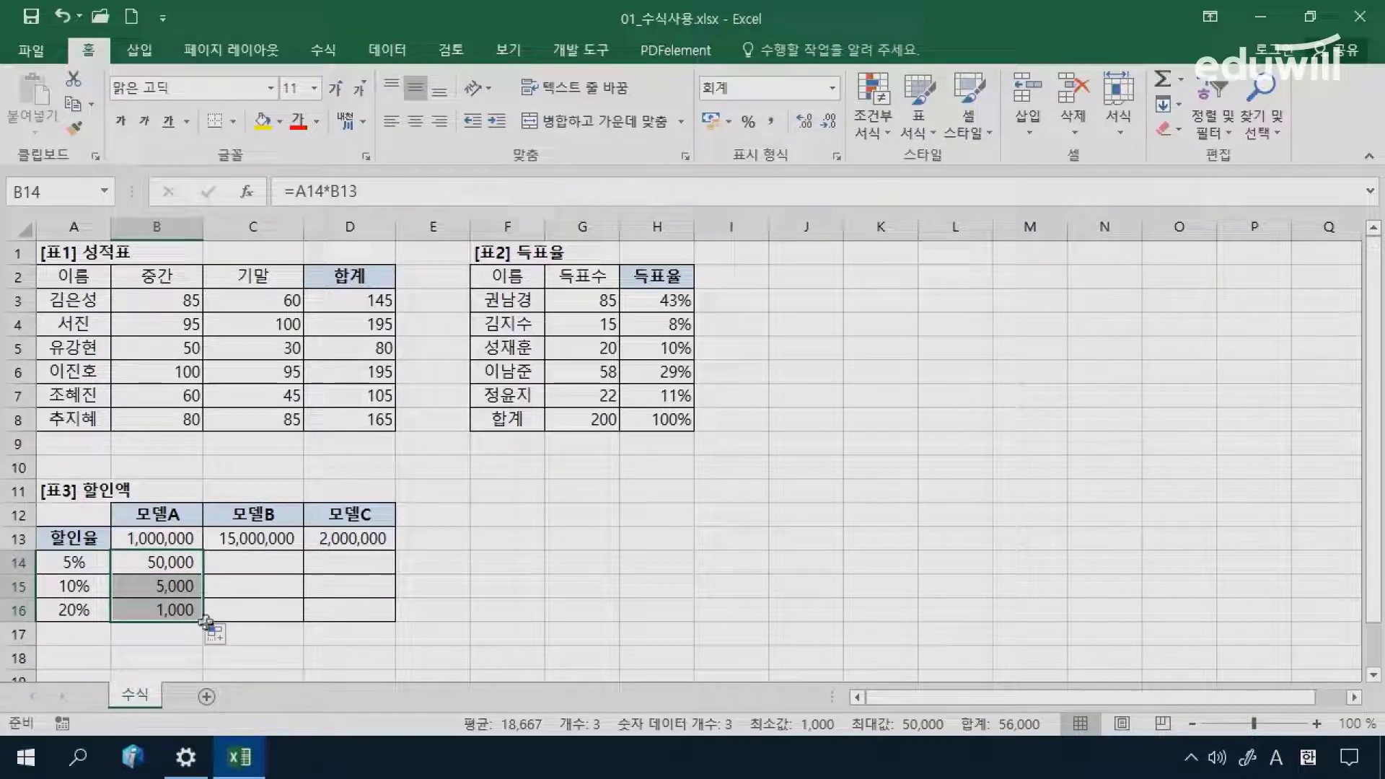
{"action": "left_click_drag", "start_coordinate": [202, 622], "coordinate": [371, 624]}
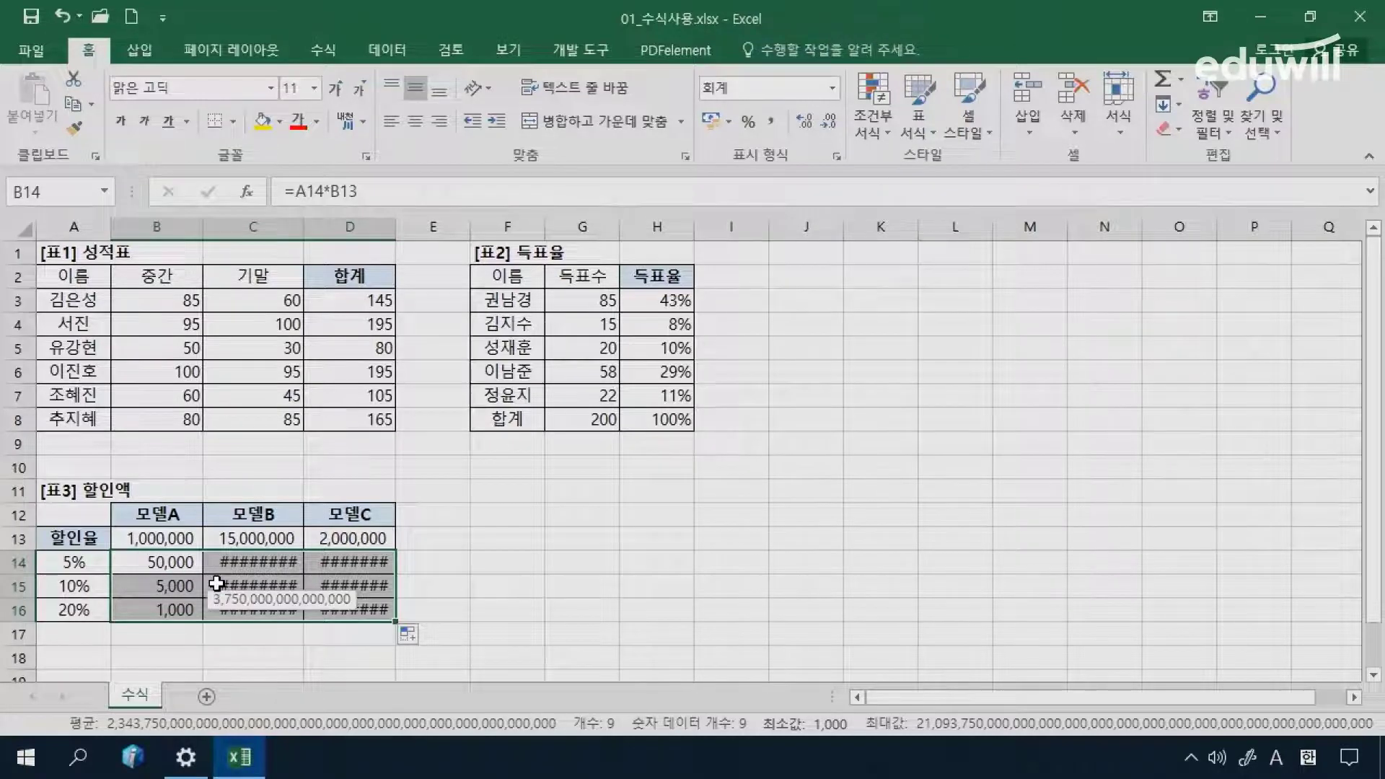
{"action": "key", "text": "Delete"}
Step: Enter the mixed-reference formula =$A14*B$13 in cell B14, keeping B14 selected
{"action": "left_click", "coordinate": [178, 561]}
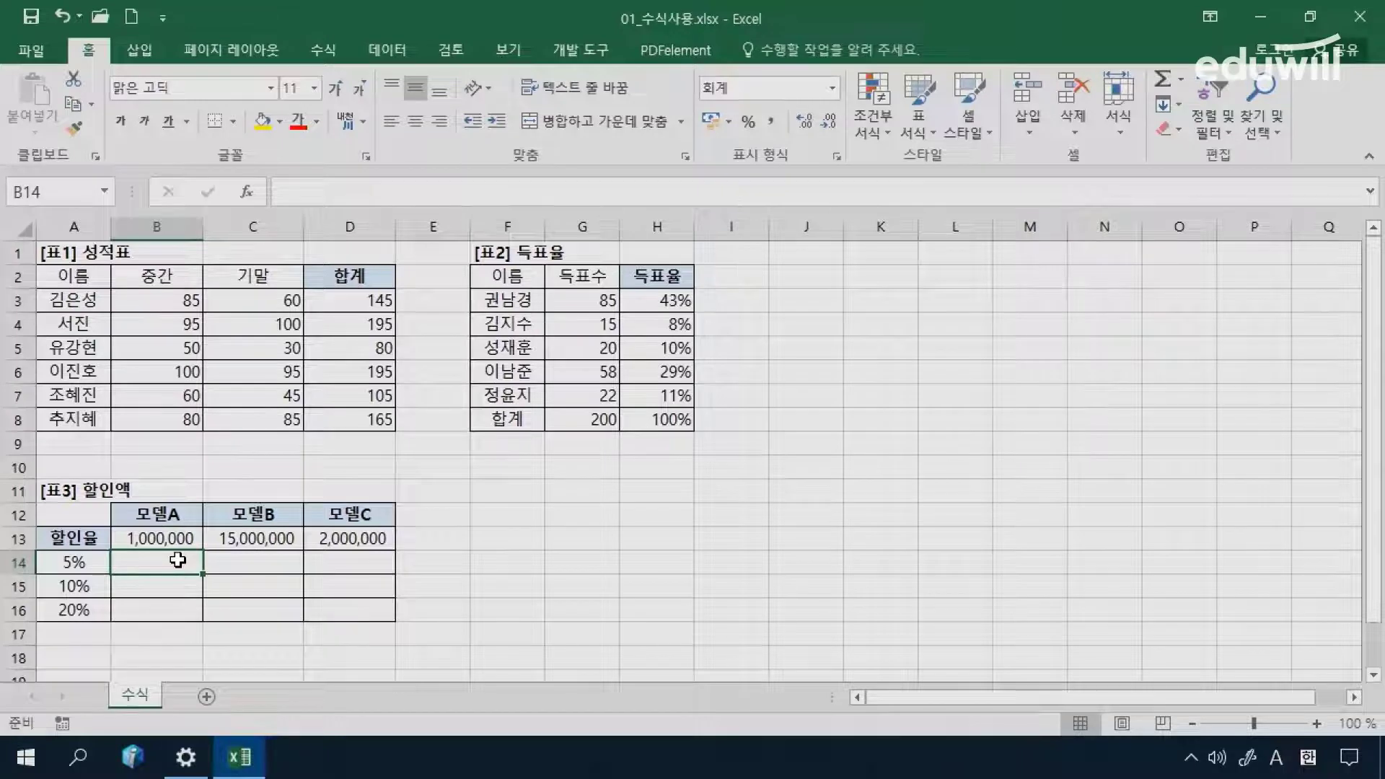
{"action": "type", "text": "="}
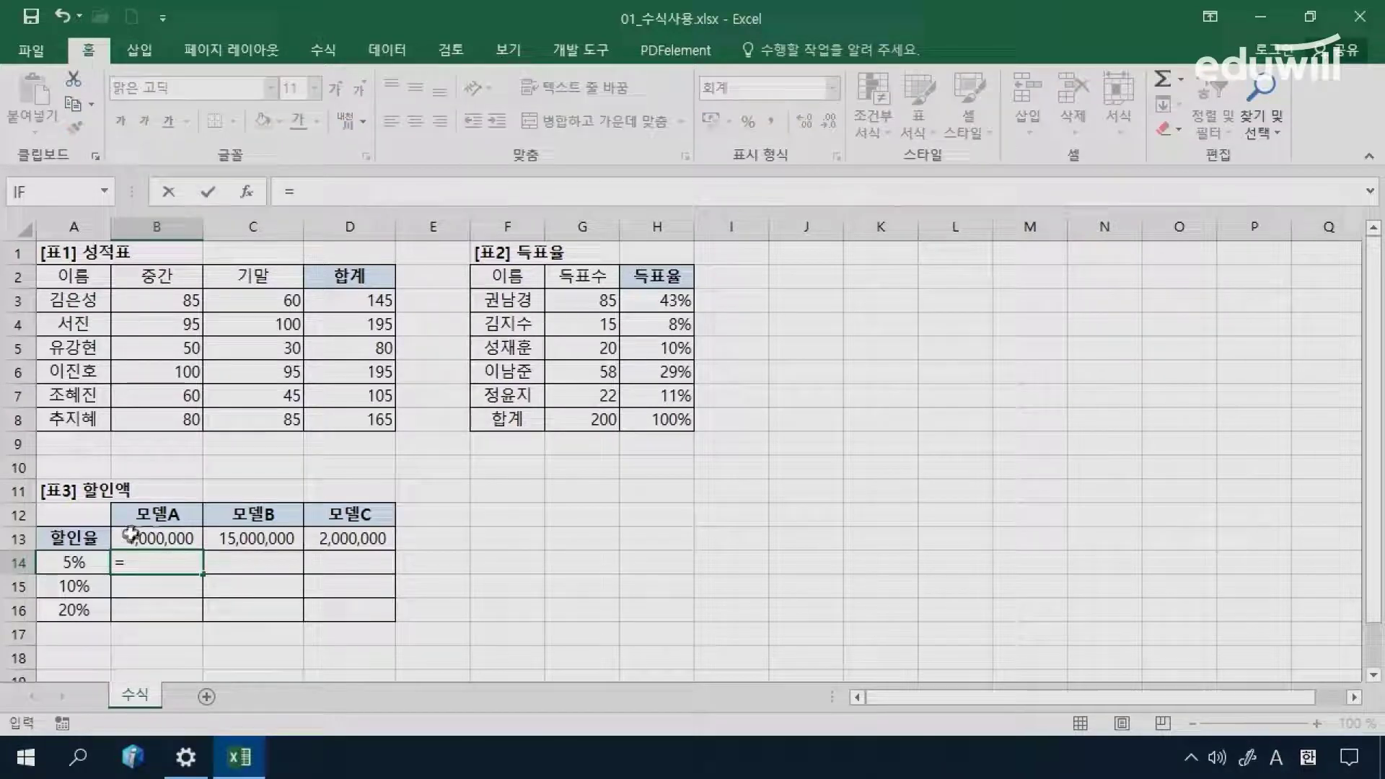
{"action": "left_click", "coordinate": [77, 564]}
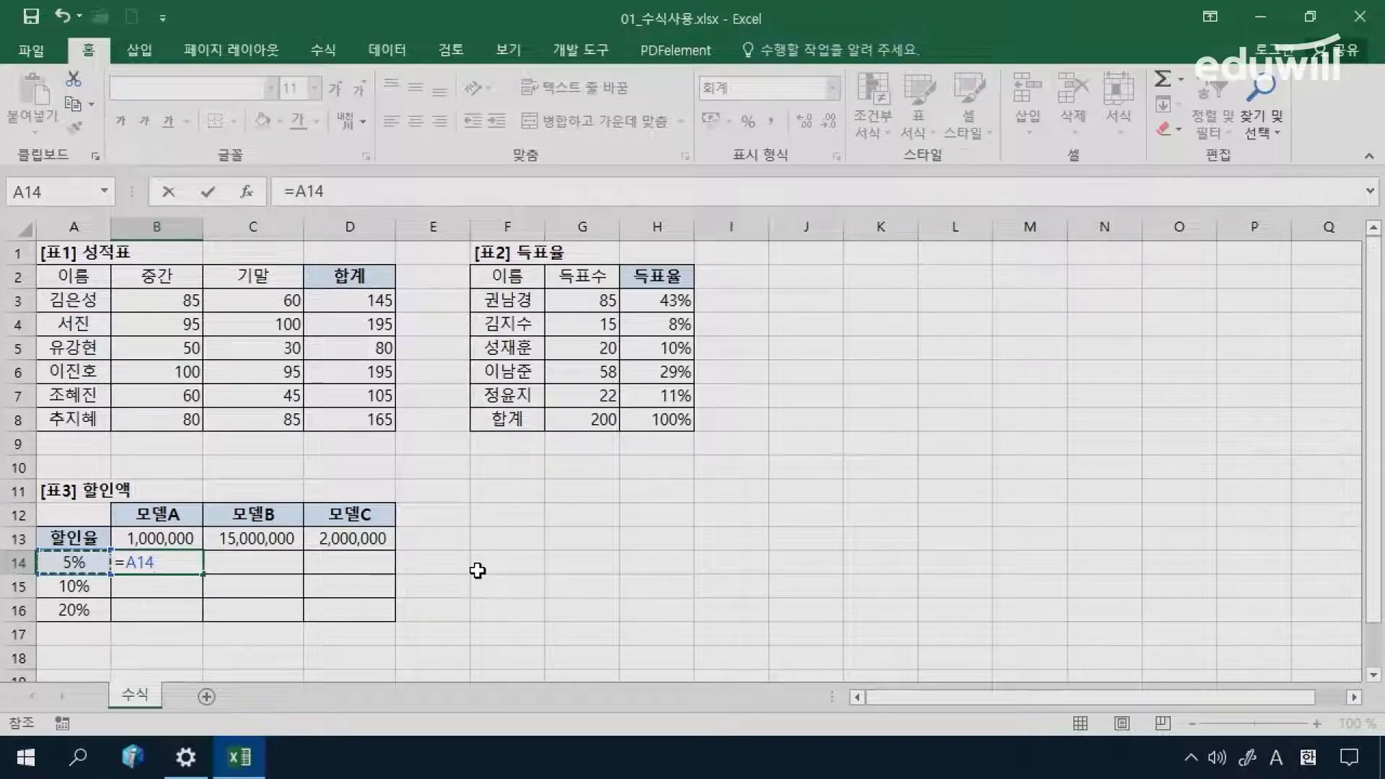
{"action": "key", "text": "F4"}
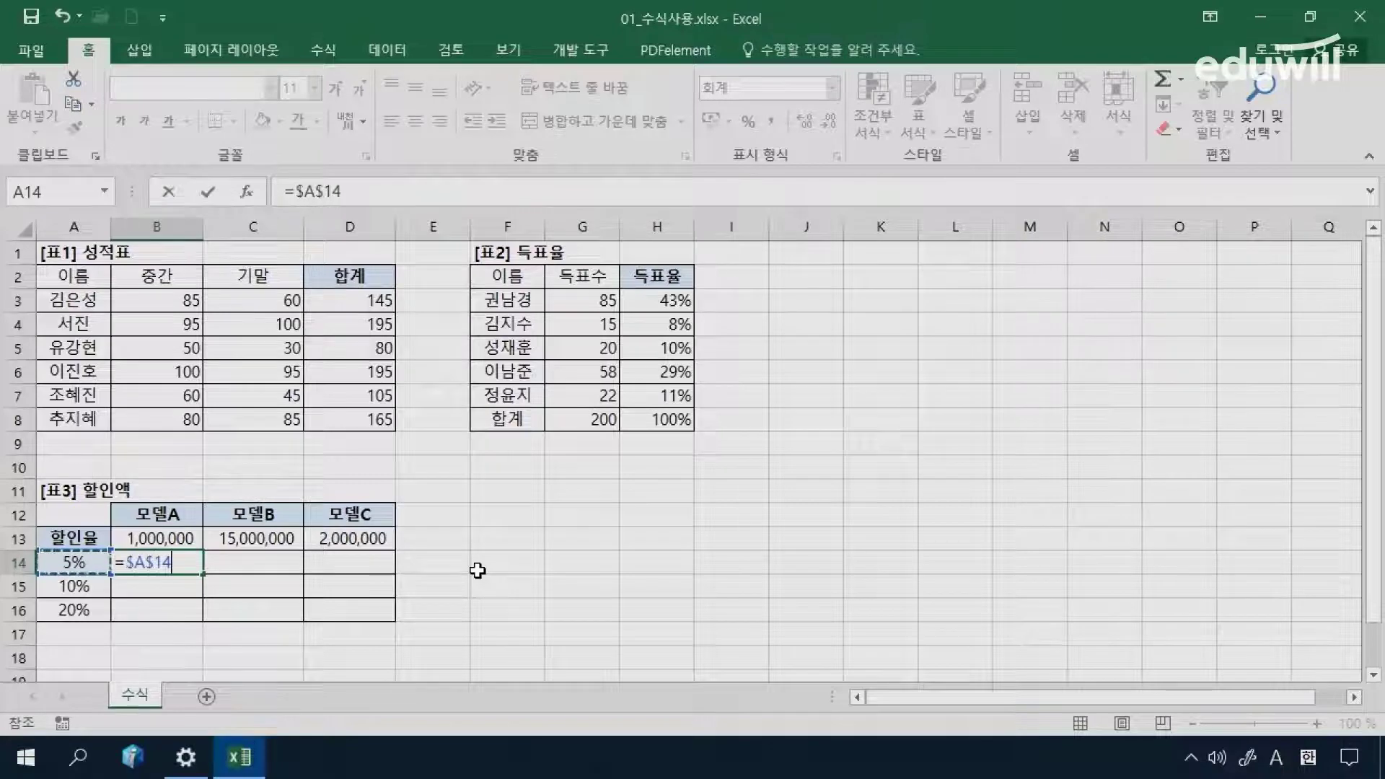
{"action": "key", "text": "F4"}
{"action": "key", "text": "F4"}
{"action": "type", "text": "*"}
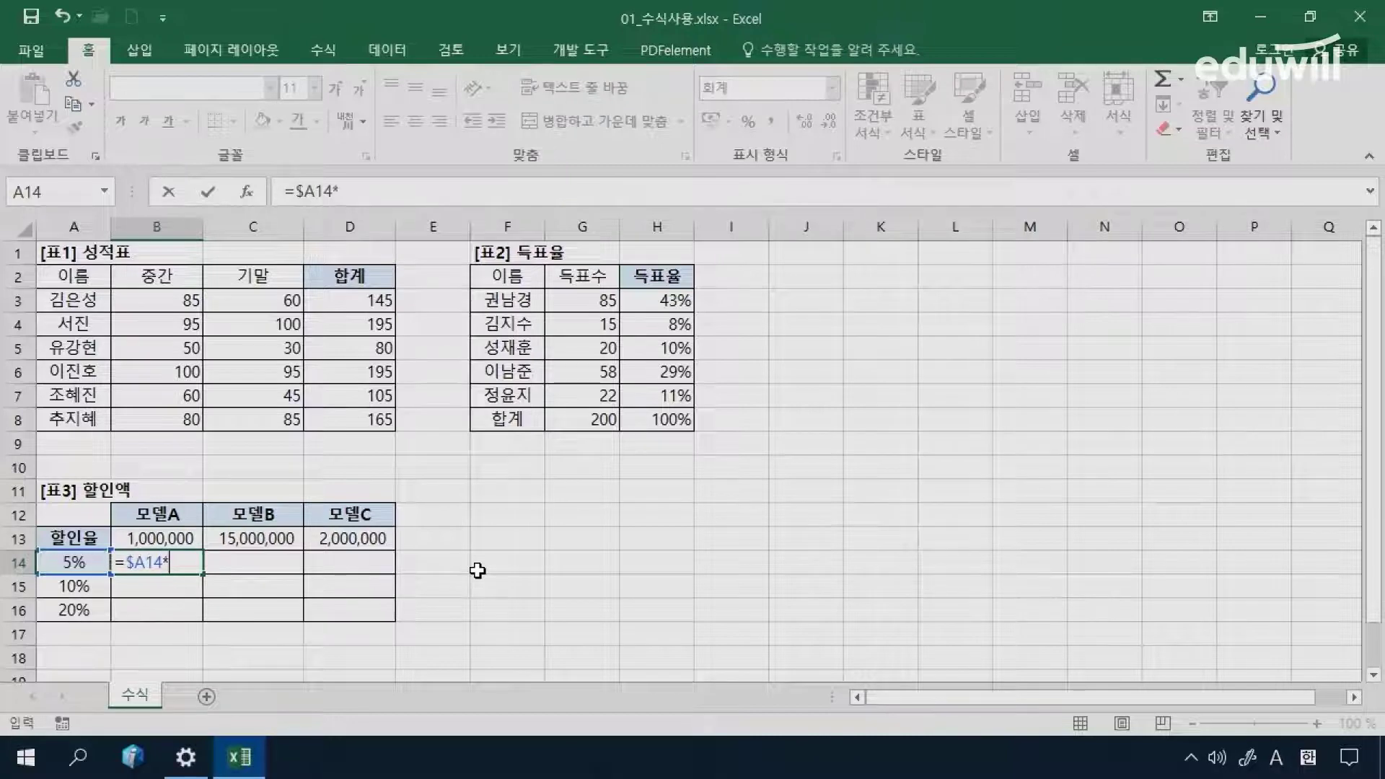
{"action": "left_click", "coordinate": [179, 535]}
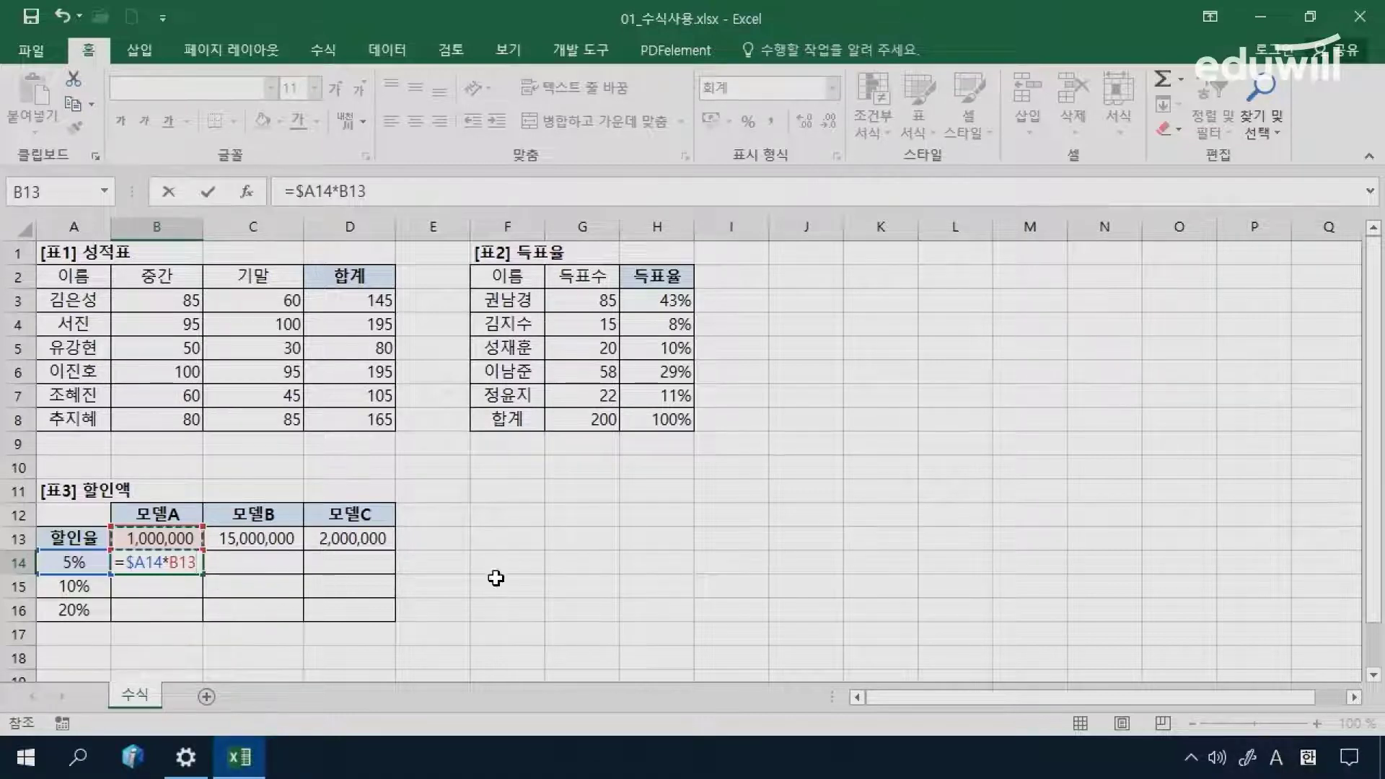
{"action": "key", "text": "F4"}
{"action": "key", "text": "F4"}
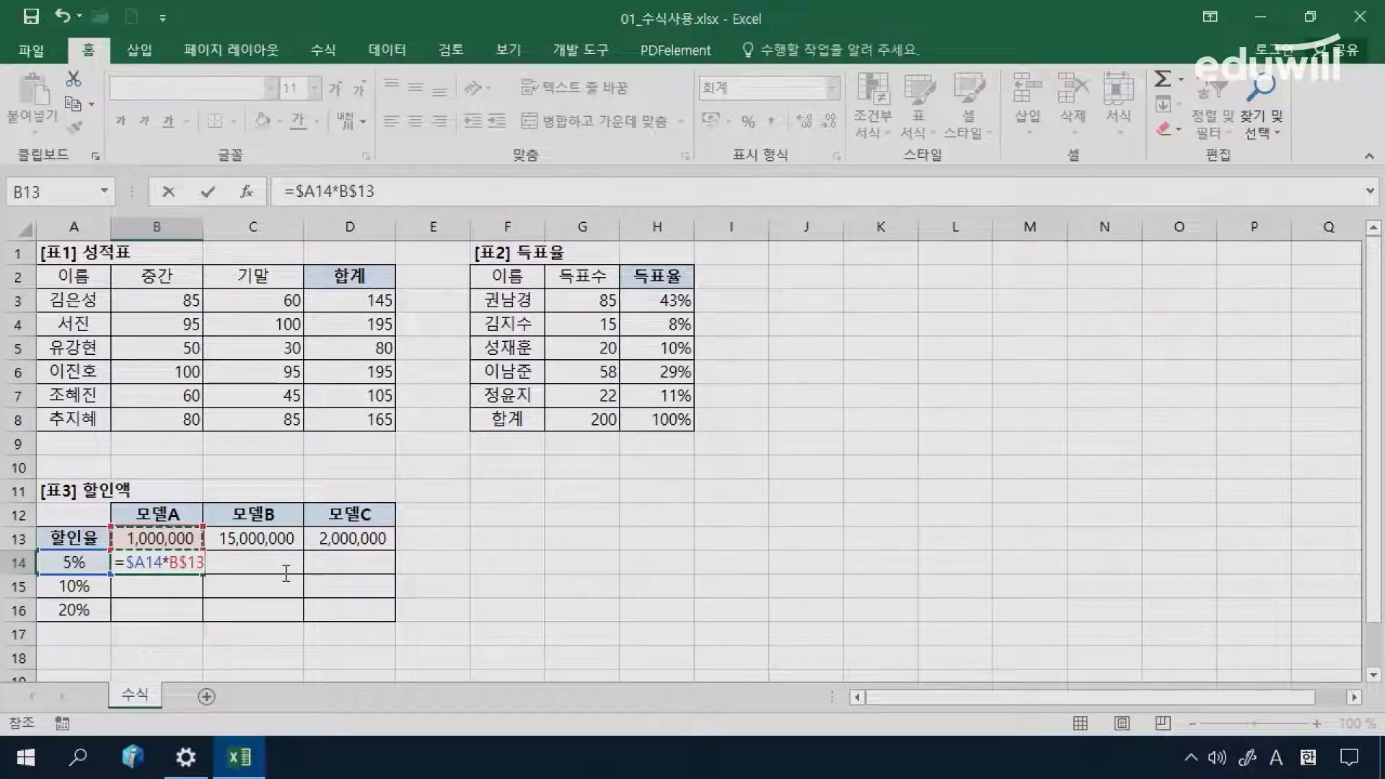
{"action": "key", "text": "ctrl+Return"}
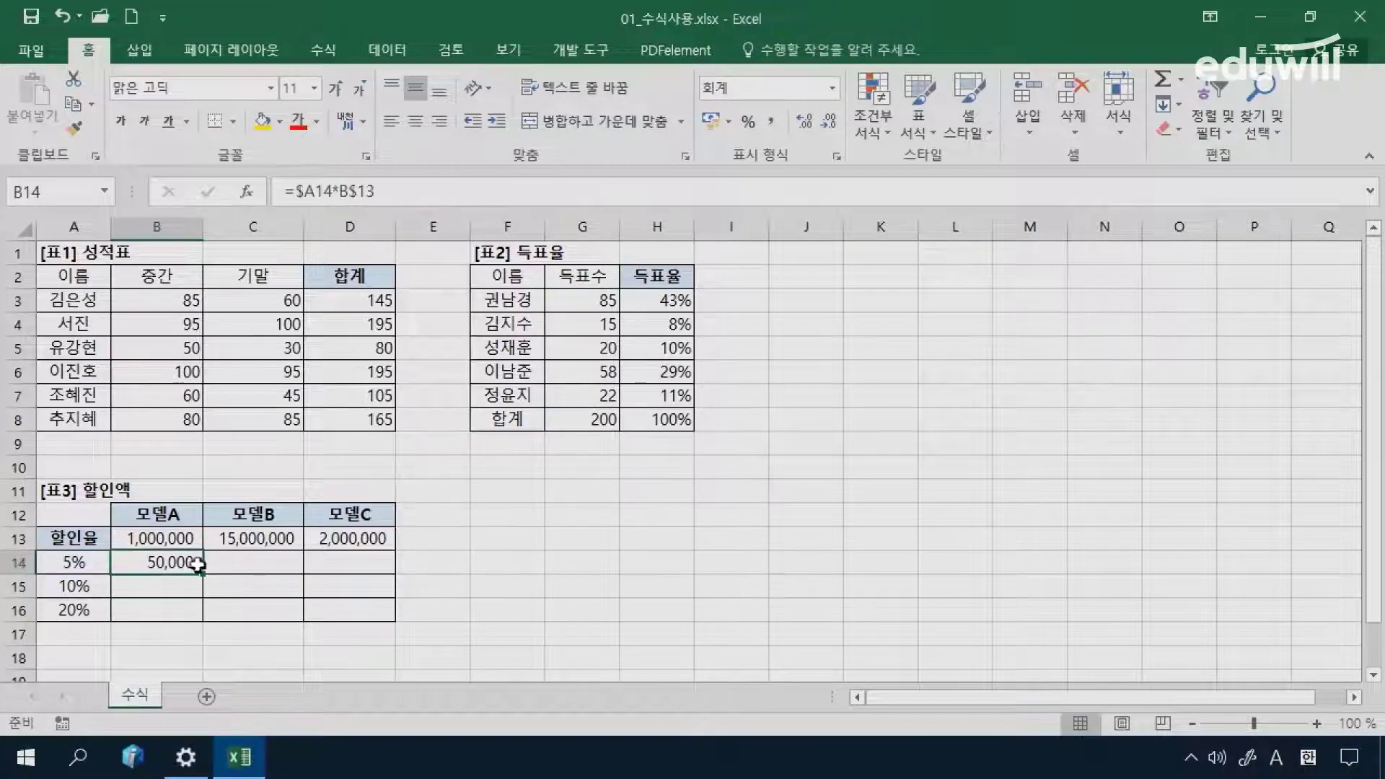
Step: Fill the discount formula from B14 down to B16 and across to column D to complete B14:D16
{"action": "left_click_drag", "start_coordinate": [198, 565], "coordinate": [199, 619]}
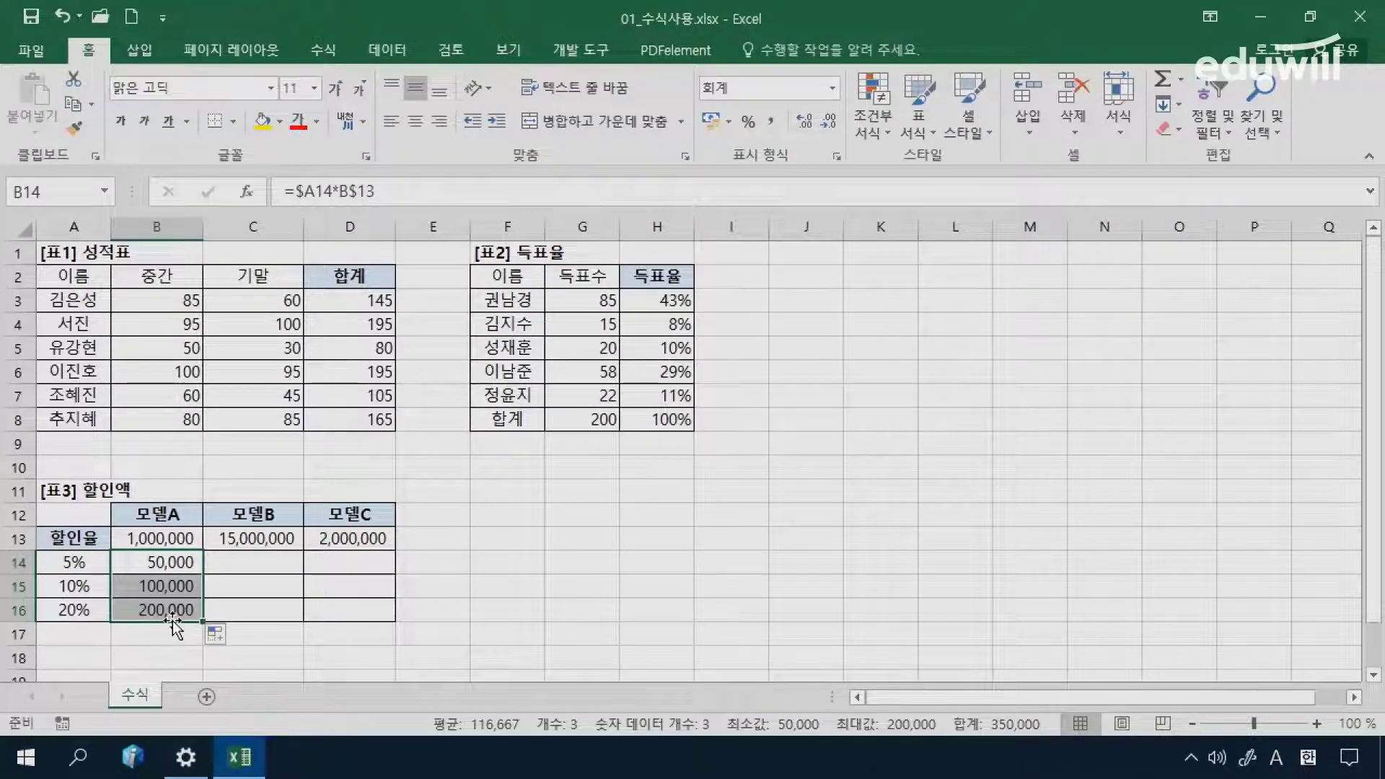
{"action": "left_click_drag", "start_coordinate": [202, 621], "coordinate": [362, 622]}
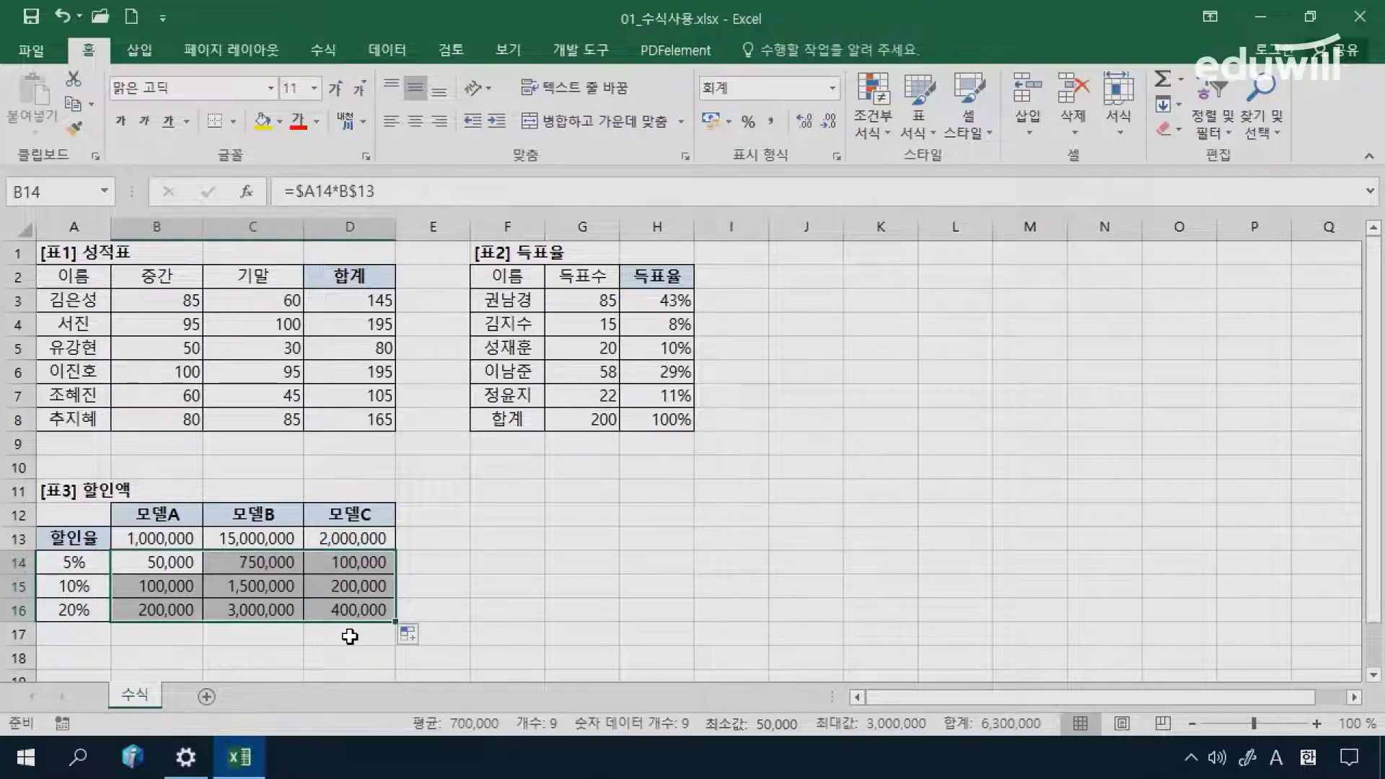
{"action": "left_click", "coordinate": [350, 637]}
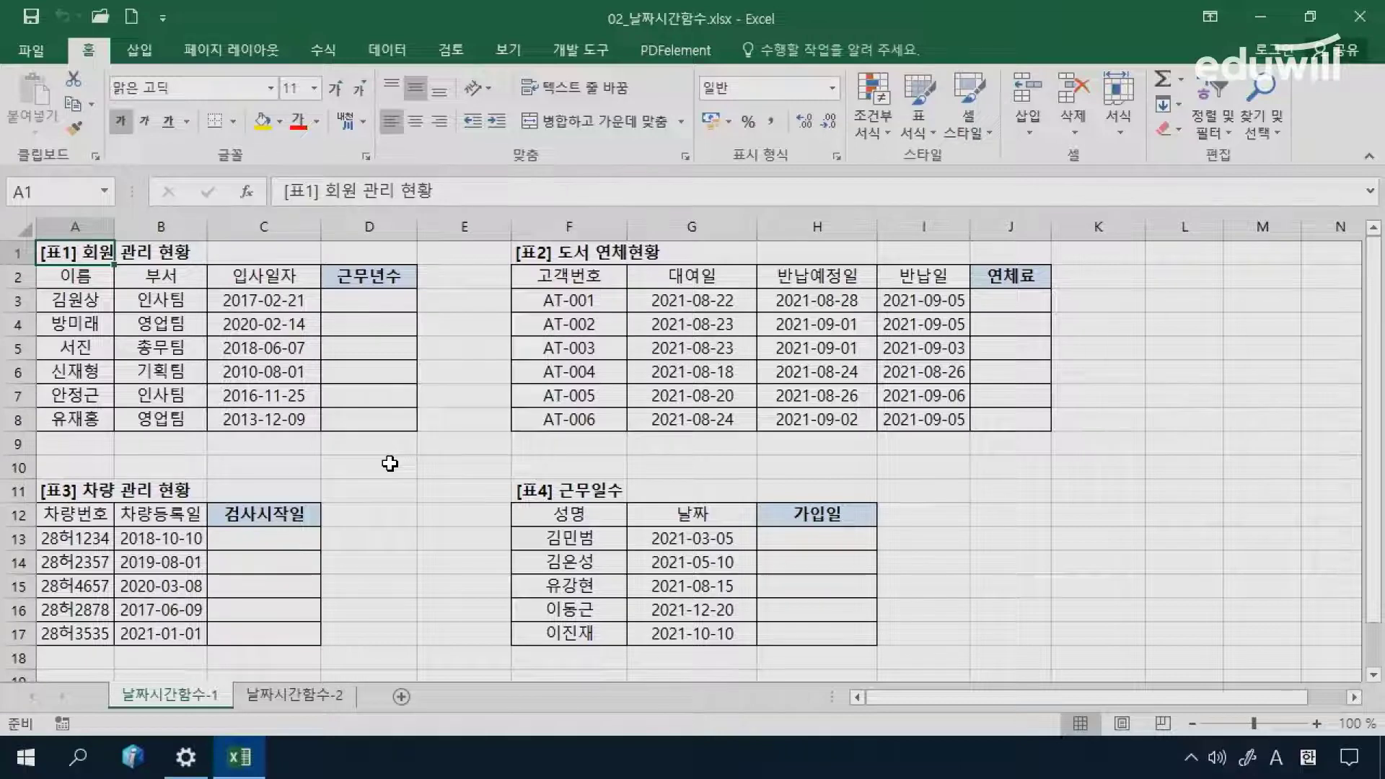
Step: Enter the formula =TODAY() in cell D3 of the 근무년수 column
{"action": "left_click", "coordinate": [349, 303]}
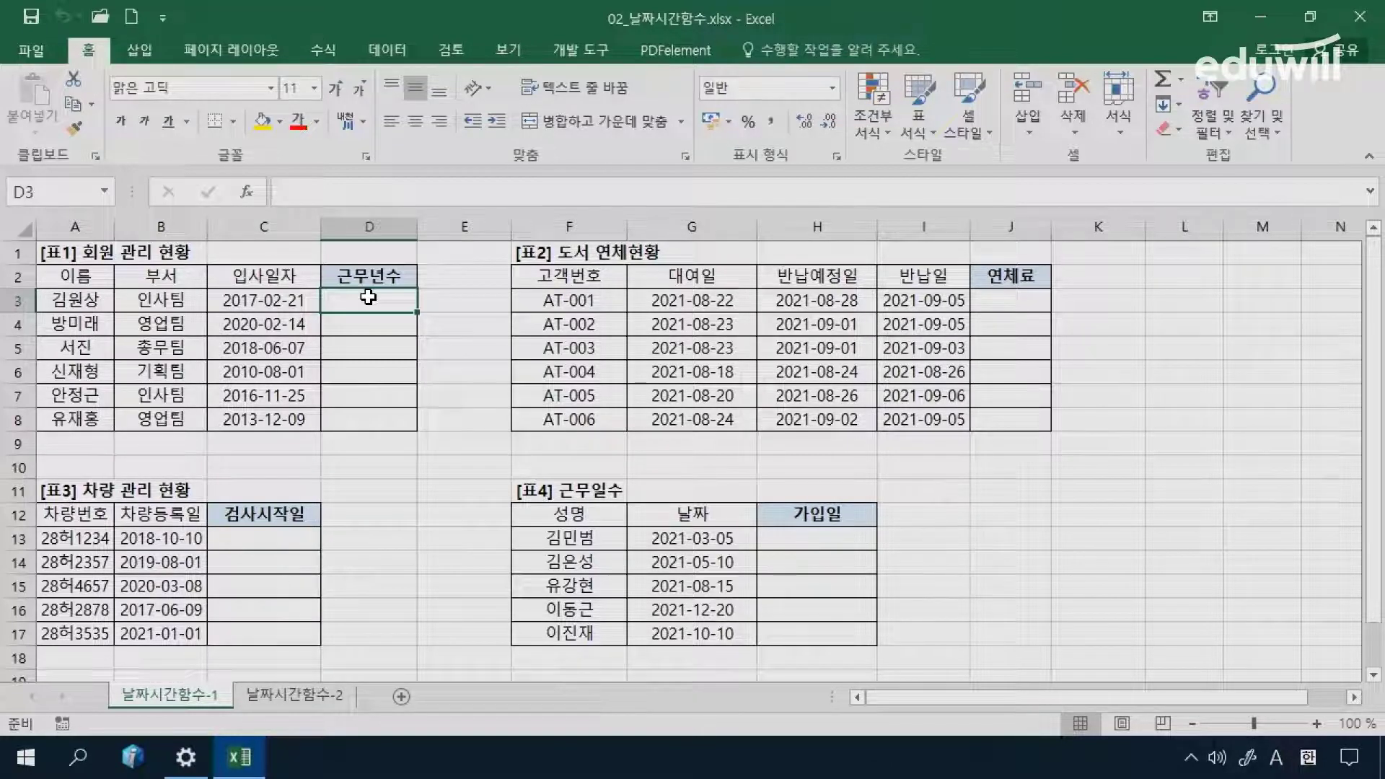
{"action": "type", "text": "="}
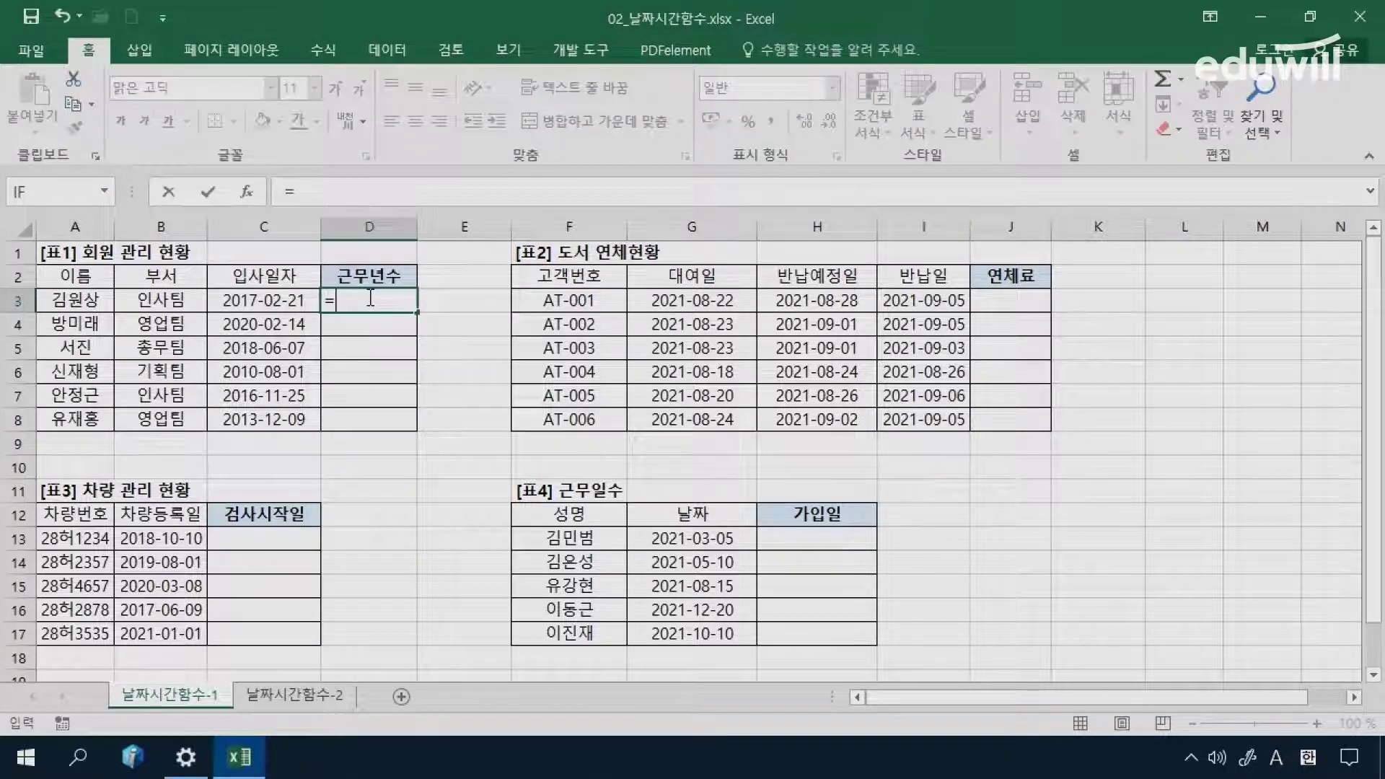
{"action": "type", "text": "to"}
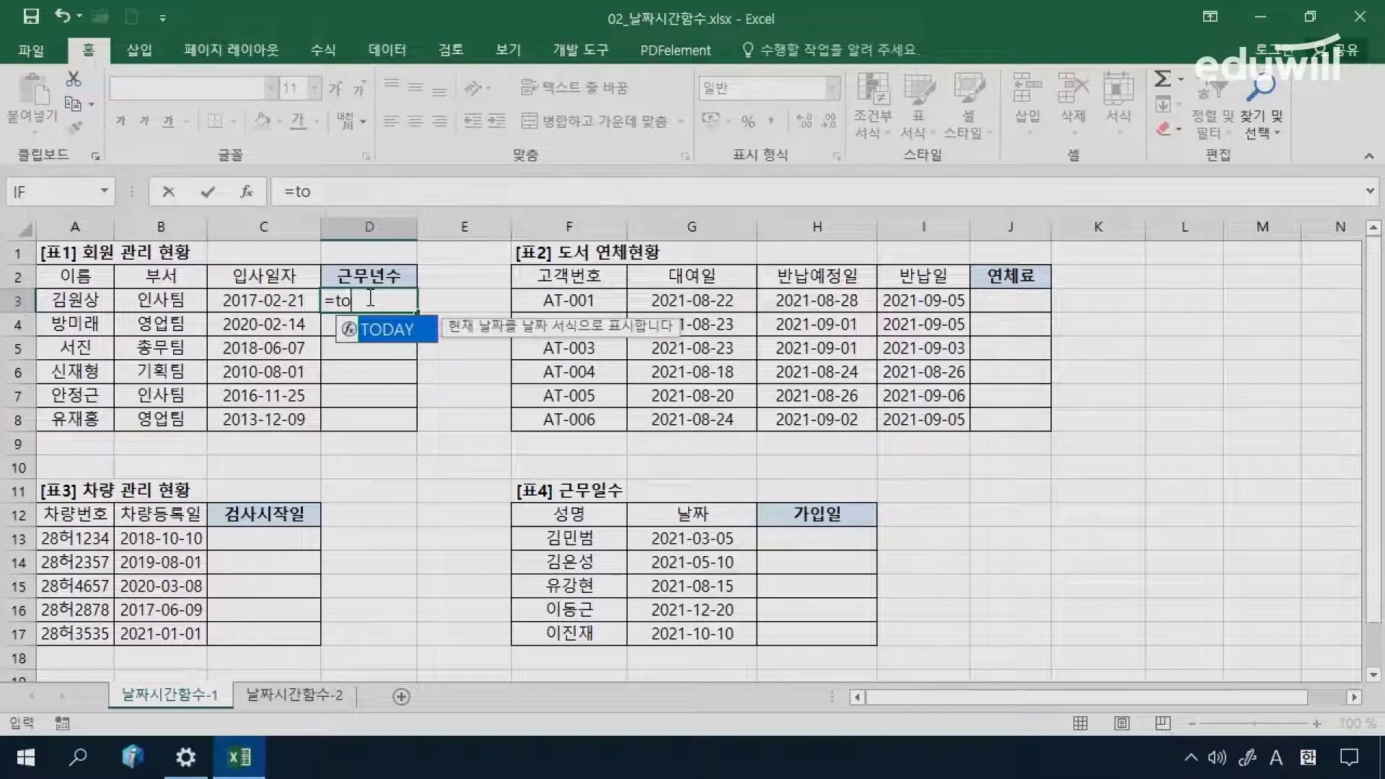
{"action": "key", "text": "Tab"}
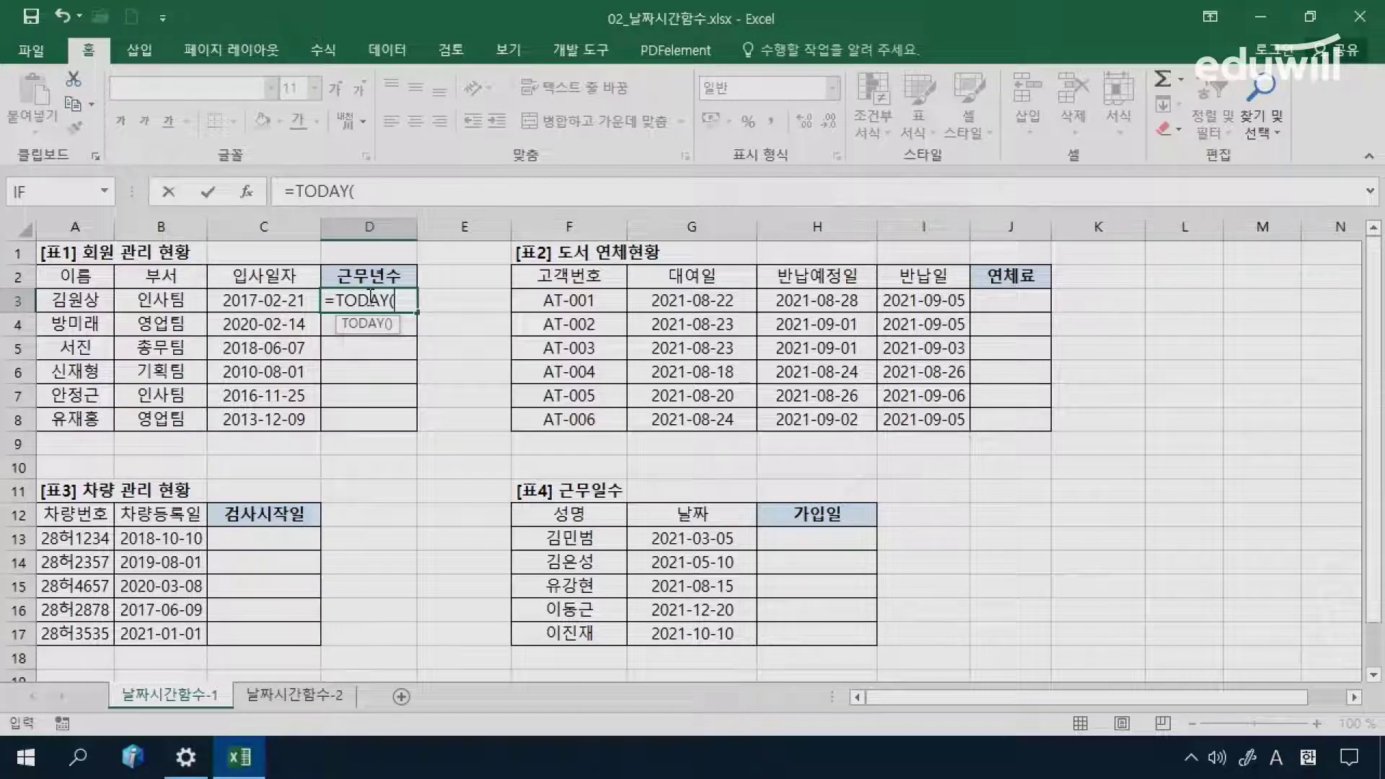
{"action": "type", "text": ")"}
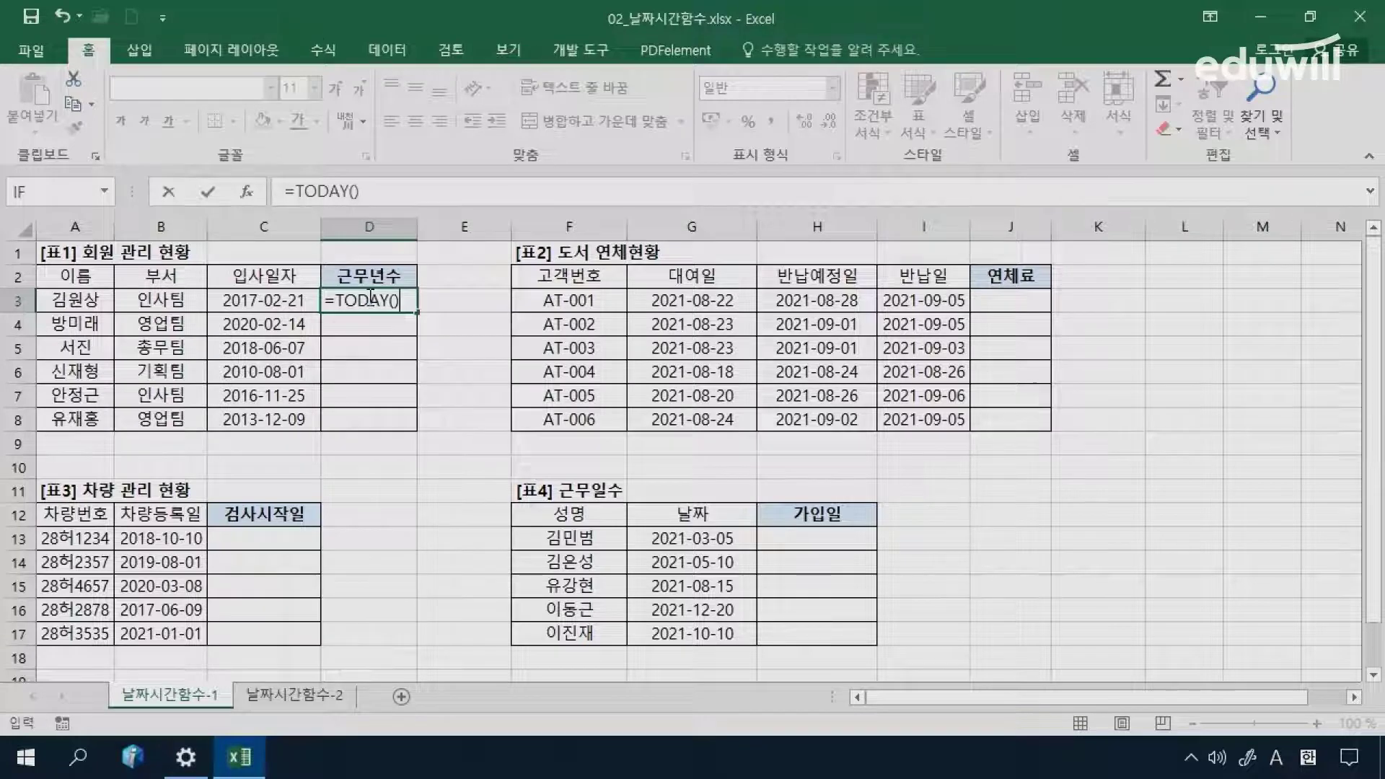
{"action": "key", "text": "ctrl+Return"}
{"action": "key", "text": "Return"}
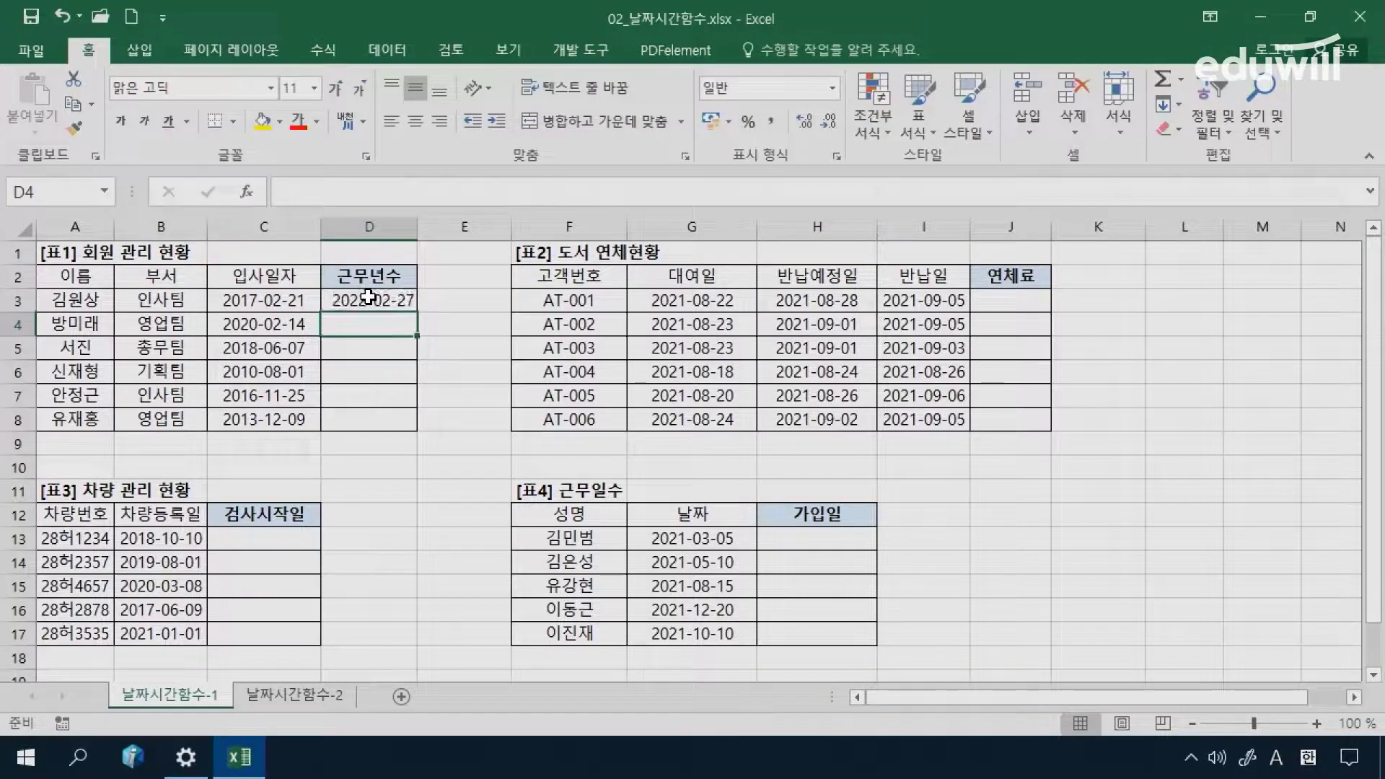
Step: Wrap the D3 formula in YEAR so it reads =YEAR(TODAY()), and set the cell's number format to General (일반)
{"action": "left_click", "coordinate": [368, 296]}
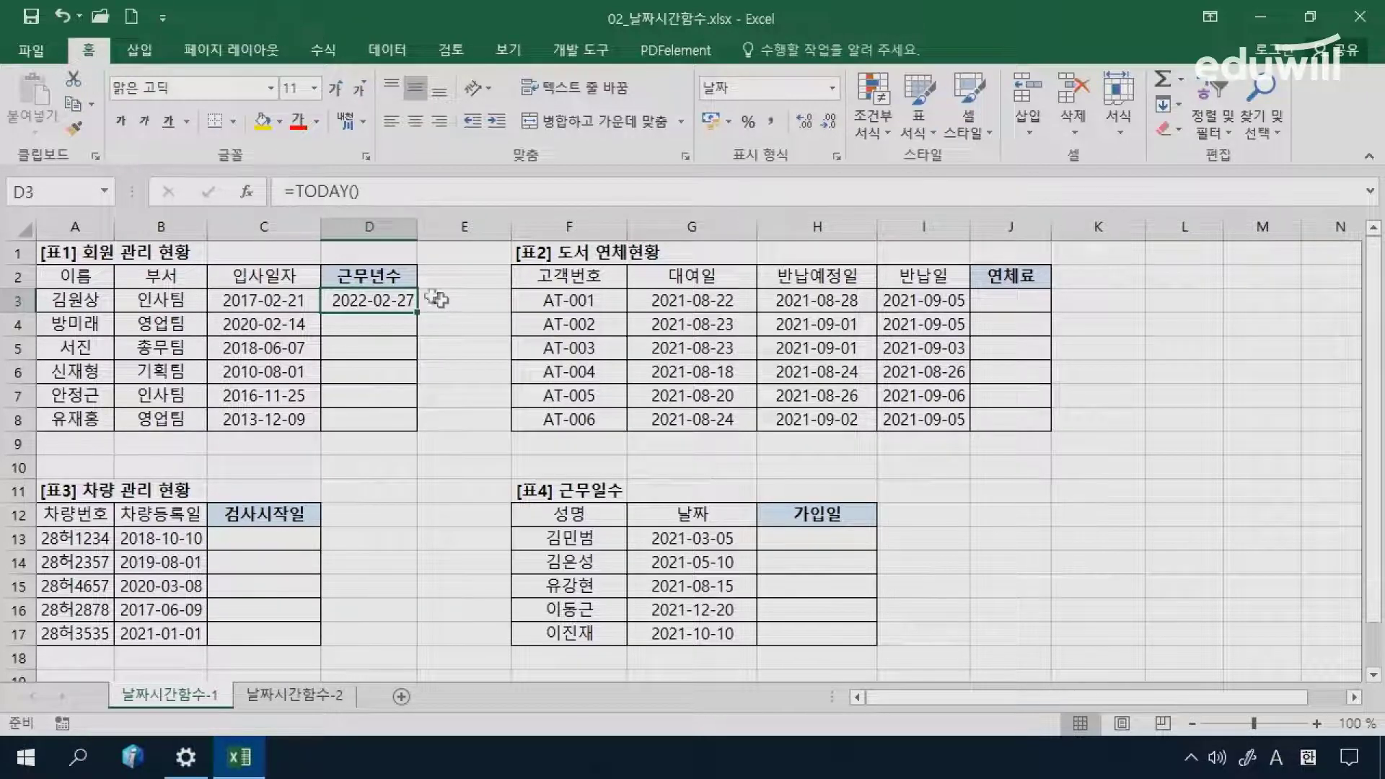
{"action": "left_click", "coordinate": [294, 190]}
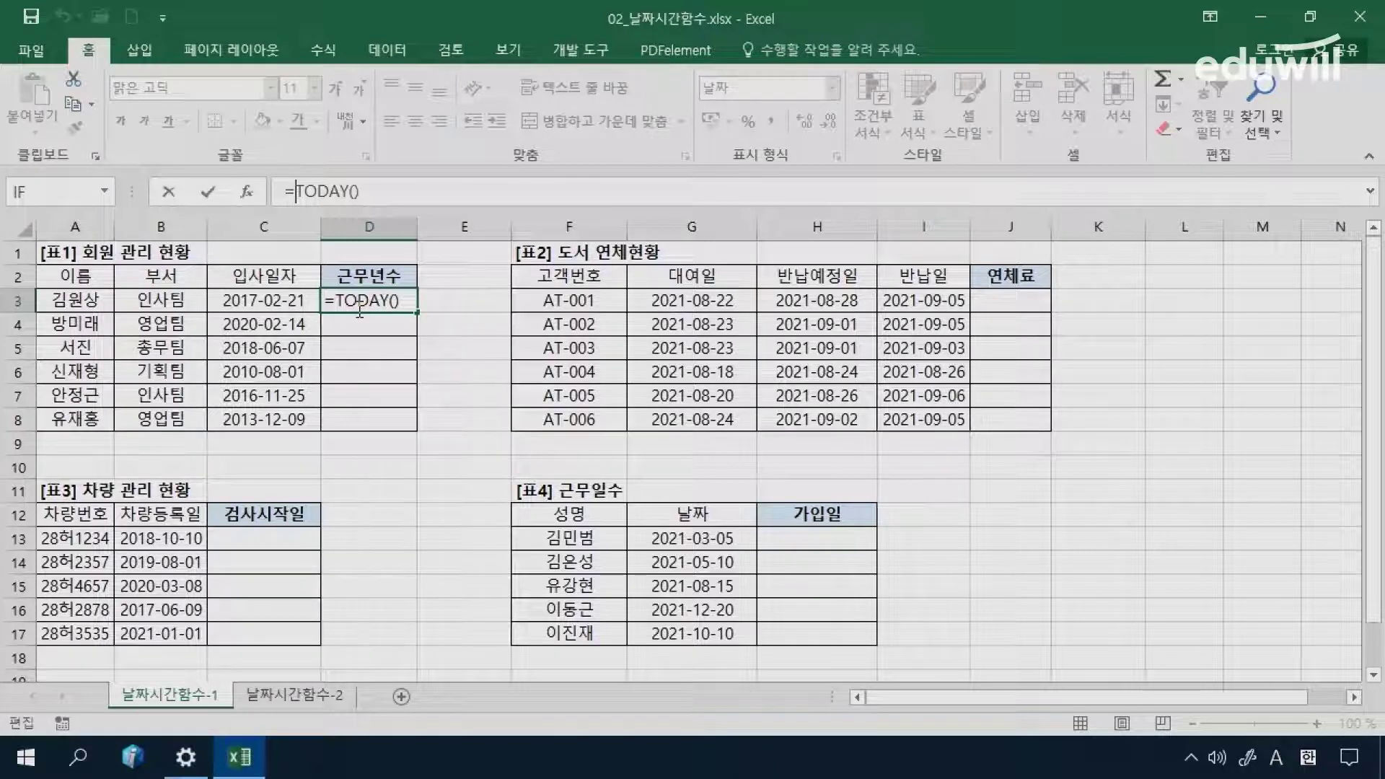
{"action": "type", "text": "yea"}
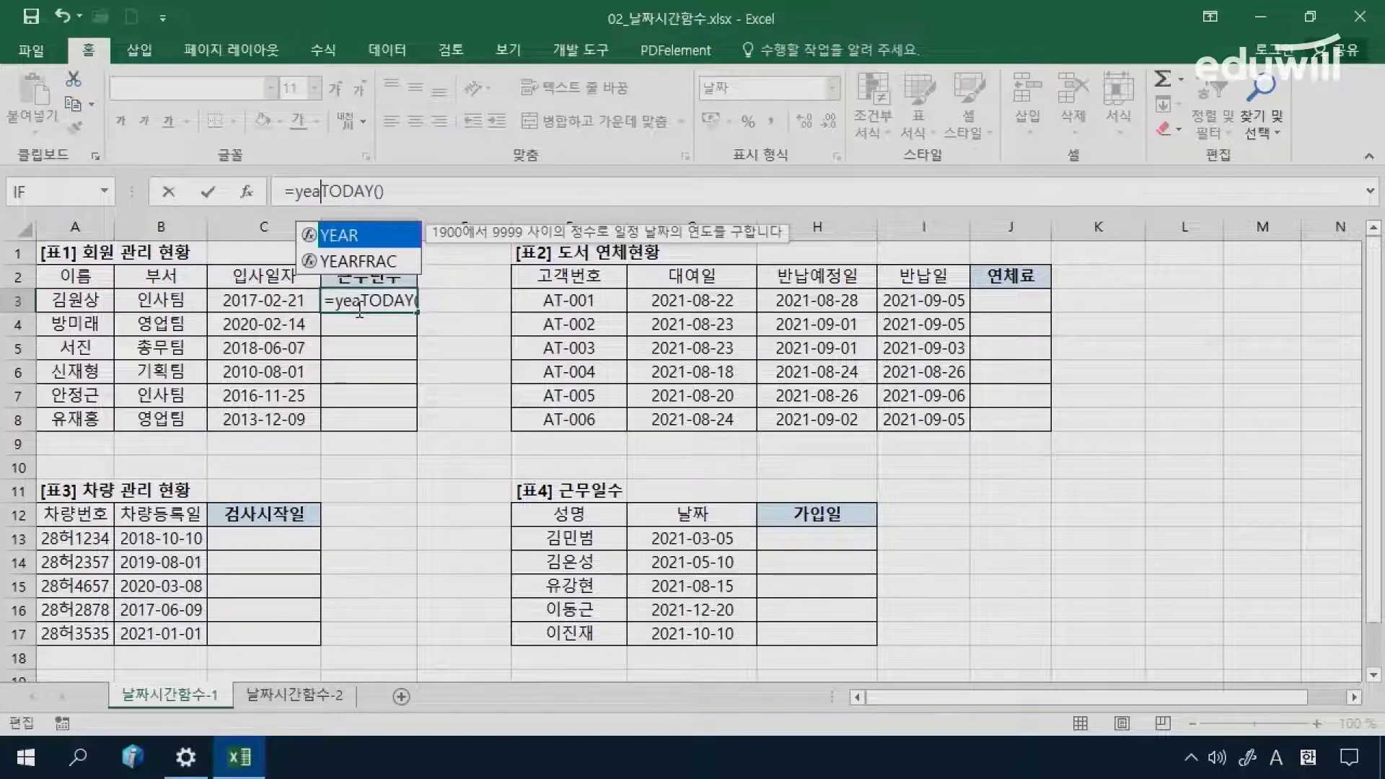
{"action": "key", "text": "Tab"}
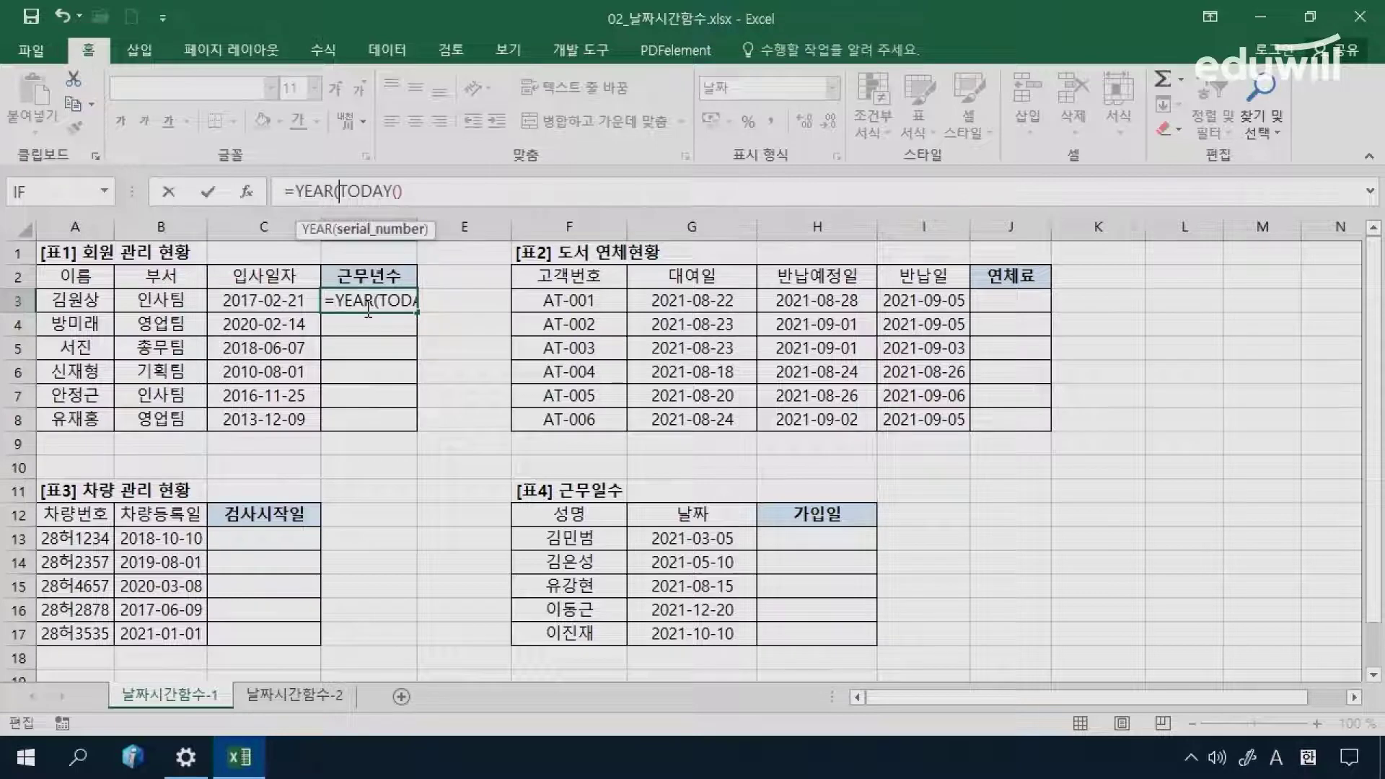
{"action": "left_click", "coordinate": [339, 191]}
{"action": "left_click", "coordinate": [424, 190]}
{"action": "type", "text": ")"}
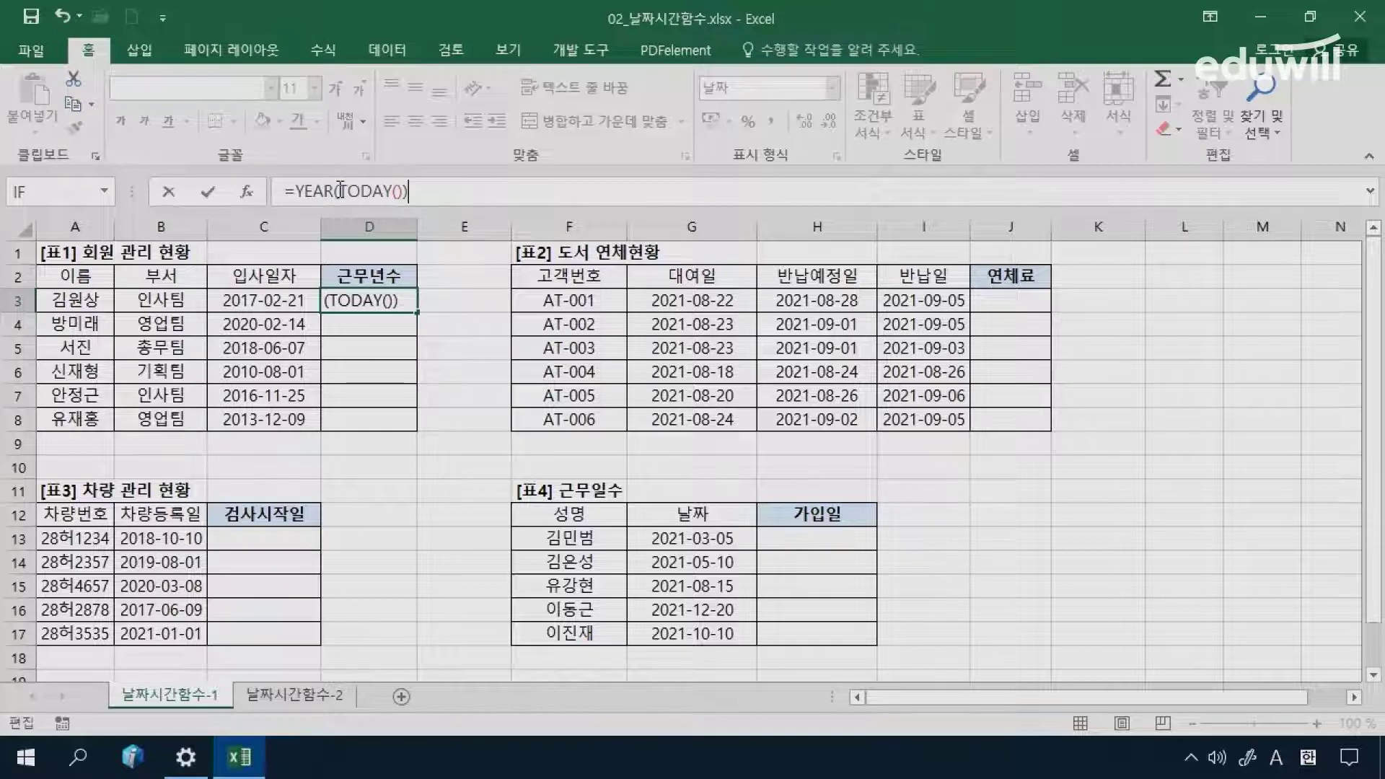
{"action": "left_click_drag", "start_coordinate": [343, 191], "coordinate": [405, 190]}
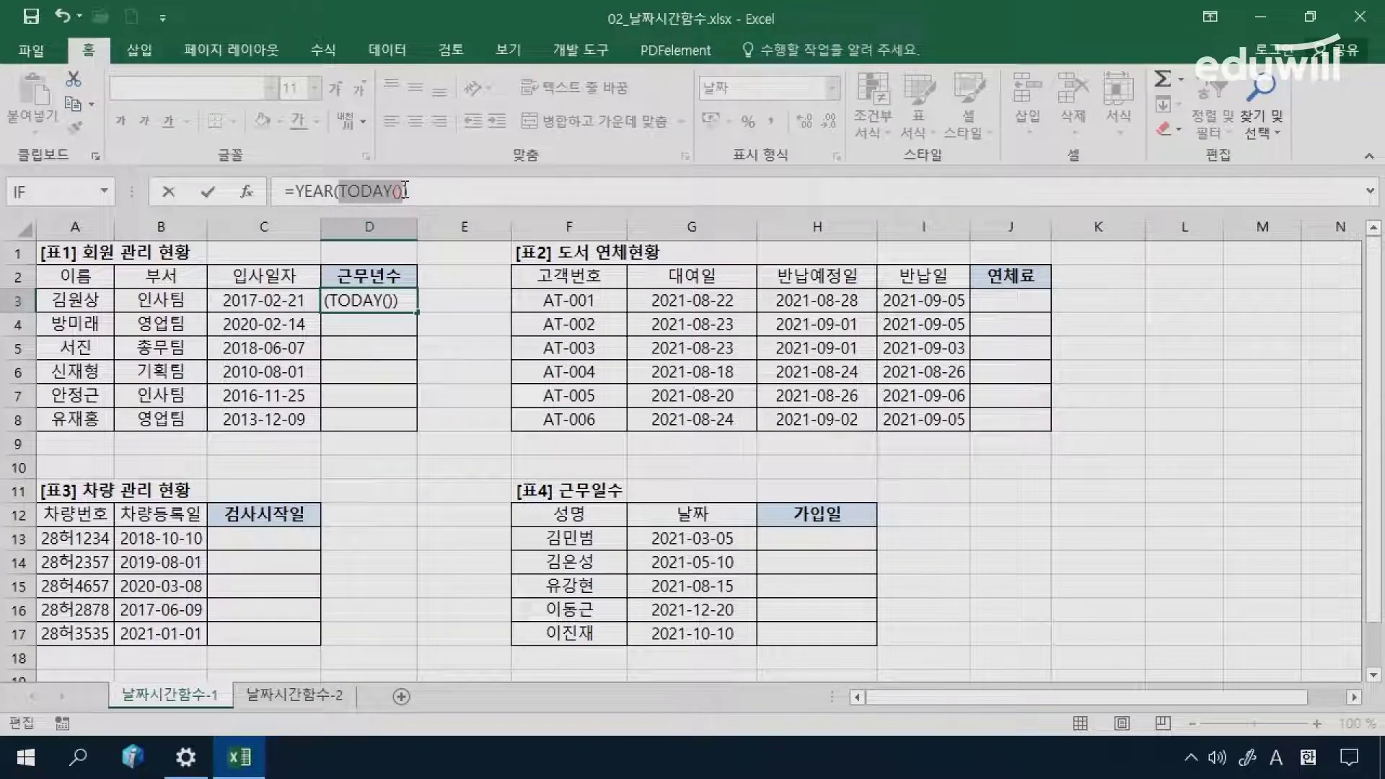
{"action": "left_click_drag", "start_coordinate": [295, 190], "coordinate": [330, 191]}
{"action": "left_click", "coordinate": [431, 189]}
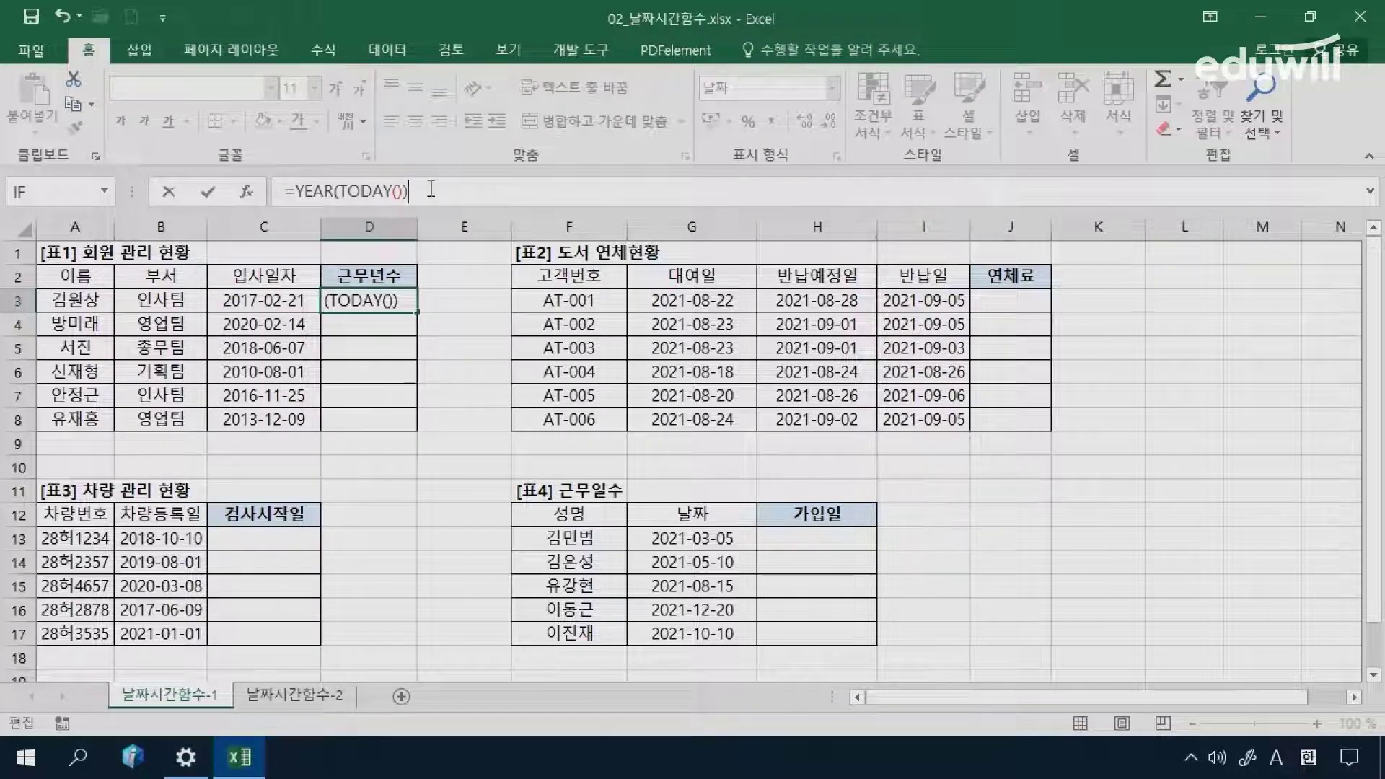
{"action": "key", "text": "Return"}
{"action": "key", "text": "Up"}
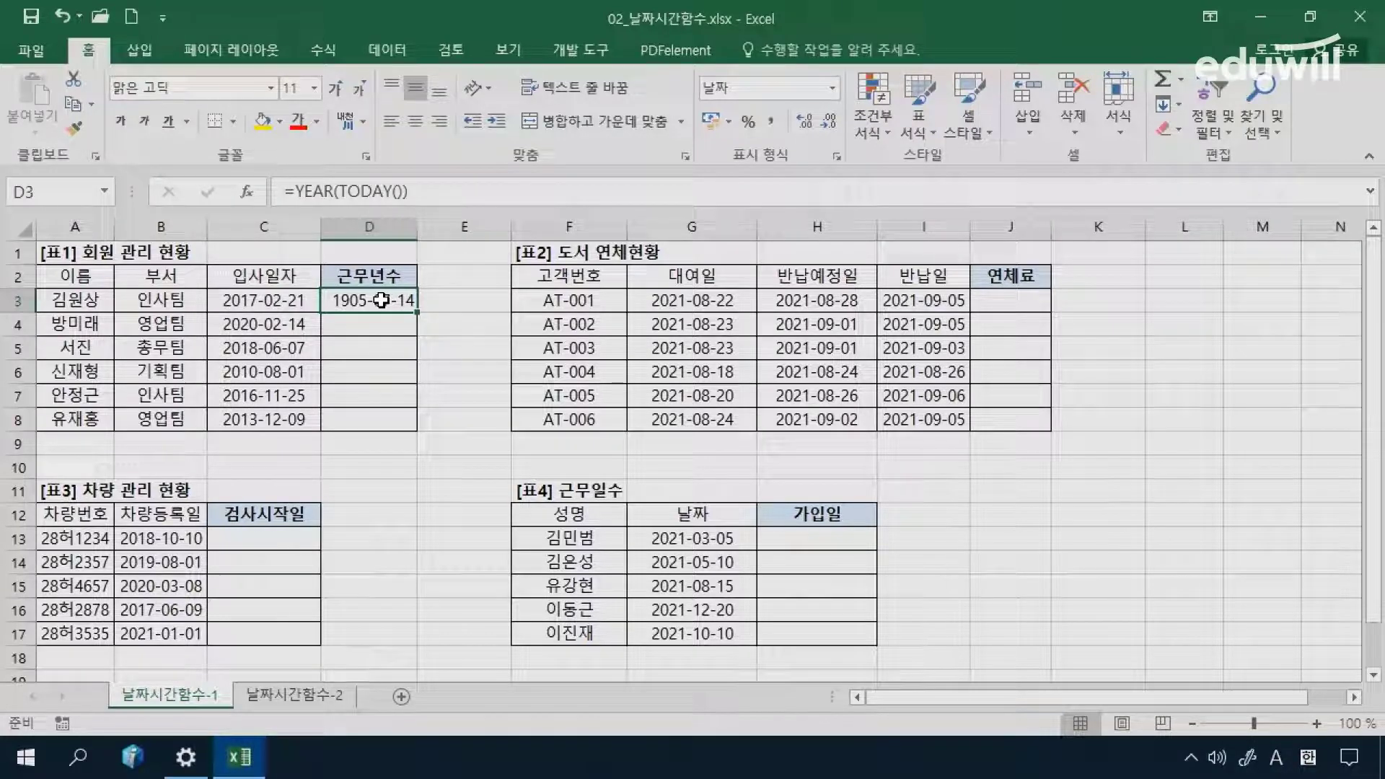
{"action": "left_click", "coordinate": [832, 88]}
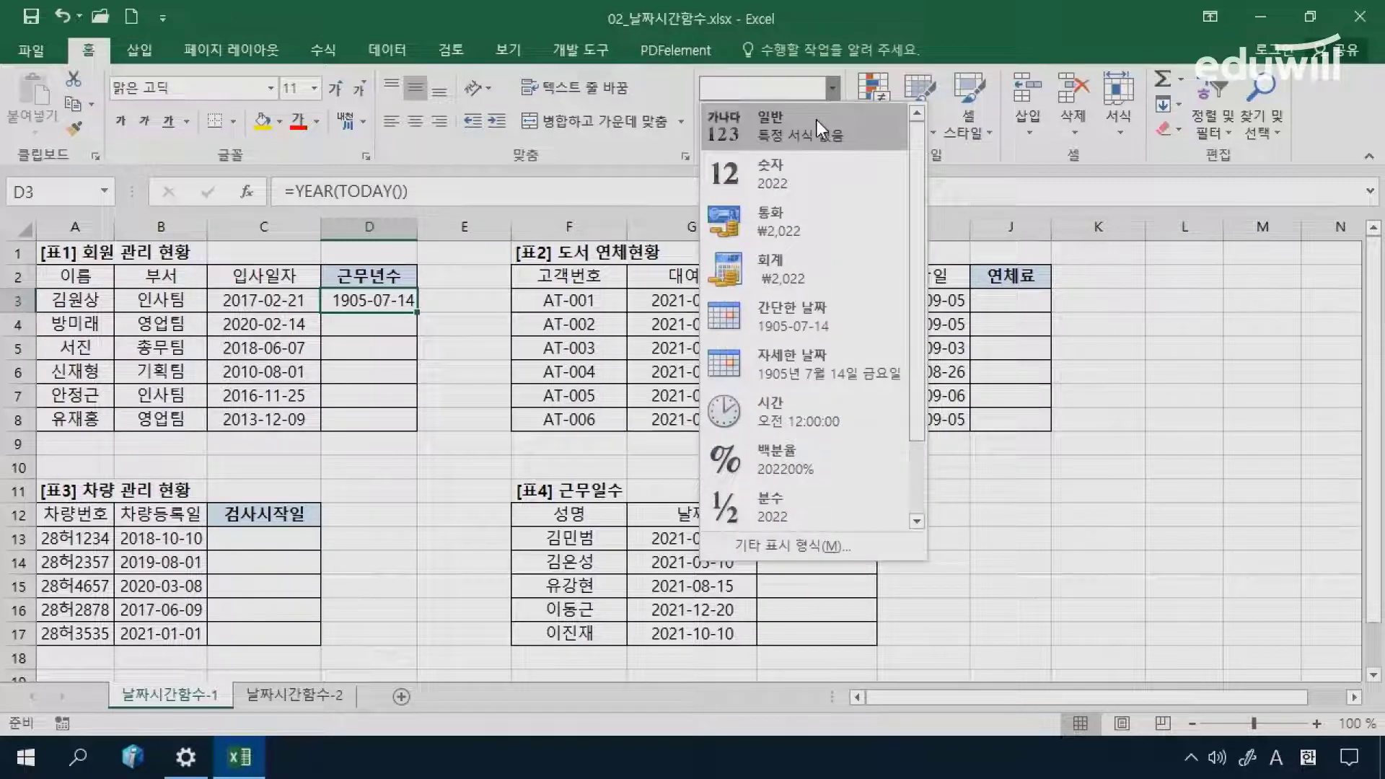
{"action": "left_click", "coordinate": [816, 120]}
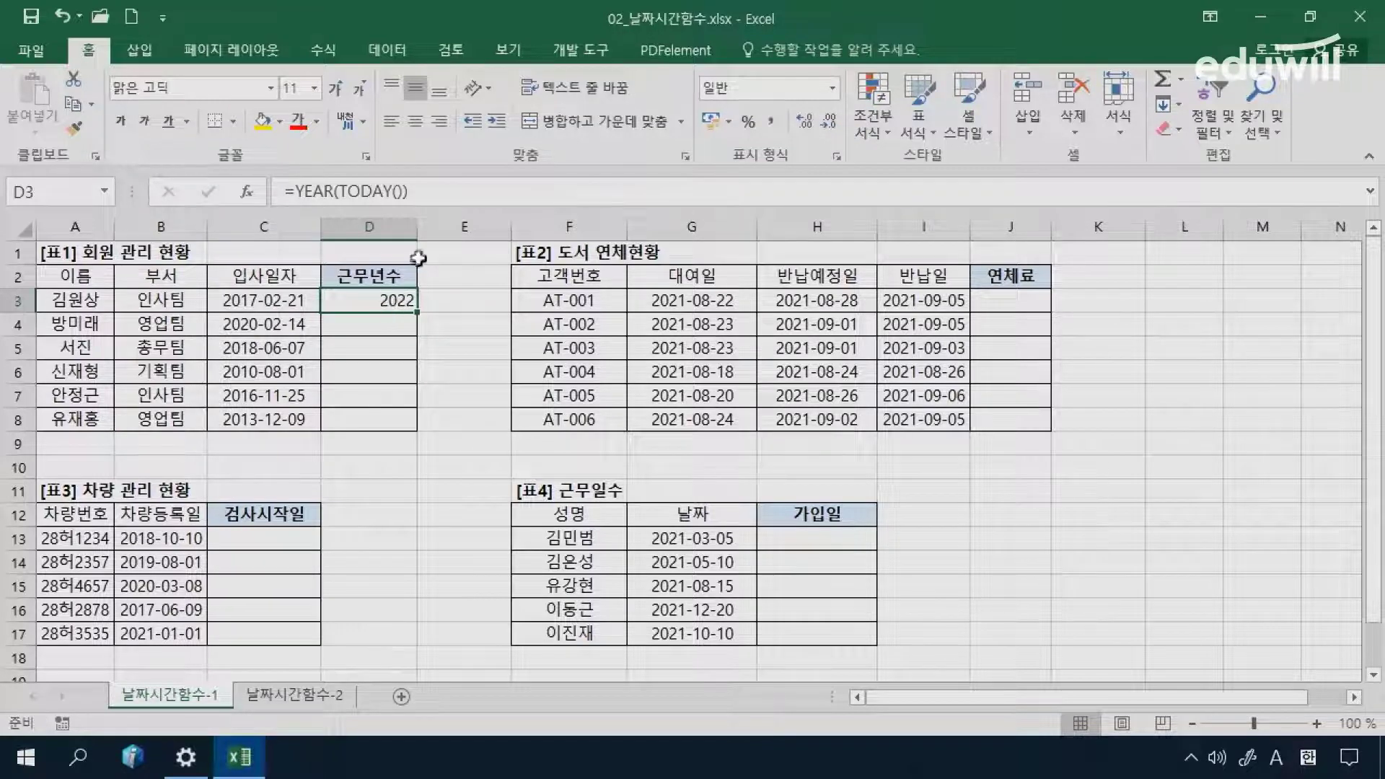
Step: Extend the D3 formula to =YEAR(TODAY())-YEAR(C3) and set the cell's number format to General (일반)
{"action": "left_click", "coordinate": [435, 190]}
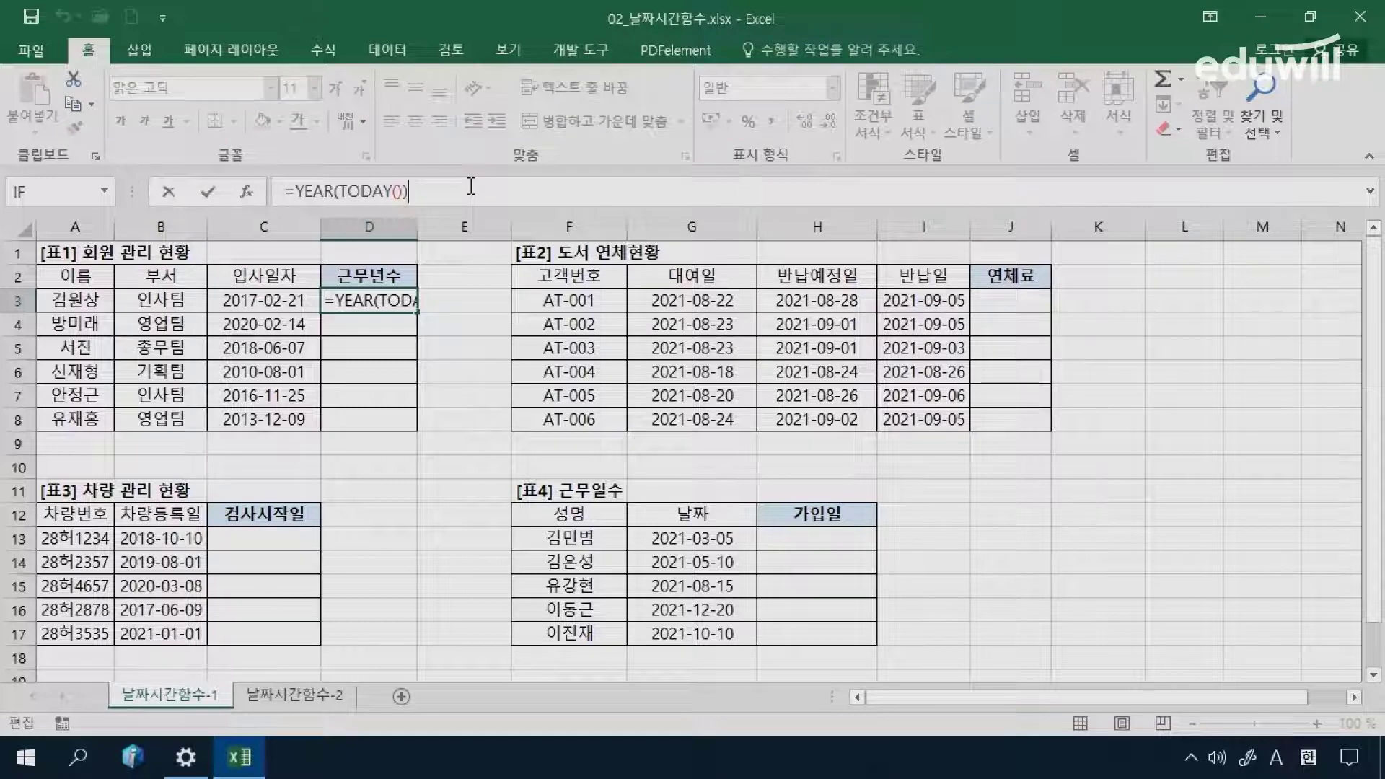
{"action": "type", "text": "-"}
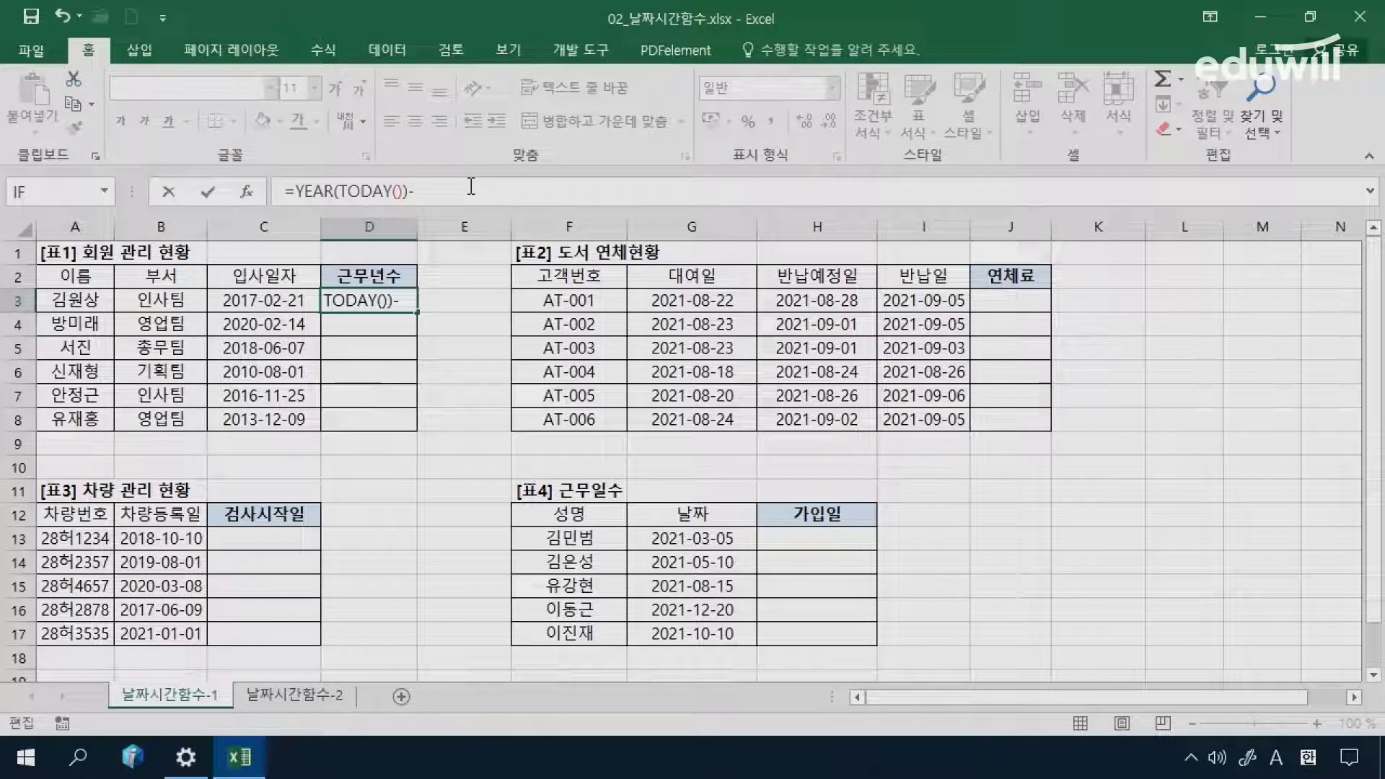
{"action": "type", "text": "yea"}
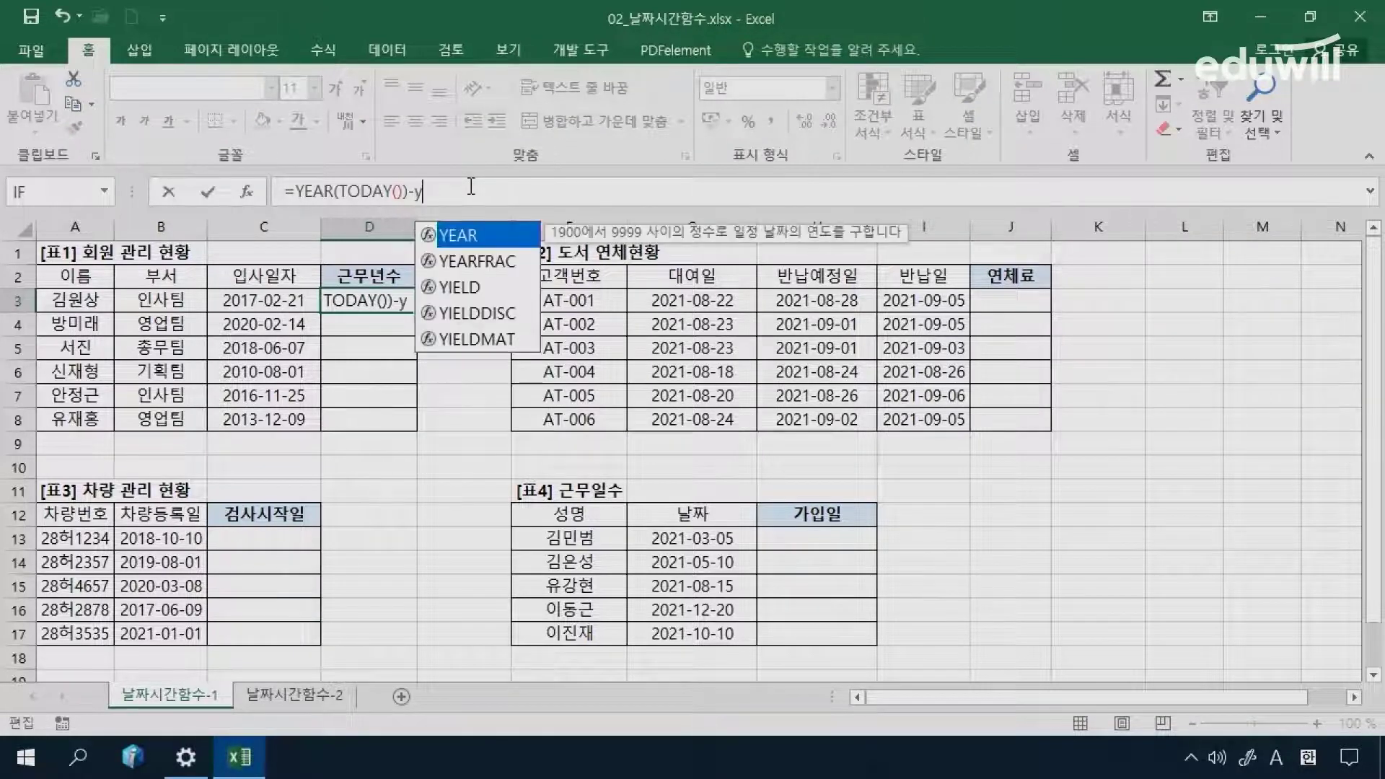
{"action": "key", "text": "Tab"}
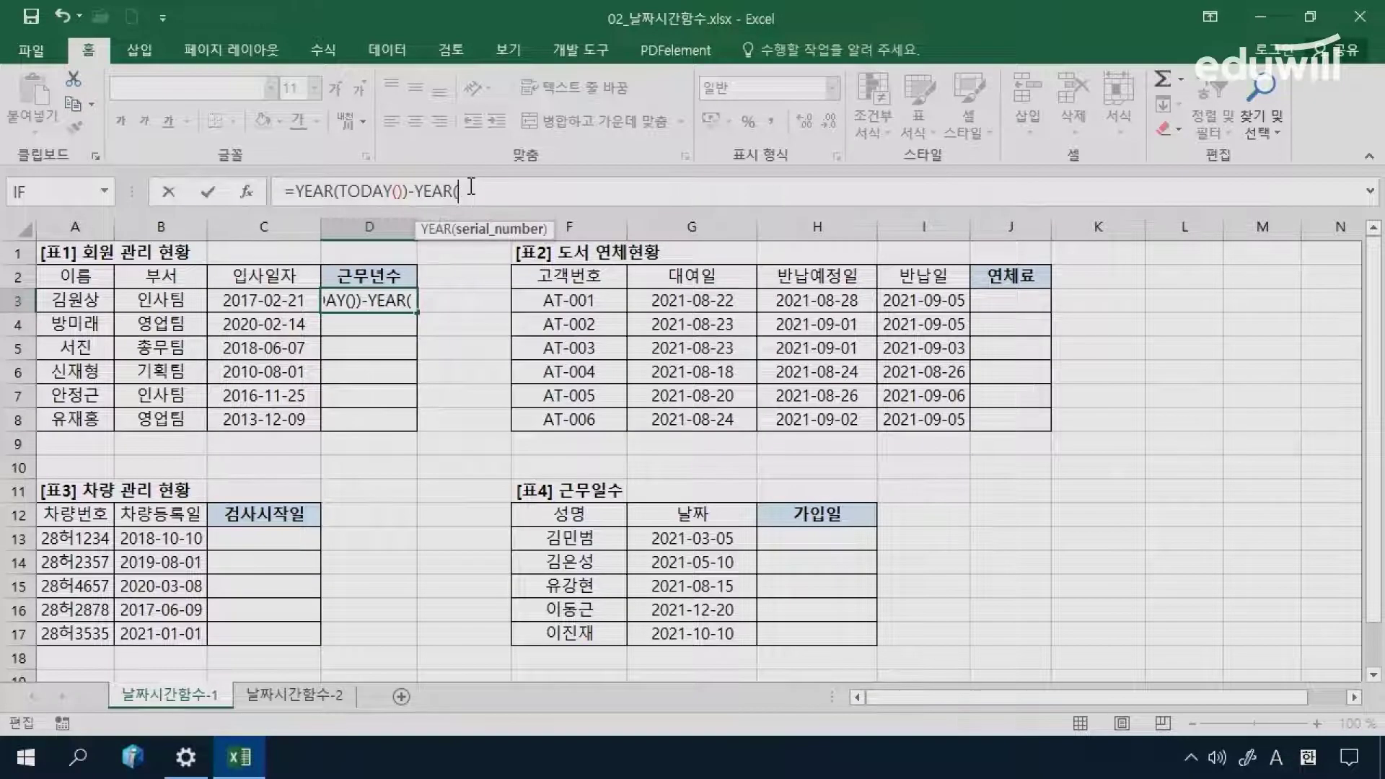
{"action": "left_click", "coordinate": [273, 302]}
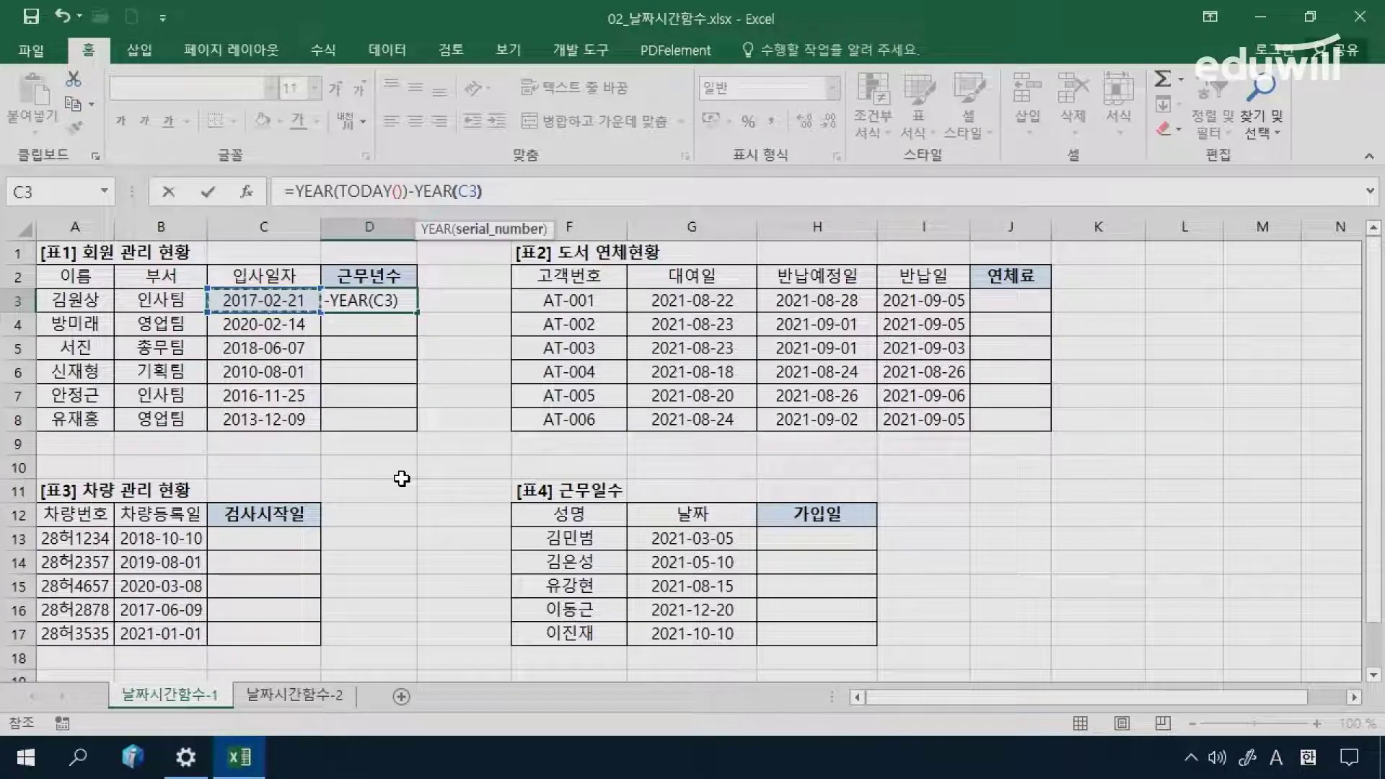
{"action": "type", "text": ")"}
{"action": "key", "text": "Return"}
{"action": "key", "text": "Up"}
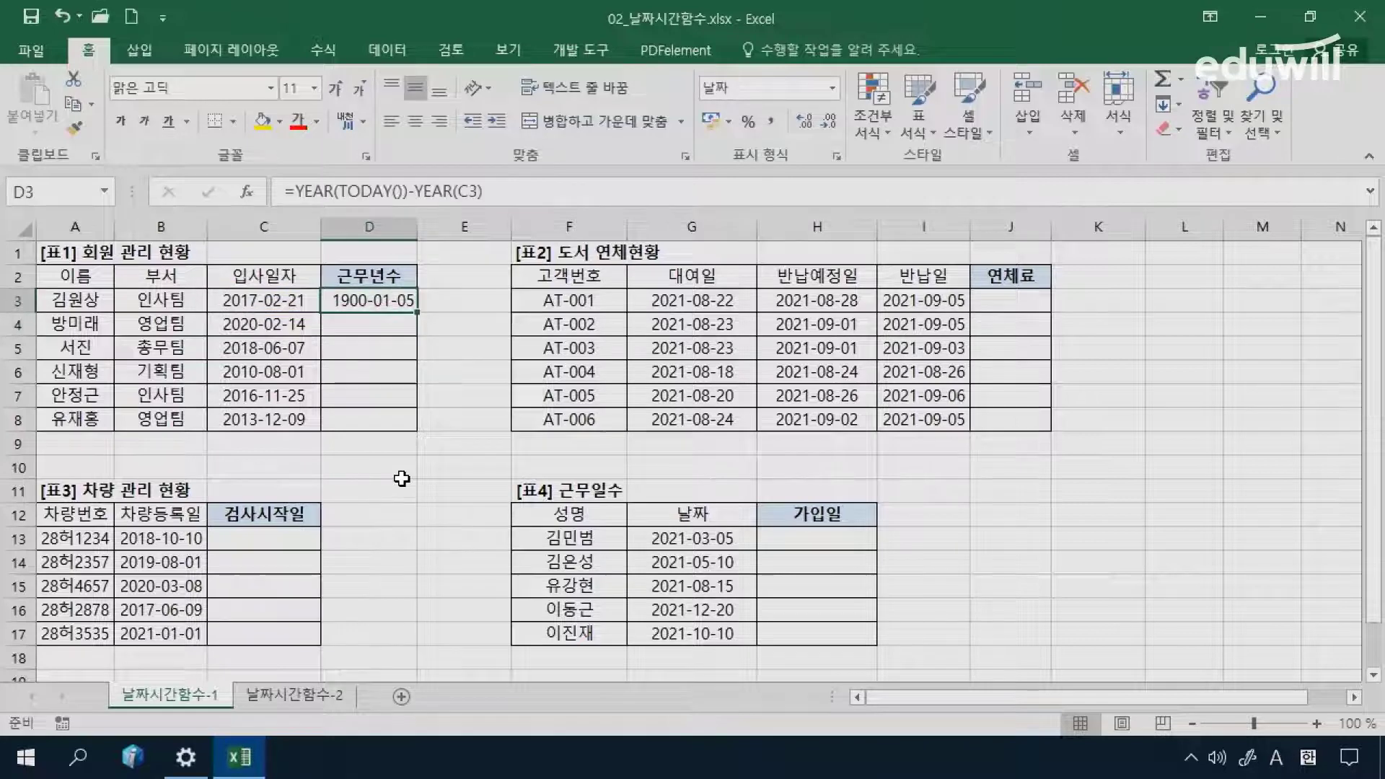
{"action": "left_click", "coordinate": [833, 88]}
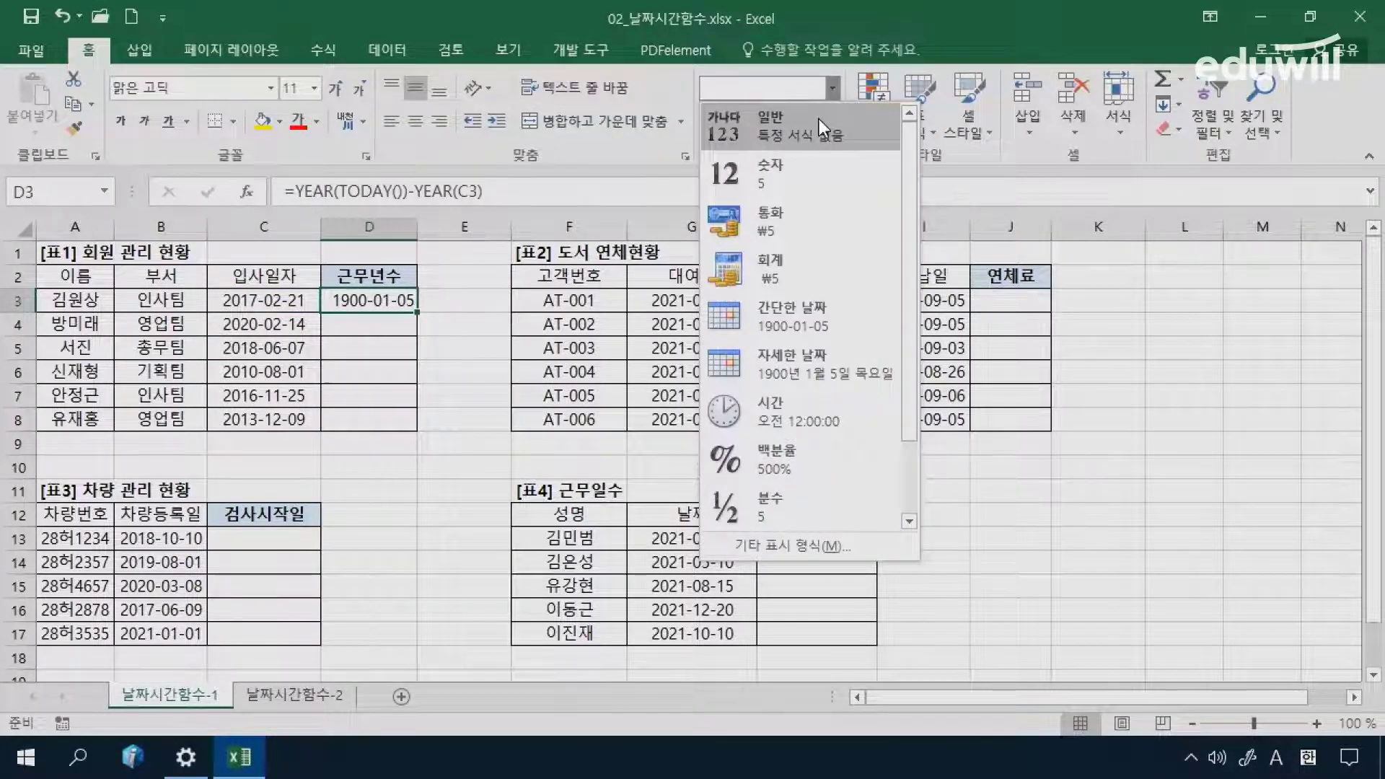
{"action": "left_click", "coordinate": [820, 119]}
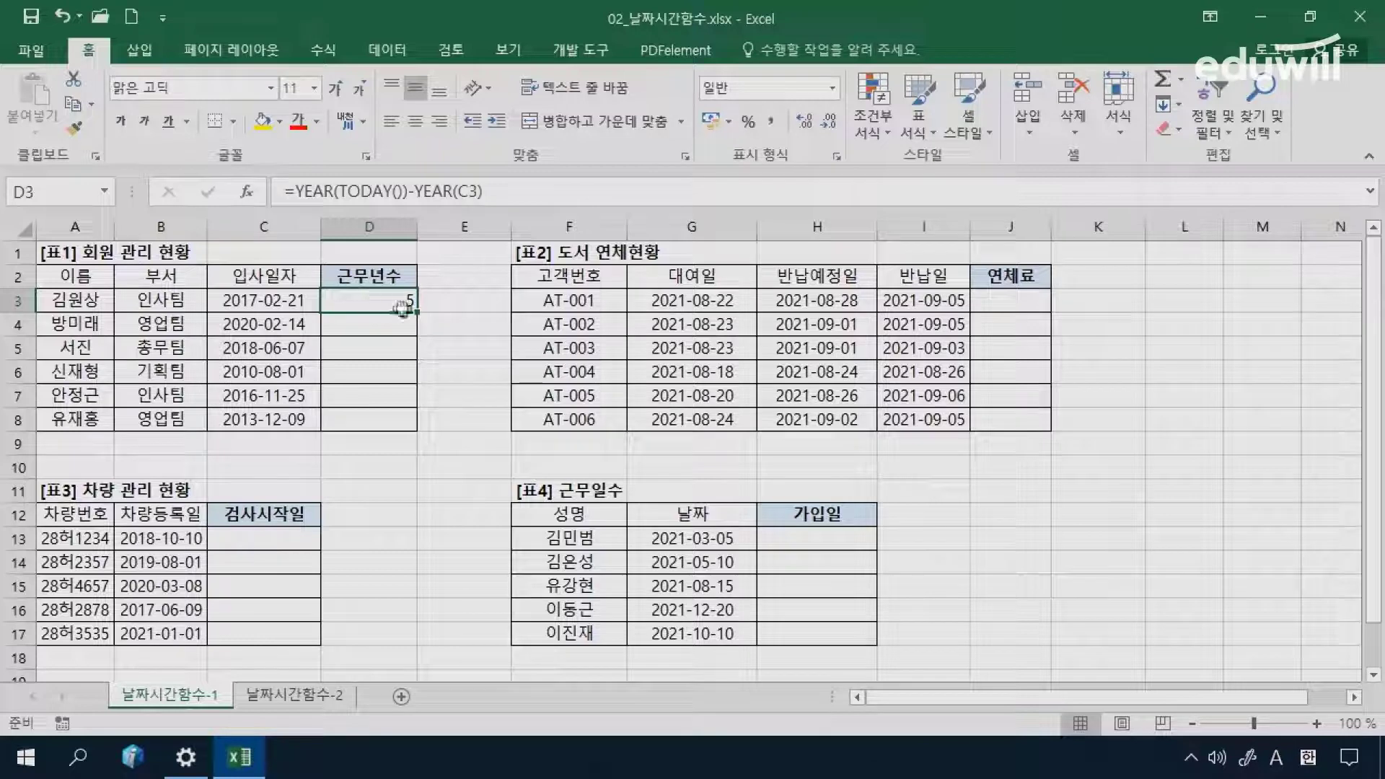
Step: Fill the 근무년수 formula from D3 down to D8, and clear D3:D8
{"action": "left_click_drag", "start_coordinate": [417, 311], "coordinate": [416, 429]}
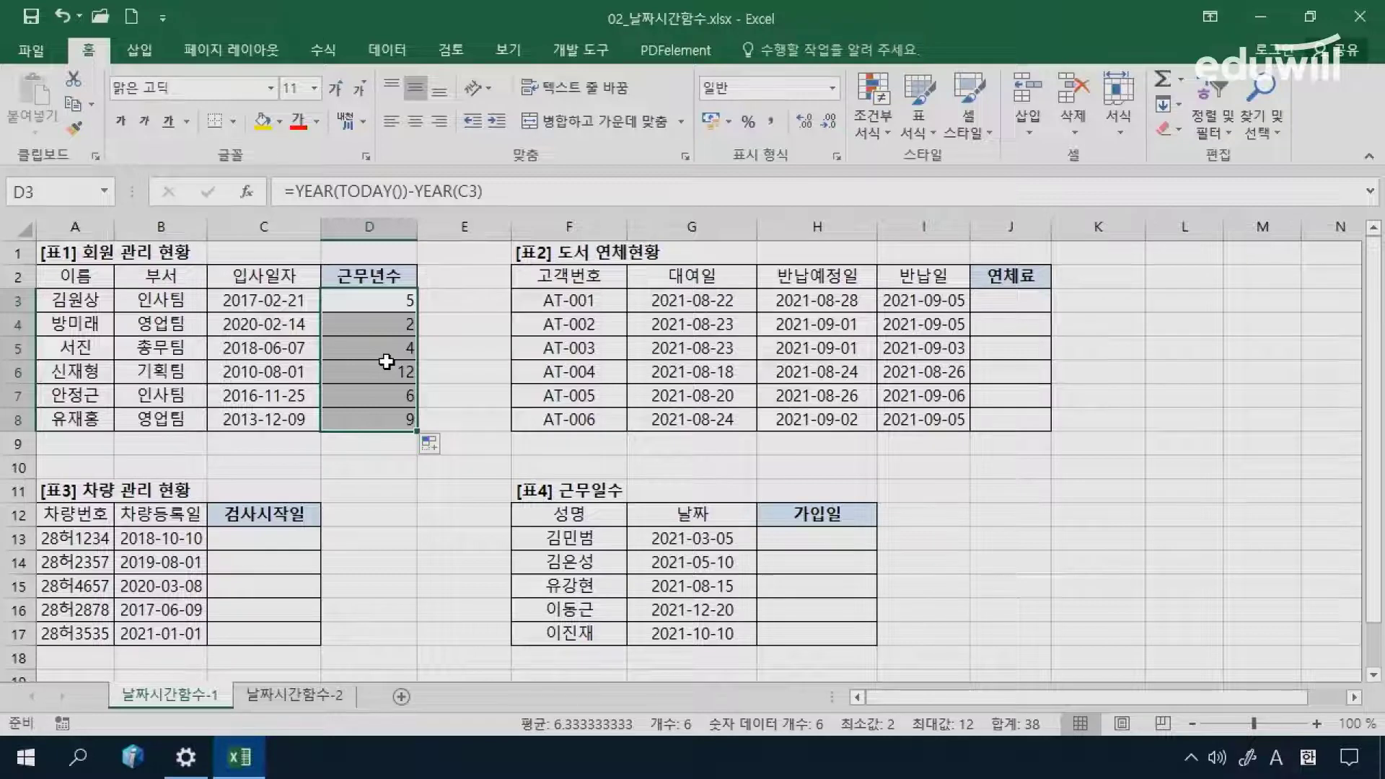
{"action": "left_click", "coordinate": [374, 300]}
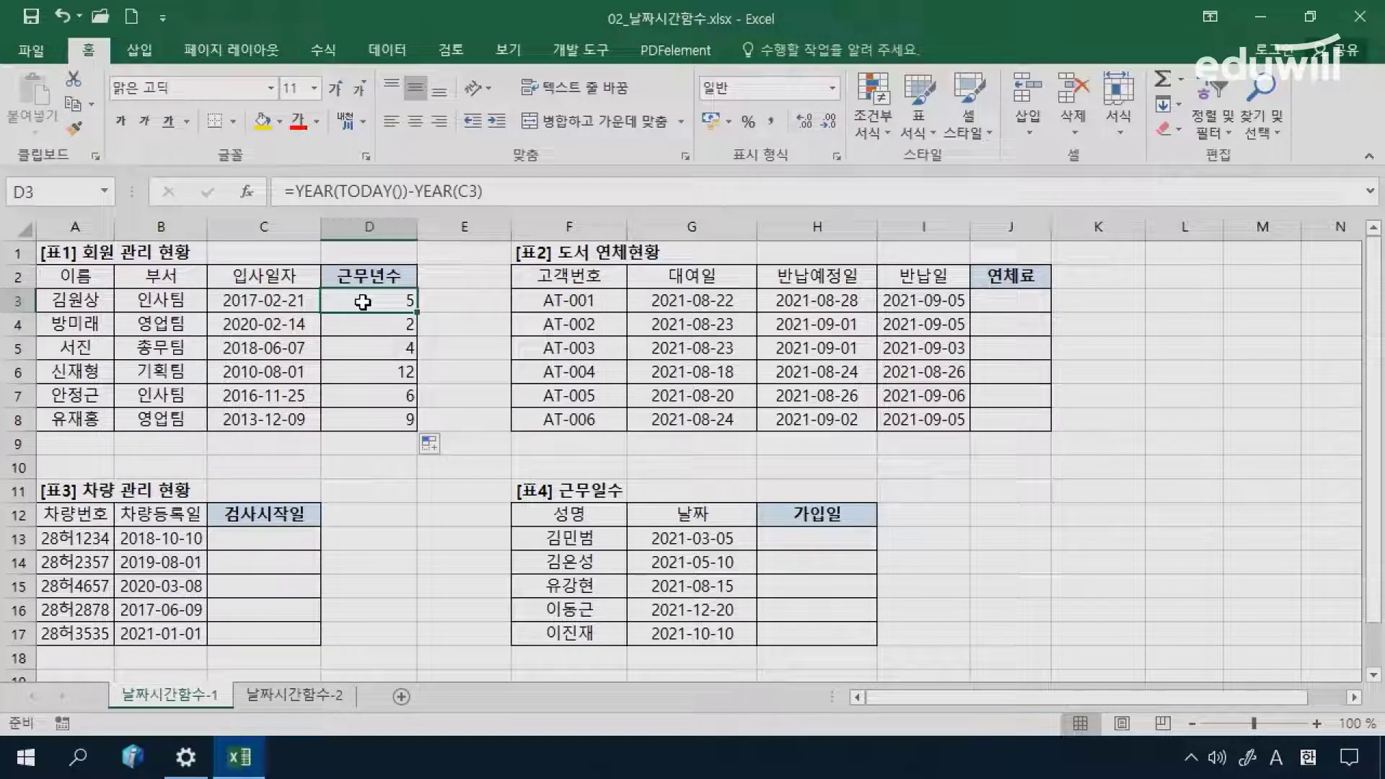
{"action": "left_click_drag", "start_coordinate": [362, 301], "coordinate": [376, 417]}
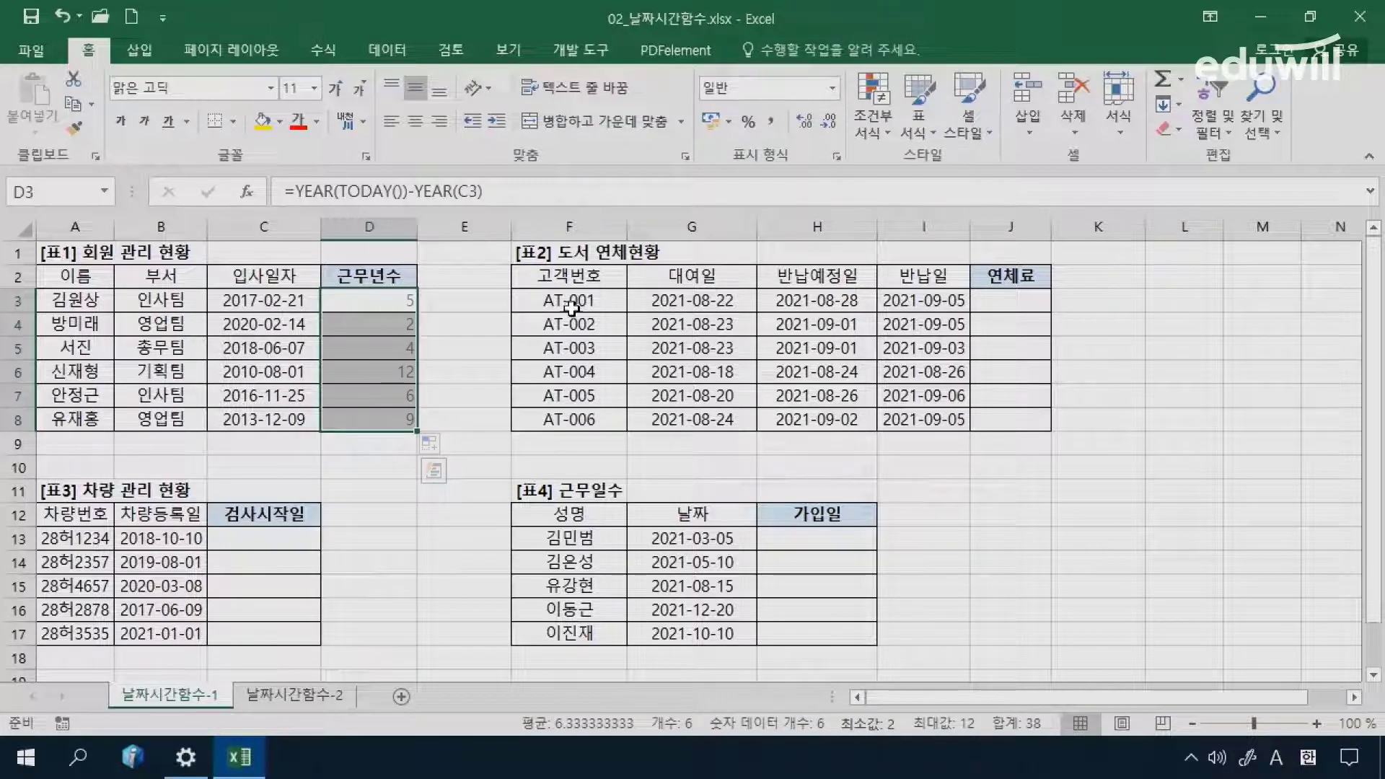
{"action": "key", "text": "Delete"}
Step: Enter the formula =YEAR(TODAY())-YEAR(C3) in cell D3 of the 근무년수 column
{"action": "left_click", "coordinate": [356, 302]}
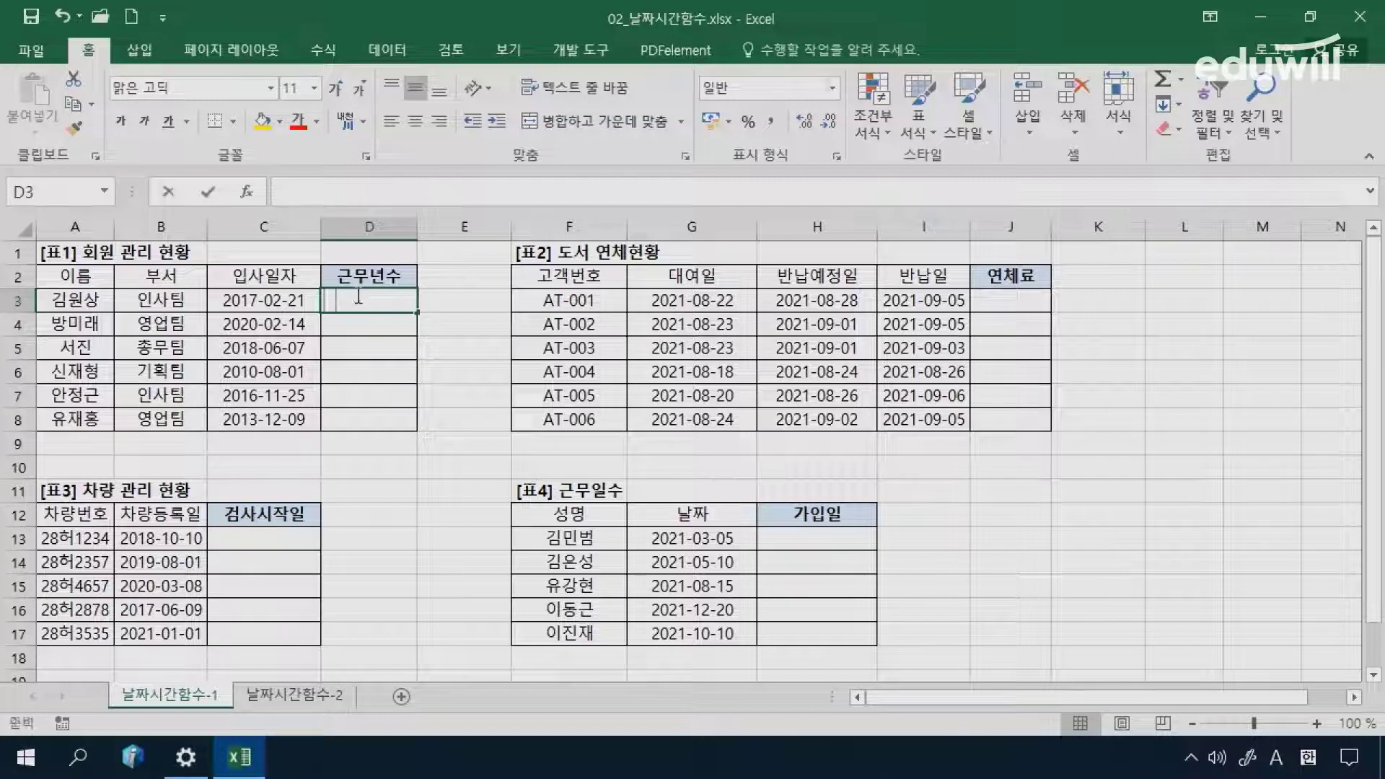
{"action": "type", "text": "=ye"}
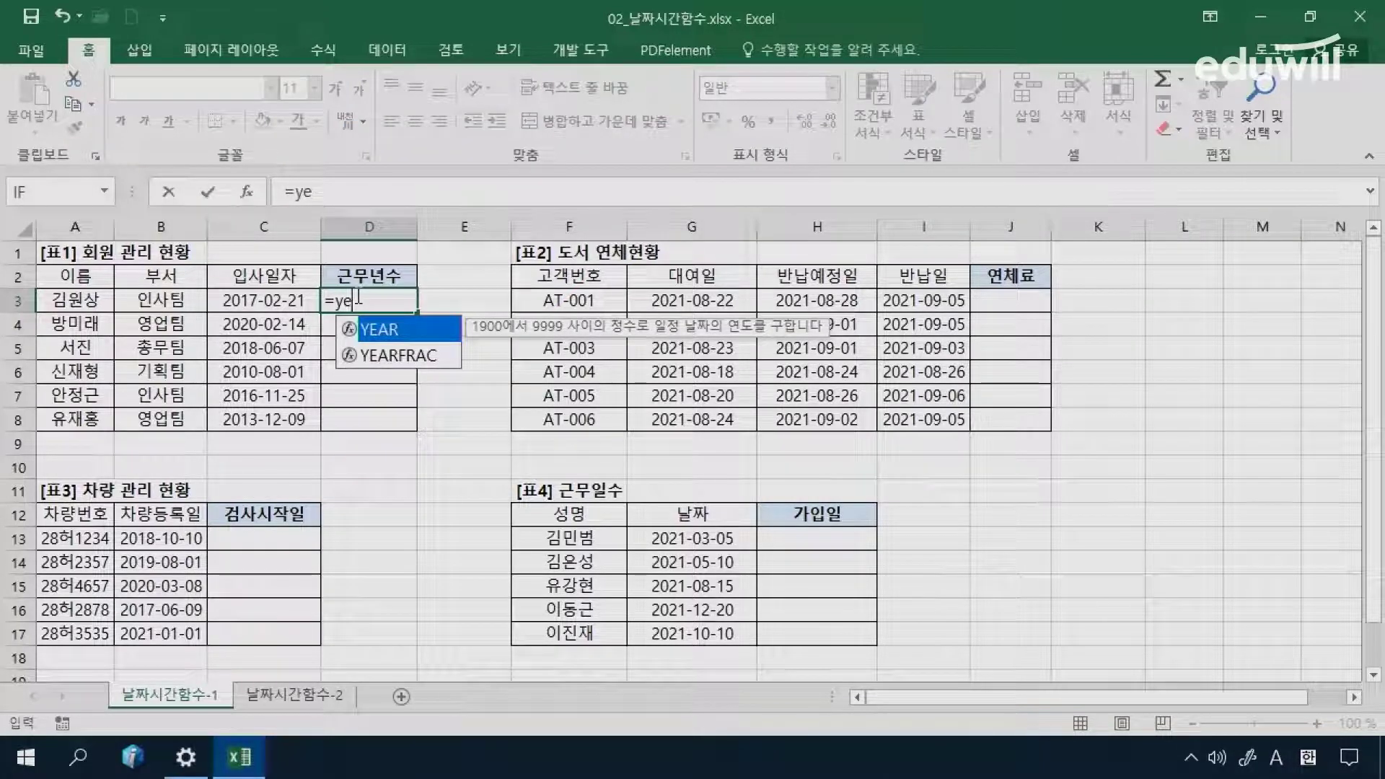
{"action": "key", "text": "Tab"}
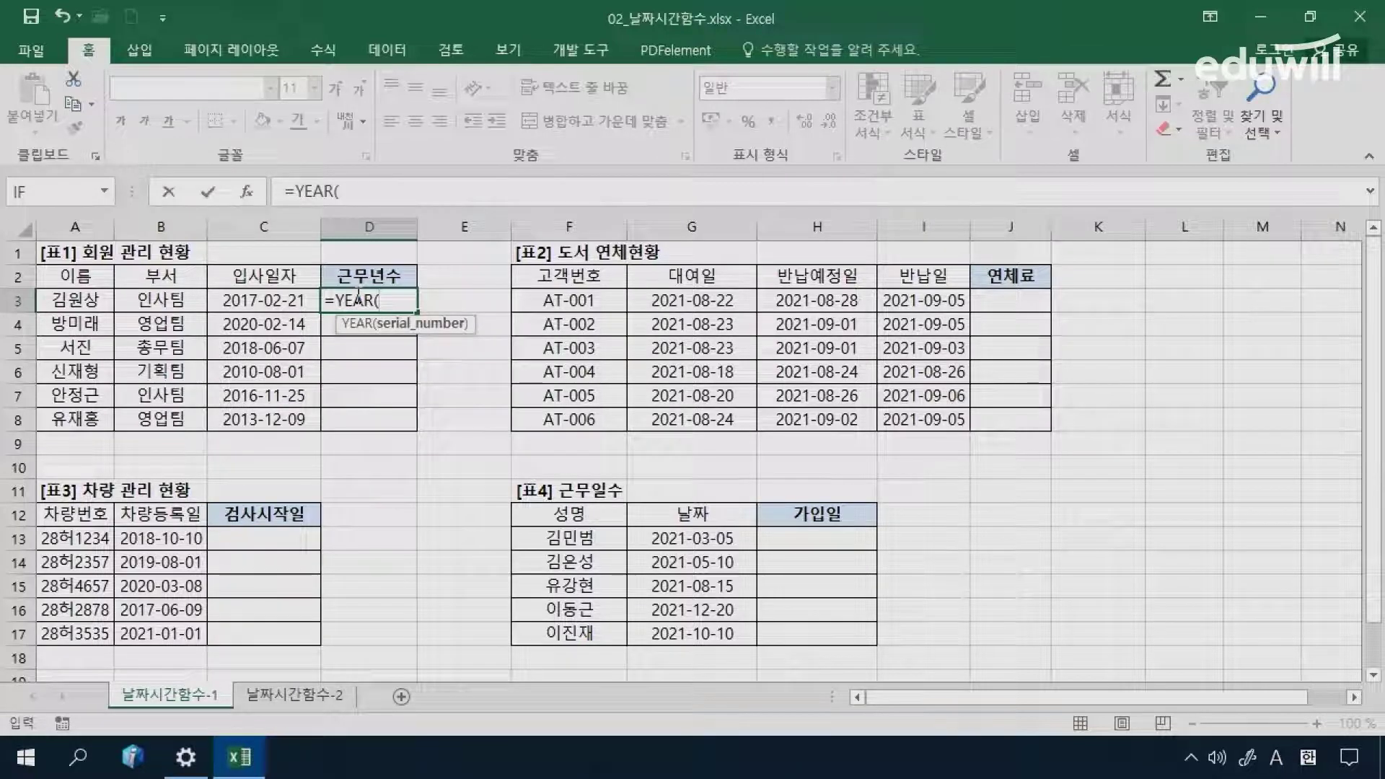
{"action": "type", "text": "to"}
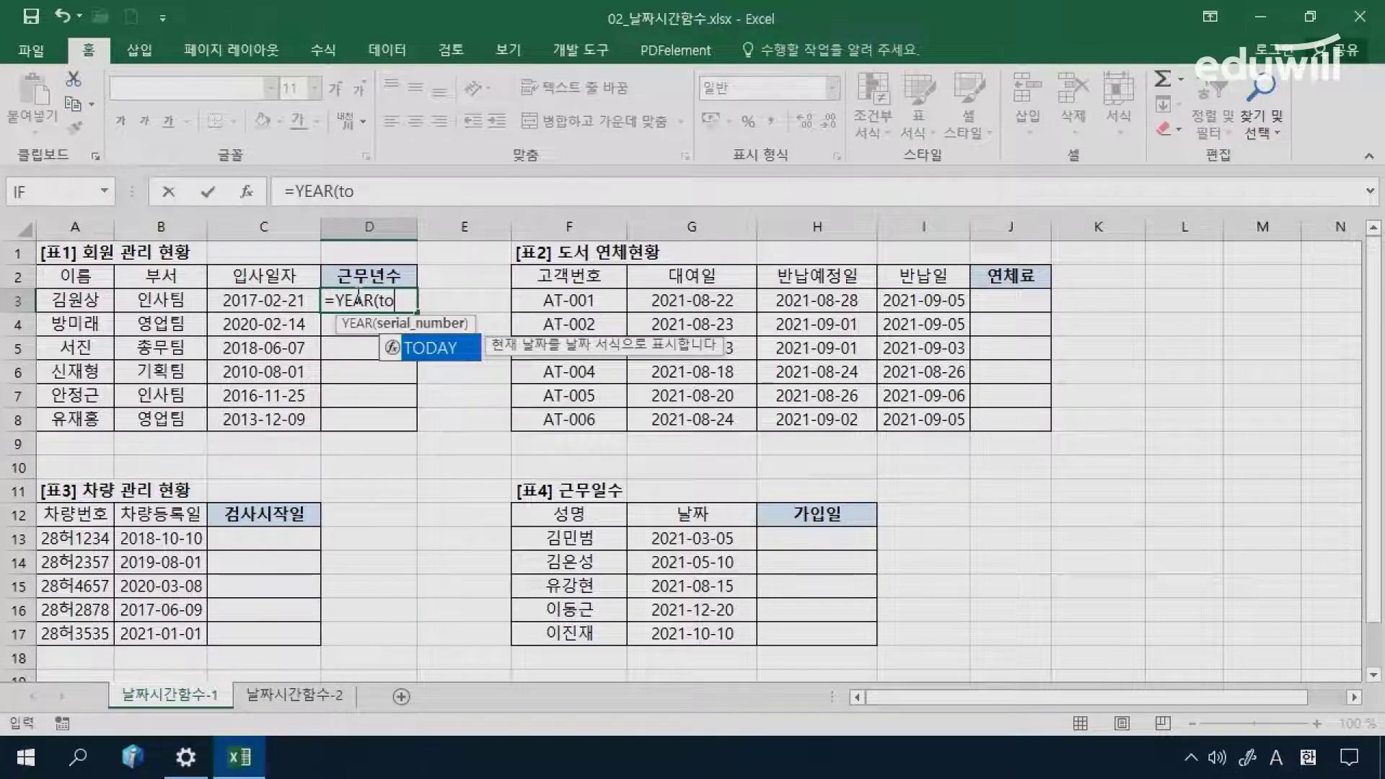
{"action": "key", "text": "Tab"}
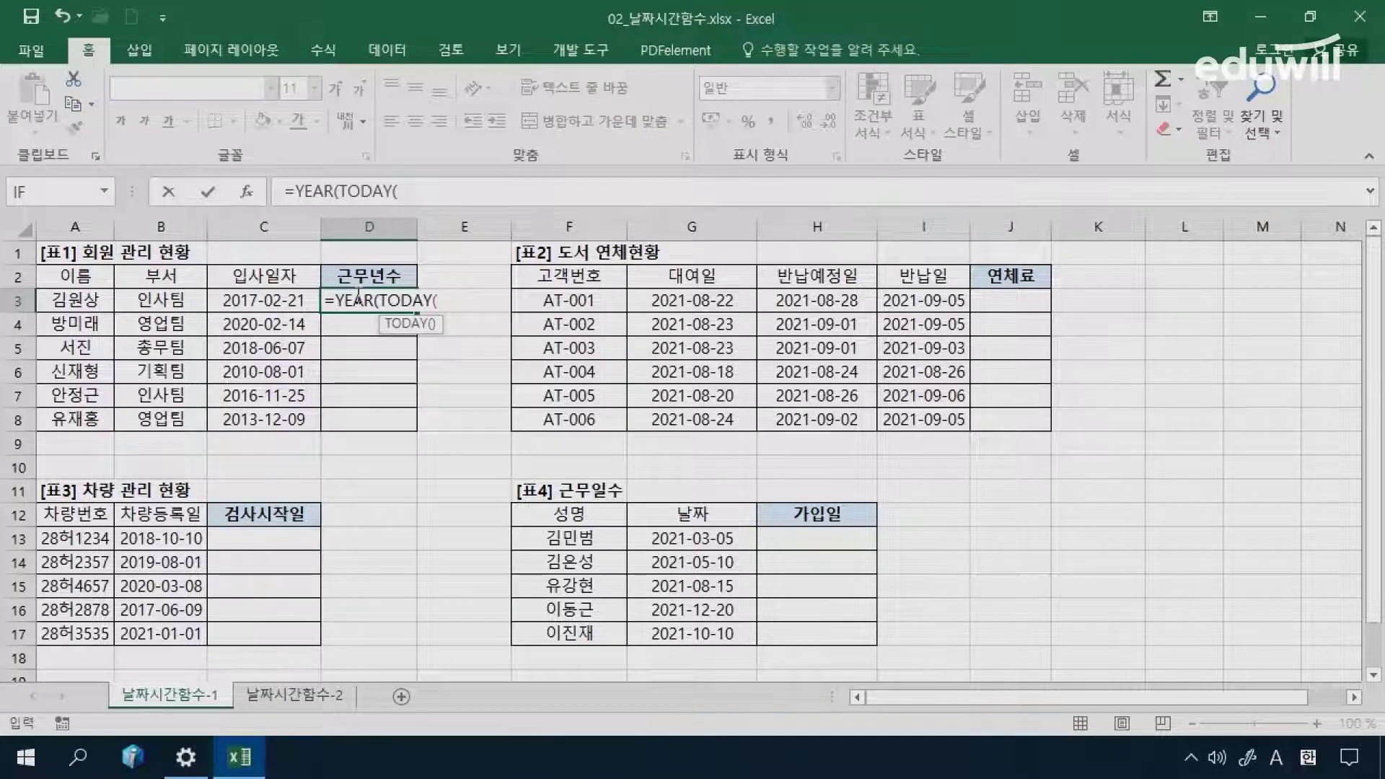
{"action": "type", "text": "))"}
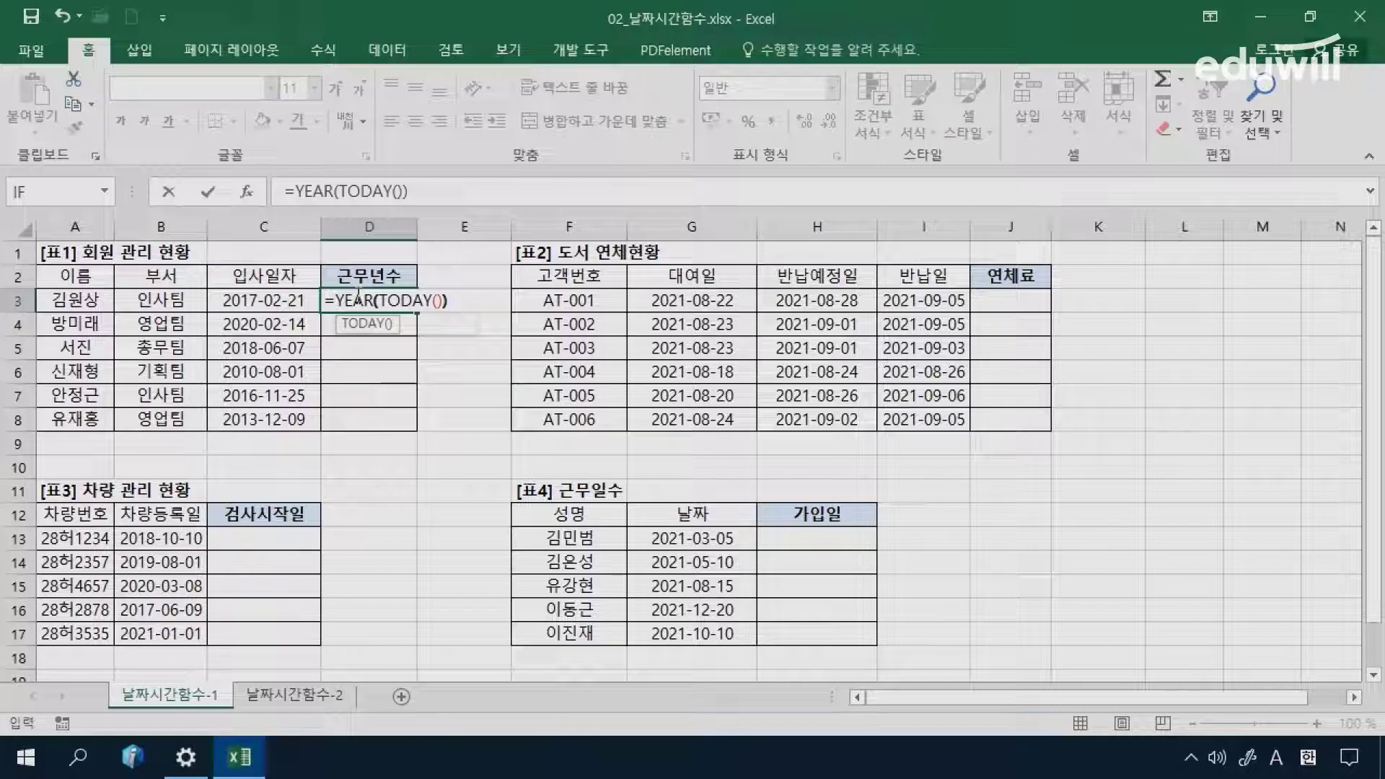
{"action": "type", "text": "-"}
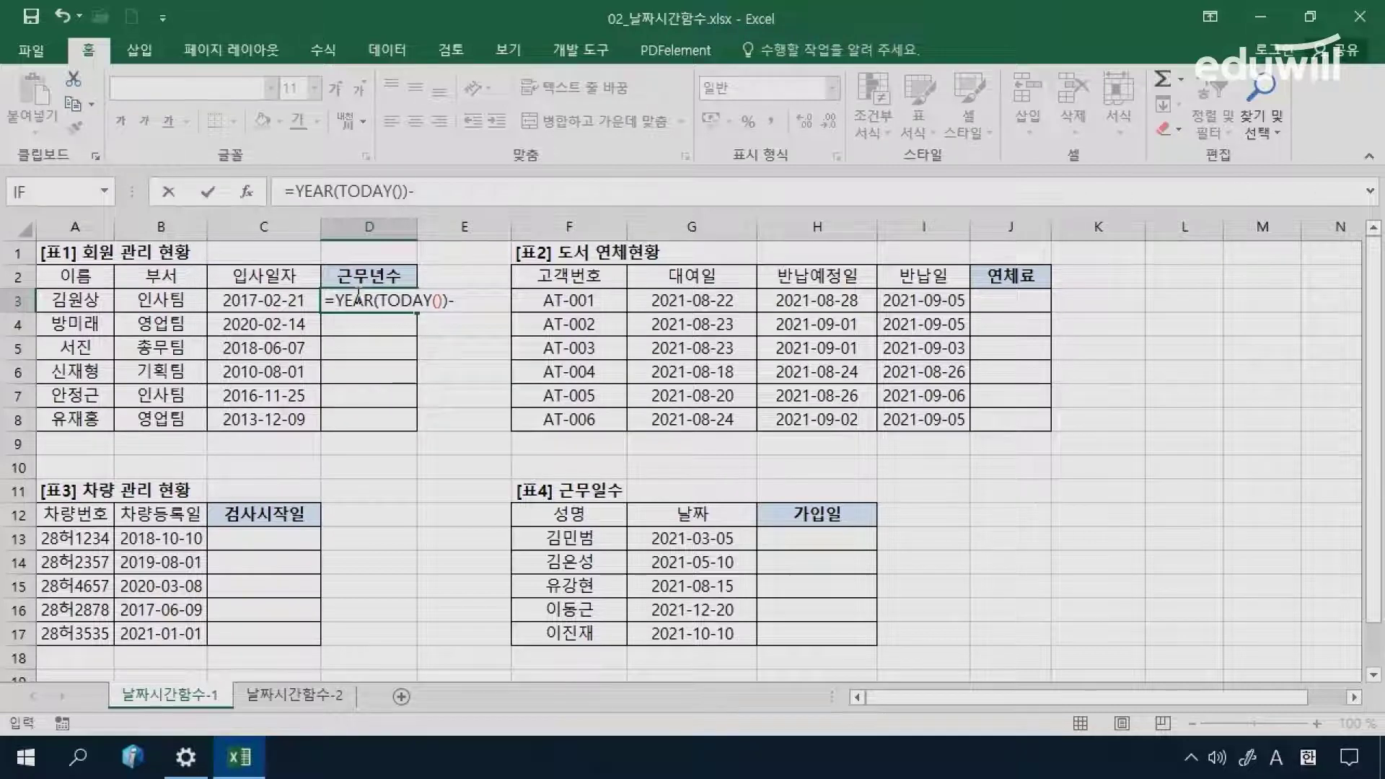
{"action": "type", "text": "ye"}
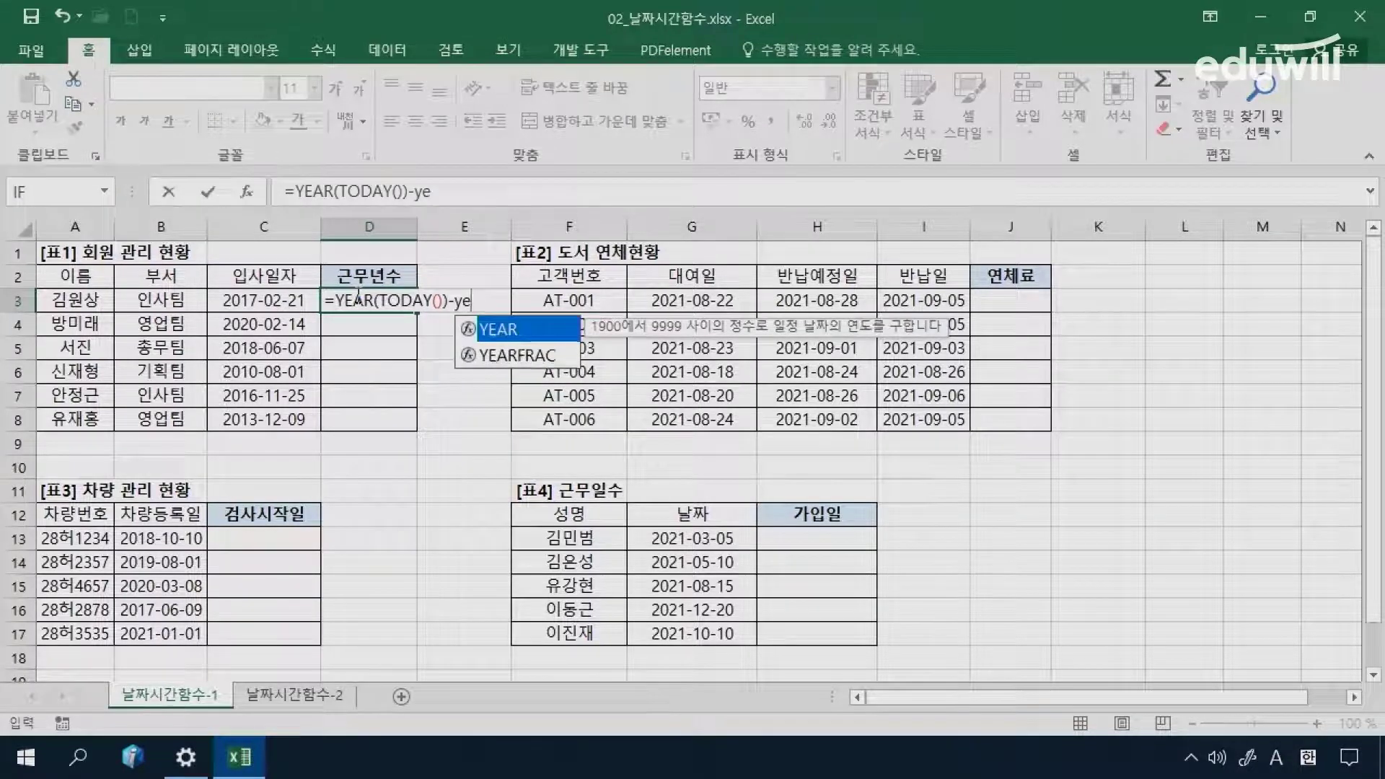
{"action": "key", "text": "Tab"}
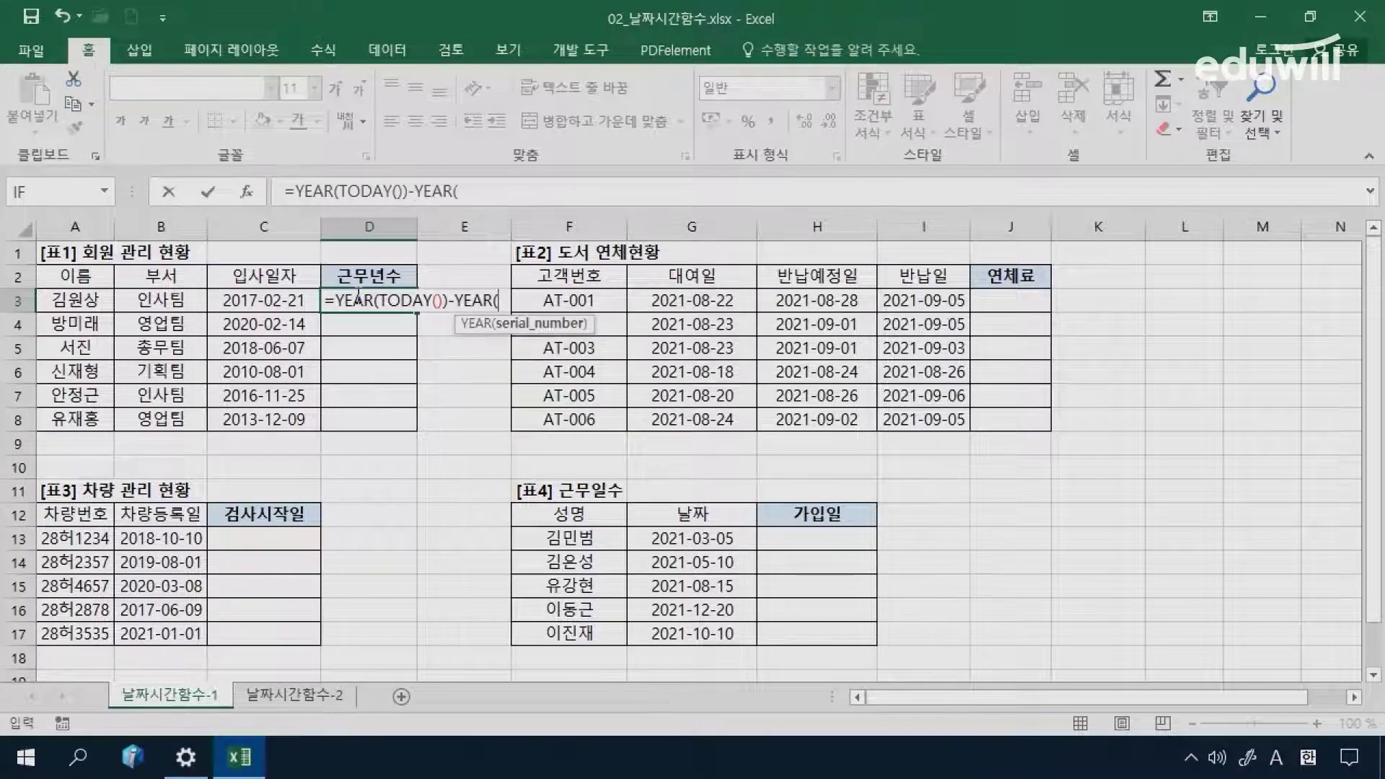
{"action": "left_click", "coordinate": [268, 301]}
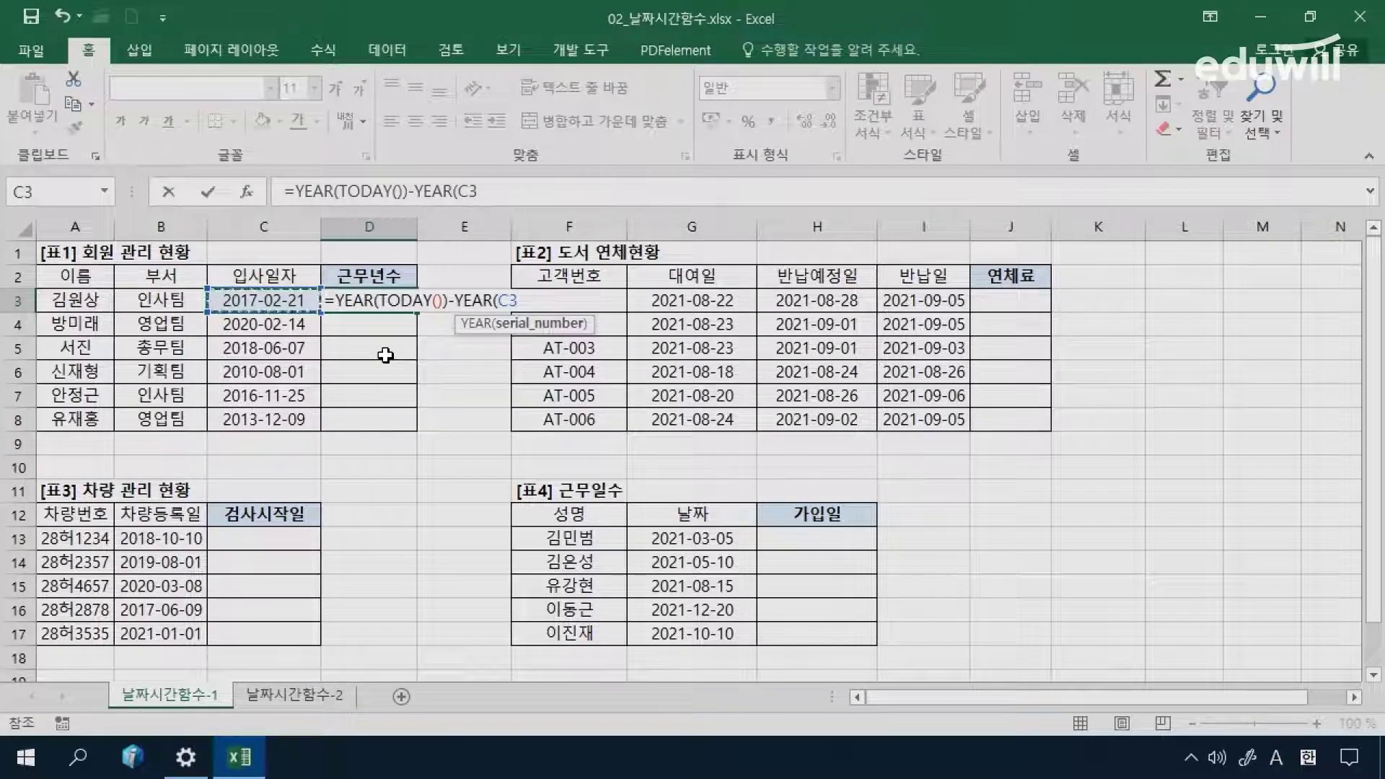
{"action": "key", "text": "Return"}
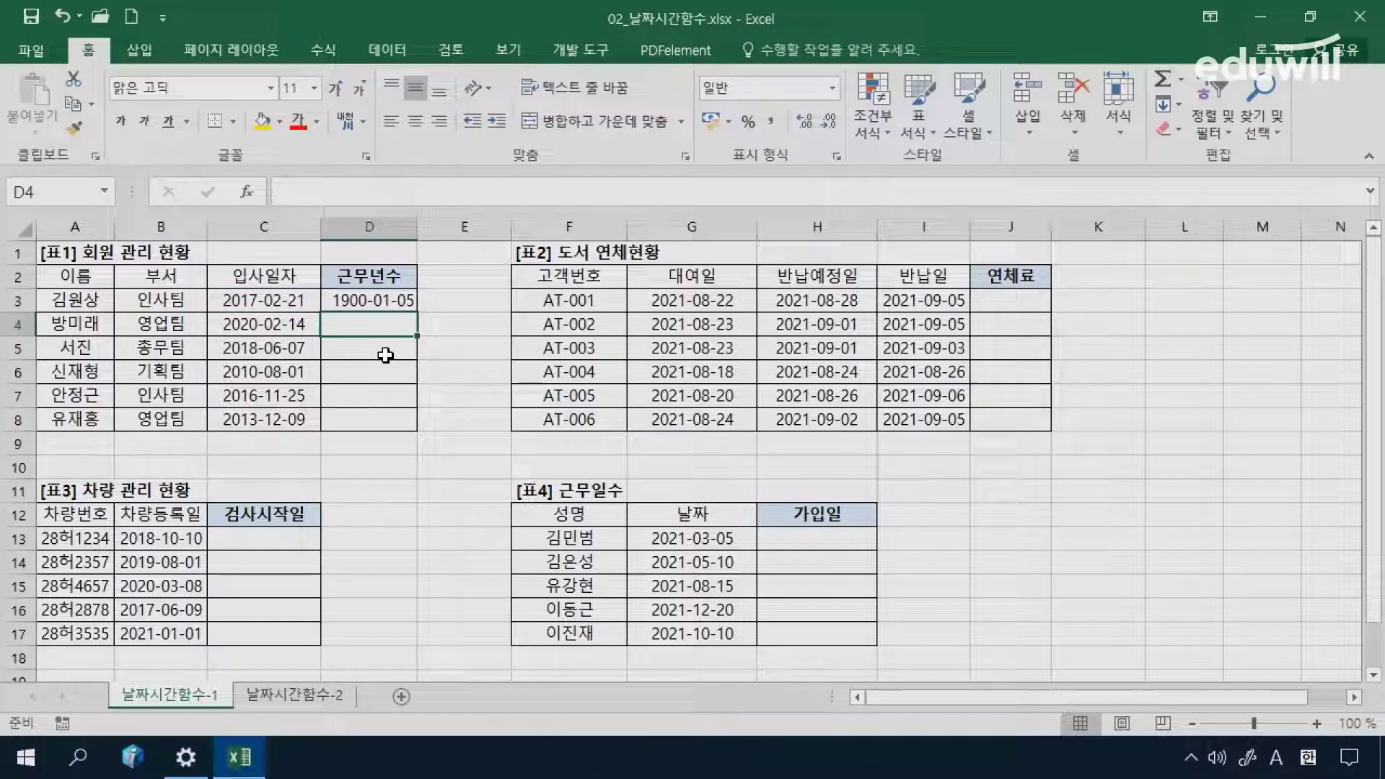
Step: Set the number format of D3 to General (일반) and fill its formula down to D8
{"action": "key", "text": "Up"}
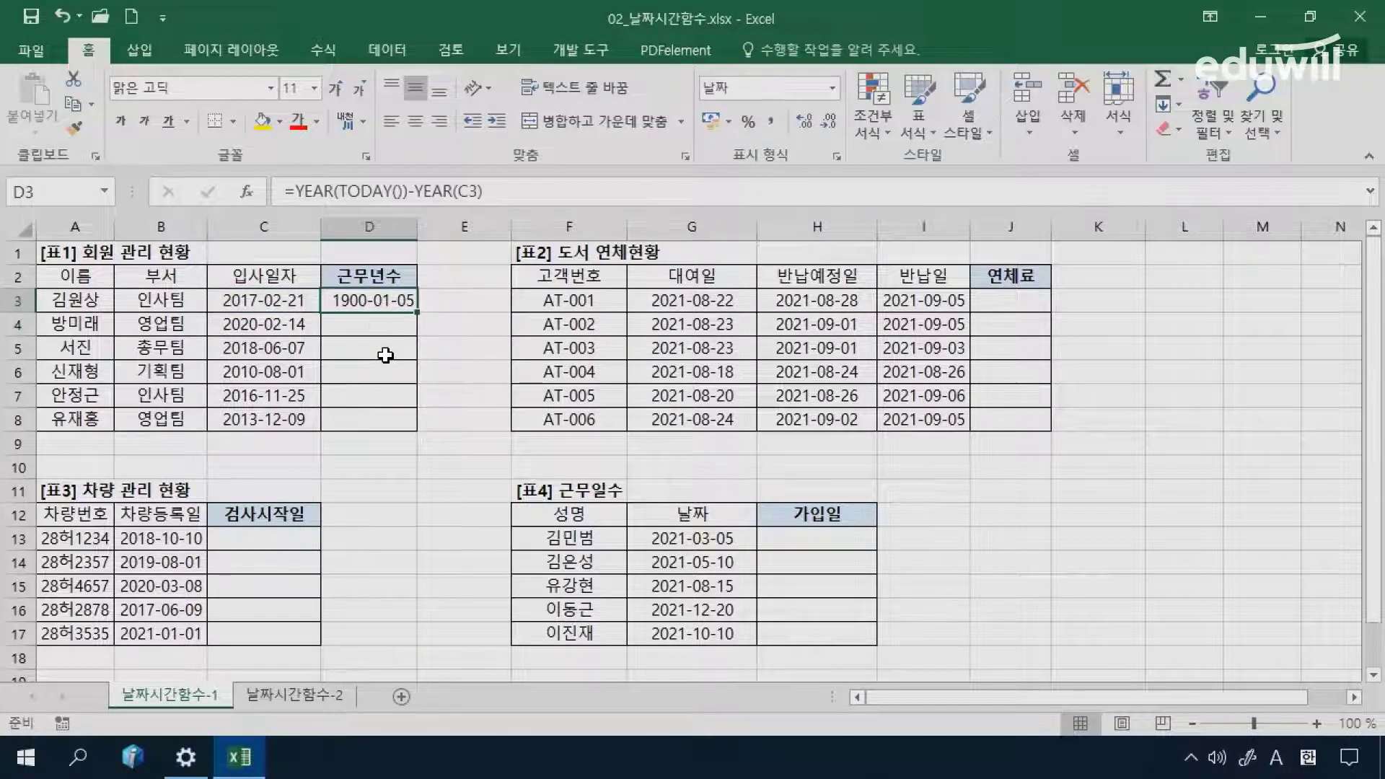
{"action": "left_click", "coordinate": [832, 88]}
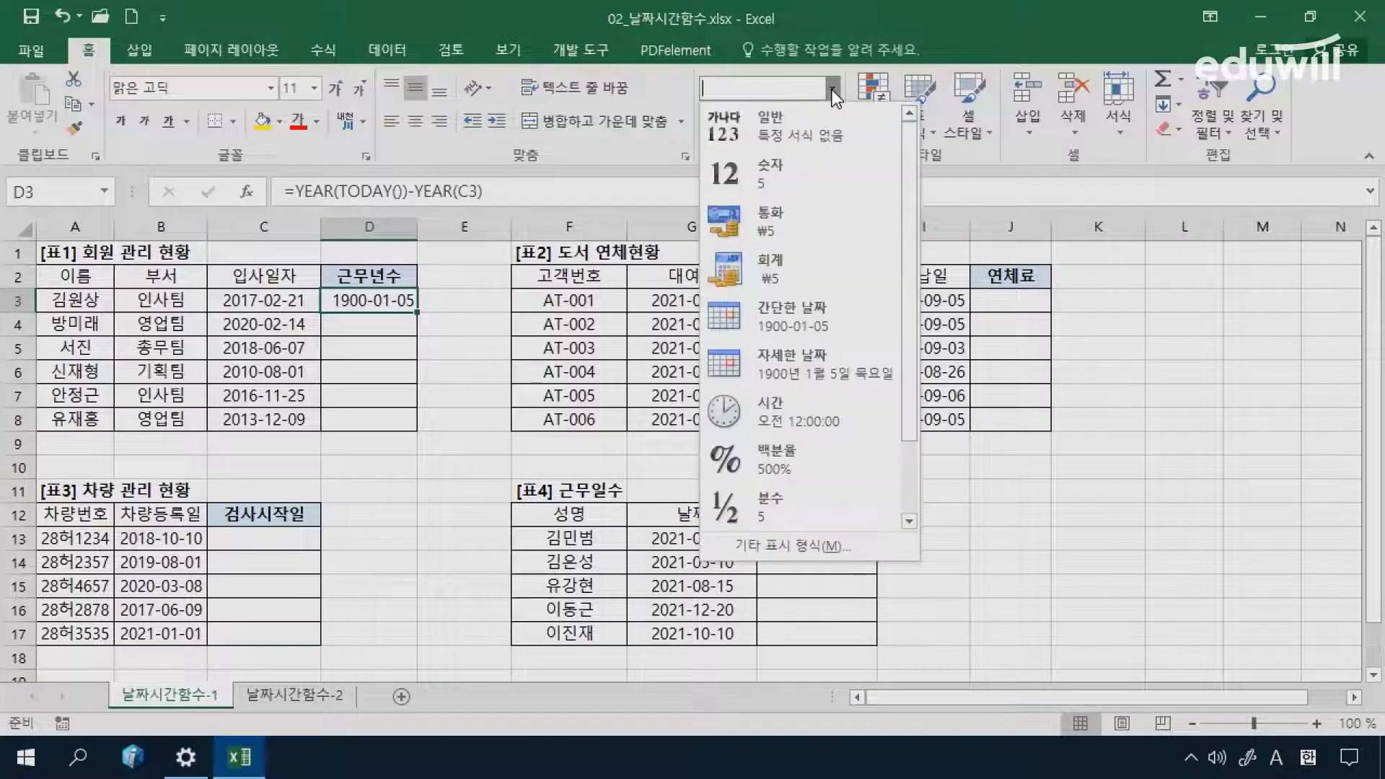
{"action": "left_click", "coordinate": [825, 124]}
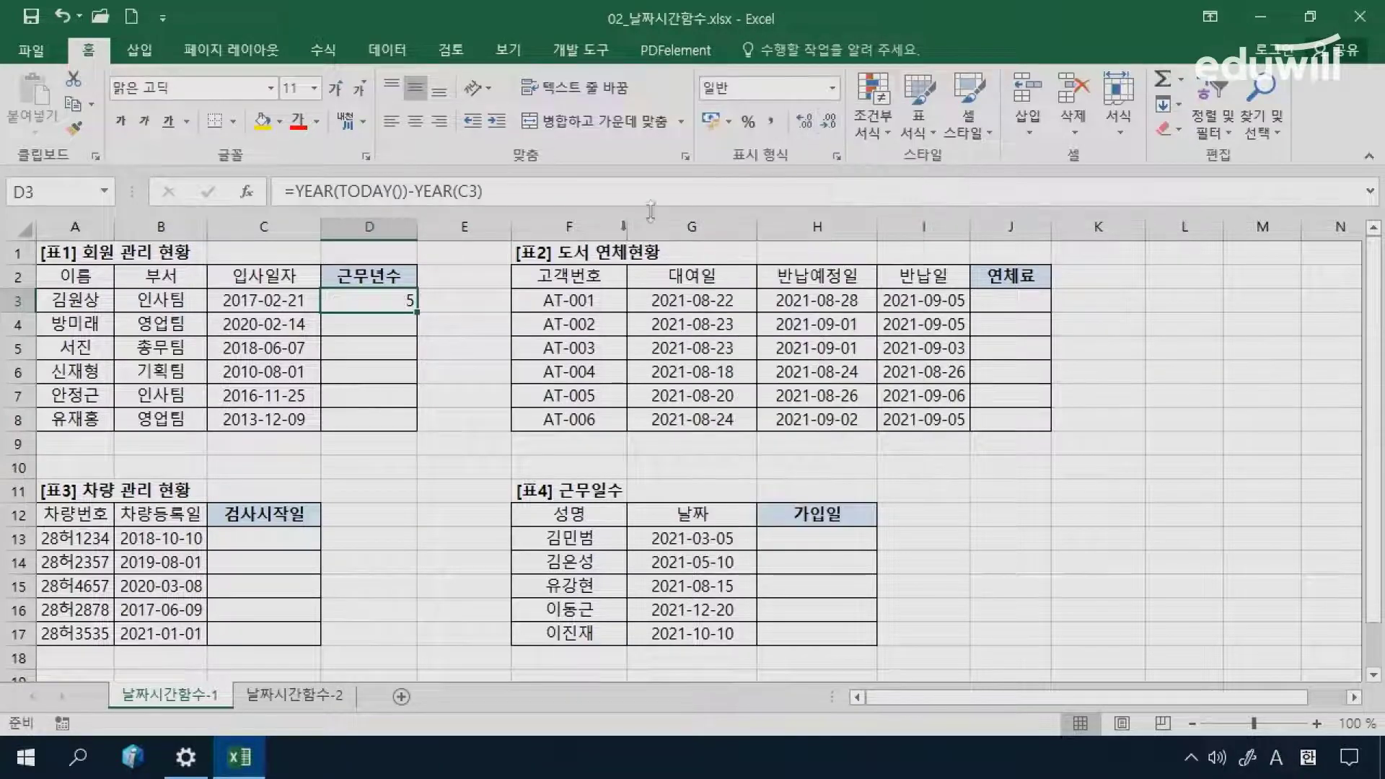
{"action": "double_click", "coordinate": [419, 313]}
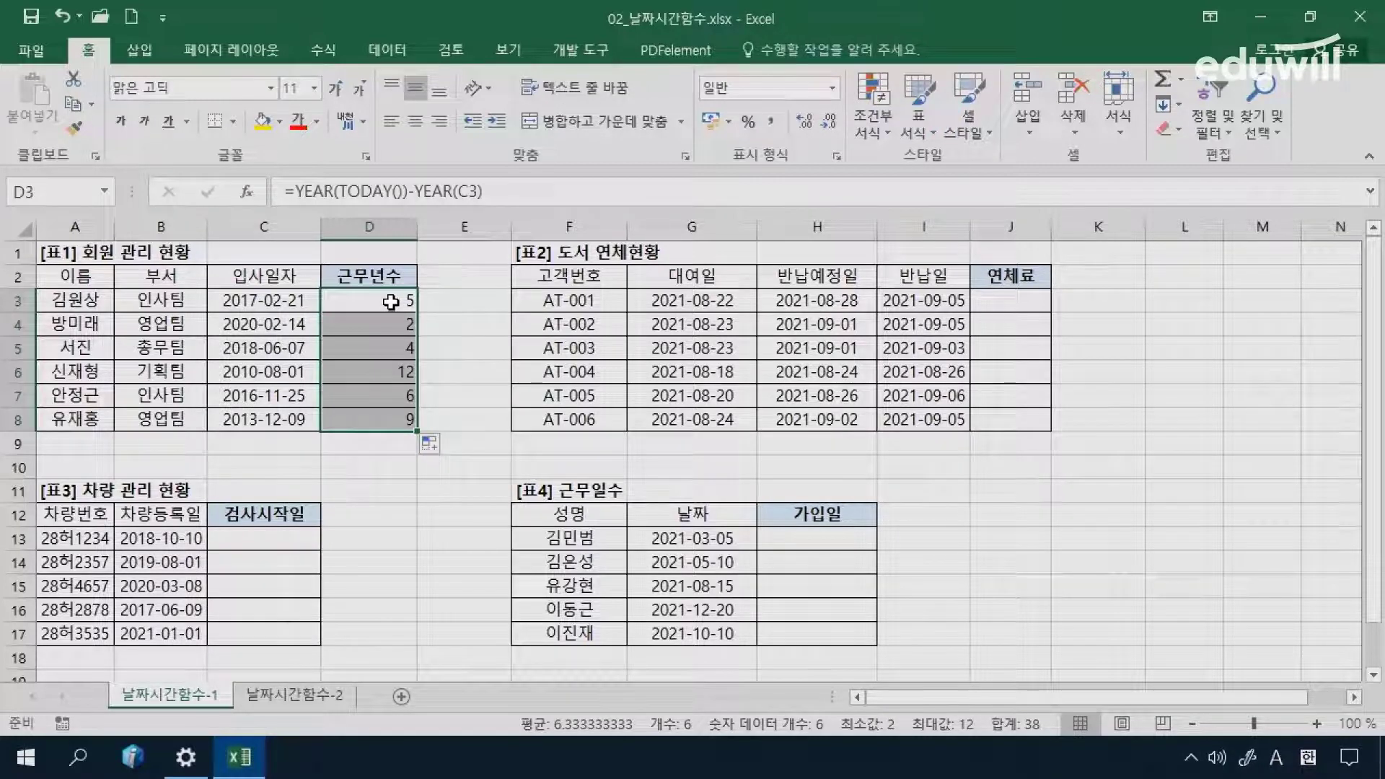
{"action": "left_click", "coordinate": [391, 301]}
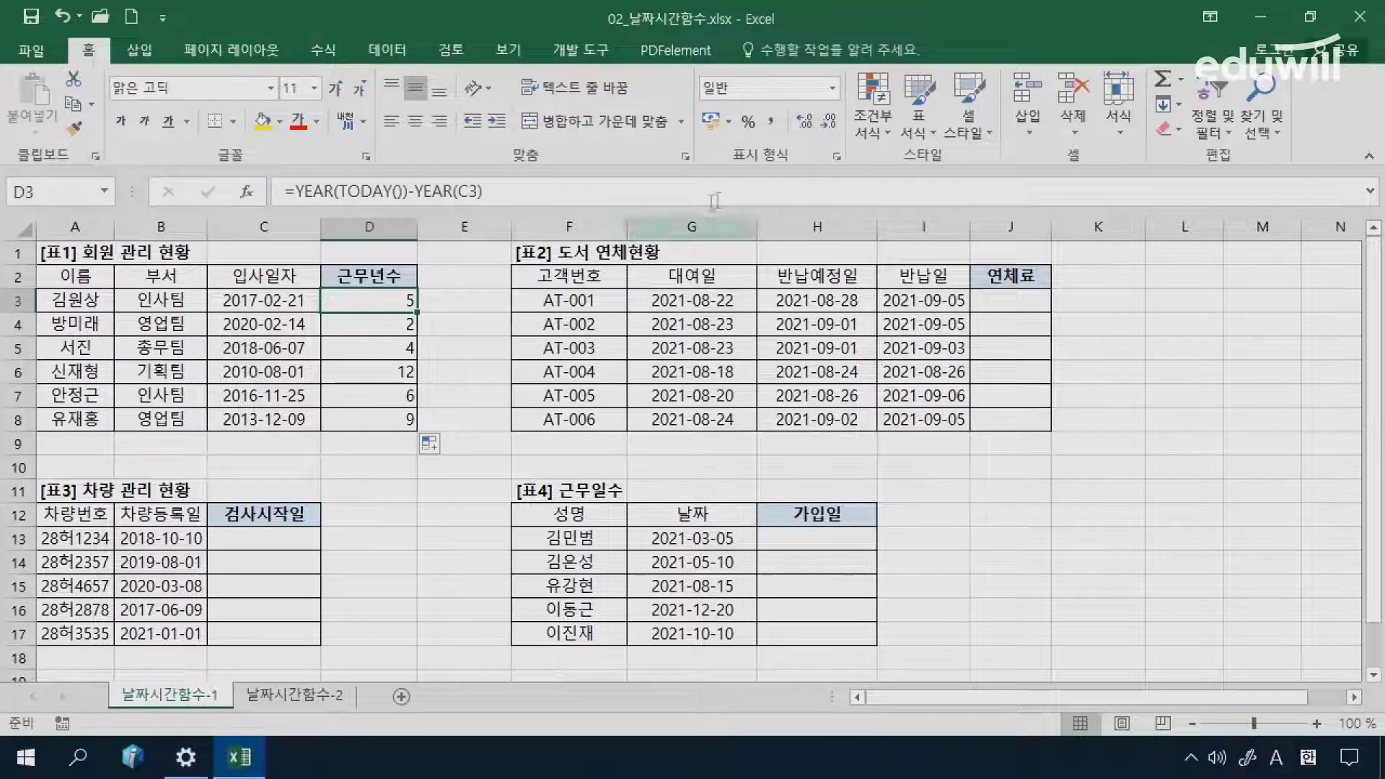
{"action": "left_click", "coordinate": [1018, 303]}
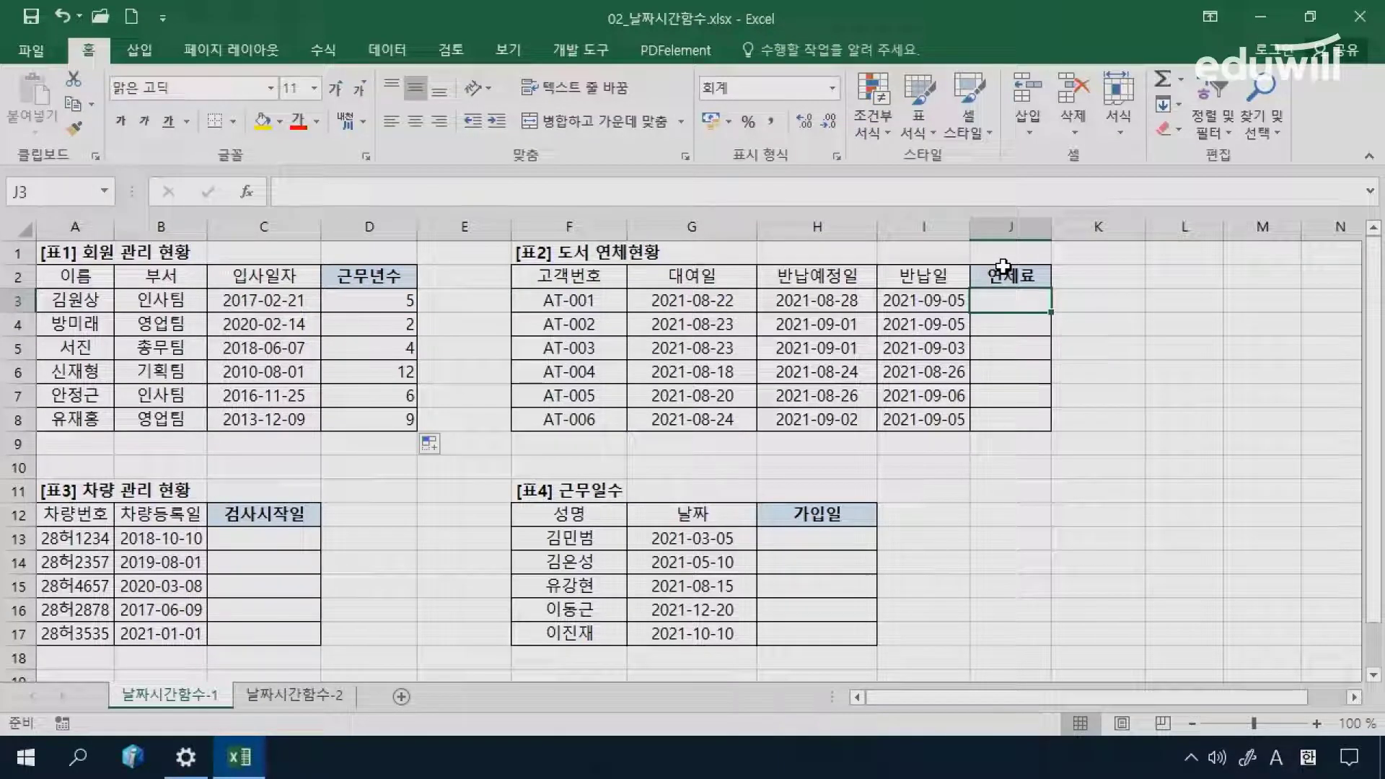
{"action": "type", "text": "="}
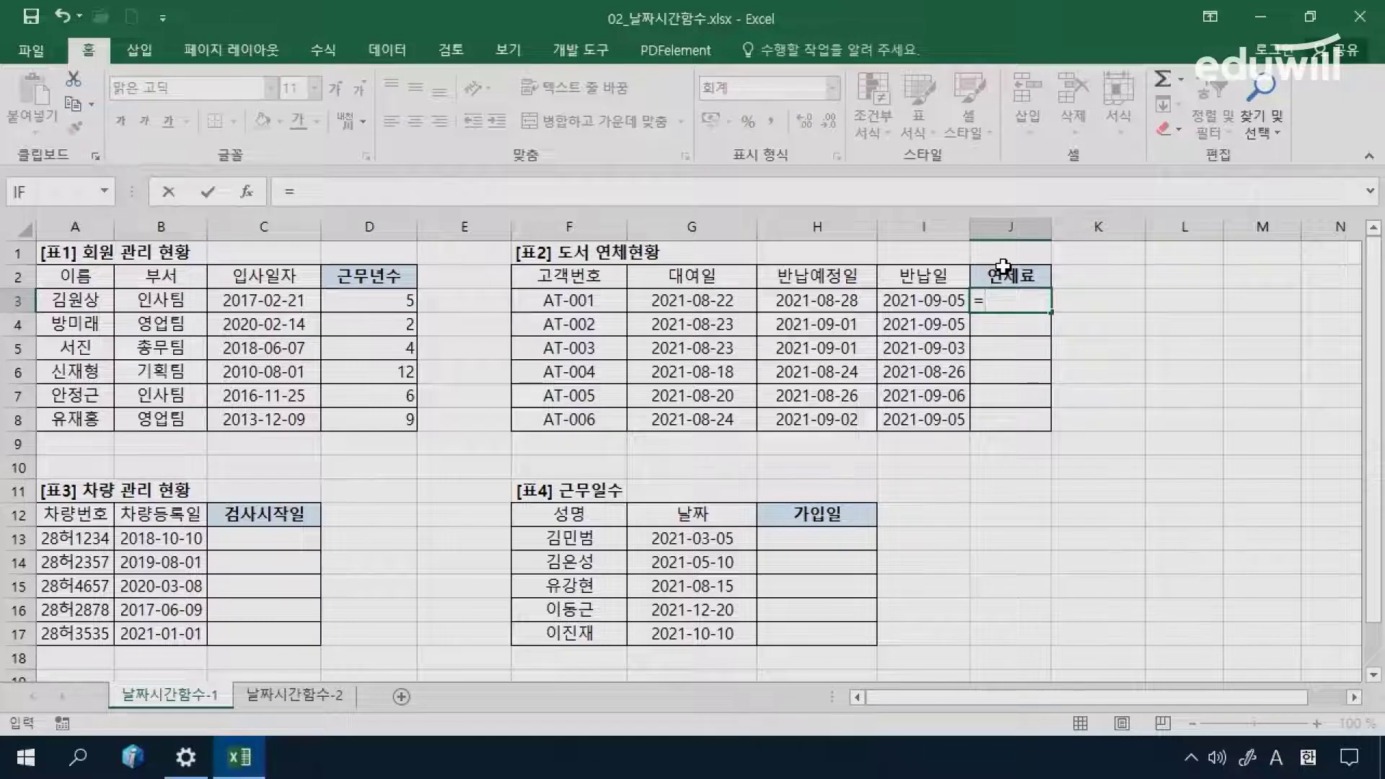
{"action": "type", "text": "da"}
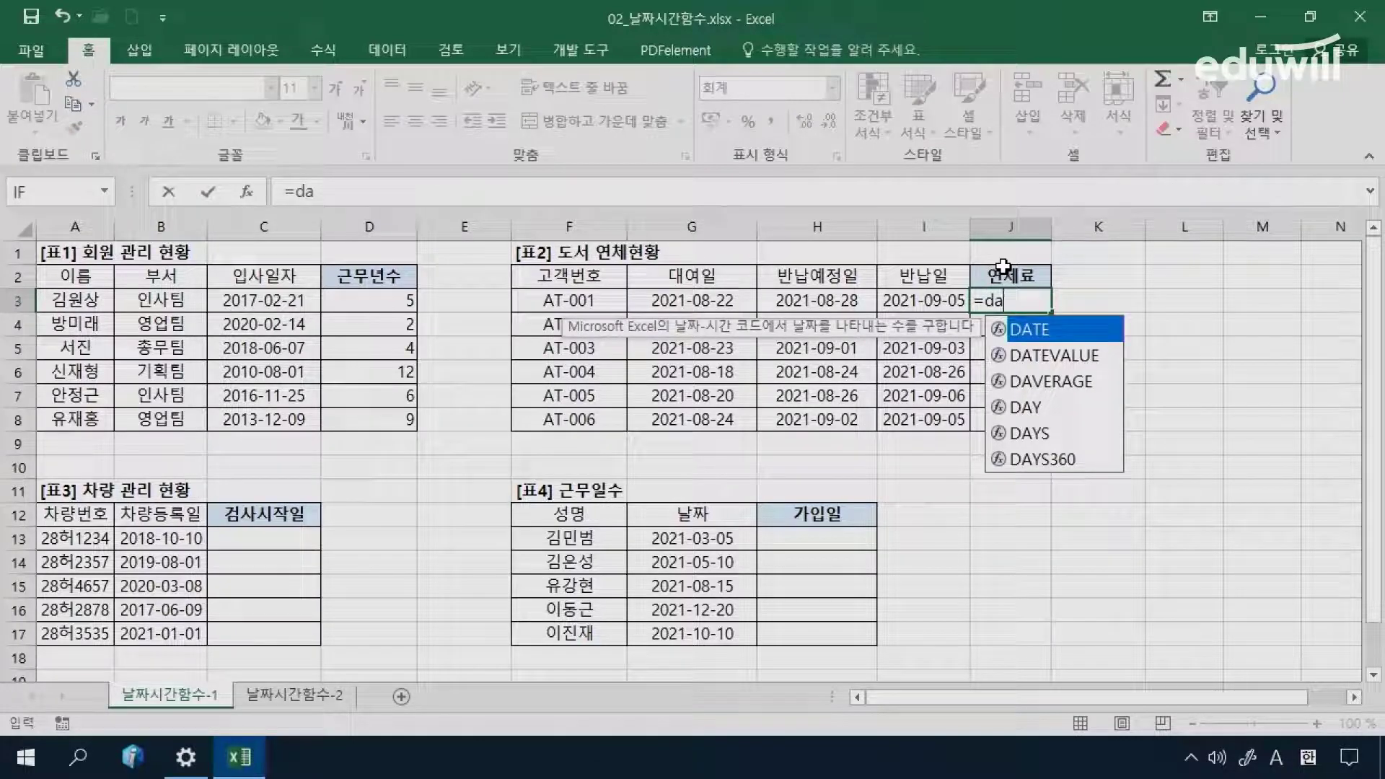
{"action": "type", "text": "y"}
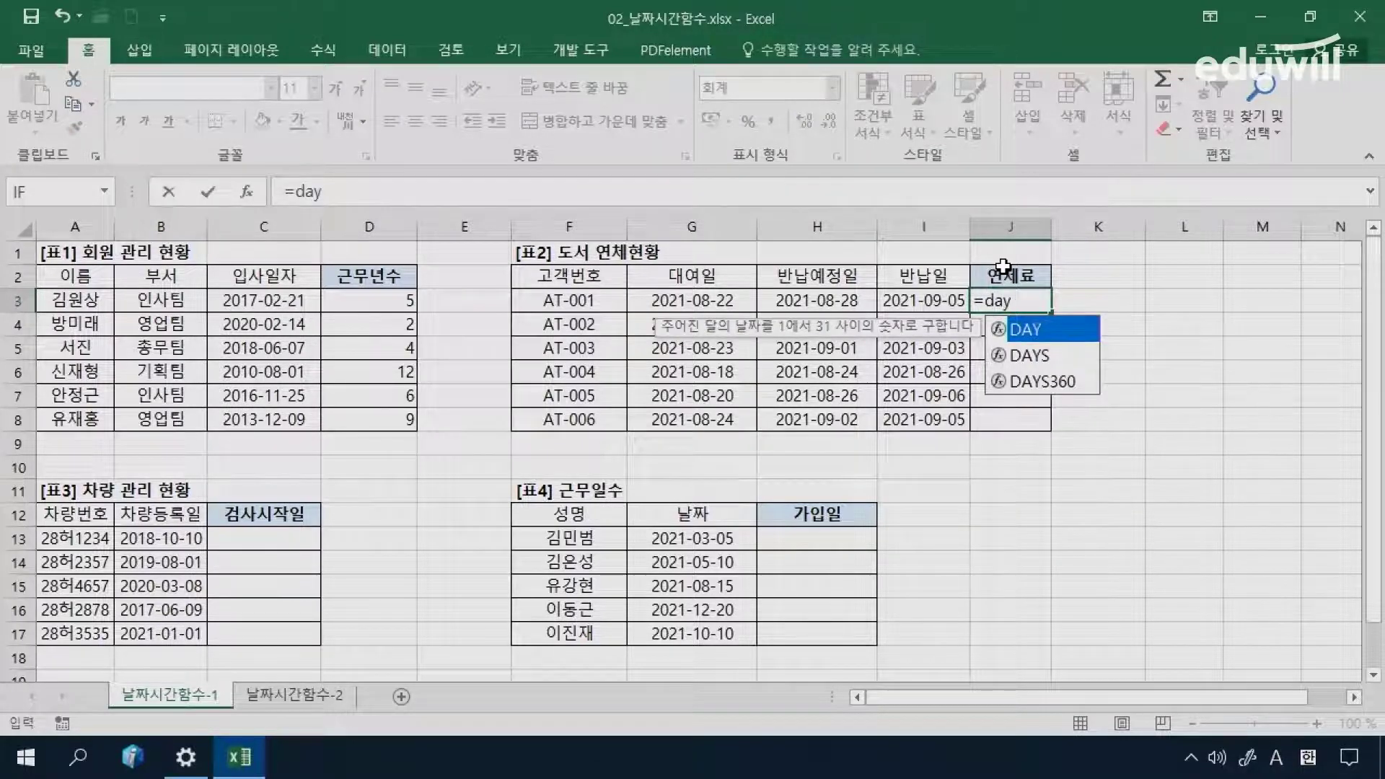
{"action": "type", "text": "s"}
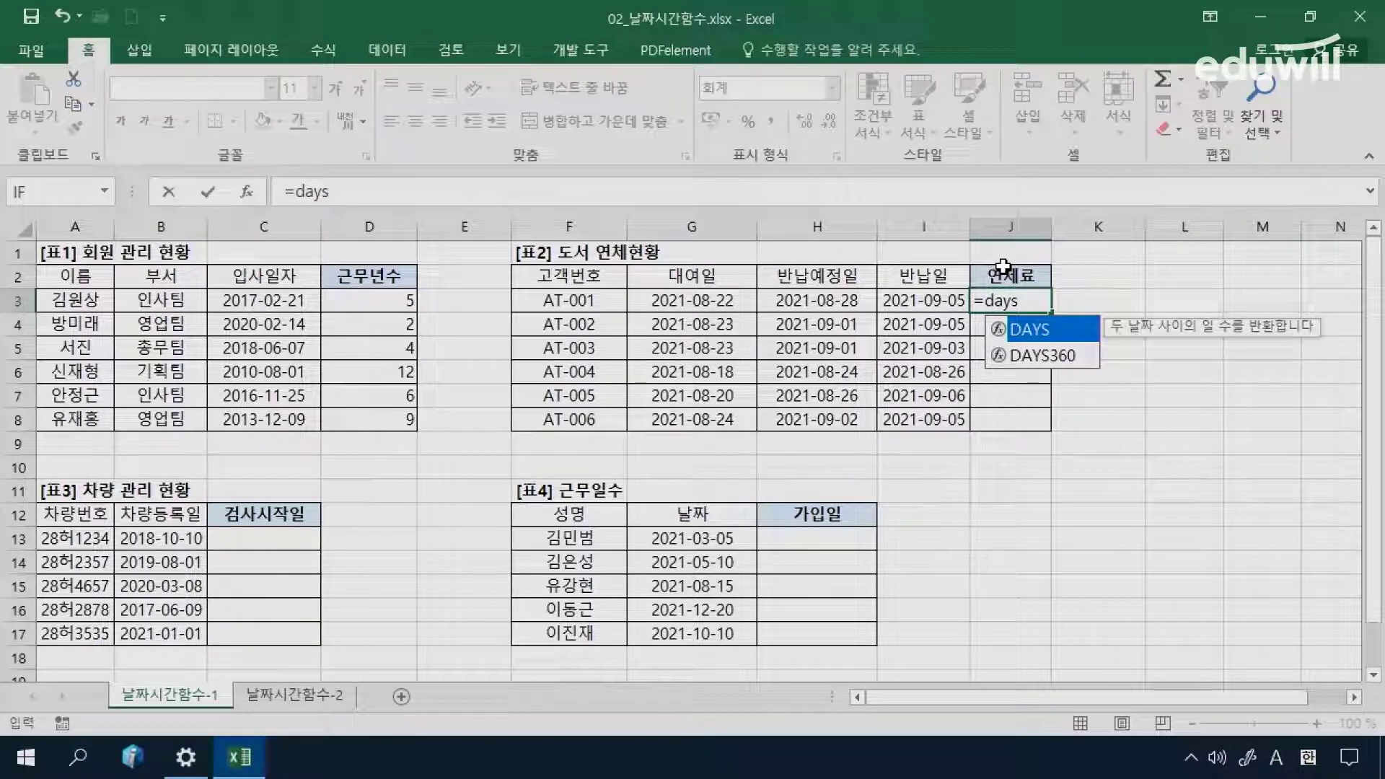
{"action": "key", "text": "Tab"}
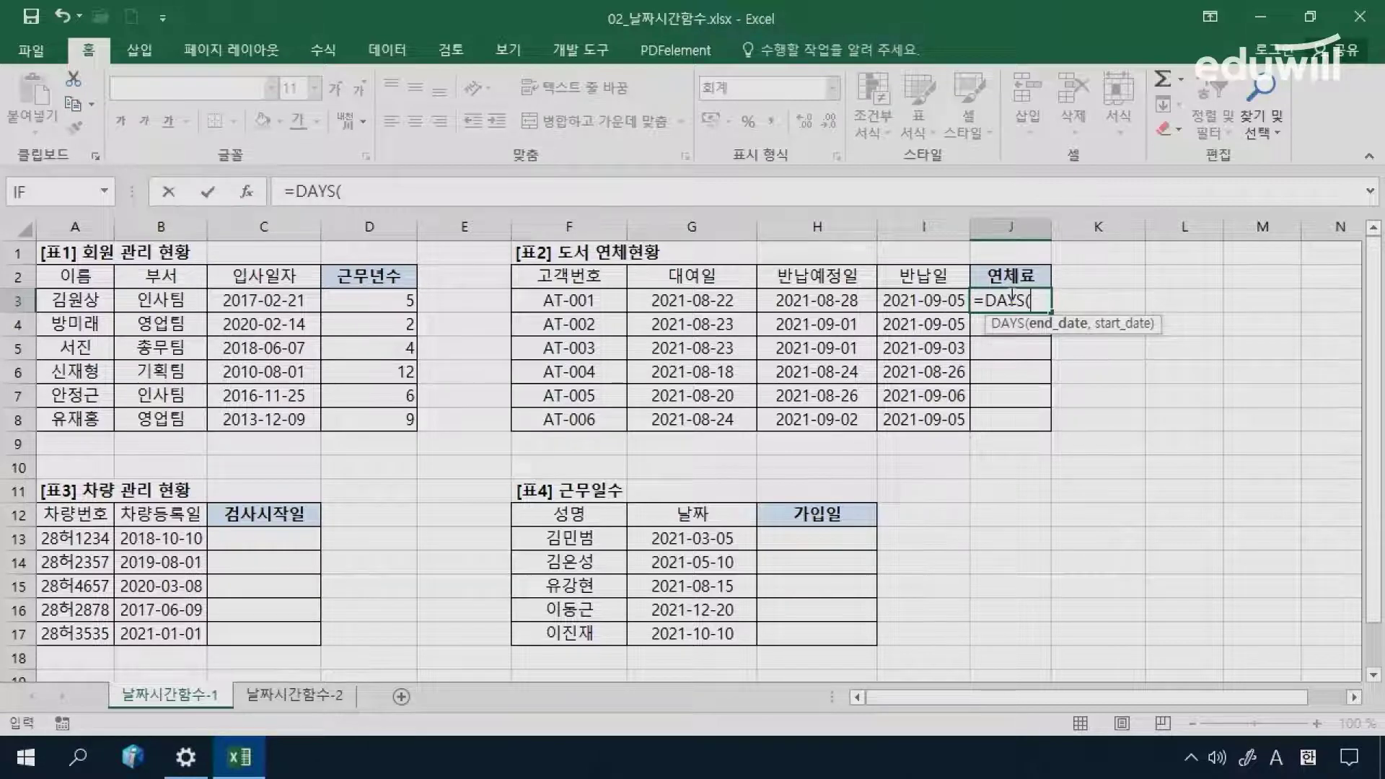
{"action": "left_click", "coordinate": [246, 196]}
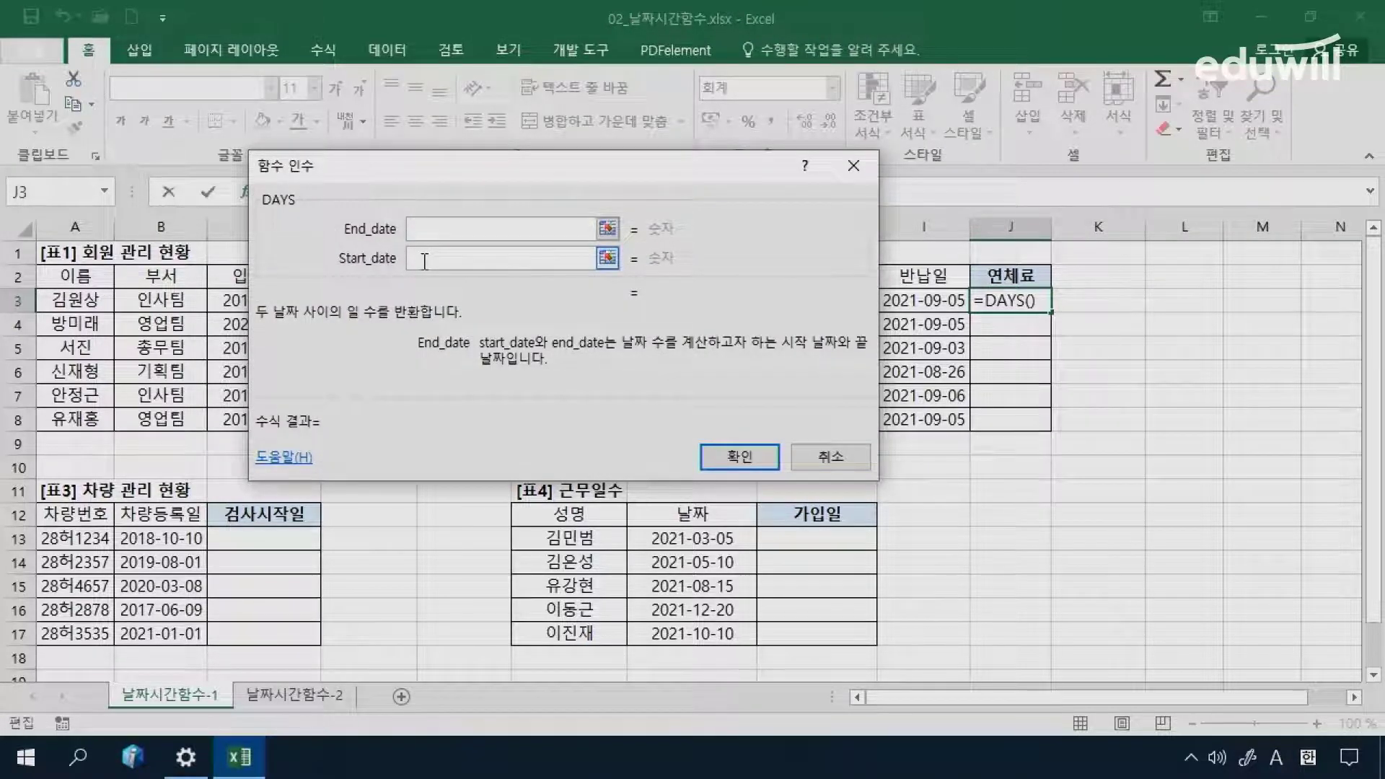
{"action": "left_click", "coordinate": [854, 166]}
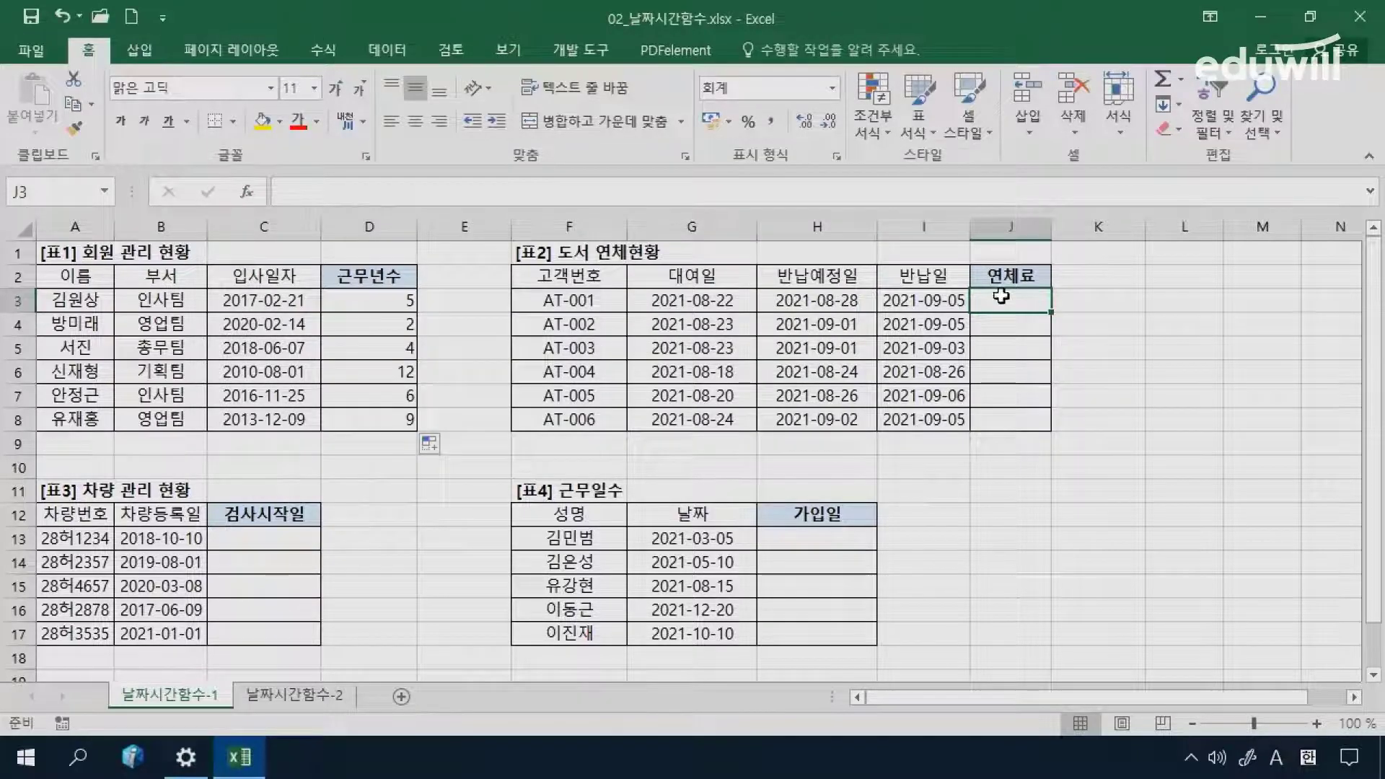
Step: Enter a DAYS function in cell J3 of the 연체료 column with End_date I3 and Start_date H3
{"action": "type", "text": "=days"}
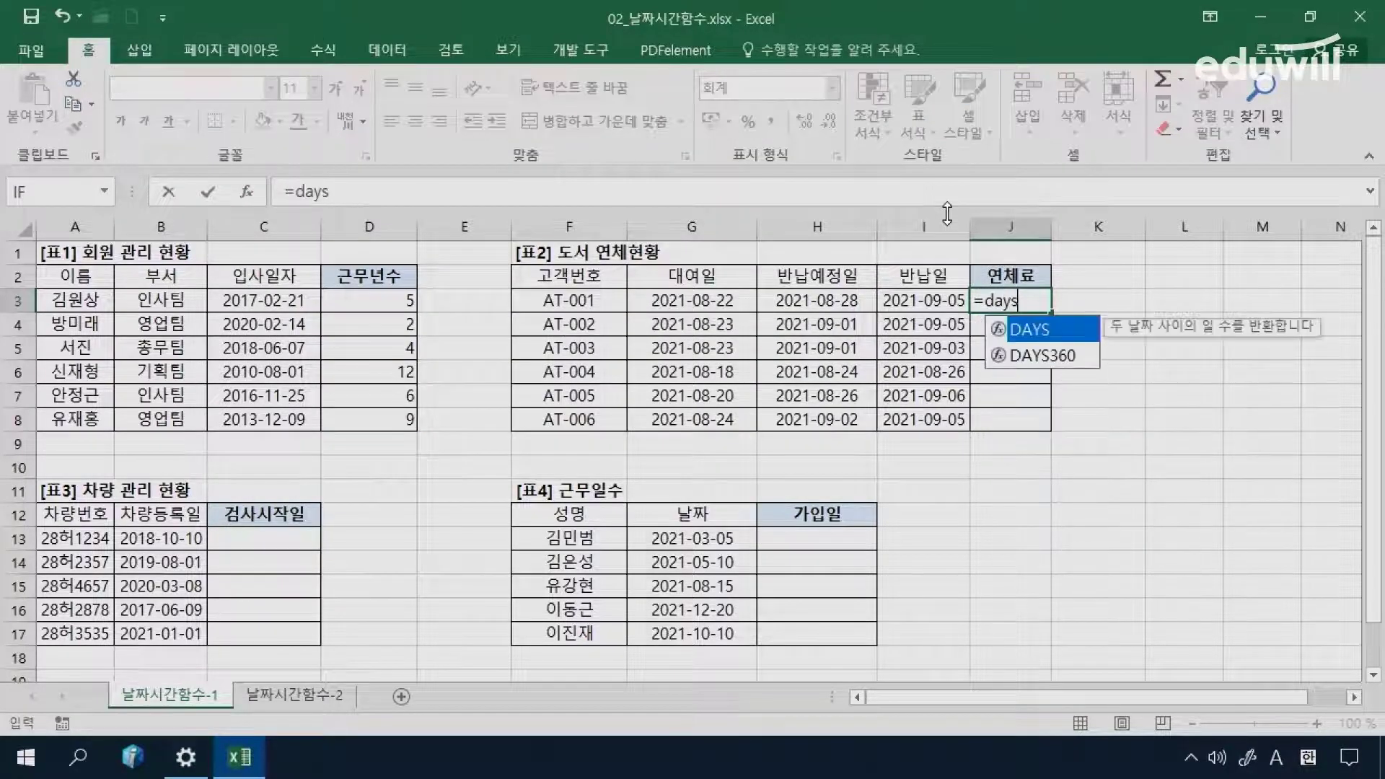
{"action": "key", "text": "Tab"}
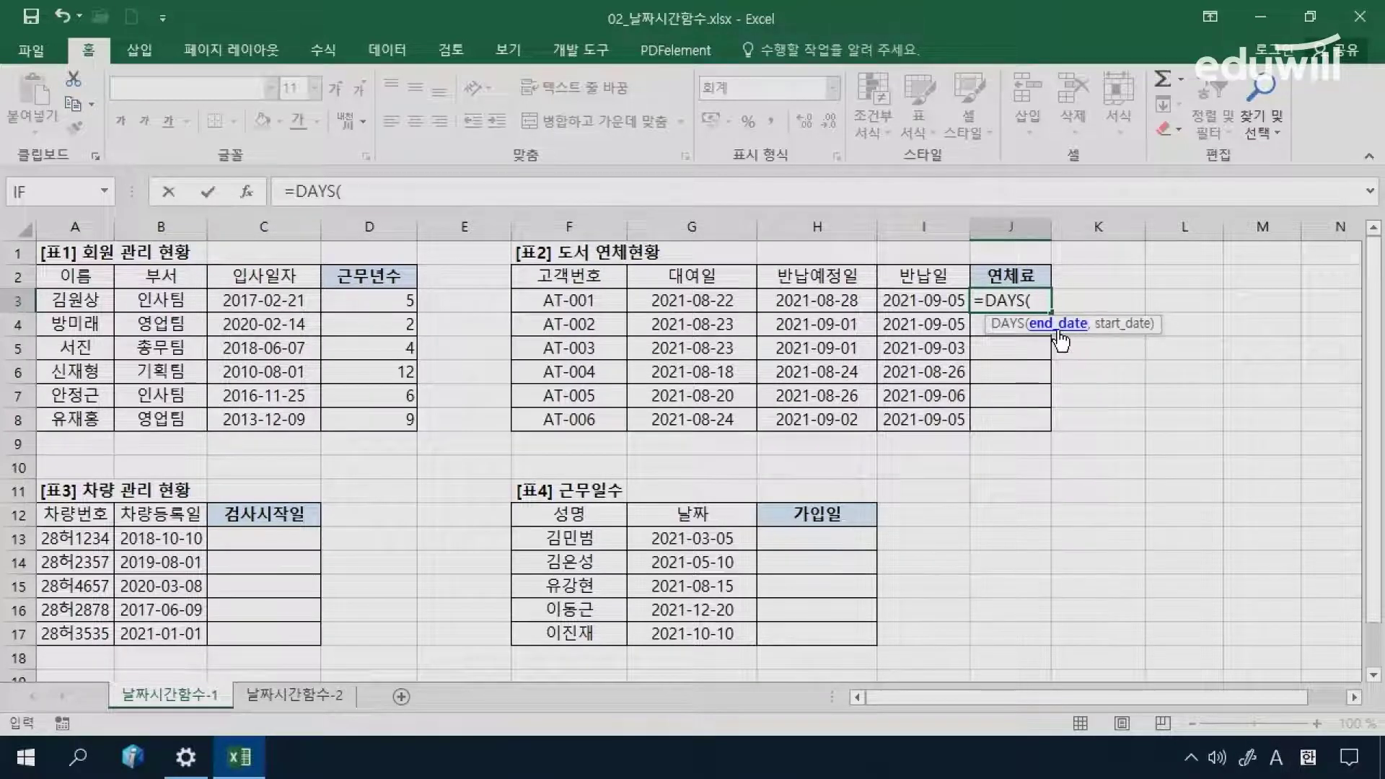
{"action": "left_click", "coordinate": [247, 198]}
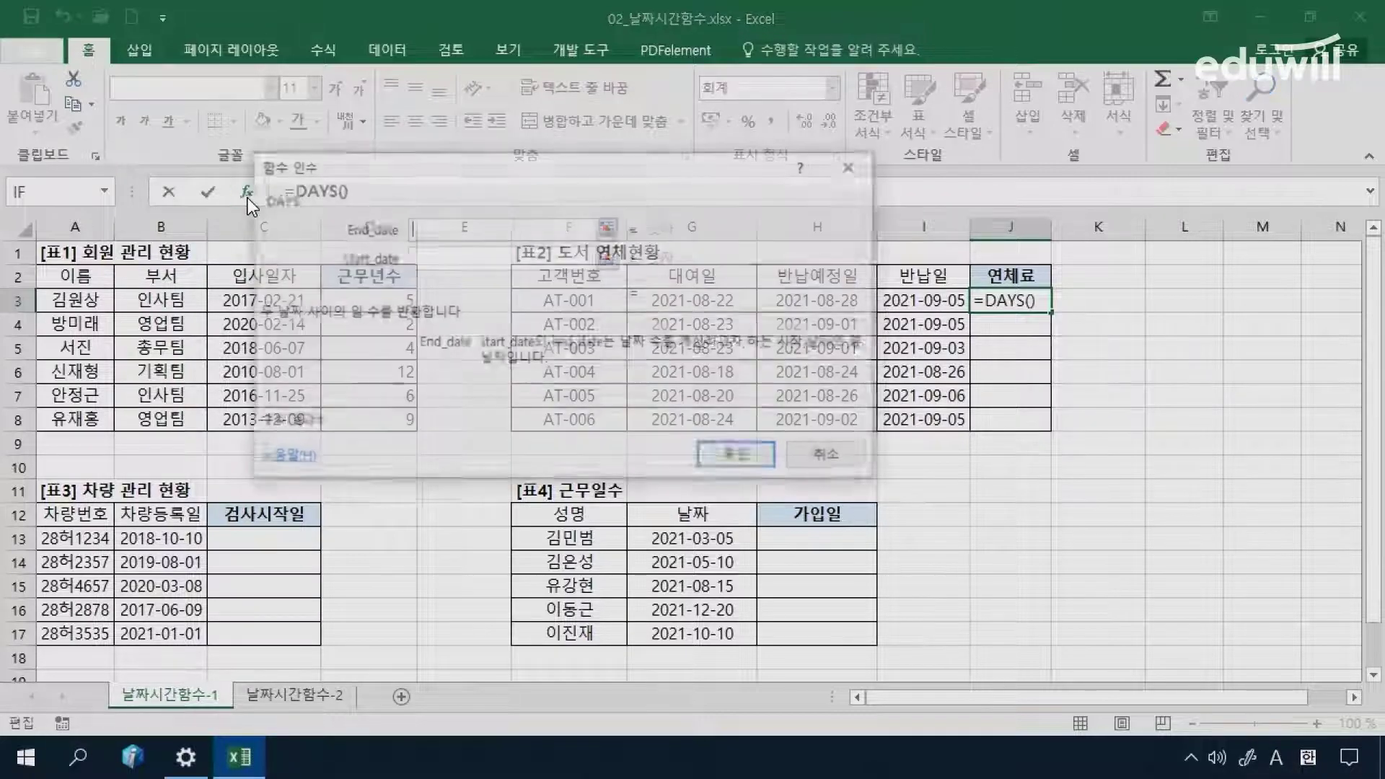
{"action": "left_click_drag", "start_coordinate": [442, 204], "coordinate": [239, 320]}
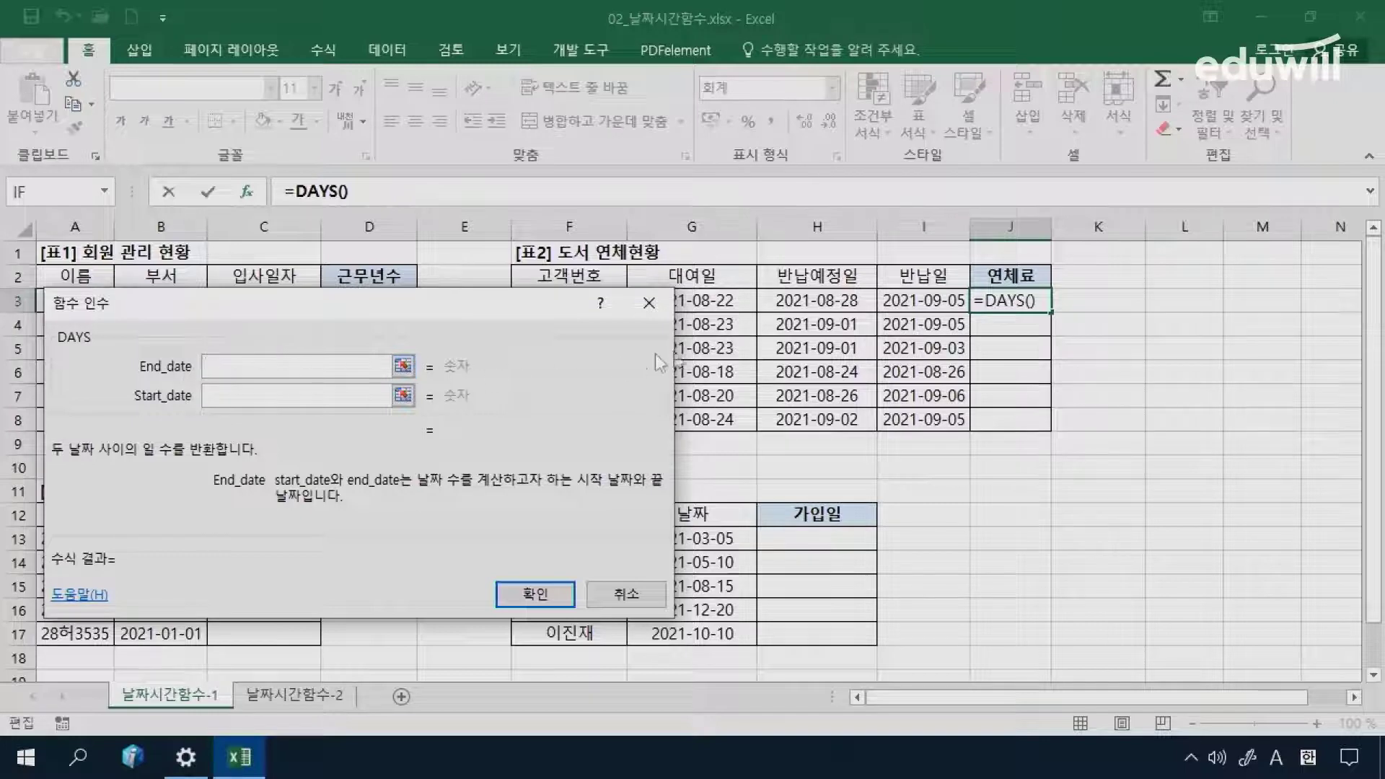
{"action": "left_click", "coordinate": [900, 298]}
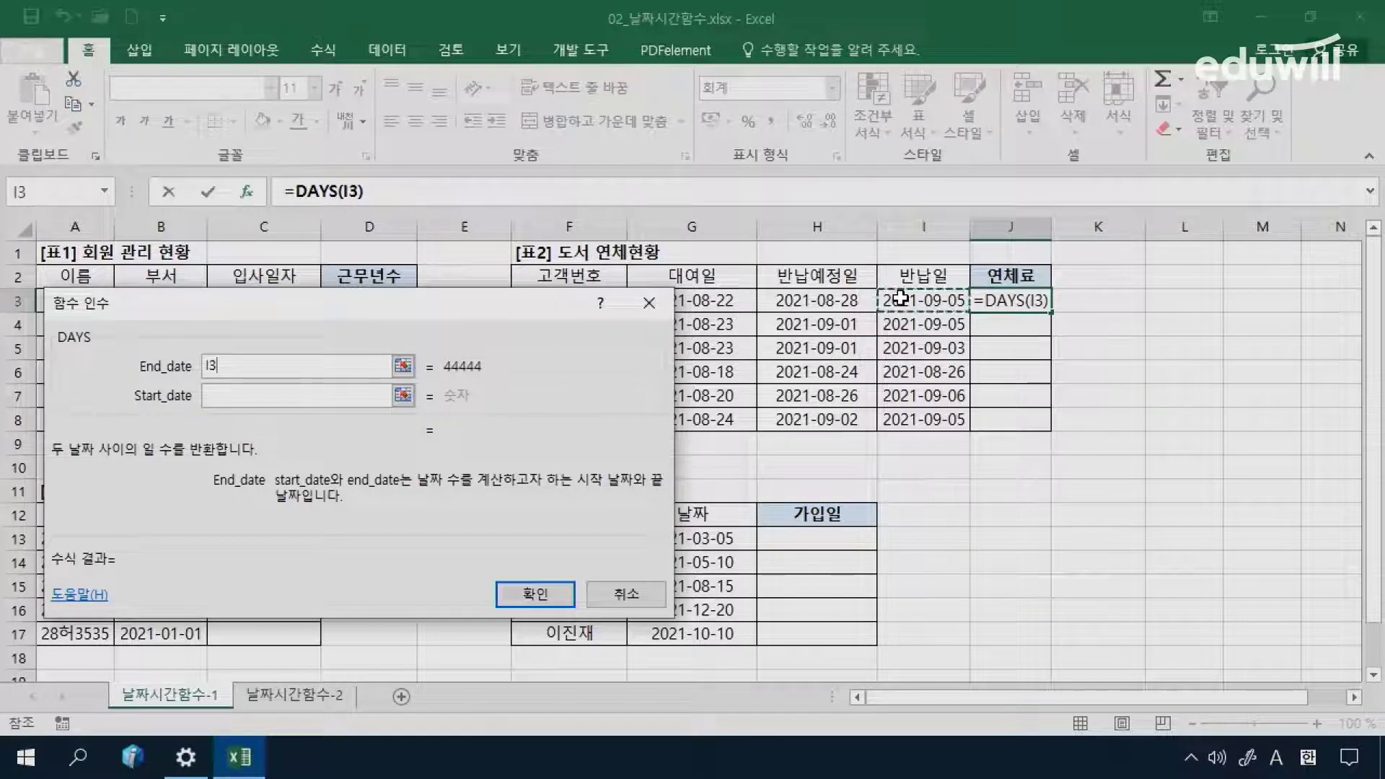
{"action": "left_click", "coordinate": [293, 393]}
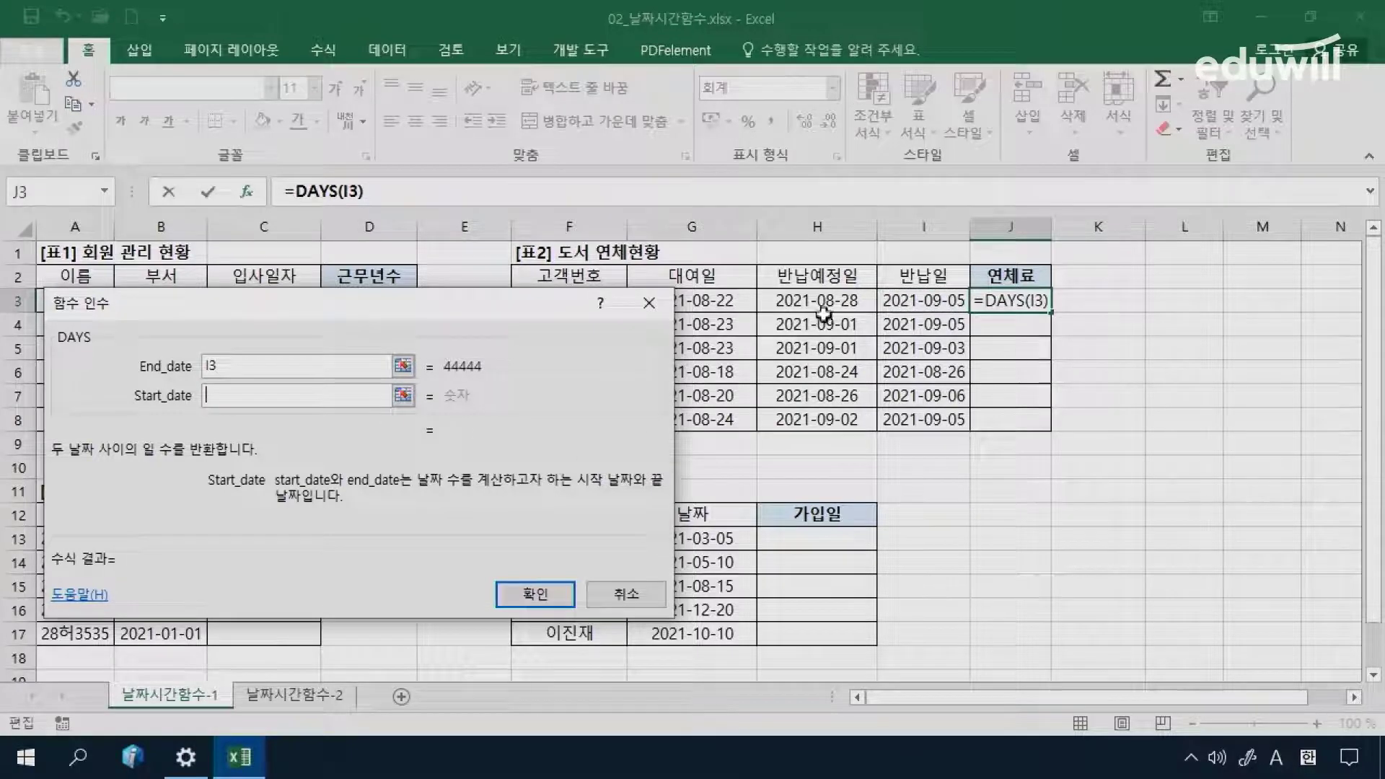
{"action": "left_click", "coordinate": [784, 298]}
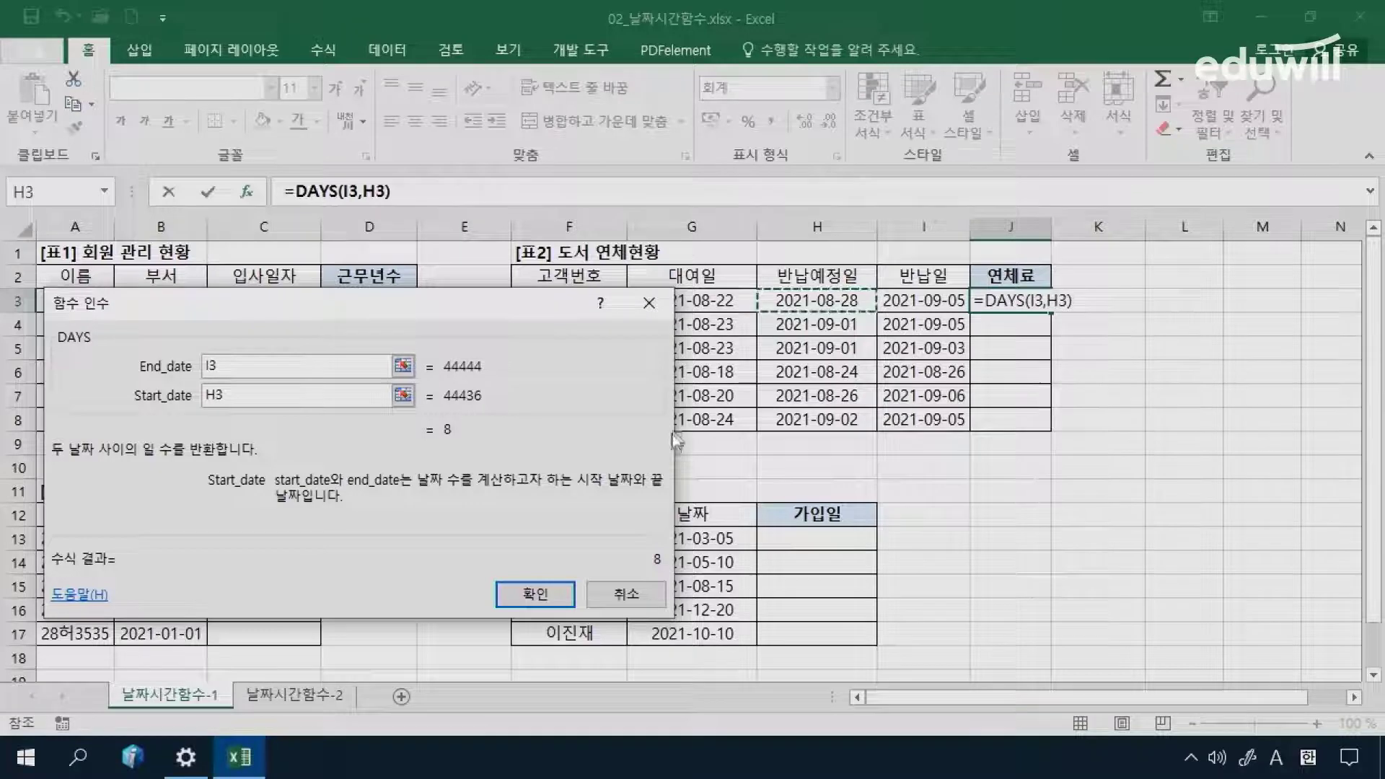
{"action": "left_click", "coordinate": [534, 590]}
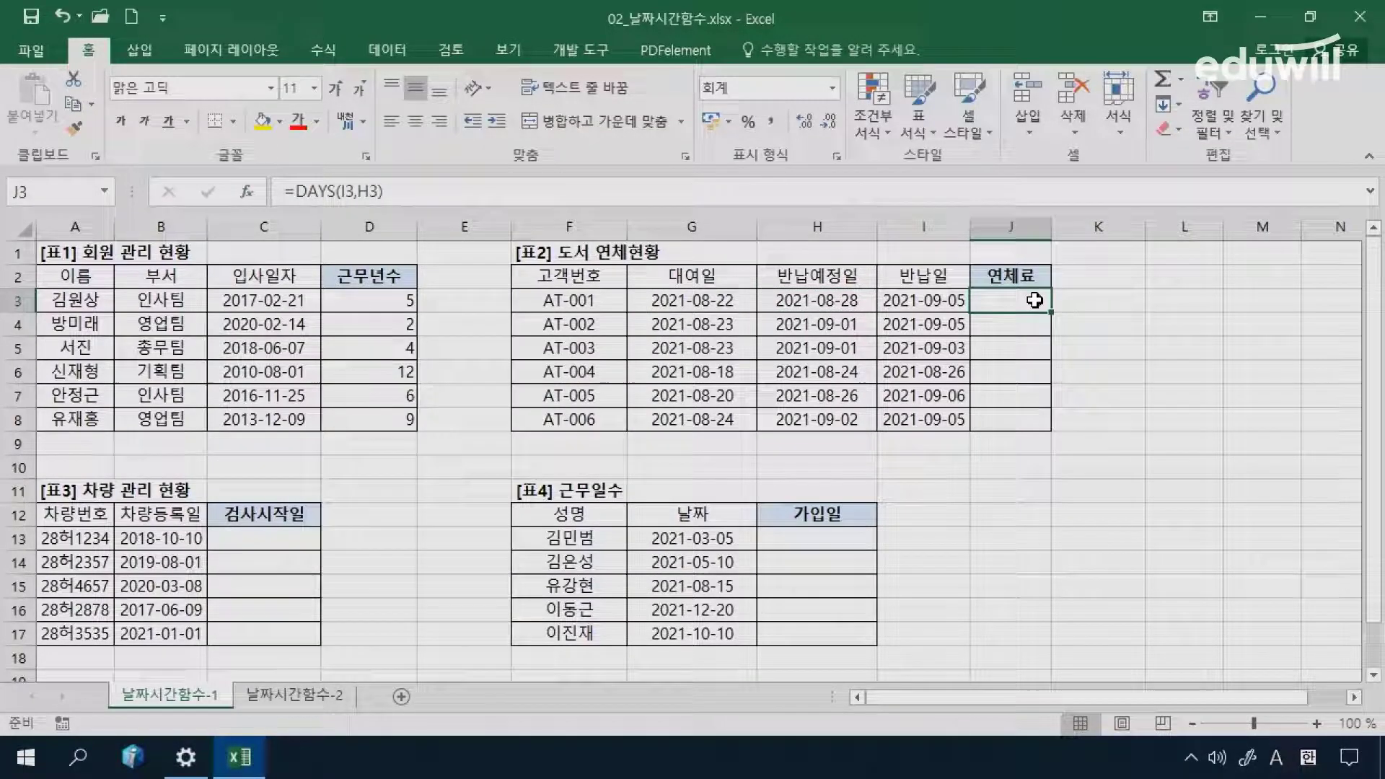
Step: Multiply the DAYS formula in J3 by 1000 and fill it down the 연체료 column to J8
{"action": "left_click", "coordinate": [621, 186]}
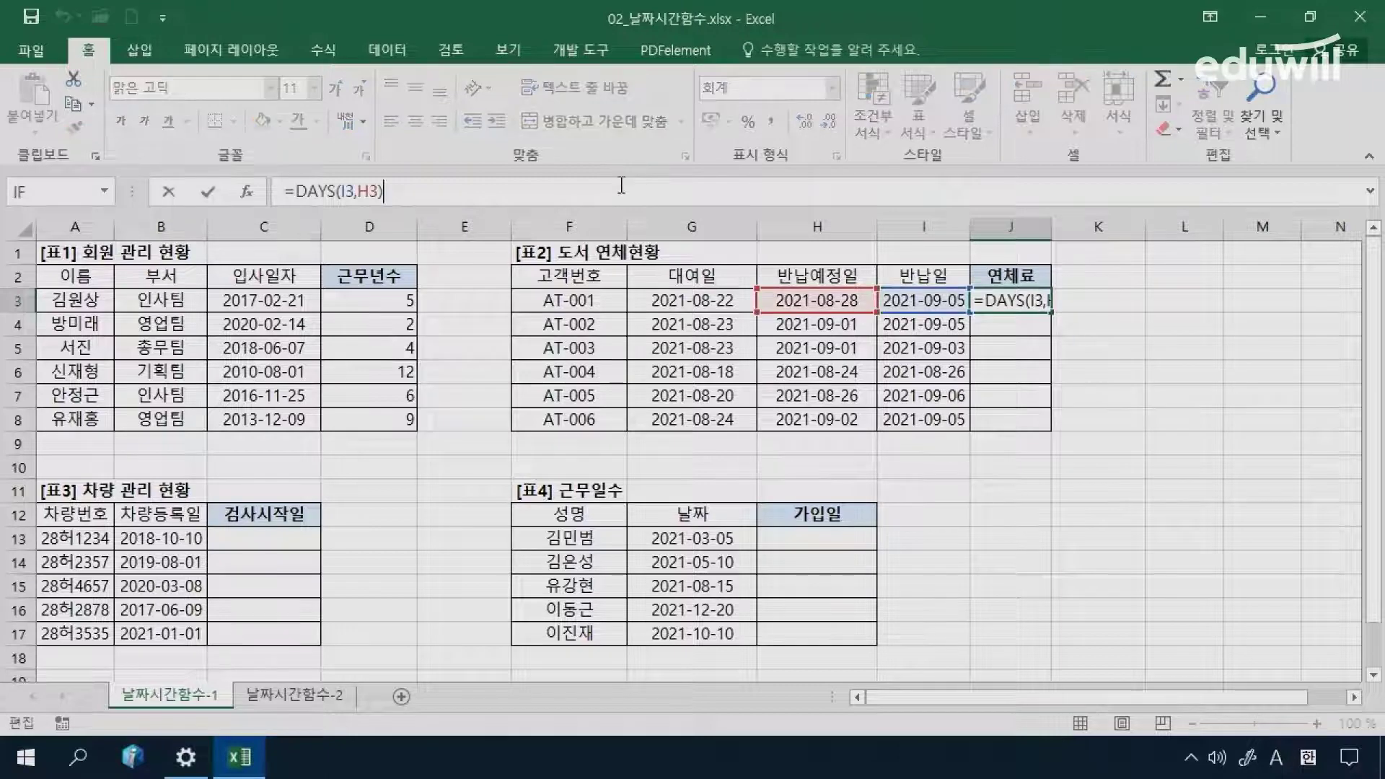
{"action": "type", "text": "*"}
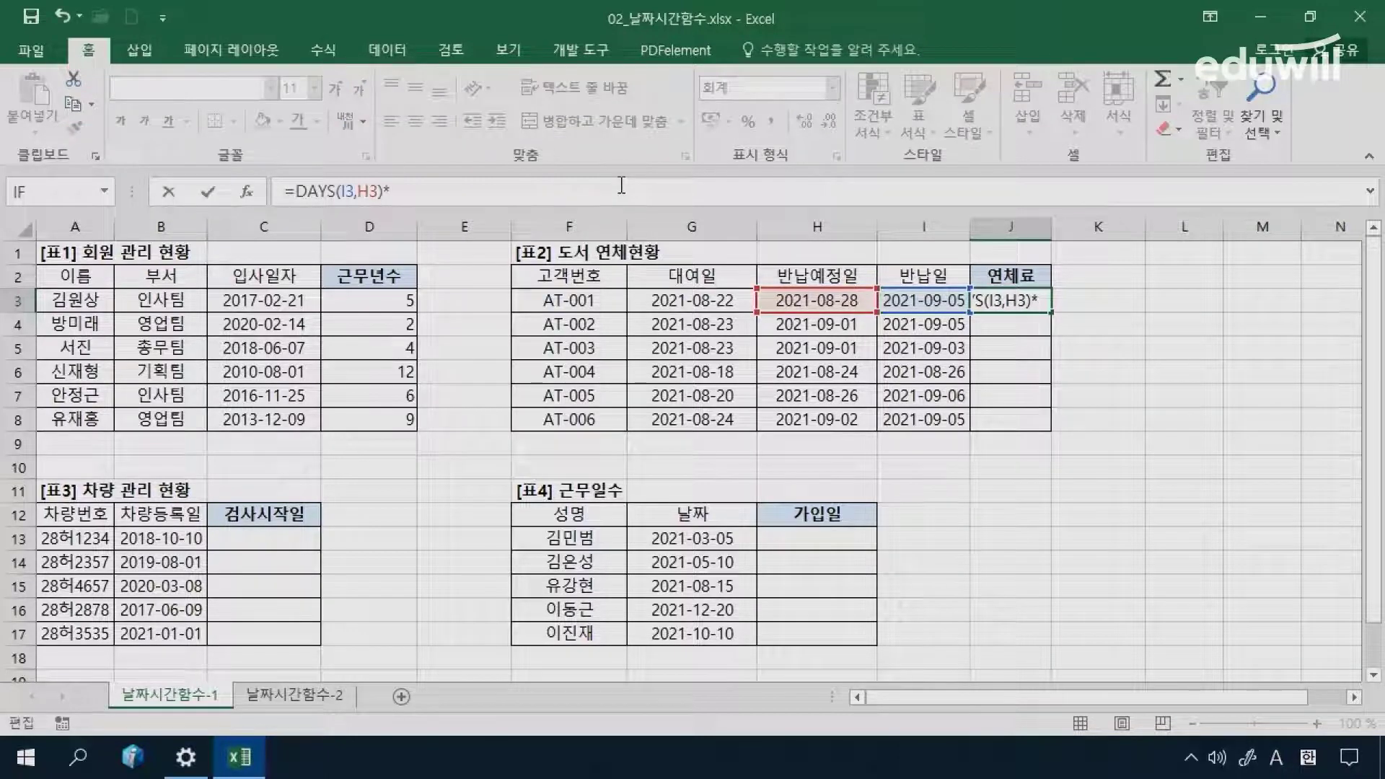
{"action": "type", "text": "1000"}
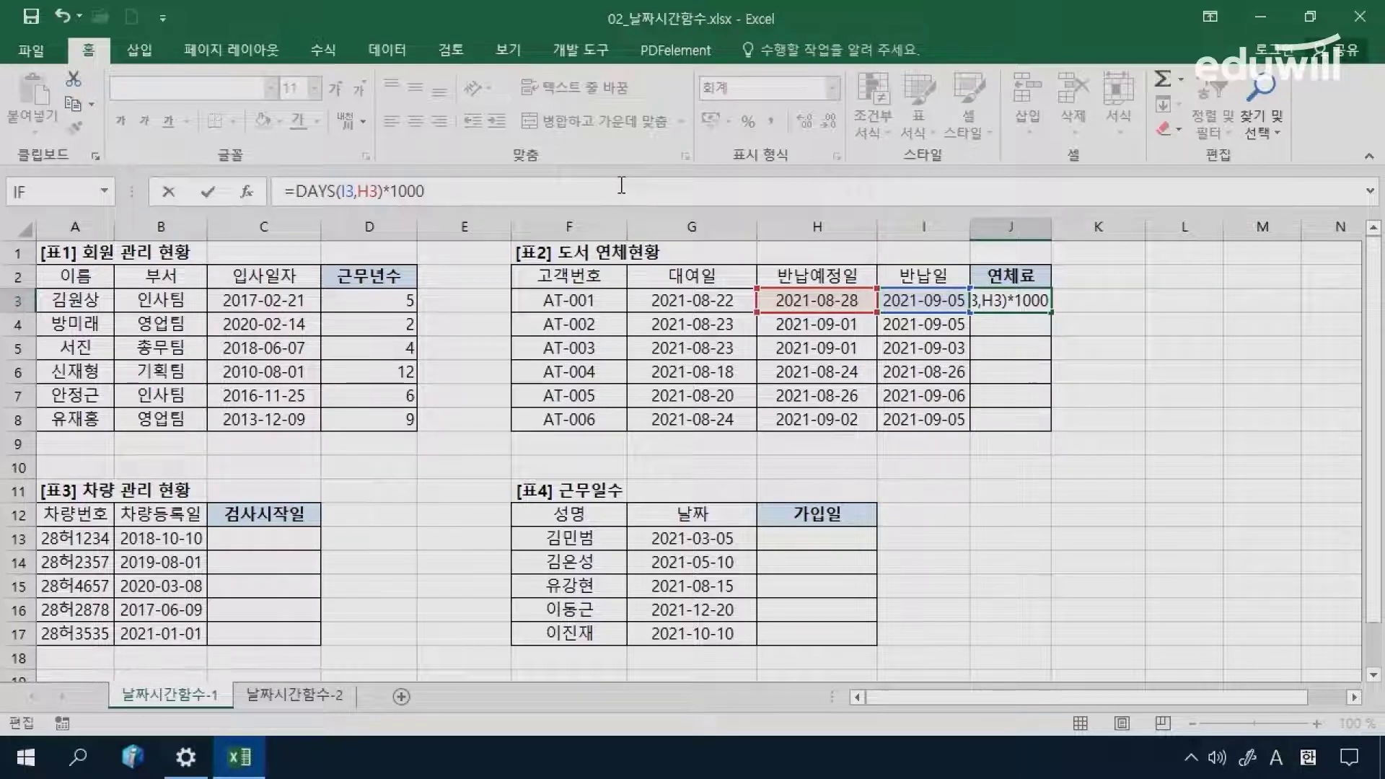
{"action": "key", "text": "Return"}
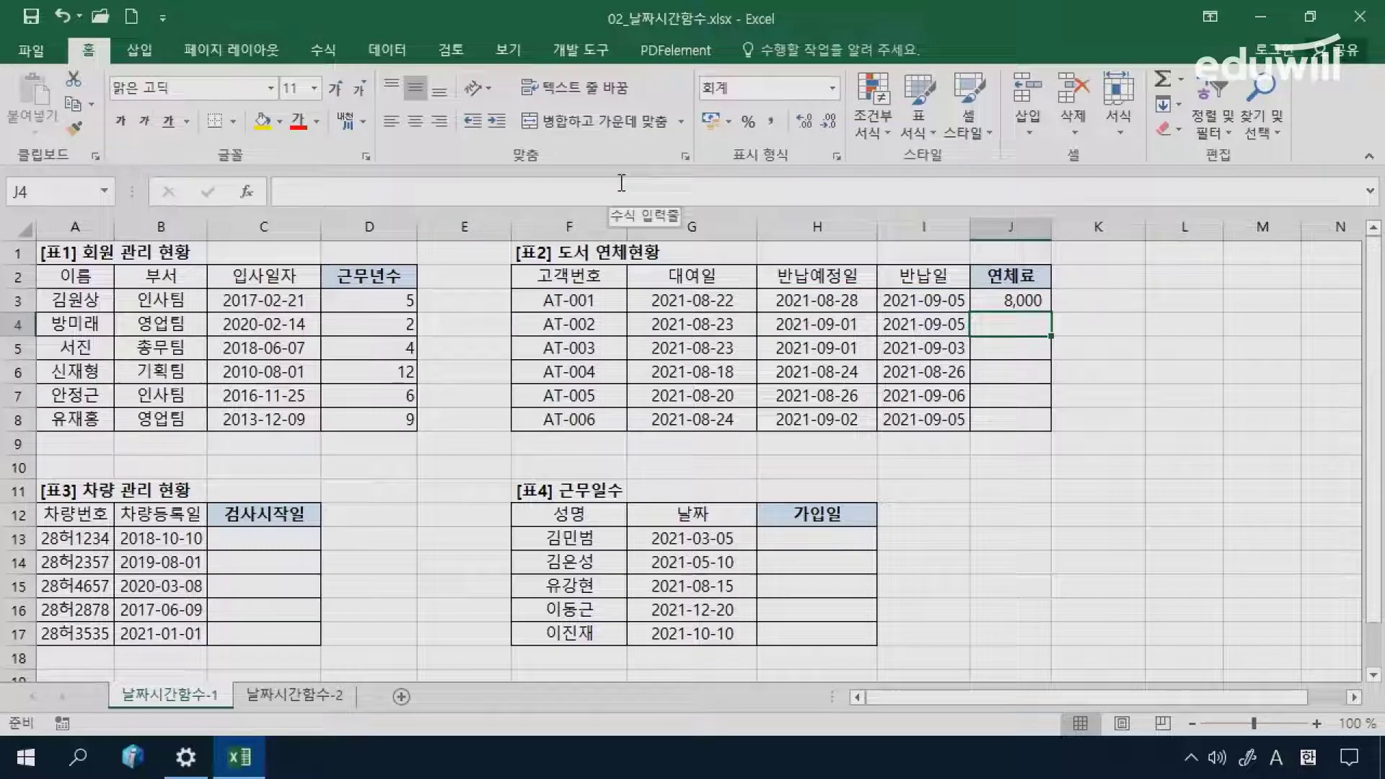
{"action": "left_click", "coordinate": [988, 299]}
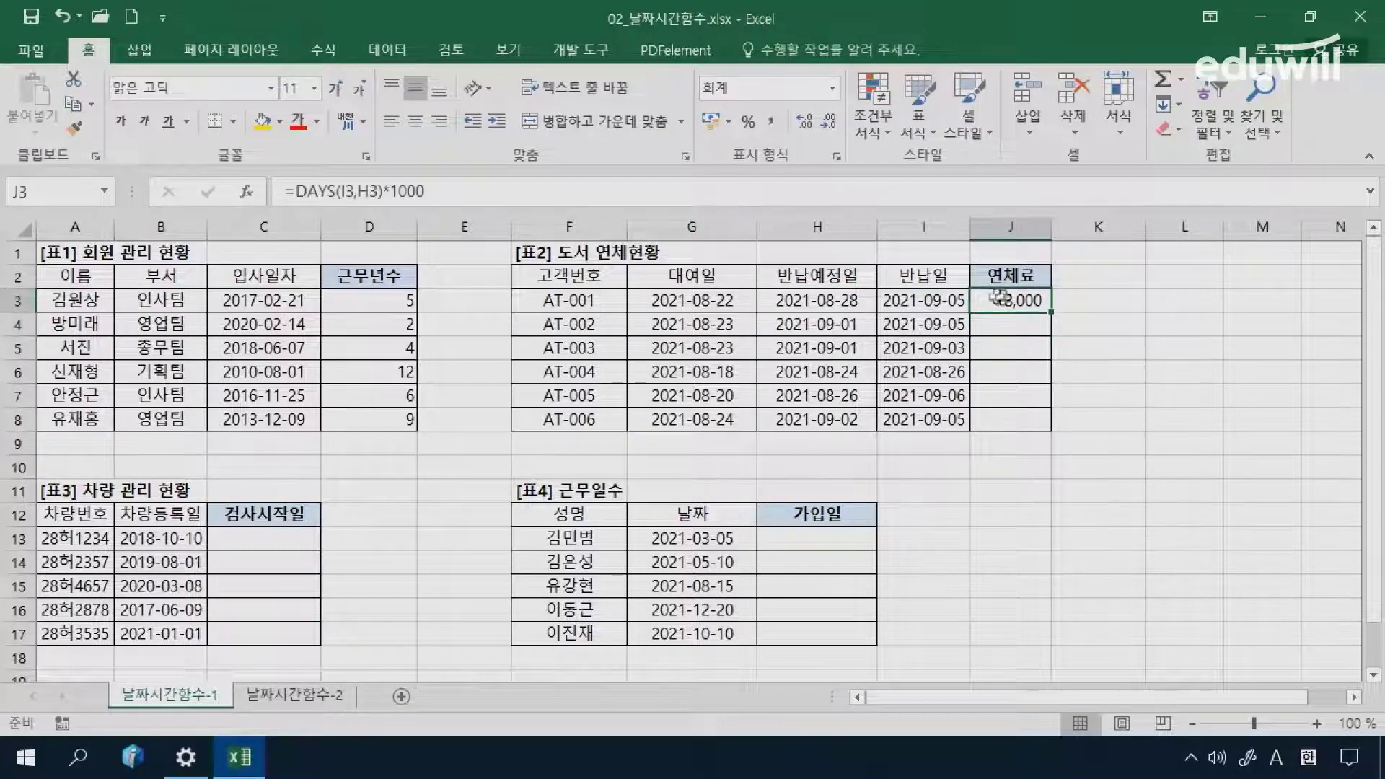
{"action": "double_click", "coordinate": [1051, 312]}
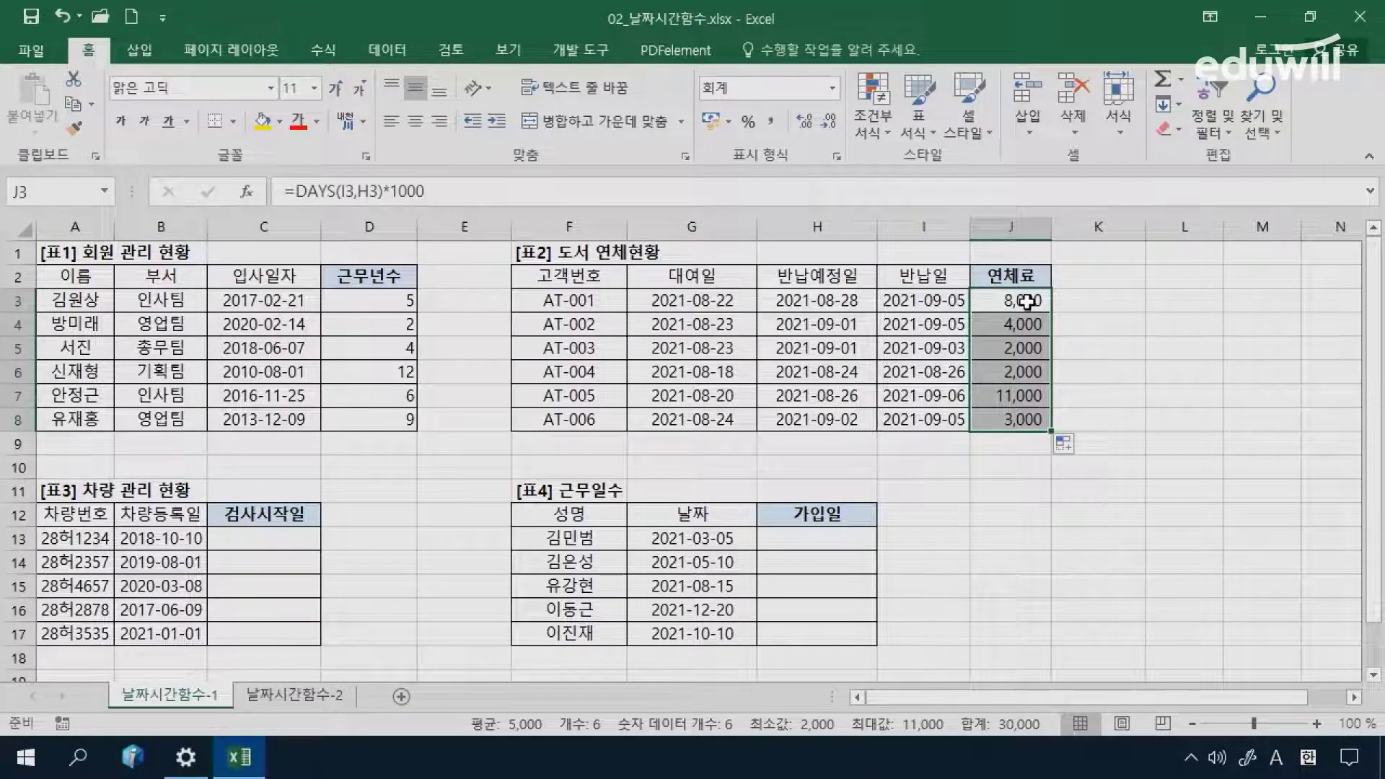
{"action": "left_click", "coordinate": [1027, 301]}
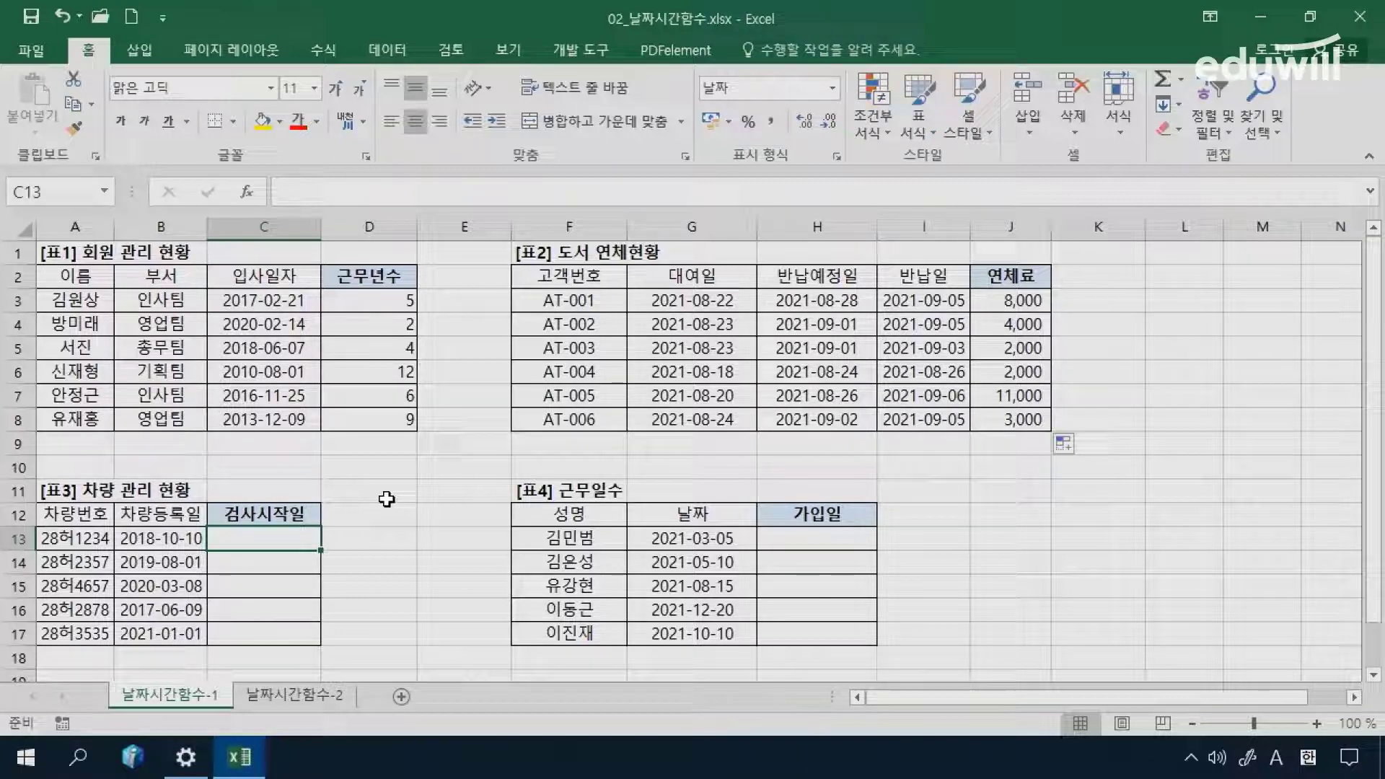
Step: Enter the formula =EDATE(B13,24) in cell C13 of the 검사시작일 column
{"action": "type", "text": "="}
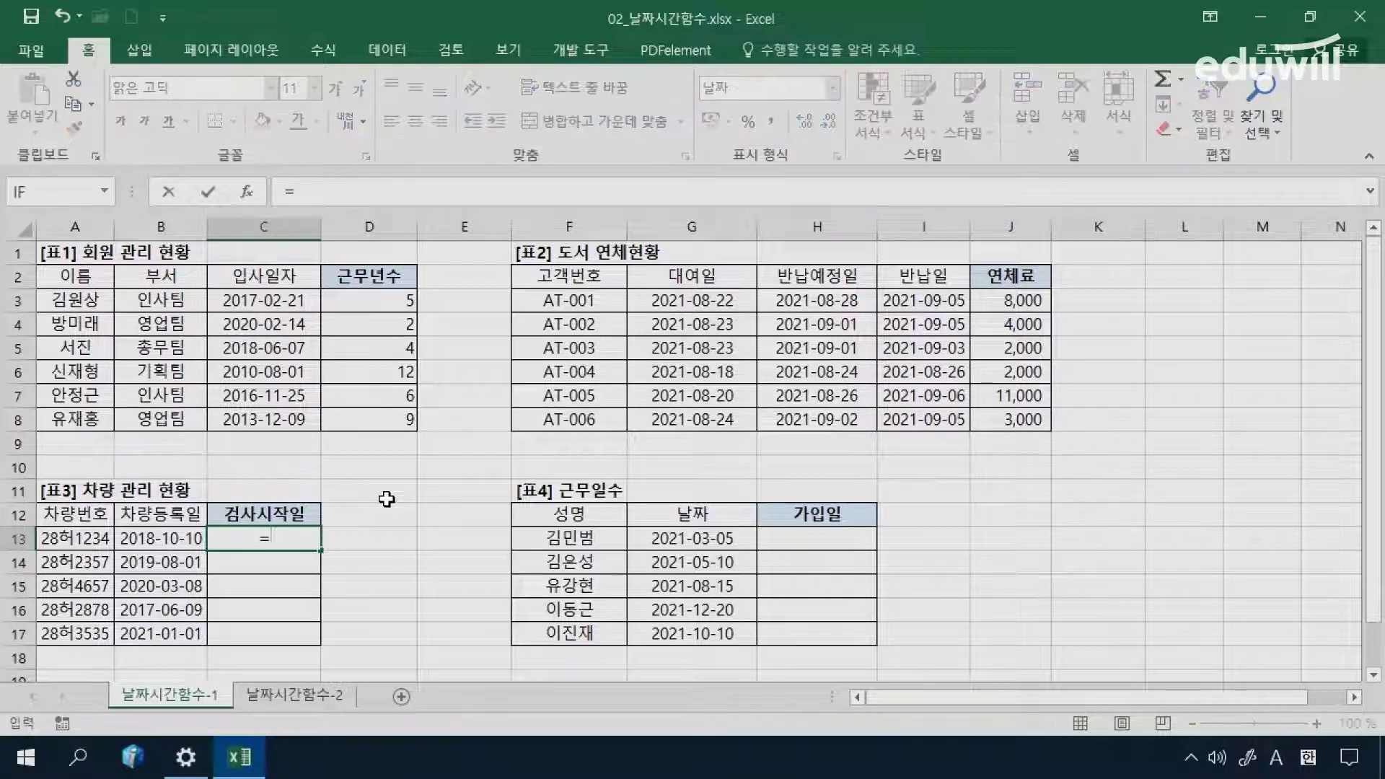
{"action": "type", "text": "ed"}
{"action": "key", "text": "BackSpace"}
{"action": "type", "text": "ed"}
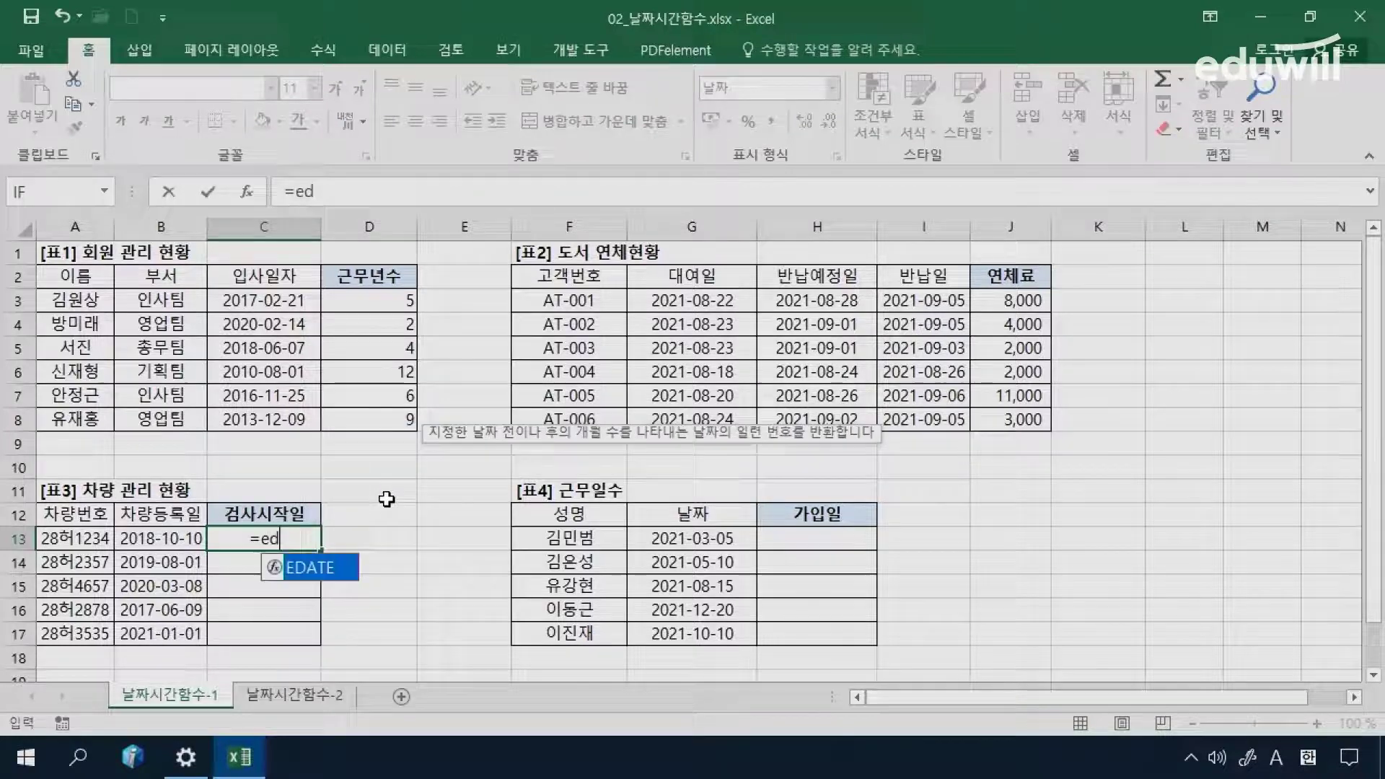
{"action": "key", "text": "Tab"}
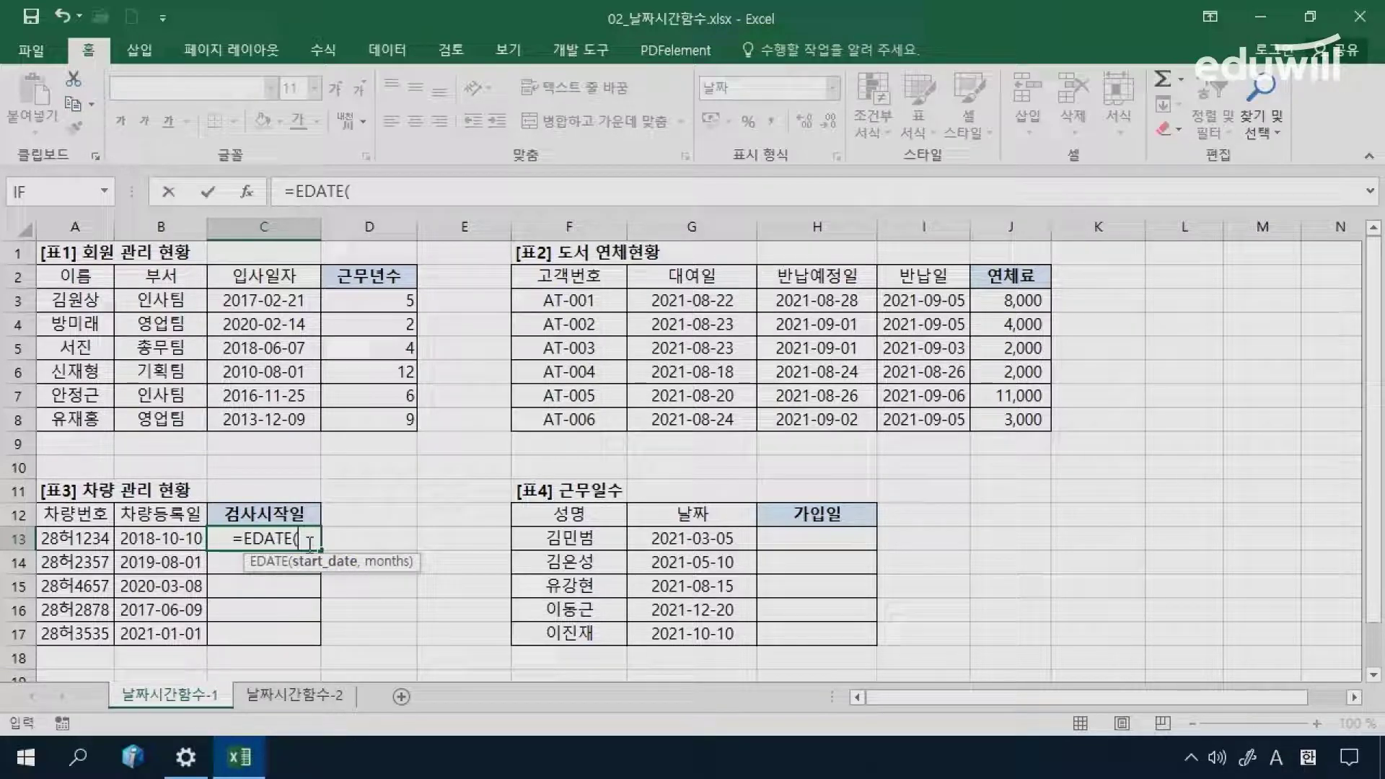
{"action": "left_click", "coordinate": [173, 537]}
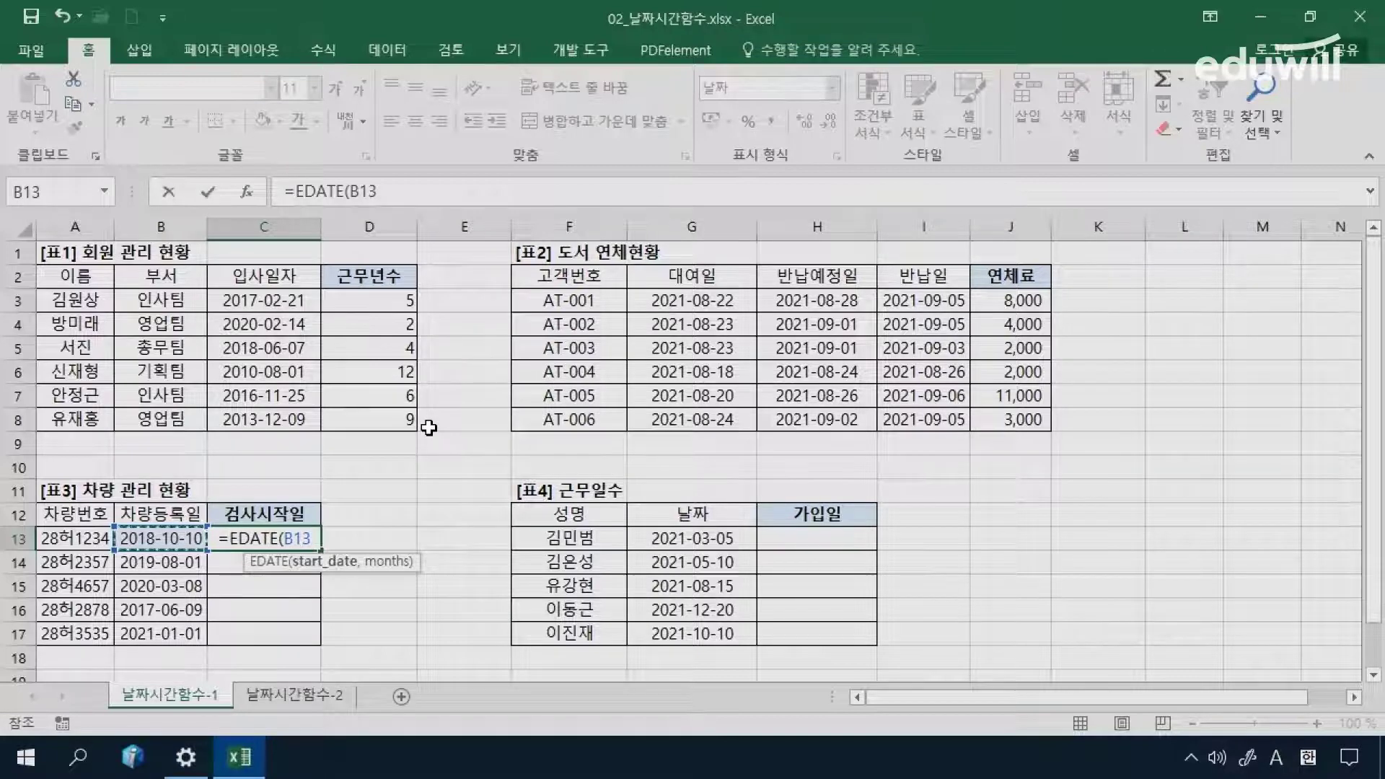
{"action": "type", "text": ","}
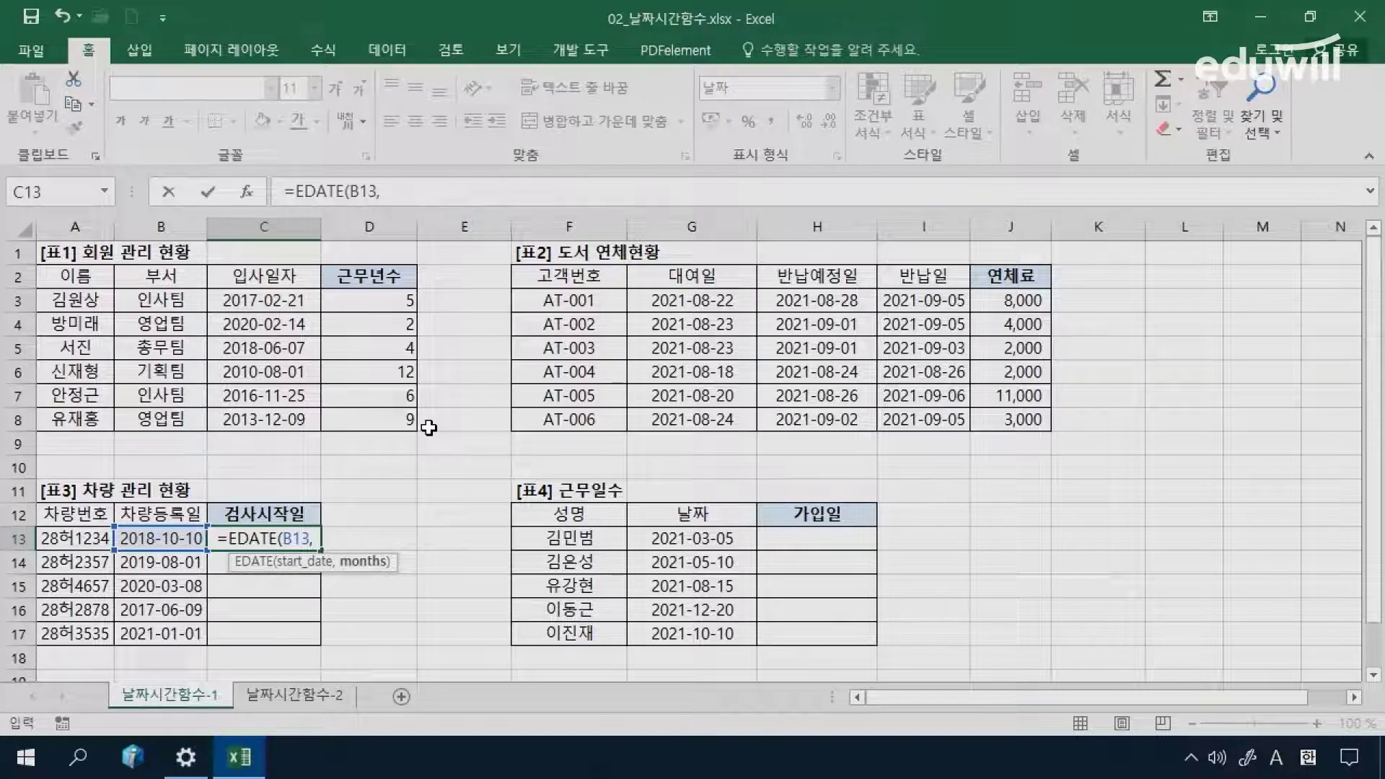
{"action": "type", "text": "24"}
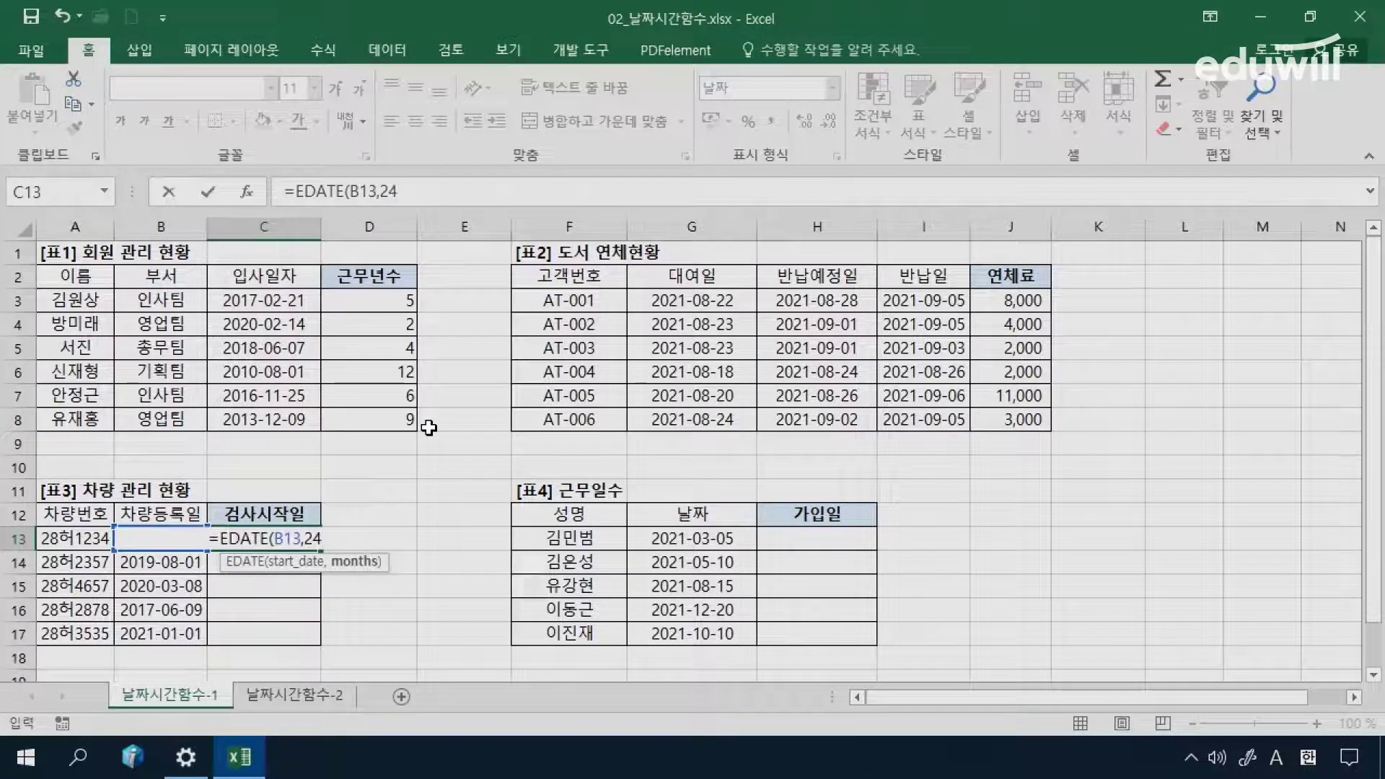
{"action": "type", "text": ")"}
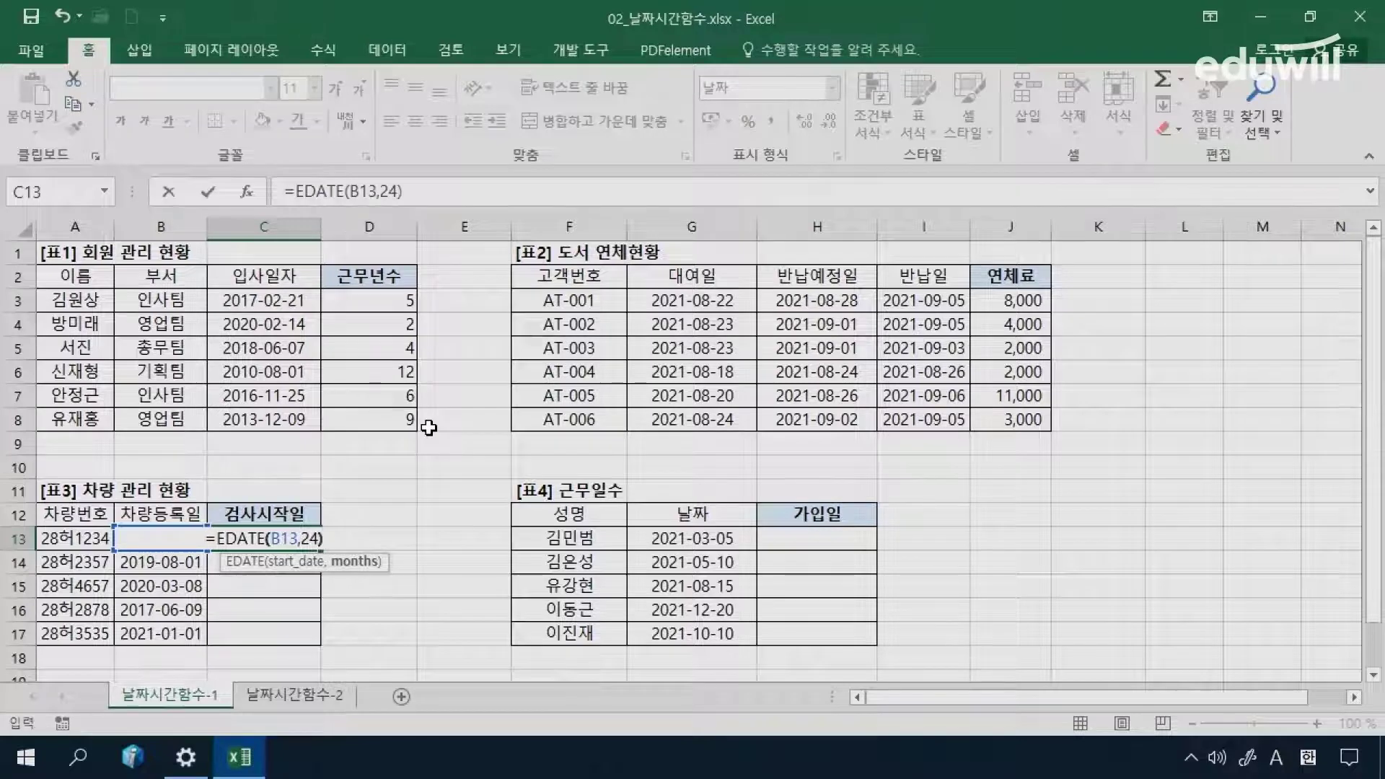
{"action": "key", "text": "Return"}
{"action": "key", "text": "Up"}
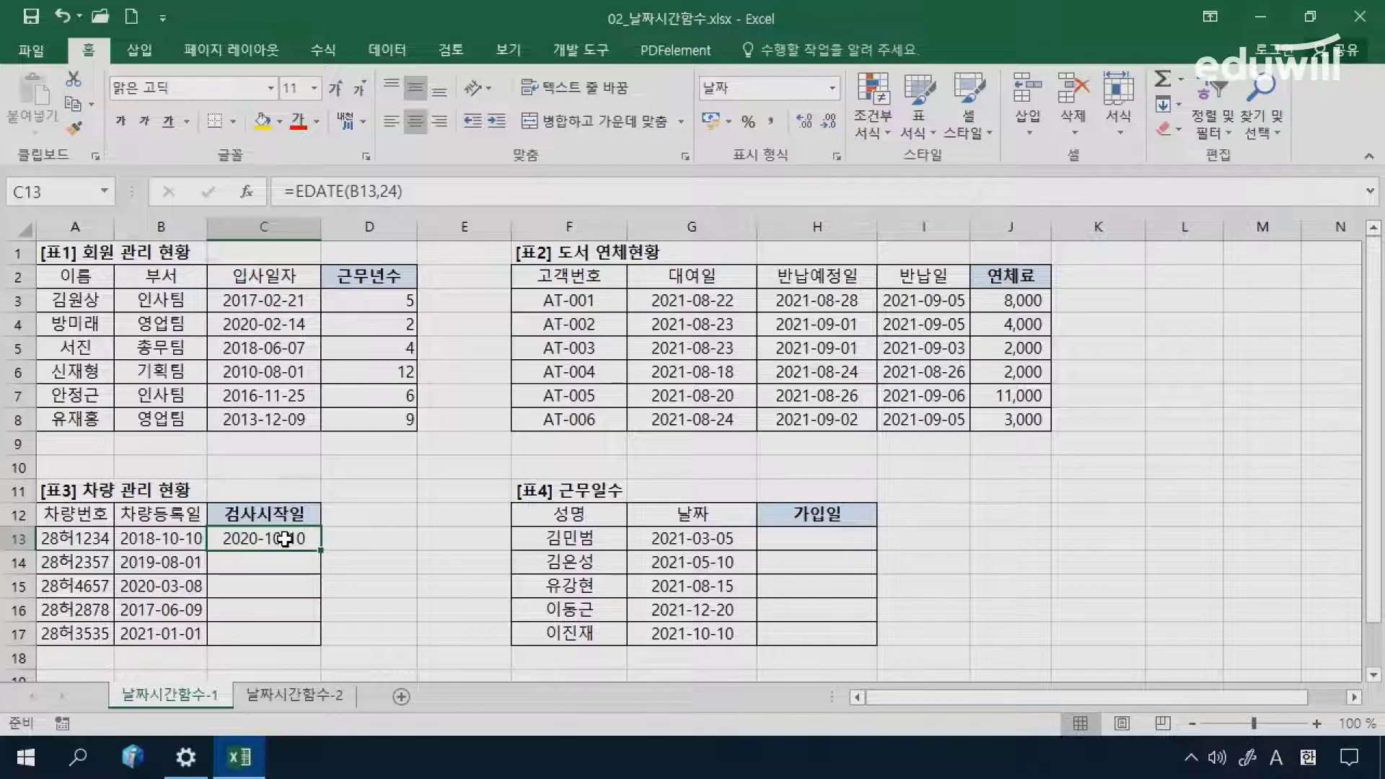
Step: Enter the formula =EOMONTH(B13,24) in cell D13, beside the 검사시작일 column
{"action": "left_click", "coordinate": [392, 539]}
{"action": "type", "text": "="}
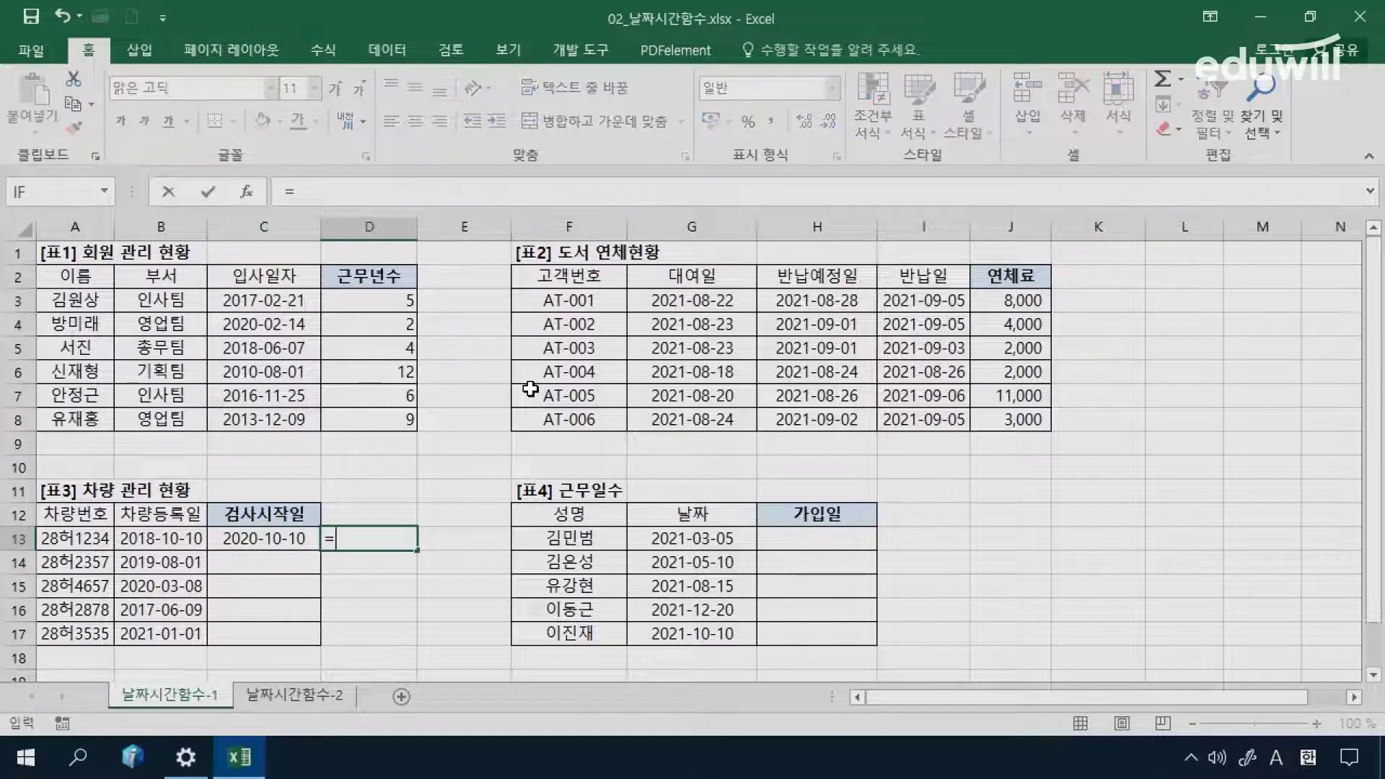
{"action": "type", "text": "ed"}
{"action": "key", "text": "BackSpace"}
{"action": "type", "text": "om"}
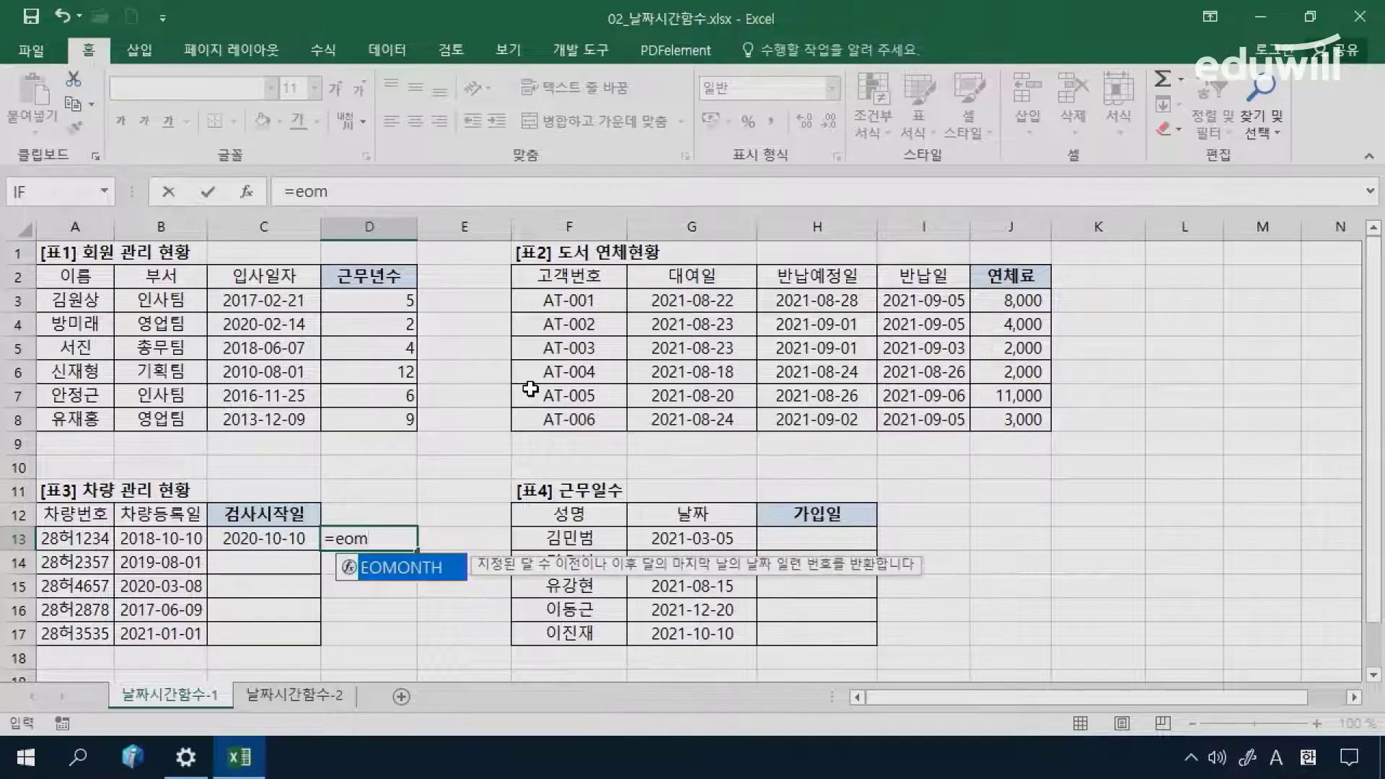
{"action": "key", "text": "Tab"}
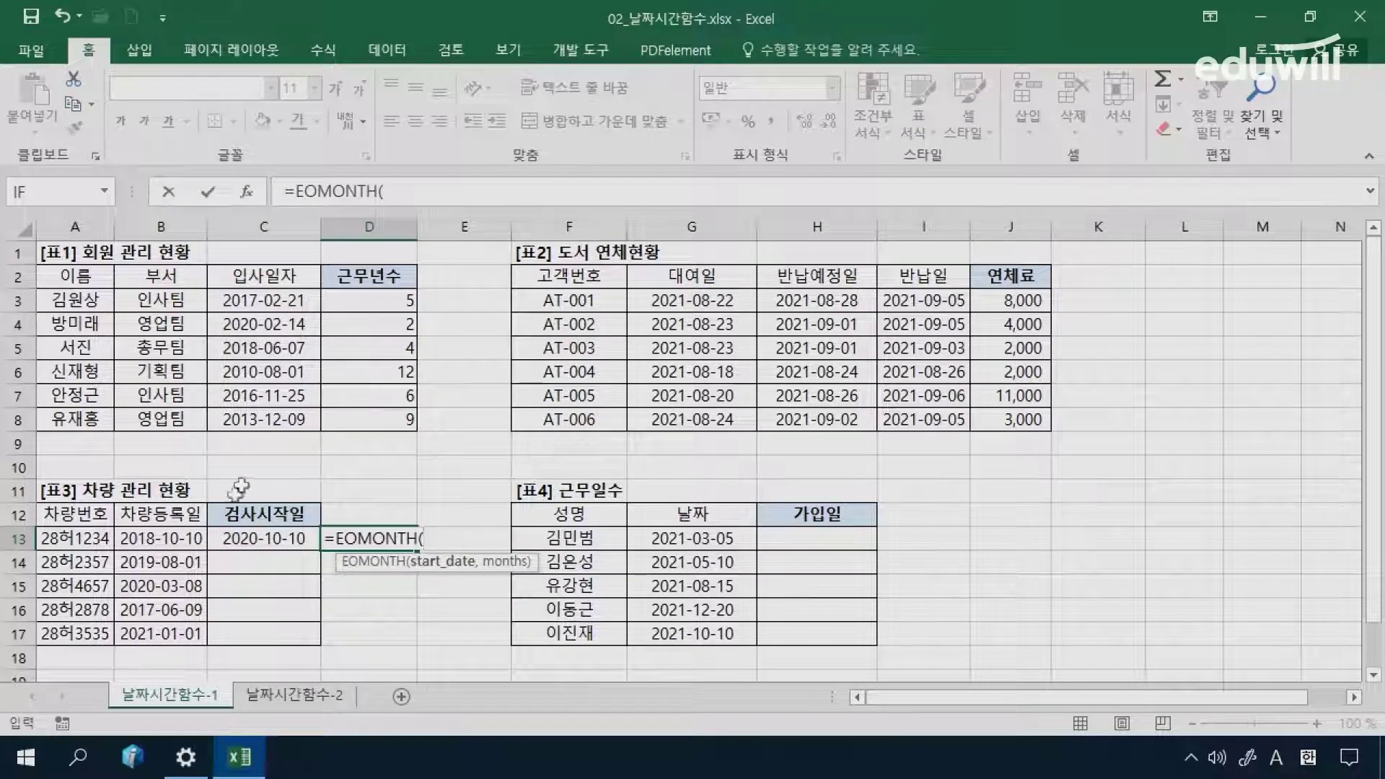
{"action": "left_click", "coordinate": [189, 536]}
{"action": "type", "text": ","}
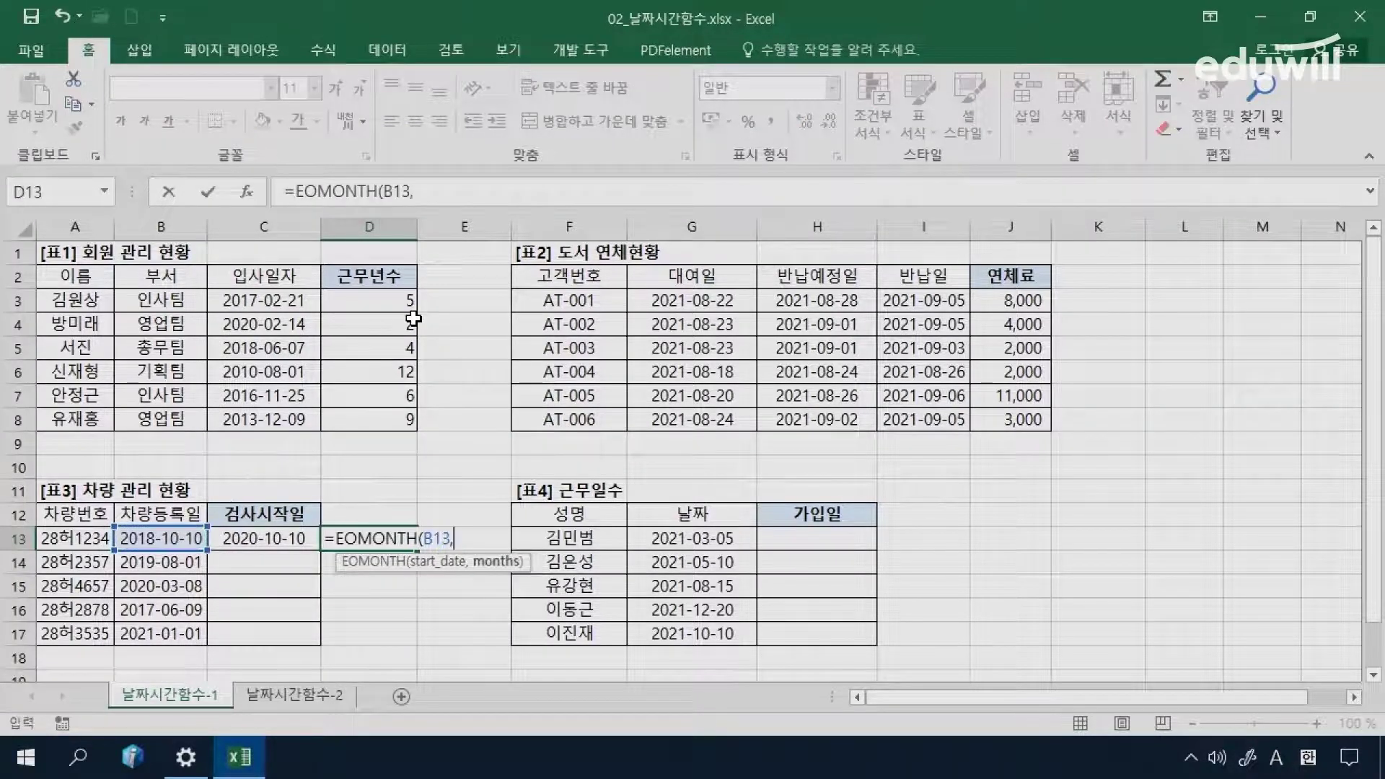
{"action": "type", "text": "24)"}
{"action": "key", "text": "Return"}
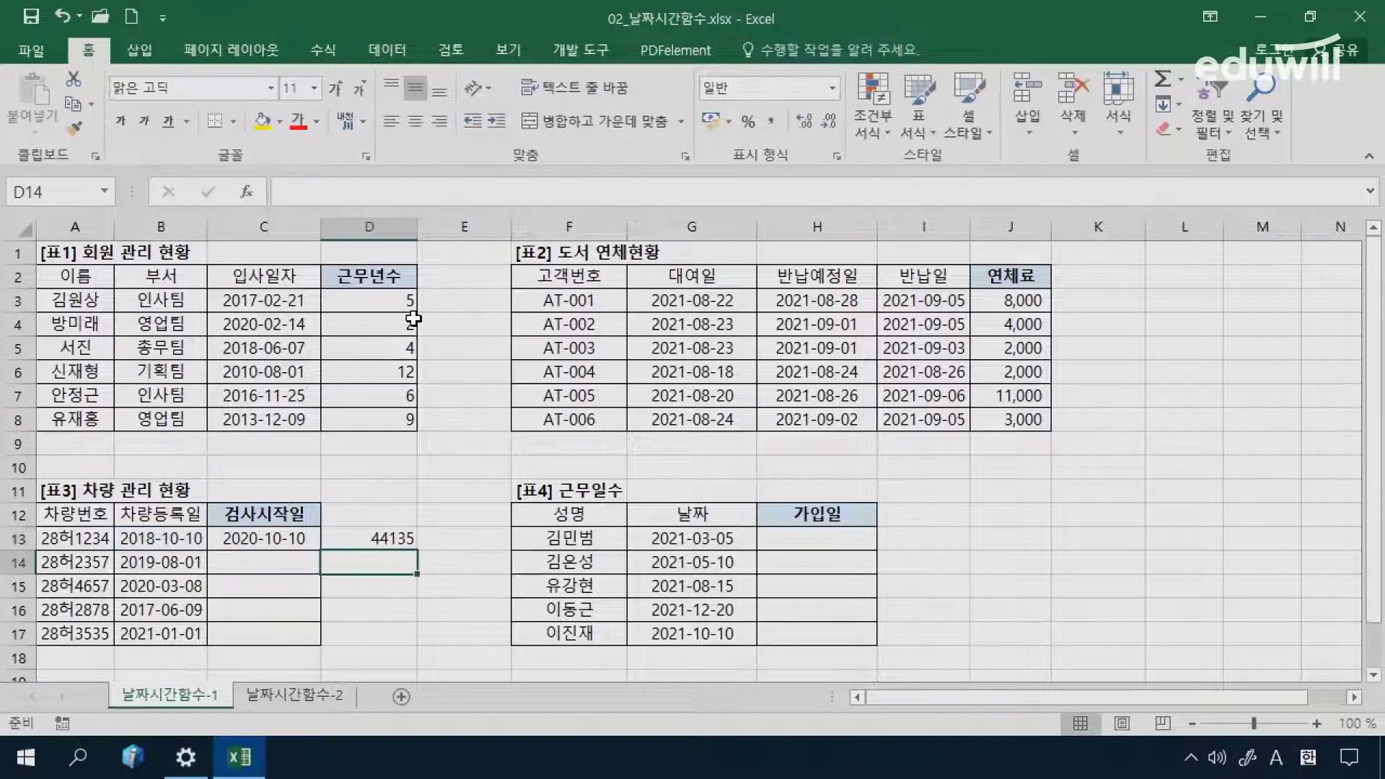
Step: Set the number format of D13 to a date (날짜), and clear the cell's contents
{"action": "key", "text": "Up"}
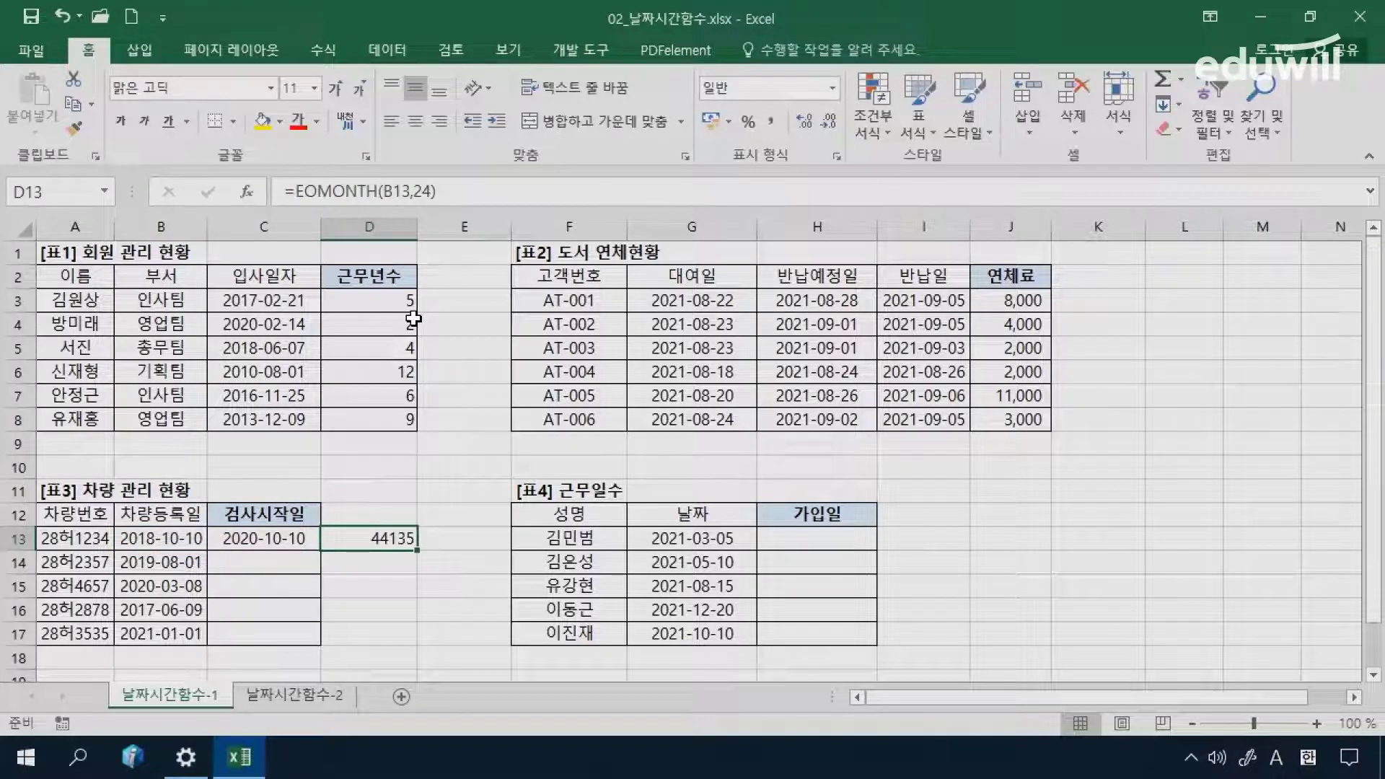
{"action": "left_click", "coordinate": [832, 89]}
{"action": "left_click", "coordinate": [815, 310]}
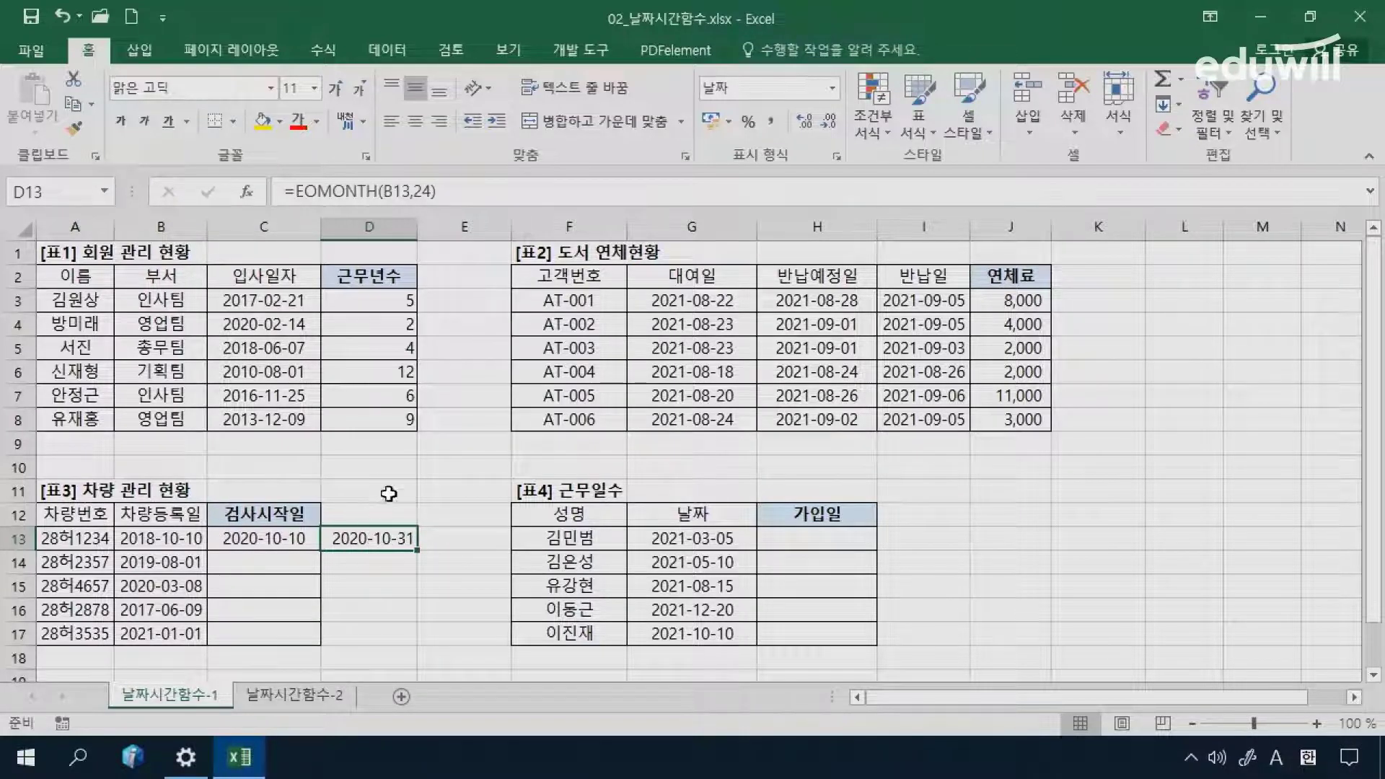
{"action": "key", "text": "Delete"}
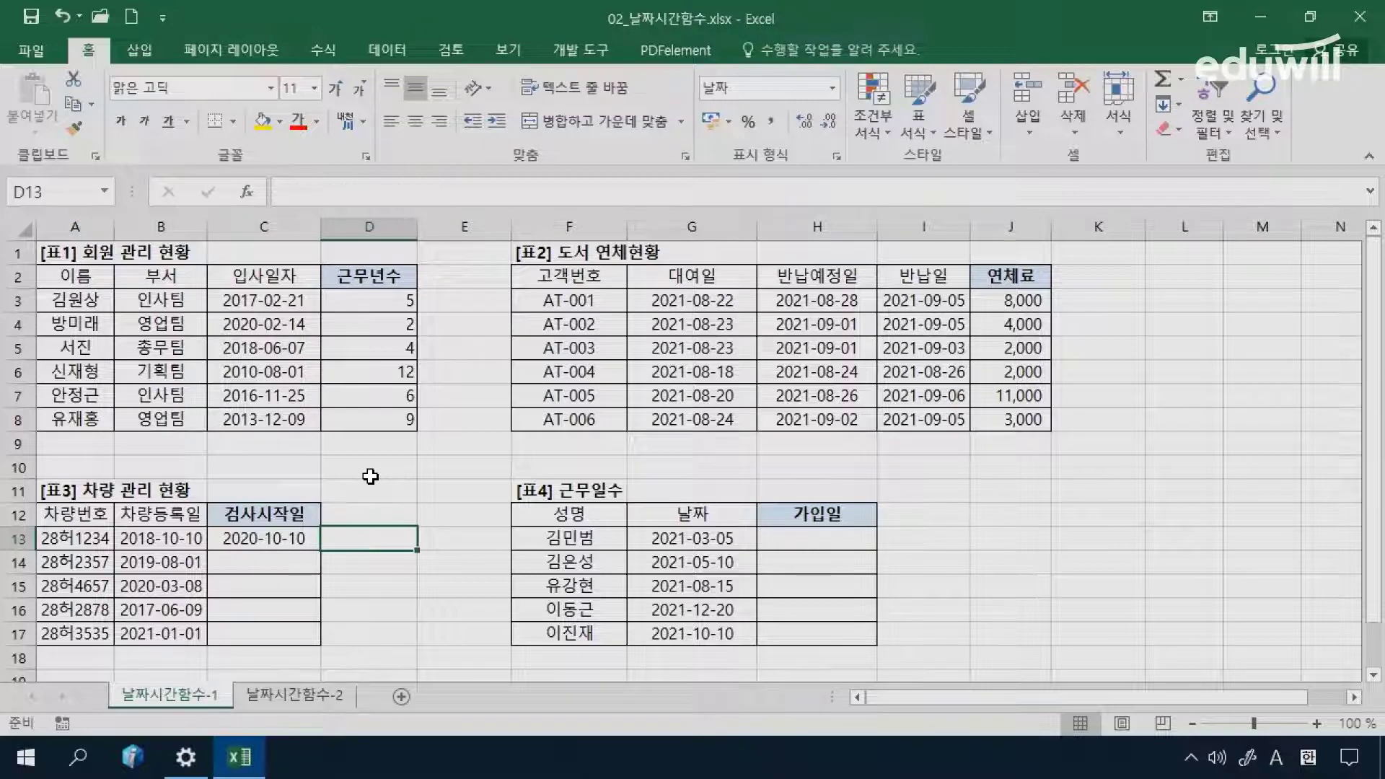
Step: Subtract 30 from the EDATE formula in C13 and fill it down the 검사시작일 column to C17
{"action": "left_click", "coordinate": [269, 536]}
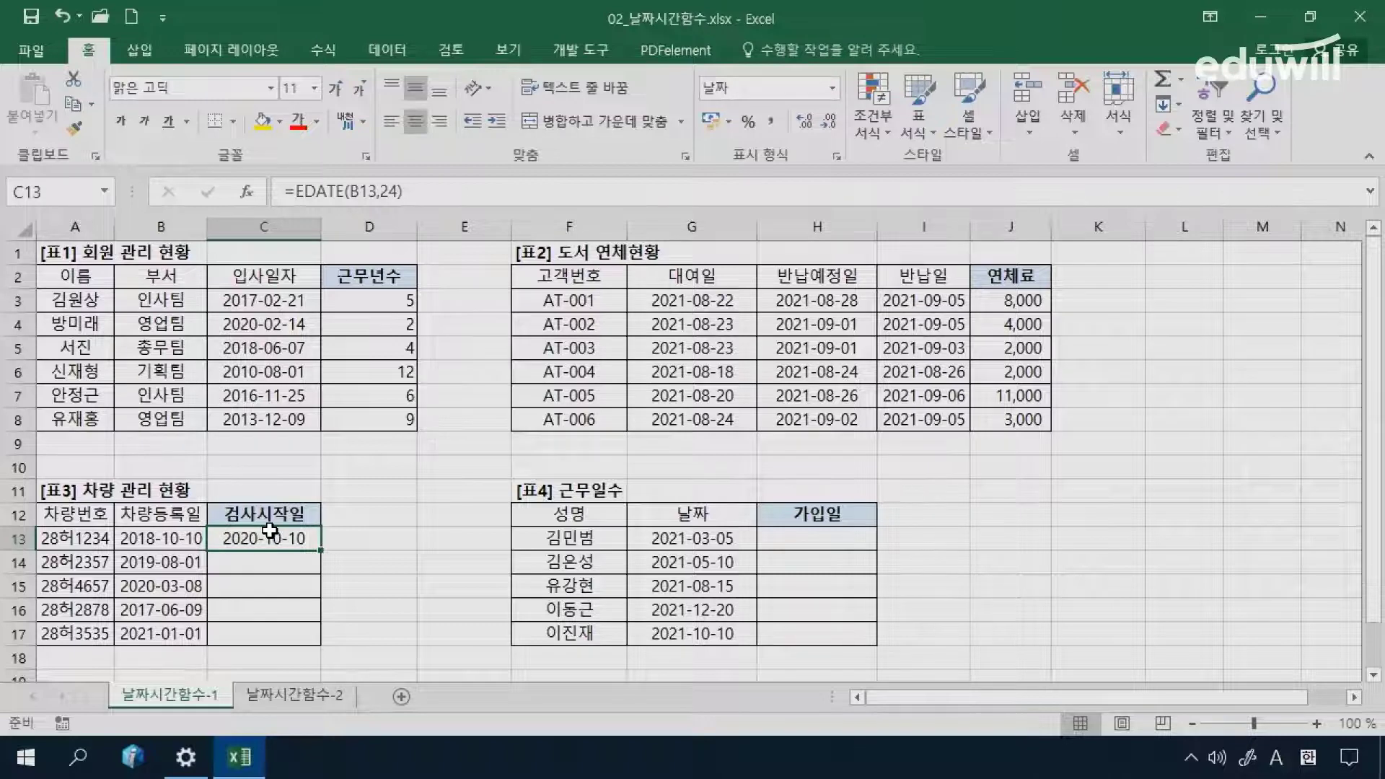
{"action": "left_click", "coordinate": [453, 187]}
{"action": "type", "text": "-"}
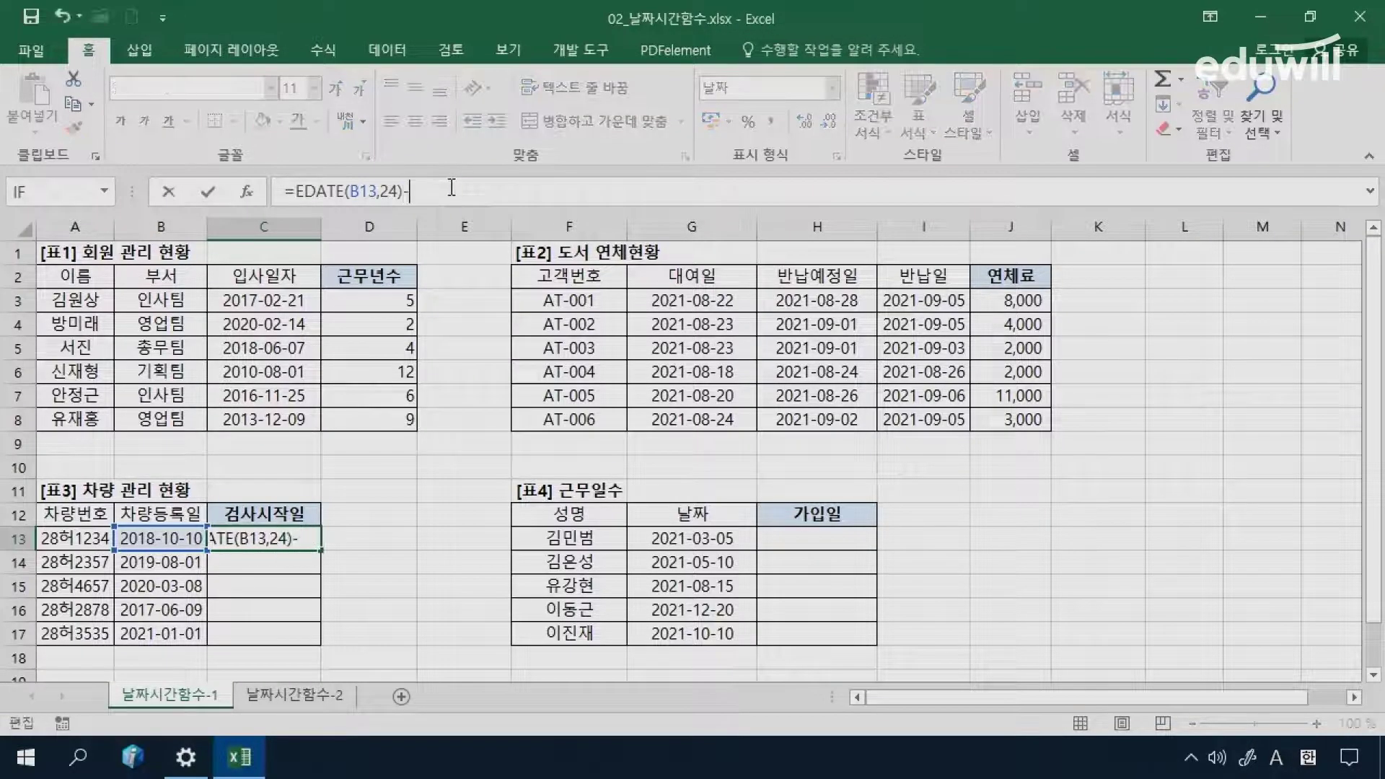
{"action": "type", "text": "30"}
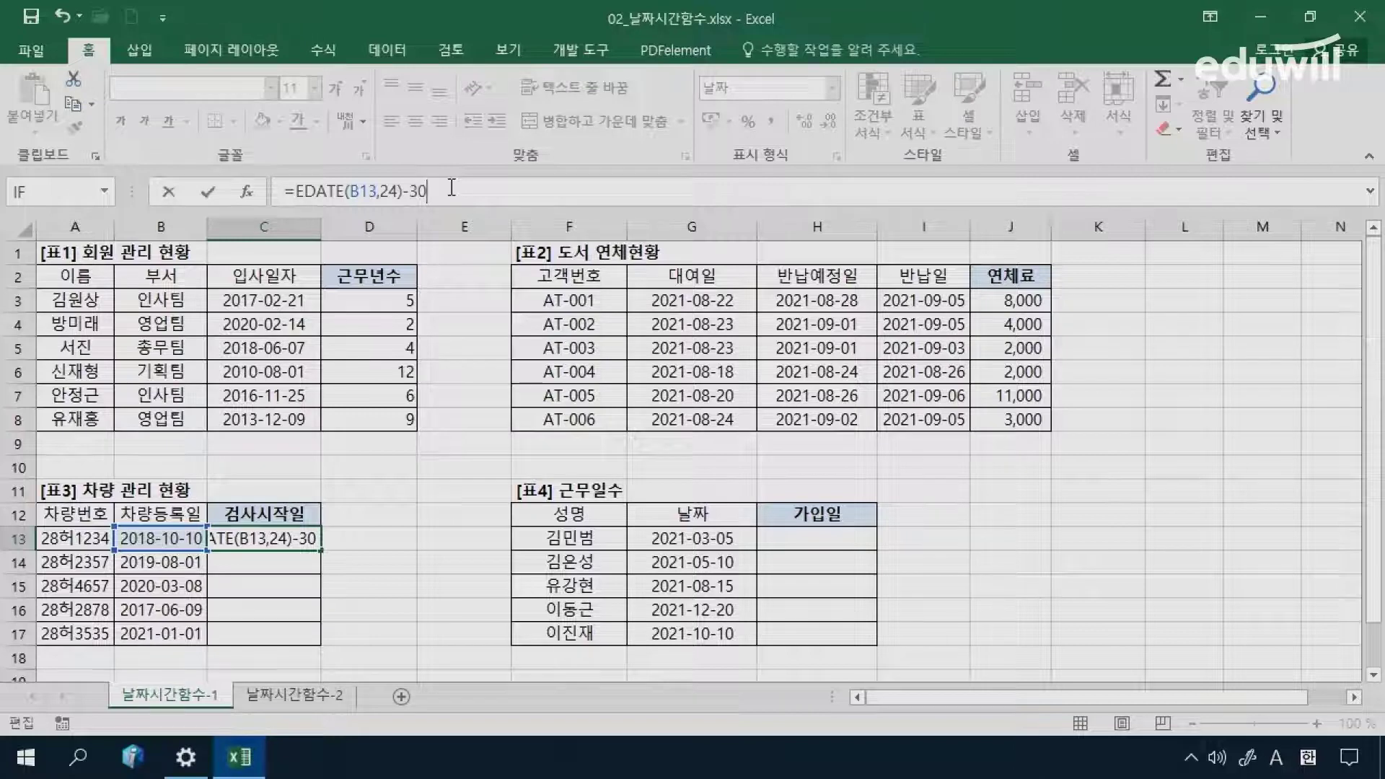
{"action": "key", "text": "Return"}
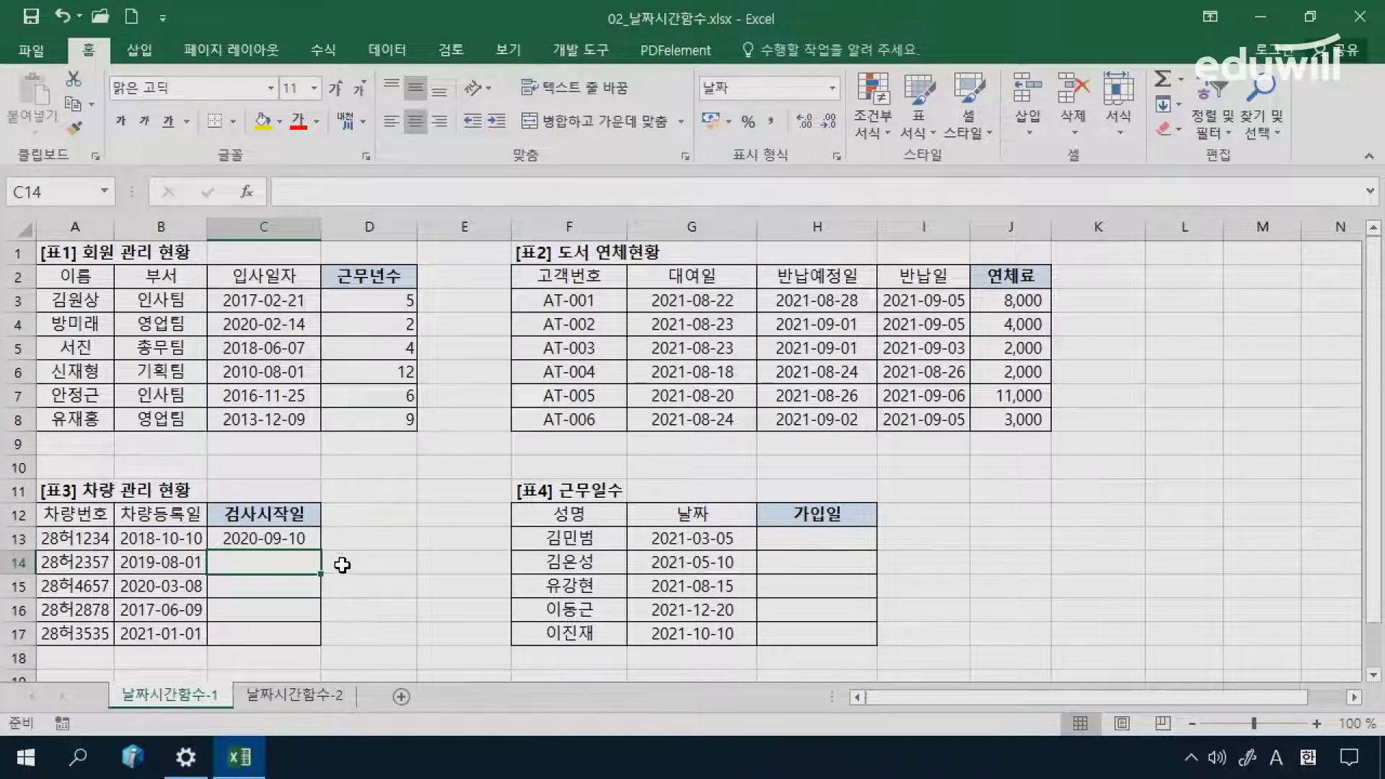
{"action": "left_click", "coordinate": [316, 542]}
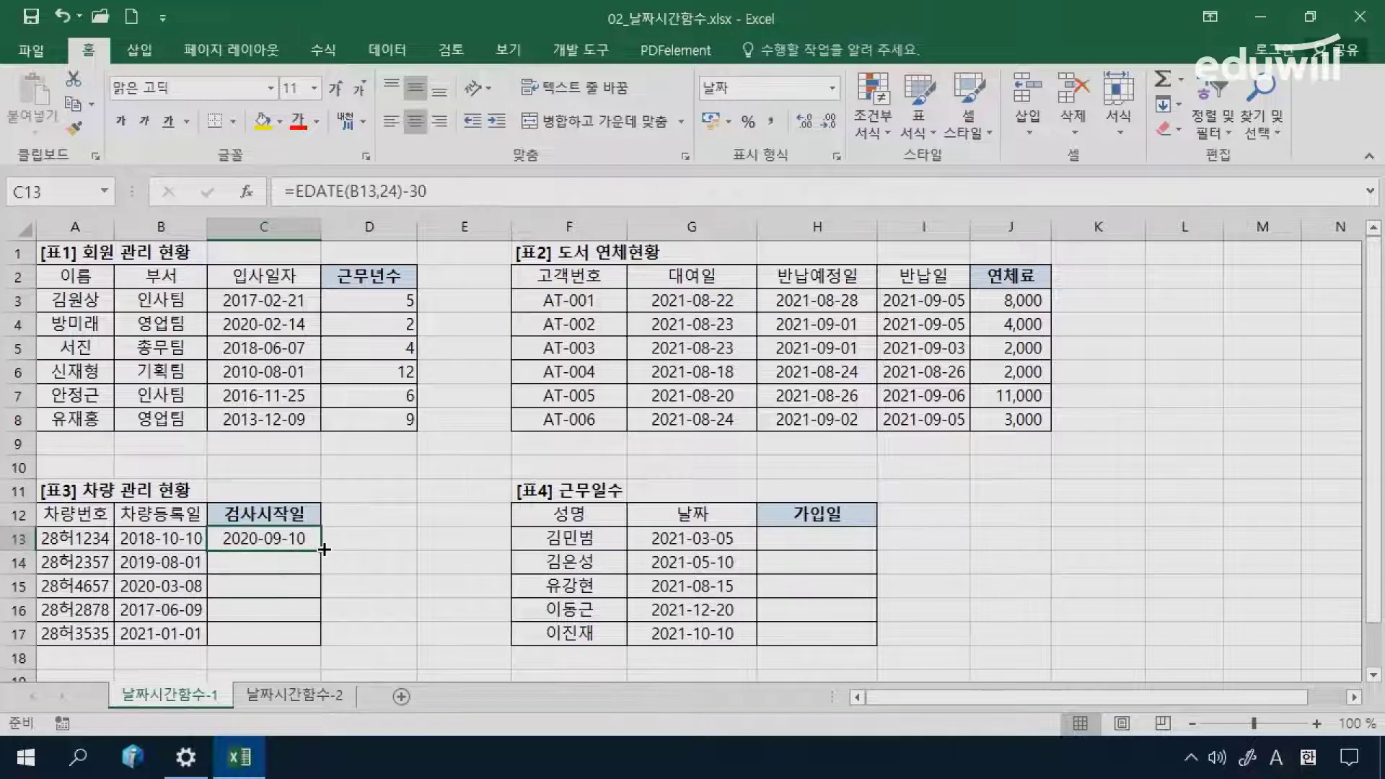
{"action": "double_click", "coordinate": [322, 550]}
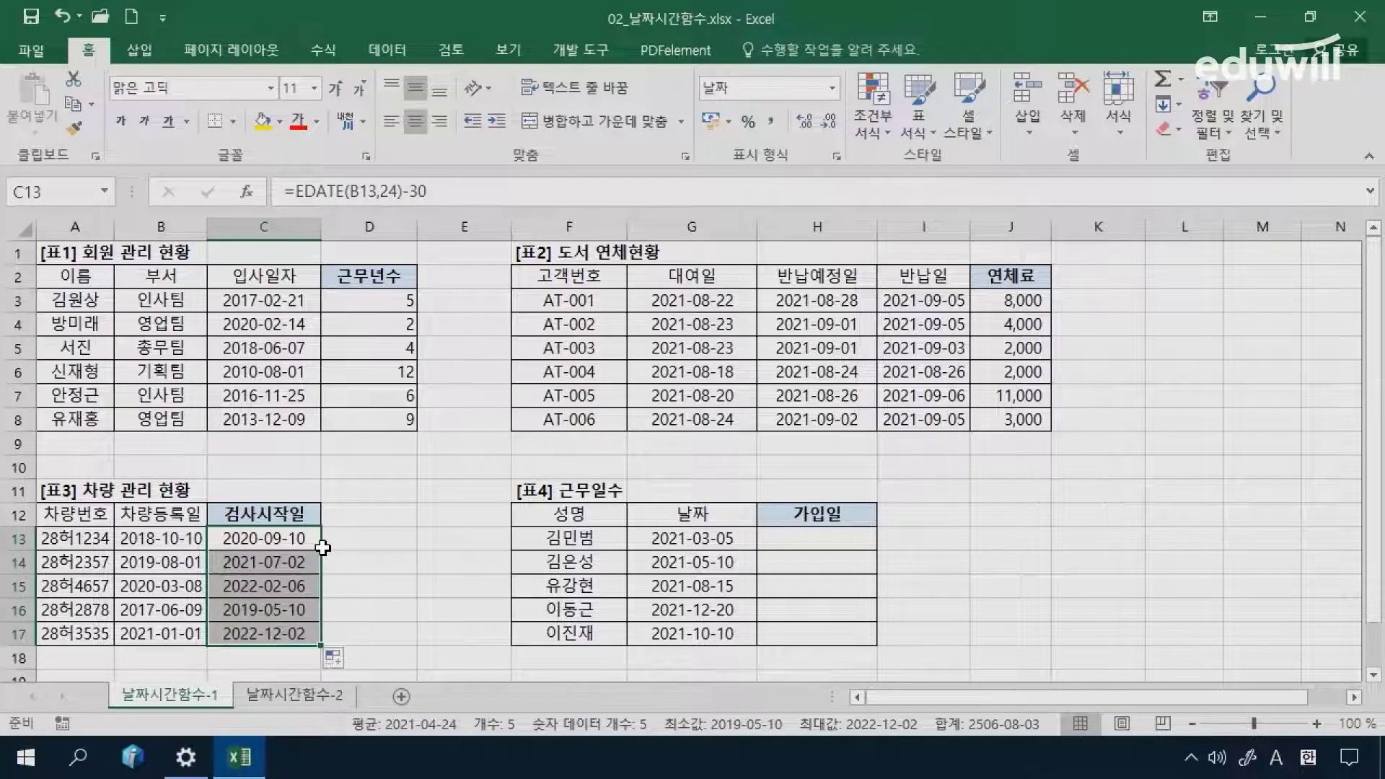
{"action": "left_click", "coordinate": [310, 539]}
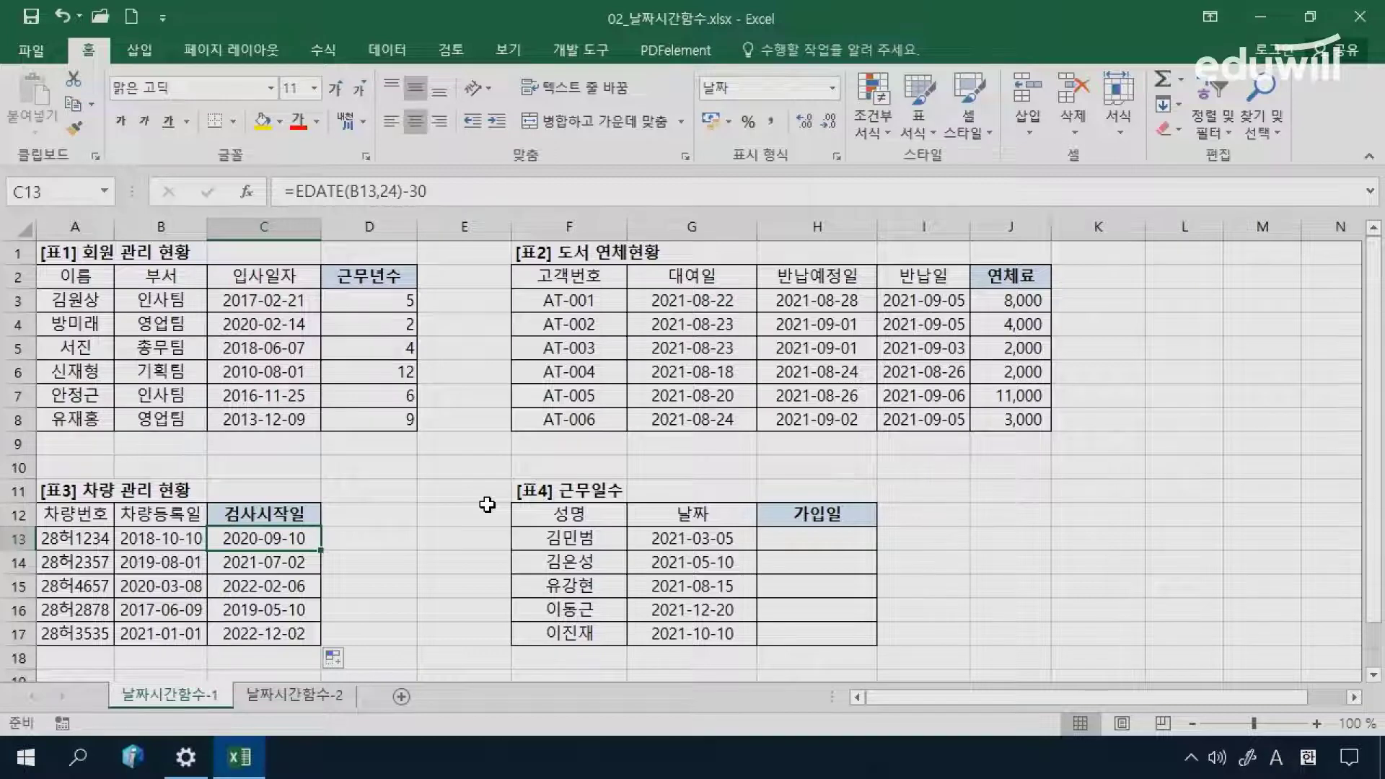
Step: Enter the formula =MONTH(G13) in cell H13 of the 가입일 column
{"action": "left_click", "coordinate": [789, 536]}
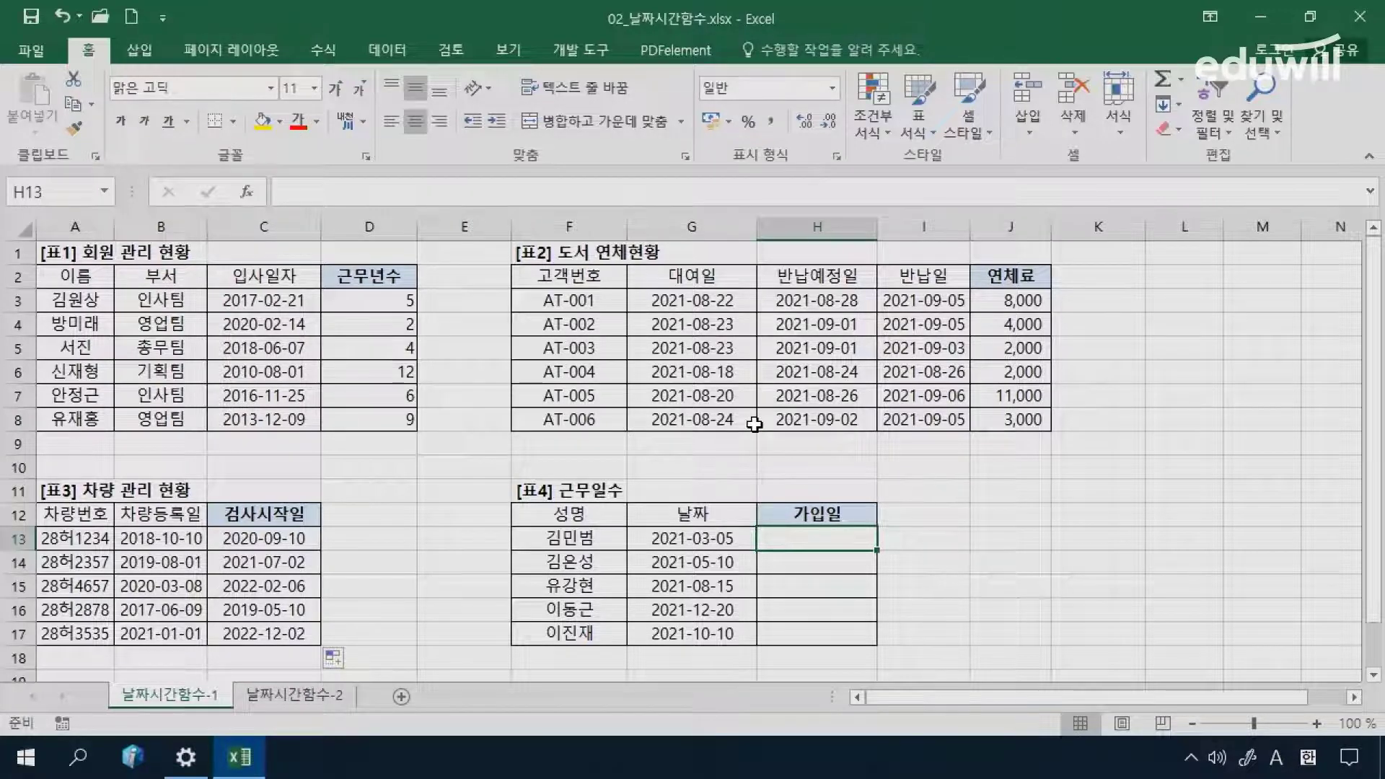
{"action": "type", "text": "=mo"}
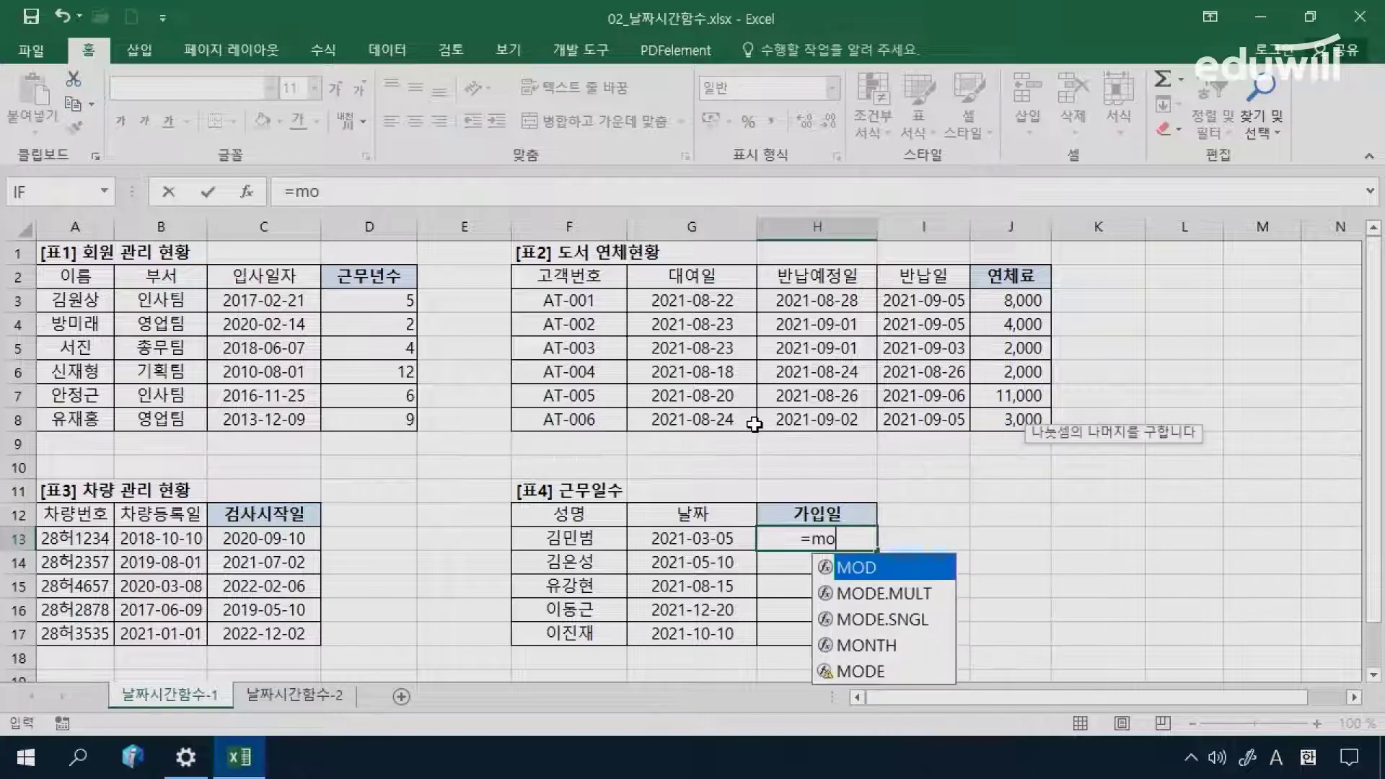
{"action": "type", "text": "n"}
{"action": "key", "text": "Tab"}
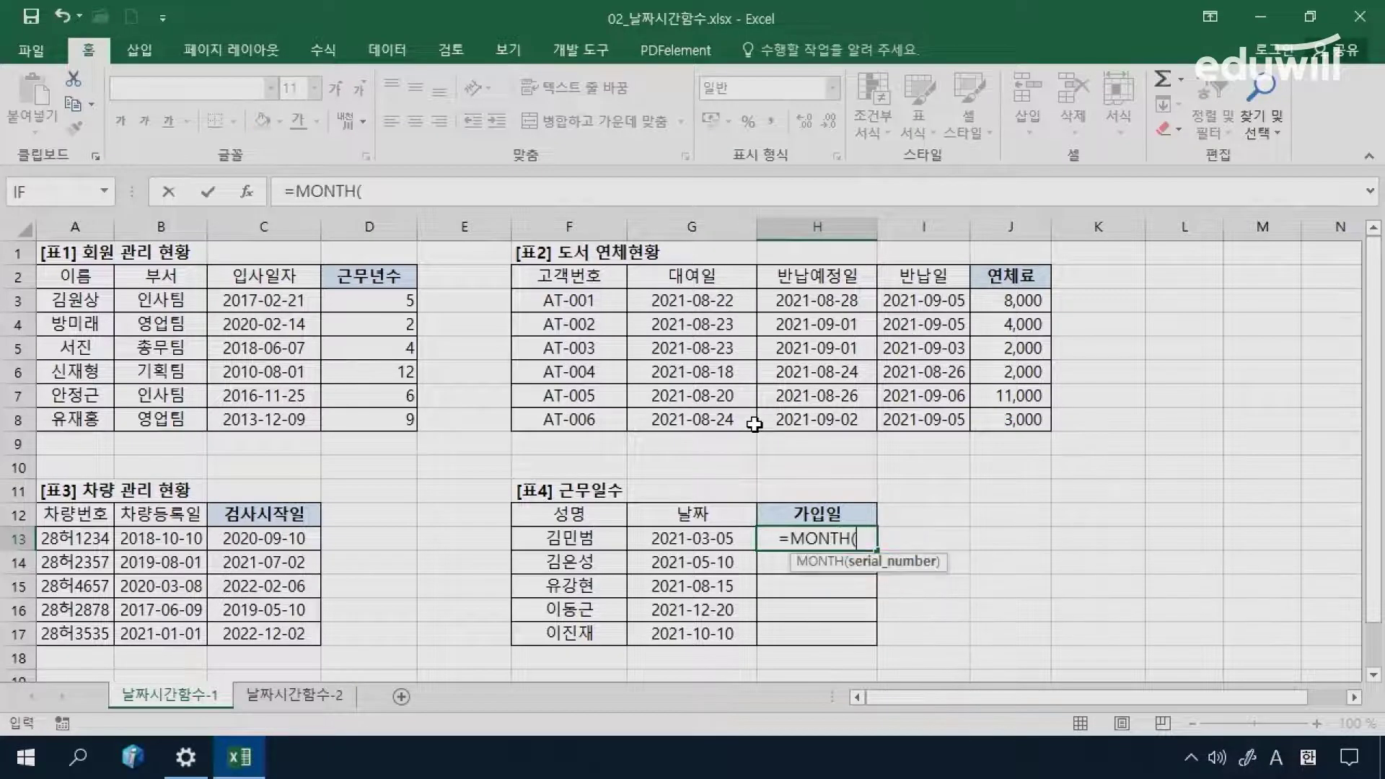
{"action": "left_click", "coordinate": [689, 538]}
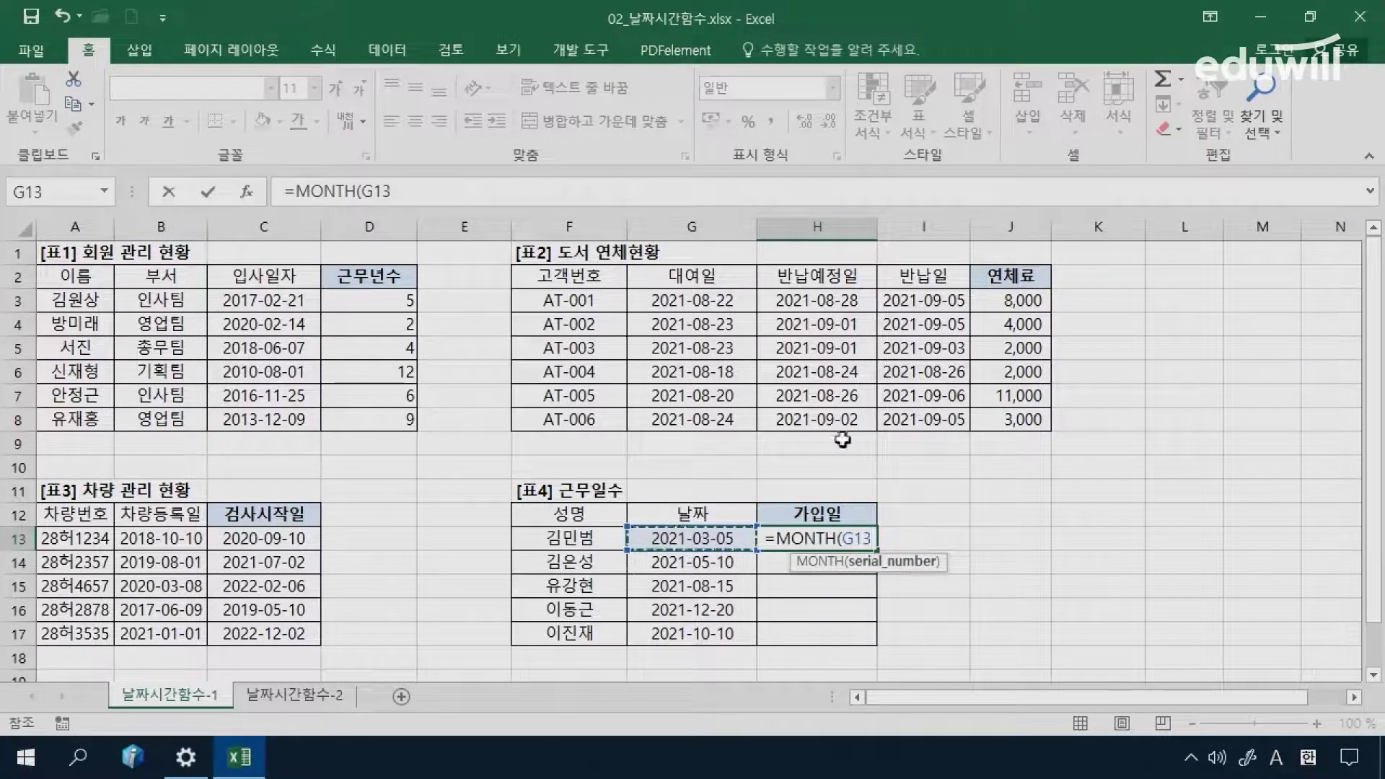
{"action": "type", "text": ")"}
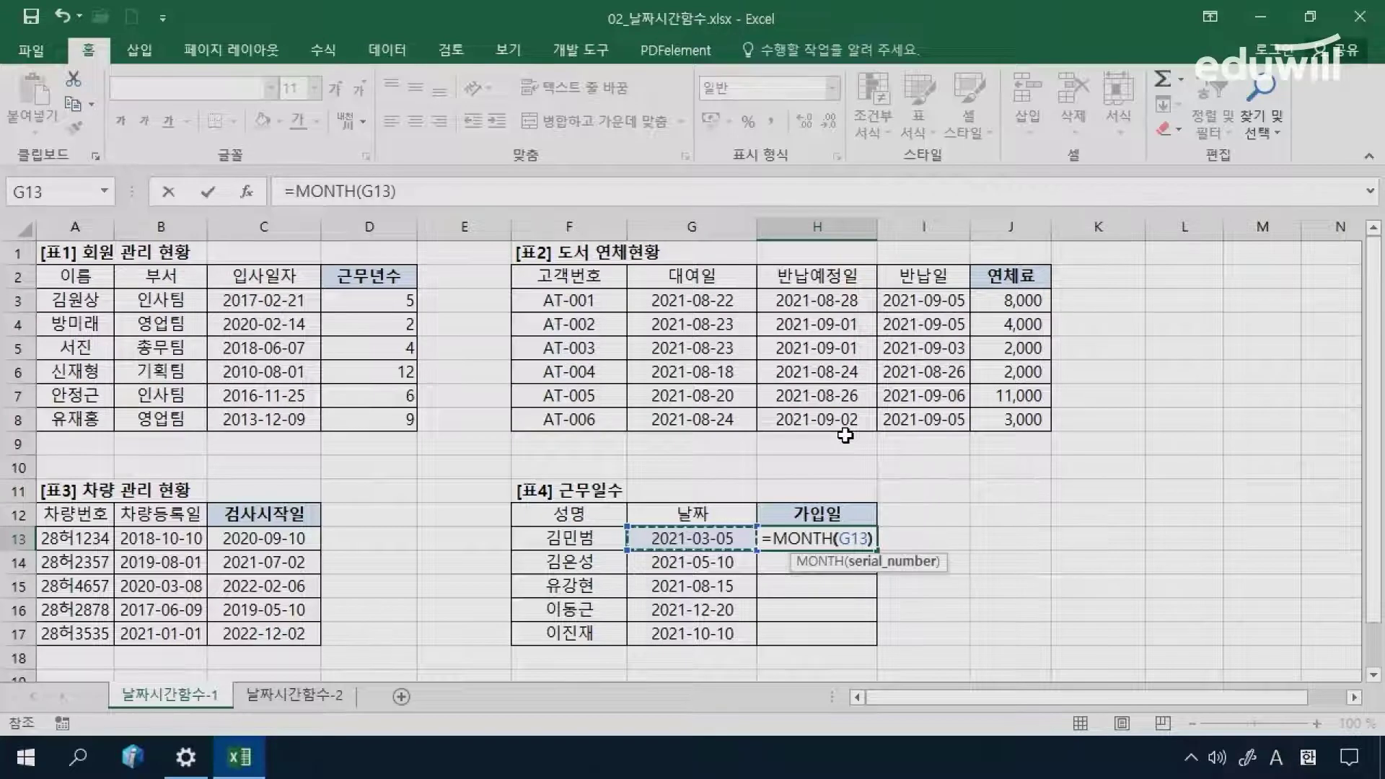
{"action": "key", "text": "Return"}
{"action": "key", "text": "Up"}
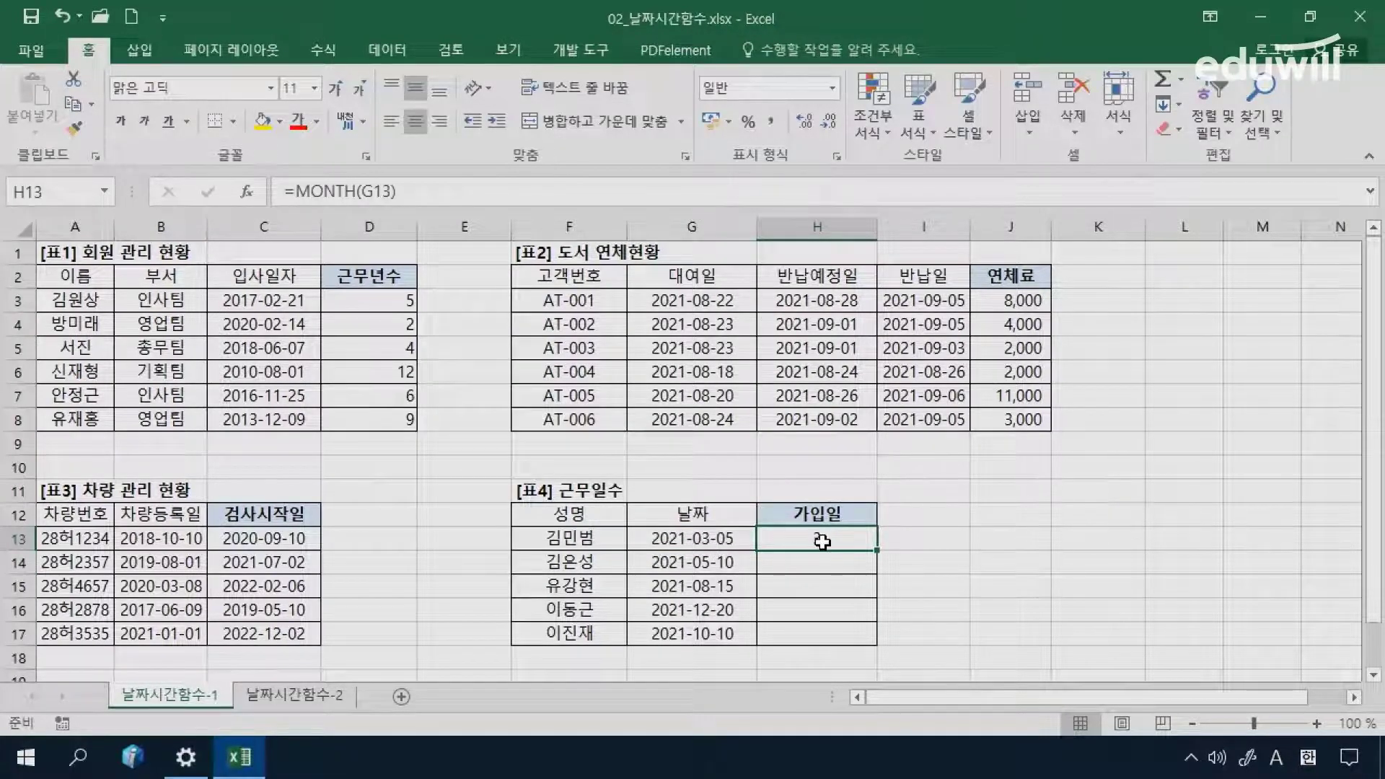
Step: Append &"월 " to the MONTH formula in H13
{"action": "left_click", "coordinate": [428, 191]}
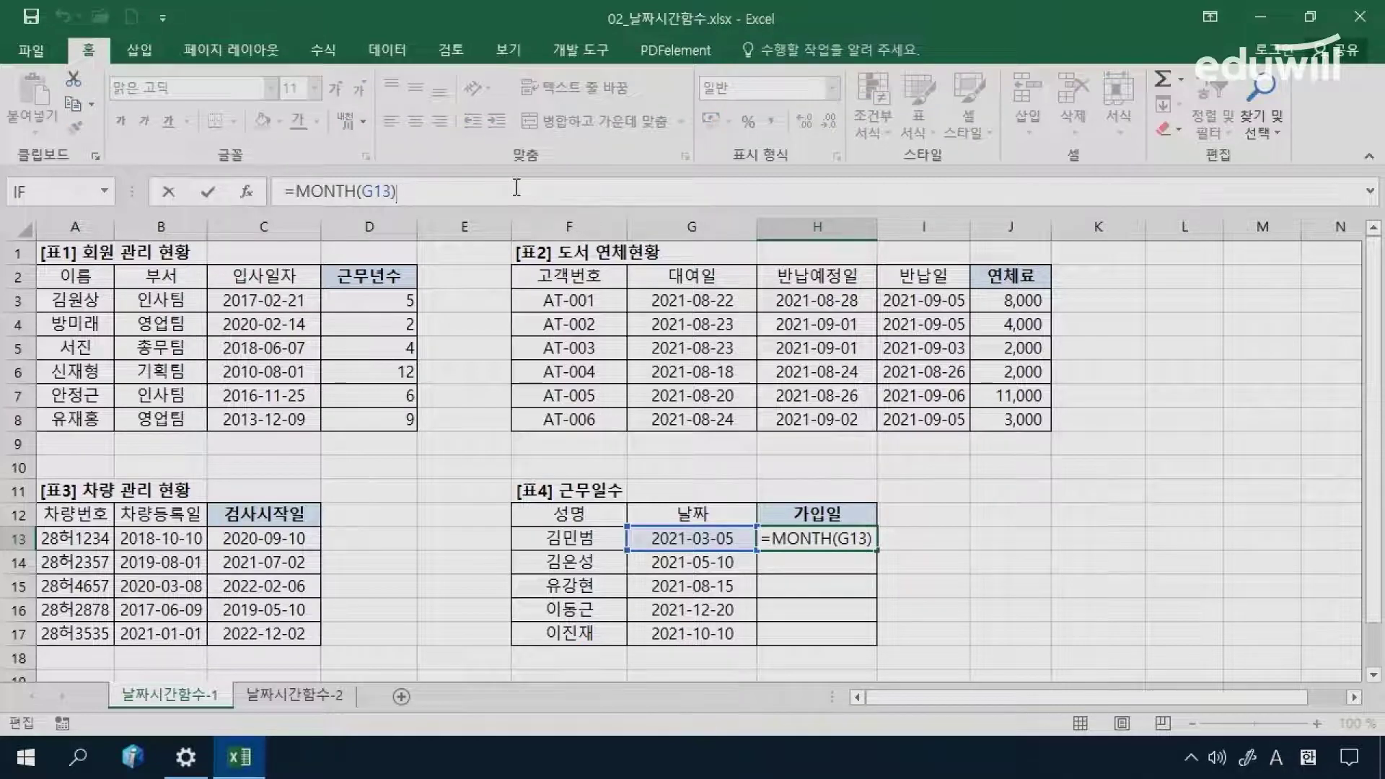
{"action": "type", "text": "&"}
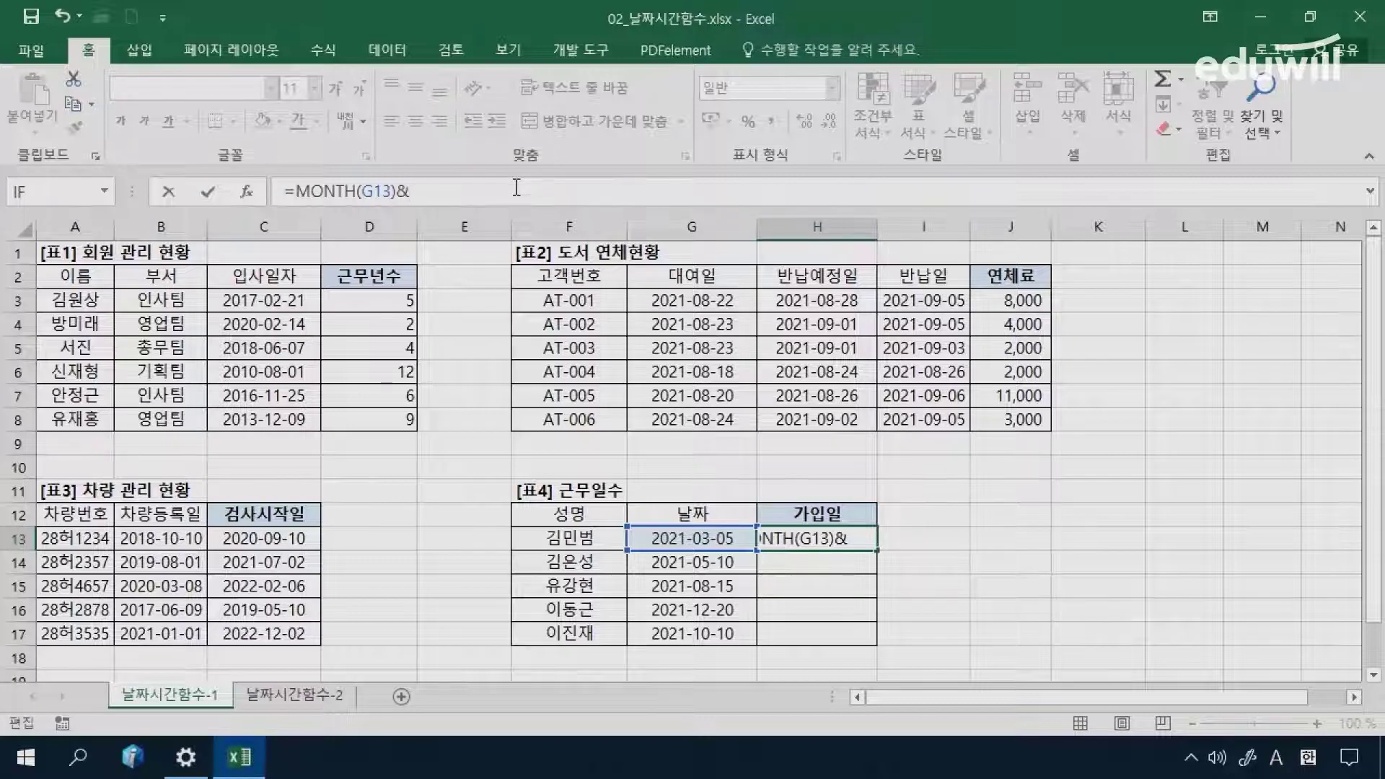
{"action": "type", "text": "\""}
{"action": "key", "text": "Hangul"}
{"action": "type", "text": "월"}
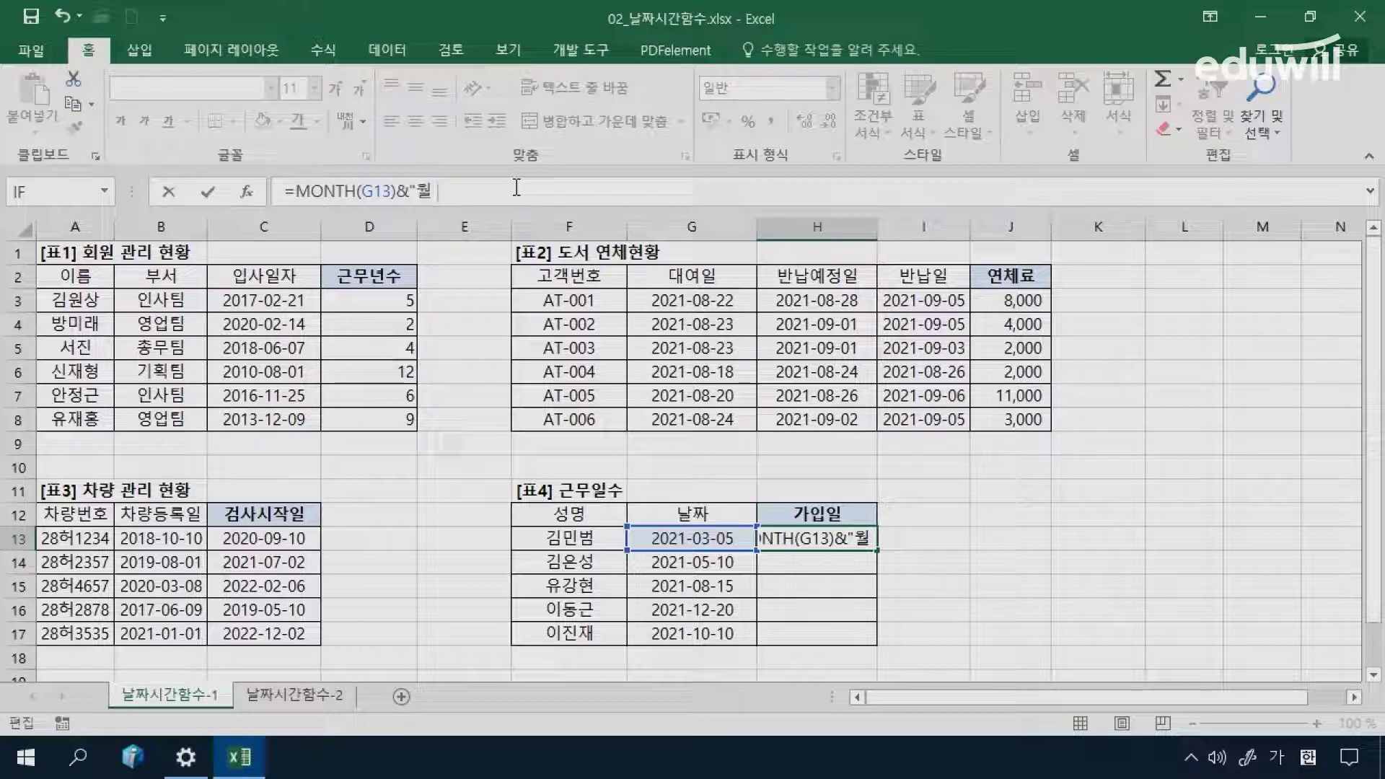
{"action": "type", "text": "\""}
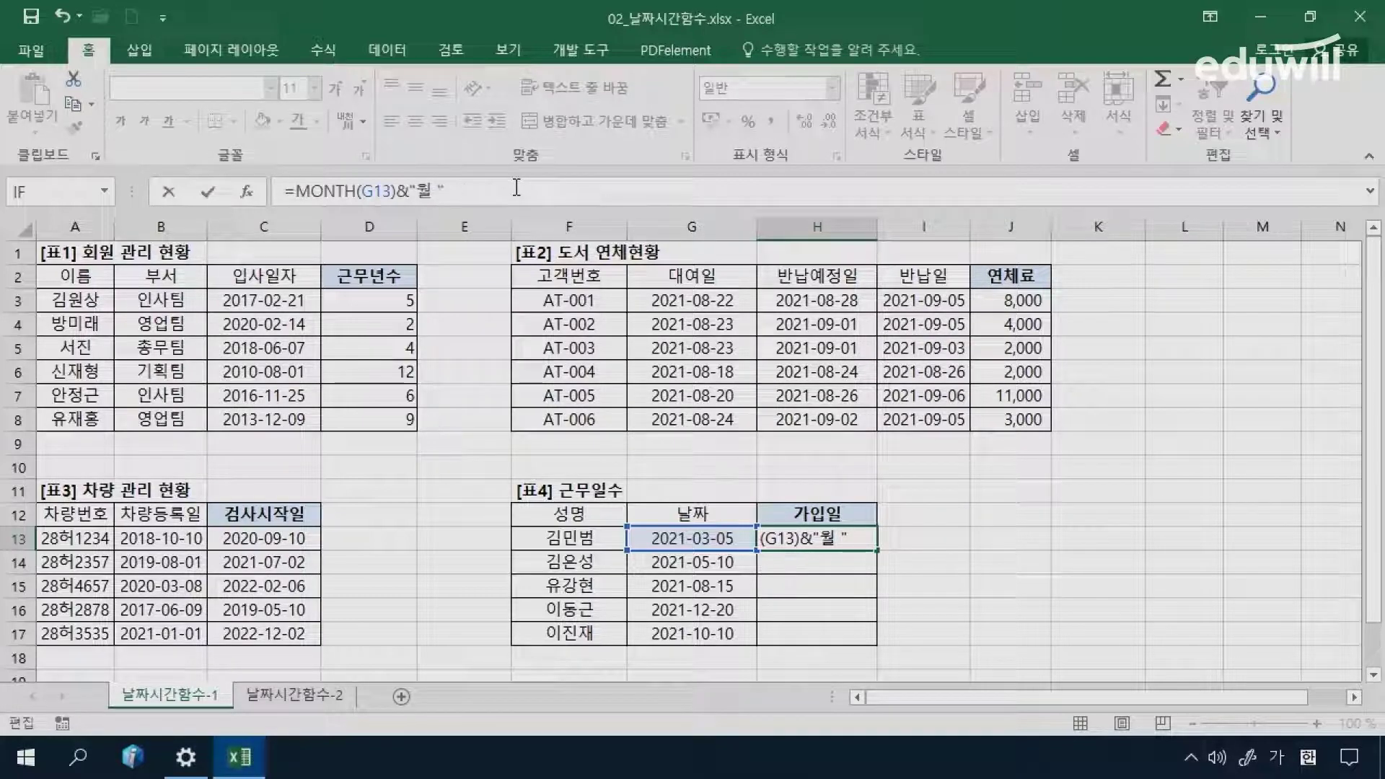
{"action": "key", "text": "Return"}
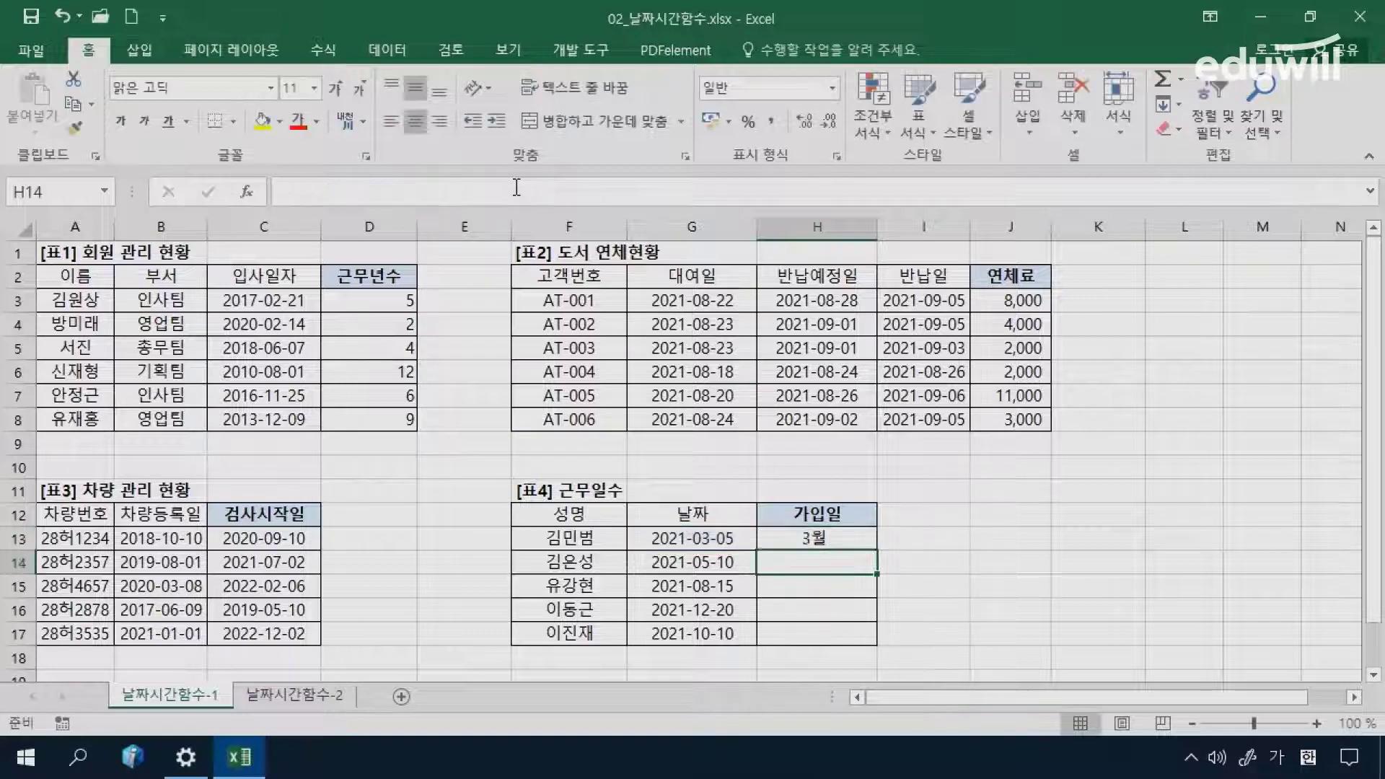
{"action": "key", "text": "Up"}
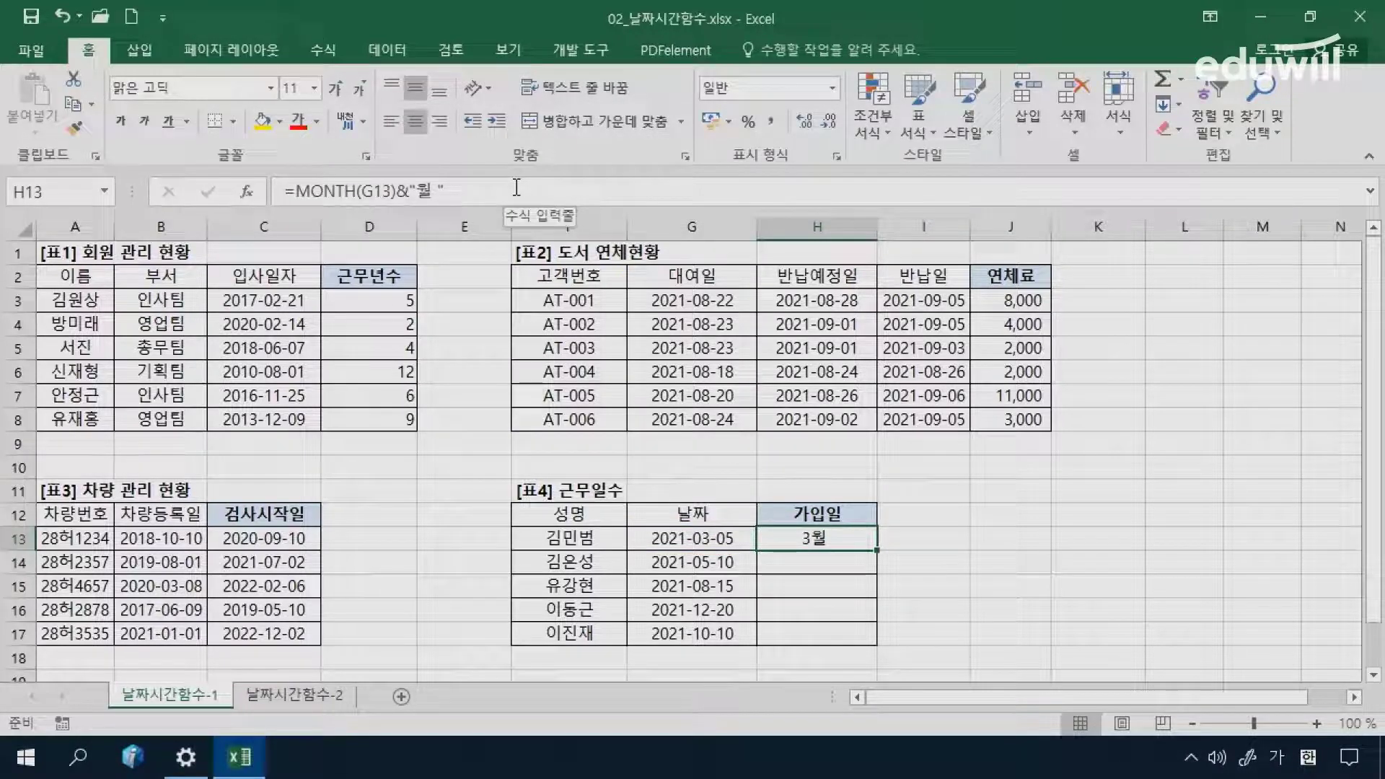
Step: Extend the H13 formula with &DAY(G13) after the "월 " text
{"action": "left_click", "coordinate": [517, 188]}
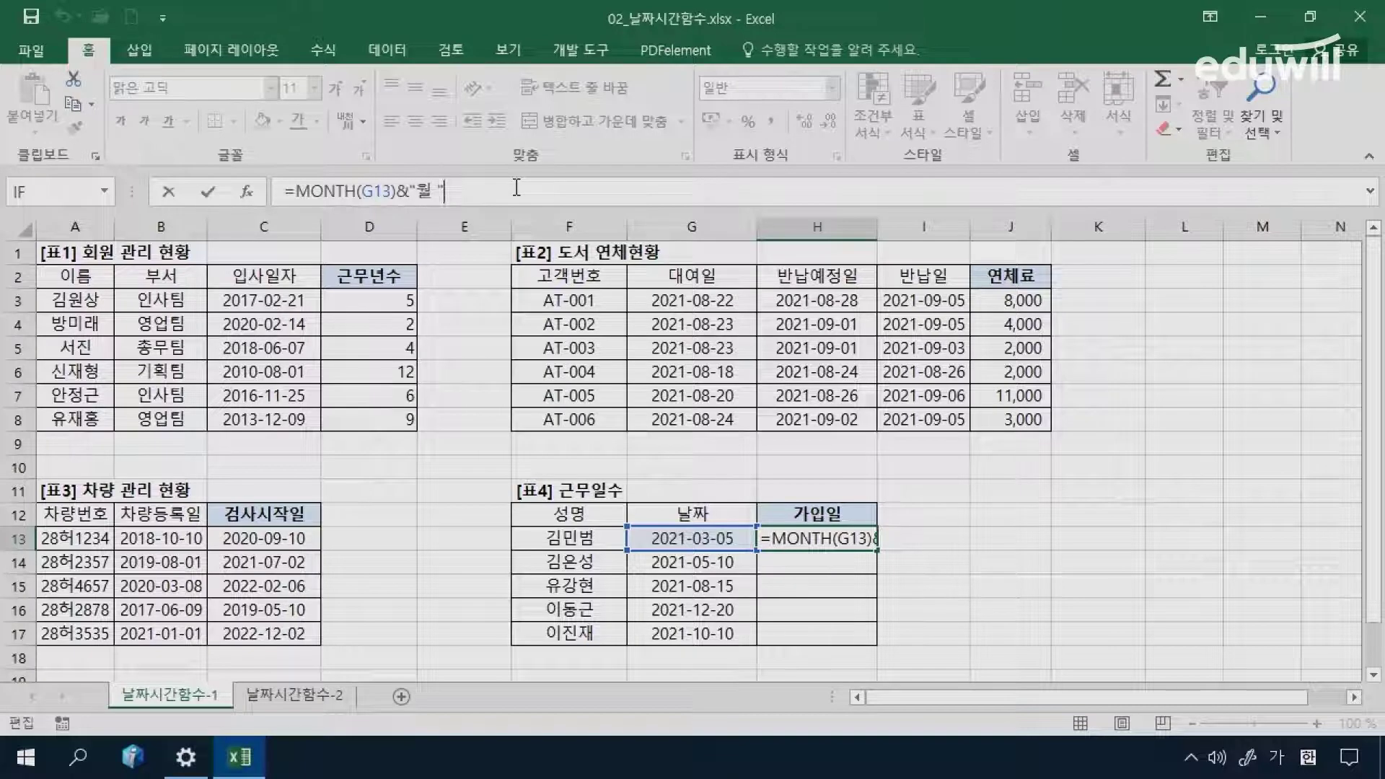
{"action": "type", "text": "&"}
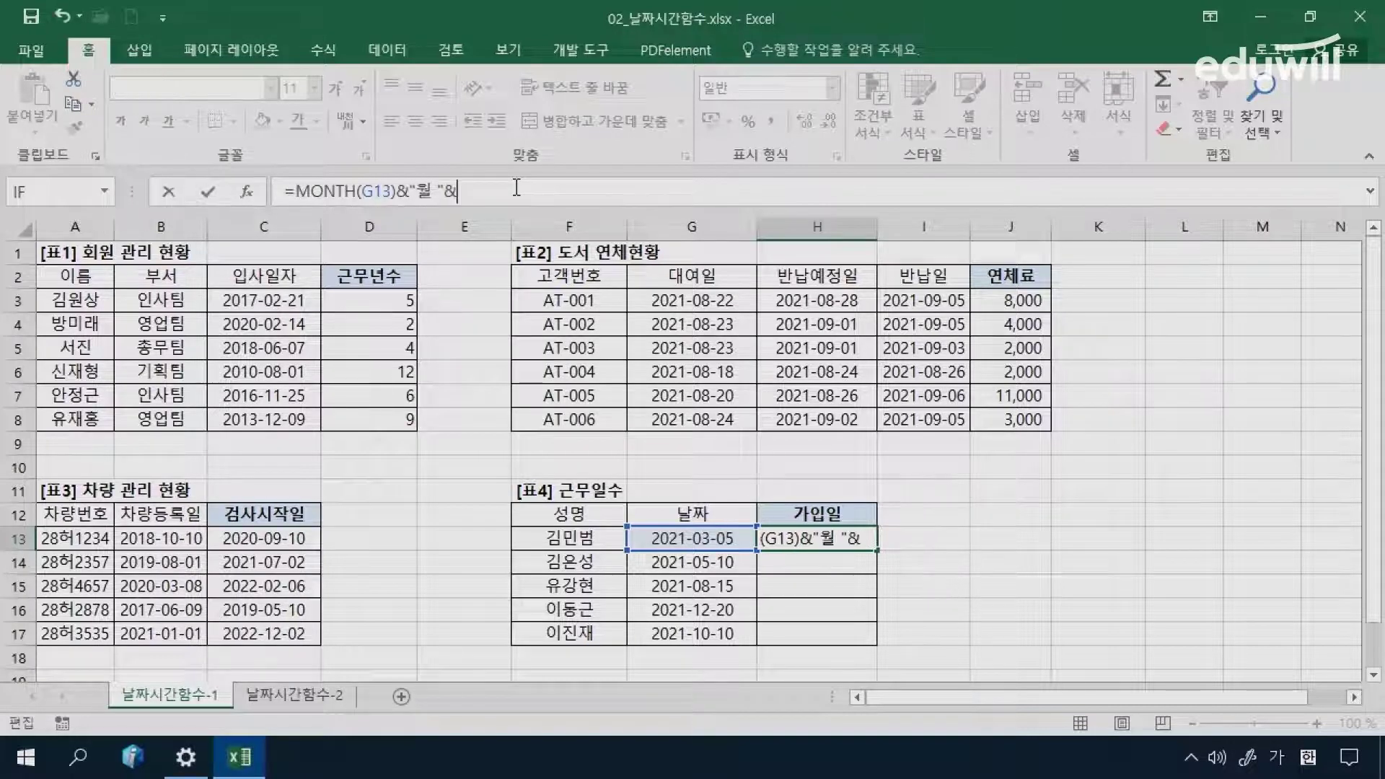
{"action": "type", "text": "ㅇ묘"}
{"action": "key", "text": "BackSpace"}
{"action": "key", "text": "BackSpace"}
{"action": "key", "text": "BackSpace"}
{"action": "key", "text": "Hangul"}
{"action": "type", "text": "day("}
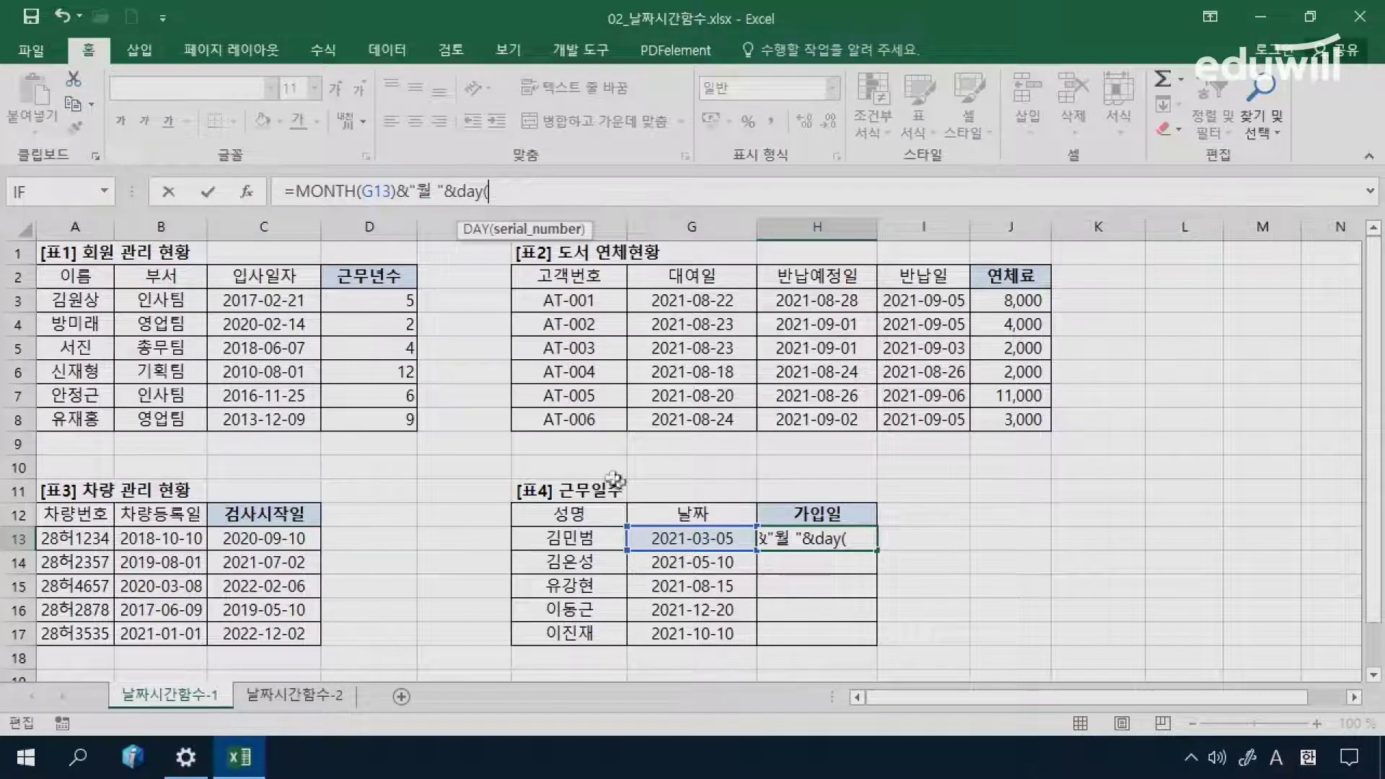
{"action": "left_click", "coordinate": [652, 539]}
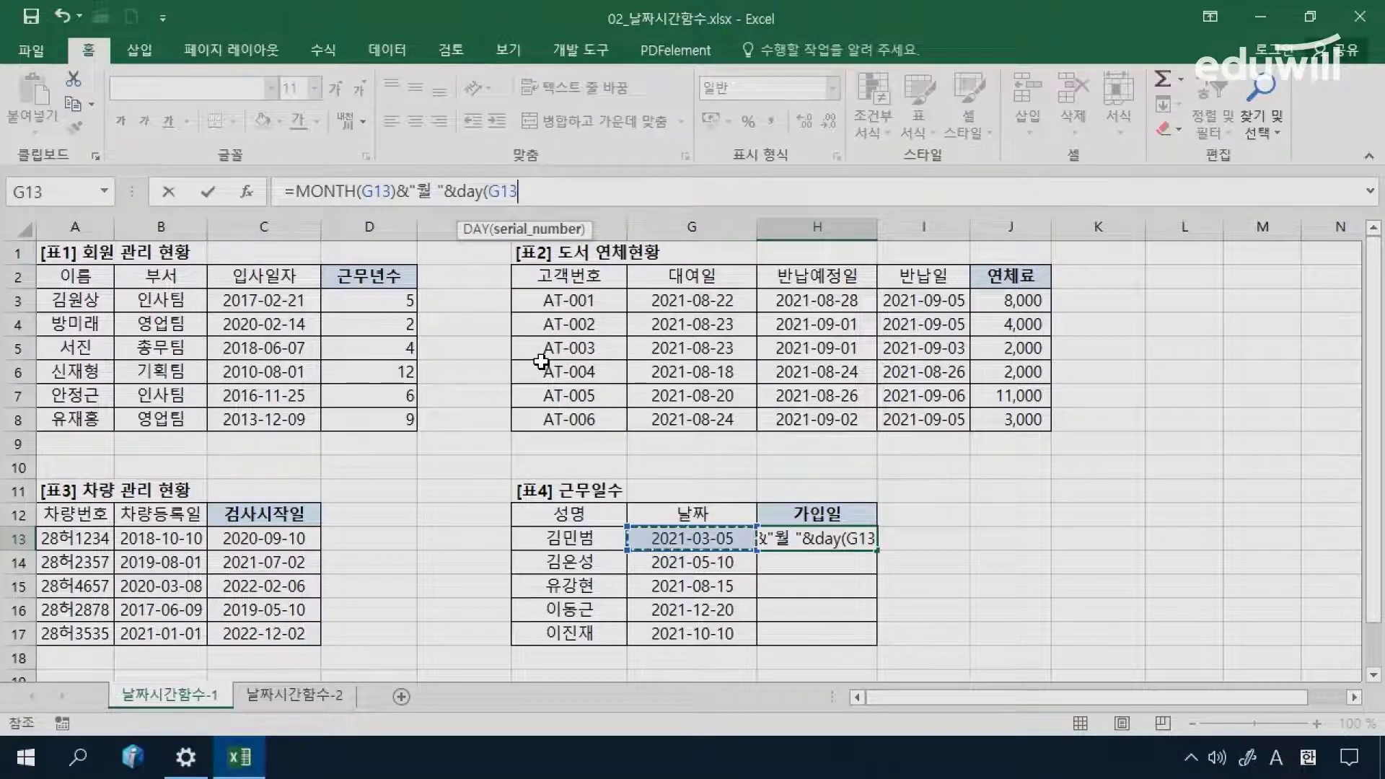
{"action": "type", "text": ")"}
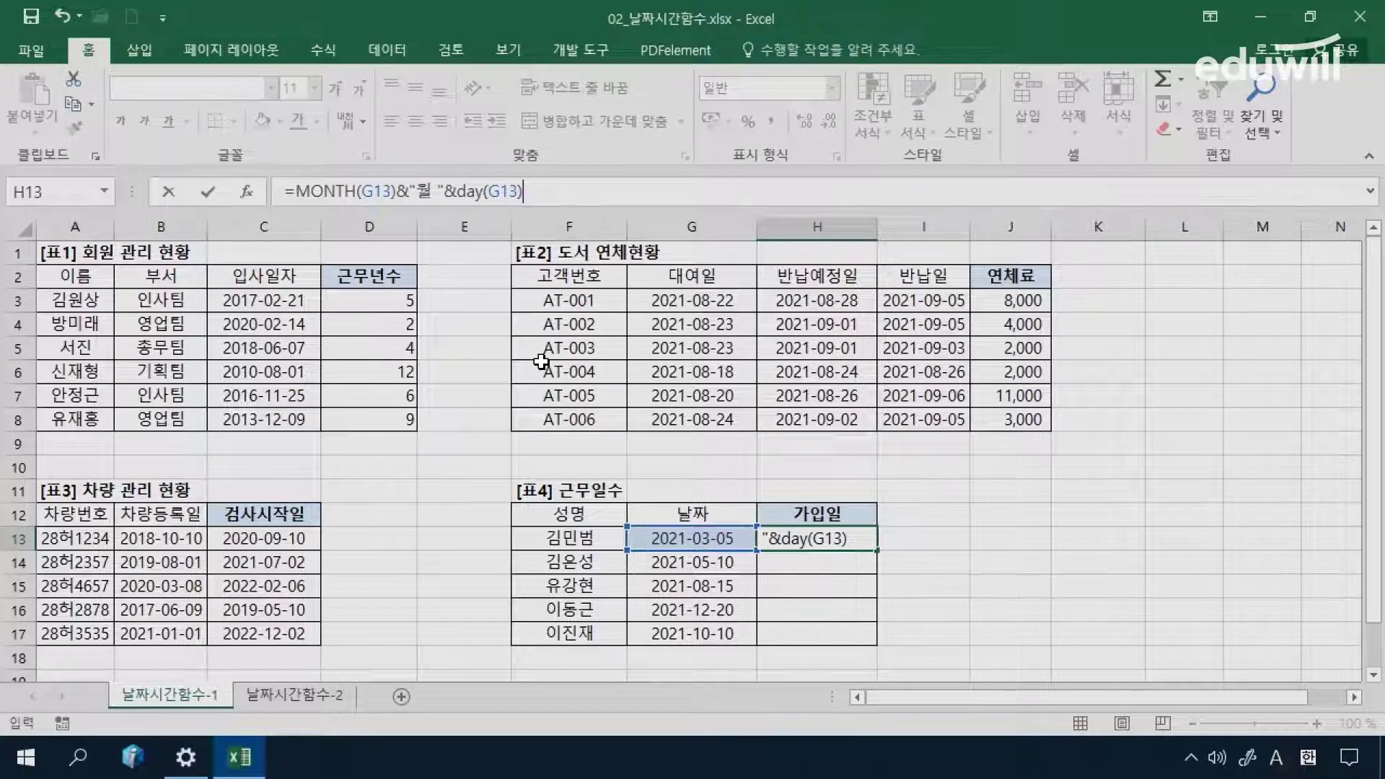
Step: Finish the H13 formula with &"일 가입" and fill it down the 가입일 column to H17
{"action": "type", "text": "&\""}
{"action": "key", "text": "Hangul"}
{"action": "type", "text": "일 ㄱㅏ입"}
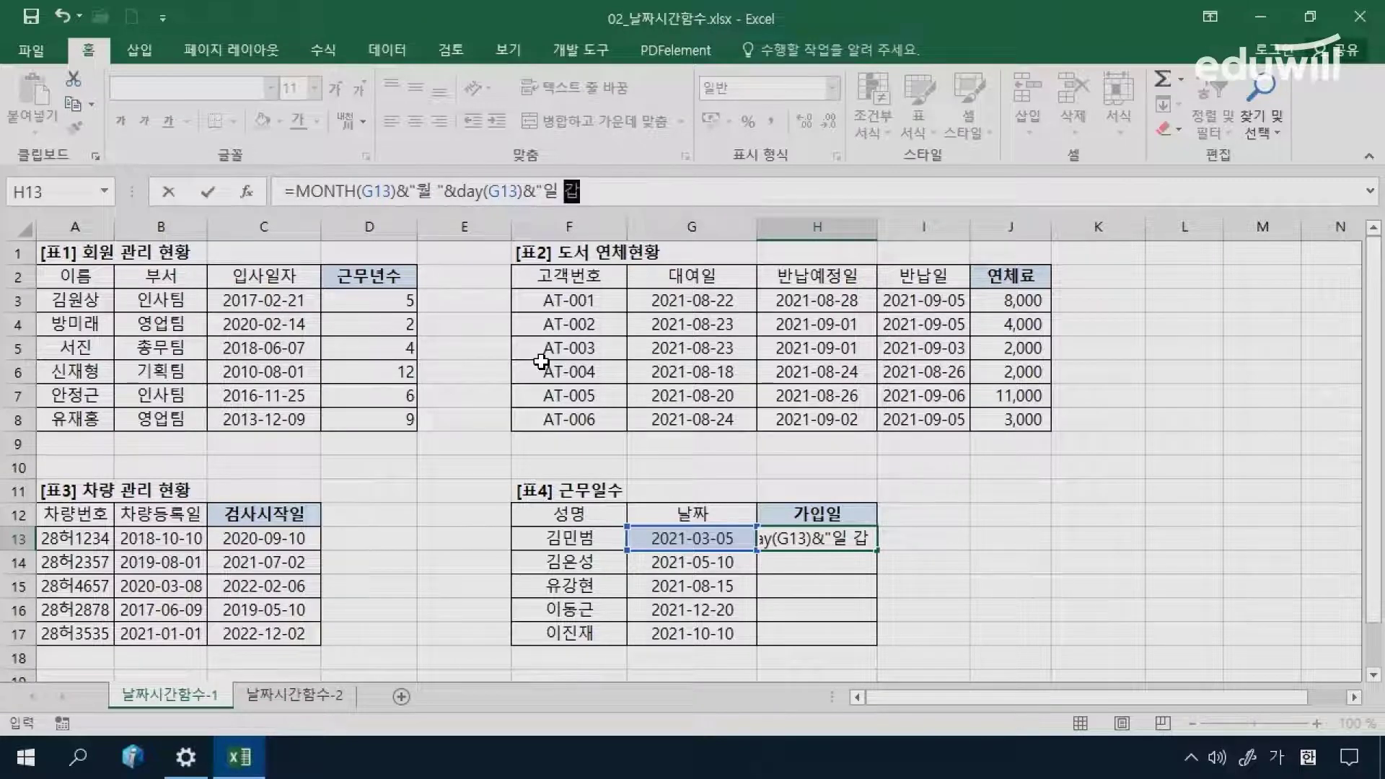
{"action": "type", "text": "\""}
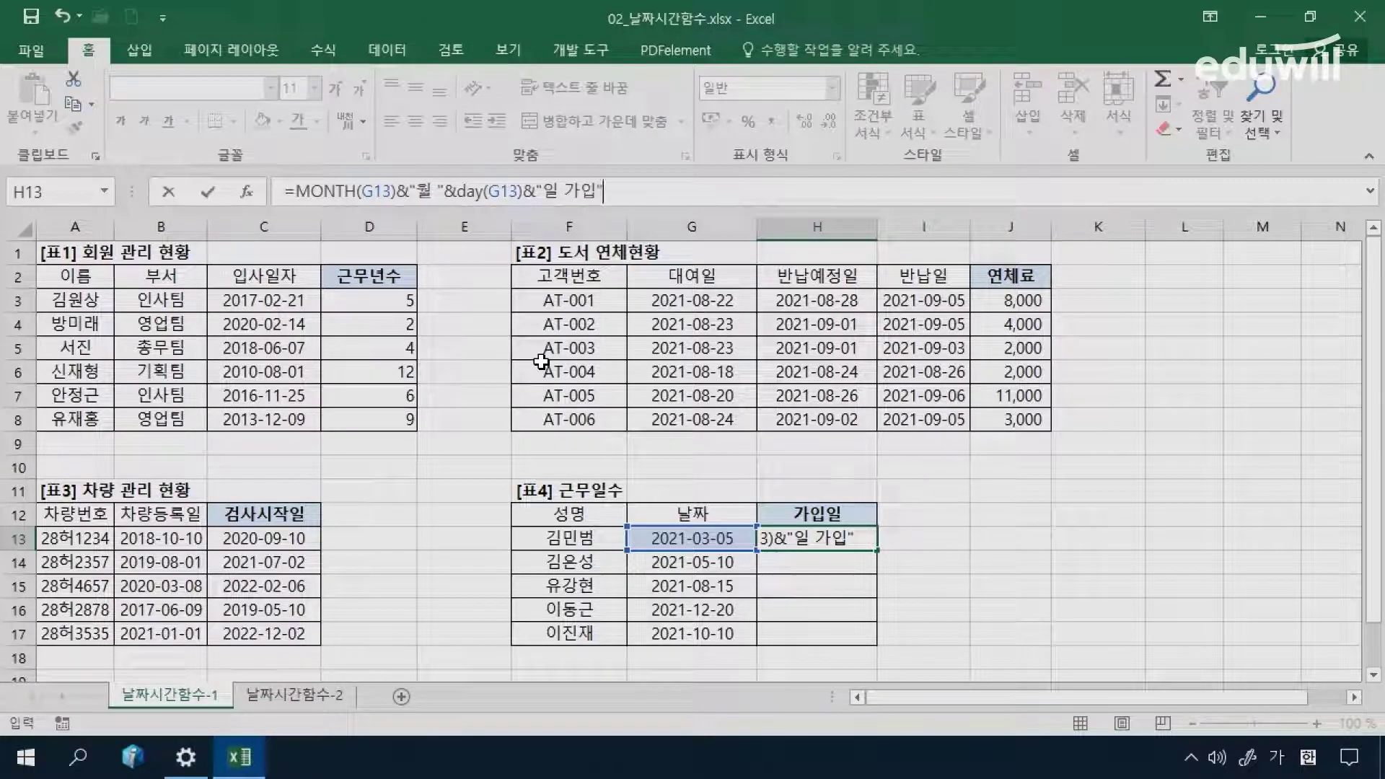
{"action": "key", "text": "Return"}
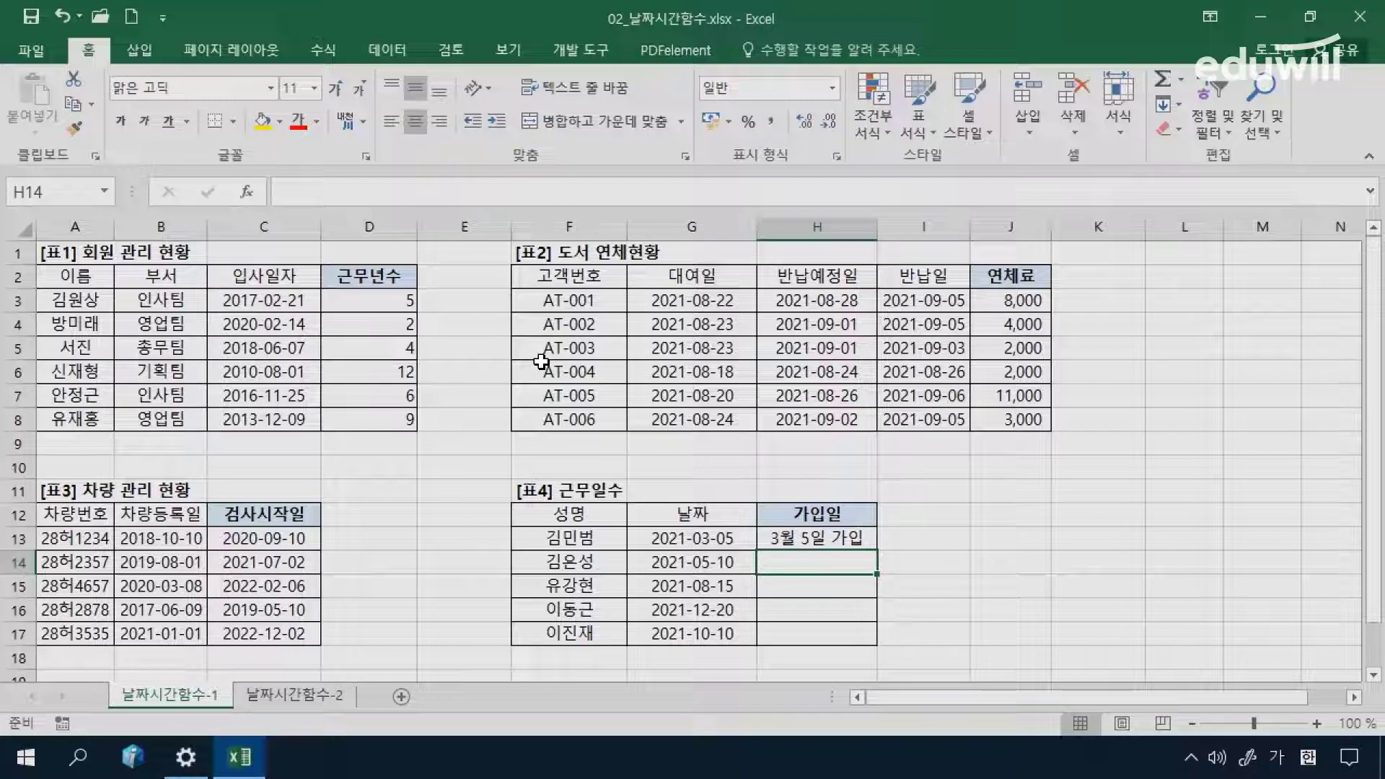
{"action": "key", "text": "Up"}
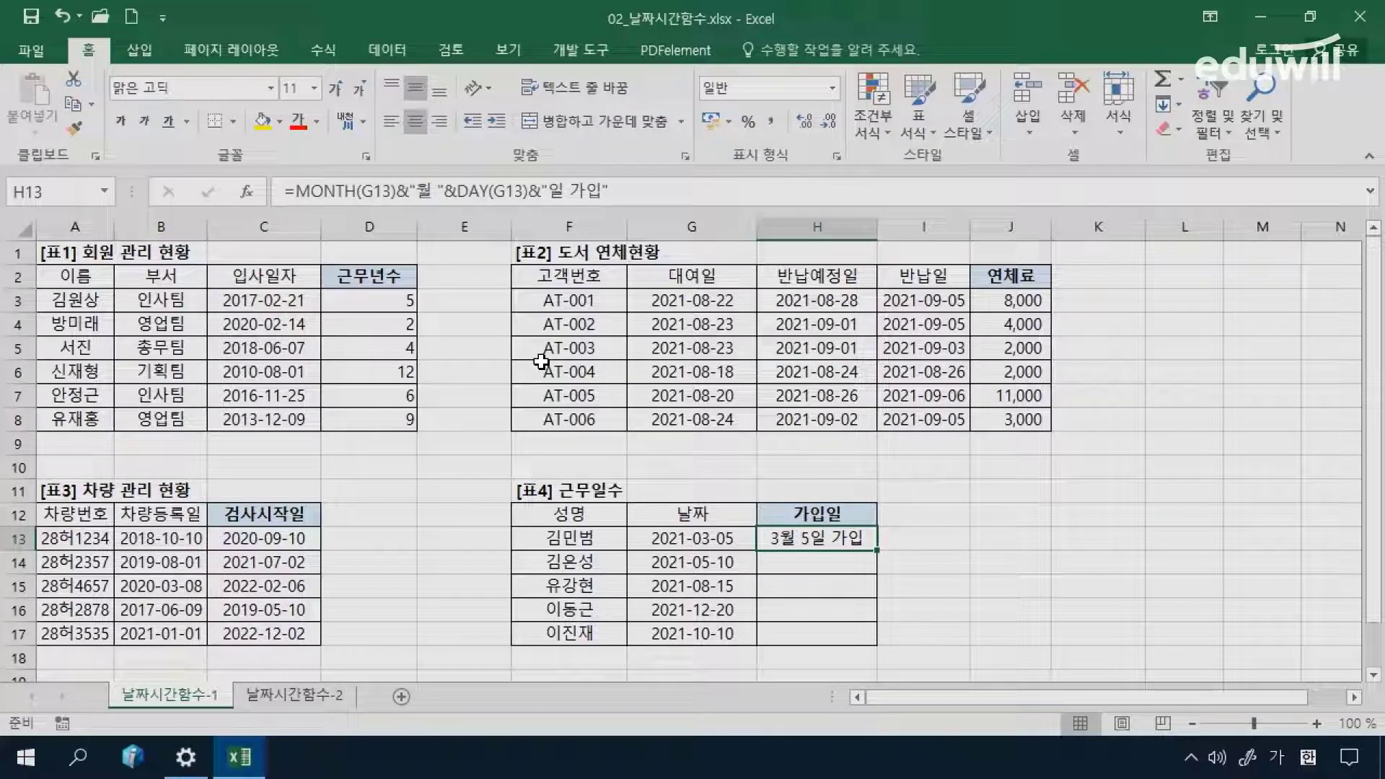
{"action": "double_click", "coordinate": [879, 550]}
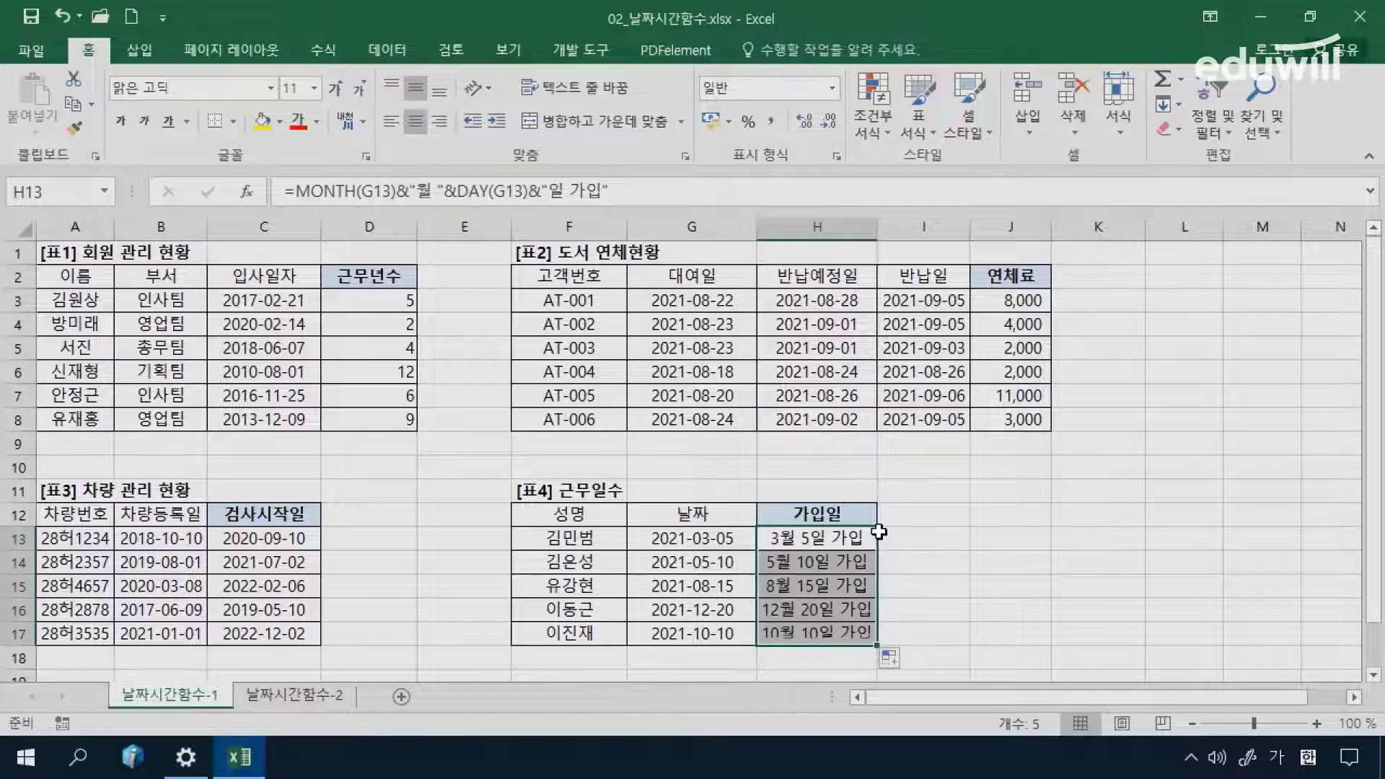
{"action": "left_click", "coordinate": [956, 628]}
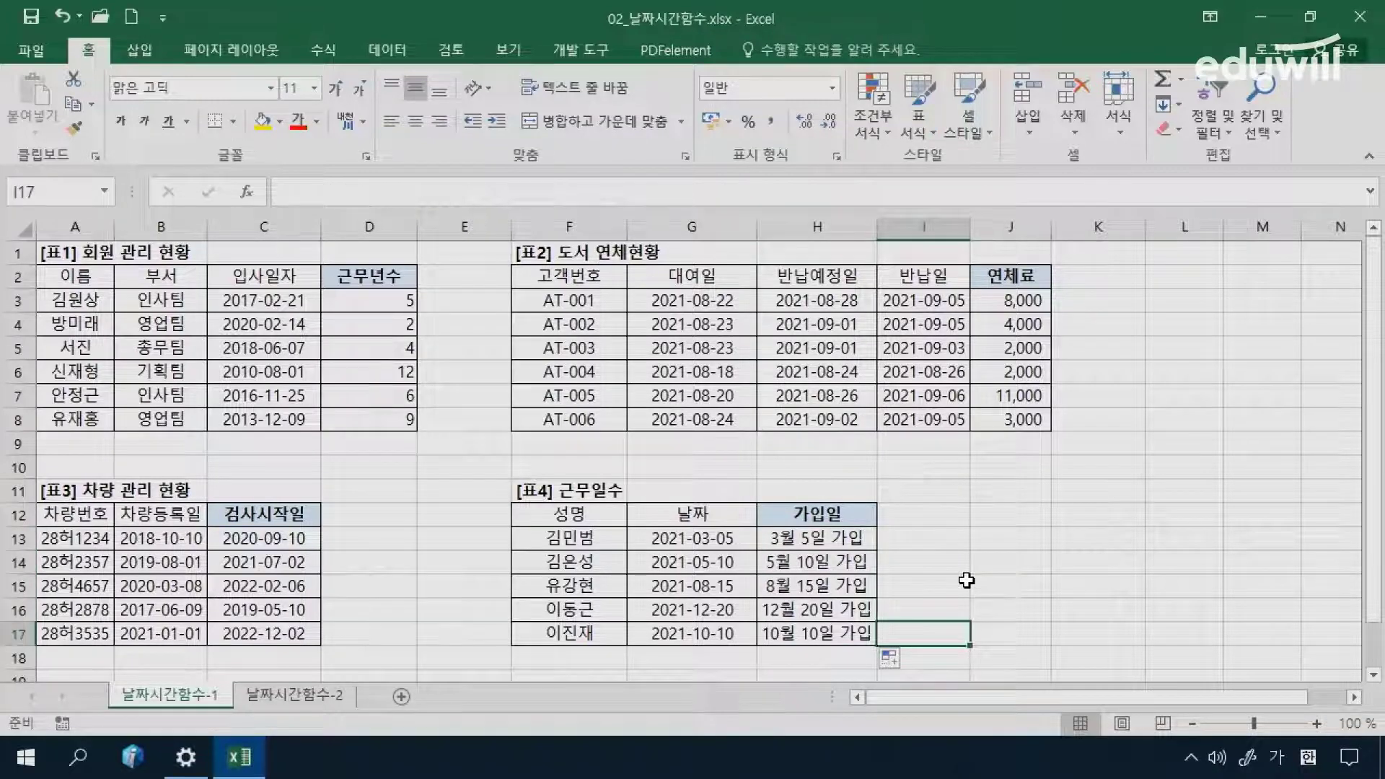
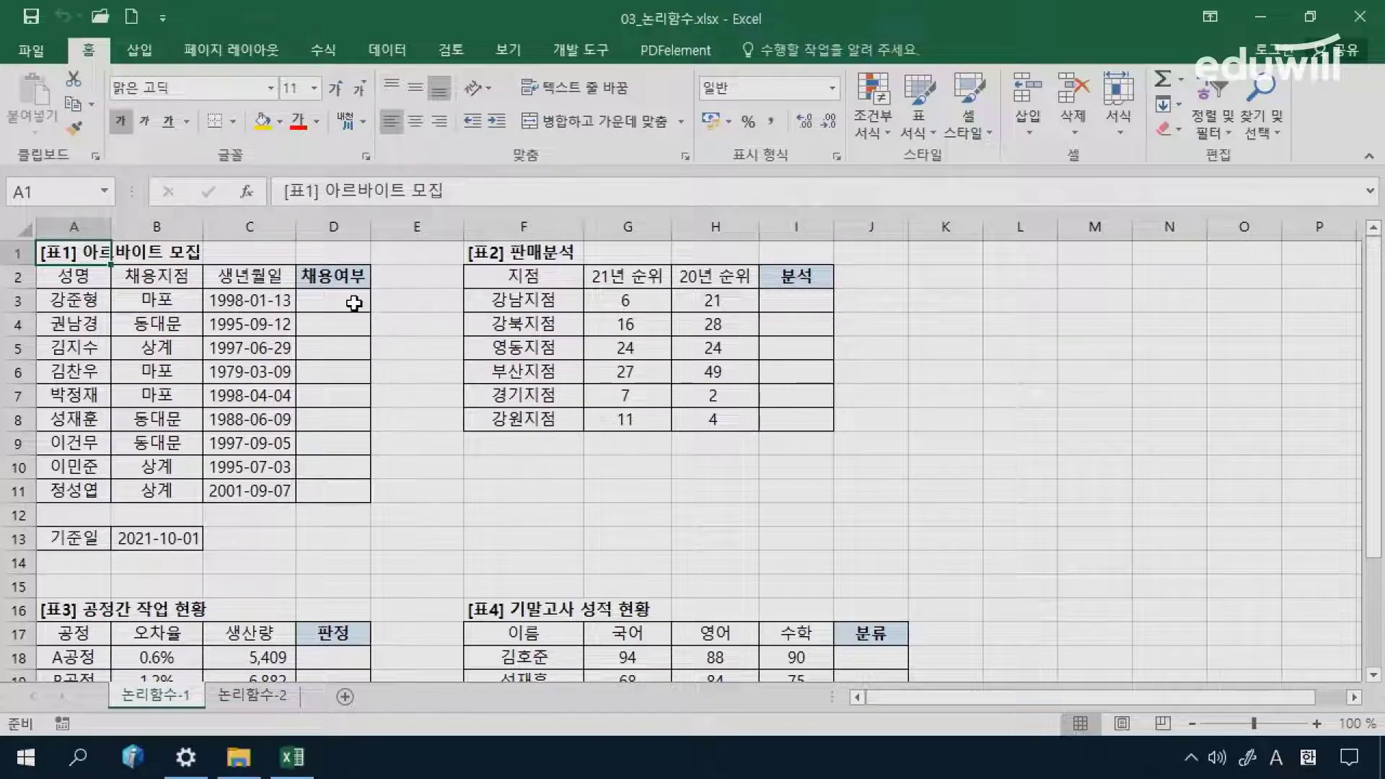
{"action": "left_click", "coordinate": [354, 303]}
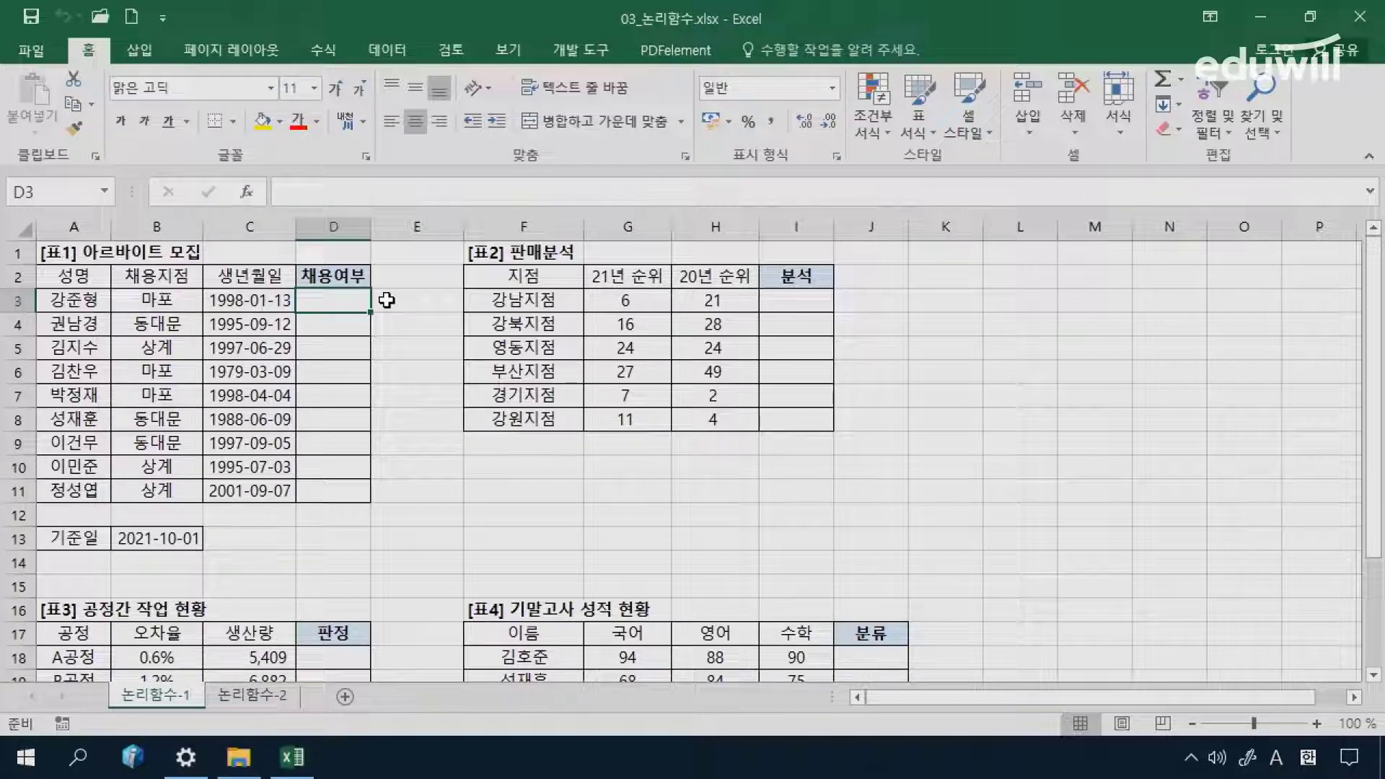
{"action": "type", "text": "="}
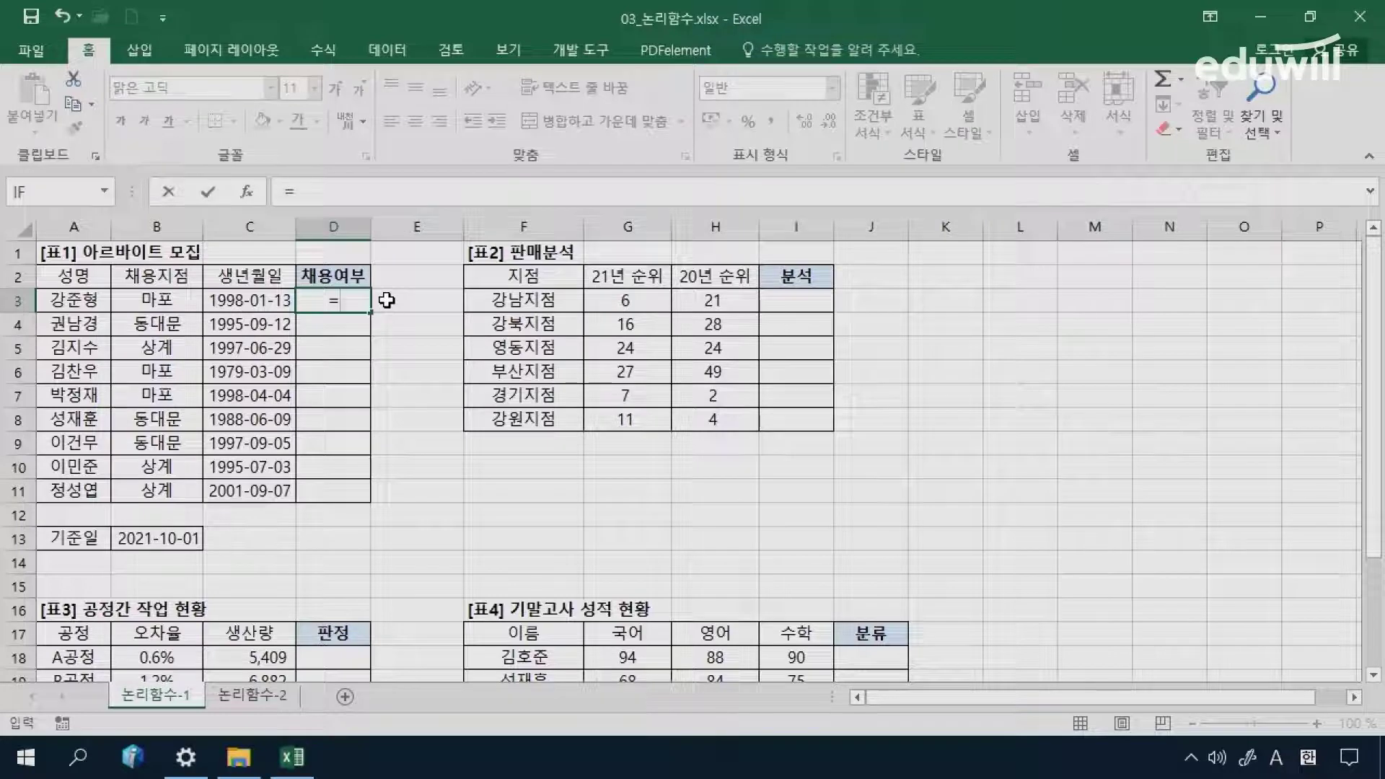
{"action": "key", "text": "BackSpace"}
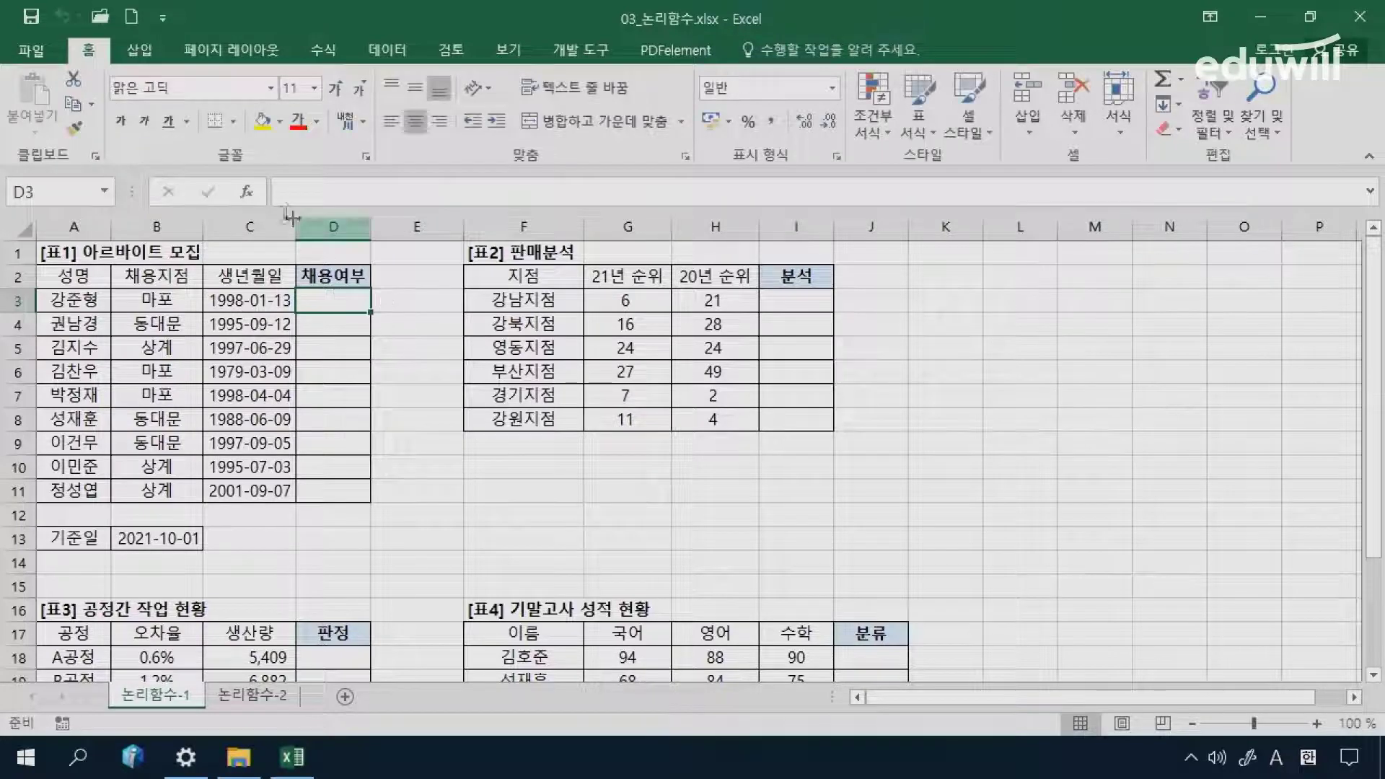
{"action": "left_click", "coordinate": [246, 191]}
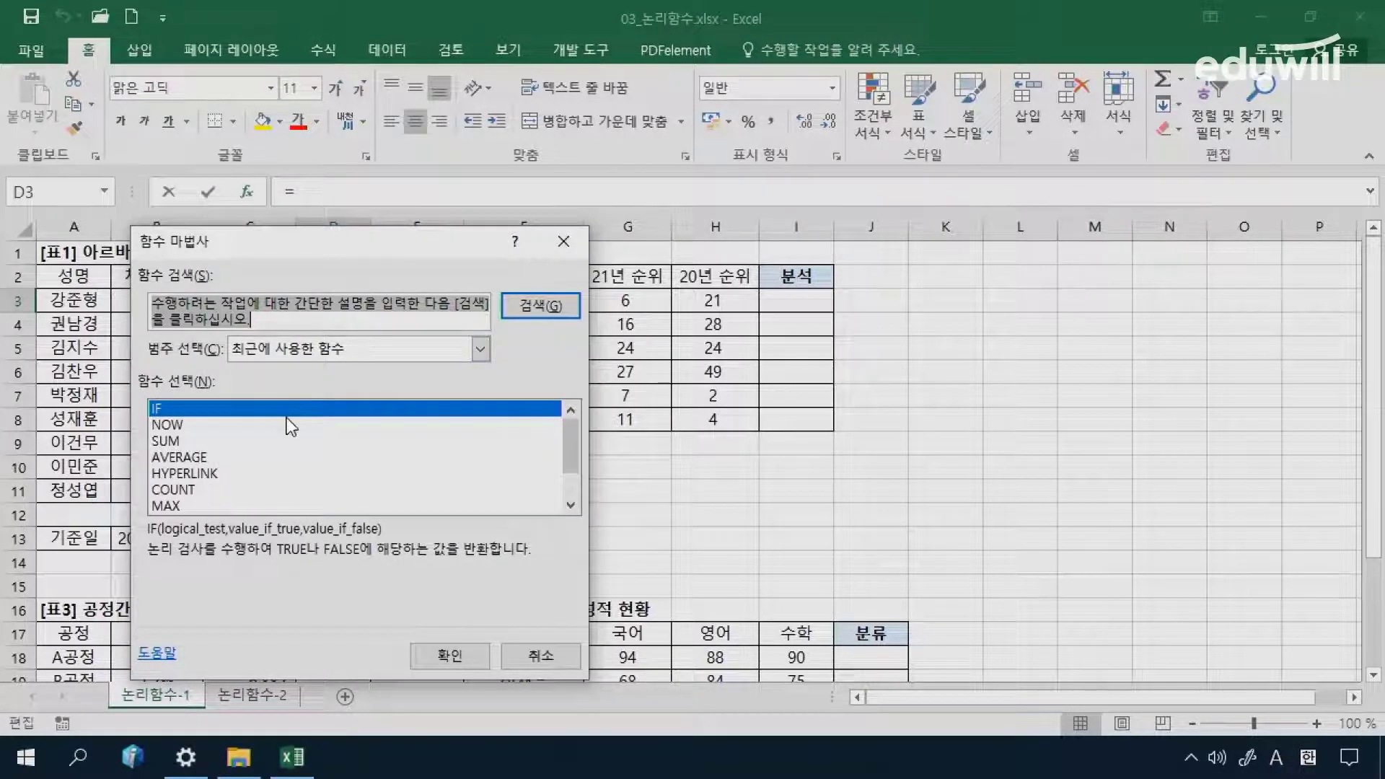
{"action": "double_click", "coordinate": [171, 411]}
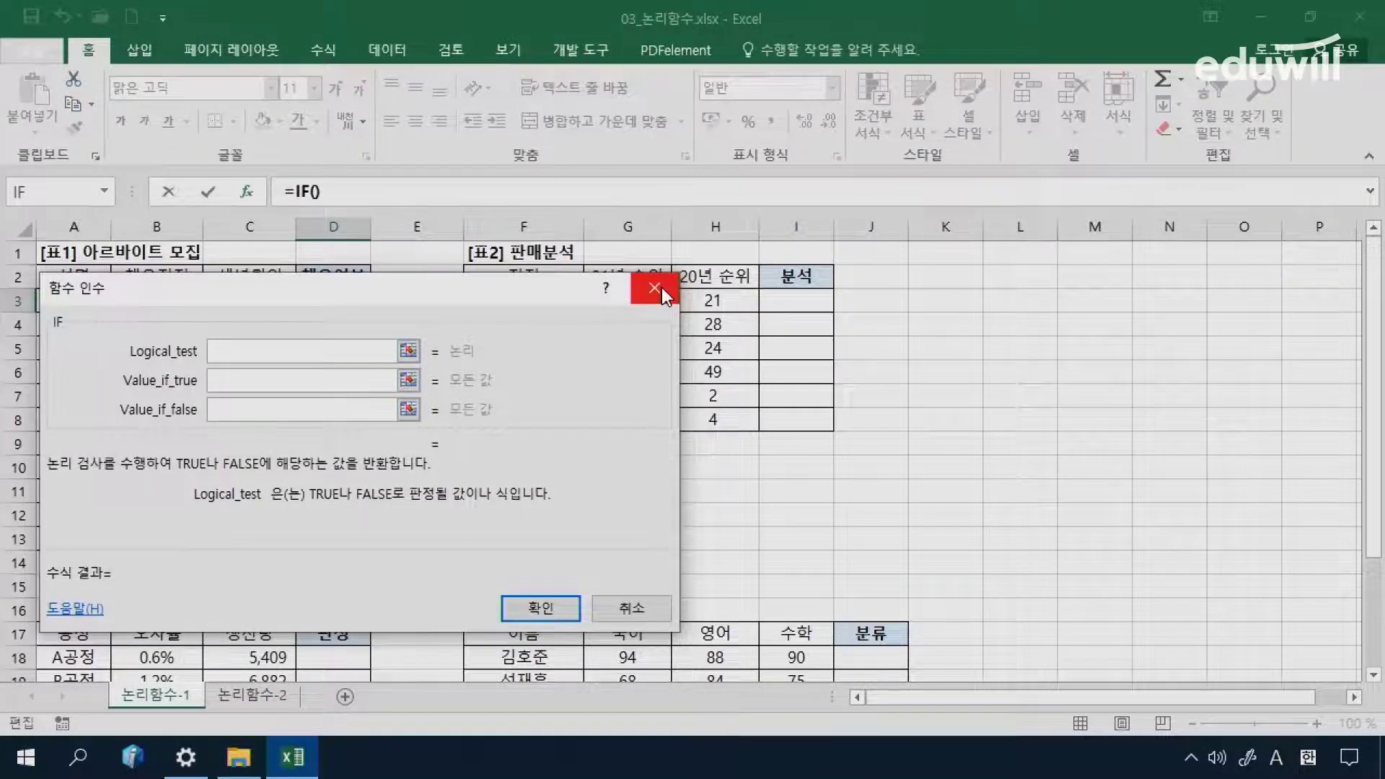
{"action": "left_click", "coordinate": [654, 288]}
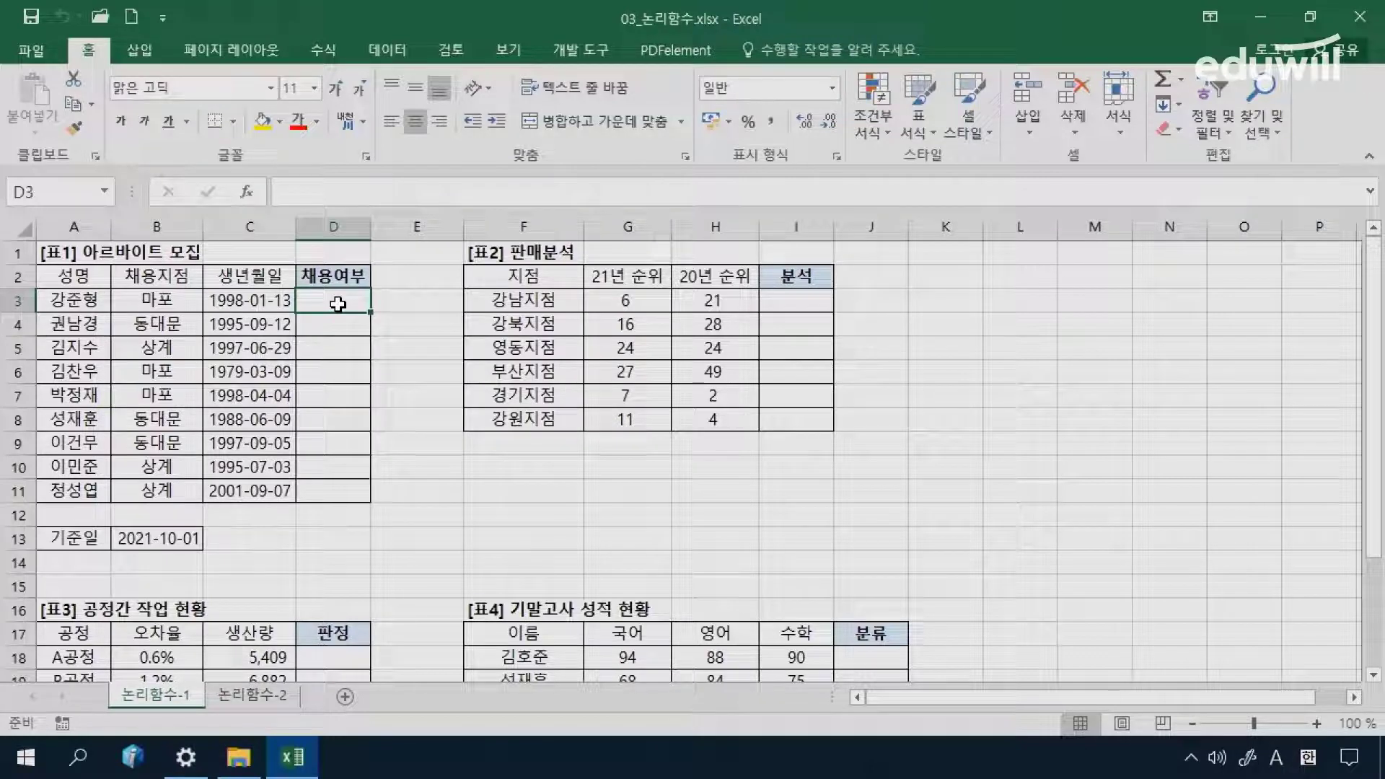
Step: Start an IF function in D3 of the 채용여부 column with year($B$13) as the beginning of its logical test
{"action": "type", "text": "=iF("}
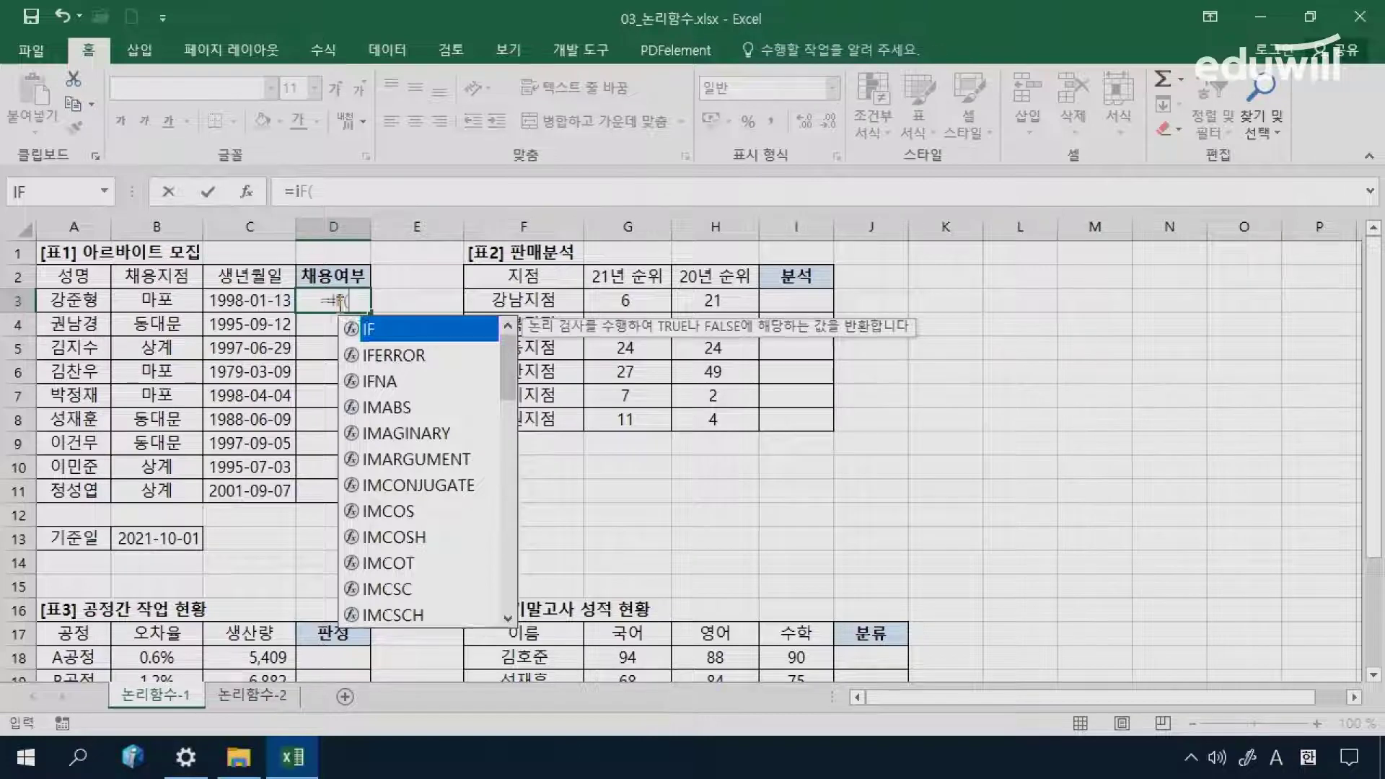
{"action": "key", "text": "Tab"}
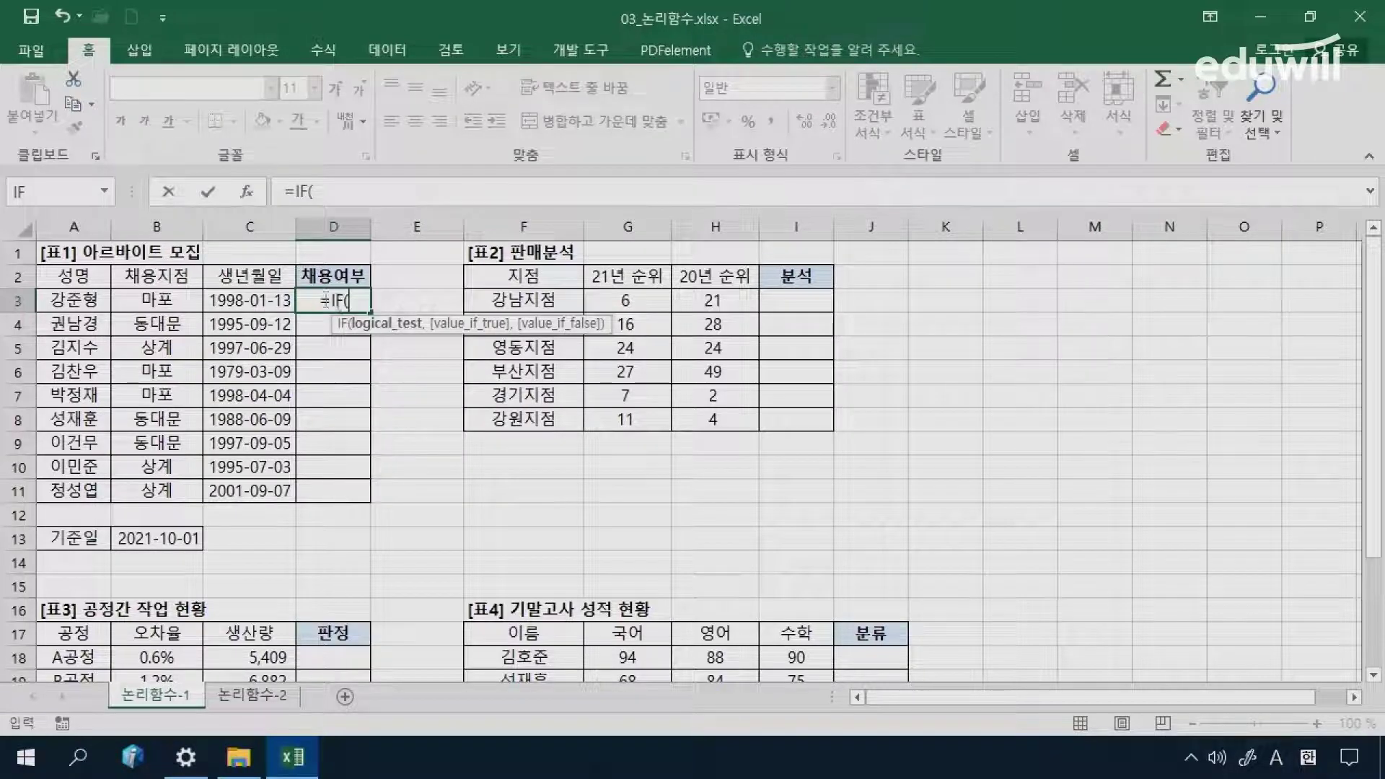
{"action": "left_click", "coordinate": [248, 192]}
{"action": "left_click_drag", "start_coordinate": [321, 301], "coordinate": [777, 176]}
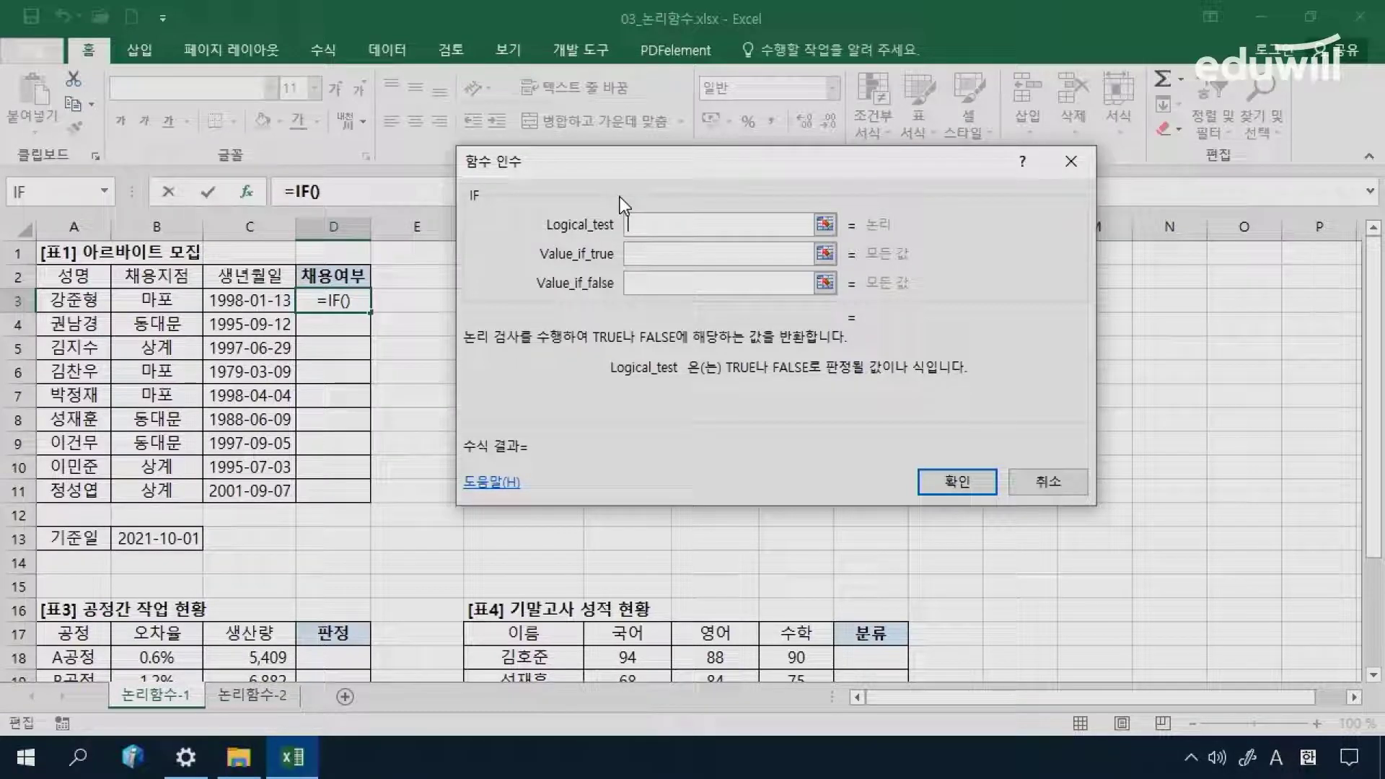
{"action": "type", "text": "yea"}
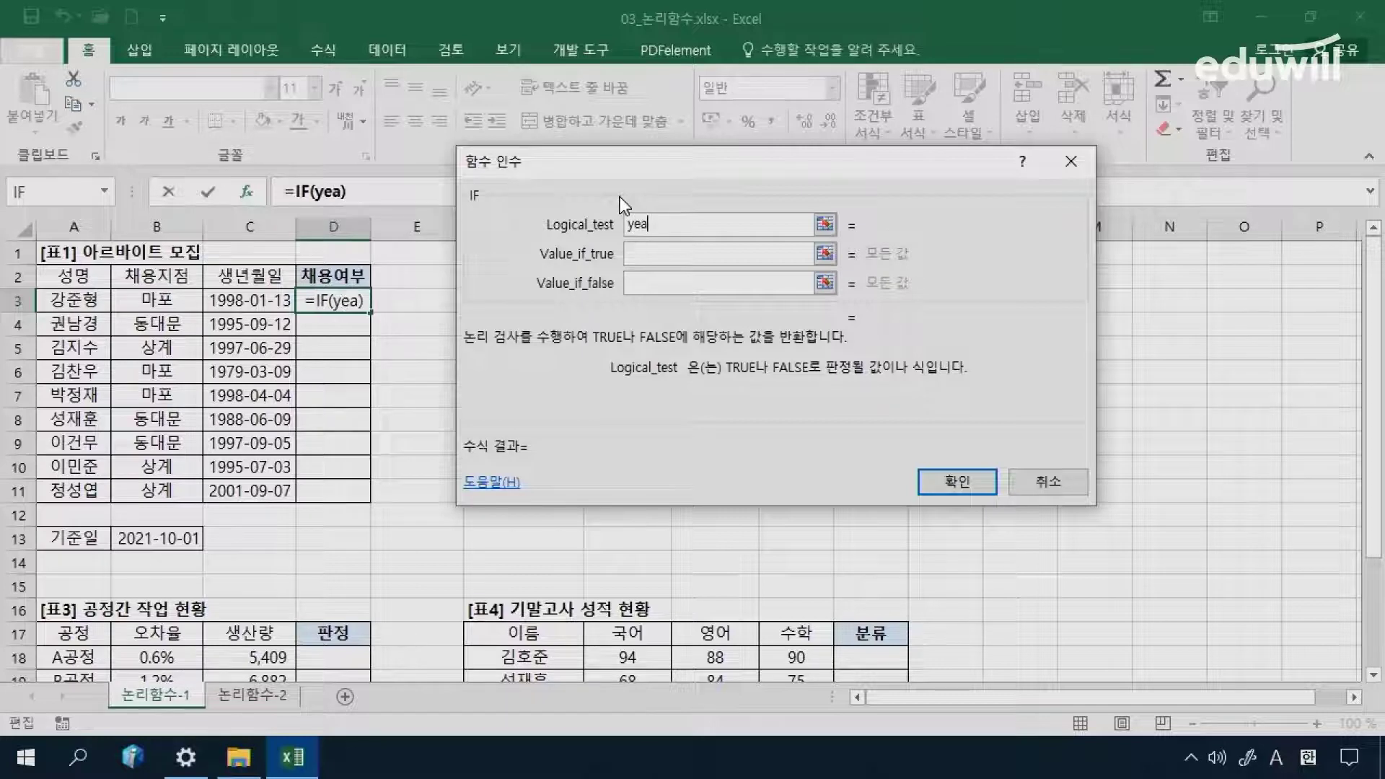
{"action": "type", "text": "r("}
{"action": "left_click", "coordinate": [171, 540]}
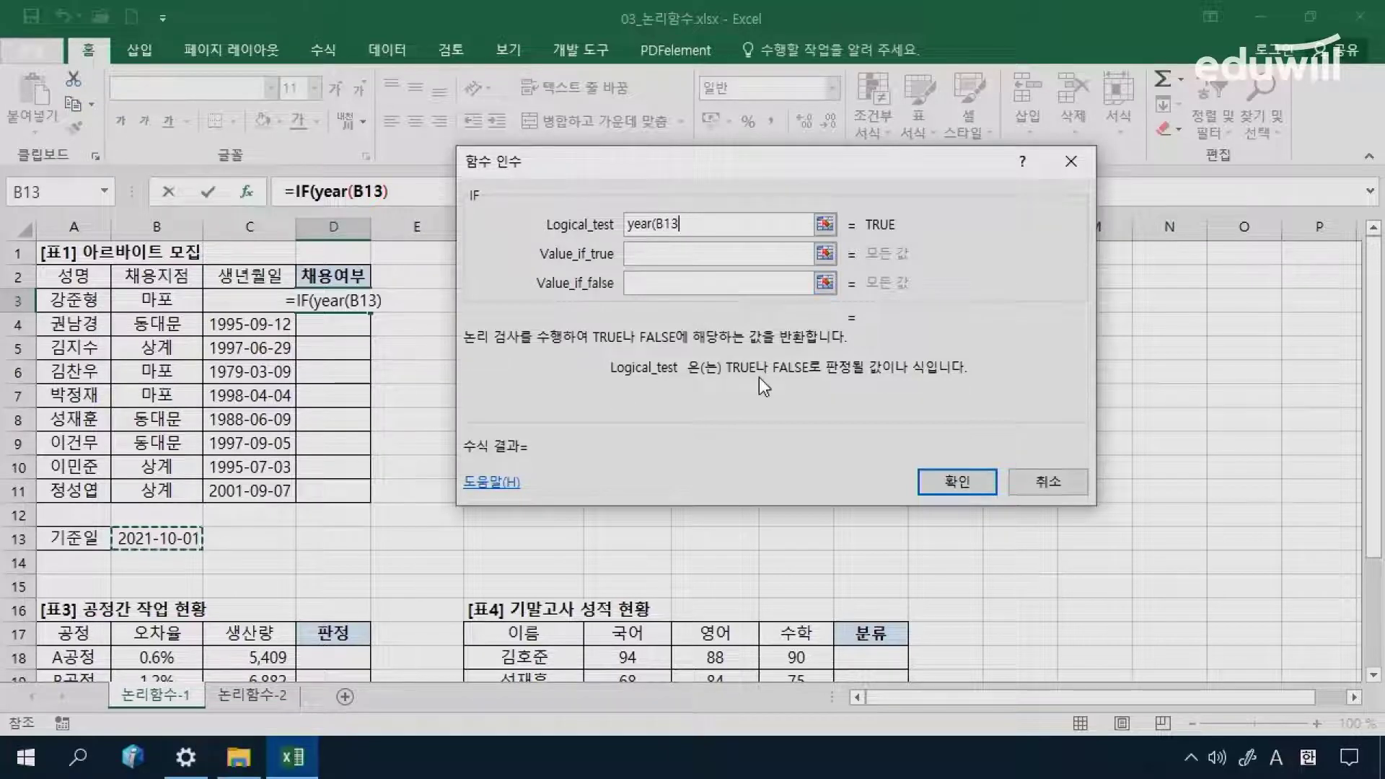
{"action": "key", "text": "F4"}
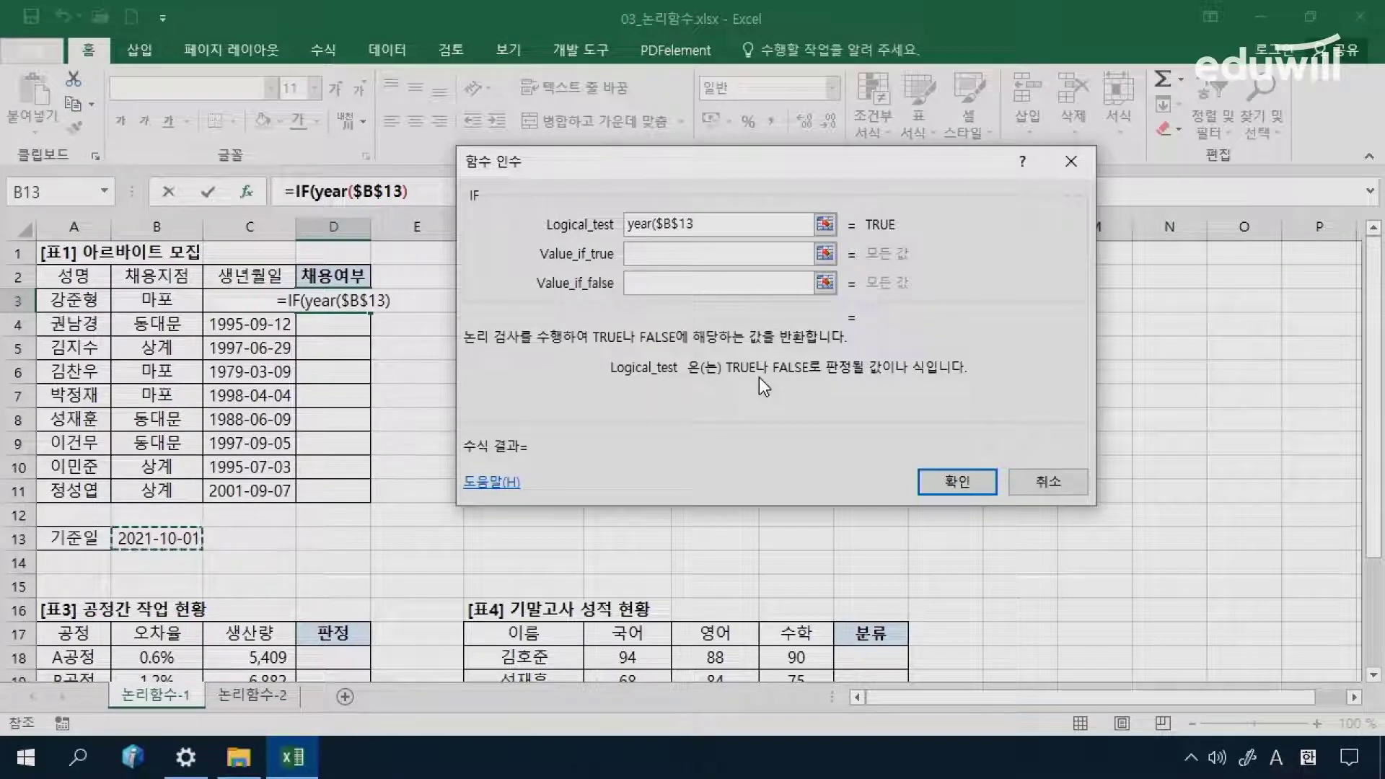
{"action": "type", "text": ")"}
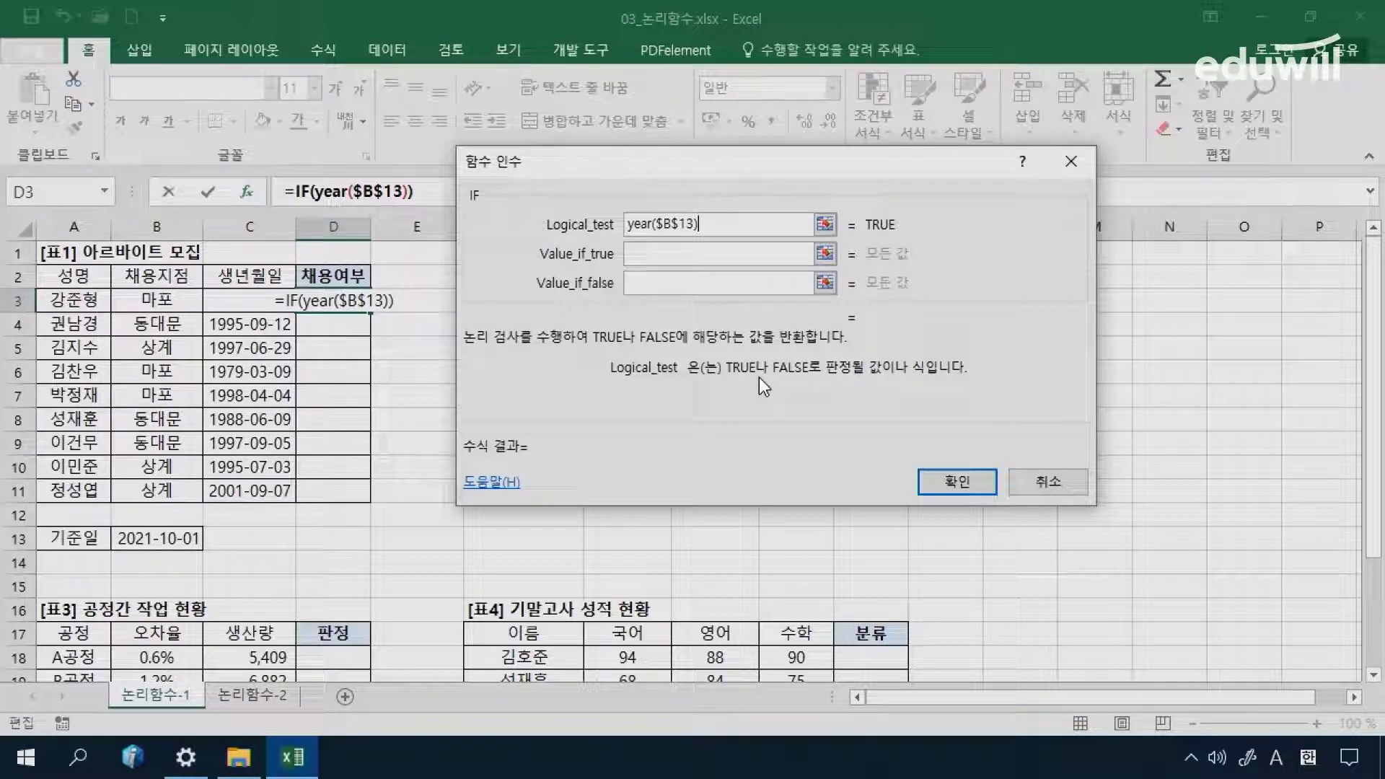
Step: Complete the logical test of the D3 IF function by adding -year(C3)>=25
{"action": "type", "text": "-"}
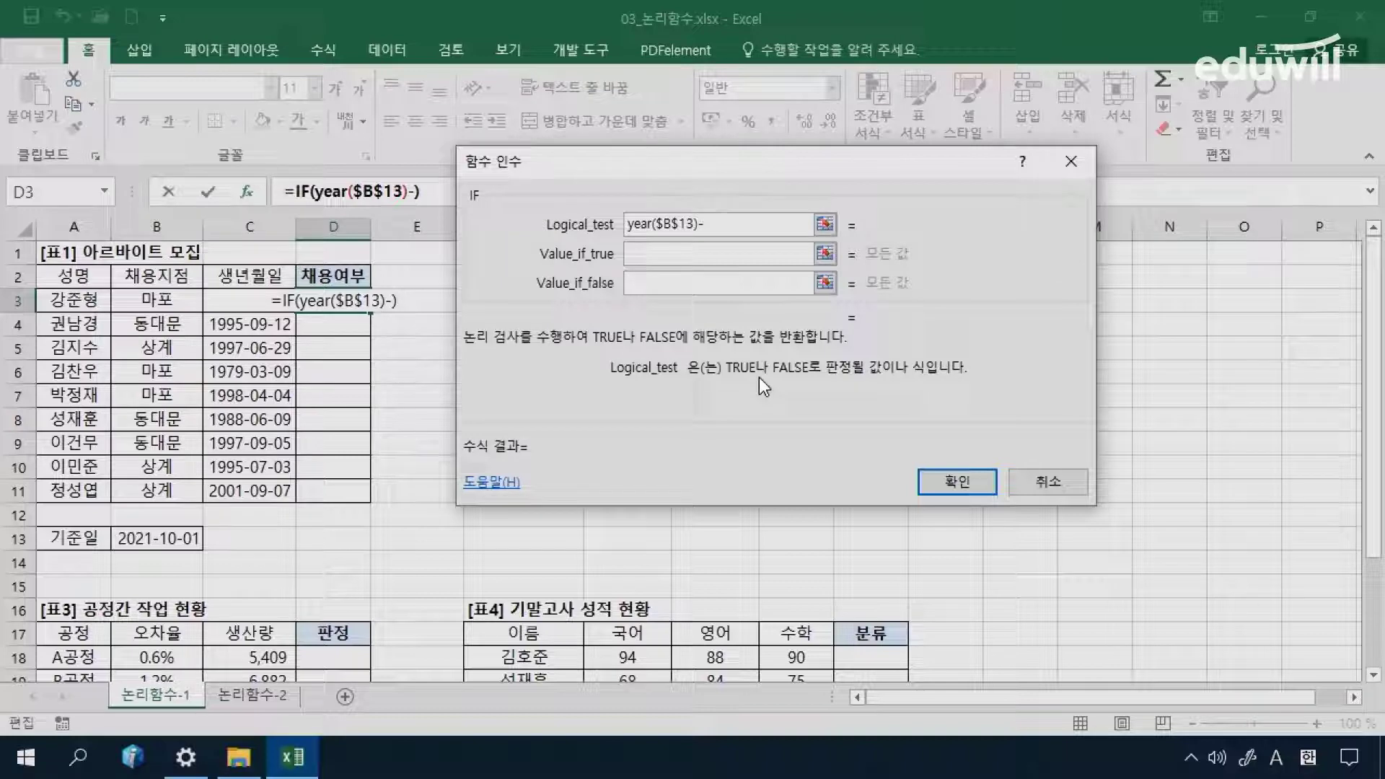
{"action": "type", "text": "year"}
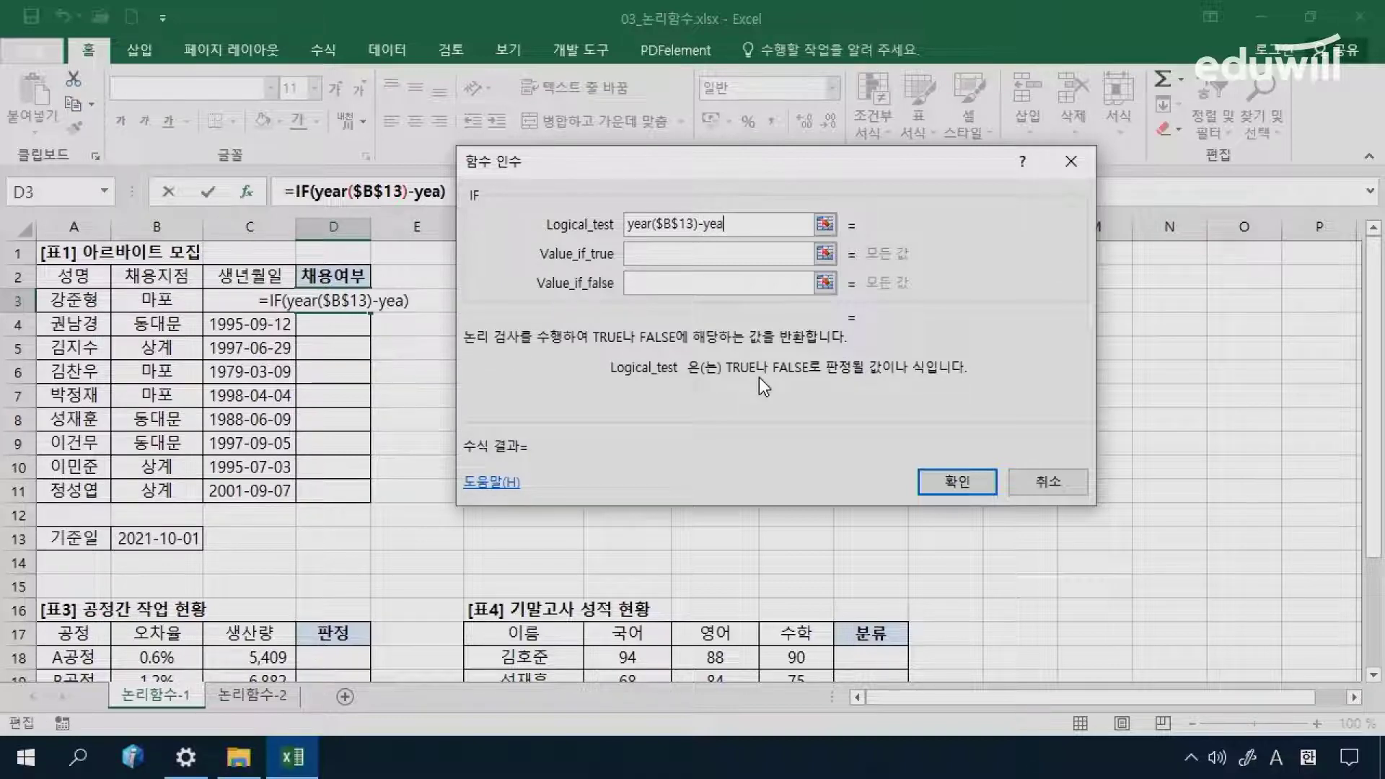
{"action": "type", "text": "("}
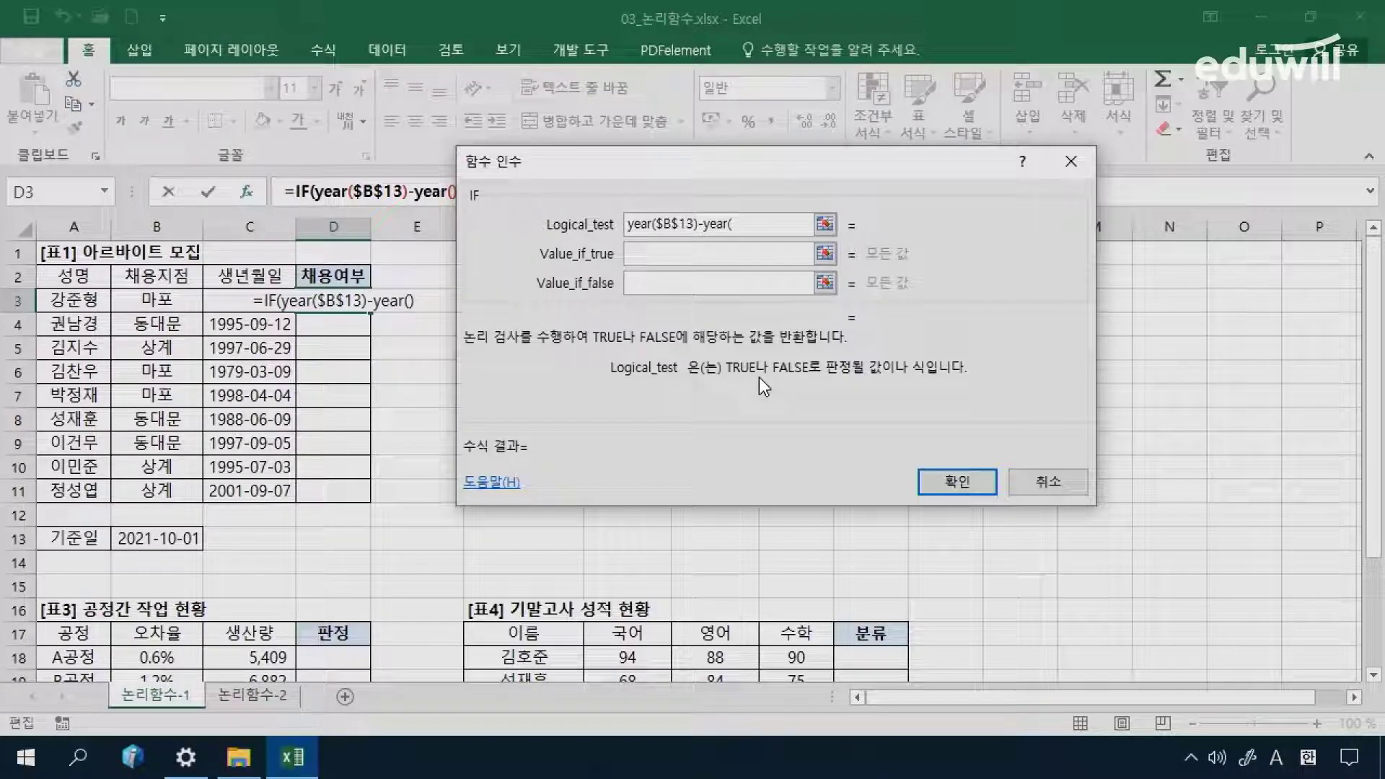
{"action": "left_click", "coordinate": [220, 301]}
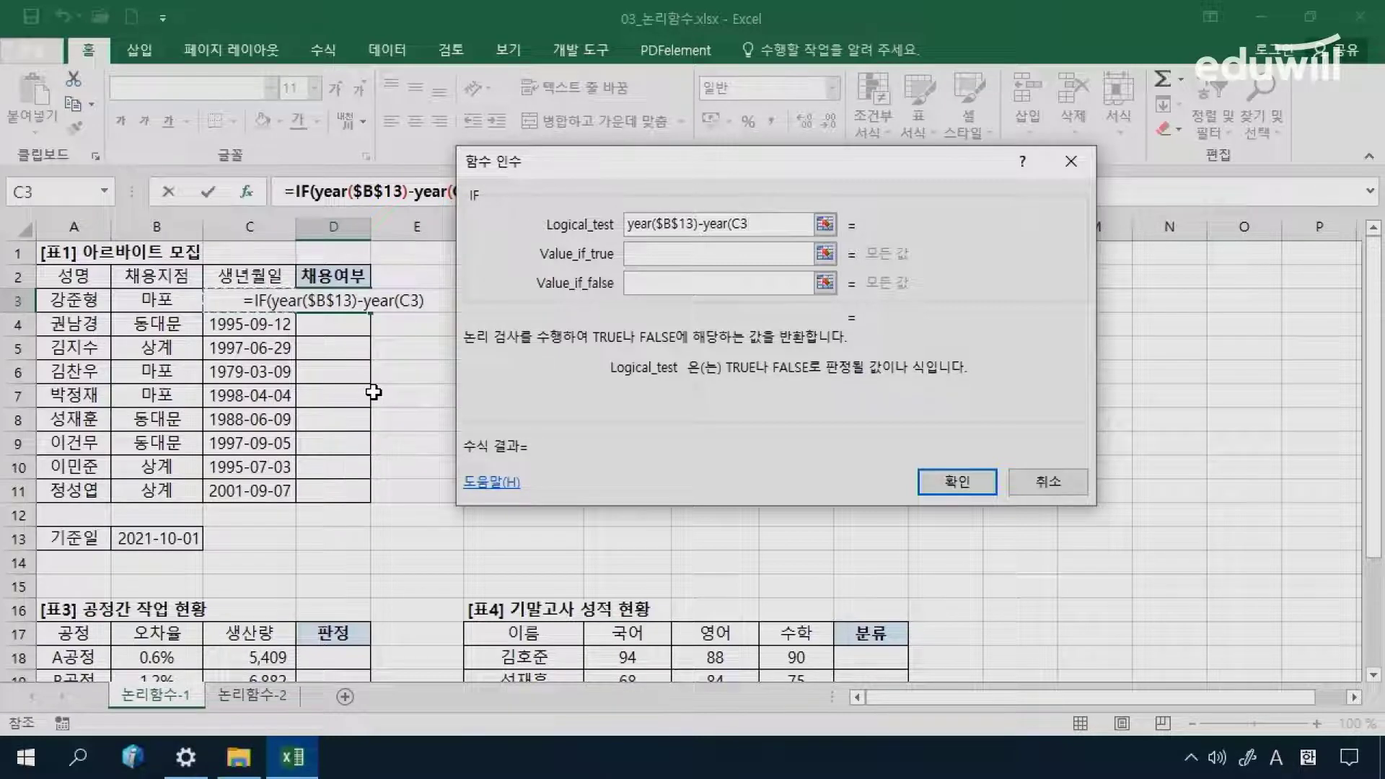
{"action": "type", "text": ")"}
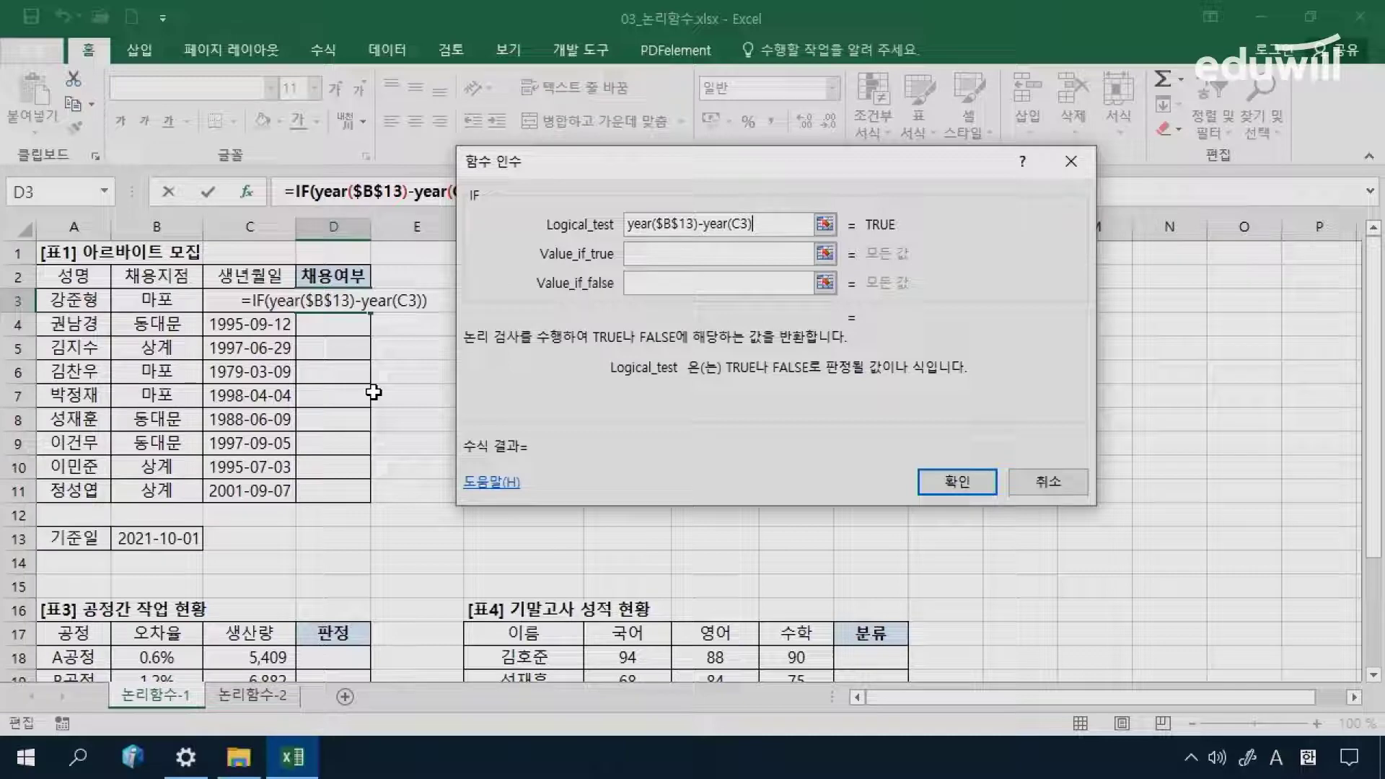
{"action": "type", "text": ">=25"}
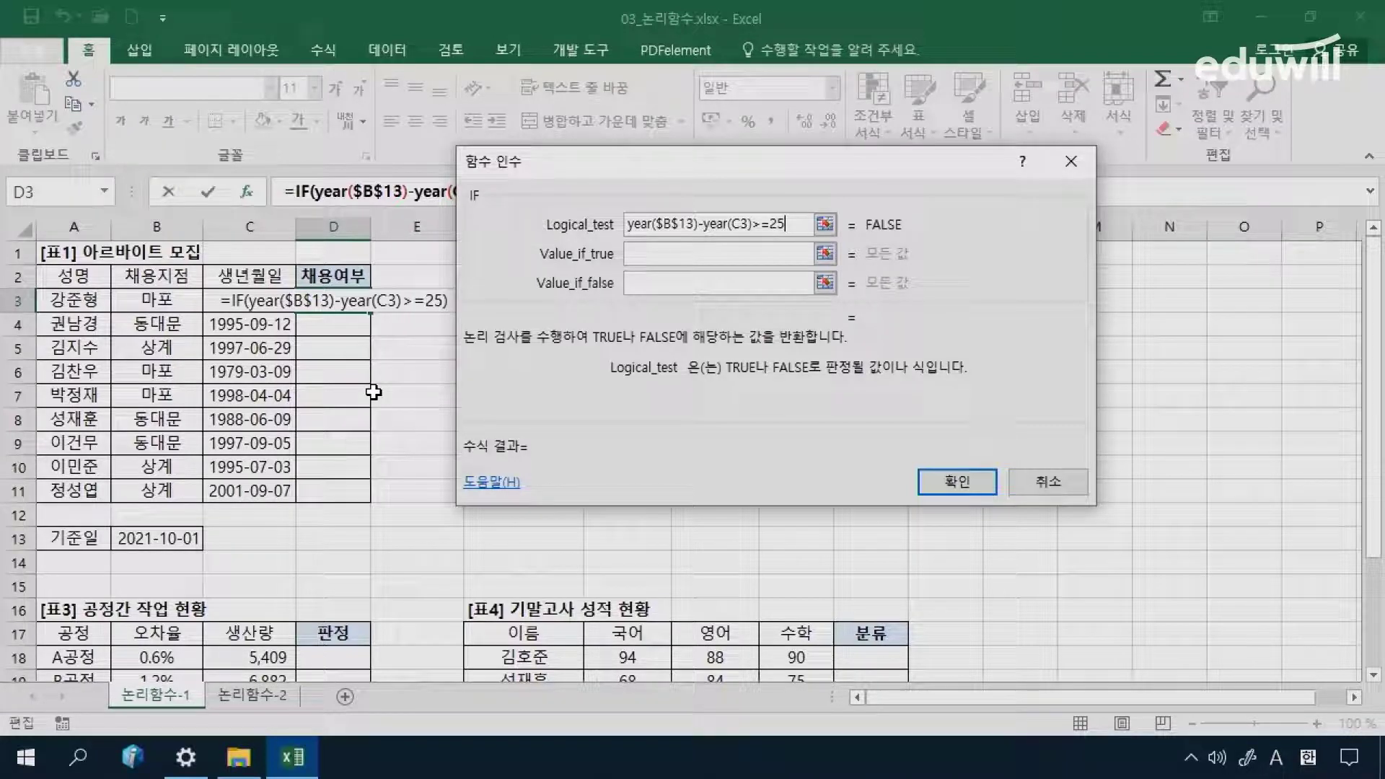
Step: Set the D3 IF function to return "채용" when true and "" when false, and confirm the formula
{"action": "left_click", "coordinate": [641, 259]}
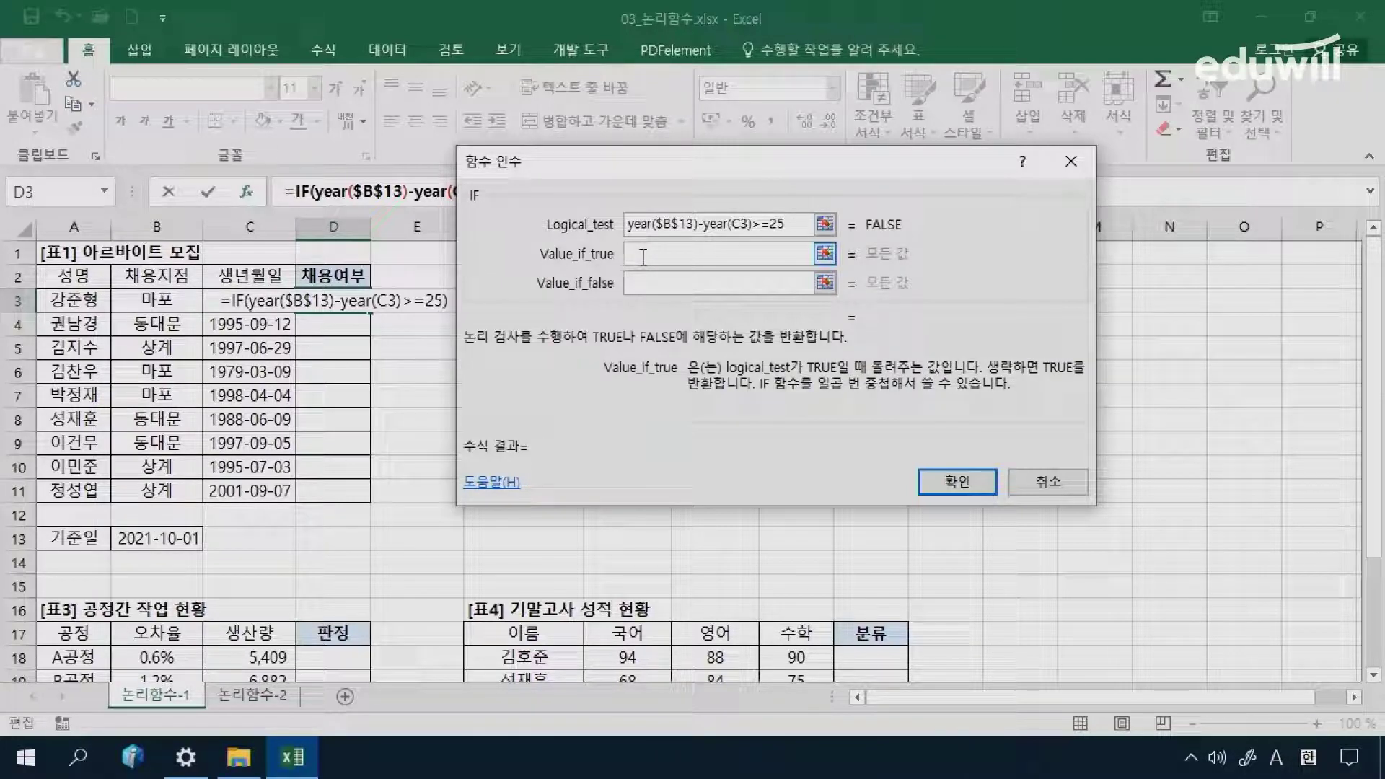
{"action": "key", "text": "Hangul"}
{"action": "type", "text": "채용"}
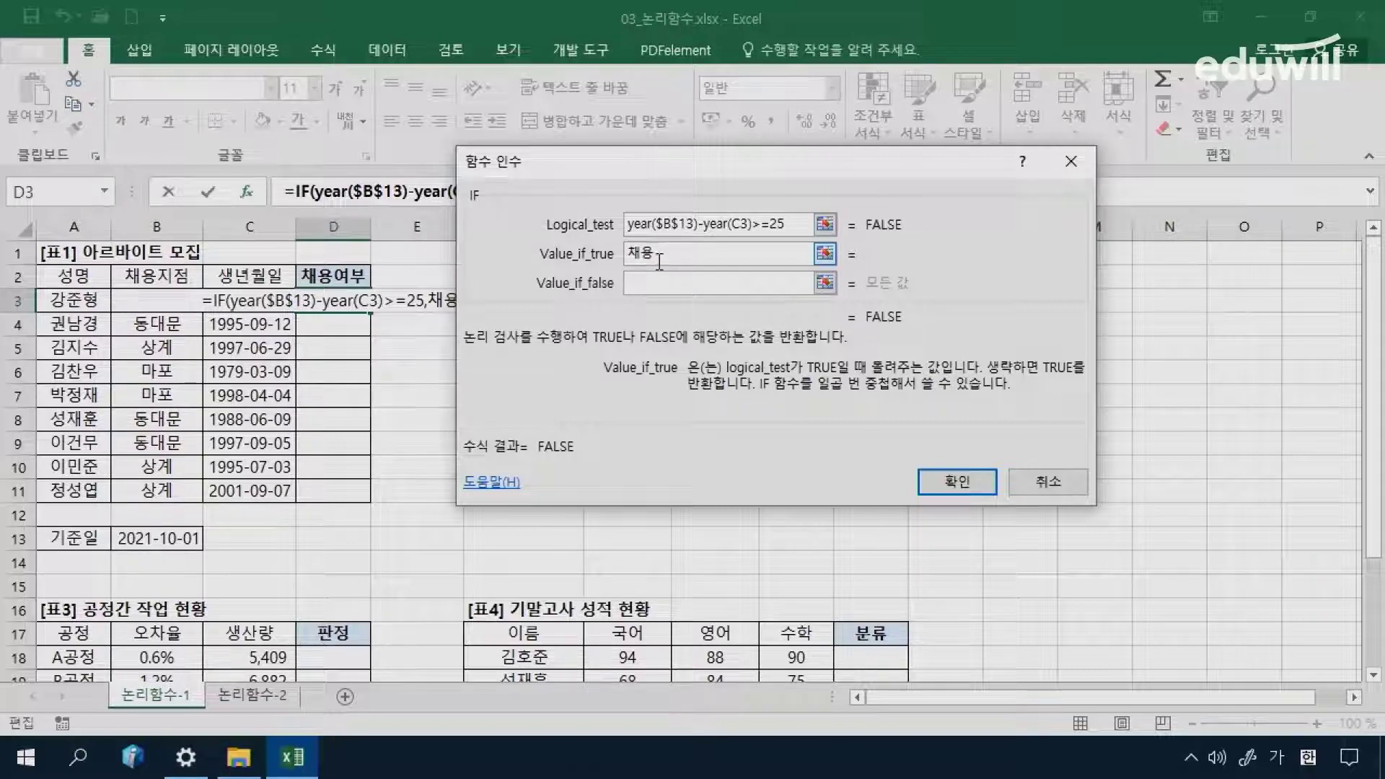
{"action": "key", "text": "Tab"}
{"action": "left_click", "coordinate": [641, 283]}
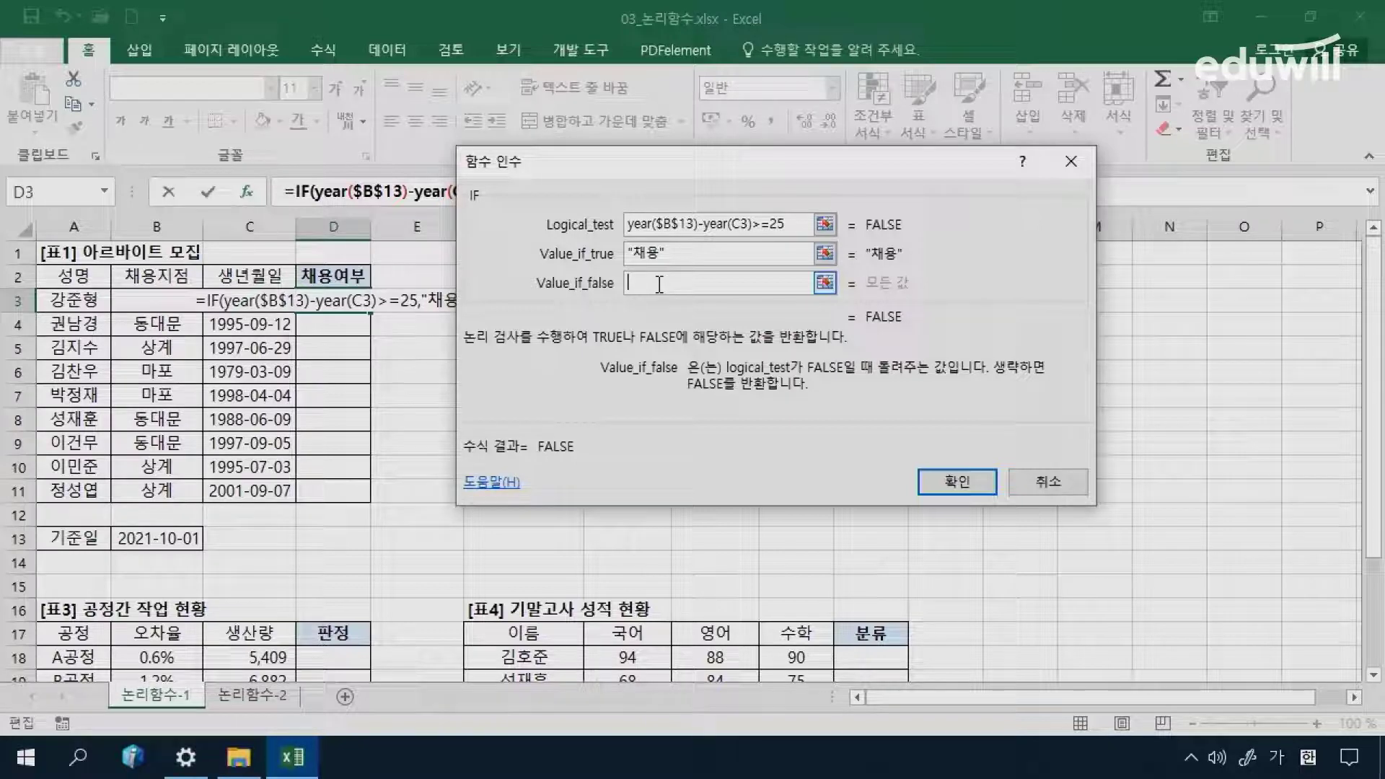
{"action": "type", "text": "\"\""}
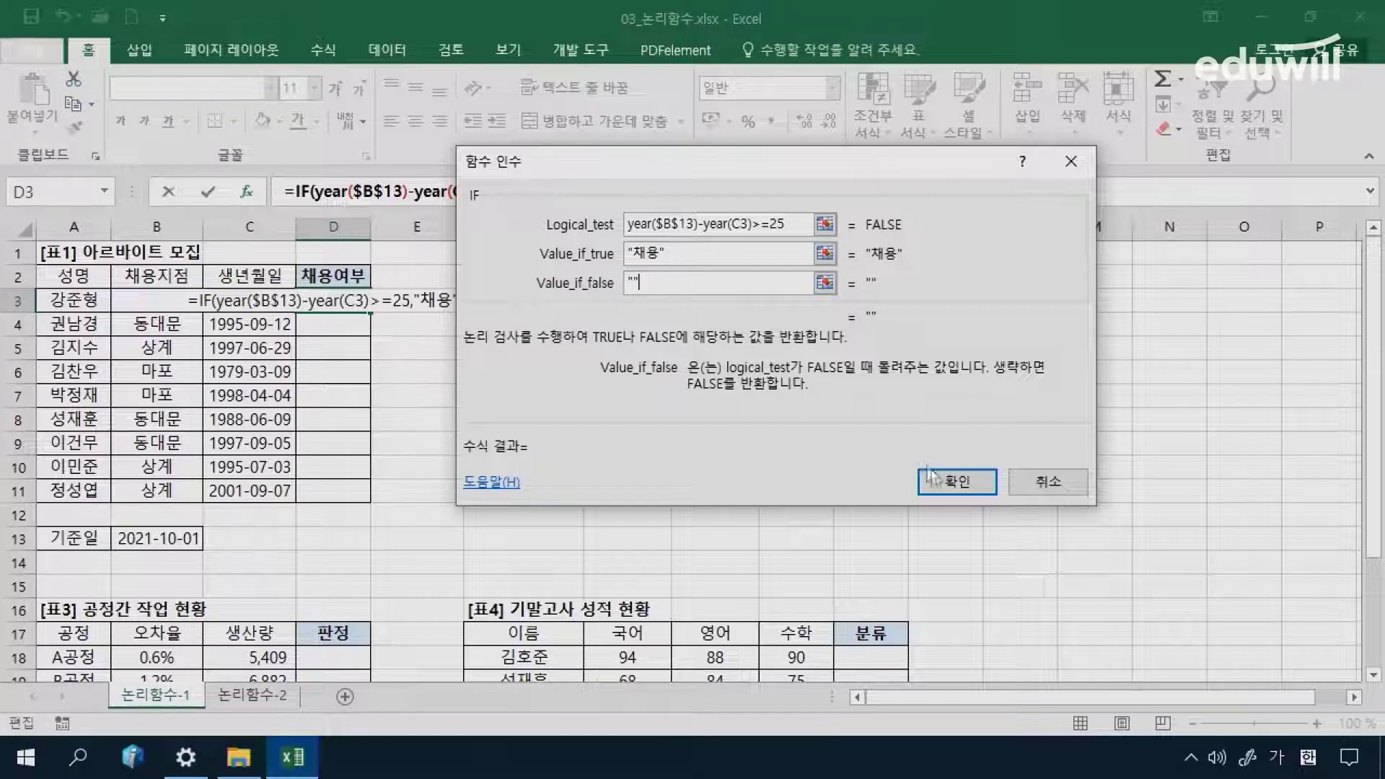
{"action": "left_click", "coordinate": [938, 480]}
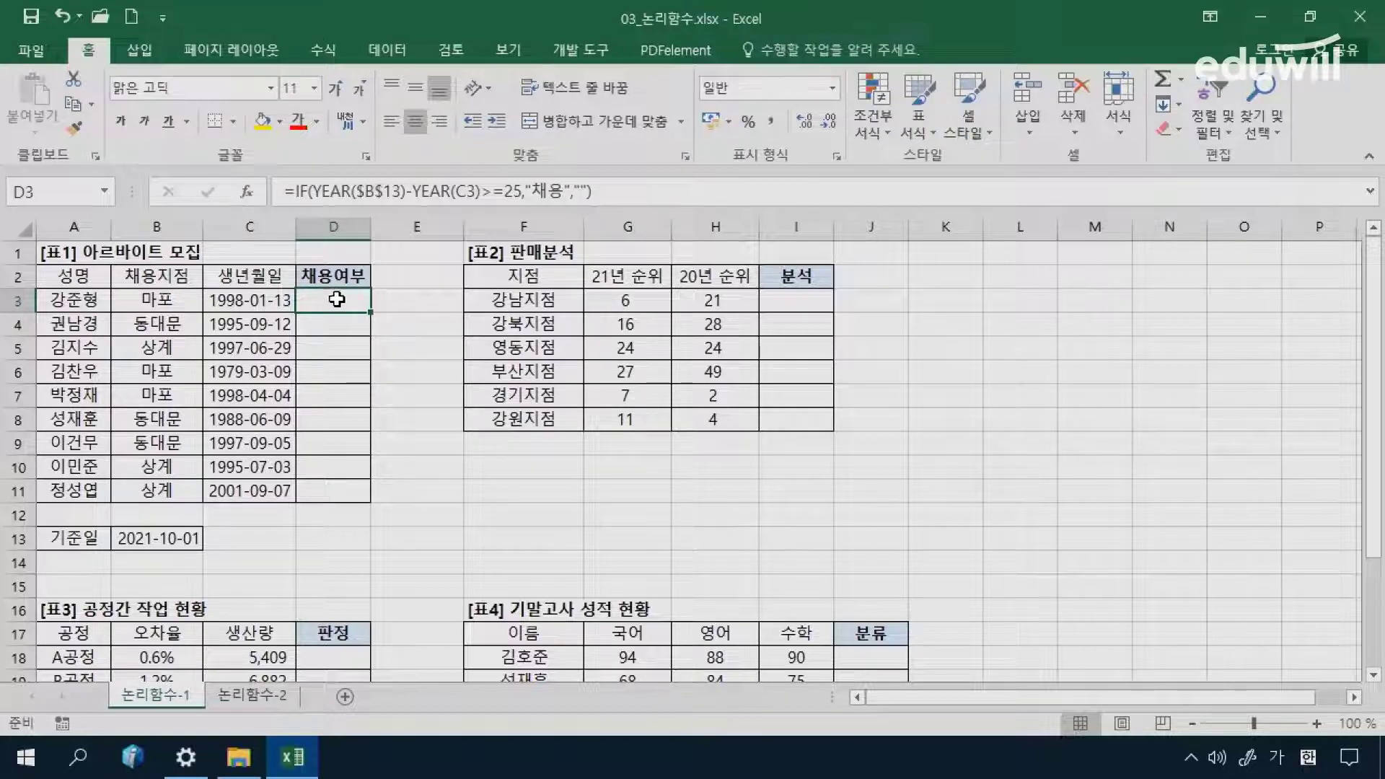
Step: Fill the D3 formula down the 채용여부 column to D11 and check the copied formulas in D4, D6, D8 and D10
{"action": "left_click_drag", "start_coordinate": [370, 313], "coordinate": [387, 496]}
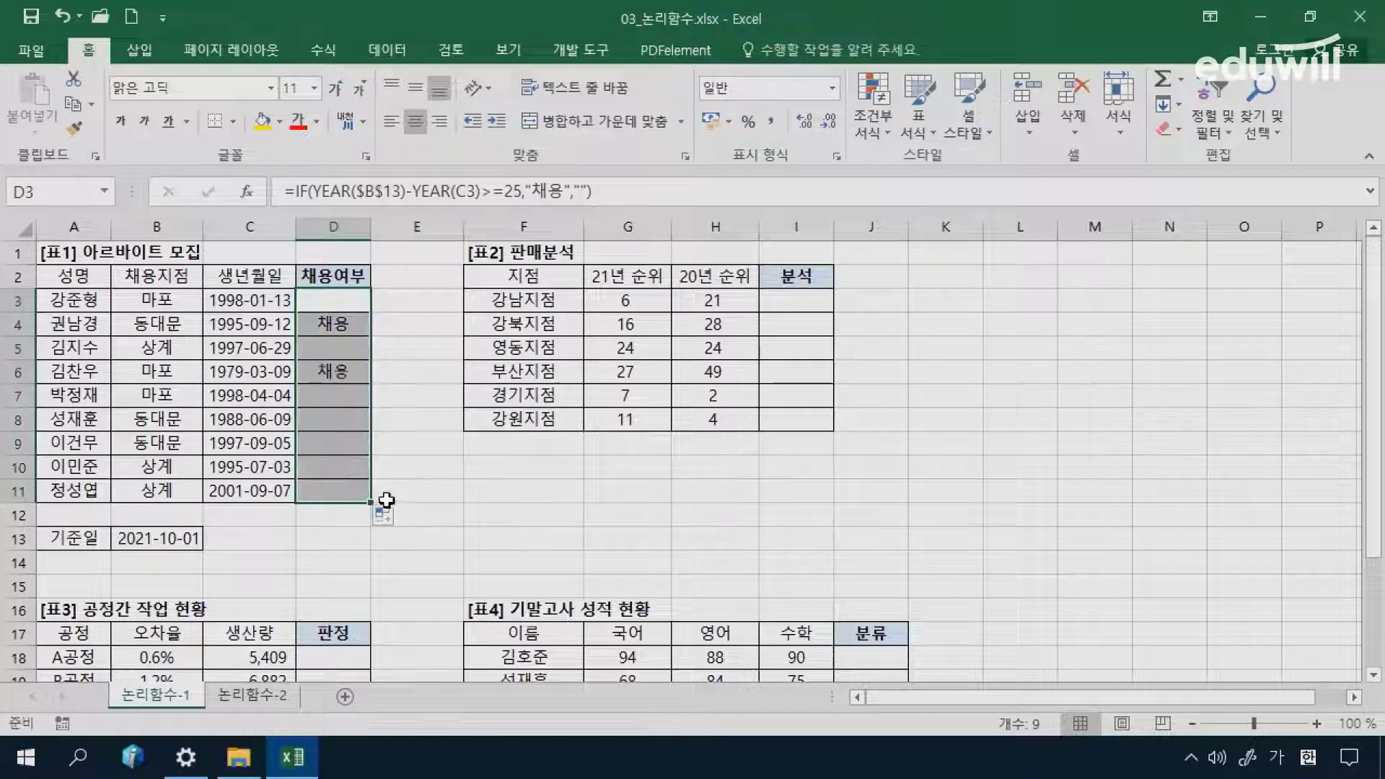
{"action": "left_click", "coordinate": [351, 333]}
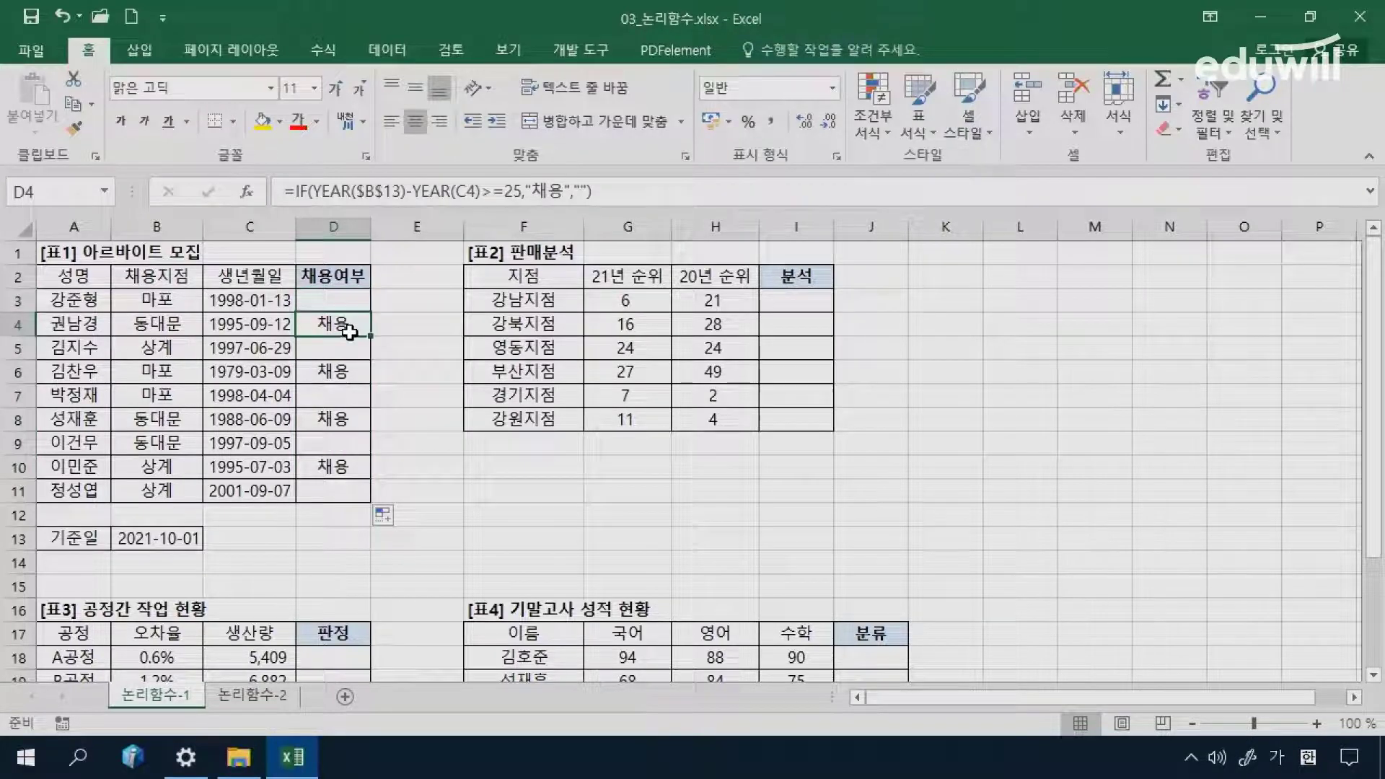
{"action": "left_click", "coordinate": [352, 373]}
{"action": "left_click", "coordinate": [351, 414]}
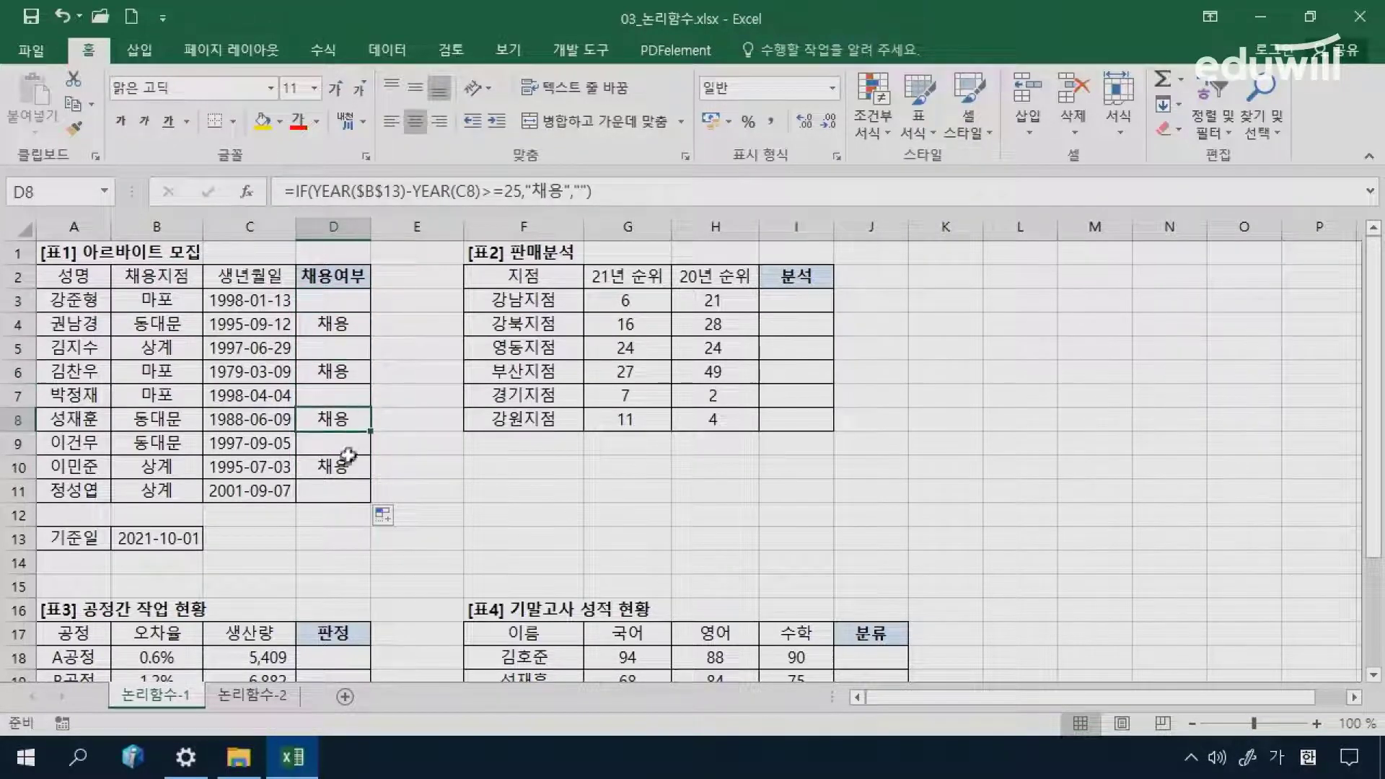
{"action": "left_click", "coordinate": [349, 462]}
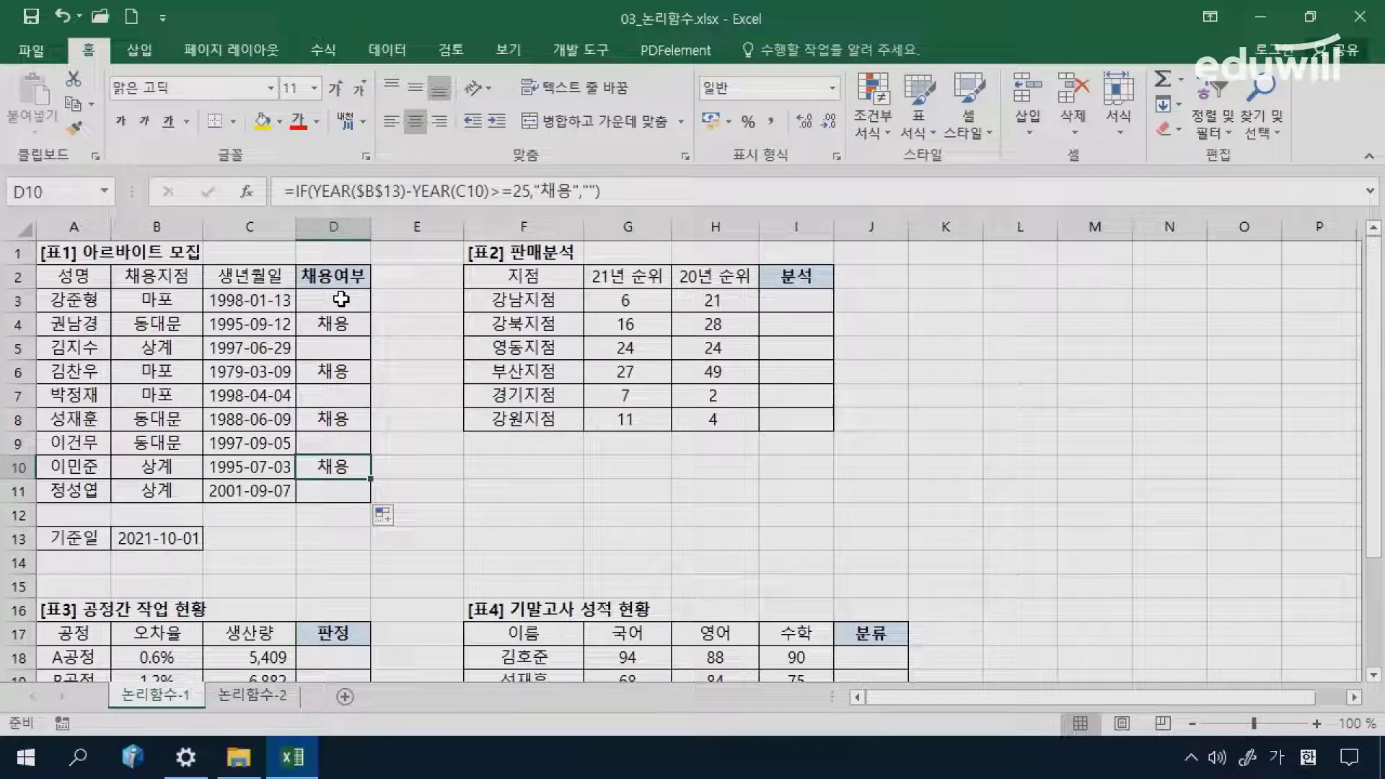
Step: Start an IF function in I3 of the 분석 column with the logical test G3<H3
{"action": "left_click", "coordinate": [783, 304]}
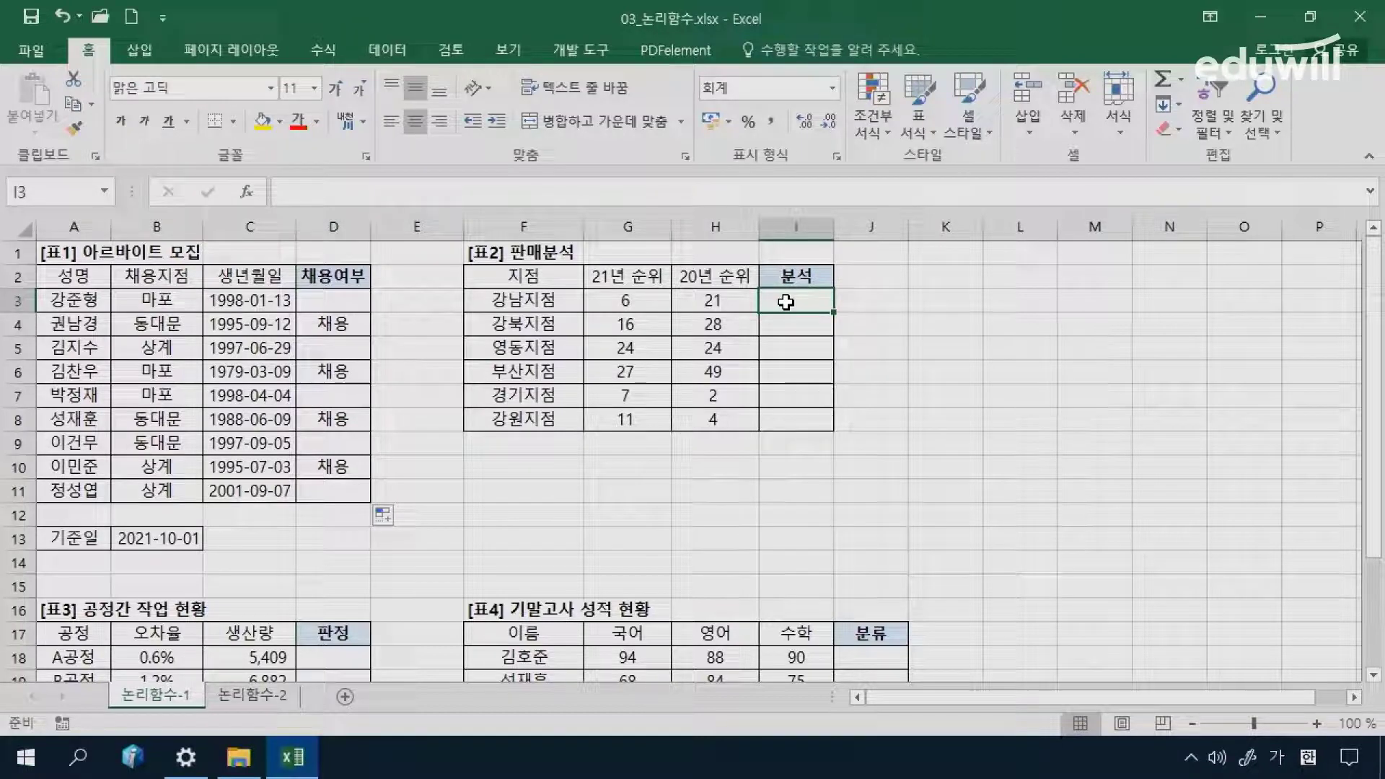
{"action": "type", "text": "="}
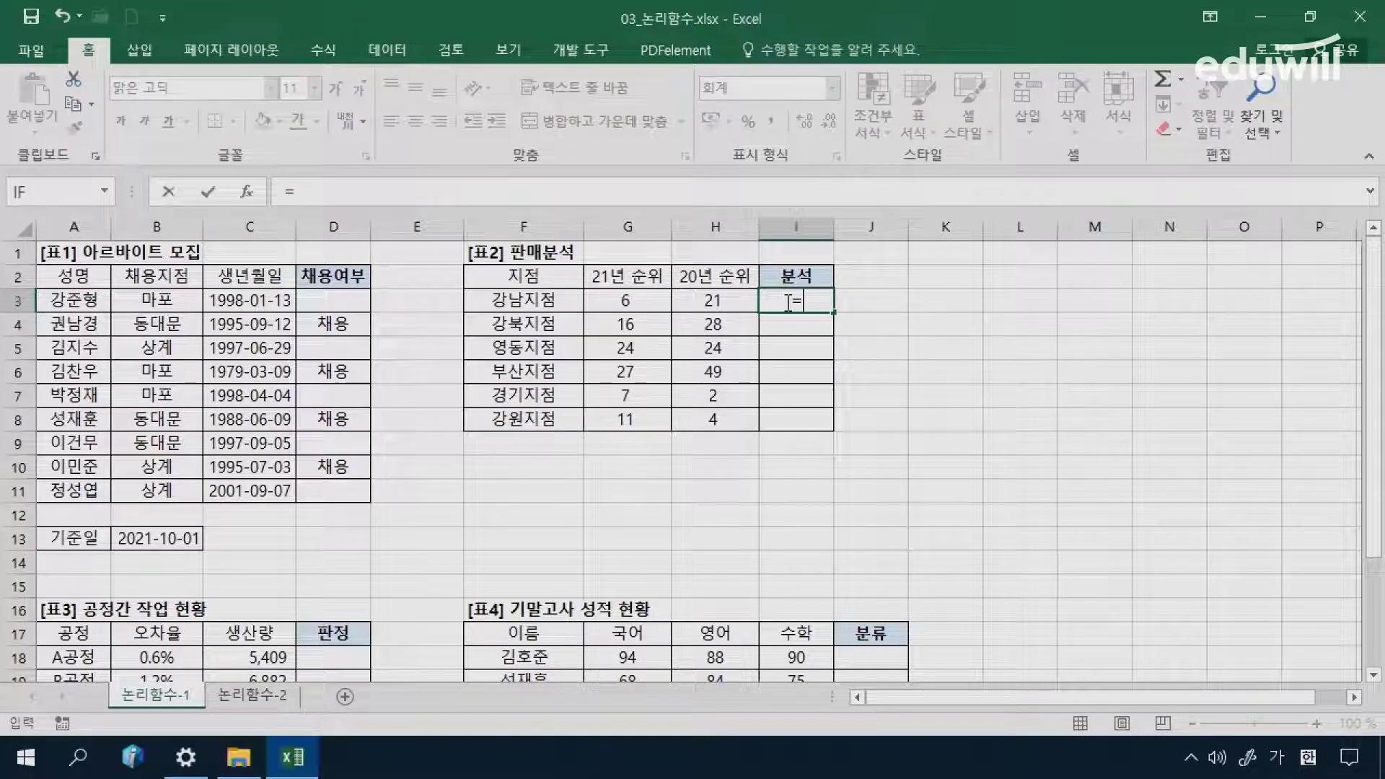
{"action": "type", "text": "ㅑ"}
{"action": "key", "text": "BackSpace"}
{"action": "key", "text": "Hangul"}
{"action": "type", "text": "if"}
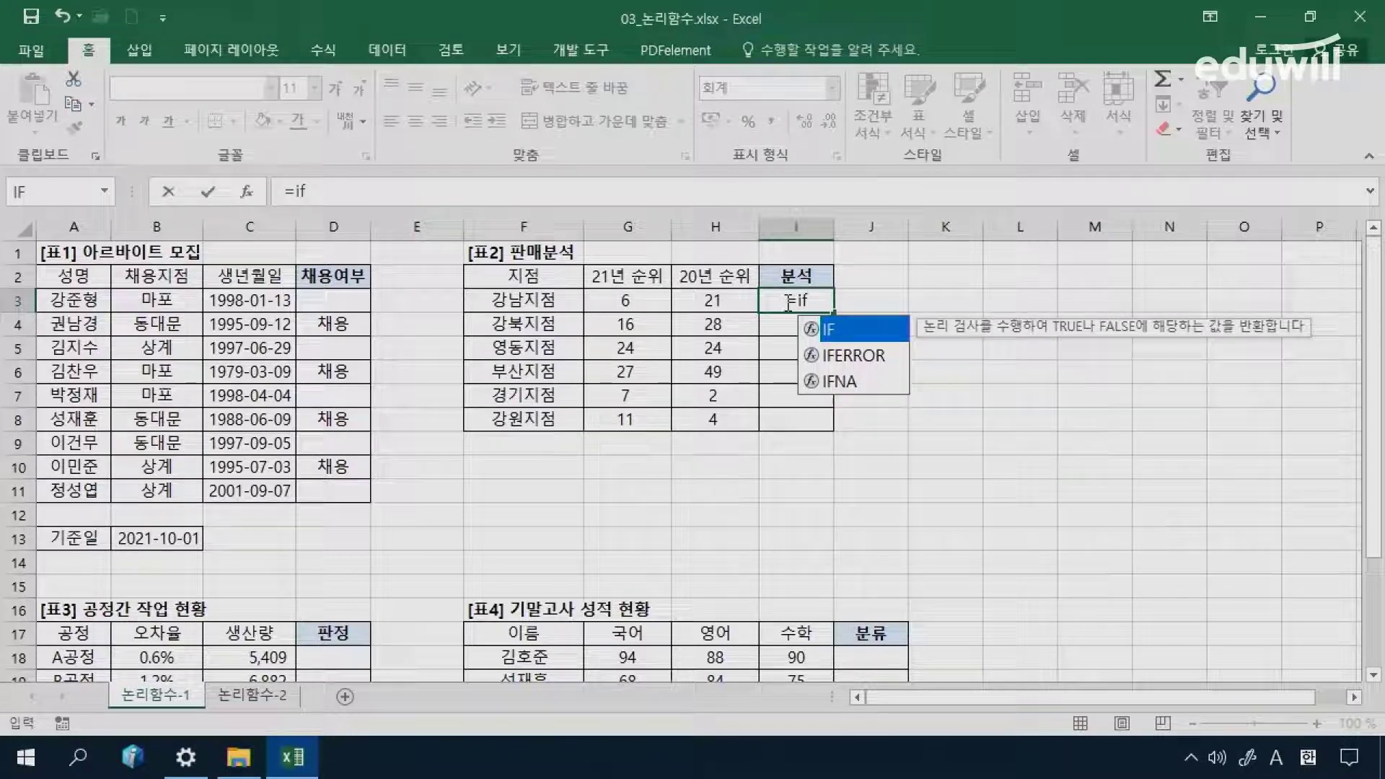
{"action": "key", "text": "Tab"}
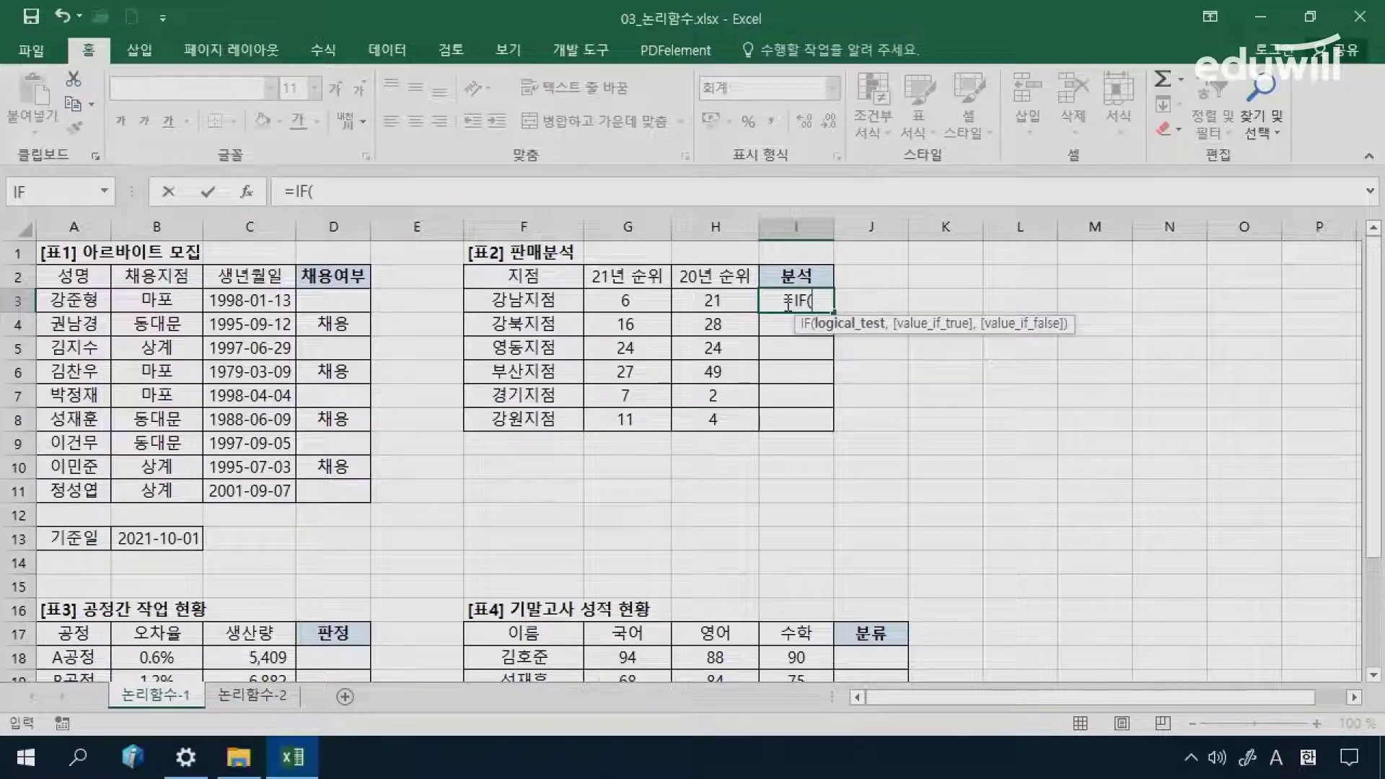
{"action": "left_click", "coordinate": [247, 198]}
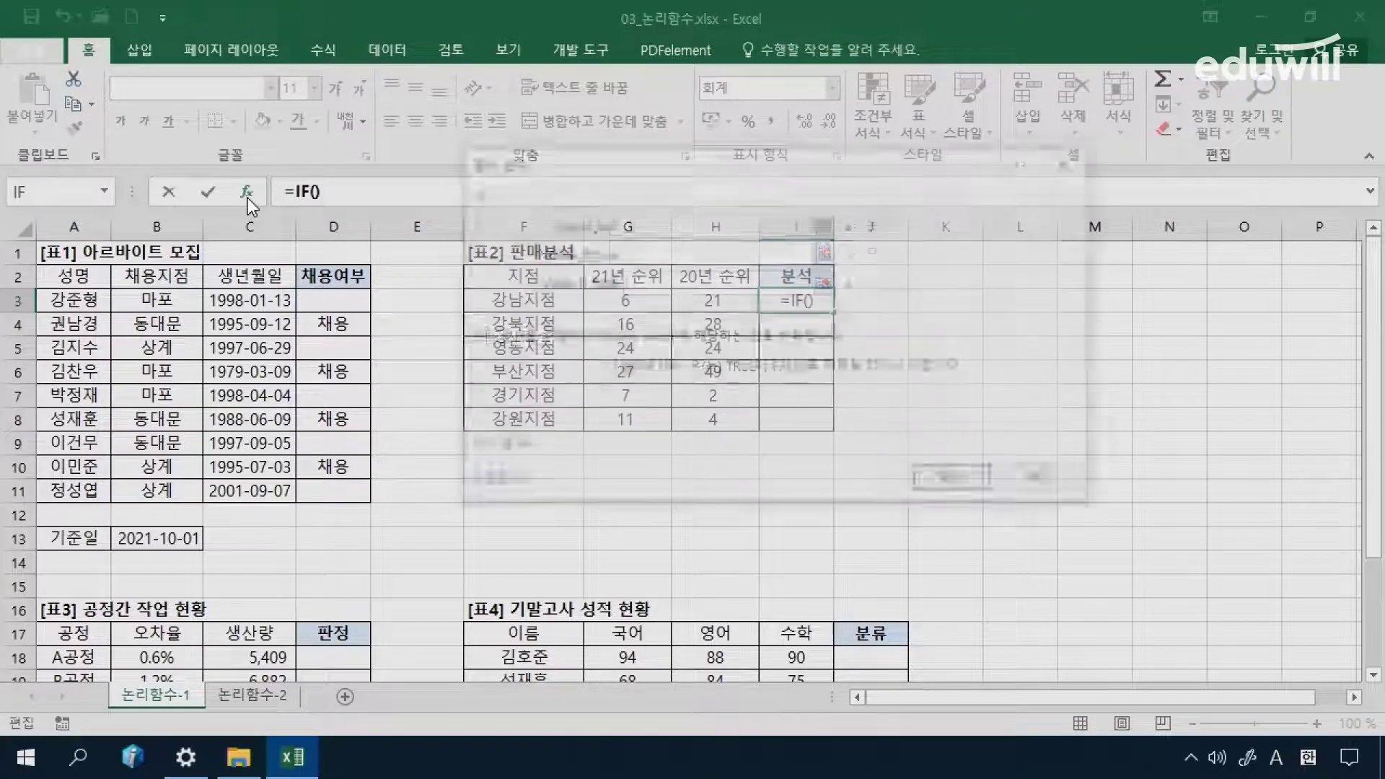
{"action": "left_click_drag", "start_coordinate": [659, 161], "coordinate": [811, 348]}
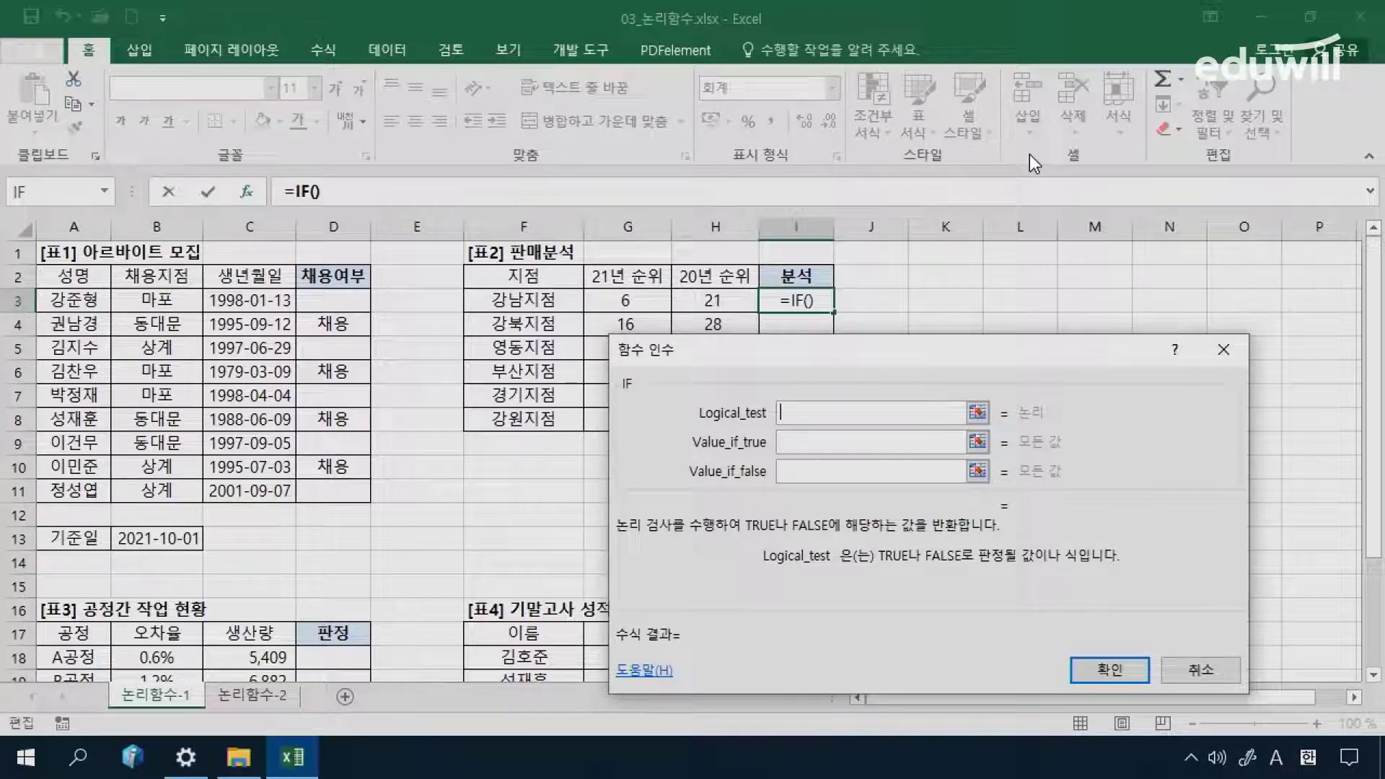
{"action": "left_click", "coordinate": [622, 301]}
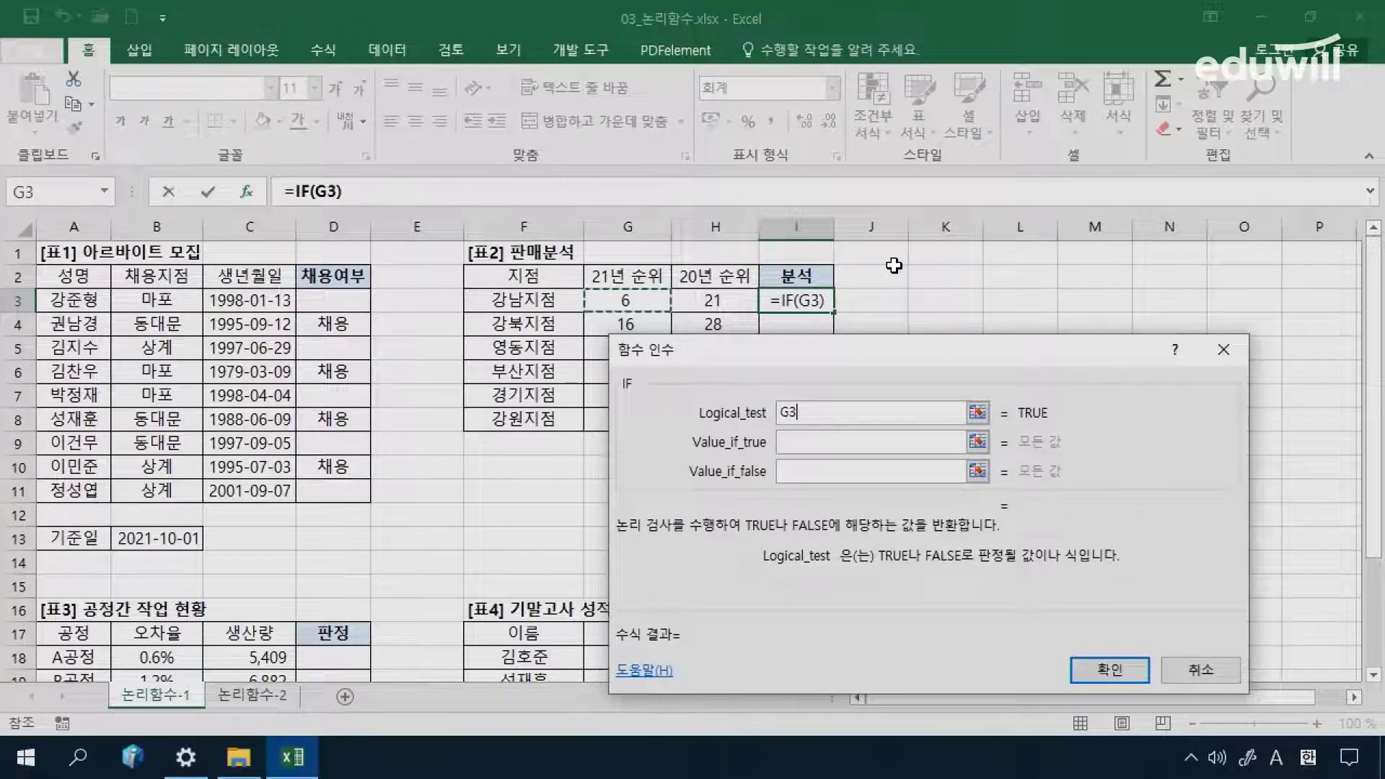
{"action": "type", "text": "<"}
{"action": "left_click", "coordinate": [718, 303]}
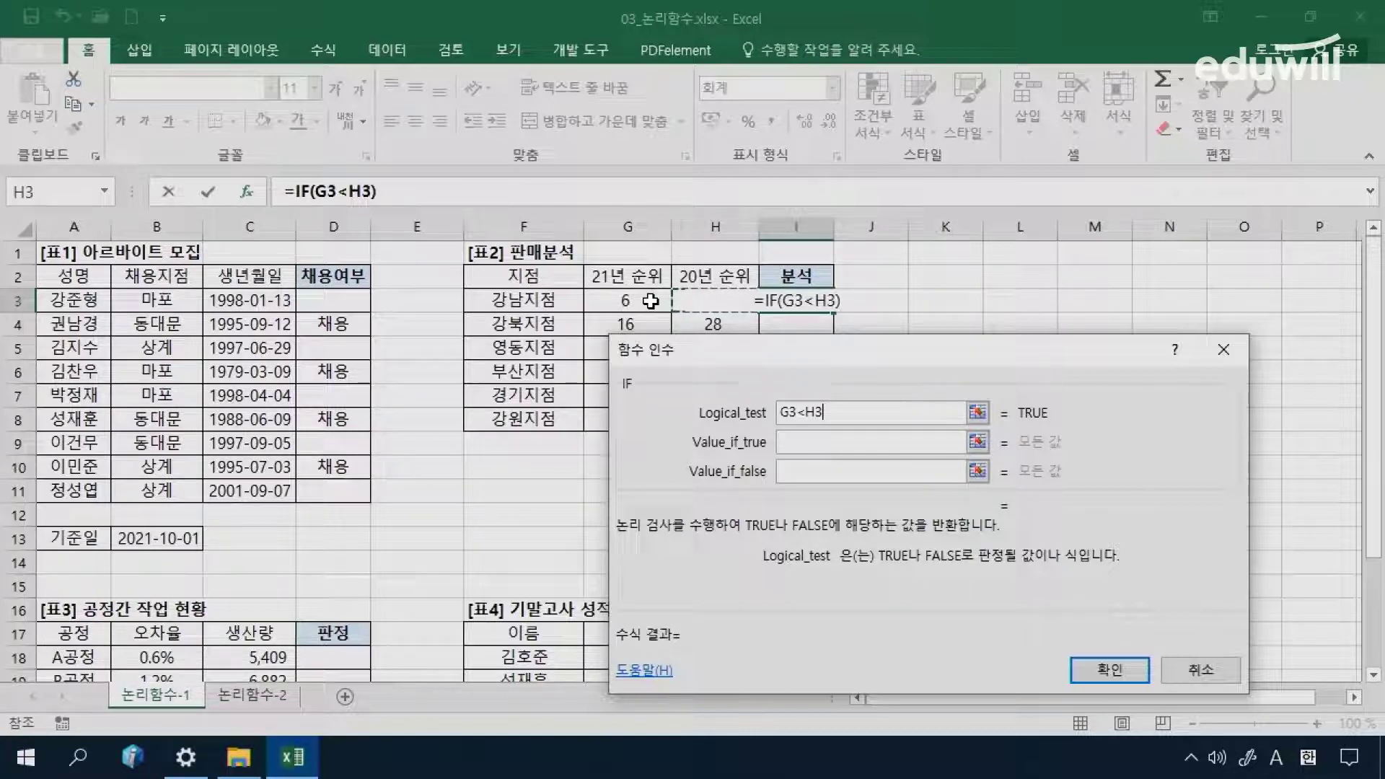
Step: Set the true value of the I3 IF function to 상승
{"action": "left_click", "coordinate": [801, 442]}
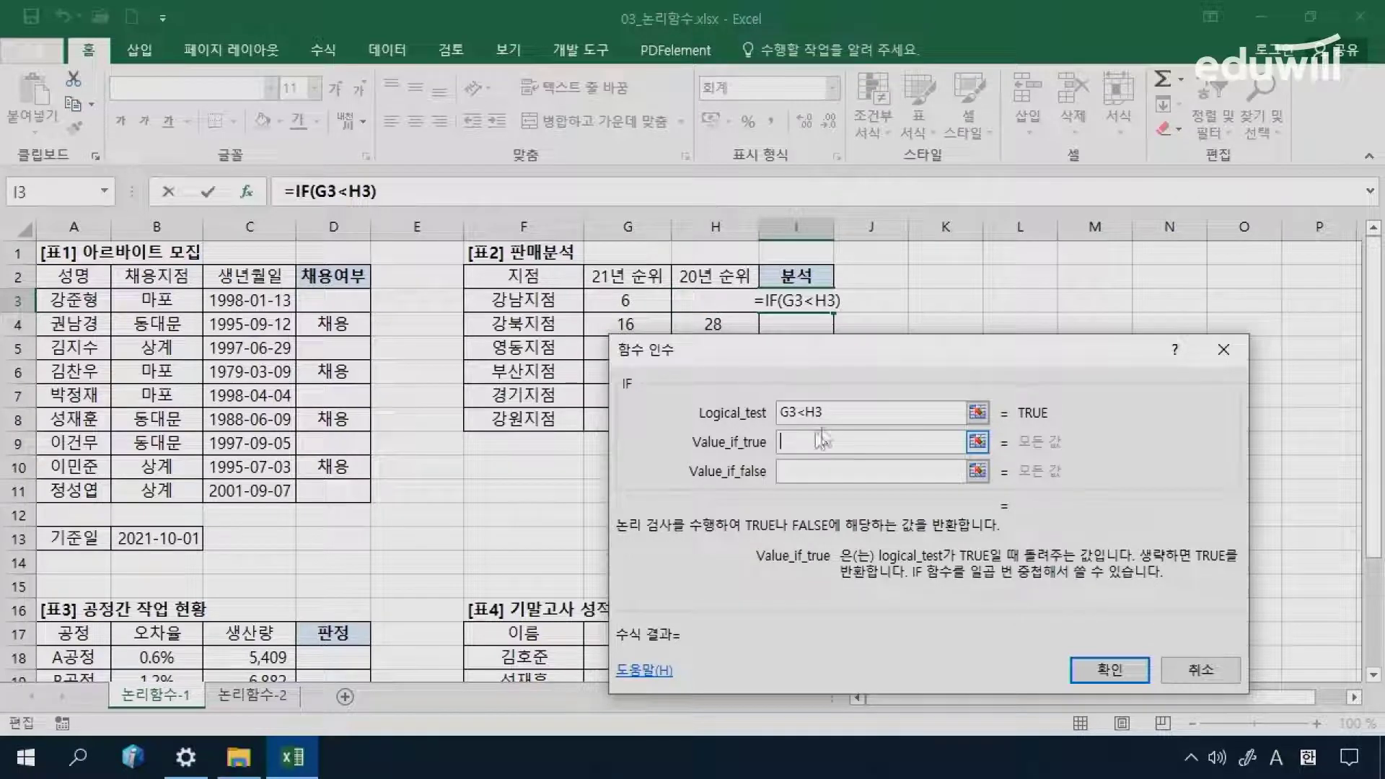
{"action": "key", "text": "Hangul"}
{"action": "type", "text": "상시"}
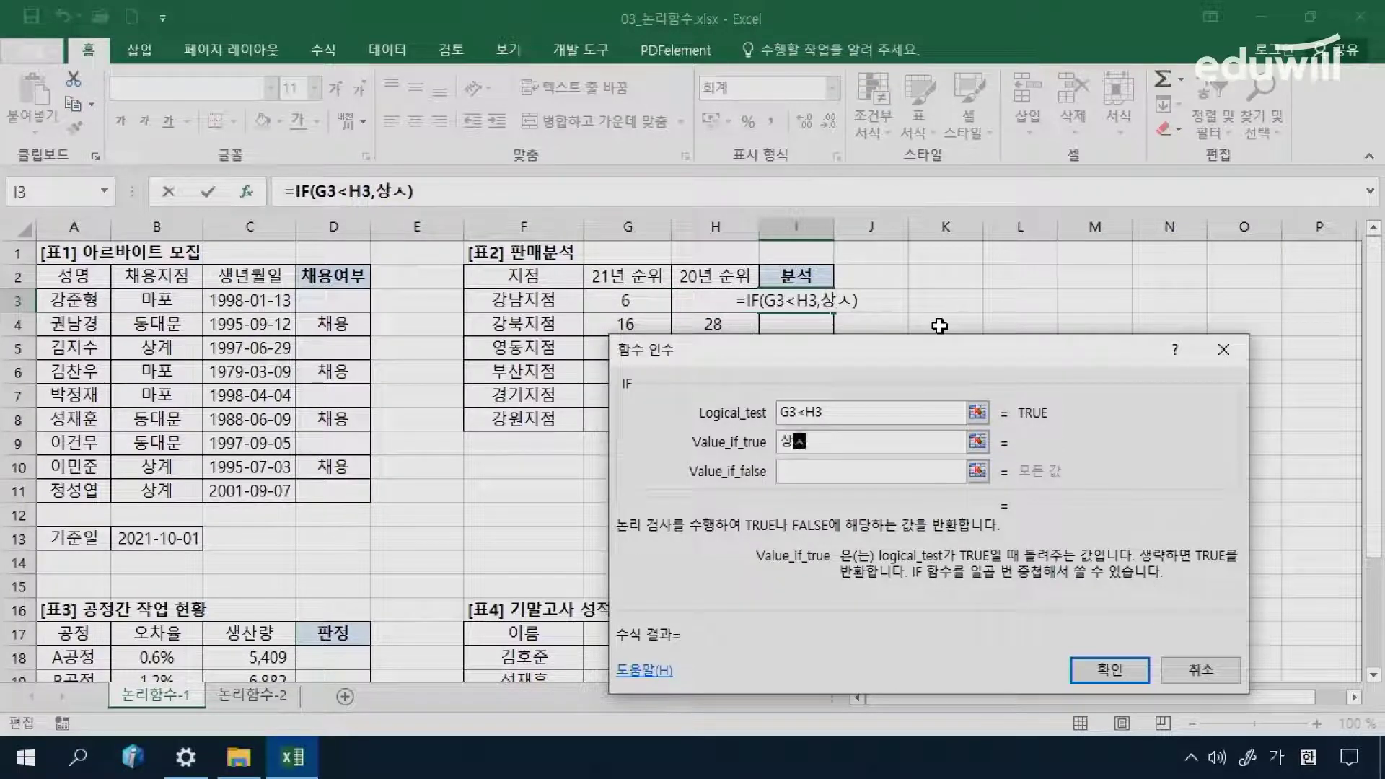
{"action": "key", "text": "BackSpace"}
{"action": "key", "text": "BackSpace"}
{"action": "type", "text": "ㅅ"}
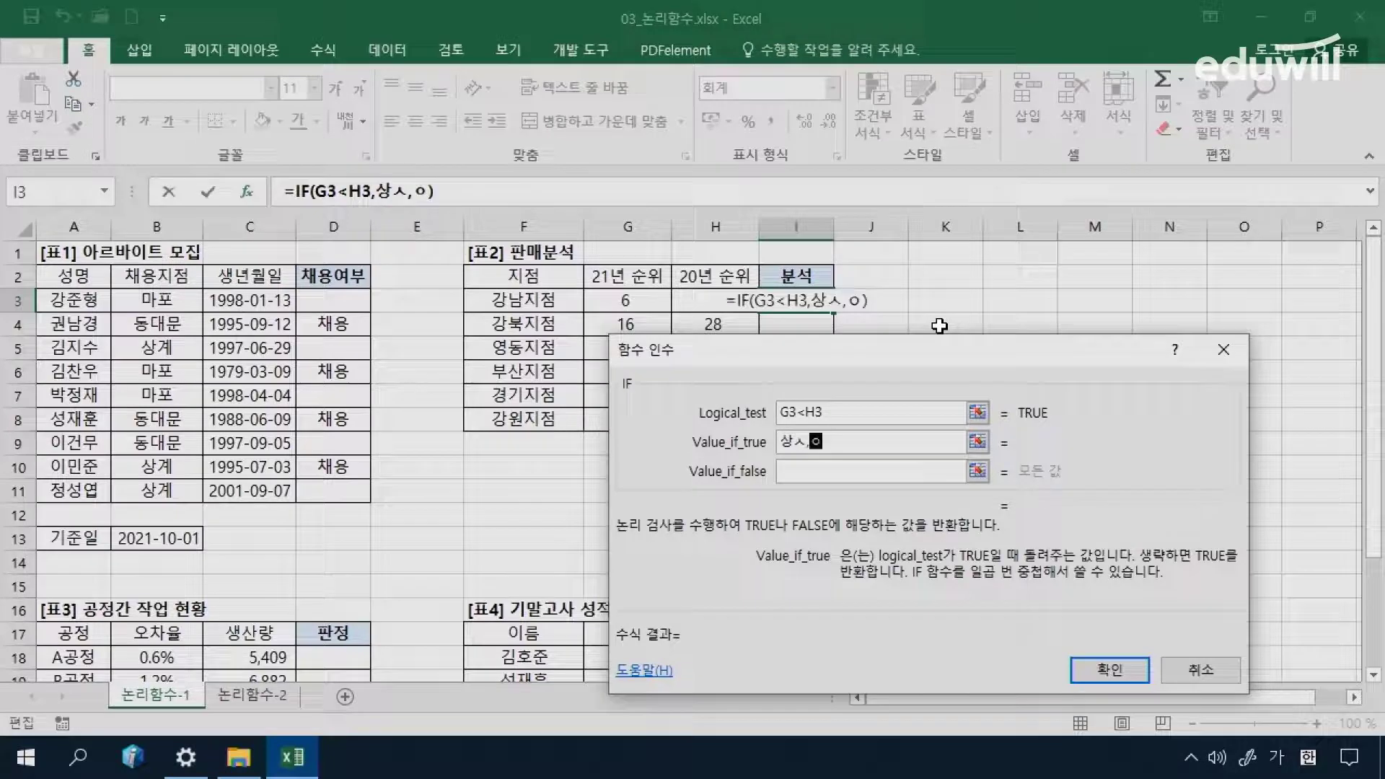
{"action": "key", "text": "BackSpace"}
{"action": "type", "text": "승"}
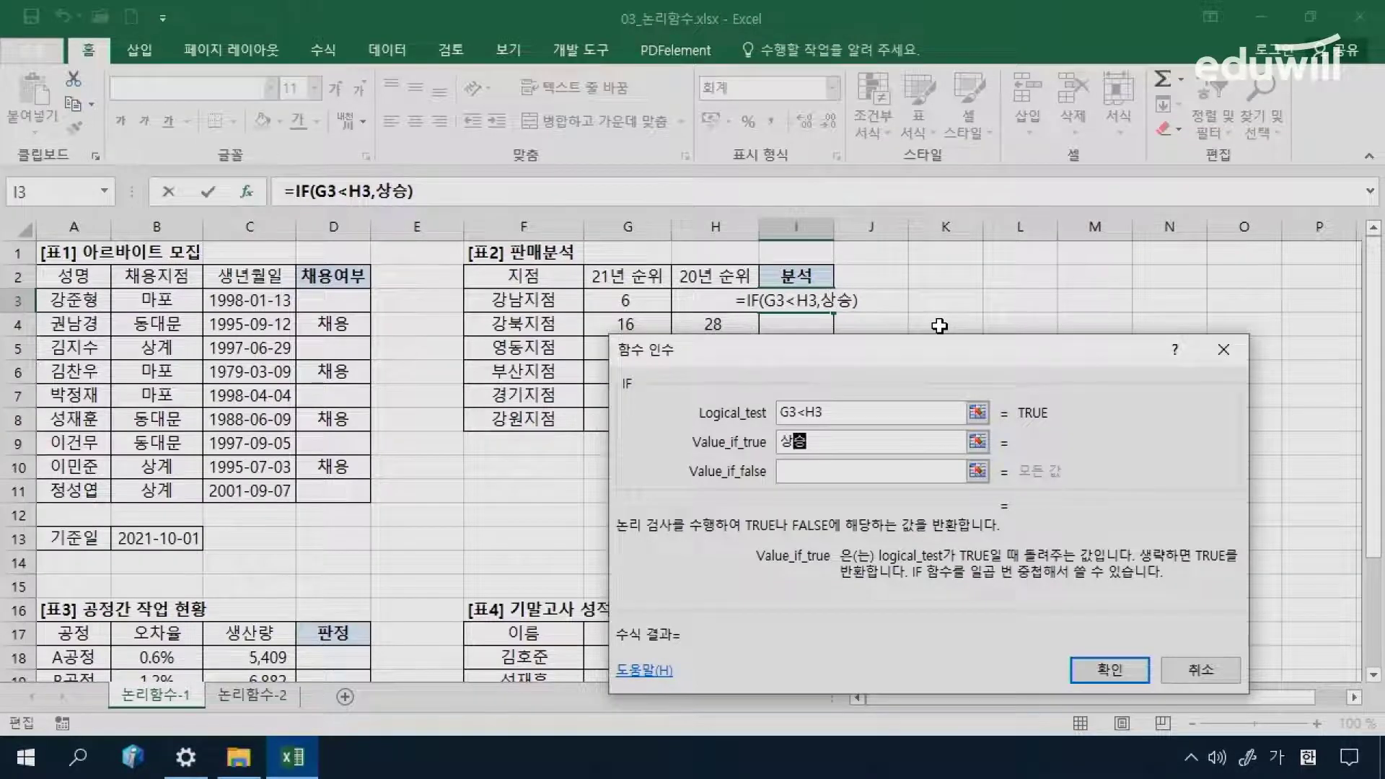
Step: Open the list of functions available for nesting in the false-value argument of the I3 IF function
{"action": "left_click", "coordinate": [803, 472]}
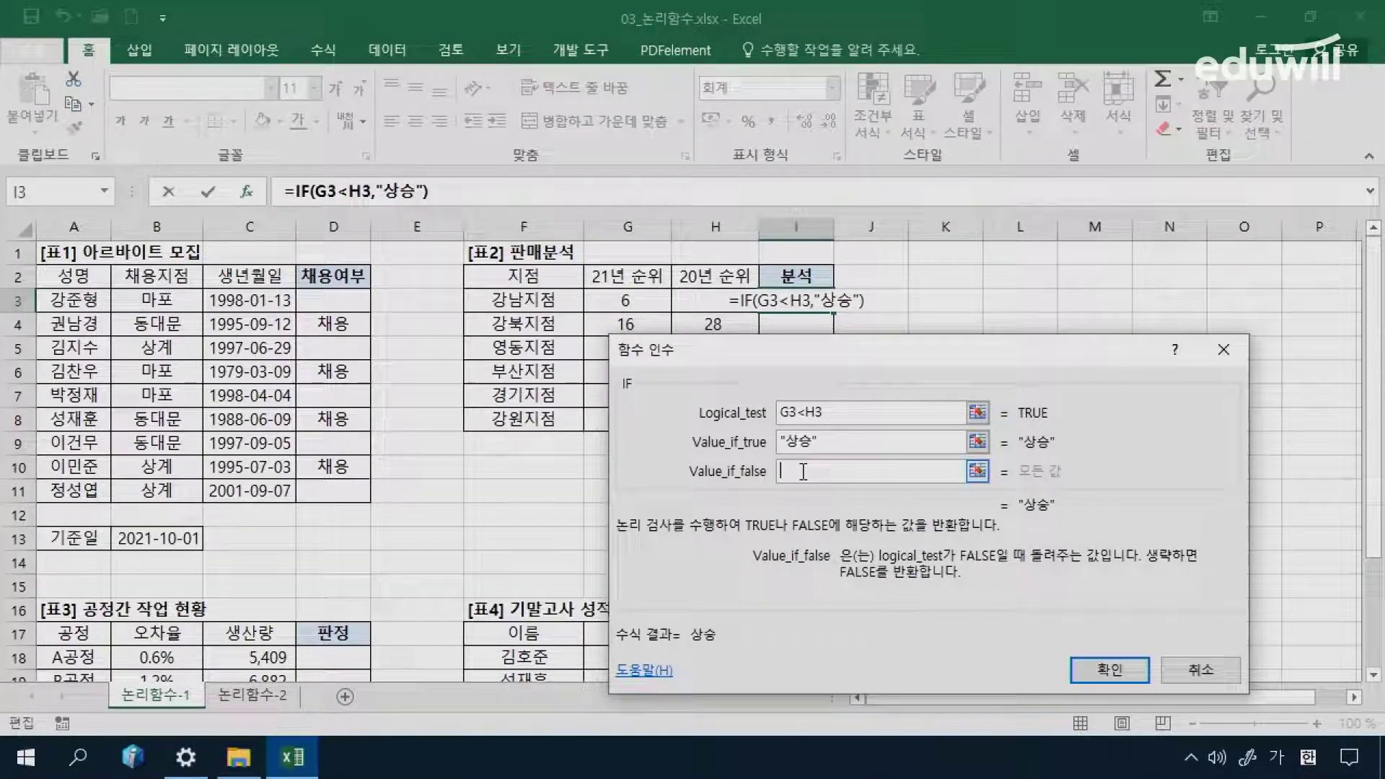
{"action": "left_click", "coordinate": [796, 443]}
{"action": "left_click_drag", "start_coordinate": [795, 354], "coordinate": [760, 188]}
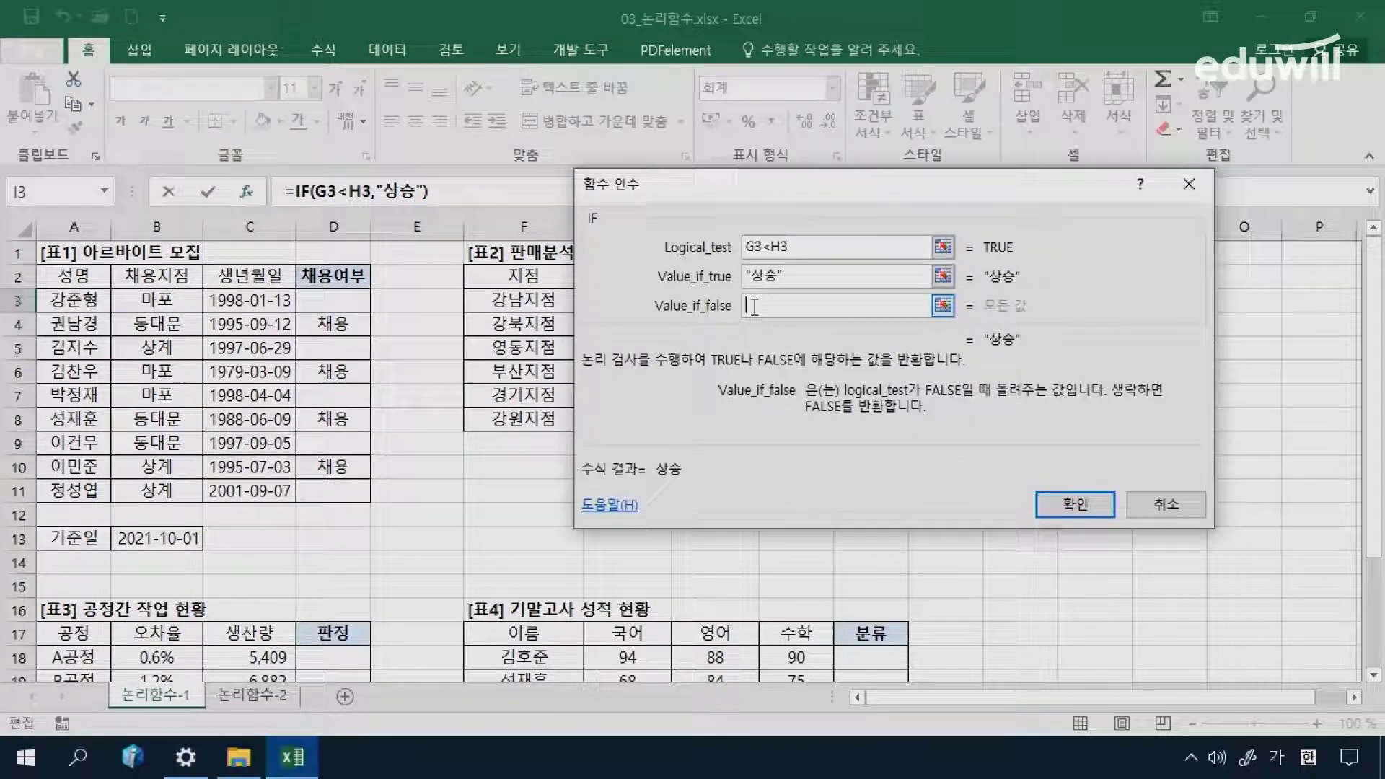
{"action": "left_click", "coordinate": [107, 198]}
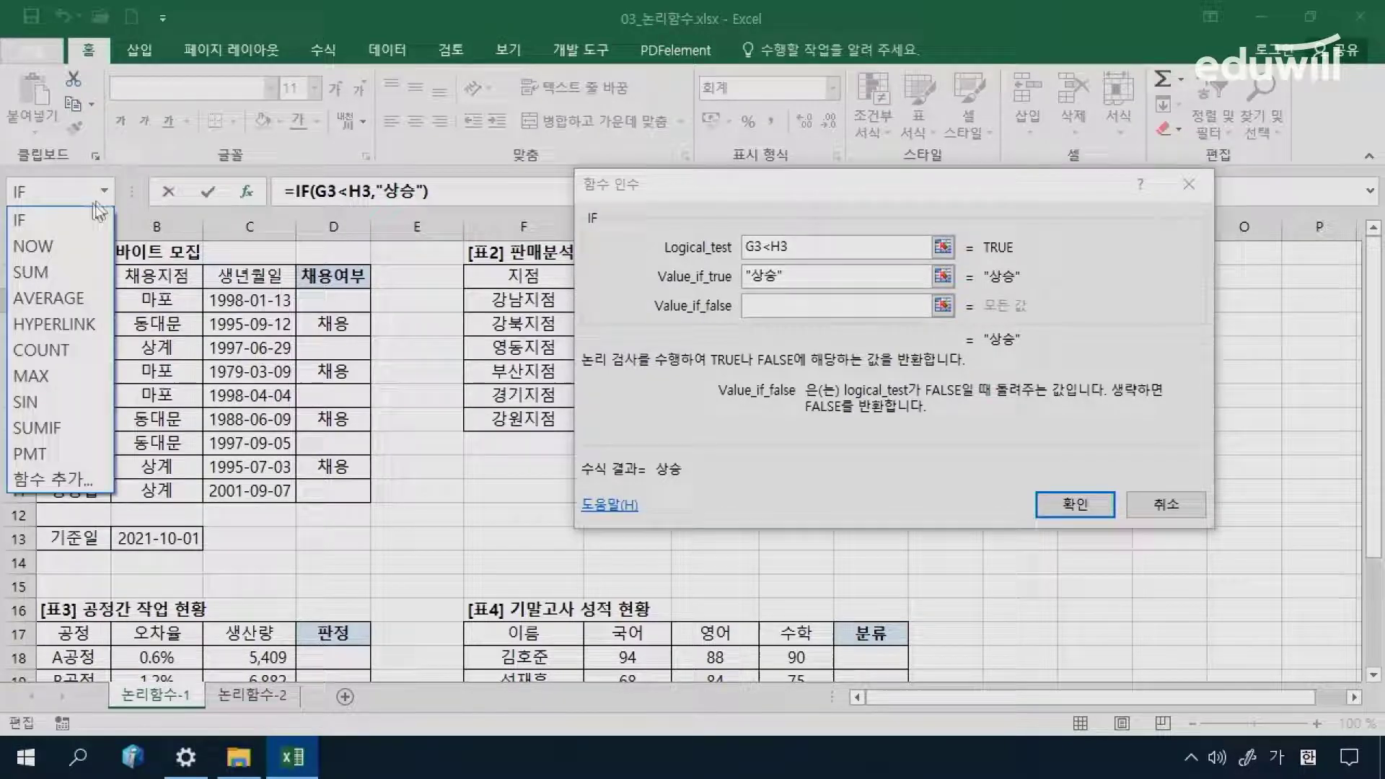
Step: Nest a second IF as the false argument of the formula in I3, testing G3=H3
{"action": "left_click", "coordinate": [37, 219]}
{"action": "left_click", "coordinate": [770, 245]}
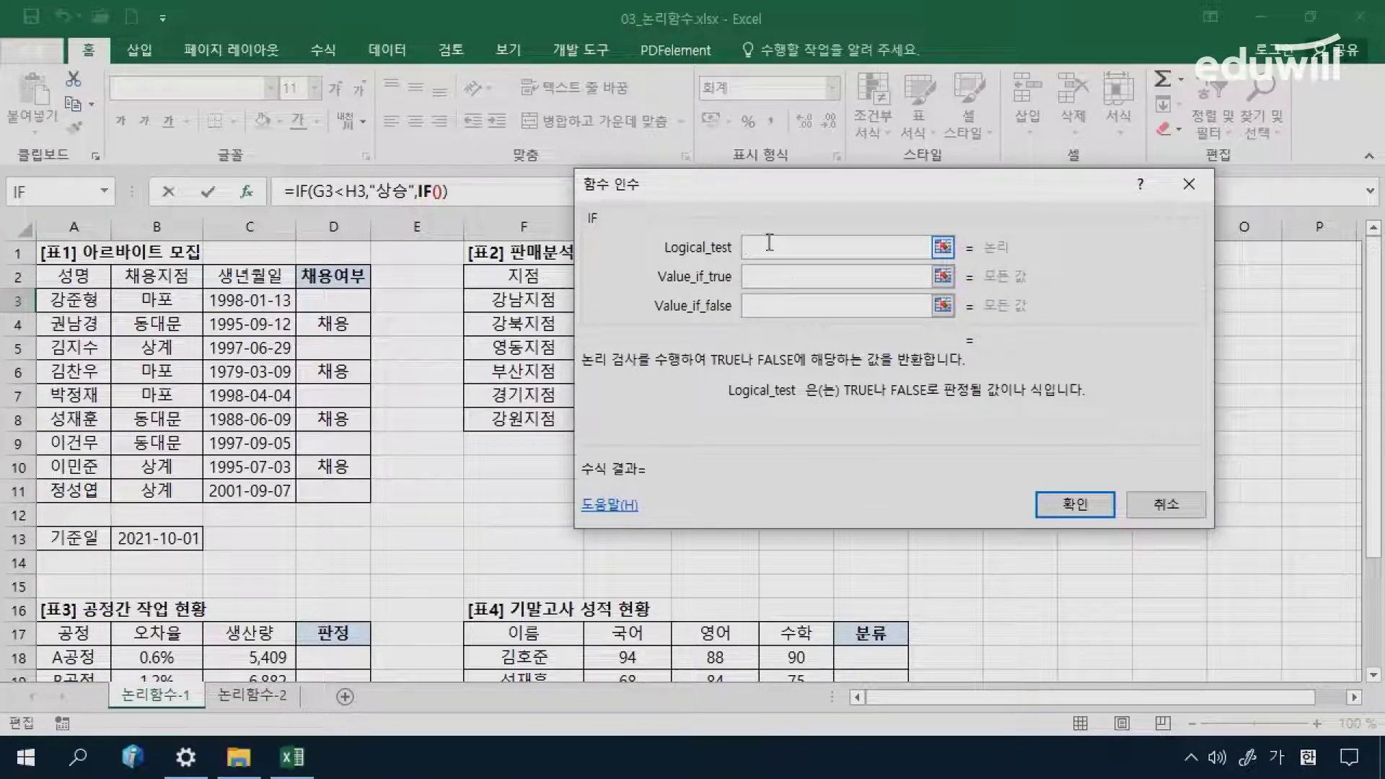
{"action": "left_click_drag", "start_coordinate": [764, 218], "coordinate": [647, 309]}
{"action": "left_click", "coordinate": [636, 299]}
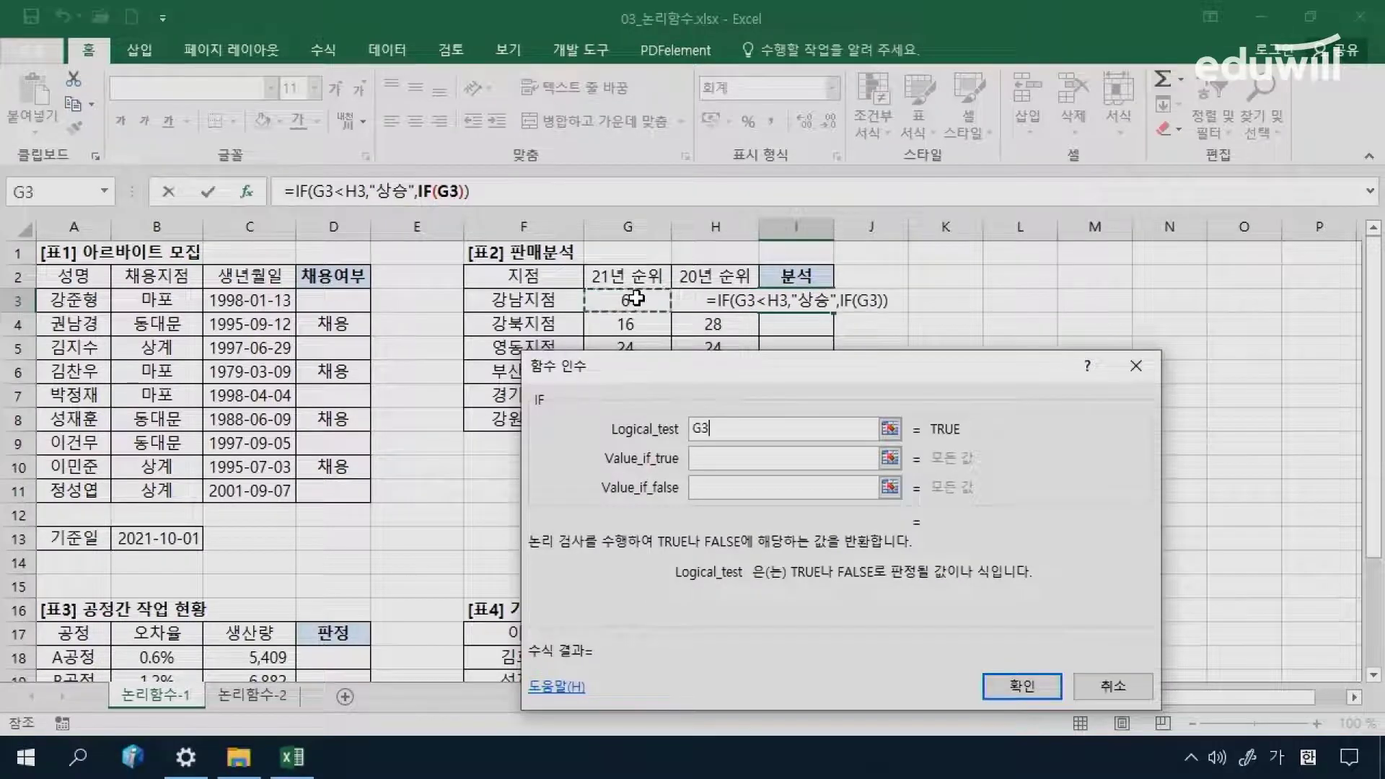
{"action": "type", "text": "="}
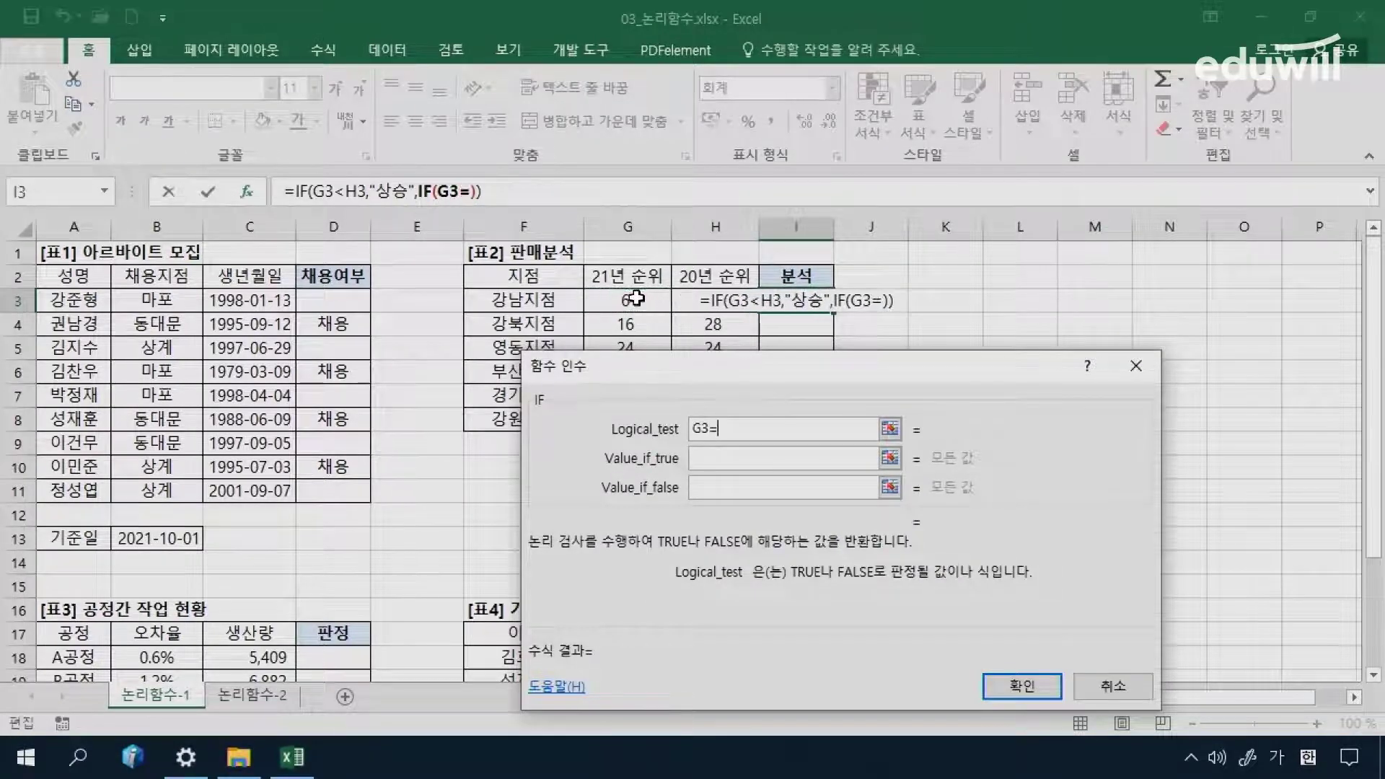
{"action": "left_click", "coordinate": [680, 302]}
Step: Set the nested IF to return "유지" when true and "하락" when false, and fill the completed formula from I3 down to I8
{"action": "left_click", "coordinate": [705, 457]}
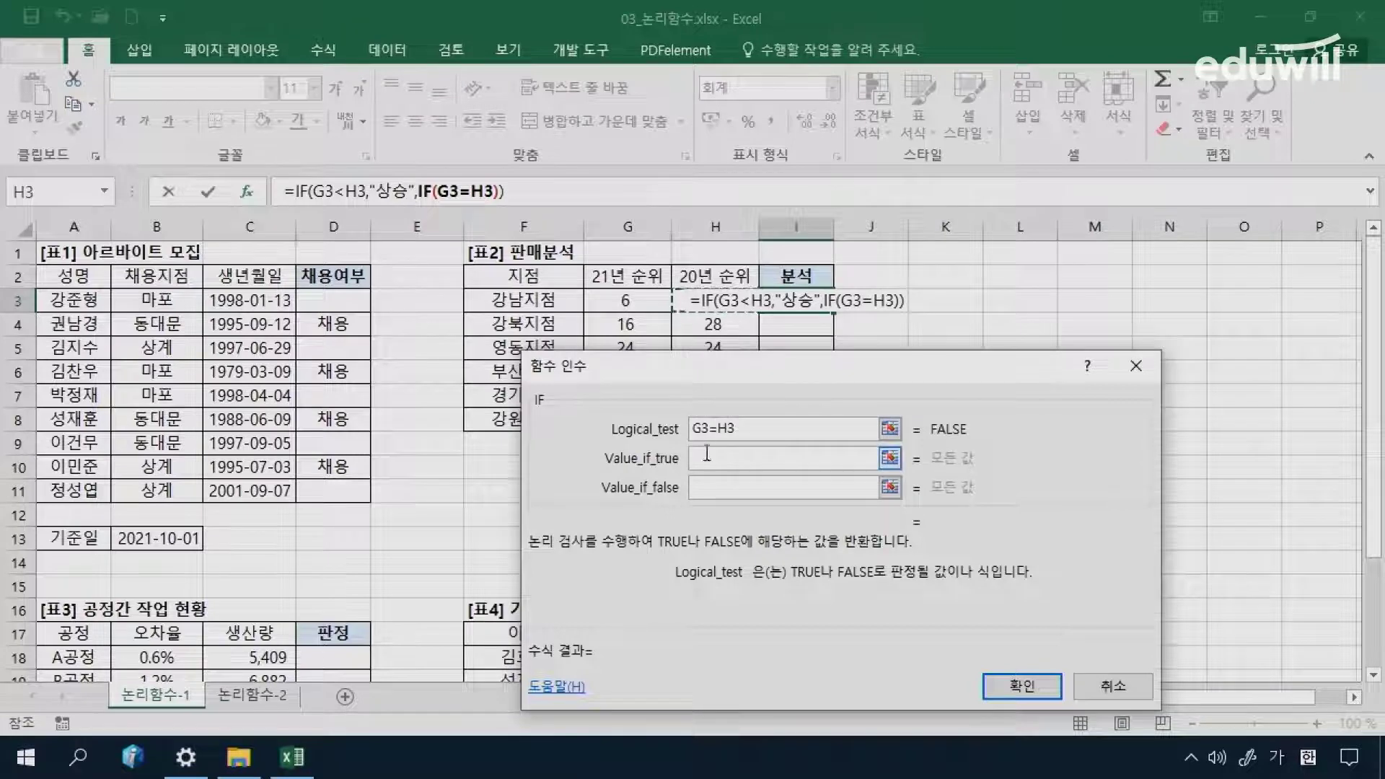
{"action": "type", "text": "유지"}
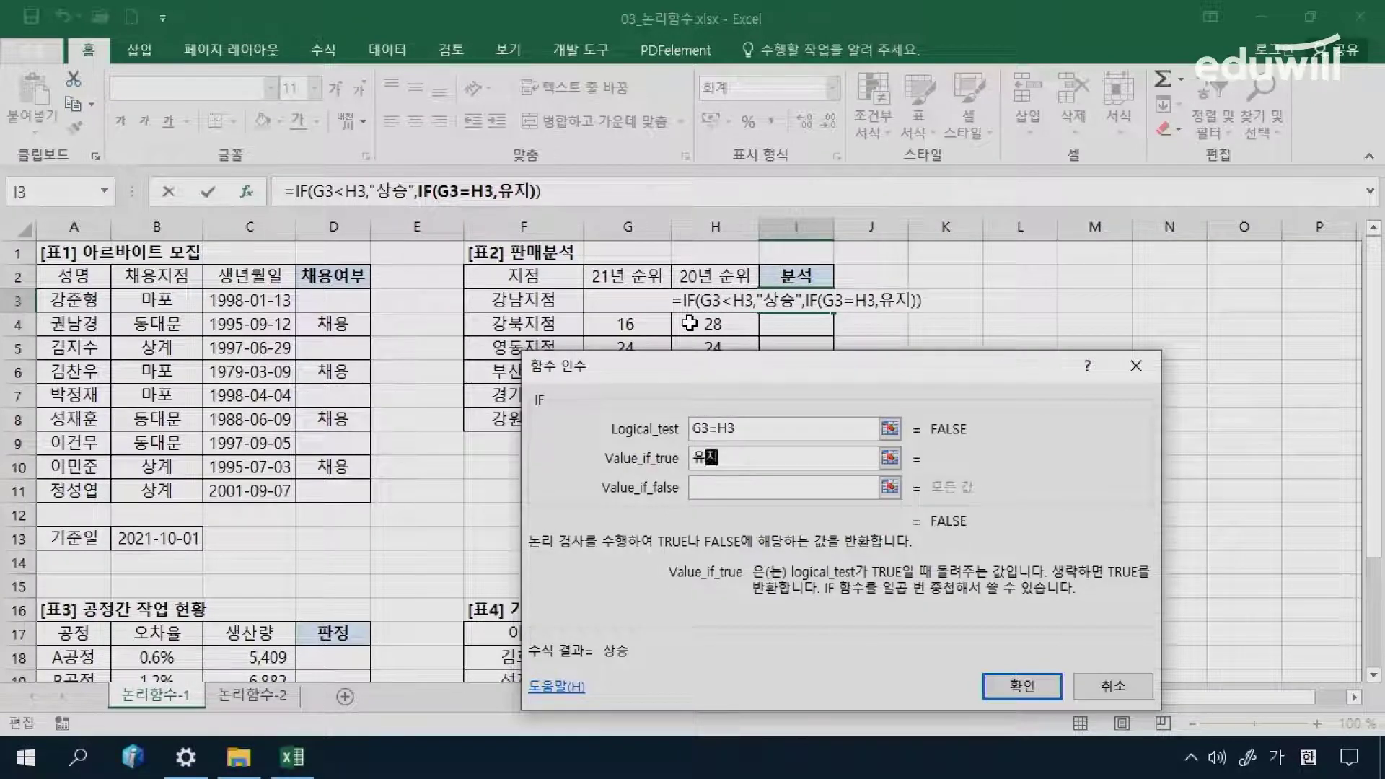
{"action": "key", "text": "Tab"}
{"action": "type", "text": "하락"}
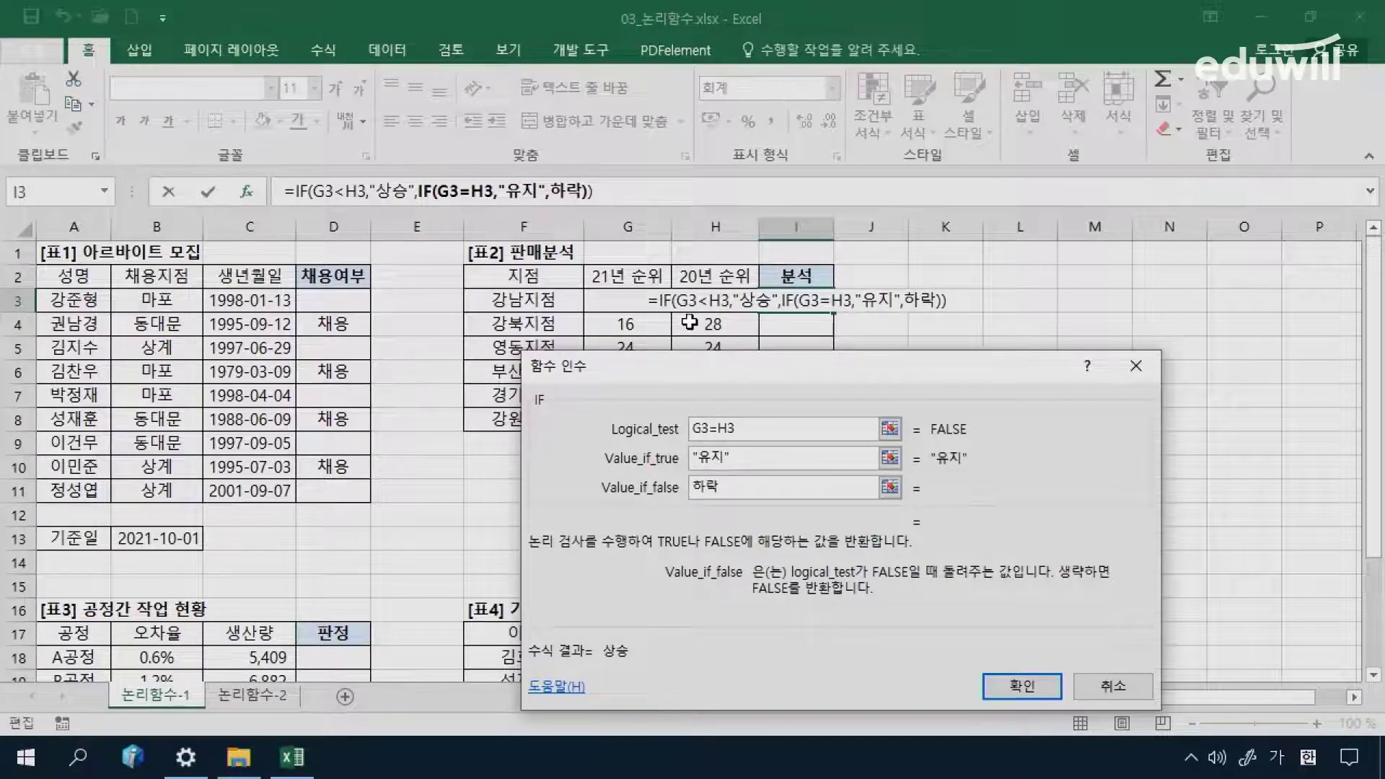
{"action": "left_click", "coordinate": [1017, 687]}
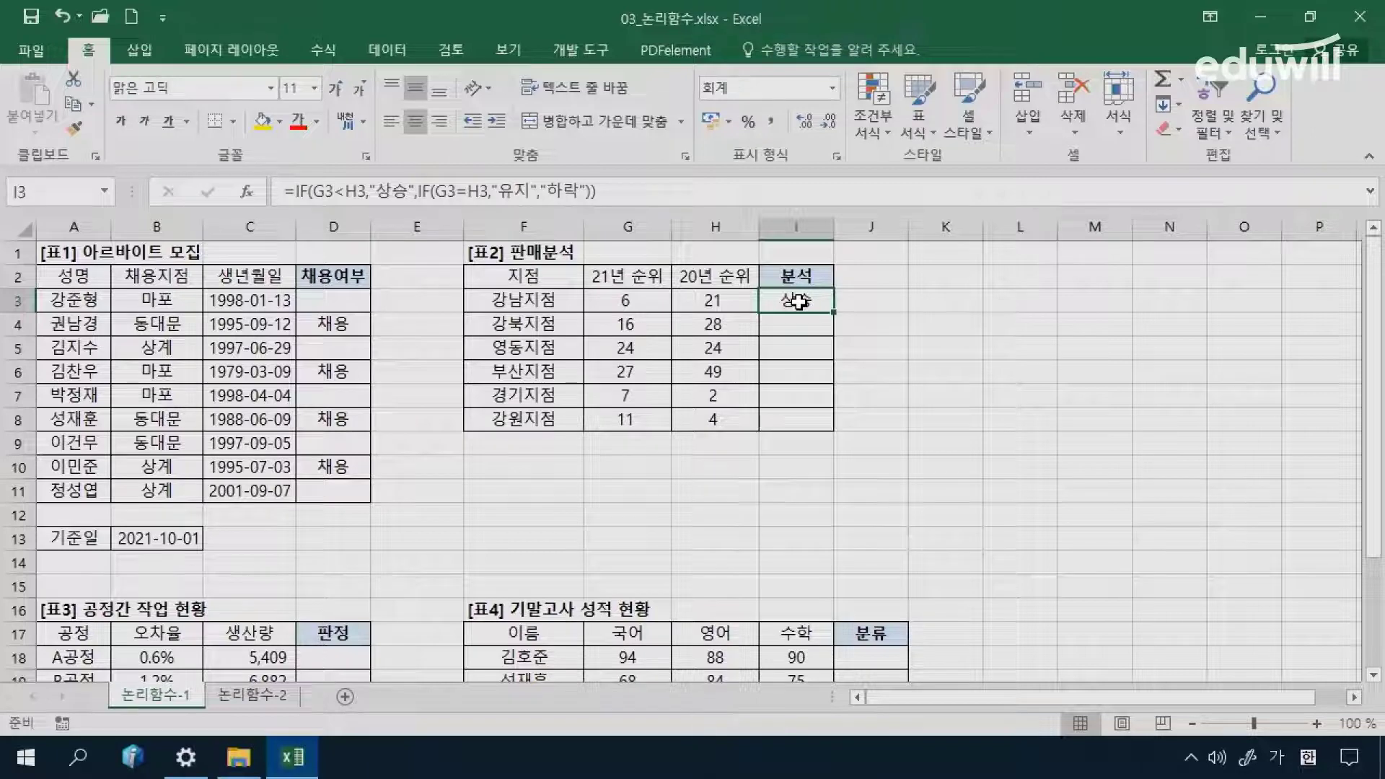
{"action": "left_click_drag", "start_coordinate": [834, 313], "coordinate": [838, 433]}
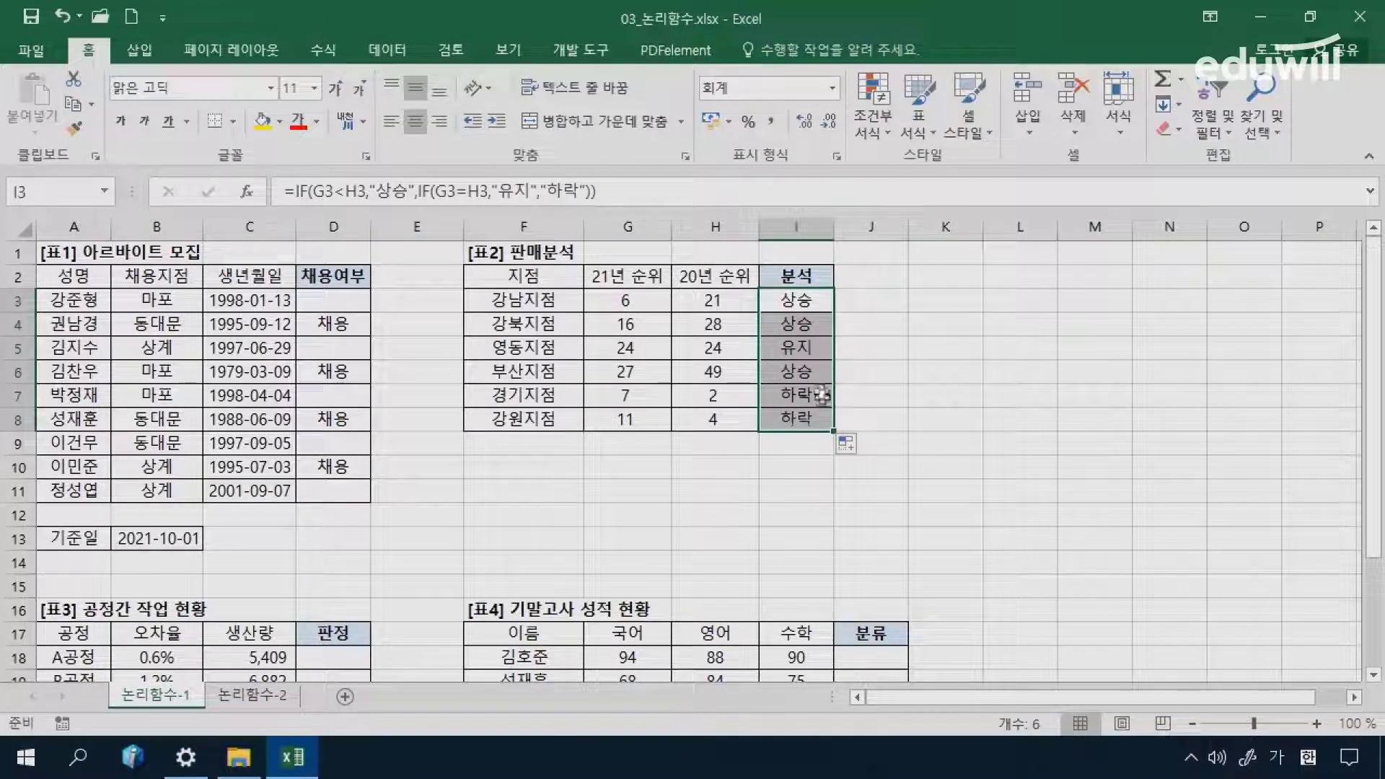
Step: Examine the structure of the nested IF formula in I3, especially its inner IF expression
{"action": "left_click", "coordinate": [806, 293]}
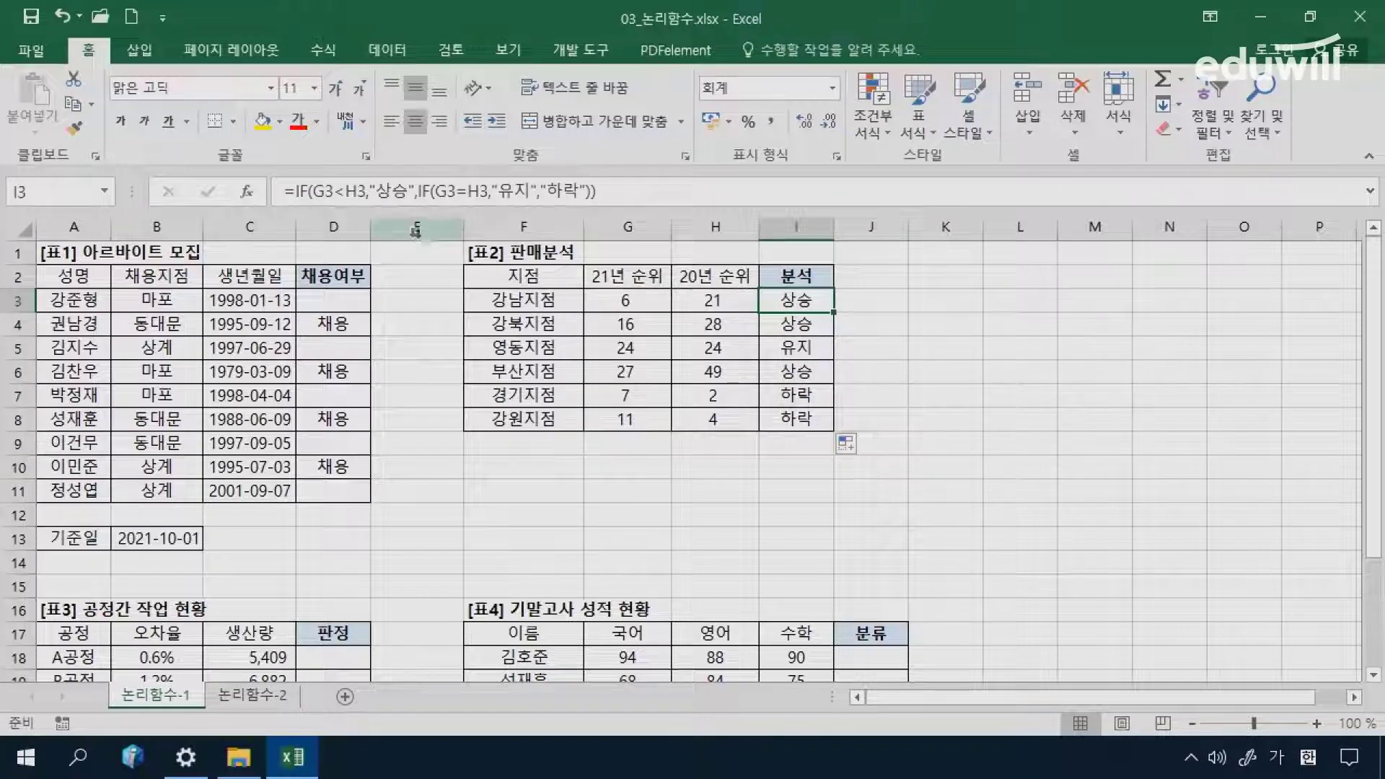
{"action": "left_click", "coordinate": [318, 191]}
{"action": "left_click_drag", "start_coordinate": [318, 192], "coordinate": [592, 191]}
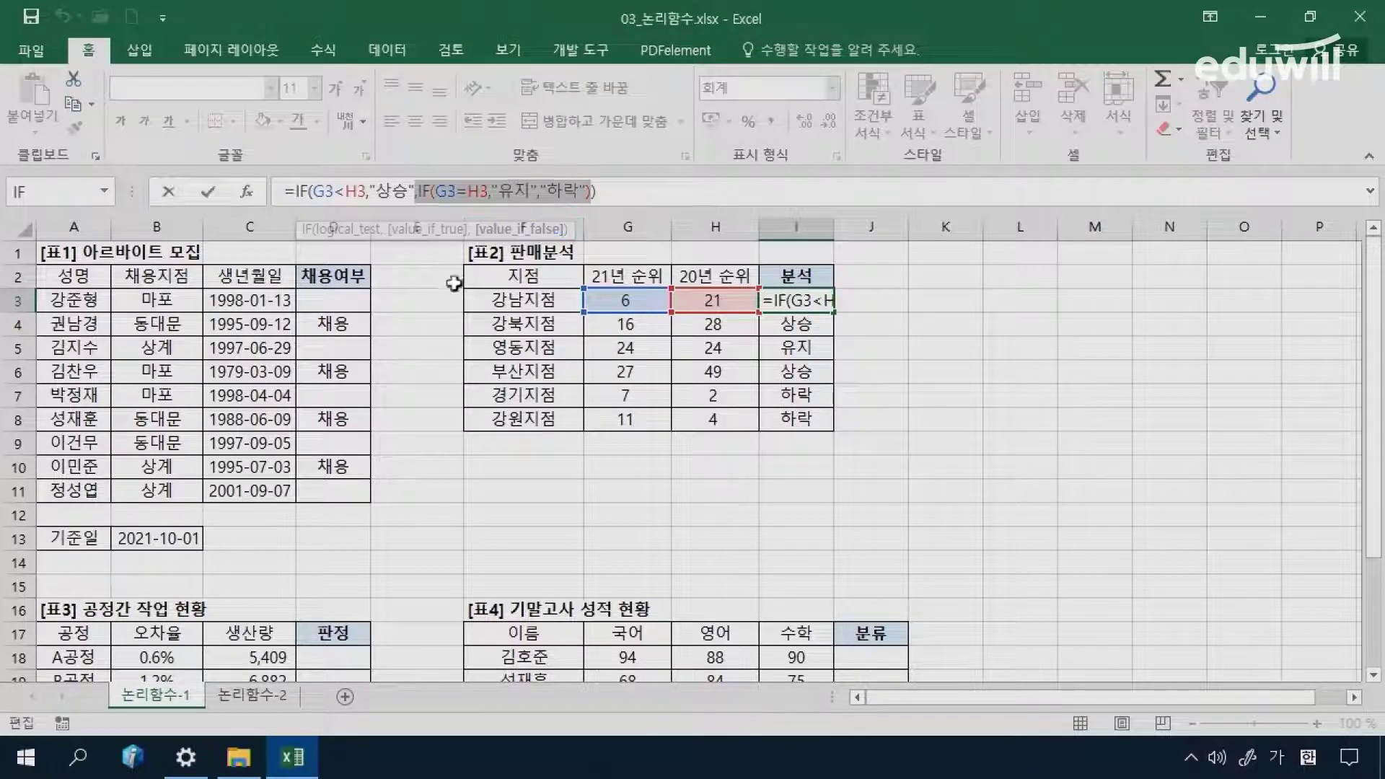
{"action": "key", "text": "ctrl+Return"}
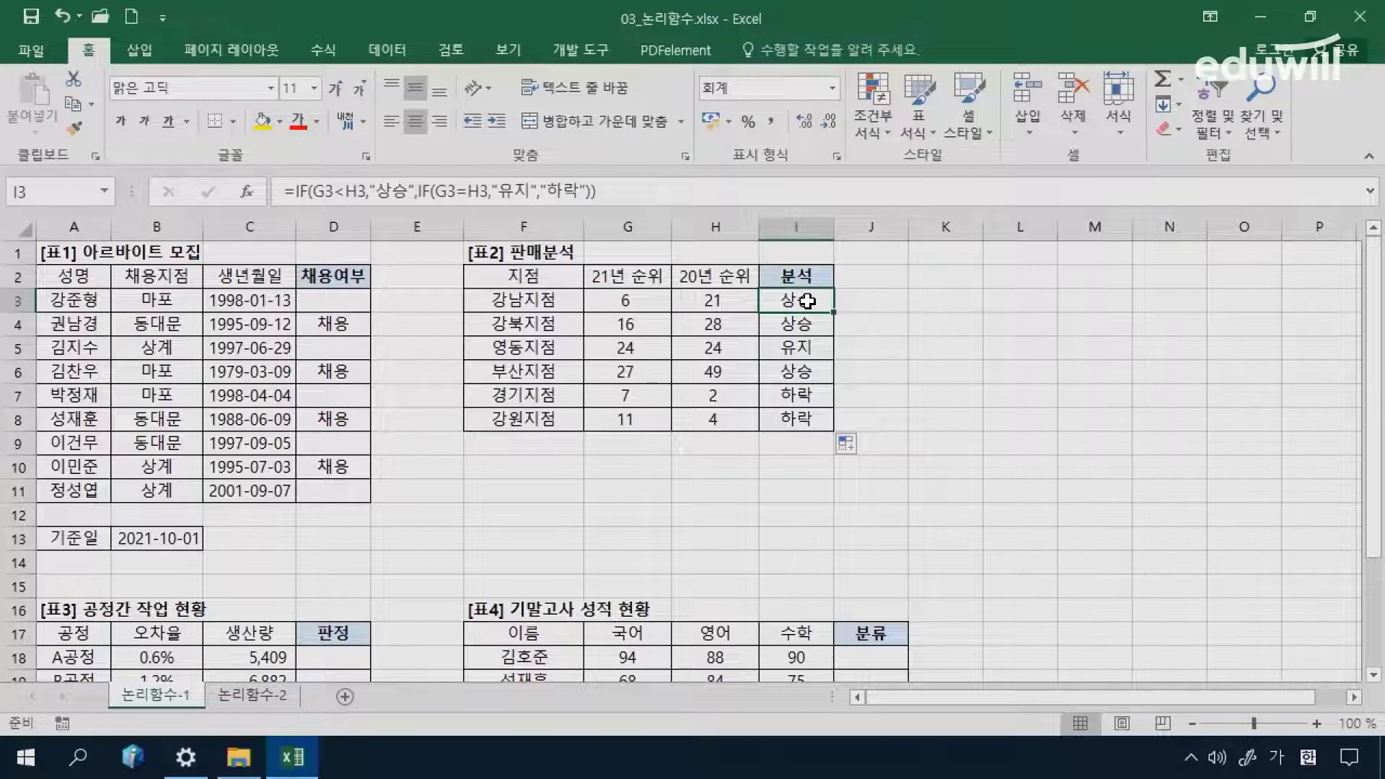
Step: Clear I3:I8 and start a new IF formula in I3 that returns "상승" when G3<H3
{"action": "left_click_drag", "start_coordinate": [807, 300], "coordinate": [819, 416]}
{"action": "key", "text": "Delete"}
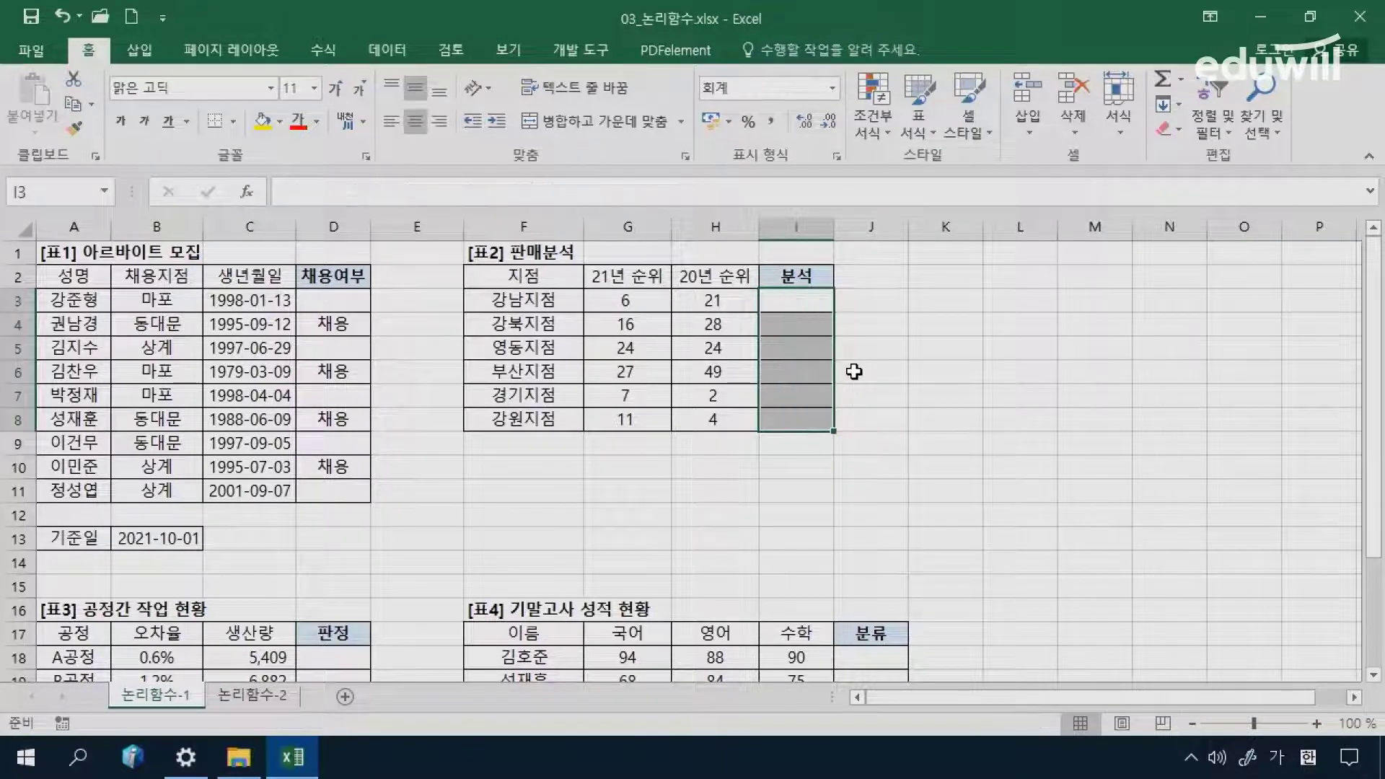
{"action": "left_click", "coordinate": [817, 303]}
{"action": "type", "text": "=ㅑ"}
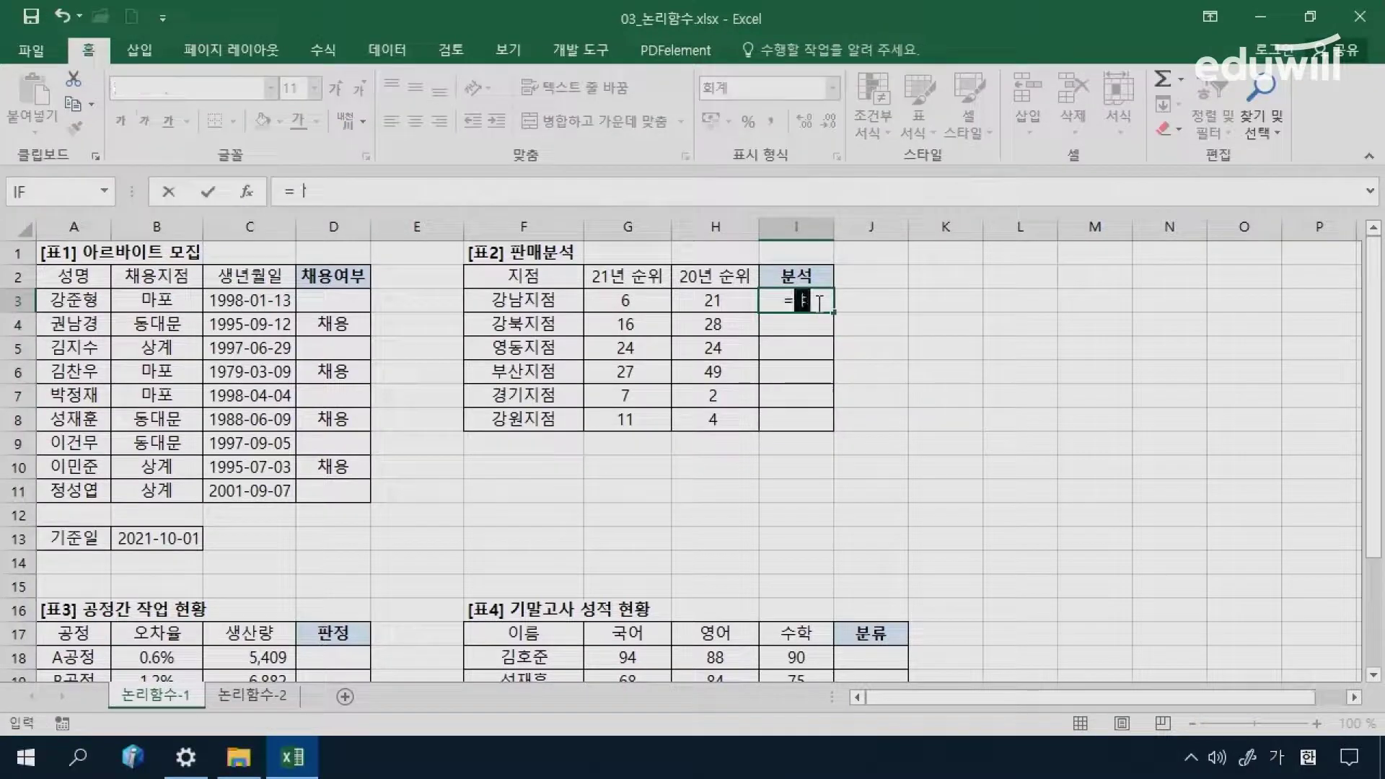
{"action": "key", "text": "Hangul"}
{"action": "type", "text": "if("}
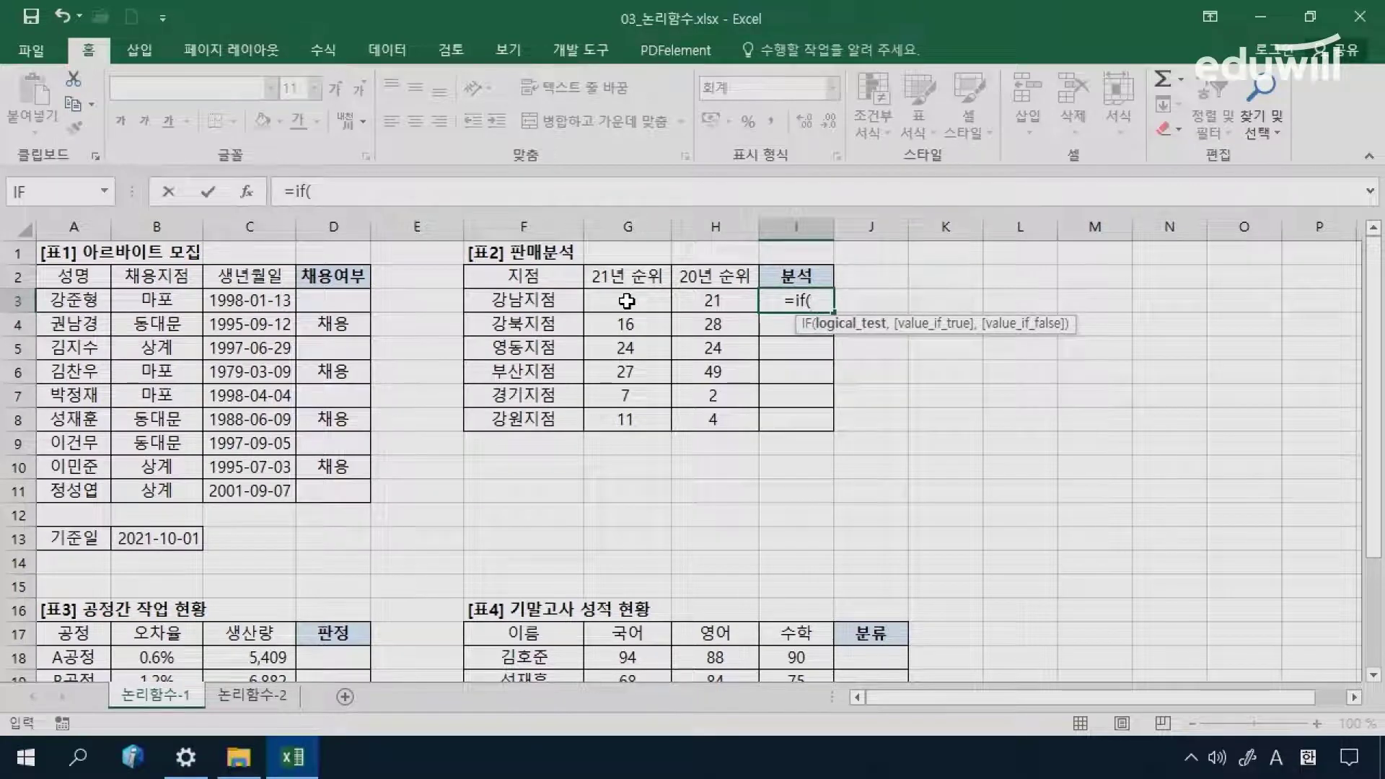
{"action": "left_click", "coordinate": [626, 301]}
{"action": "type", "text": "<"}
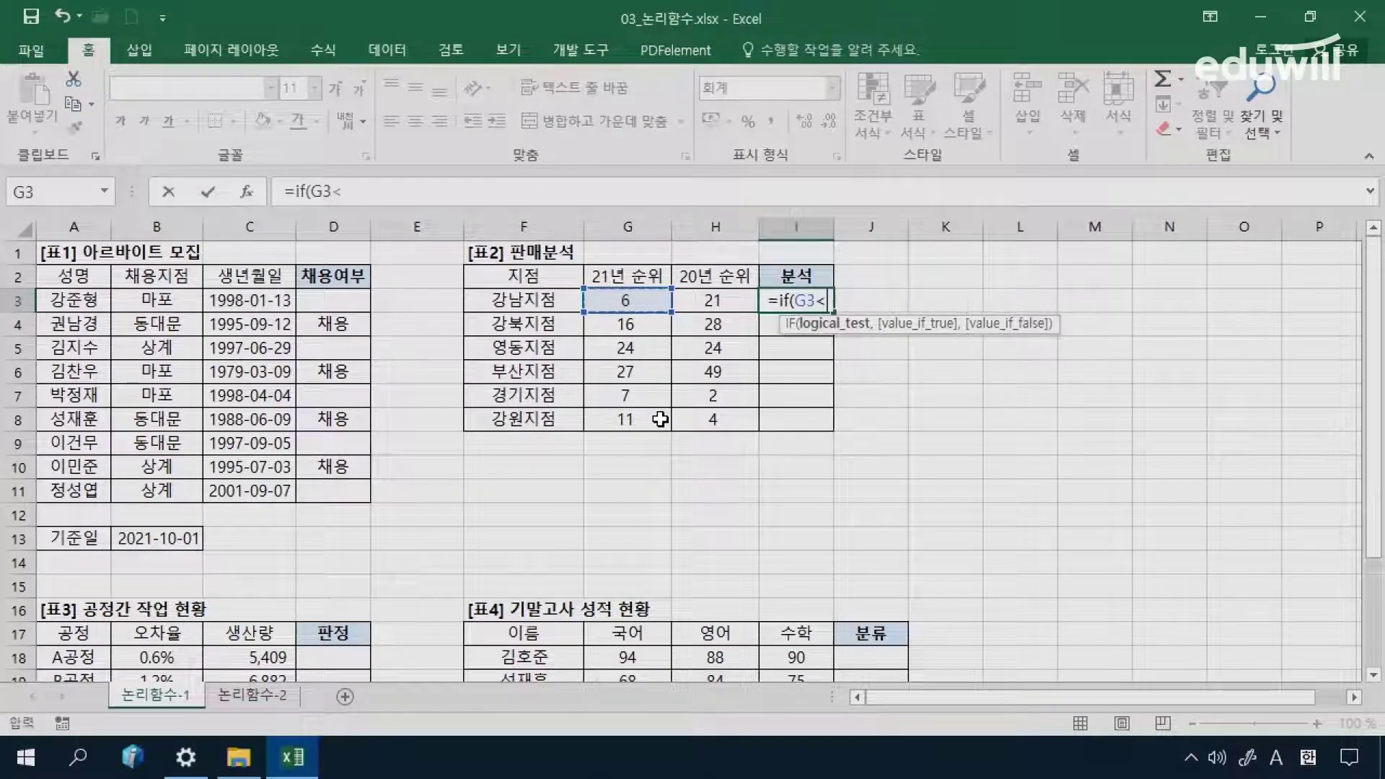
{"action": "left_click", "coordinate": [714, 301]}
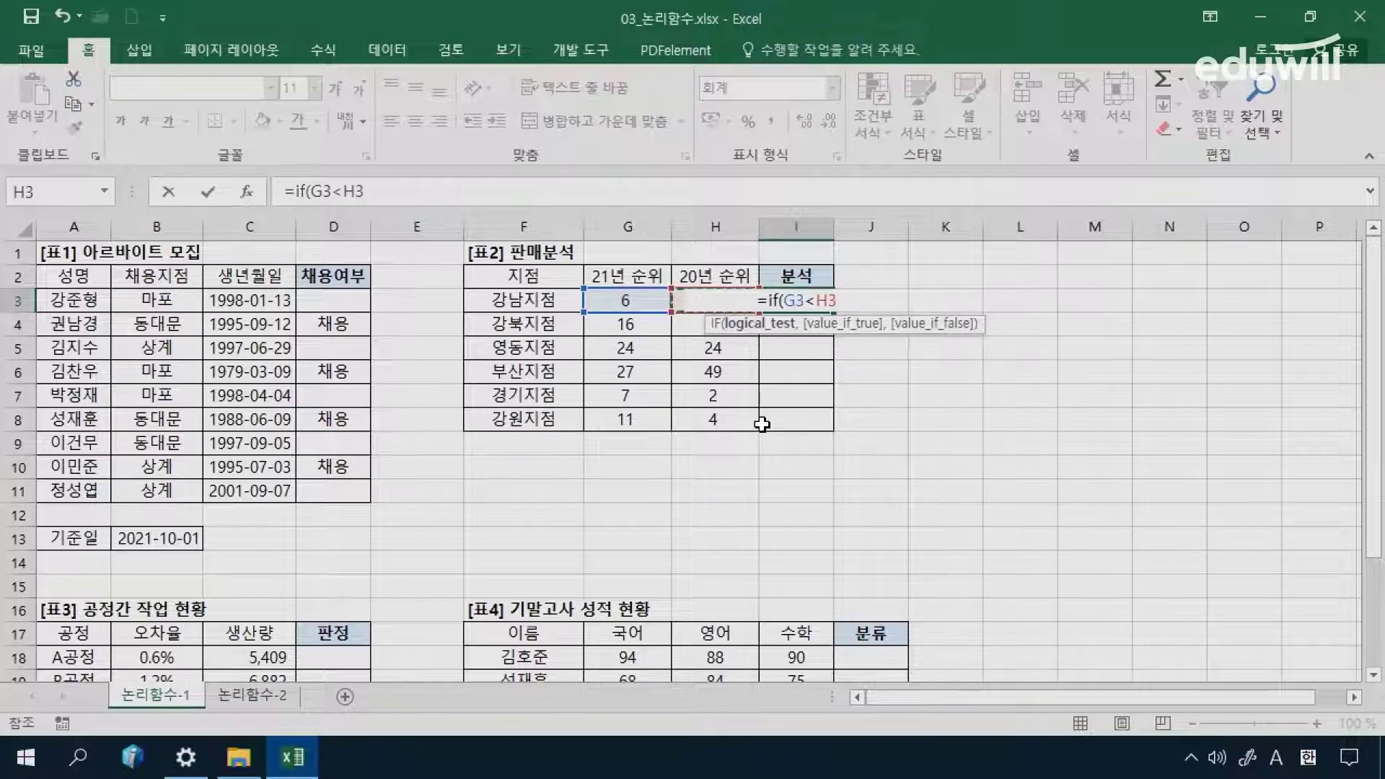
{"action": "type", "text": ","}
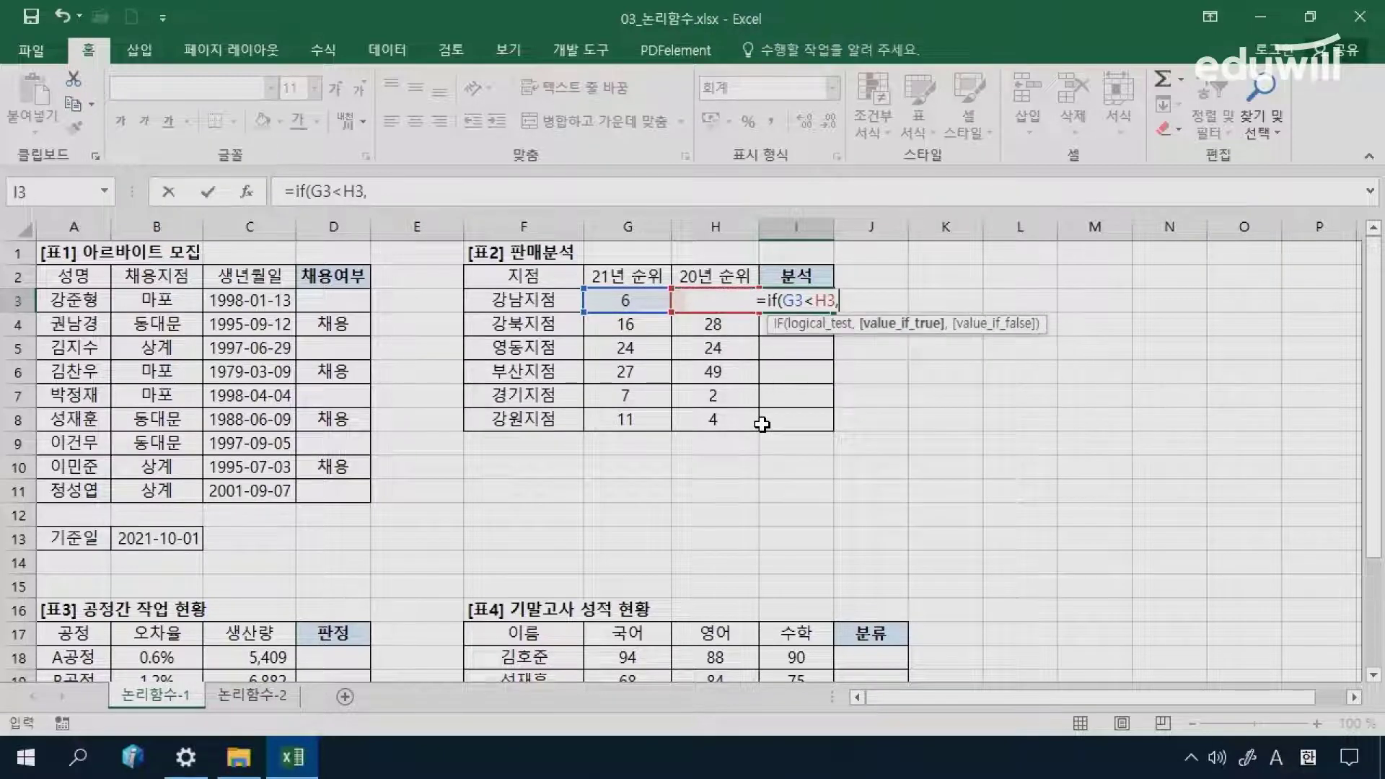
{"action": "type", "text": "\""}
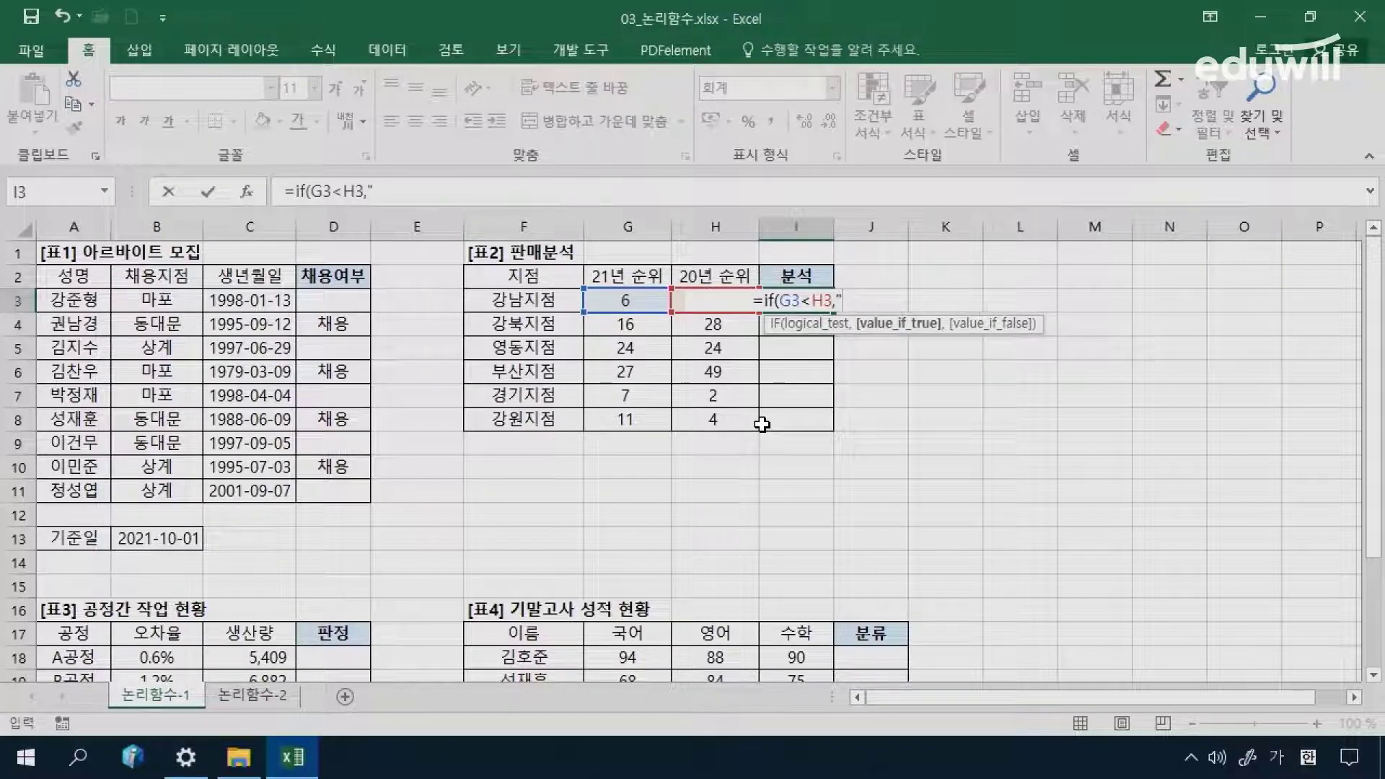
{"action": "type", "text": "상ㅅ승"}
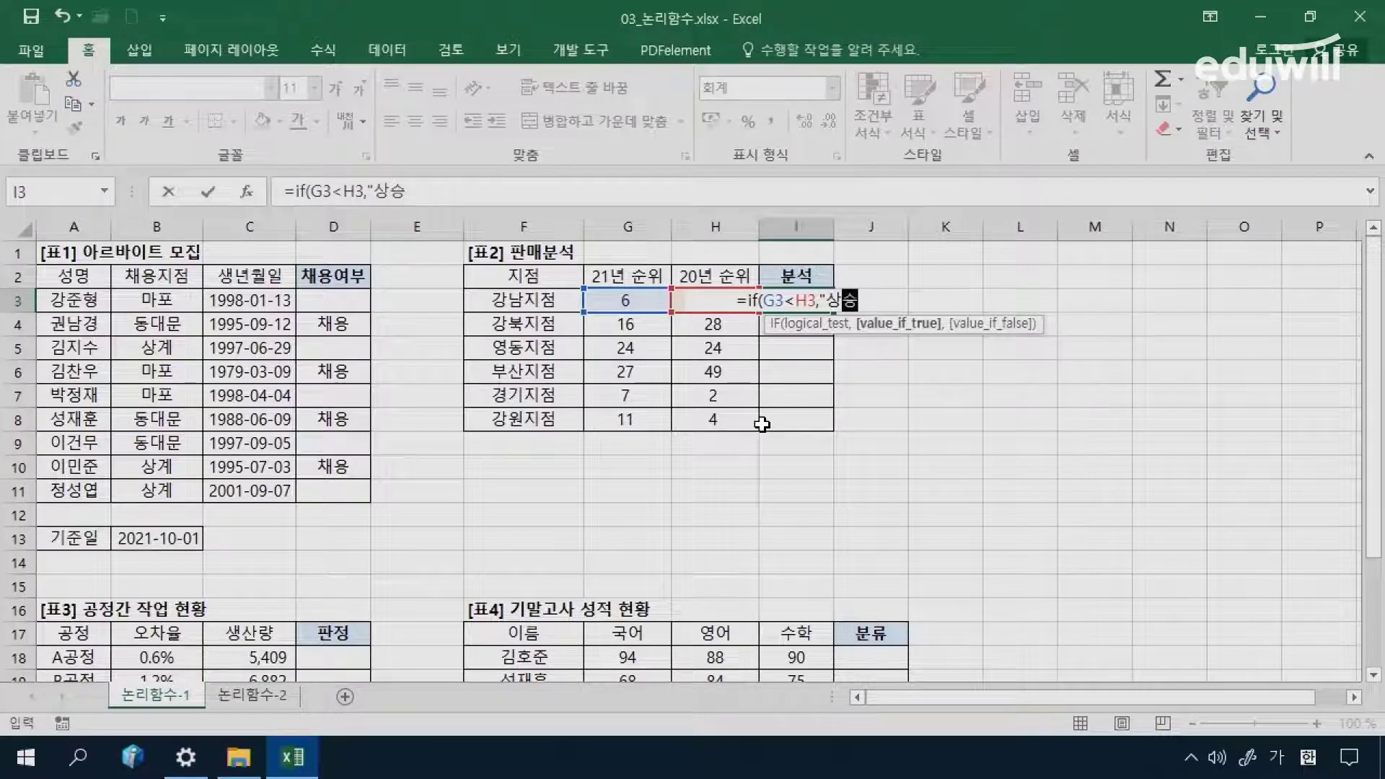
{"action": "type", "text": "\","}
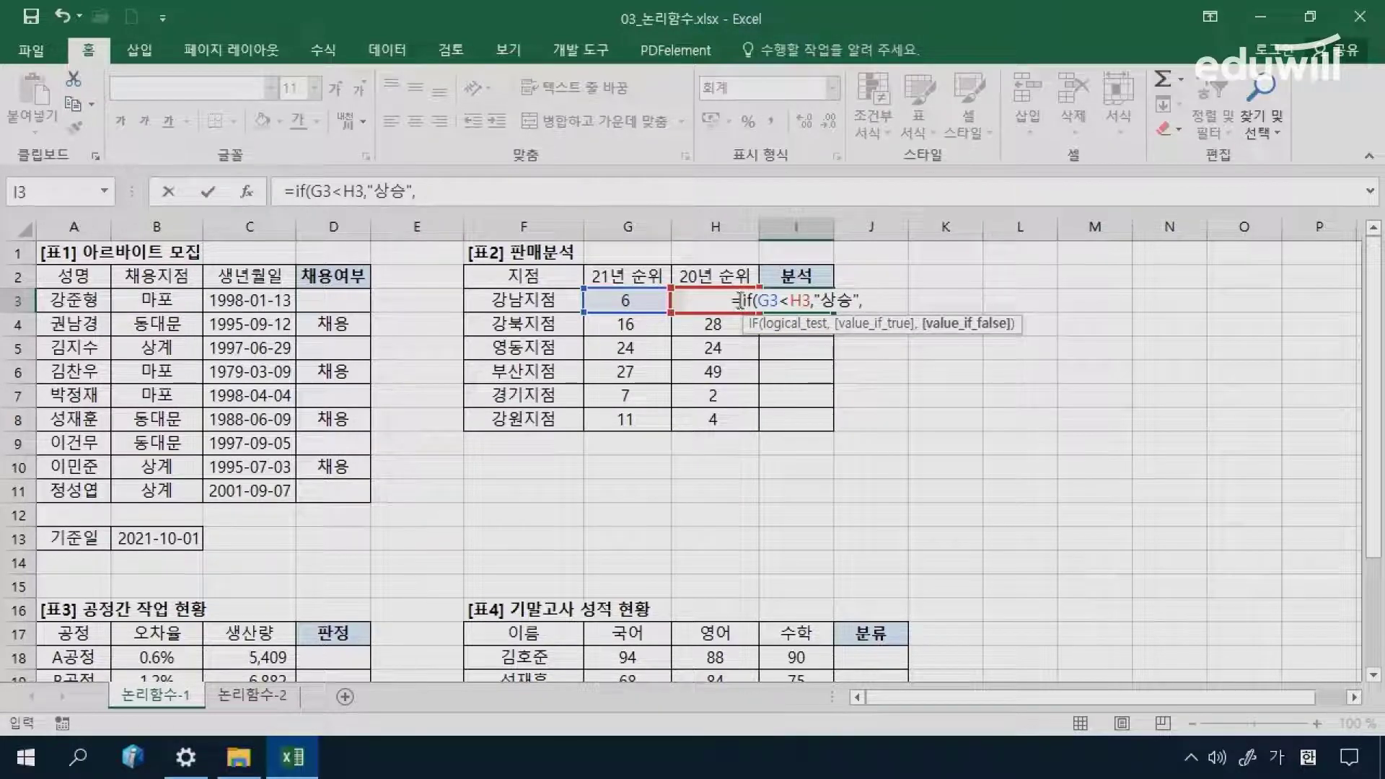
Step: Append a copy of the IF expression to the end of the I3 formula and change the copy's comparison to G3=H3
{"action": "left_click_drag", "start_coordinate": [296, 193], "coordinate": [445, 192]}
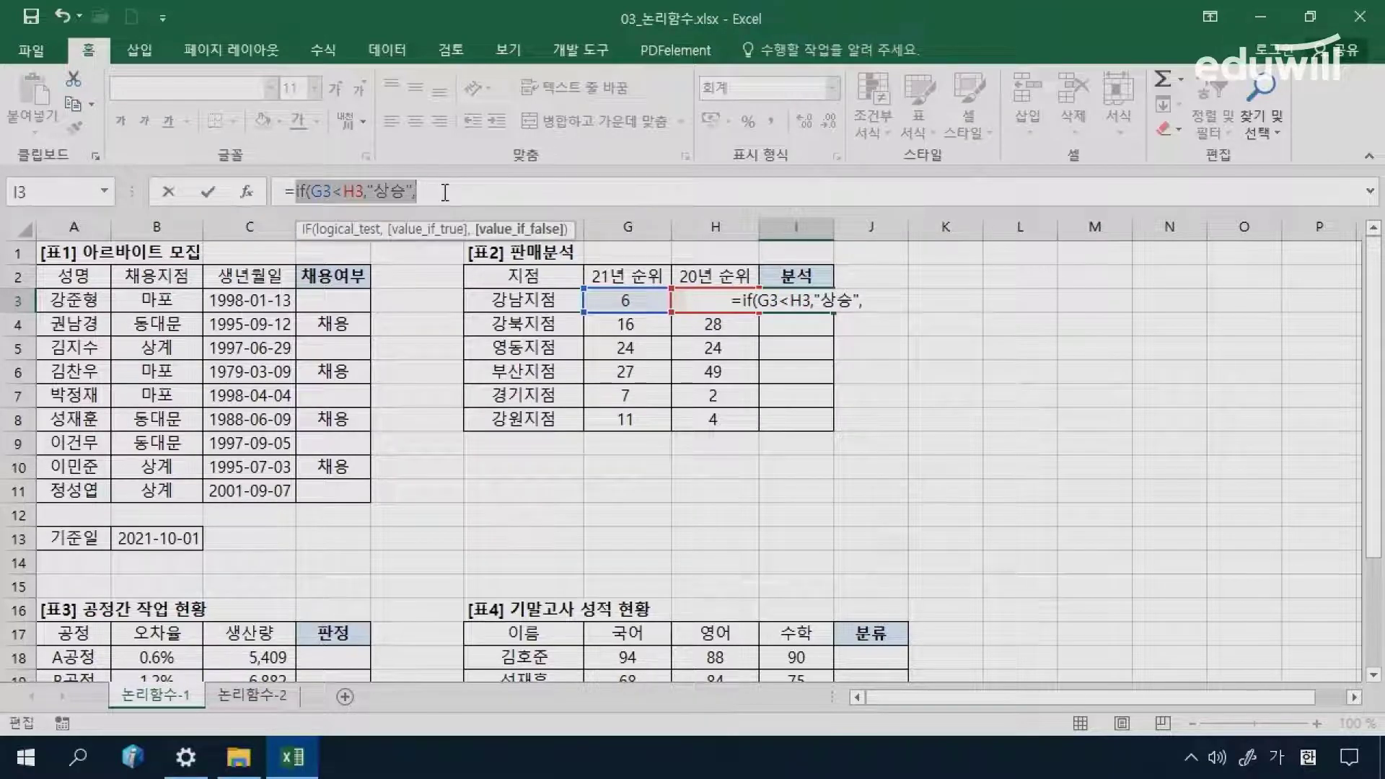
{"action": "key", "text": "ctrl+c"}
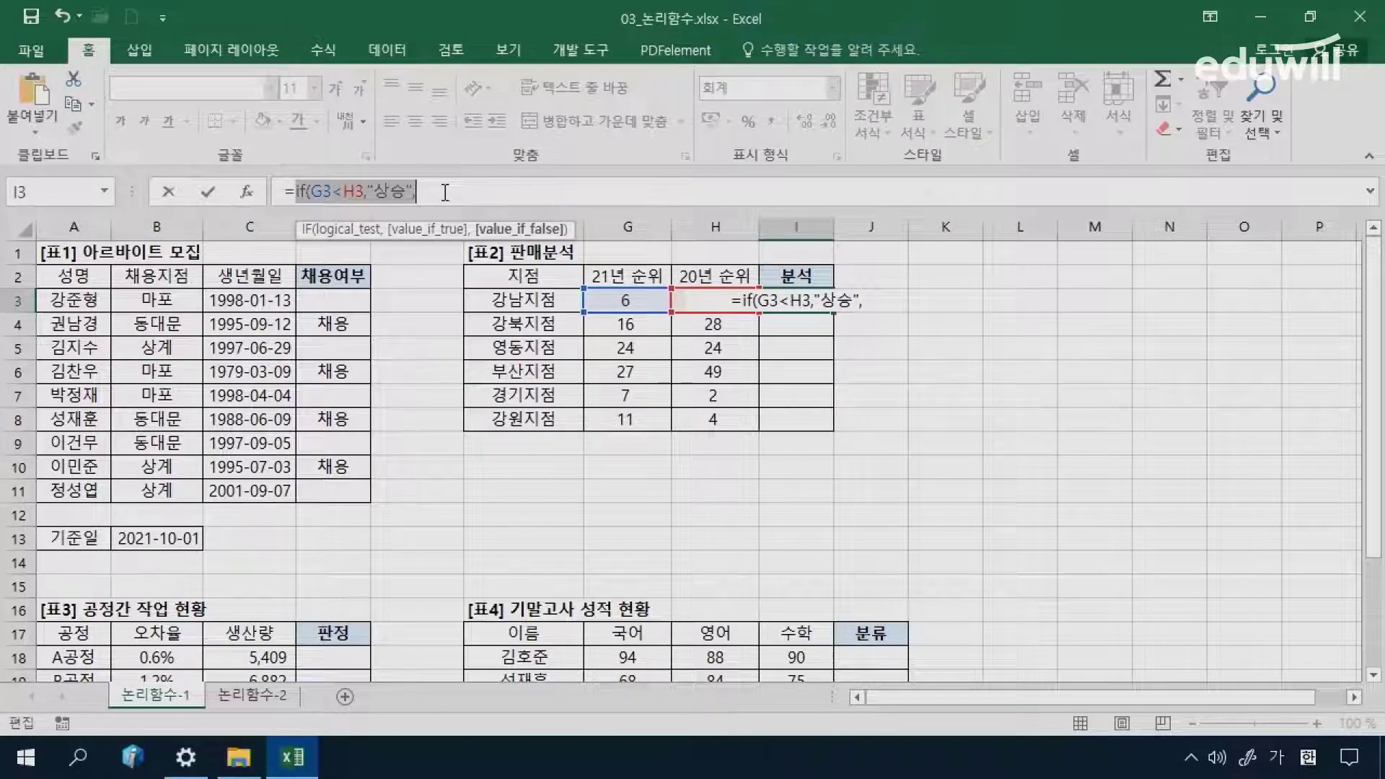
{"action": "left_click", "coordinate": [445, 191]}
{"action": "key", "text": "ctrl+v"}
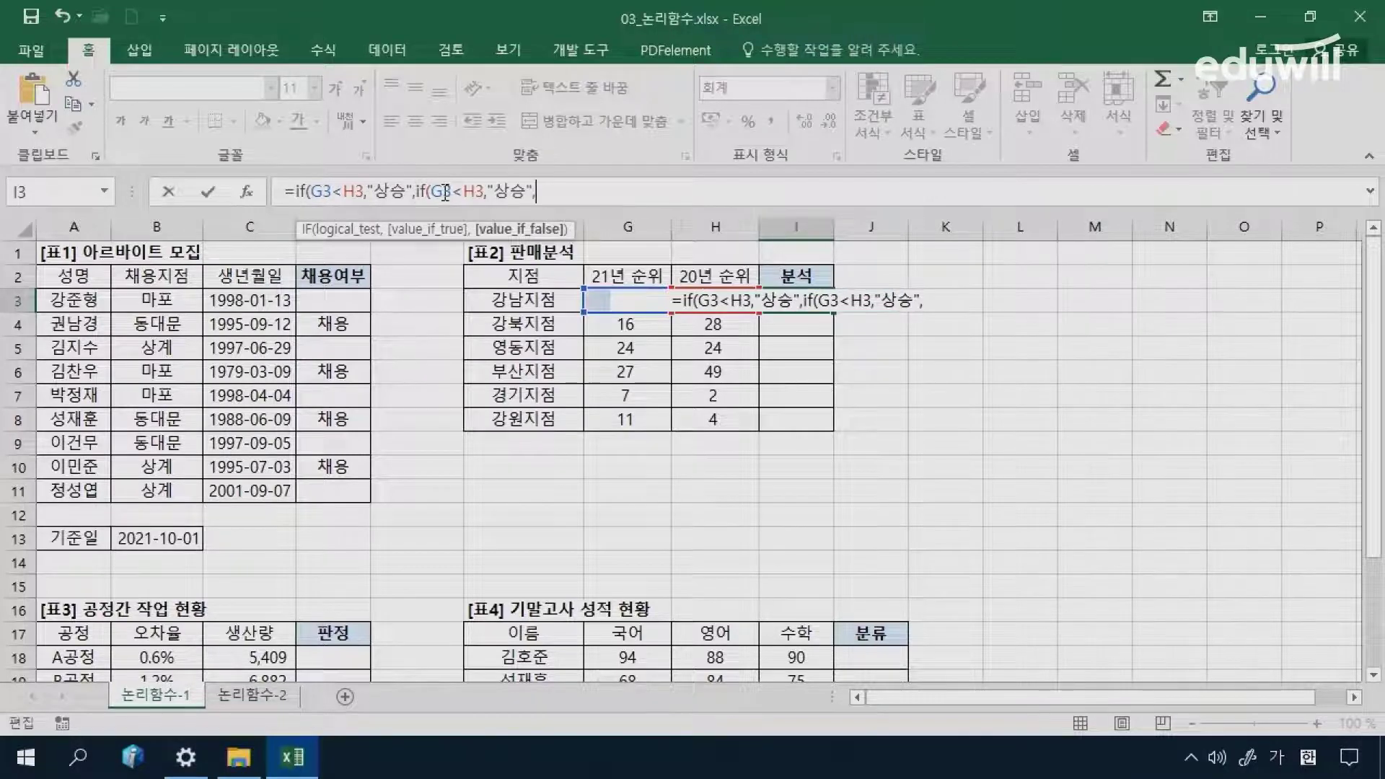
{"action": "left_click", "coordinate": [447, 192]}
{"action": "key", "text": "Delete"}
{"action": "type", "text": "="}
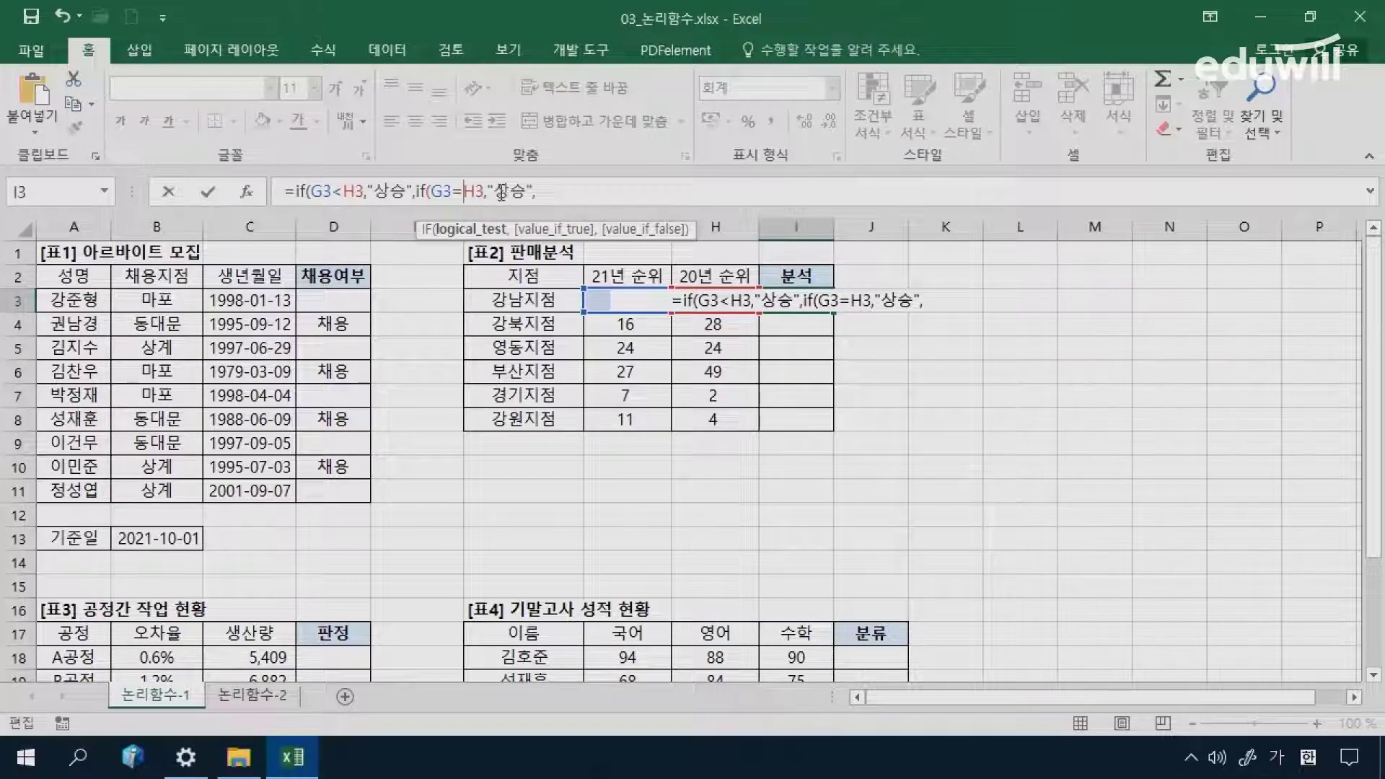
Step: Complete the nested IF in I3 with "유지" as its true value and "하락" as its false value, and enter the formula
{"action": "left_click_drag", "start_coordinate": [493, 191], "coordinate": [525, 192]}
{"action": "type", "text": "유지"}
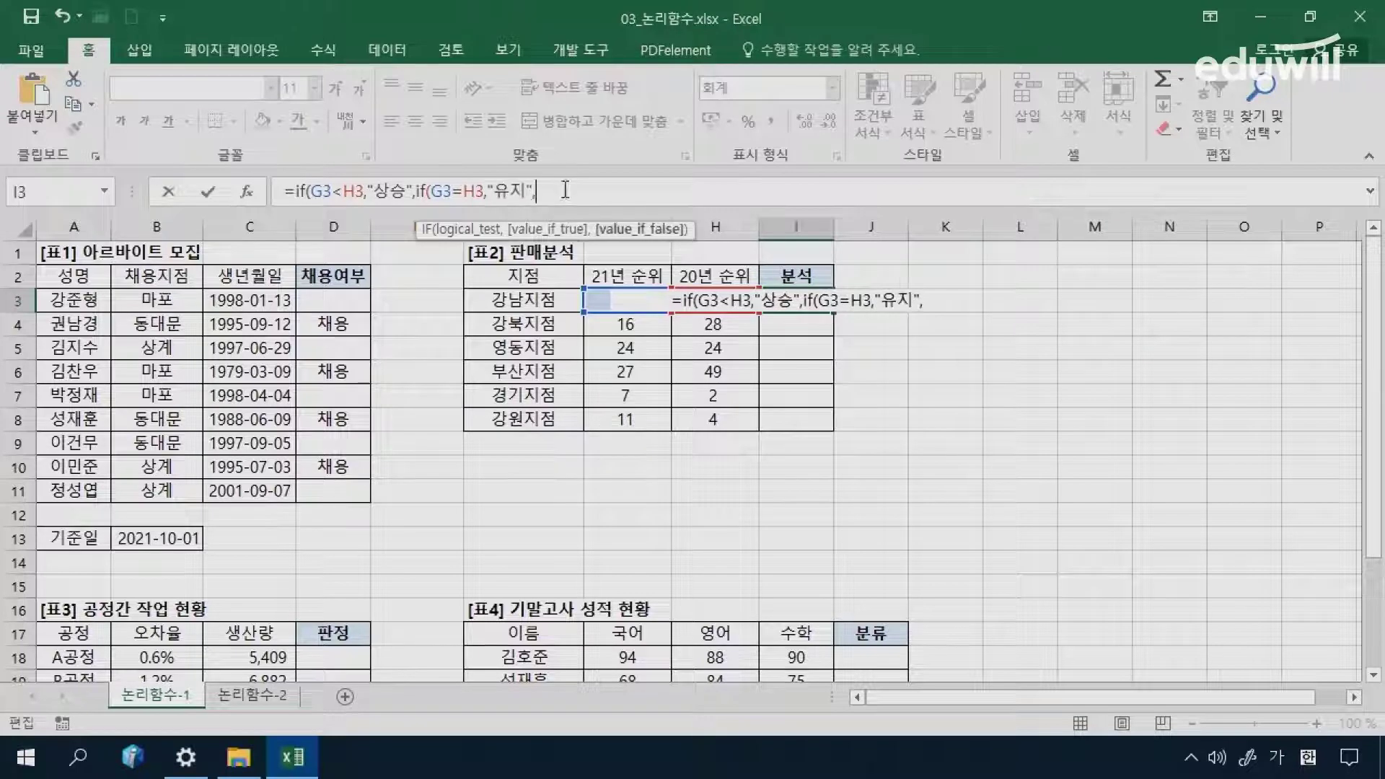
{"action": "type", "text": "\",\""}
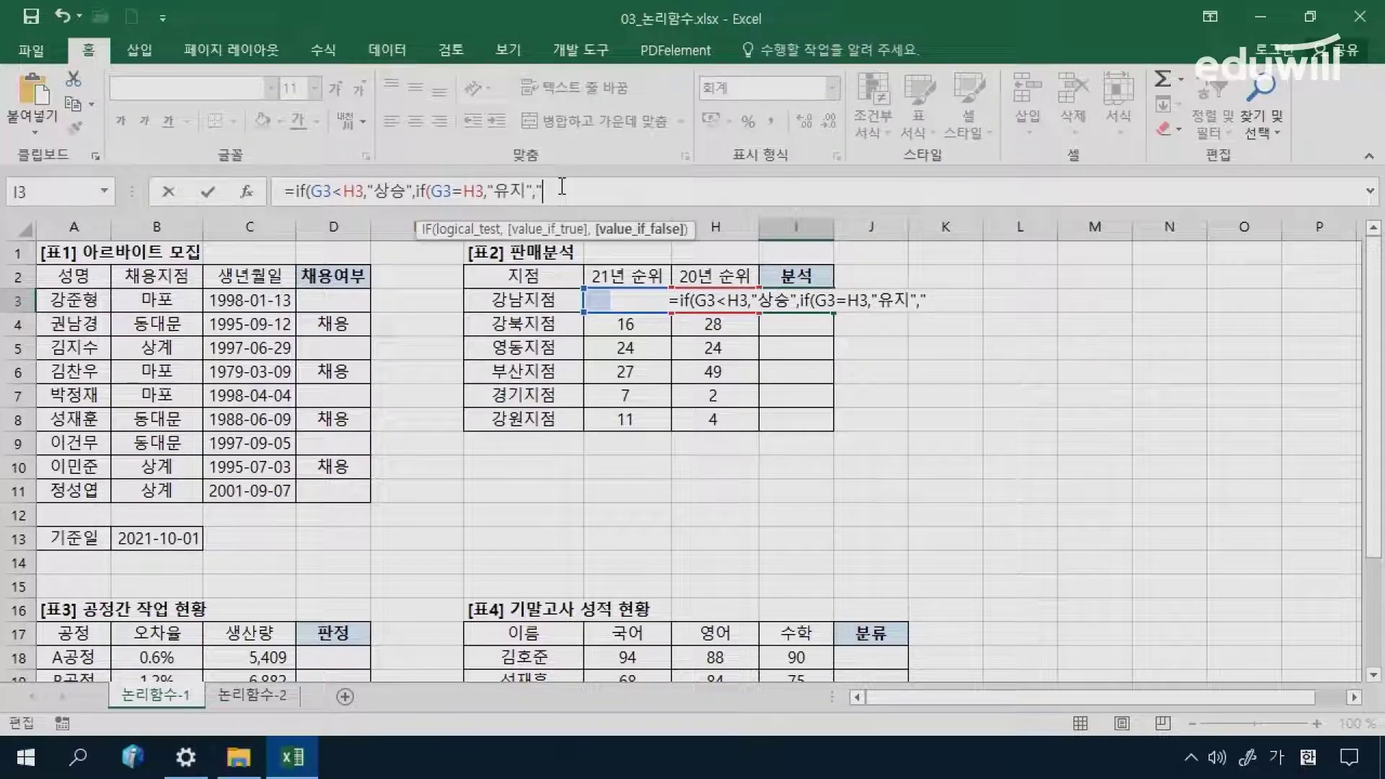
{"action": "type", "text": "하락\""}
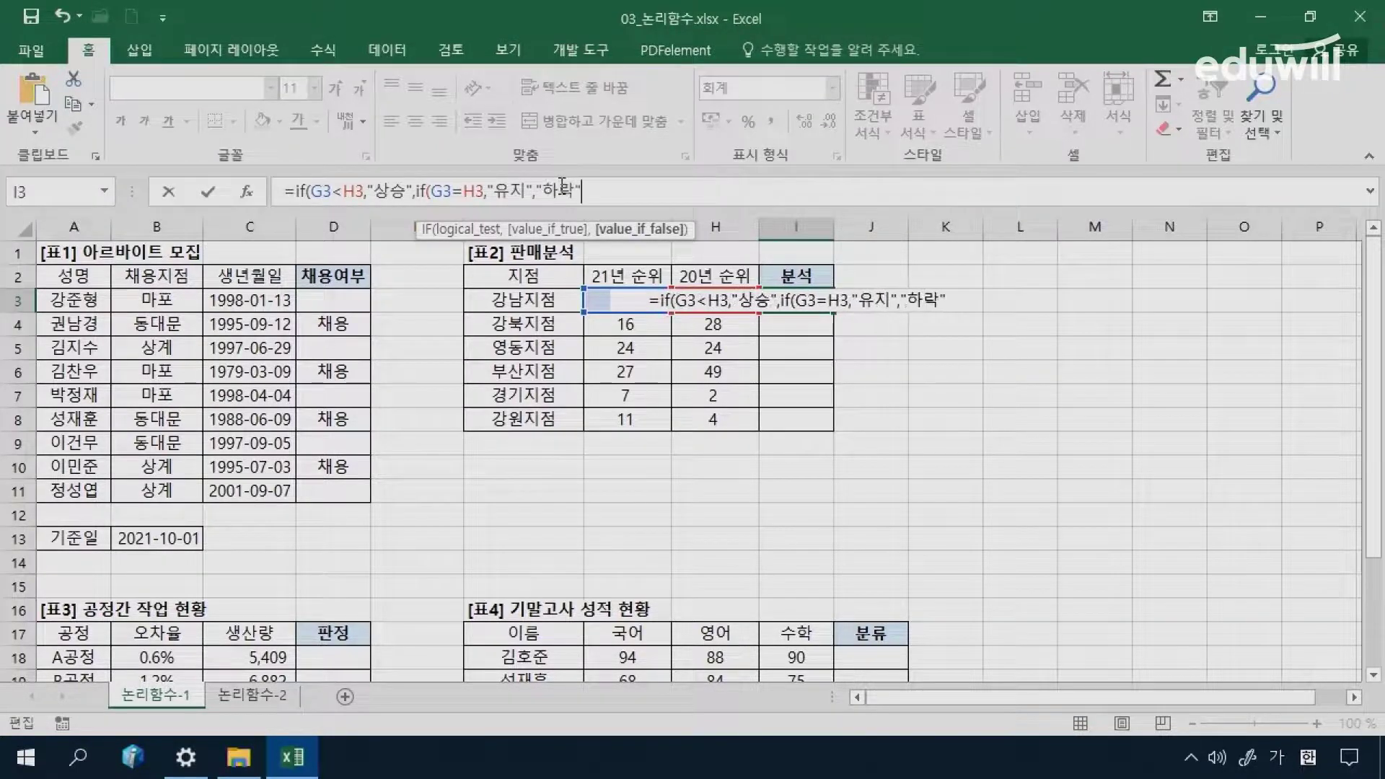
{"action": "type", "text": "))"}
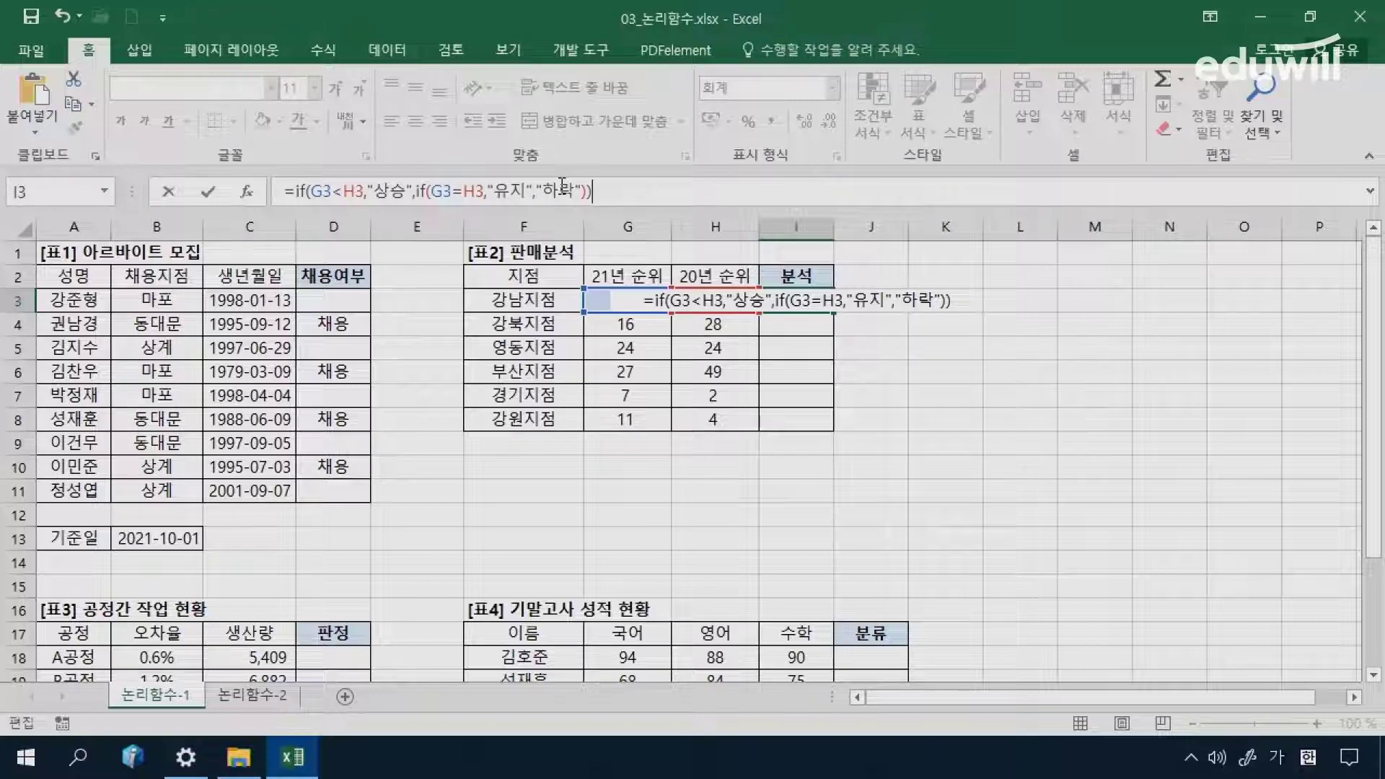
{"action": "key", "text": "Return"}
Step: Fill the nested IF formula from I3 down through I8 in the 분석 column
{"action": "left_click", "coordinate": [802, 301]}
{"action": "left_click", "coordinate": [874, 316]}
{"action": "left_click", "coordinate": [808, 301]}
{"action": "left_click_drag", "start_coordinate": [835, 312], "coordinate": [836, 430]}
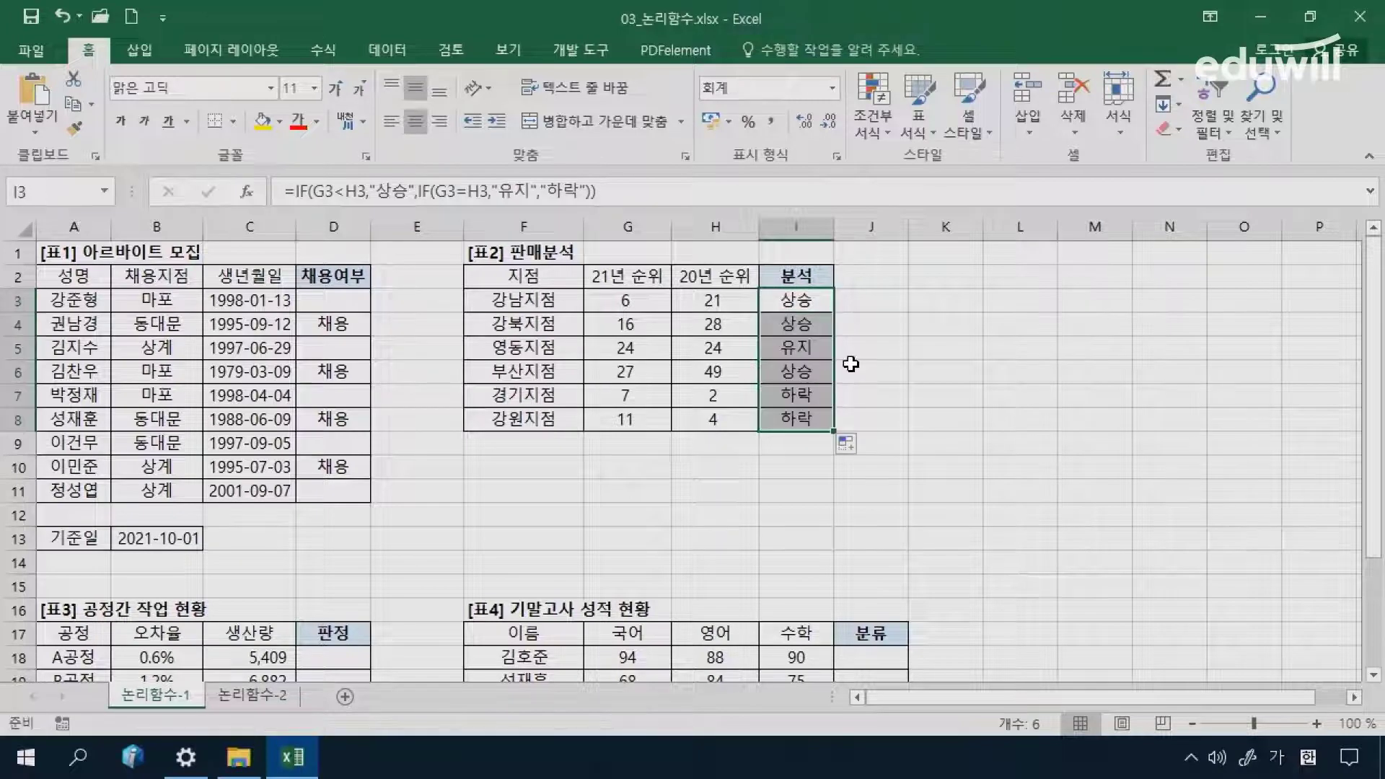
{"action": "left_click", "coordinate": [822, 301]}
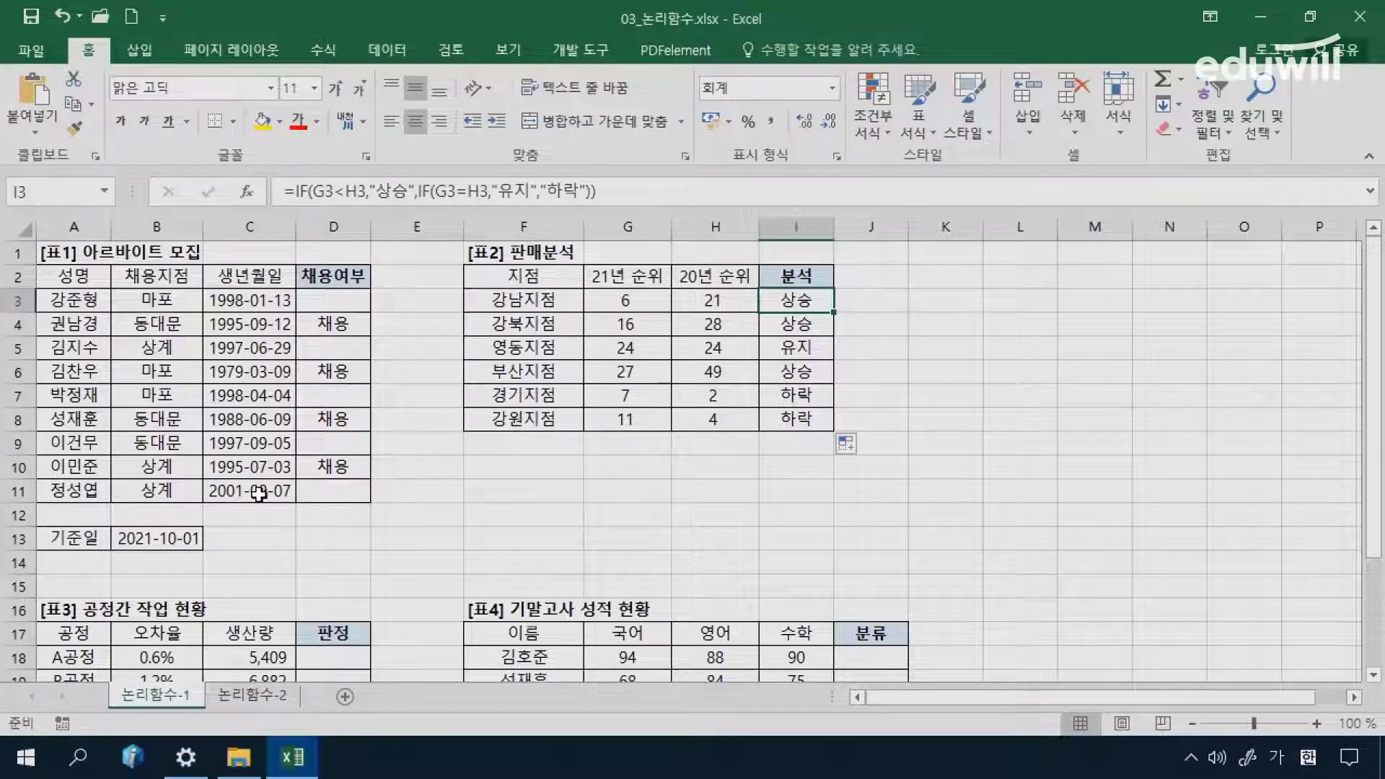
Step: Start an AND formula in D18 of the 판정 column and open its function arguments dialog
{"action": "scroll", "coordinate": [259, 494], "scroll_direction": "down", "scroll_amount": 2}
{"action": "scroll", "coordinate": [260, 494], "scroll_direction": "down", "scroll_amount": 1}
{"action": "left_click", "coordinate": [357, 443]}
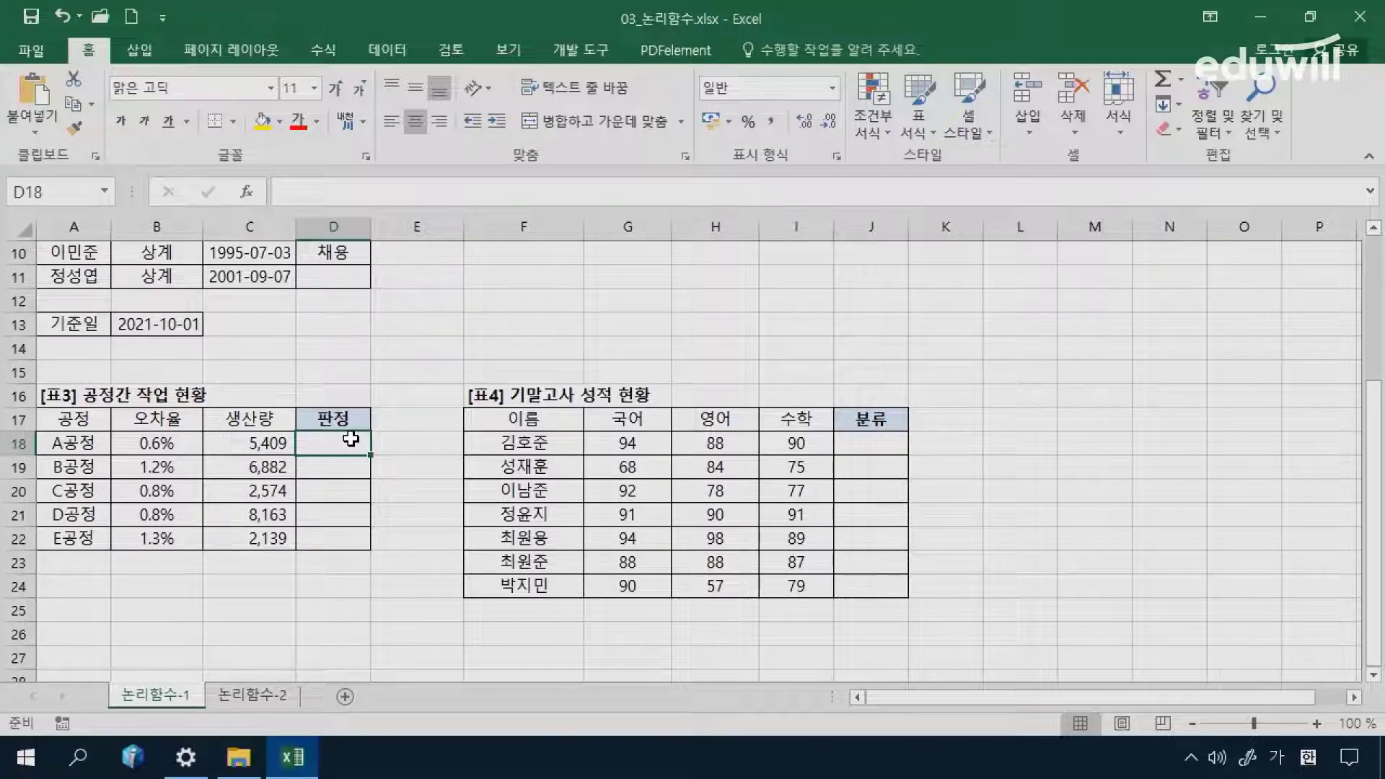
{"action": "type", "text": "="}
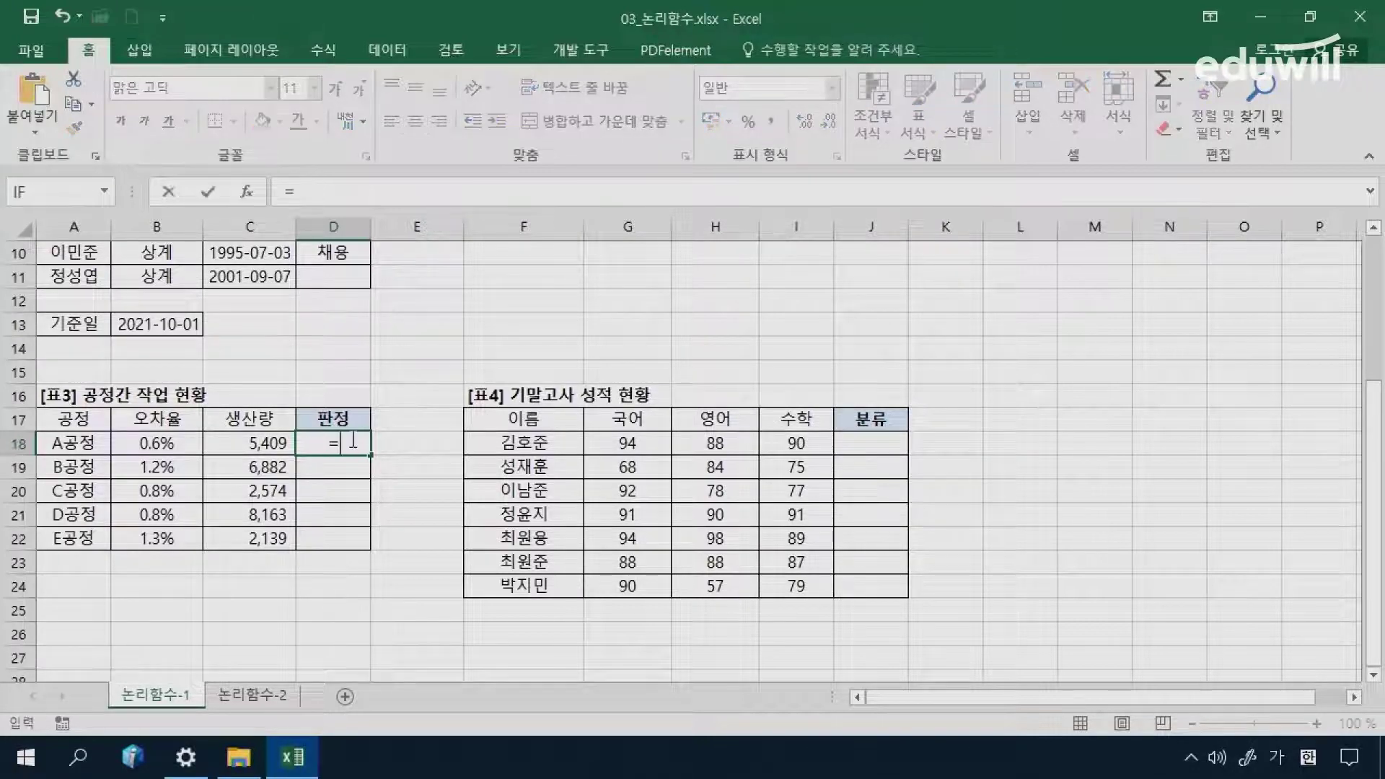
{"action": "type", "text": "ㅑㄹ"}
{"action": "key", "text": "BackSpace"}
{"action": "key", "text": "BackSpace"}
{"action": "key", "text": "Hangul"}
{"action": "type", "text": "and("}
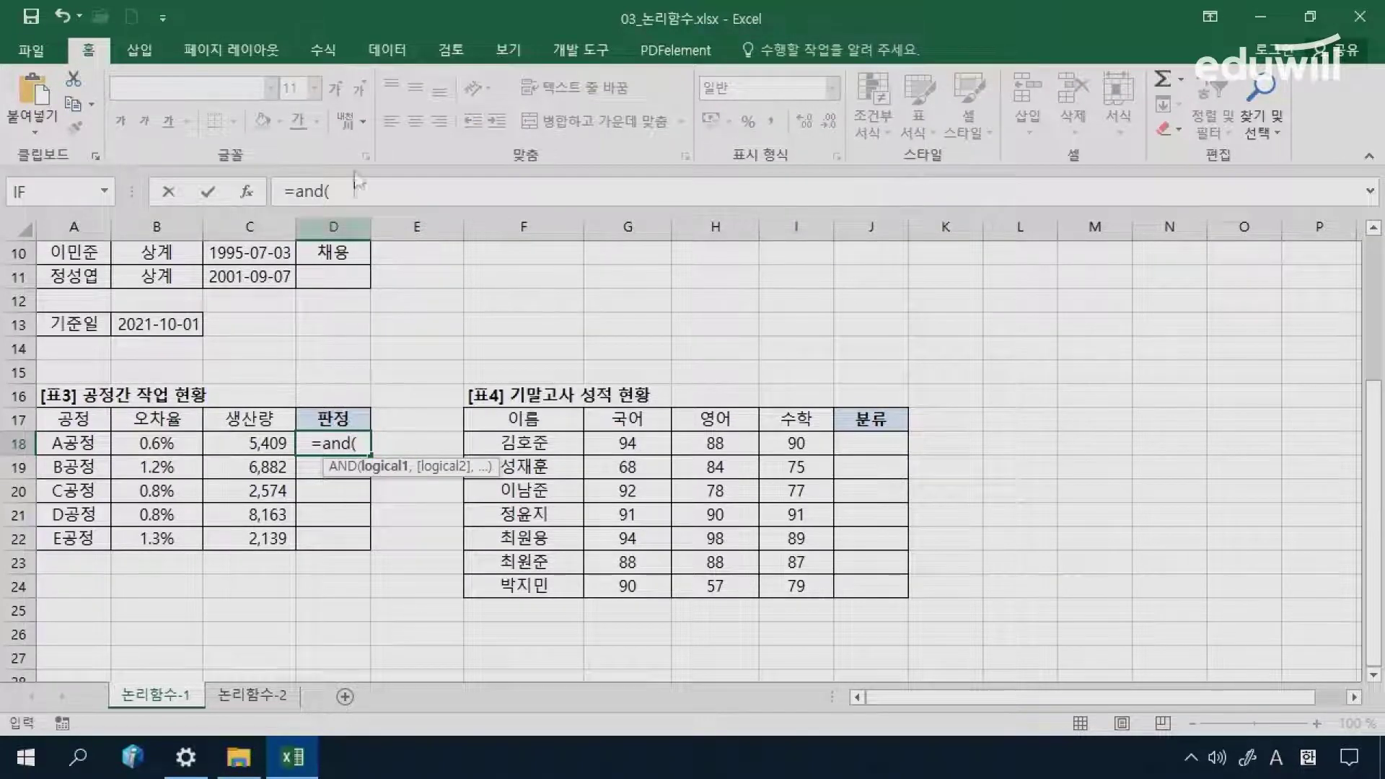
{"action": "left_click", "coordinate": [246, 195]}
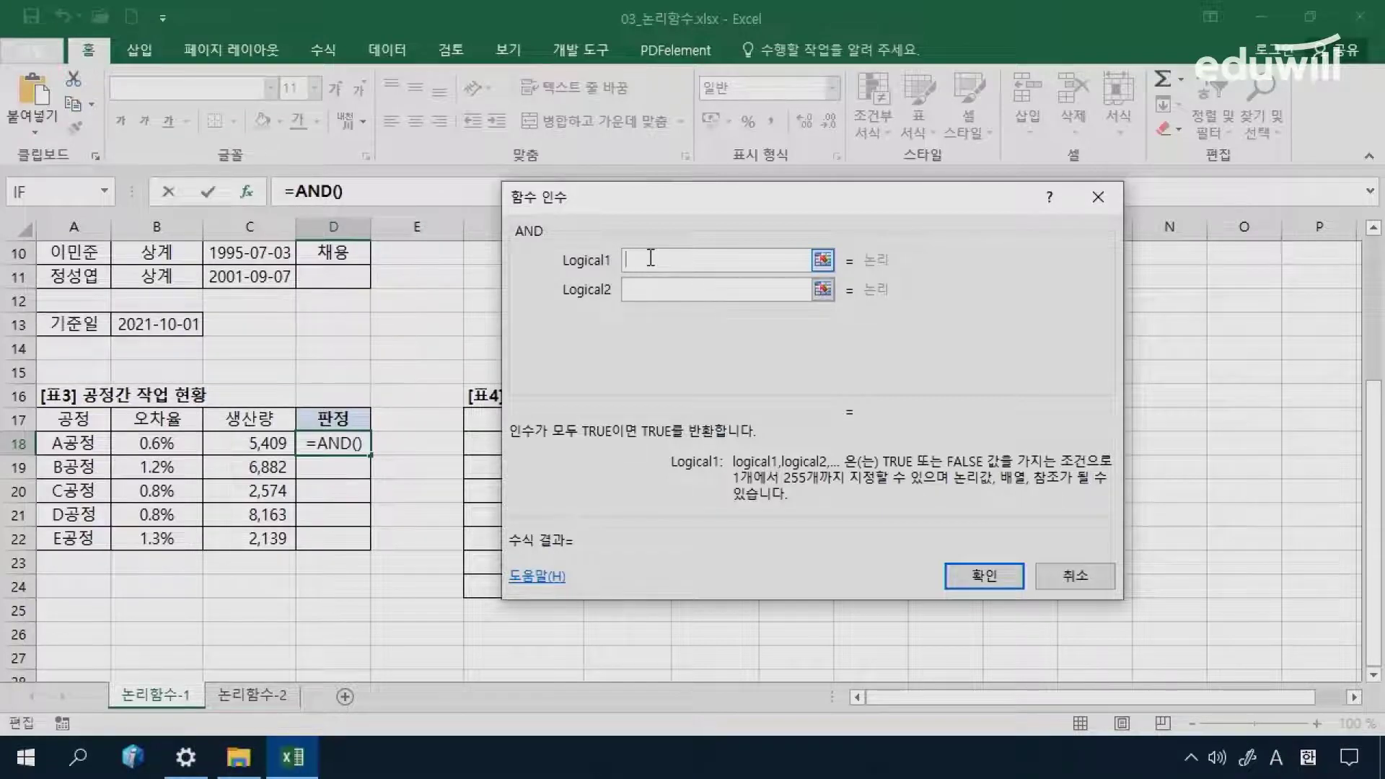
Step: Set the AND conditions to B18<1% and C18>=5000 and enter the formula in D18
{"action": "left_click", "coordinate": [177, 442]}
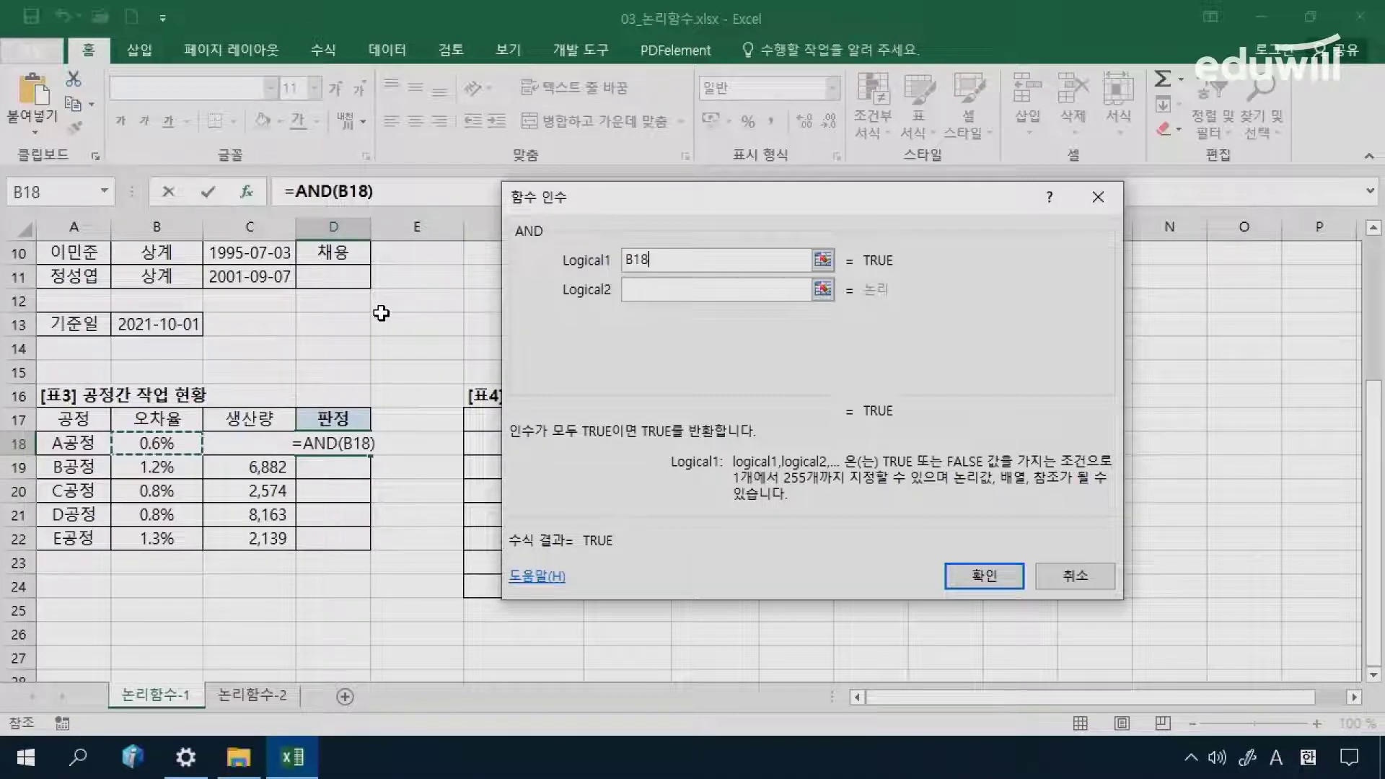
{"action": "type", "text": "<1"}
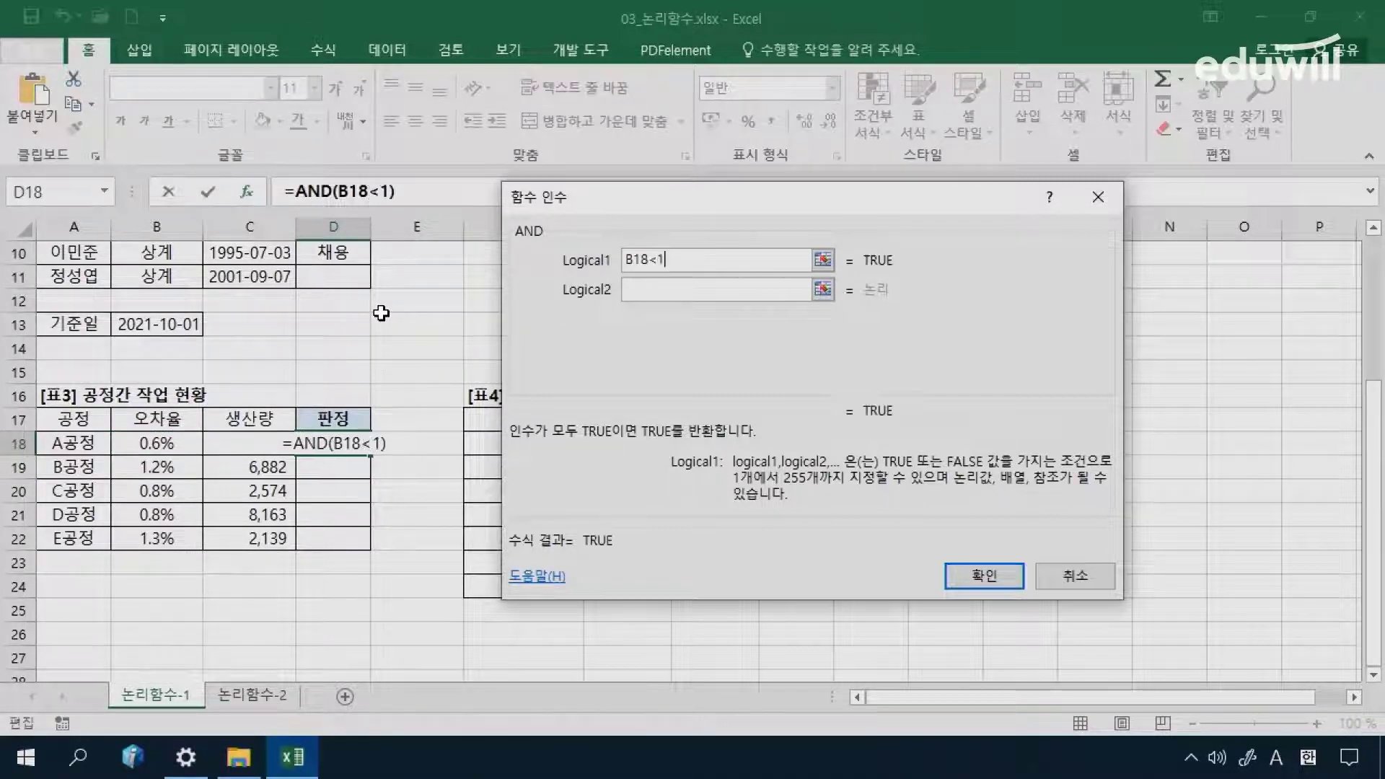
{"action": "type", "text": "%"}
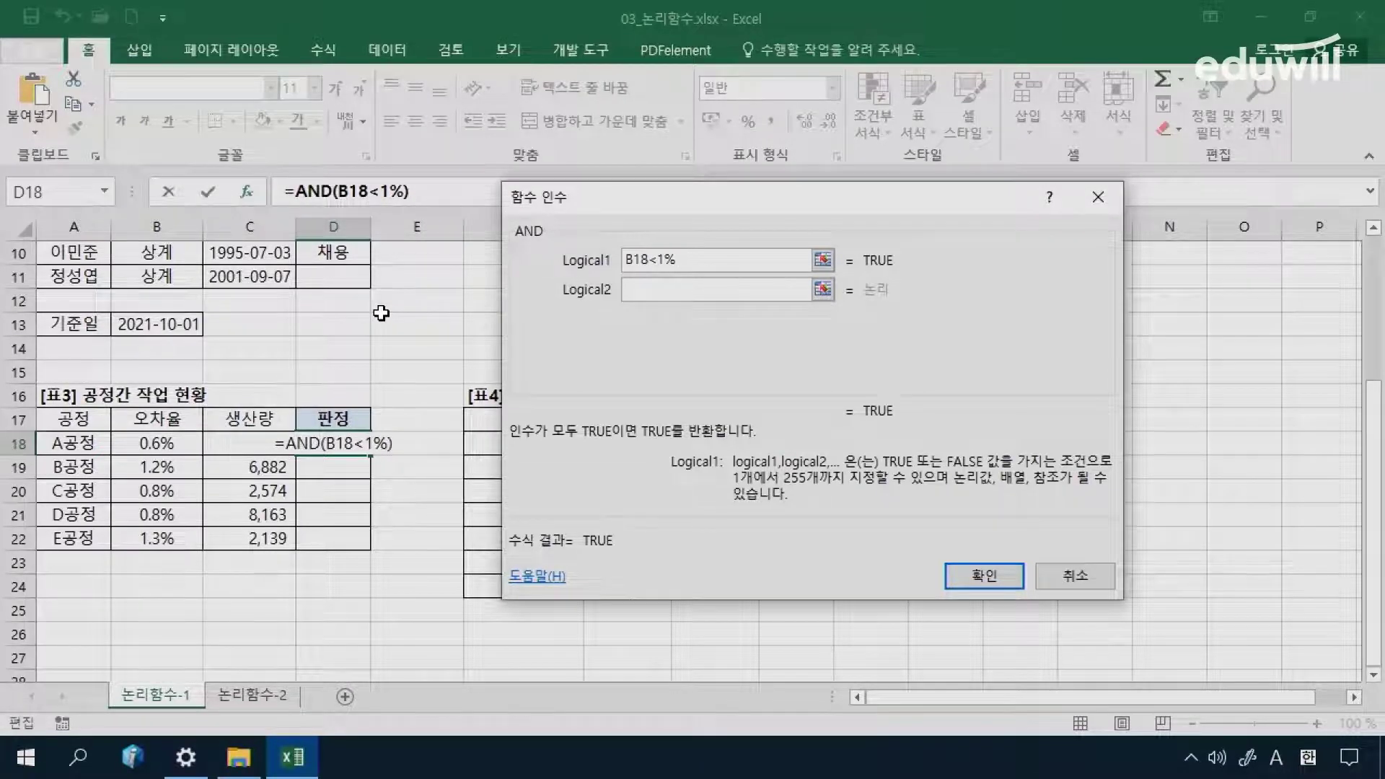
{"action": "left_click", "coordinate": [638, 296]}
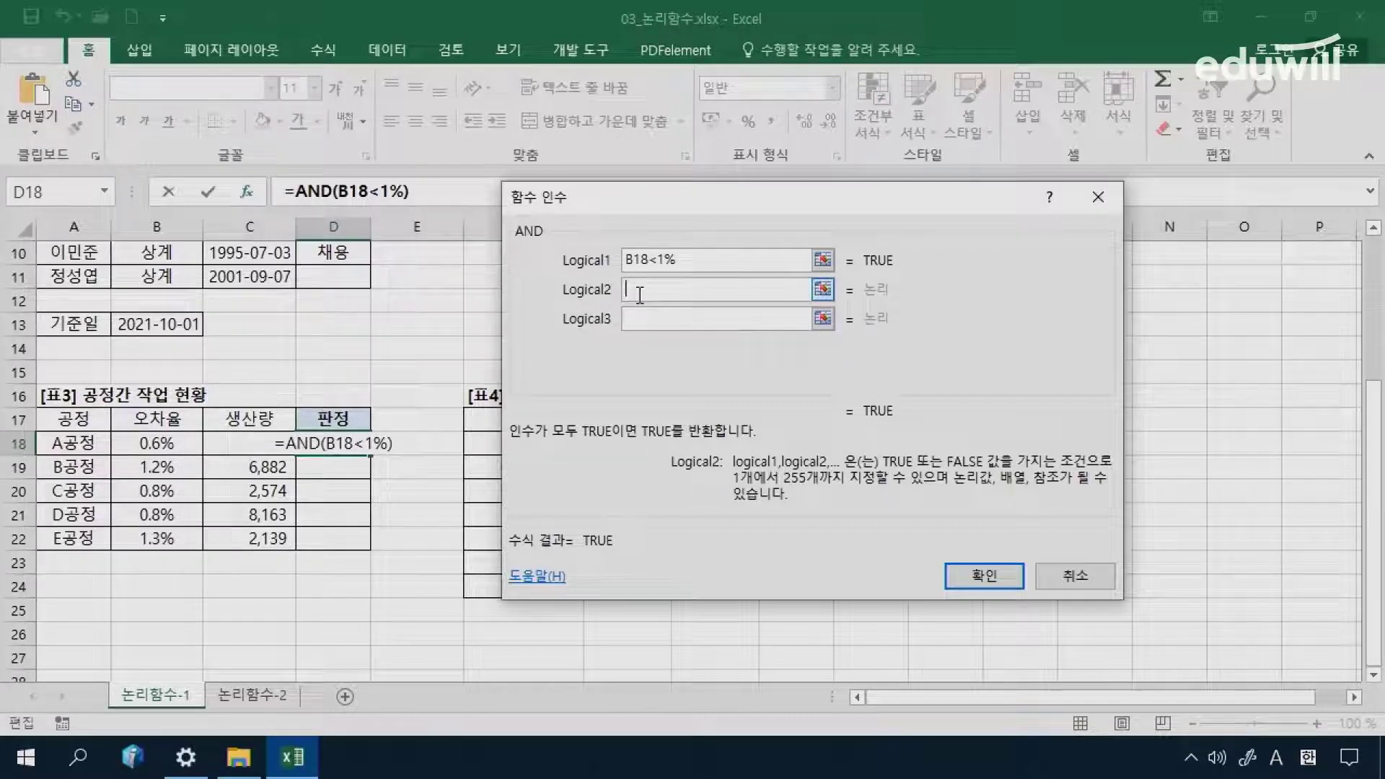
{"action": "left_click", "coordinate": [218, 443]}
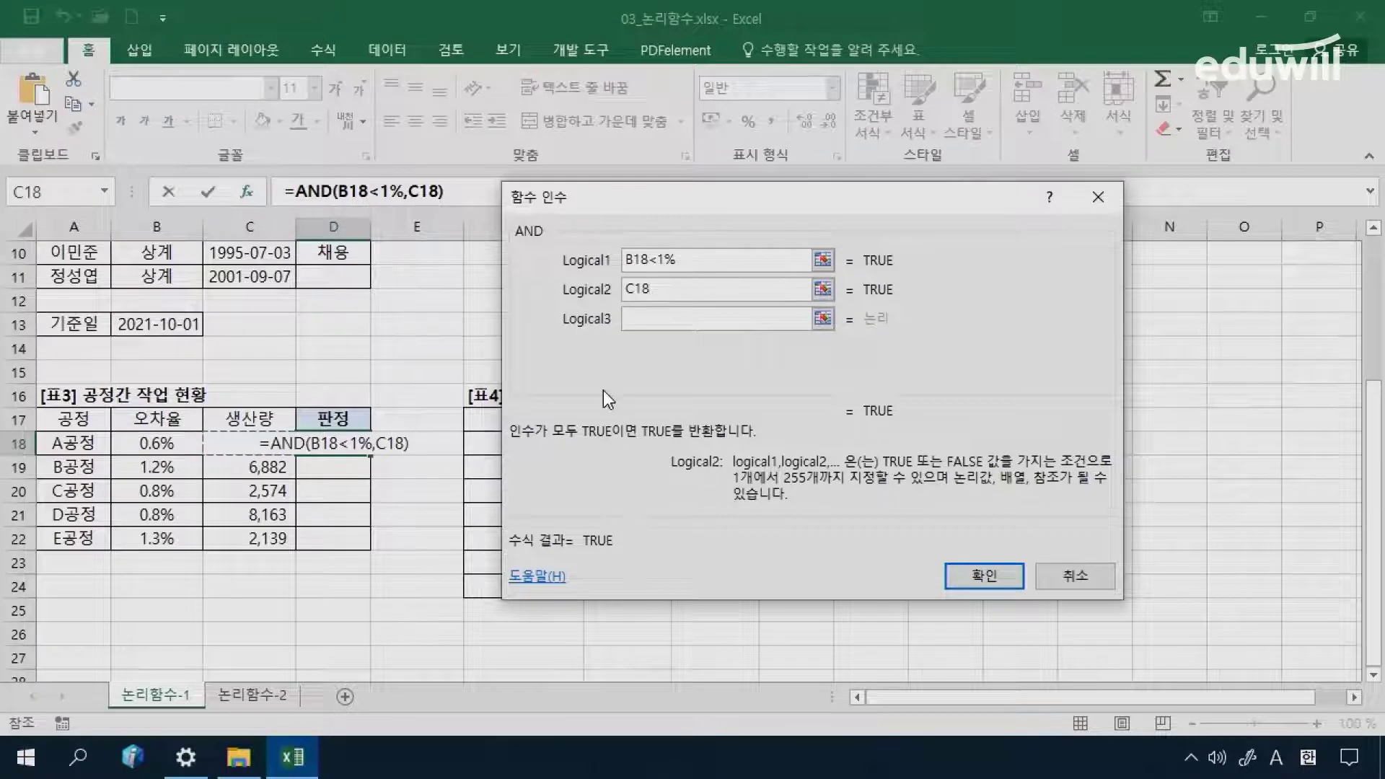
{"action": "type", "text": ">=5000"}
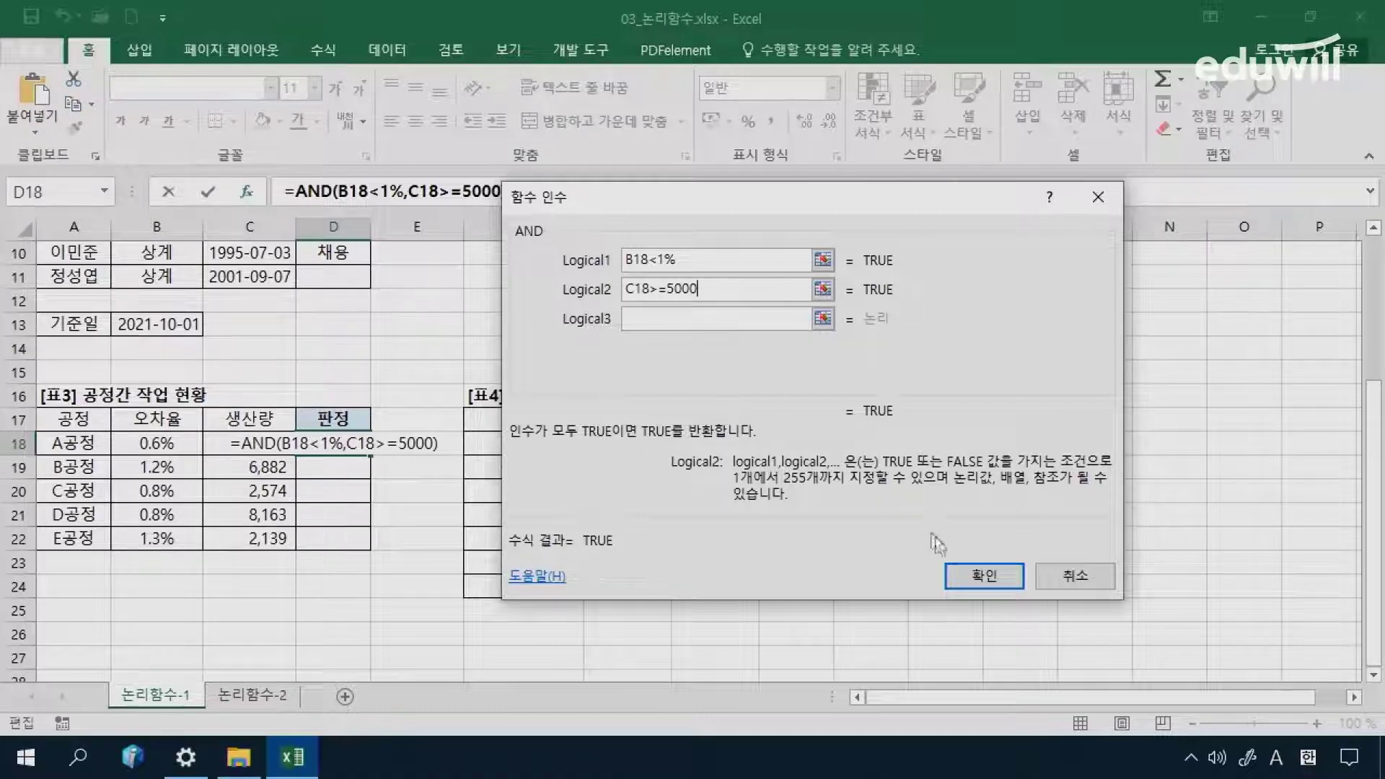
{"action": "left_click", "coordinate": [970, 575]}
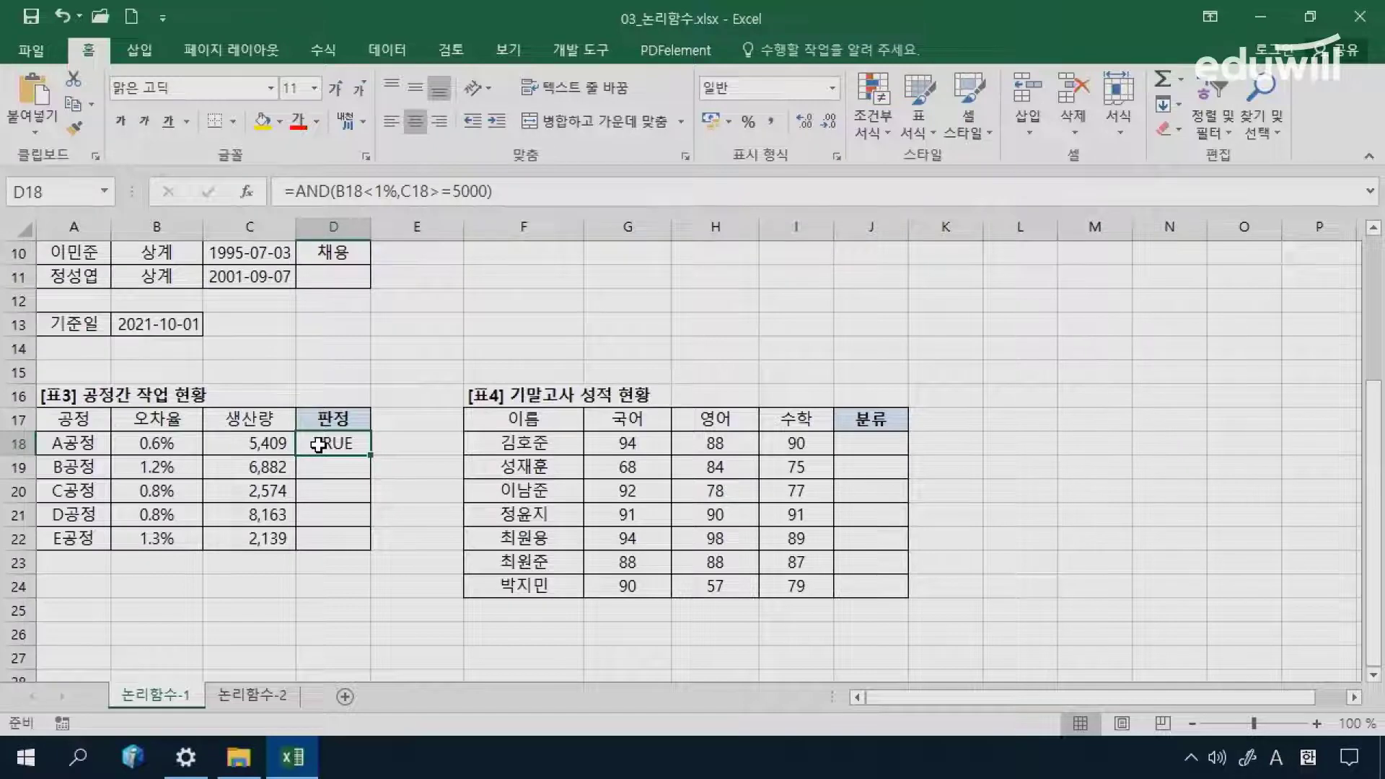
Step: Fill the AND formula from D18 down through D22 and check the result cells one by one
{"action": "left_click_drag", "start_coordinate": [370, 455], "coordinate": [373, 548]}
{"action": "left_click", "coordinate": [351, 444]}
{"action": "left_click", "coordinate": [352, 467]}
{"action": "left_click", "coordinate": [346, 488]}
{"action": "left_click", "coordinate": [347, 514]}
{"action": "left_click", "coordinate": [349, 538]}
{"action": "left_click", "coordinate": [351, 444]}
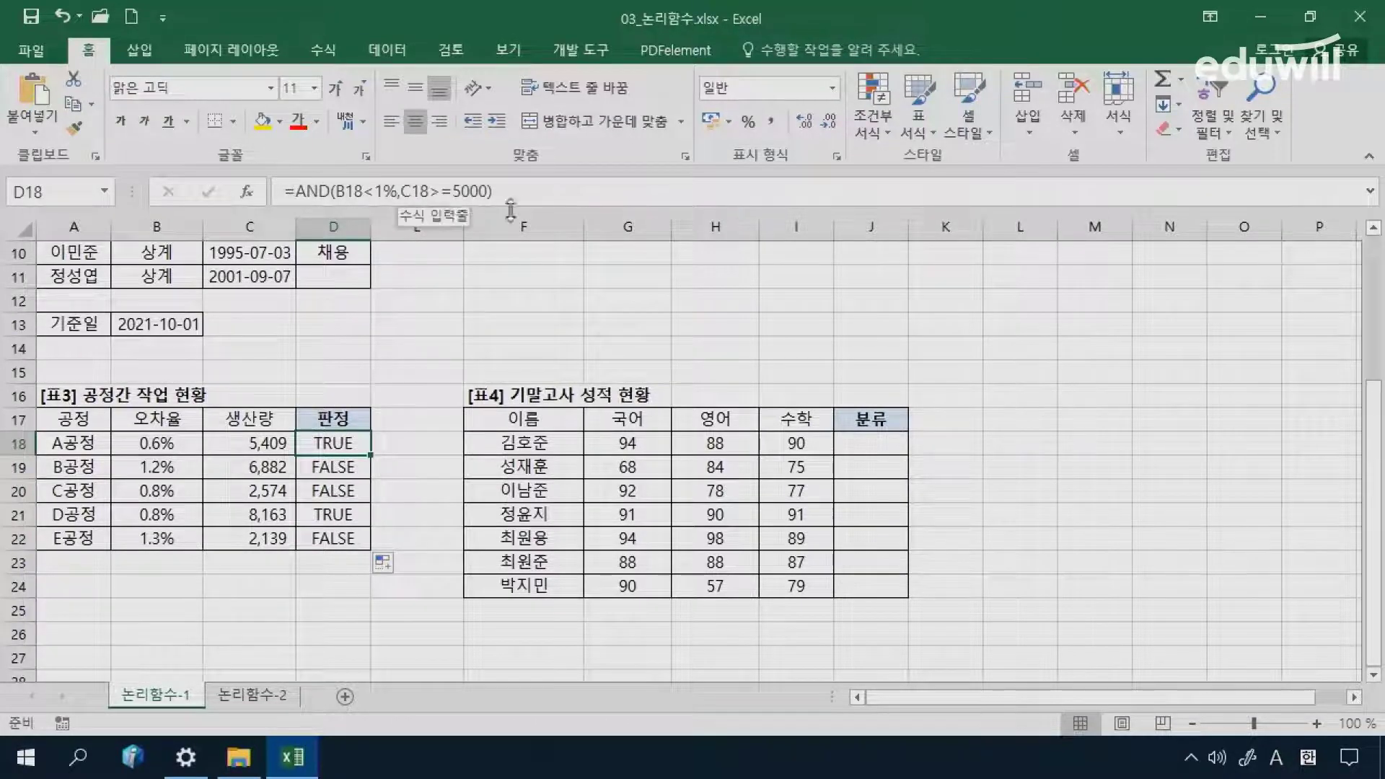
Step: Wrap the AND expression in D18 in an IF that returns "합격" when true and "재작업" when false, and enter it
{"action": "left_click", "coordinate": [371, 202]}
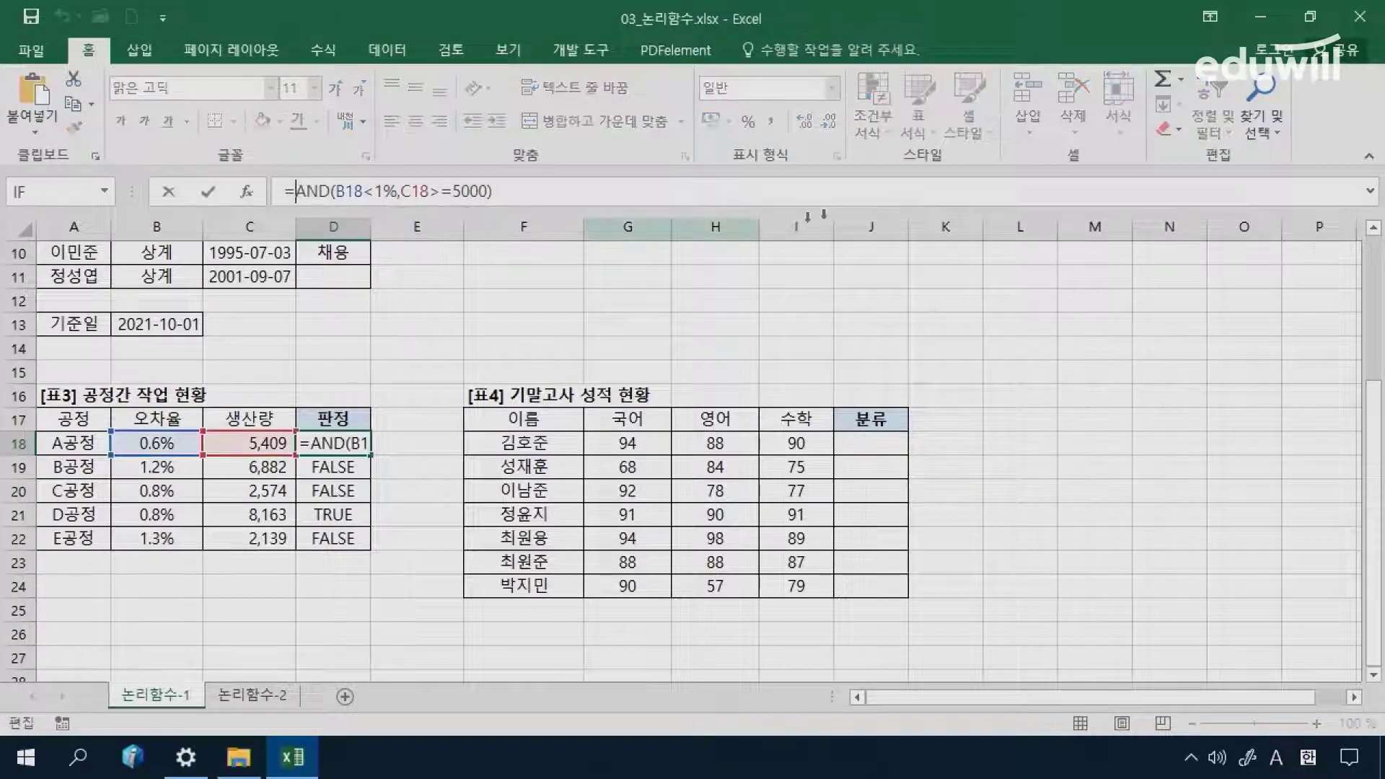
{"action": "type", "text": "if("}
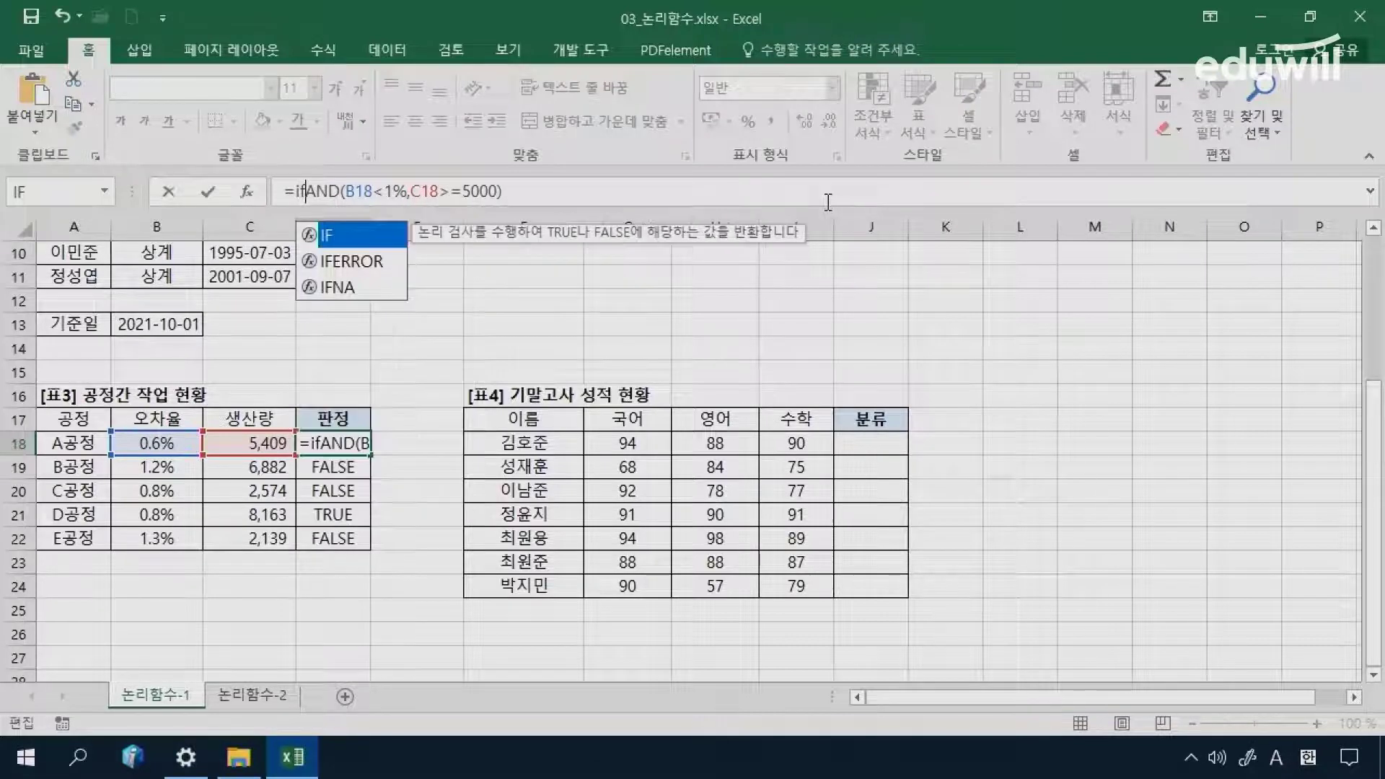
{"action": "left_click_drag", "start_coordinate": [310, 191], "coordinate": [523, 192]}
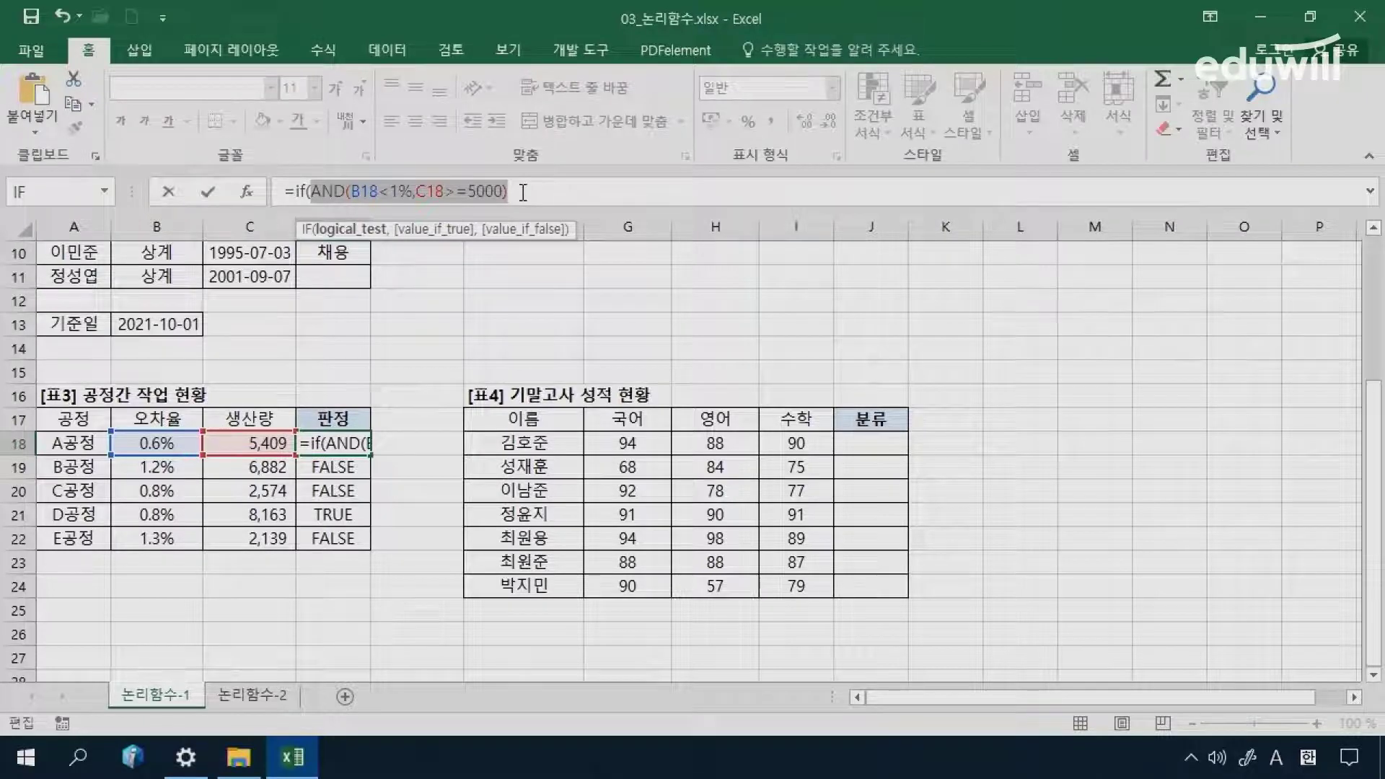
{"action": "left_click", "coordinate": [523, 192]}
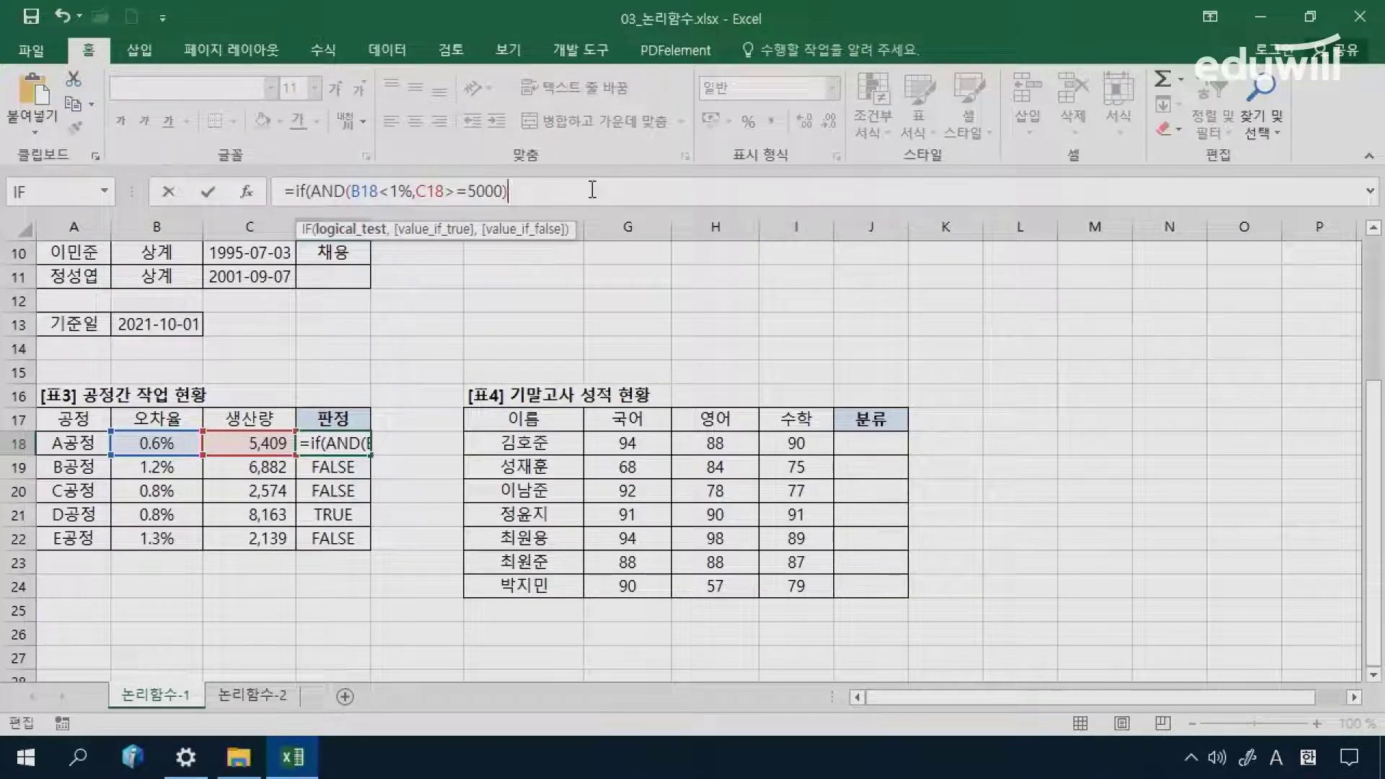
{"action": "type", "text": ","}
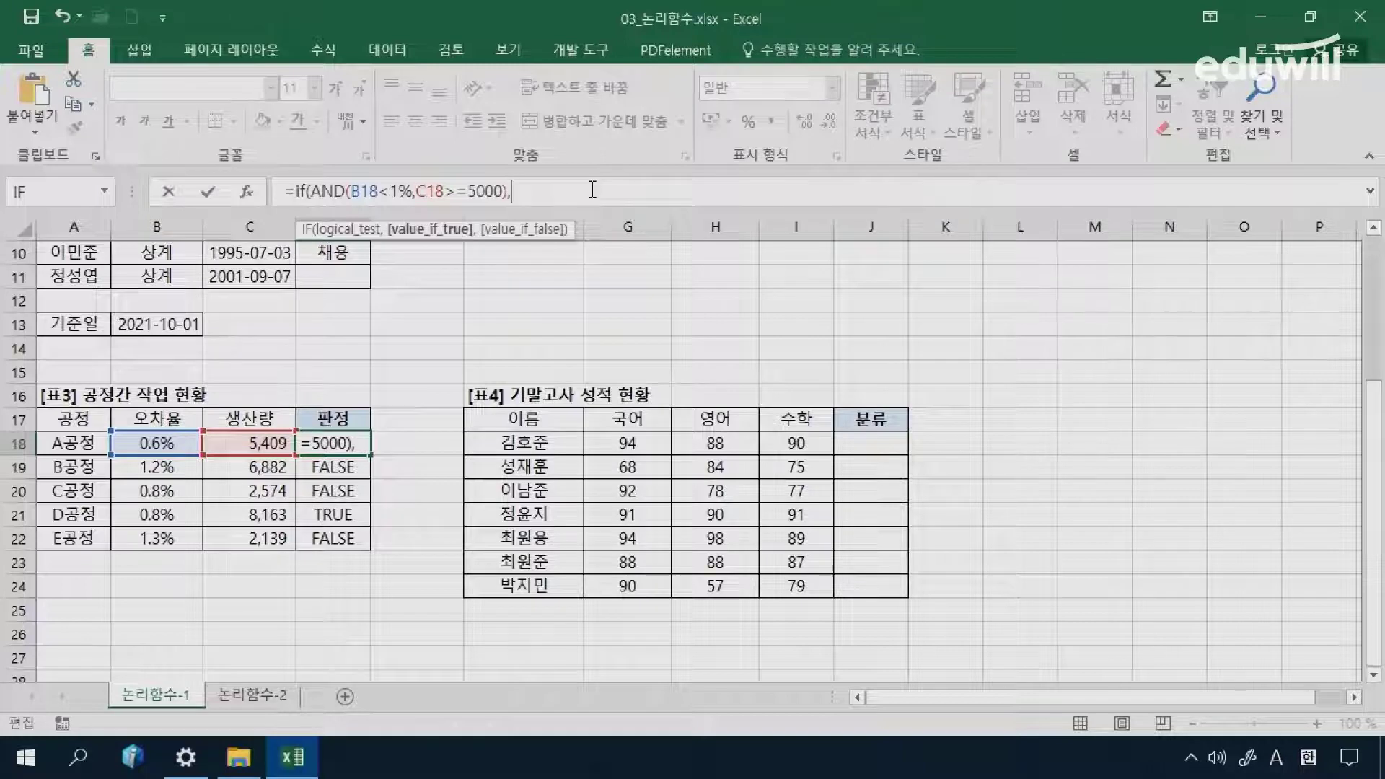
{"action": "type", "text": "\"합격\","}
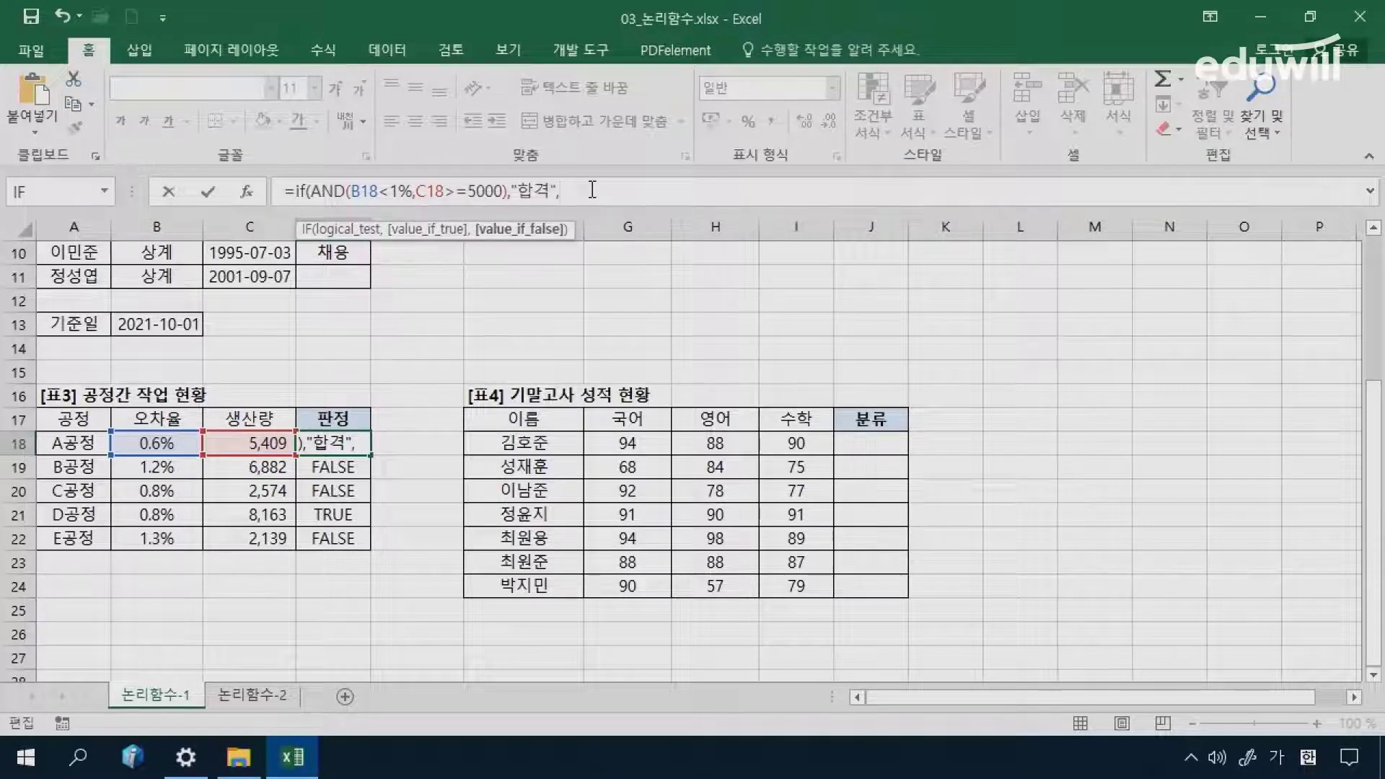
{"action": "type", "text": "\"재작업\""}
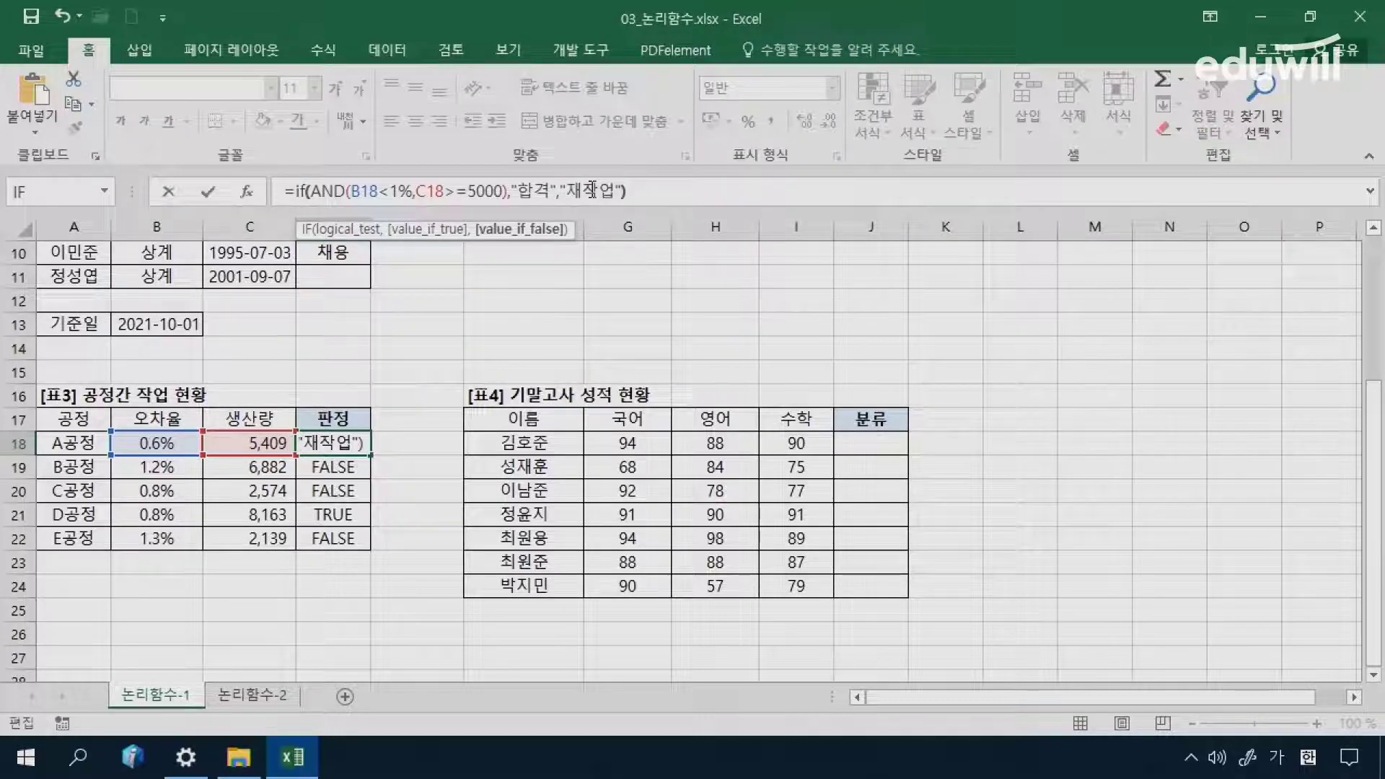
{"action": "left_click_drag", "start_coordinate": [310, 193], "coordinate": [509, 193]}
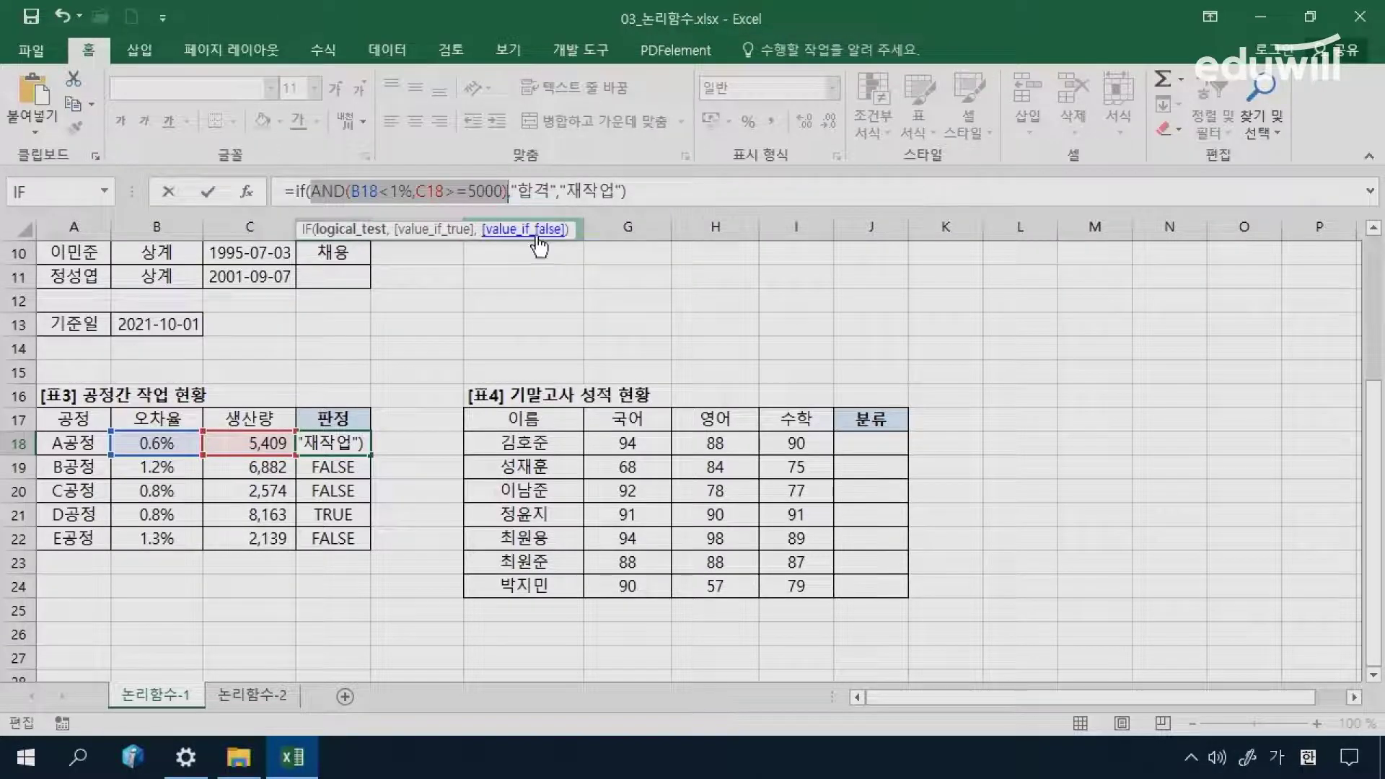
{"action": "key", "text": "Return"}
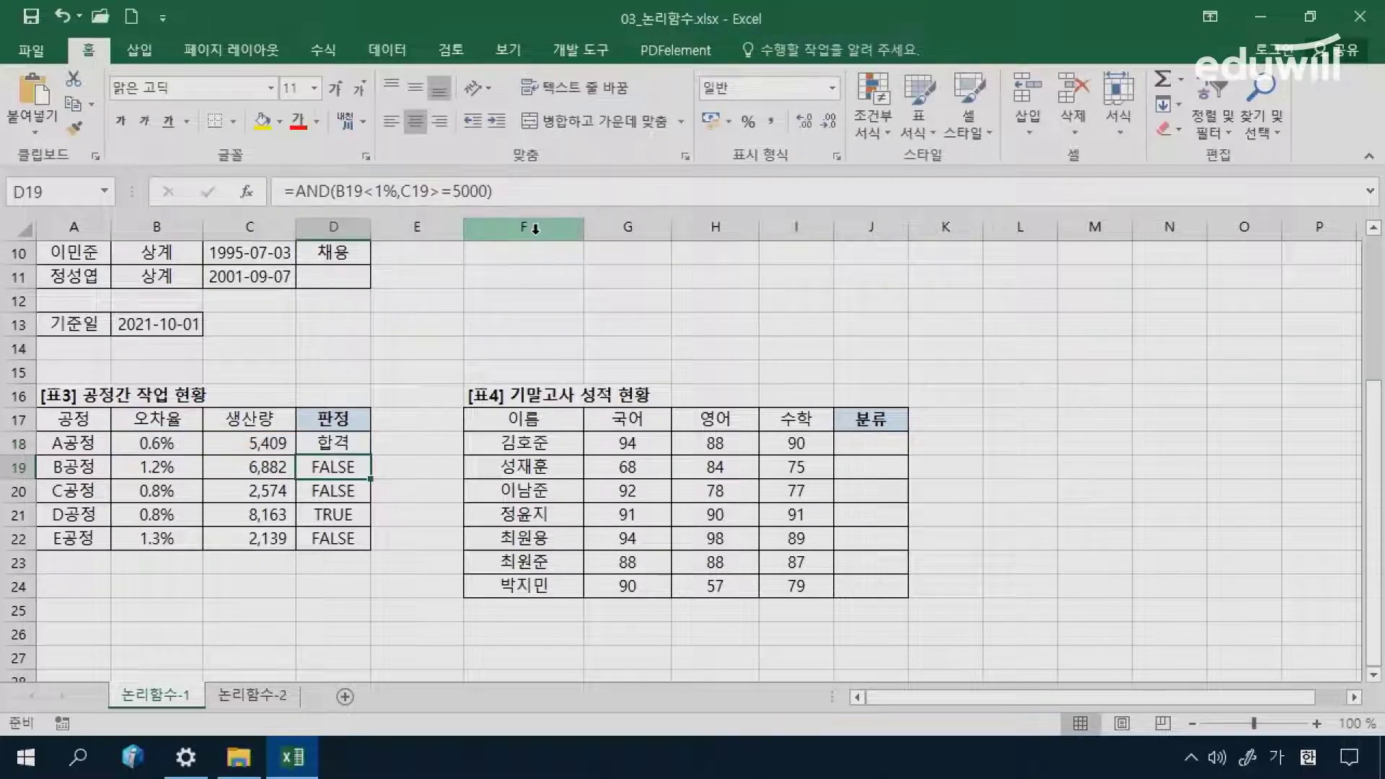
Step: Fill the IF formula from D18 down through D22 in the 판정 column and check the copied formula in D19
{"action": "left_click", "coordinate": [339, 443]}
{"action": "left_click_drag", "start_coordinate": [370, 455], "coordinate": [361, 546]}
{"action": "left_click", "coordinate": [357, 442]}
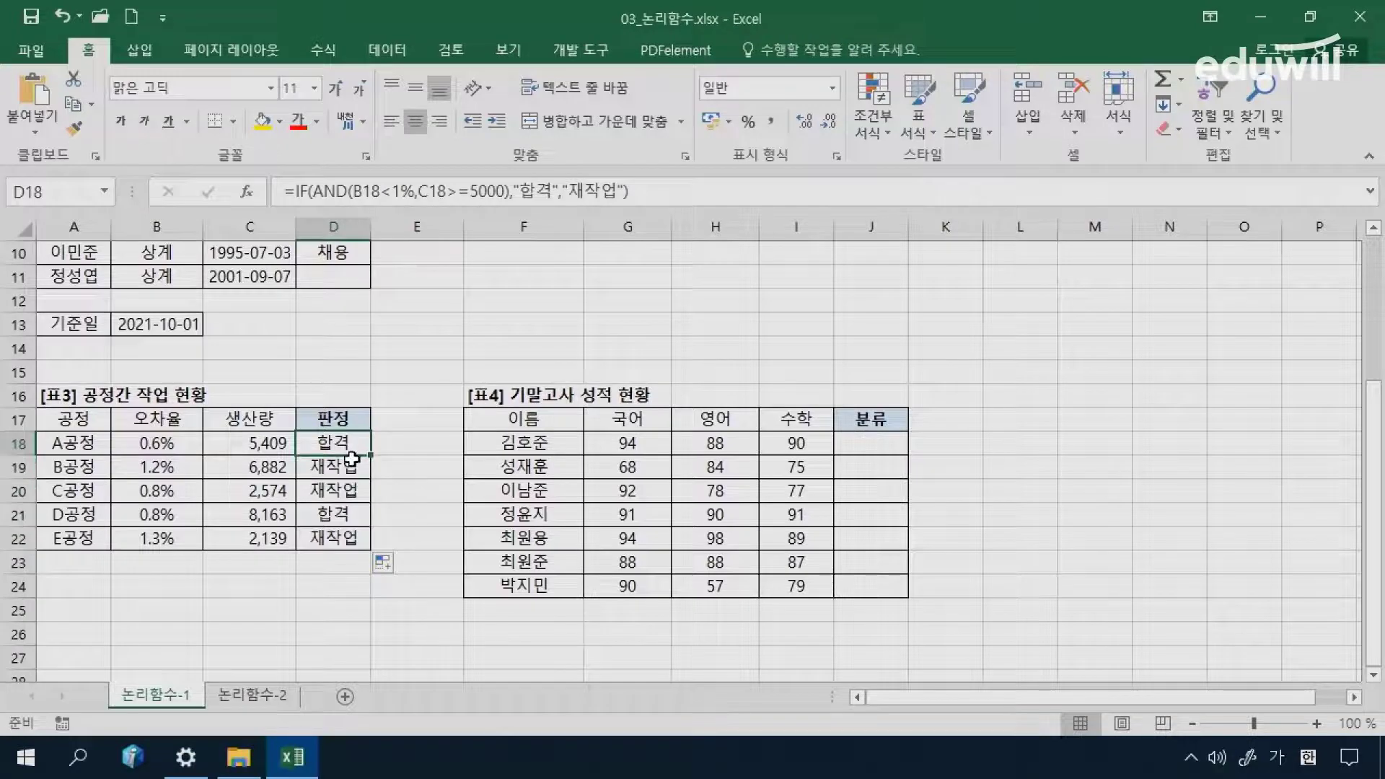
{"action": "left_click", "coordinate": [350, 464]}
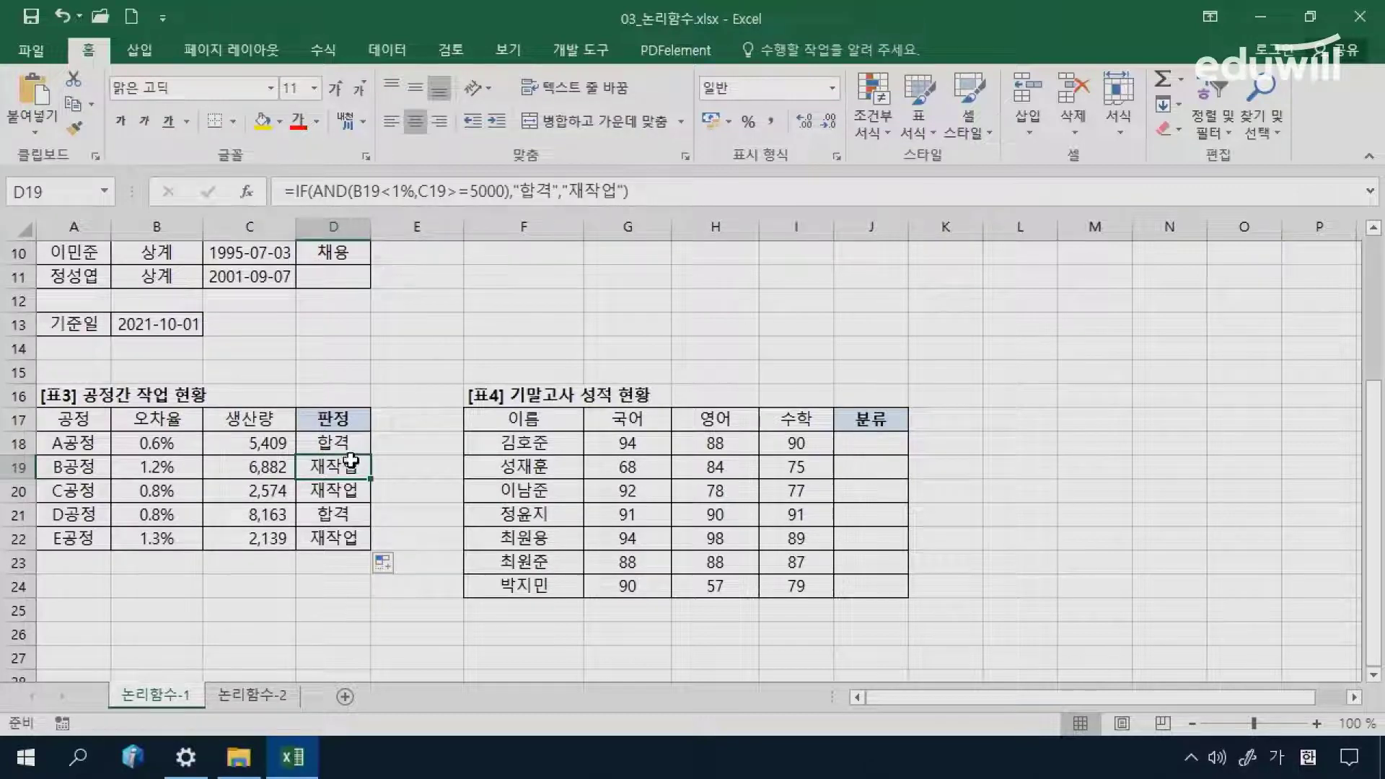
Step: Start an AND formula in J18 of the 분류 column with G18>=90 as its first condition
{"action": "left_click", "coordinate": [860, 444]}
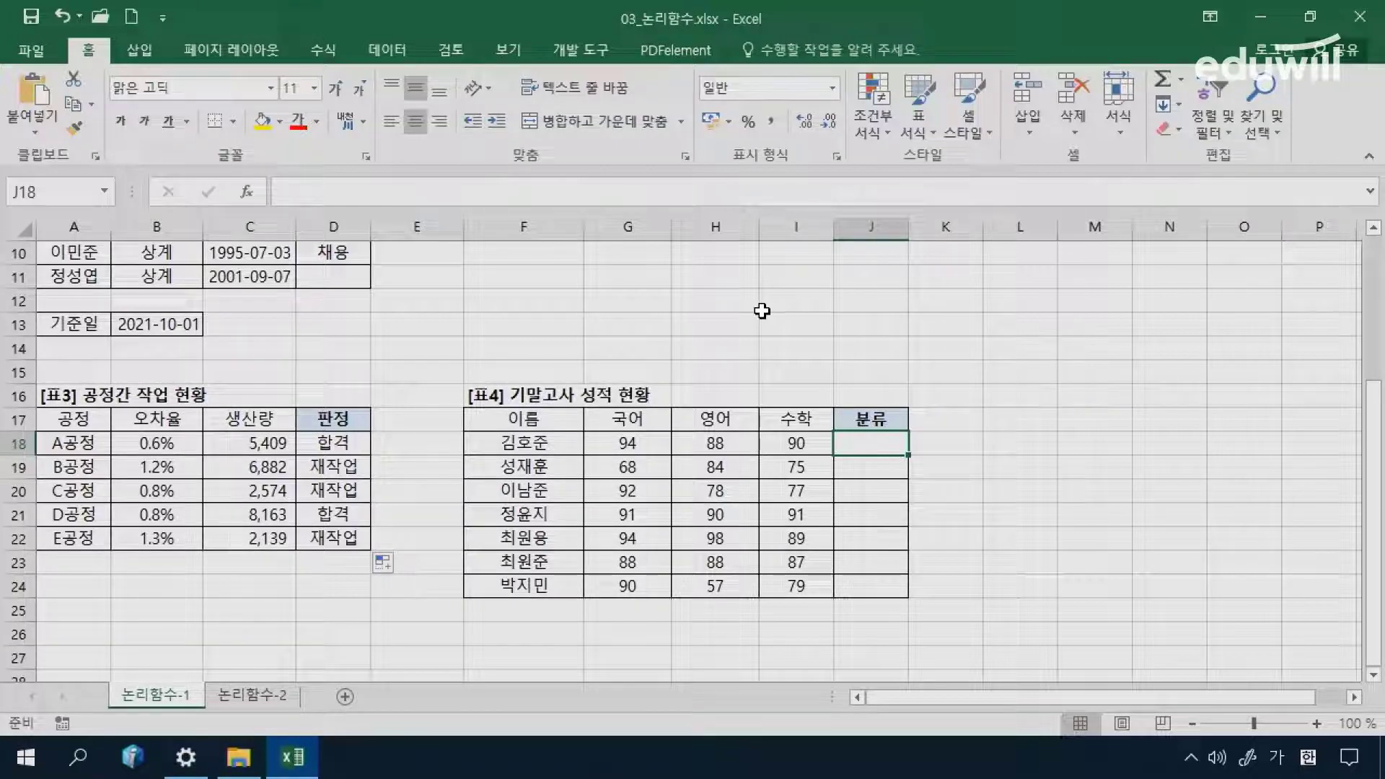
{"action": "left_click", "coordinate": [598, 189]}
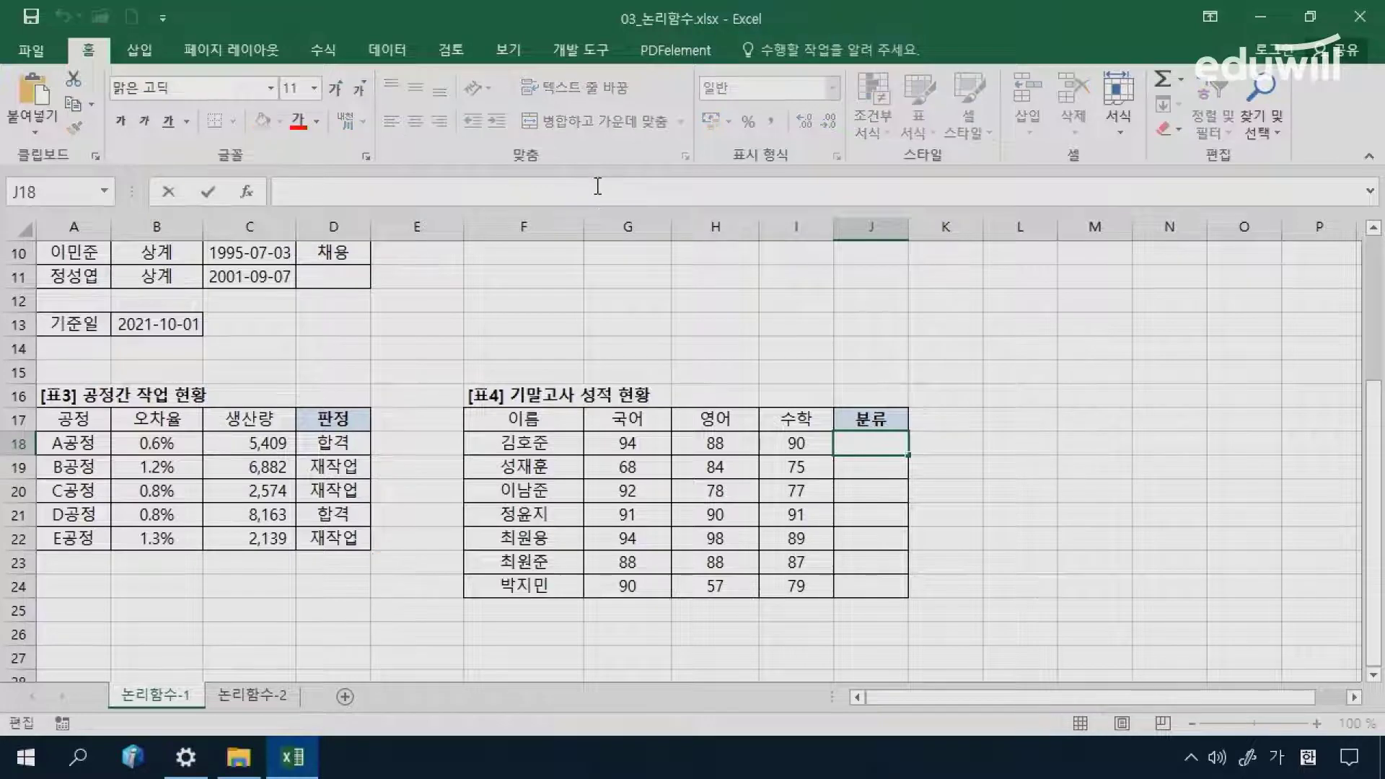
{"action": "type", "text": "="}
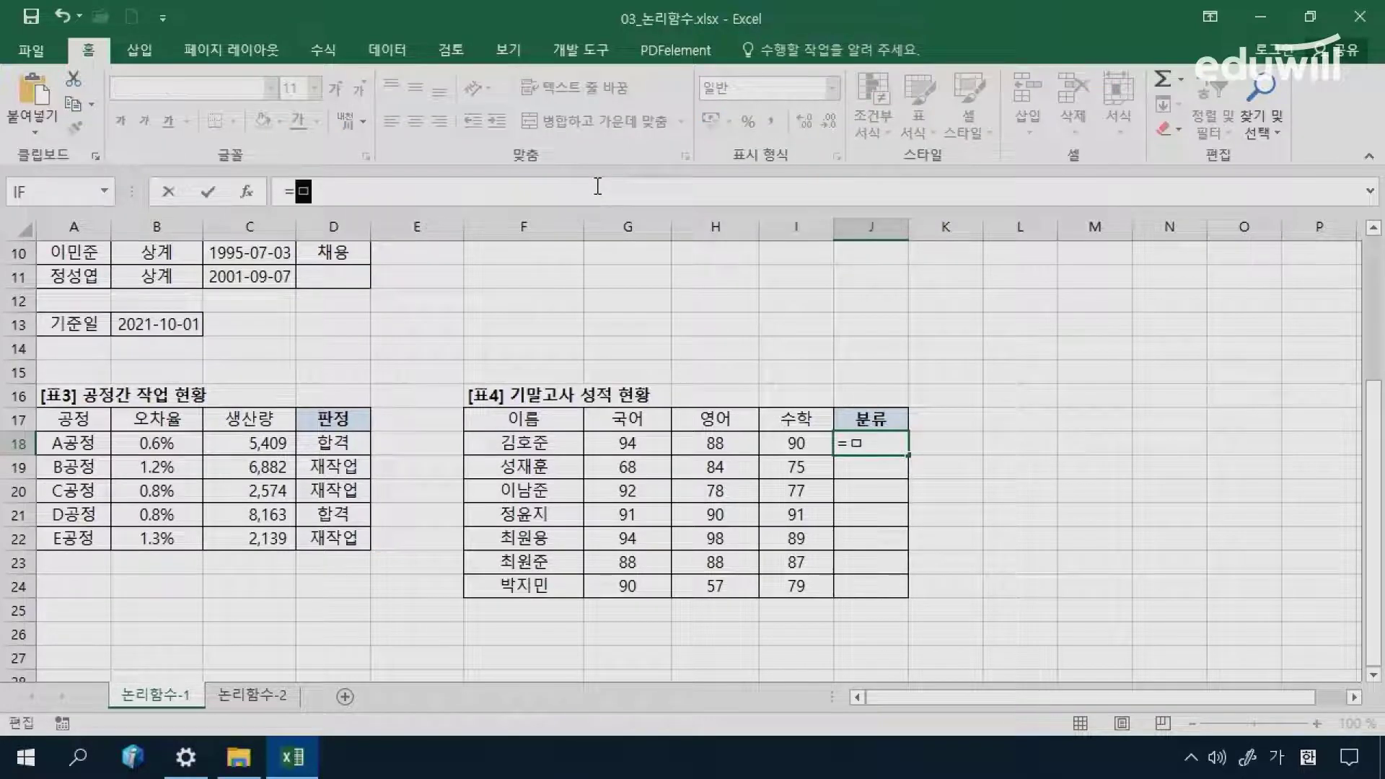
{"action": "type", "text": "and("}
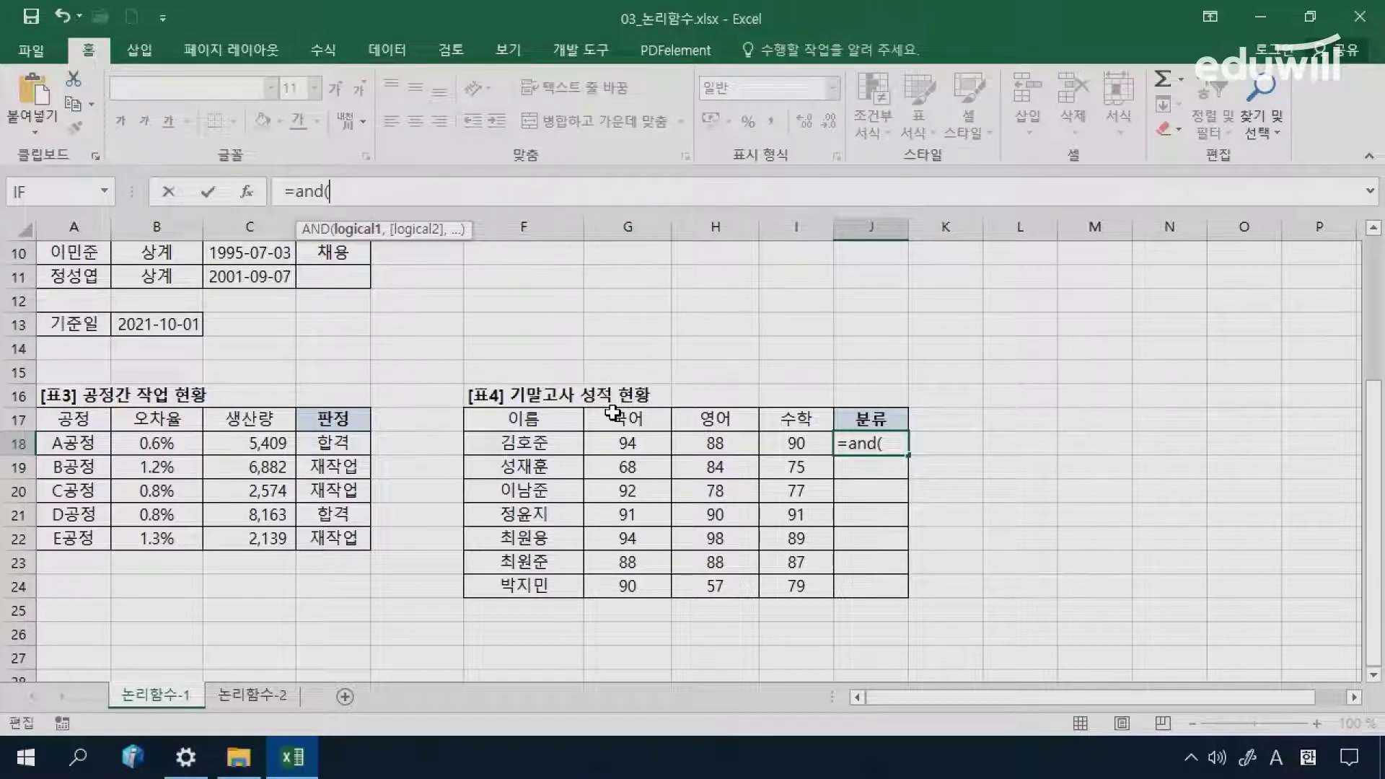
{"action": "left_click", "coordinate": [656, 443]}
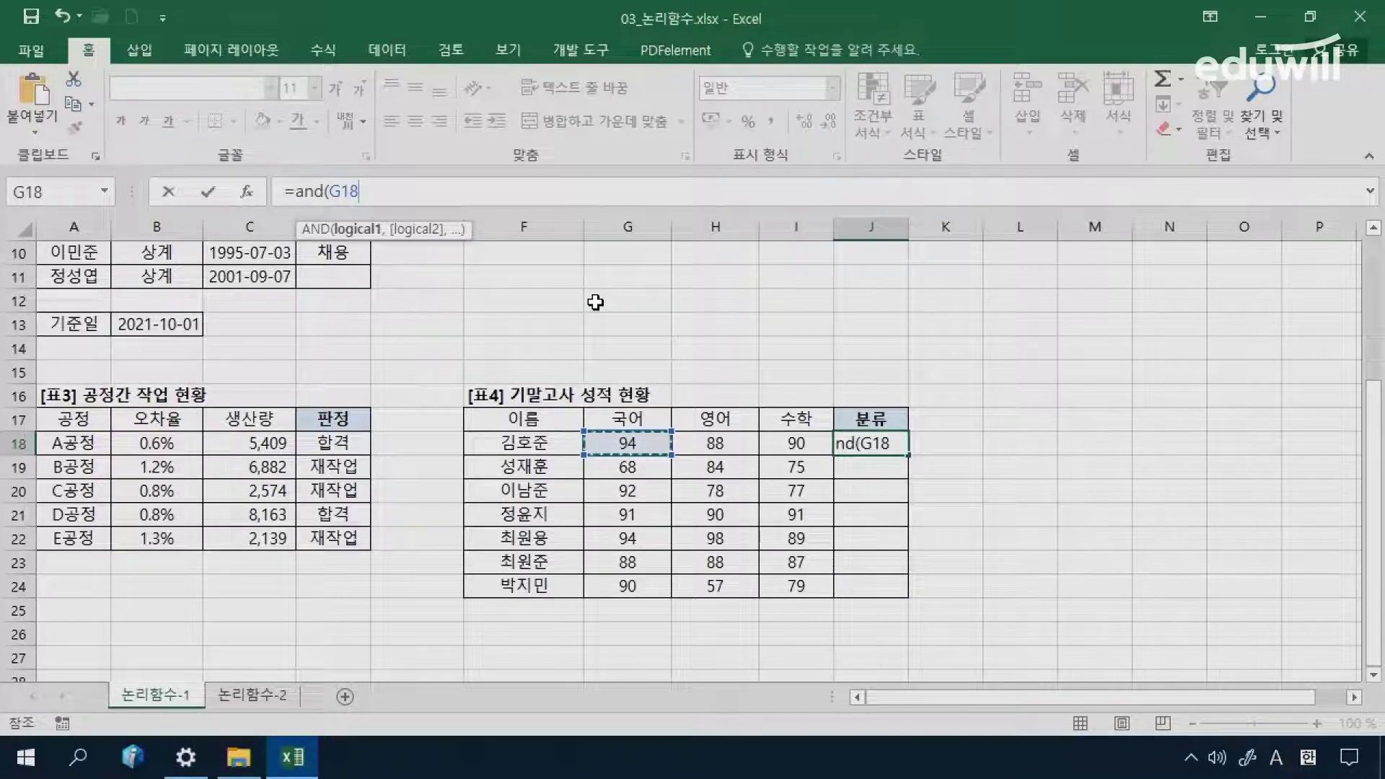
{"action": "type", "text": ">=90"}
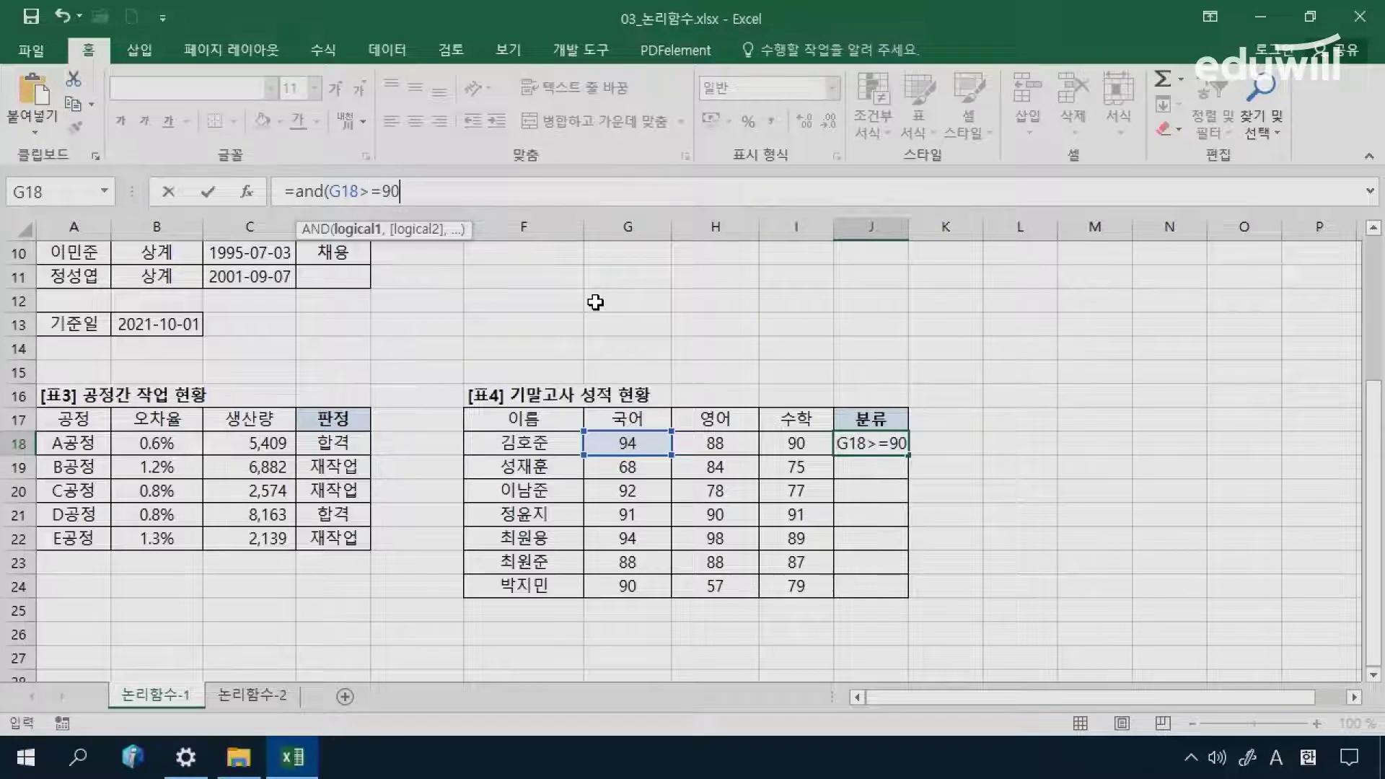
{"action": "type", "text": ","}
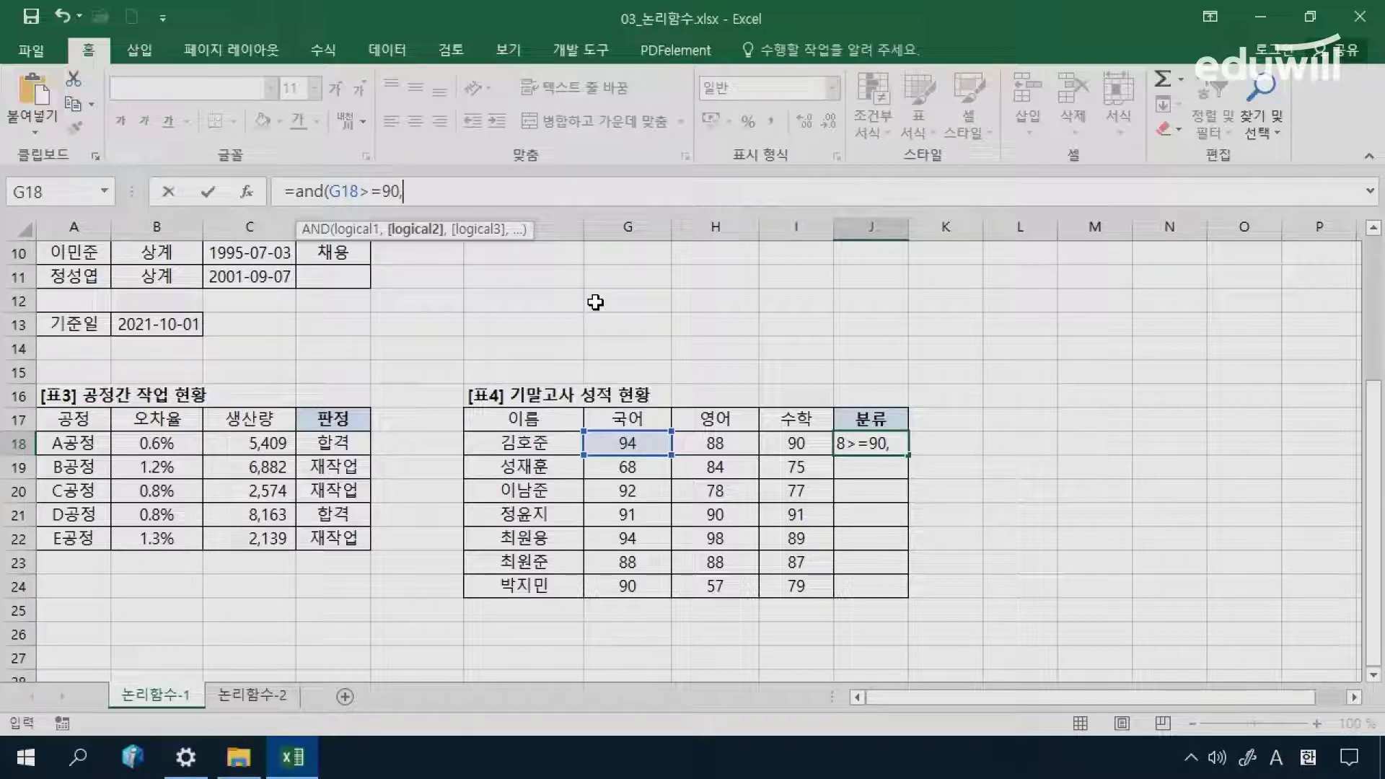
Step: Complete the AND formula in J18 with OR(H18>=80,I18>=80) as its second condition and enter it
{"action": "type", "text": "o"}
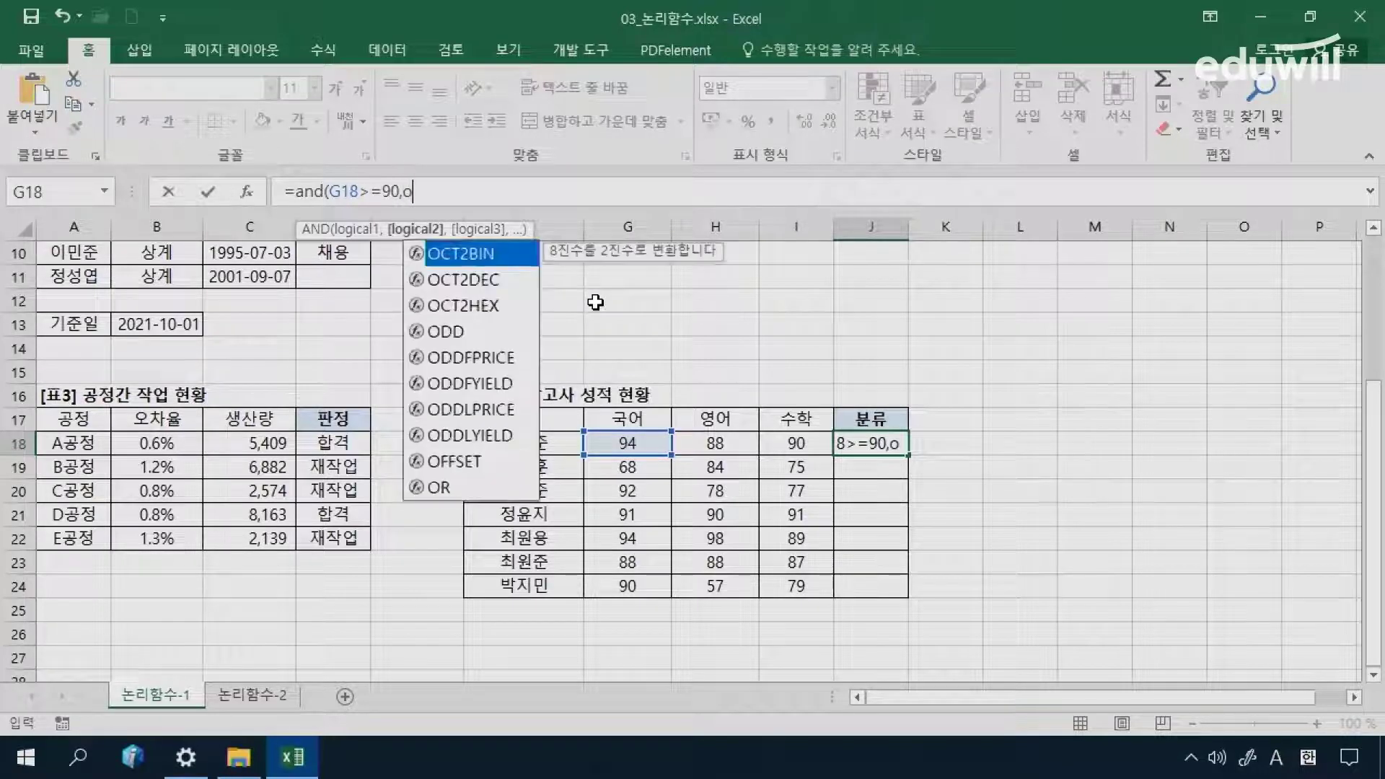
{"action": "type", "text": "r("}
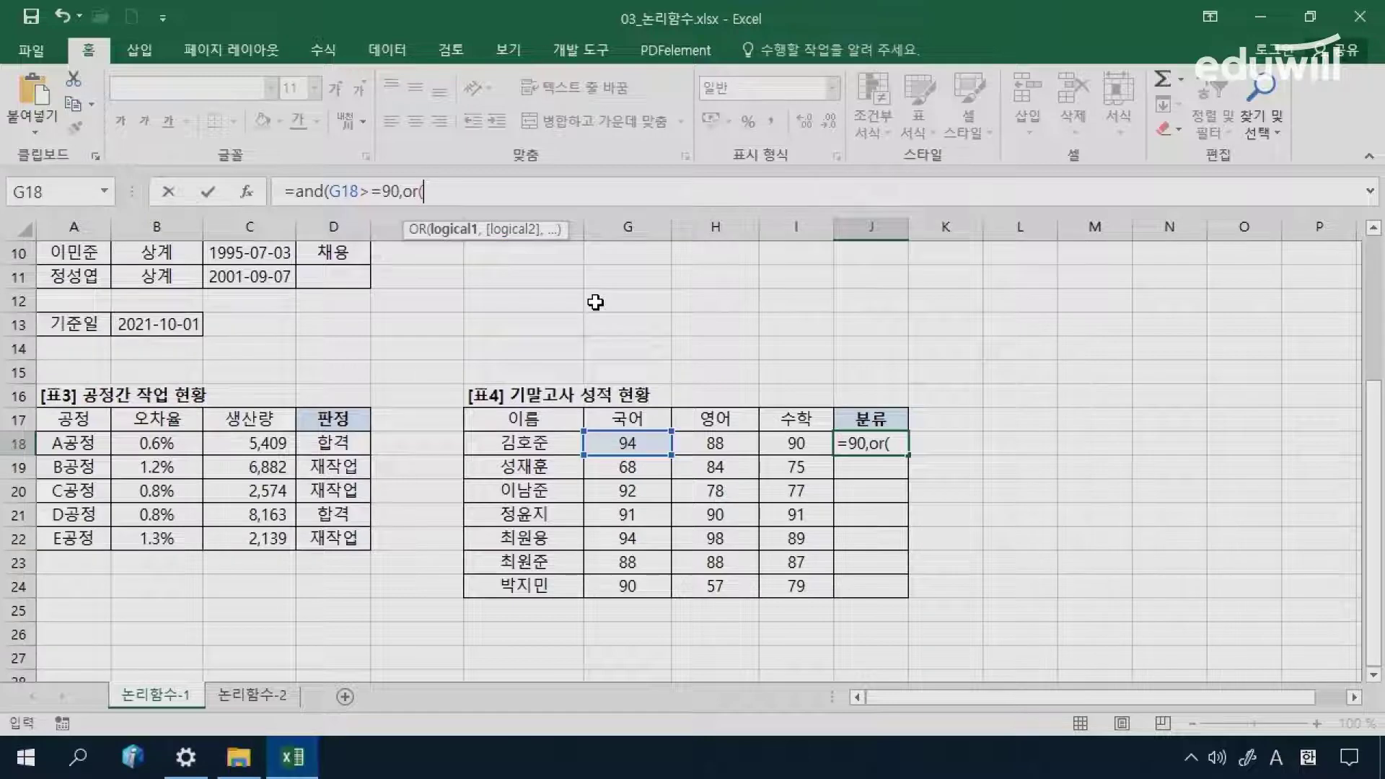
{"action": "left_click", "coordinate": [715, 446]}
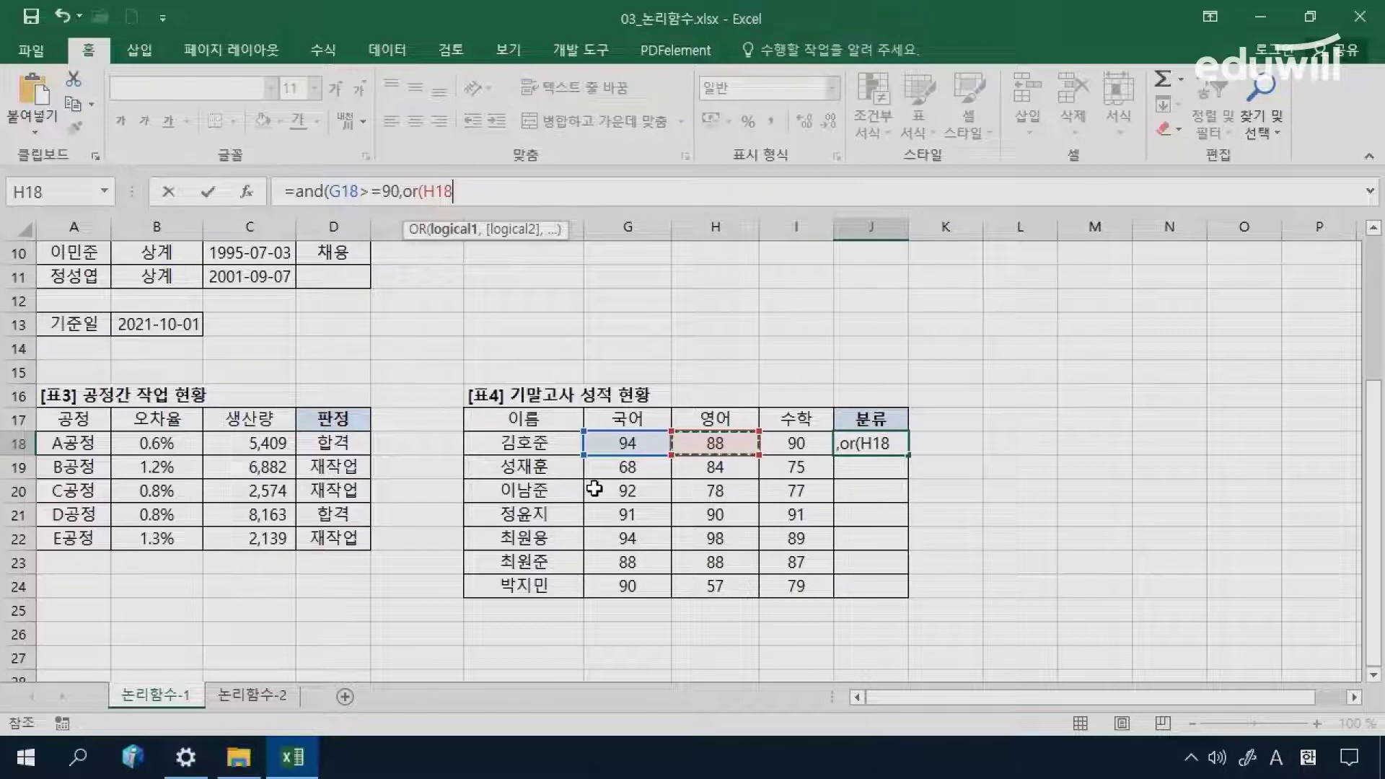
{"action": "type", "text": ">=80"}
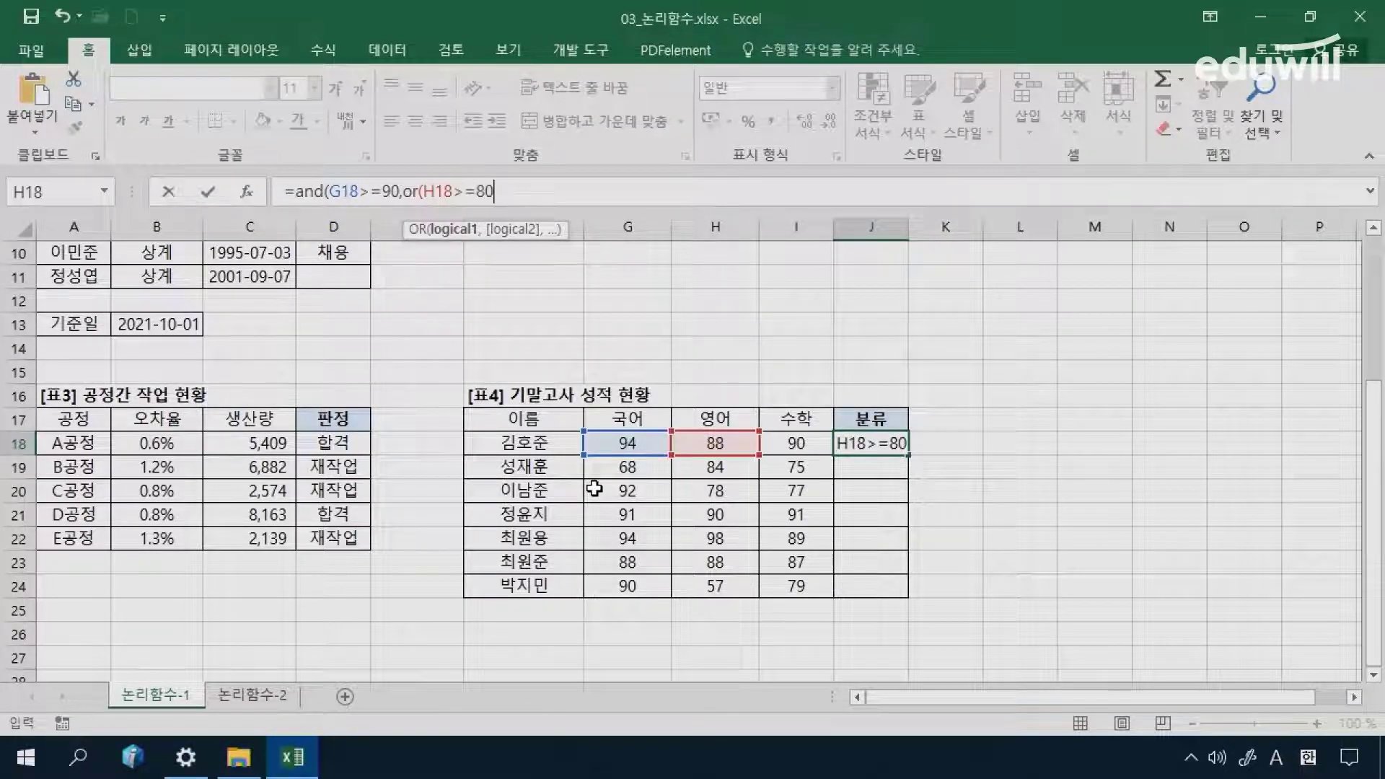
{"action": "type", "text": ","}
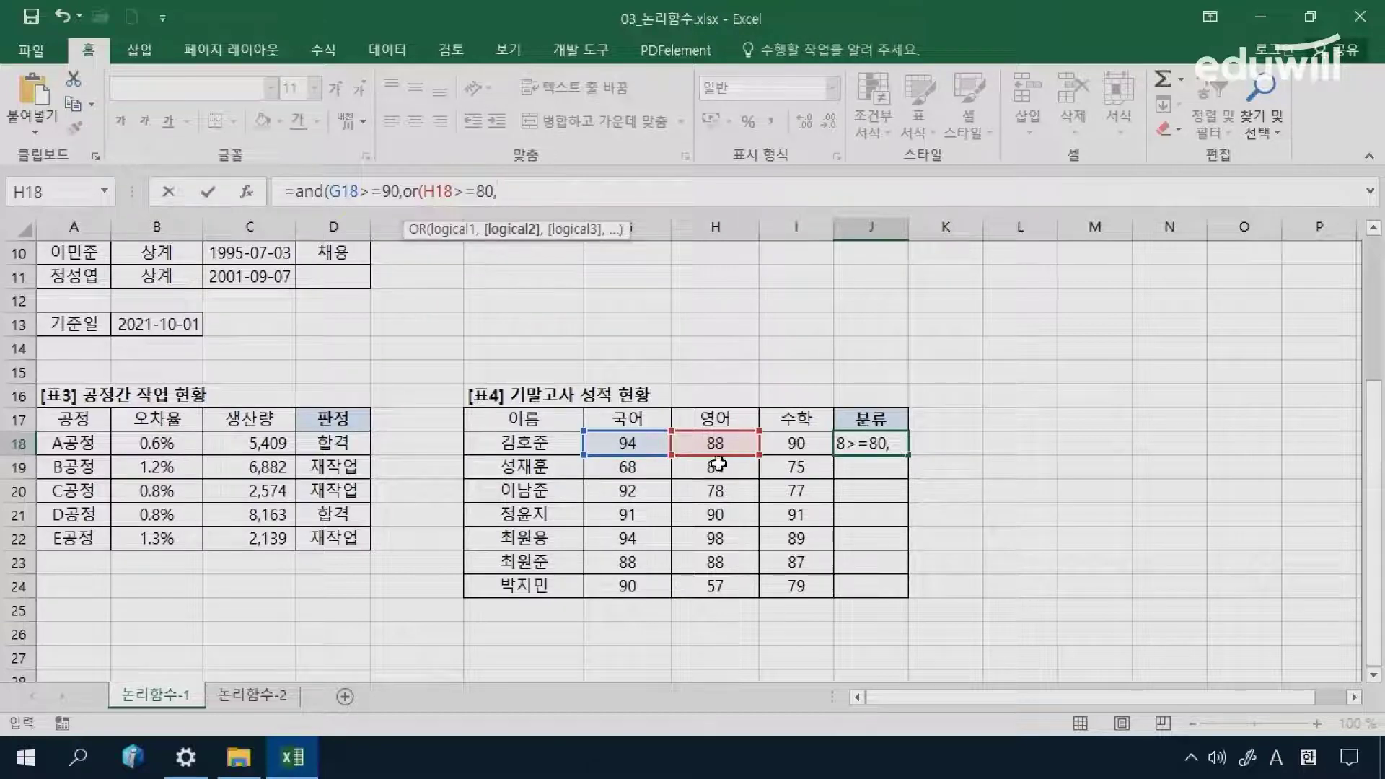
{"action": "left_click", "coordinate": [788, 440]}
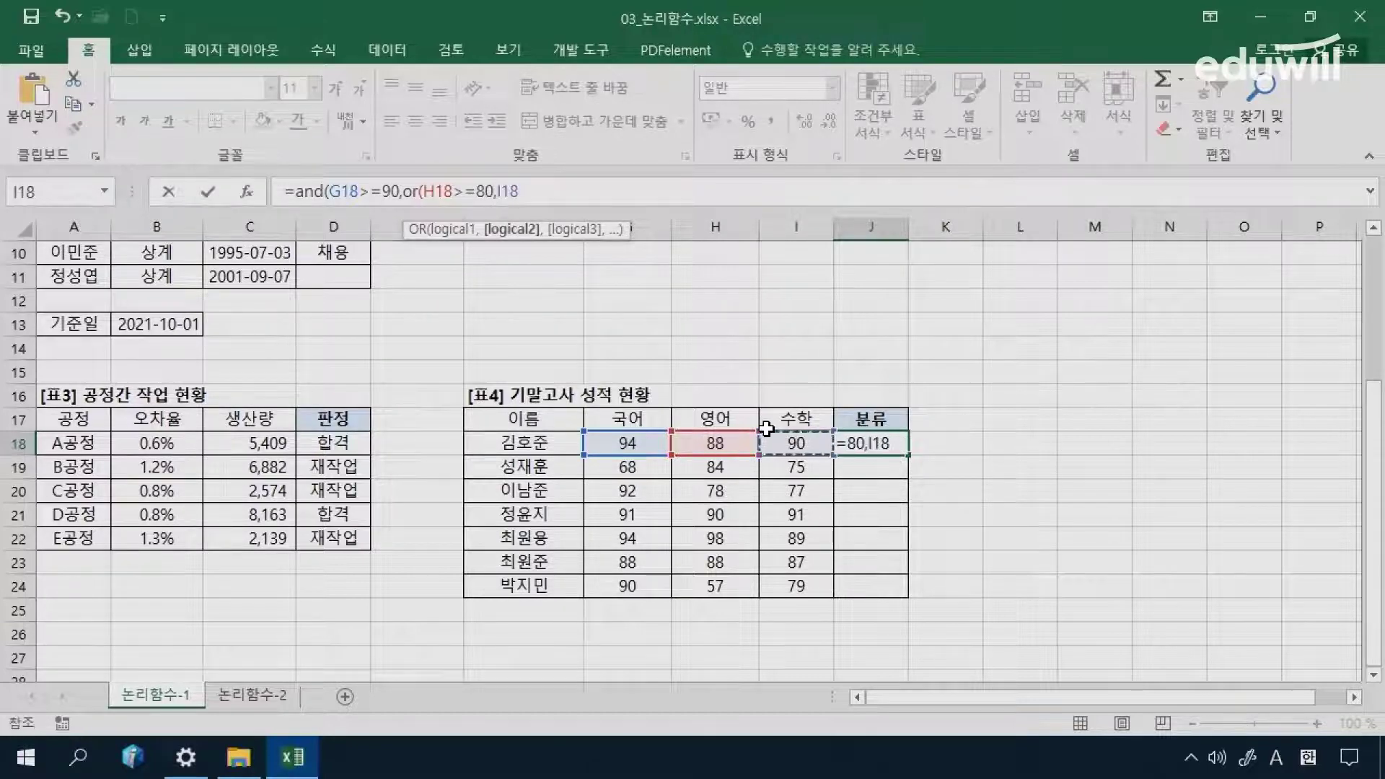
{"action": "type", "text": ">=80"}
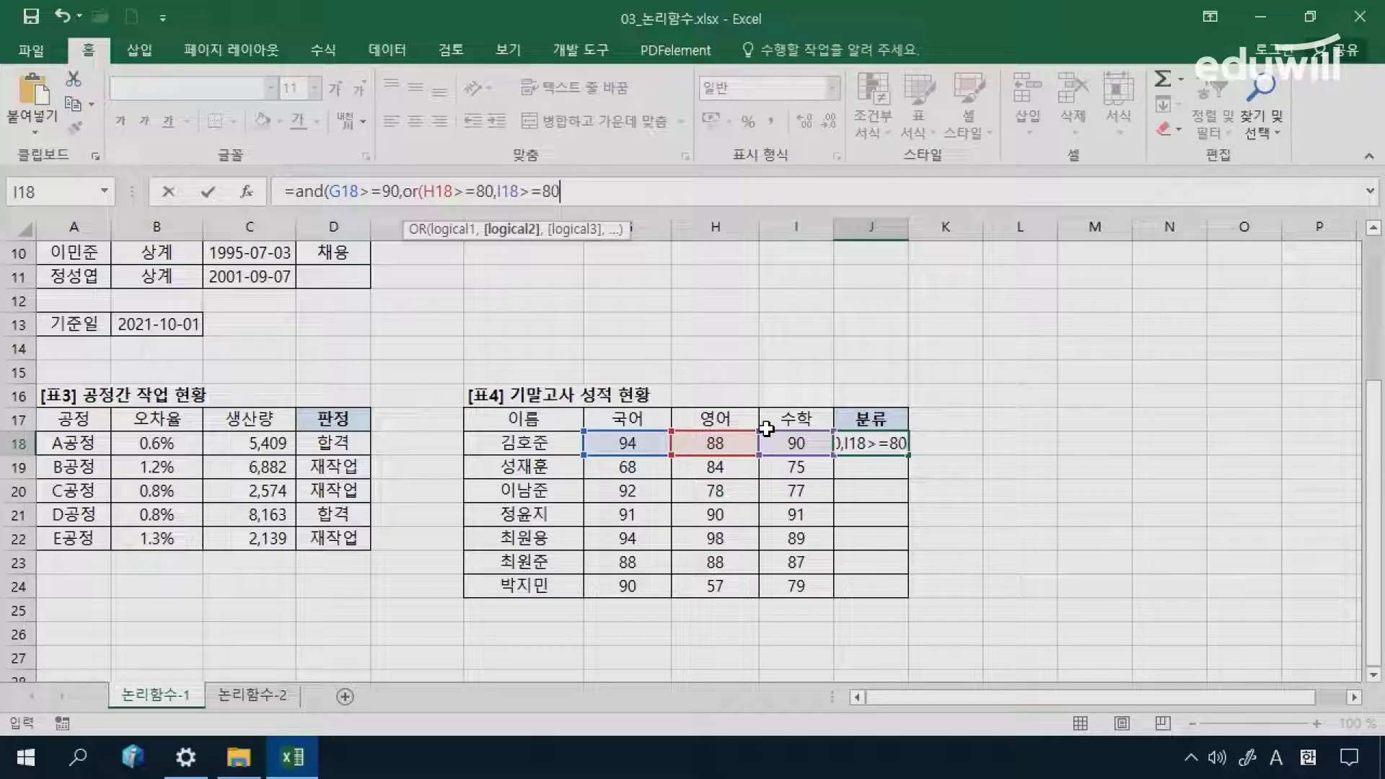
{"action": "type", "text": ")"}
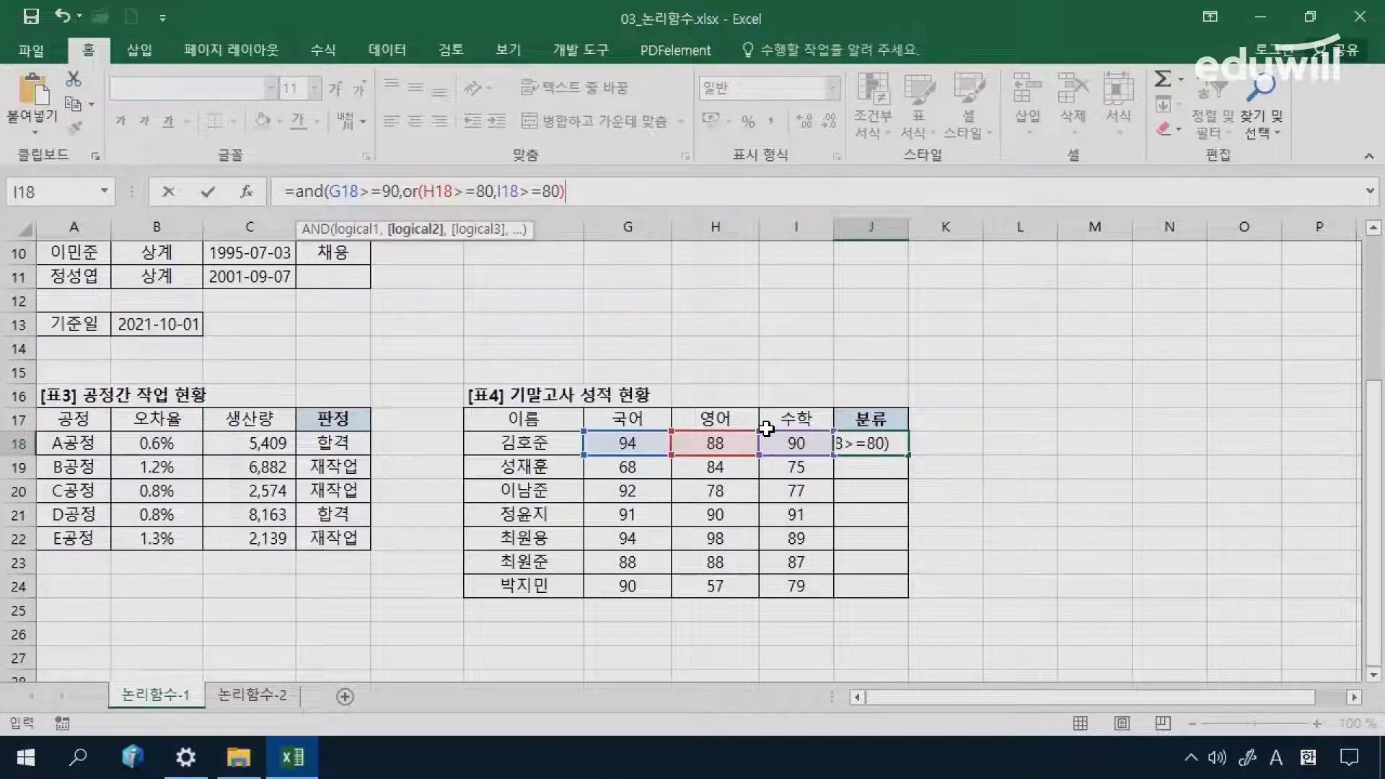
{"action": "type", "text": ")"}
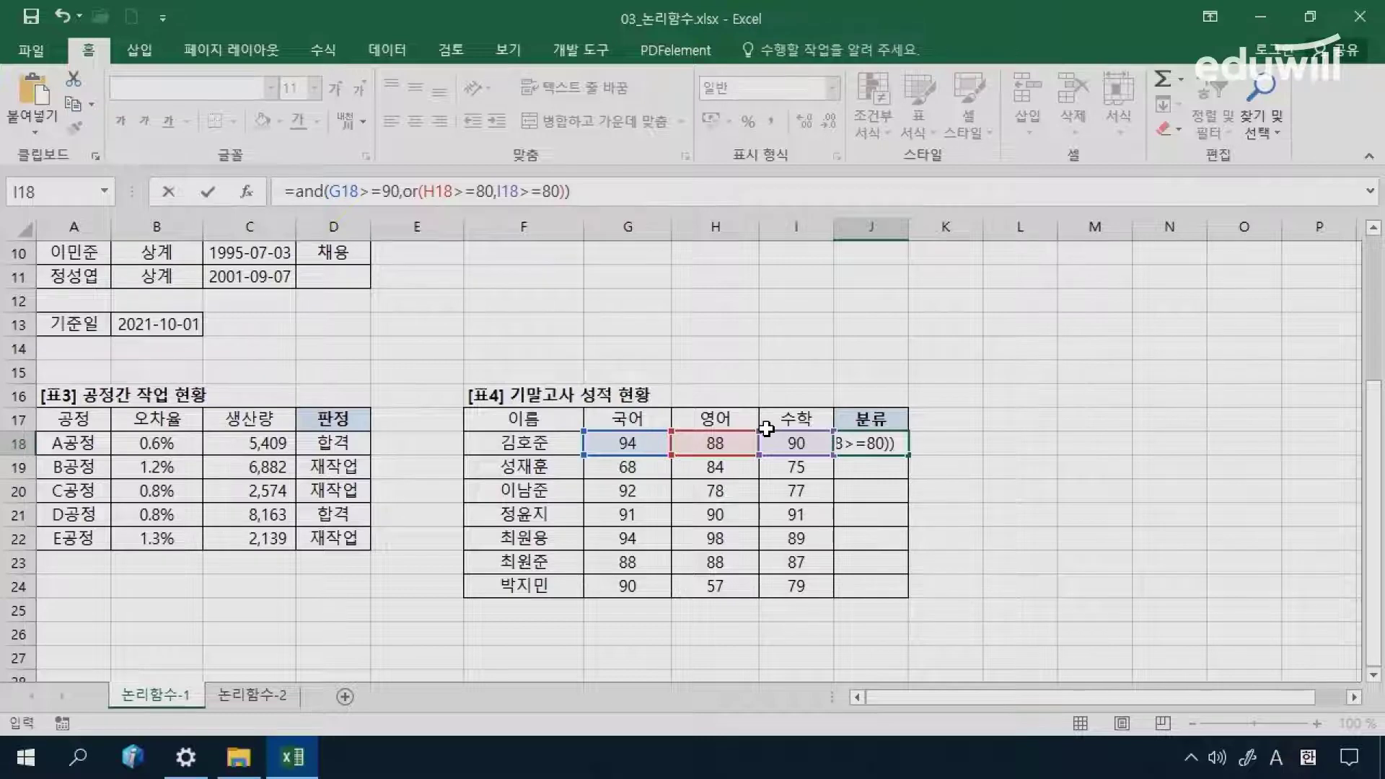
{"action": "key", "text": "Return"}
{"action": "key", "text": "Up"}
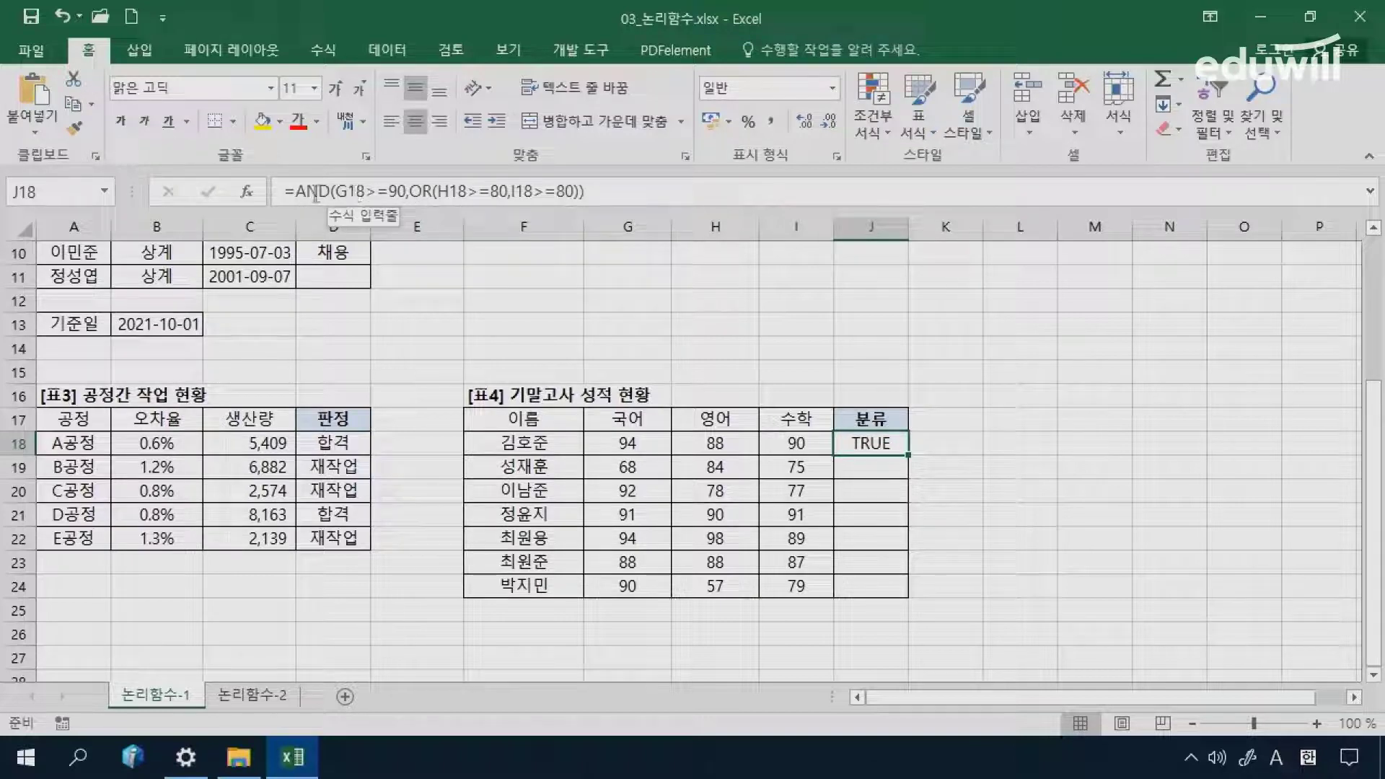
Step: Review the nested OR function and its two conditions within the J18 formula, leaving the formula as it is
{"action": "left_click_drag", "start_coordinate": [336, 191], "coordinate": [580, 194]}
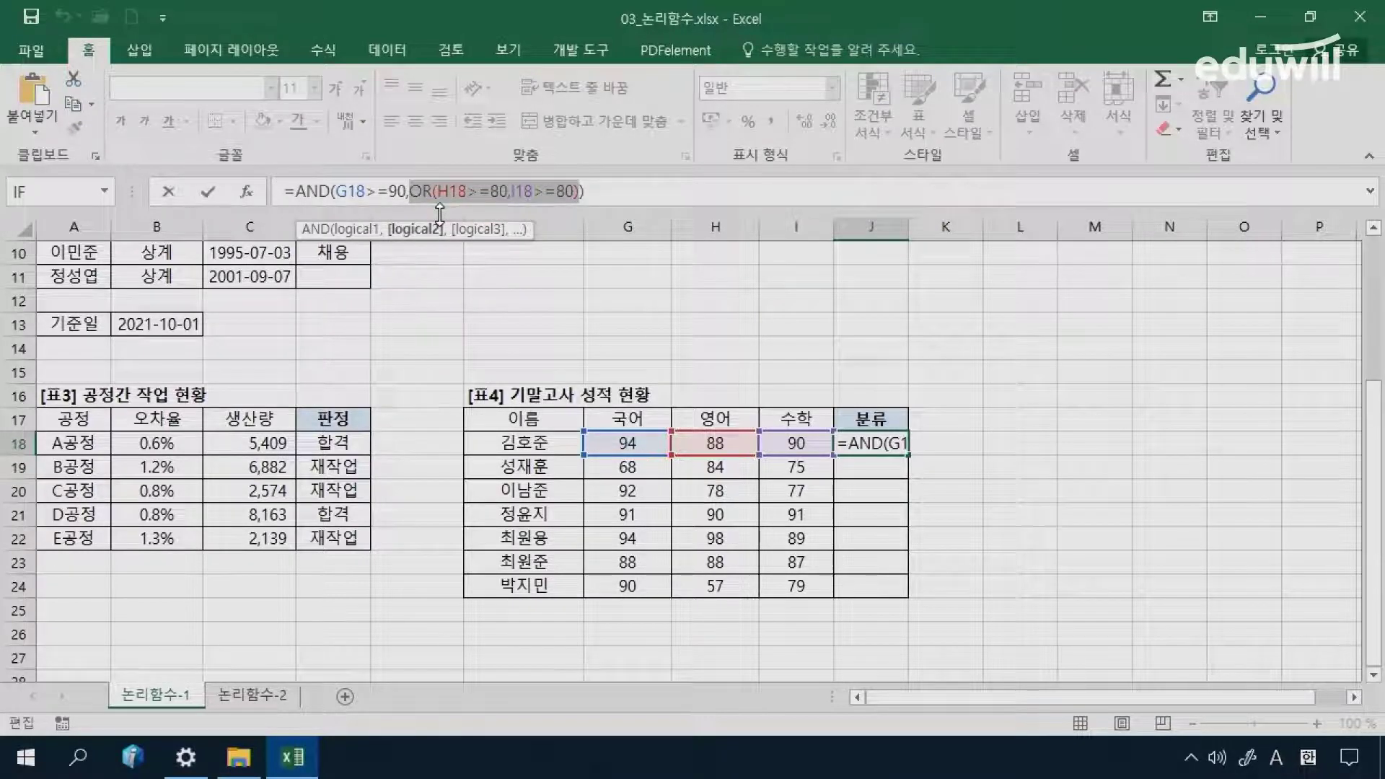
{"action": "left_click", "coordinate": [415, 194]}
{"action": "left_click_drag", "start_coordinate": [437, 191], "coordinate": [572, 191]}
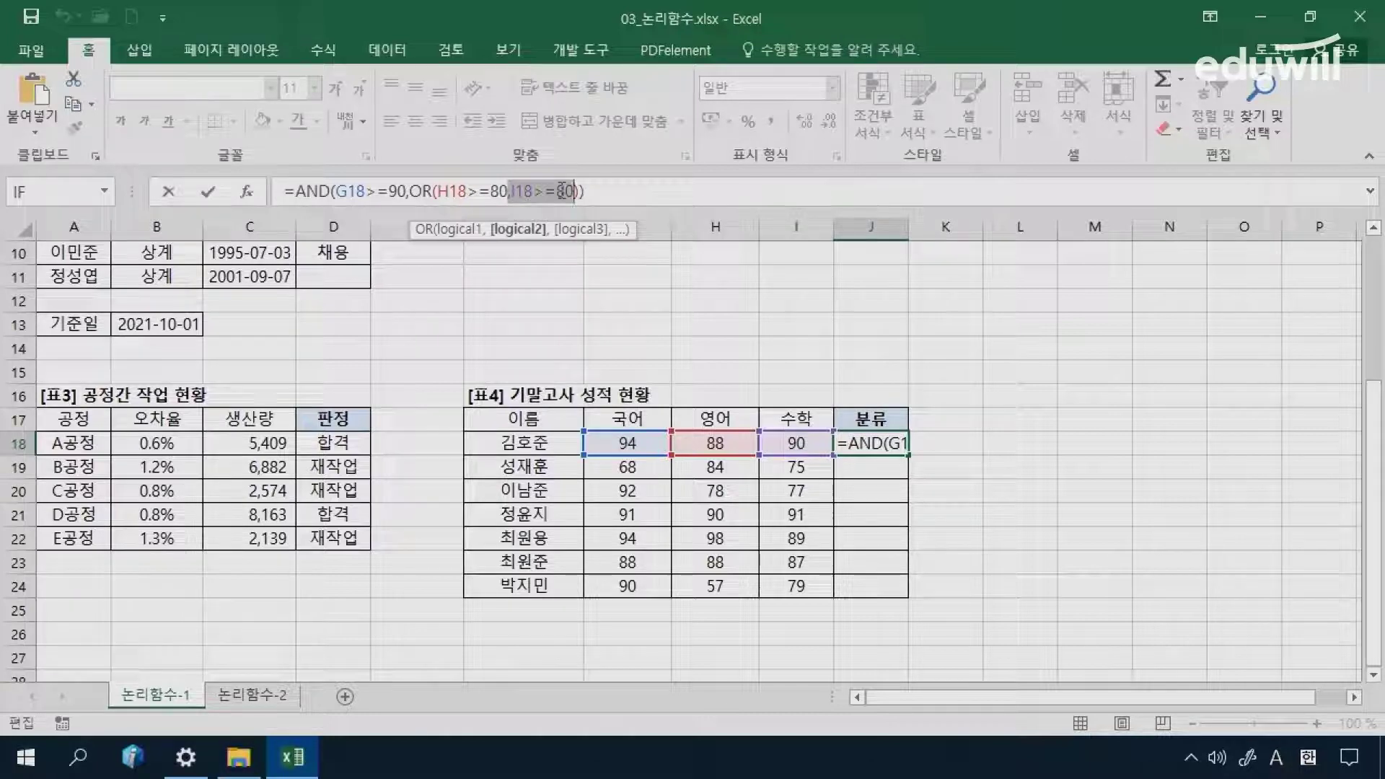
{"action": "left_click", "coordinate": [607, 191]}
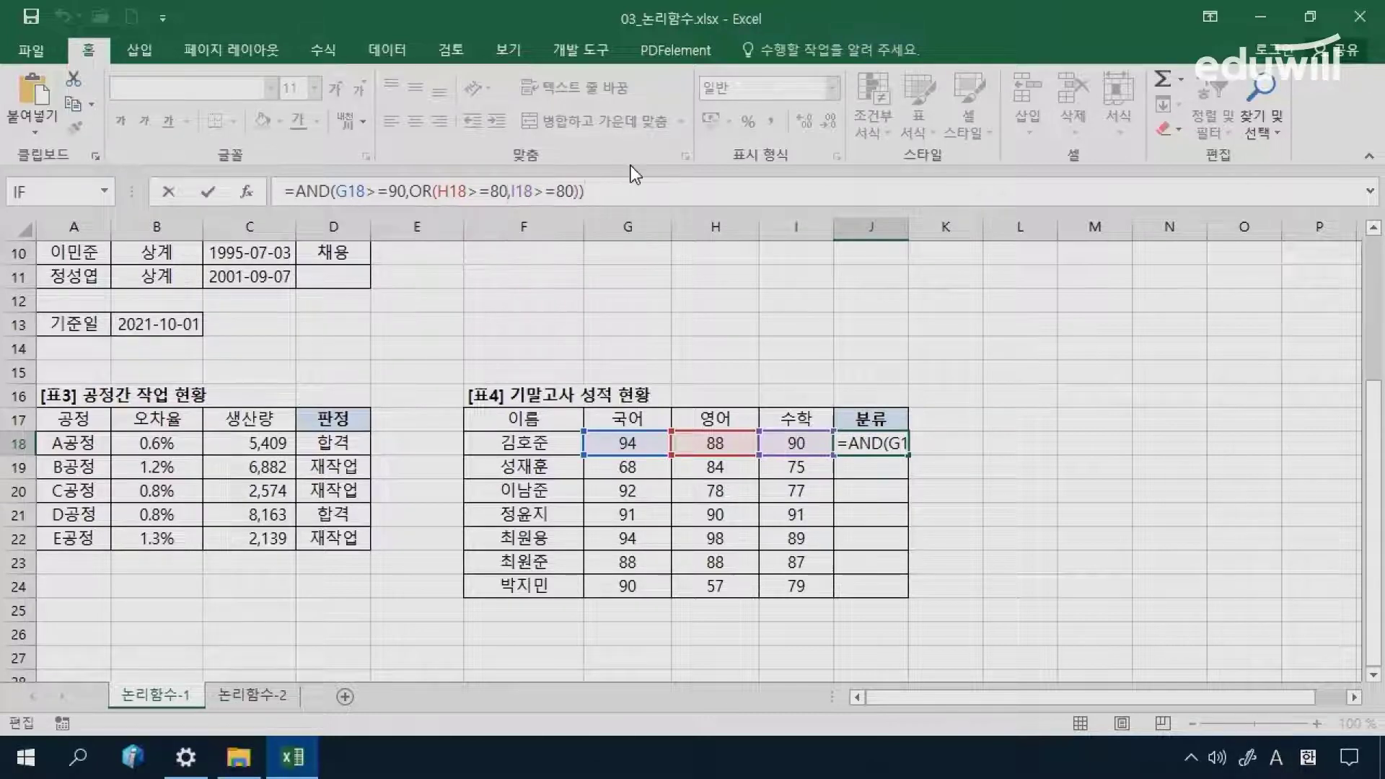
{"action": "key", "text": "ctrl+Return"}
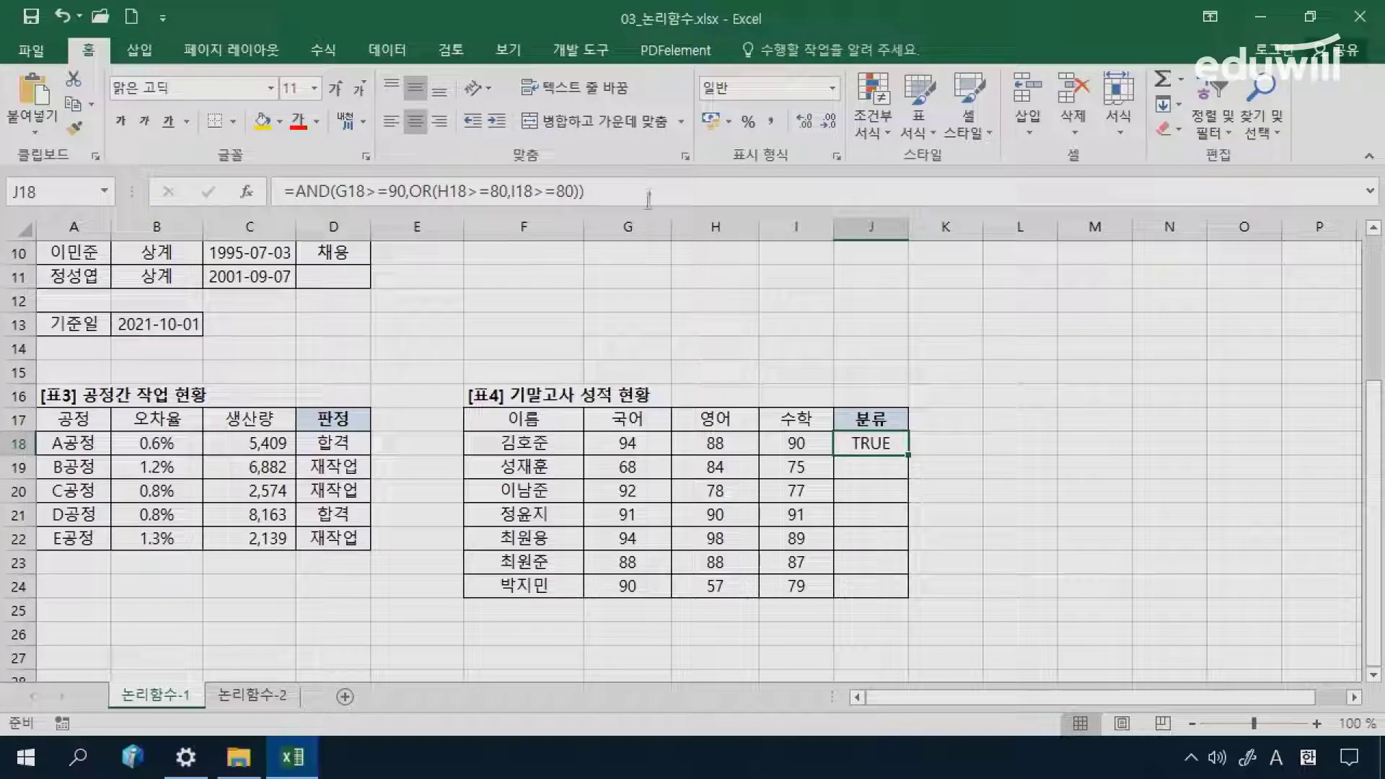
Step: Wrap the AND expression in J18 in an IF that returns "우수" when true and an empty string when false, and enter it
{"action": "left_click", "coordinate": [297, 191]}
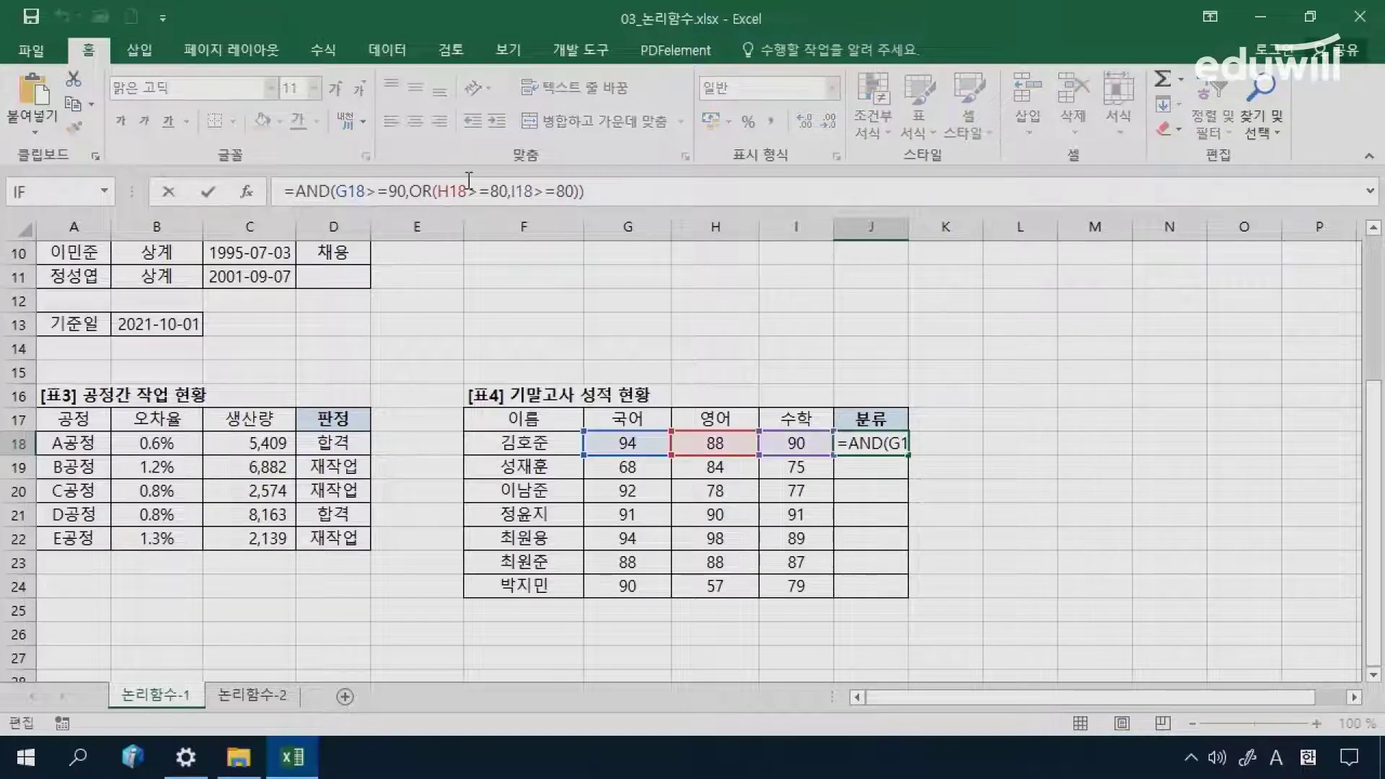
{"action": "type", "text": "if("}
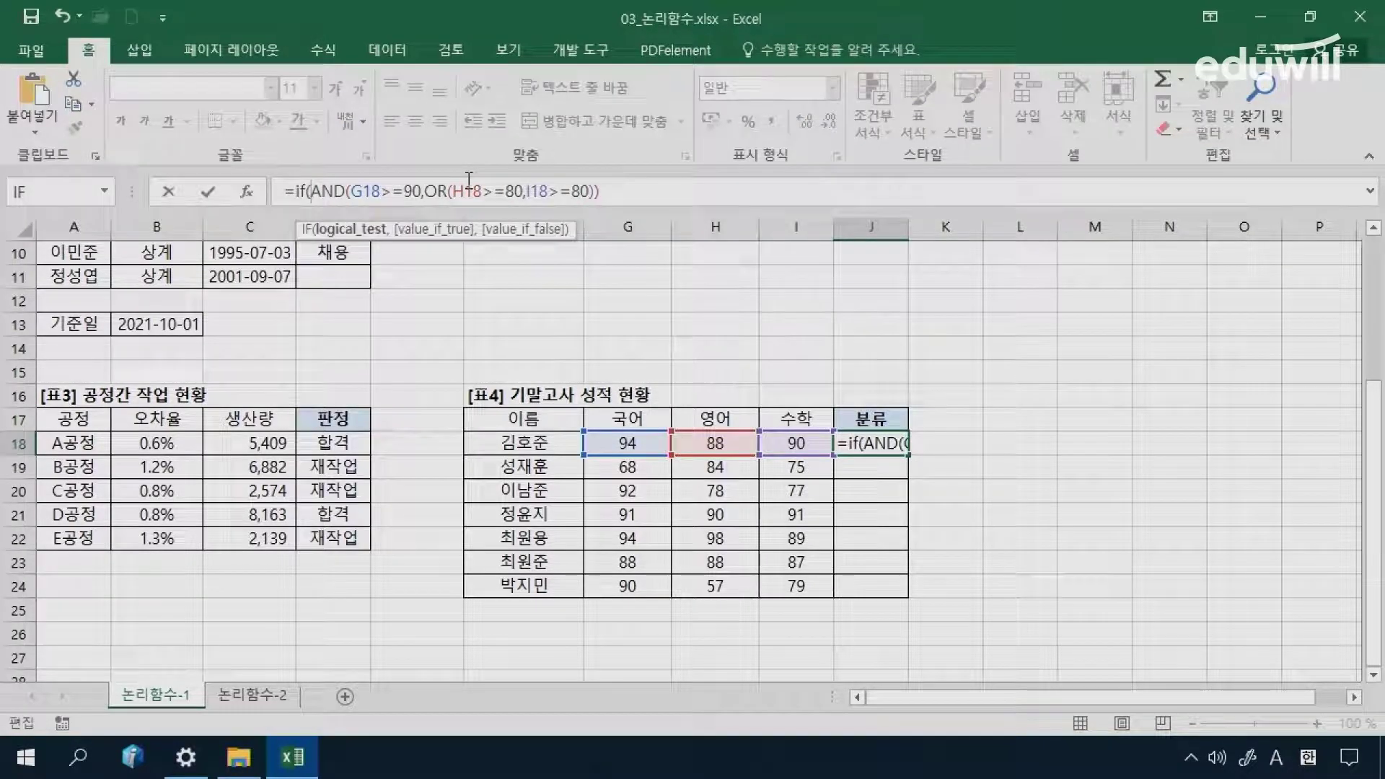
{"action": "left_click", "coordinate": [638, 191]}
{"action": "type", "text": ",\""}
{"action": "key", "text": "Hangul"}
{"action": "type", "text": "우수\",\"\""}
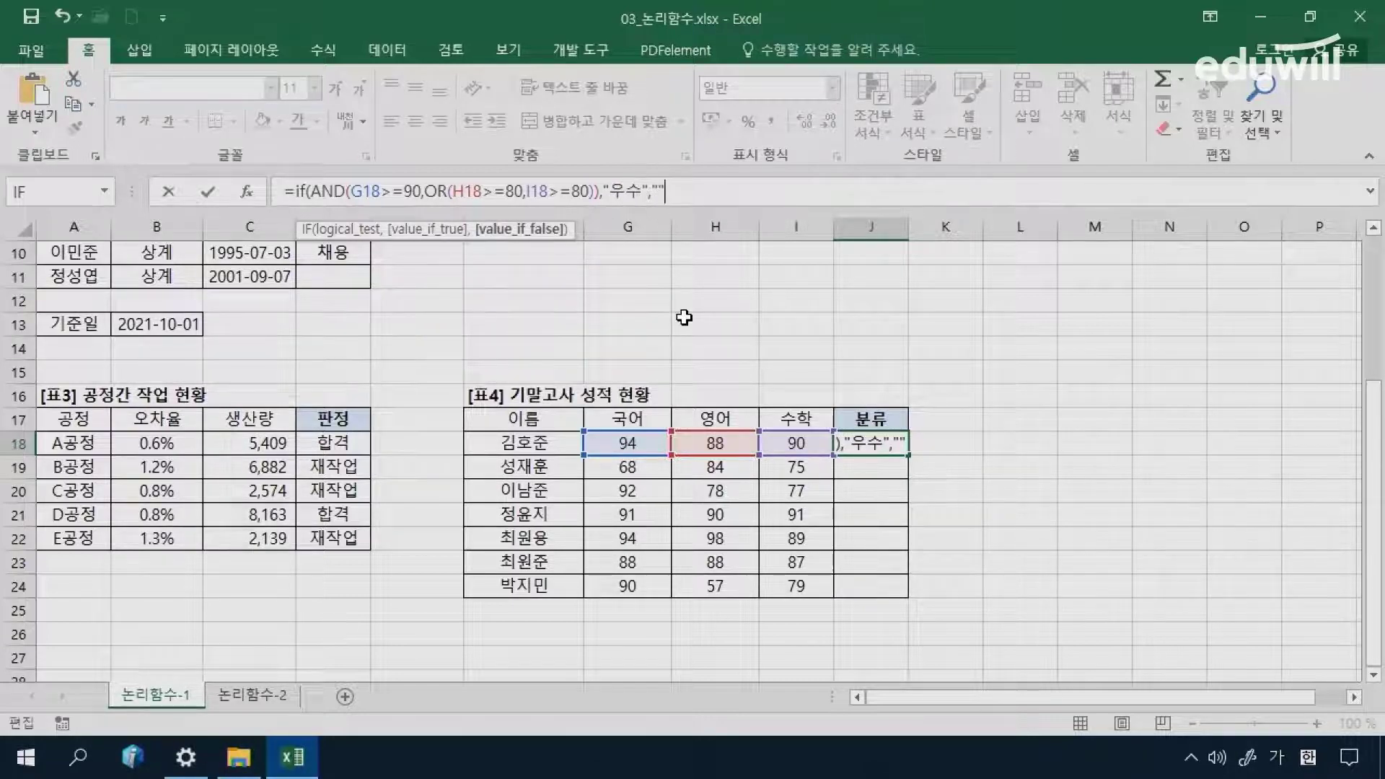
{"action": "type", "text": ")"}
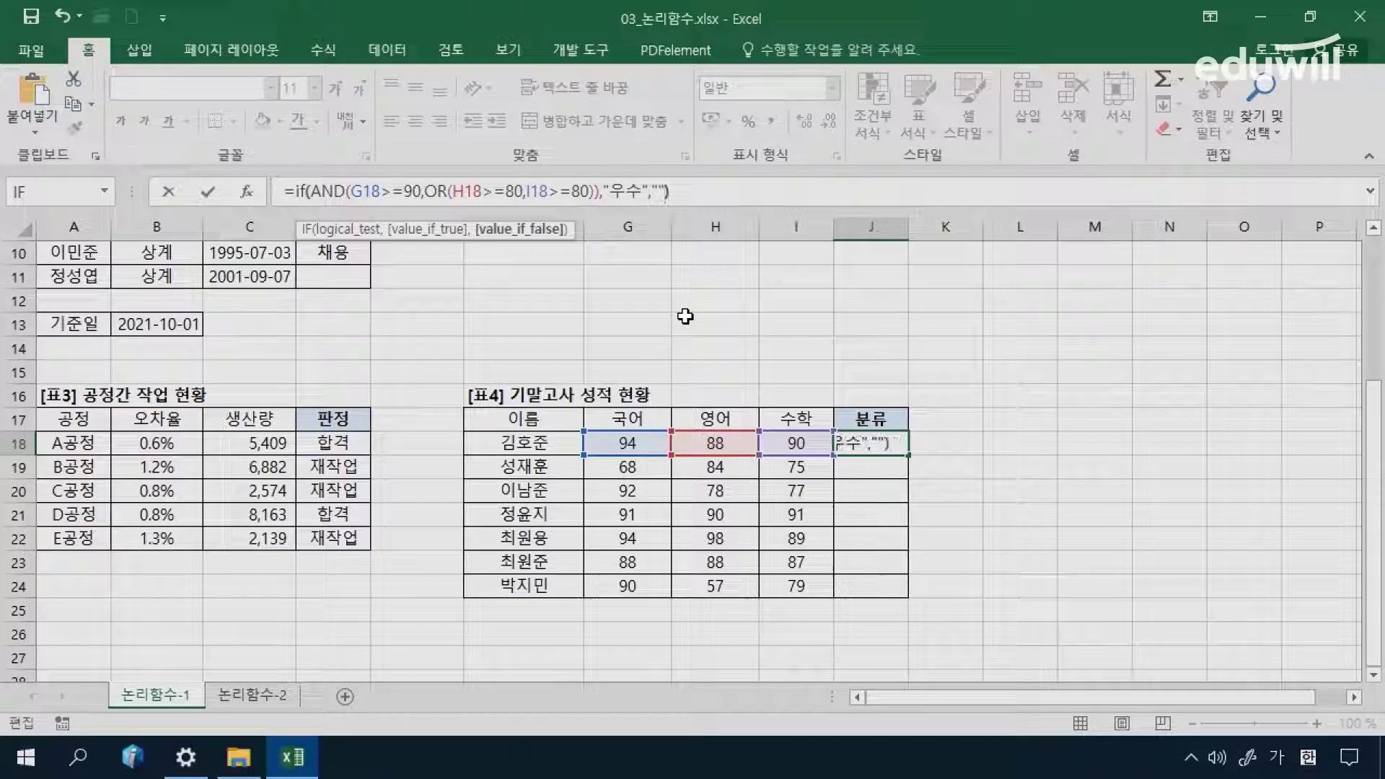
{"action": "key", "text": "Return"}
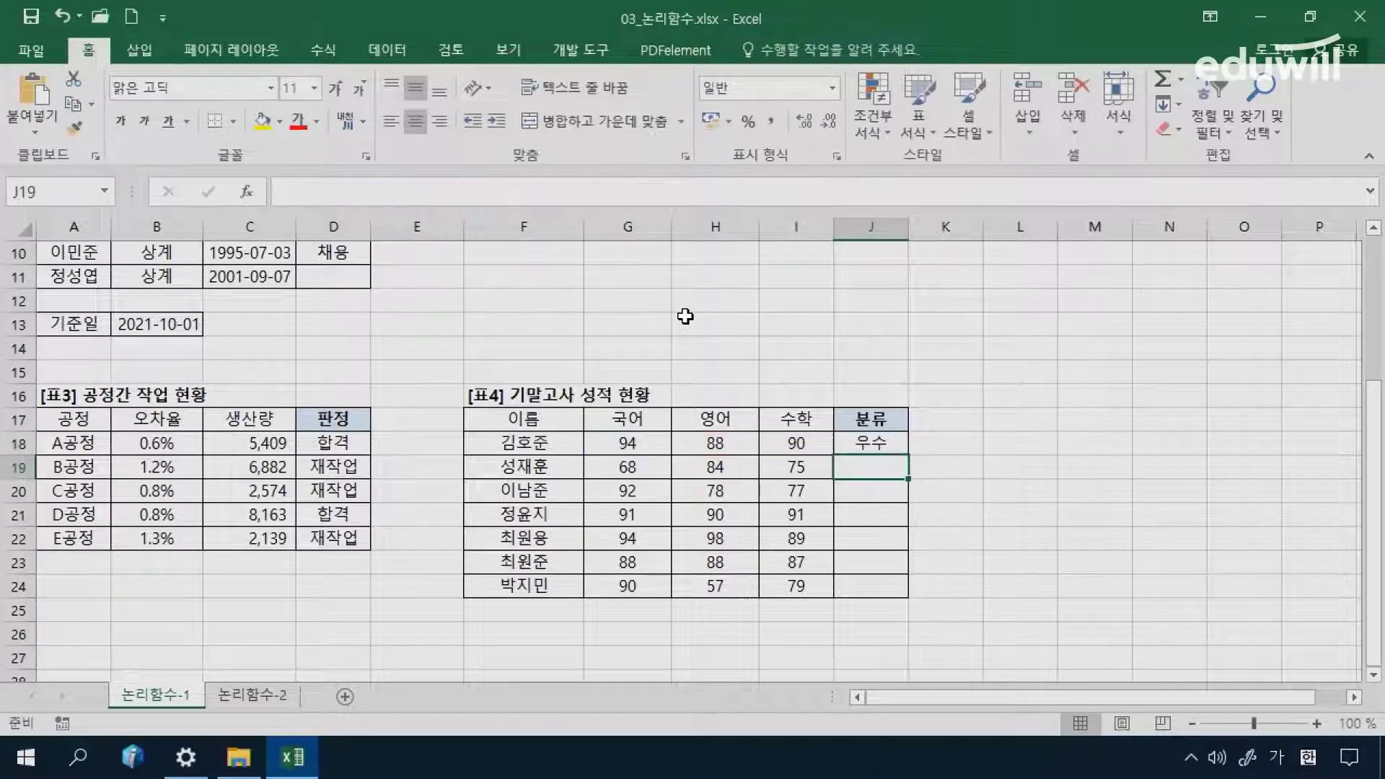
Step: Fill the IF formula from J18 down through J24 in the 분류 column and check the copied results
{"action": "key", "text": "Up"}
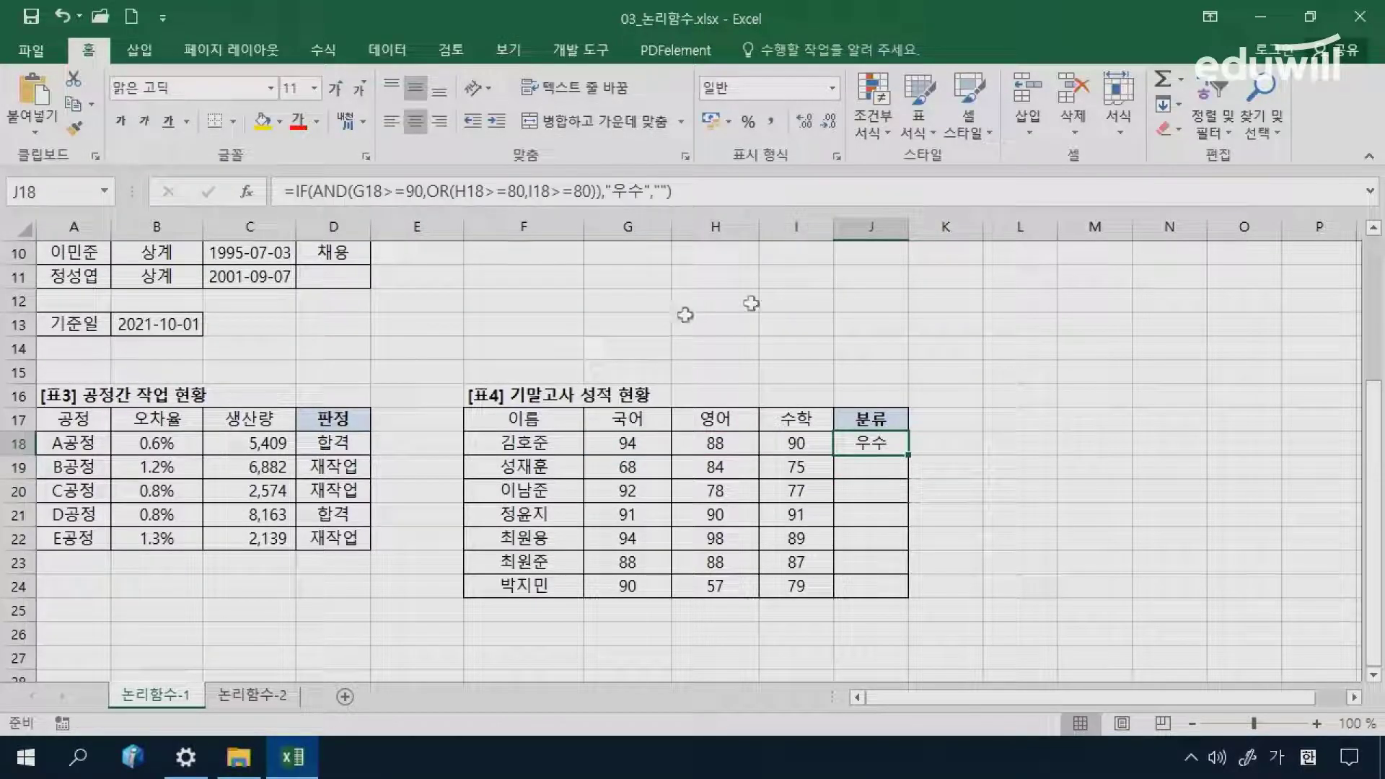
{"action": "left_click_drag", "start_coordinate": [910, 454], "coordinate": [913, 590]}
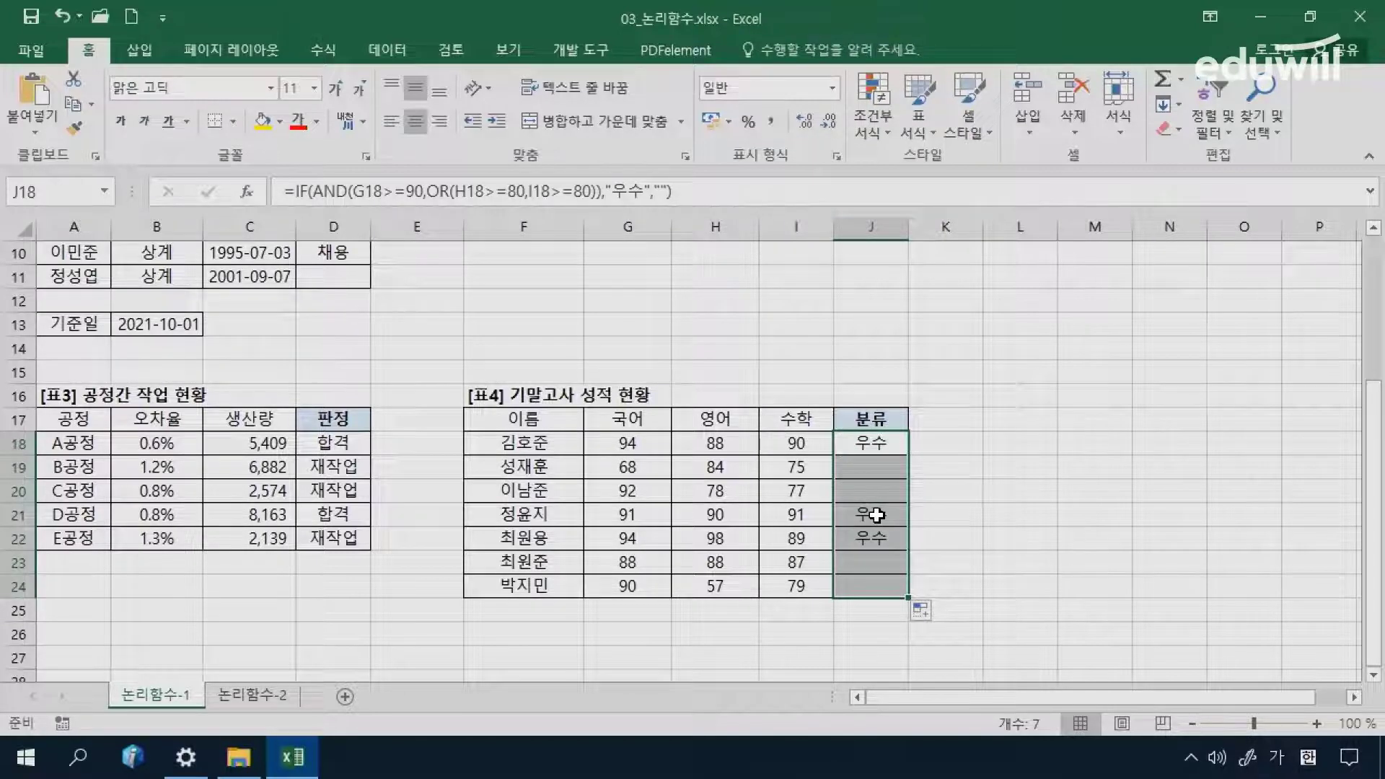
{"action": "left_click", "coordinate": [877, 537]}
{"action": "left_click", "coordinate": [968, 547]}
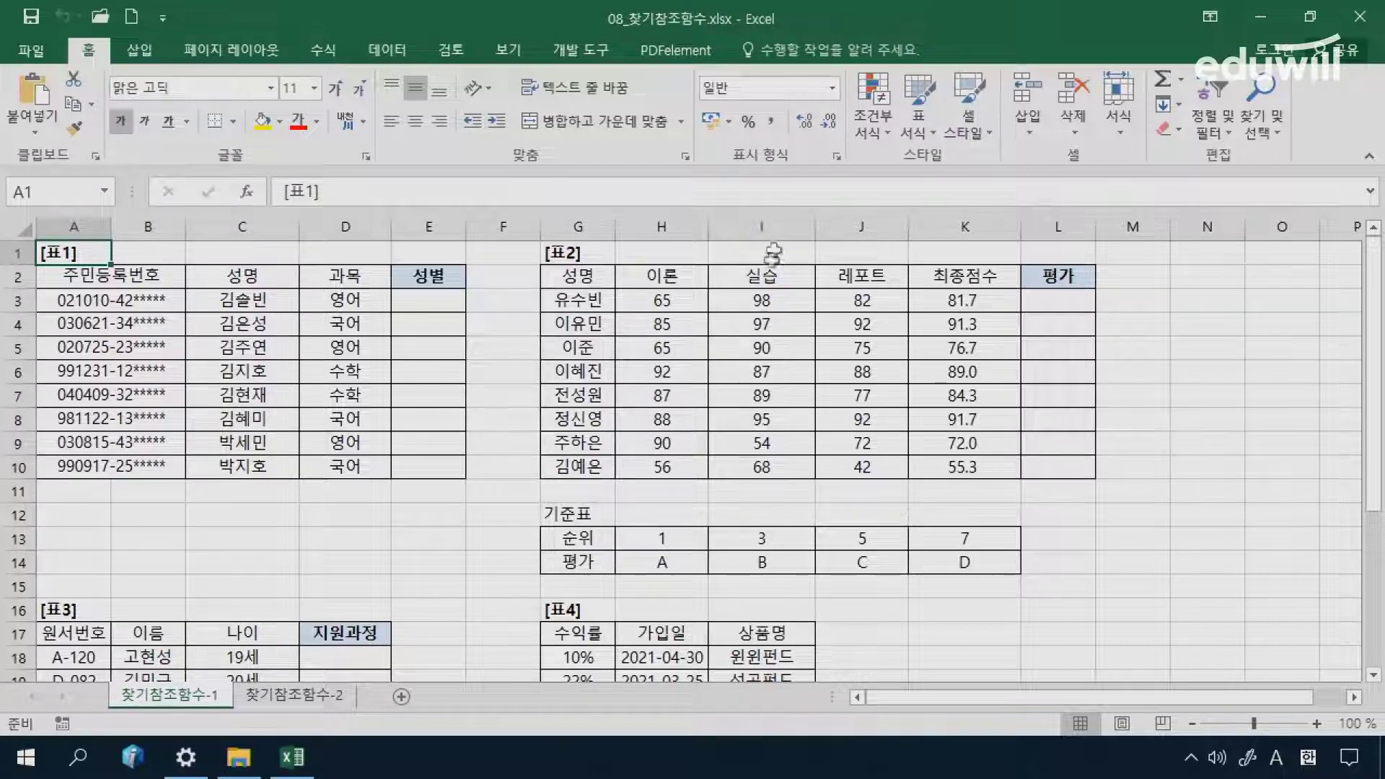
Step: Start a CHOOSE formula in E3 of the 성별 column in 08_찾기참조함수.xlsx and open its function arguments dialog clear of 표1
{"action": "left_click", "coordinate": [422, 300]}
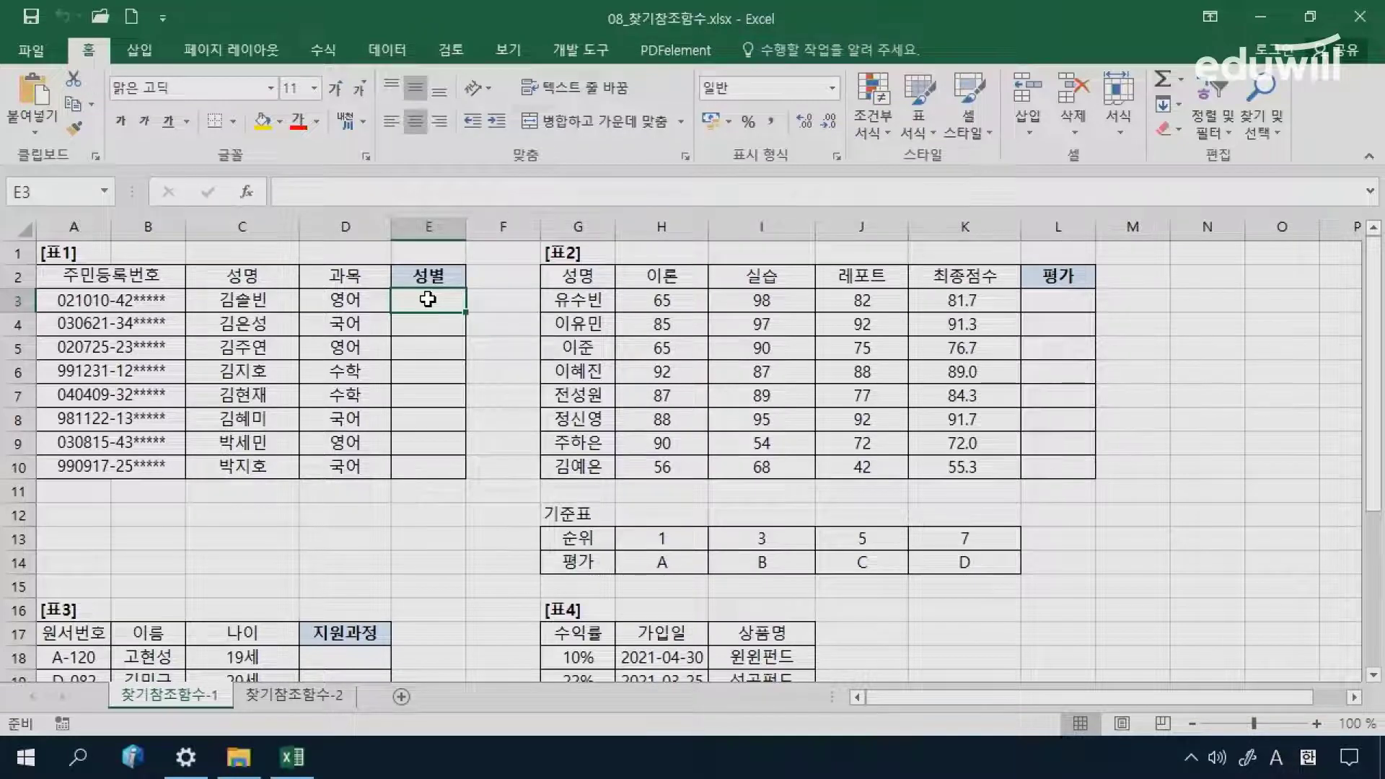
{"action": "type", "text": "="}
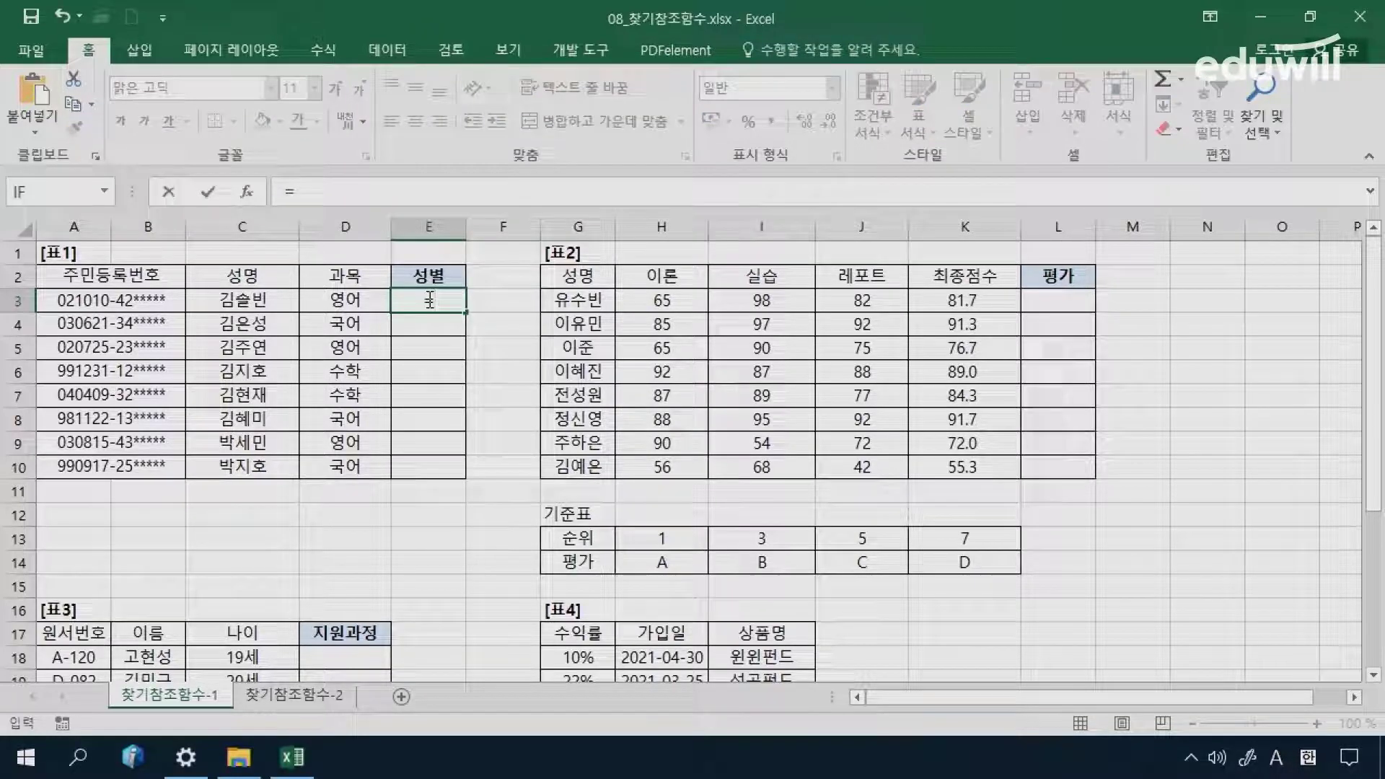
{"action": "type", "text": "ch"}
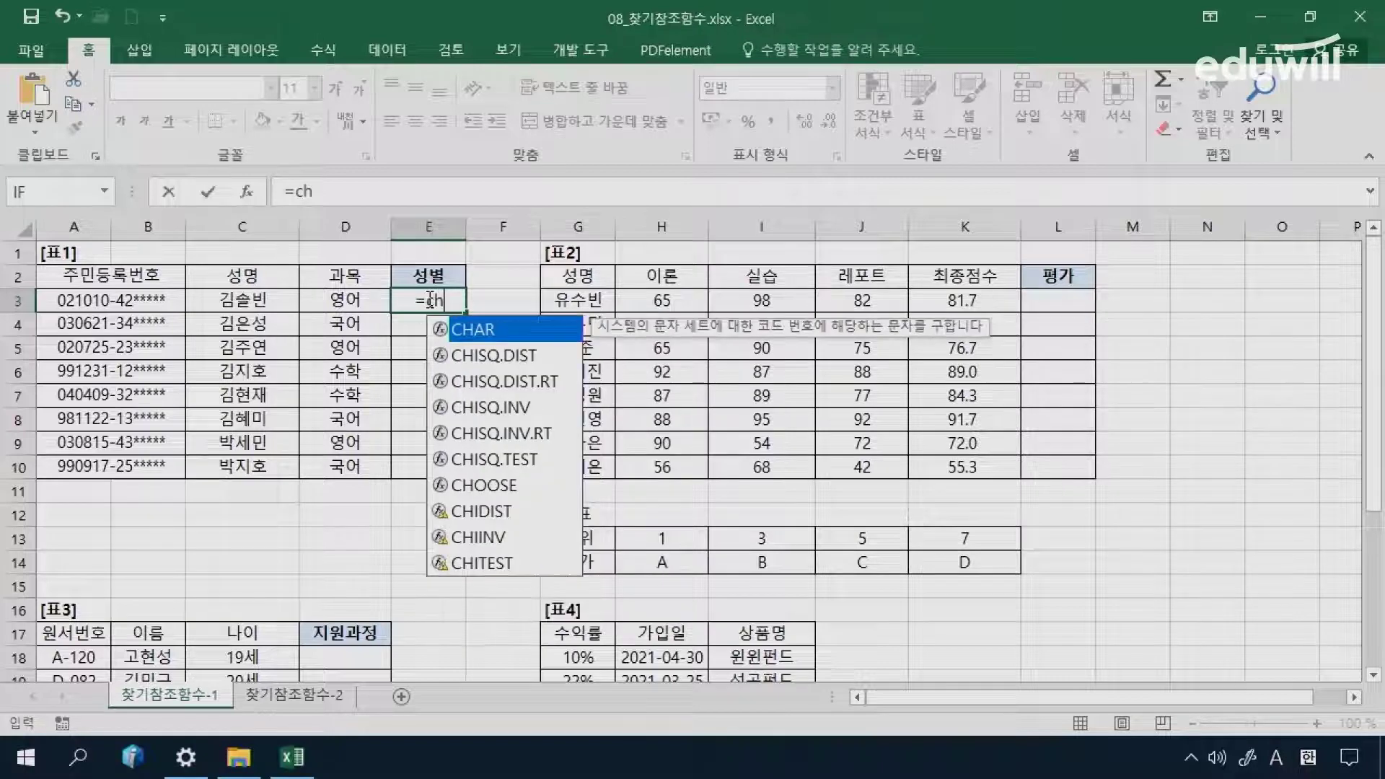
{"action": "type", "text": "o"}
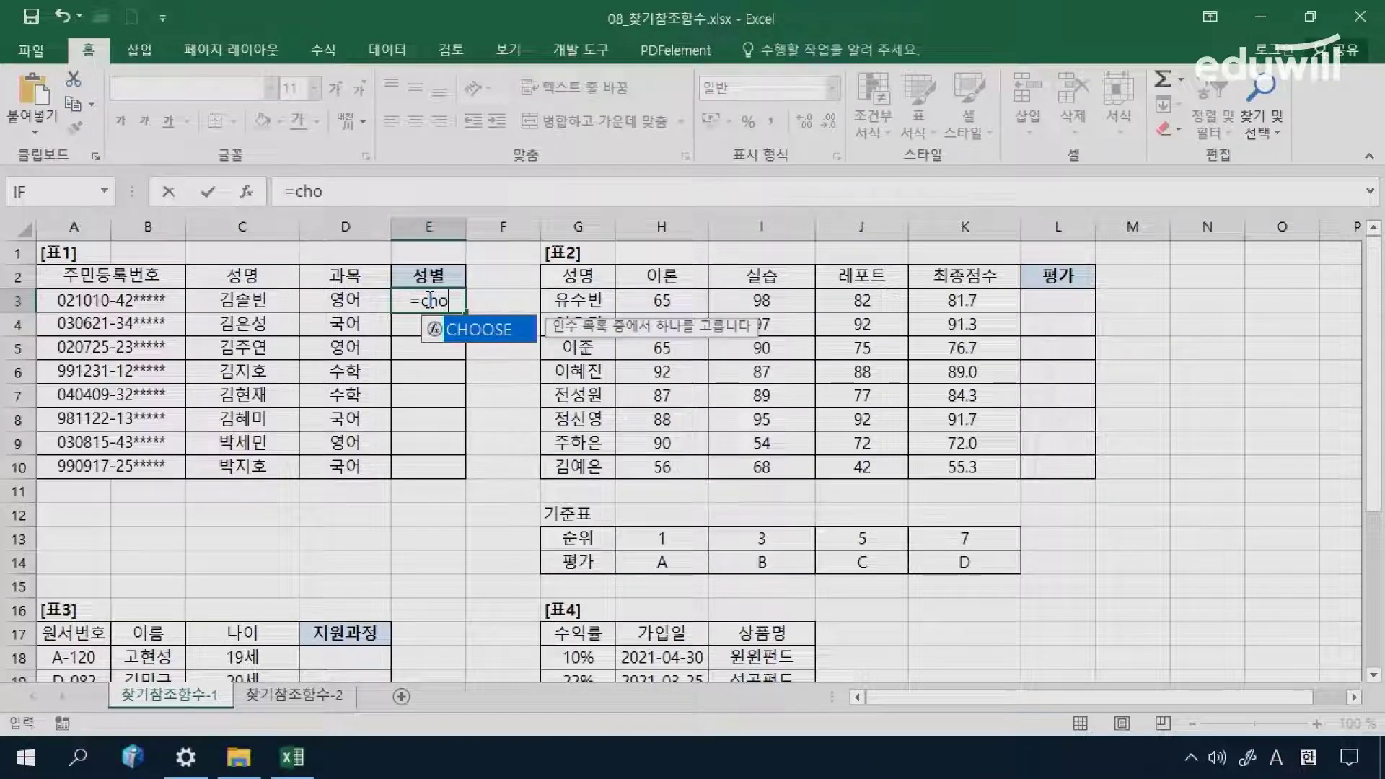
{"action": "key", "text": "Tab"}
{"action": "left_click", "coordinate": [246, 191]}
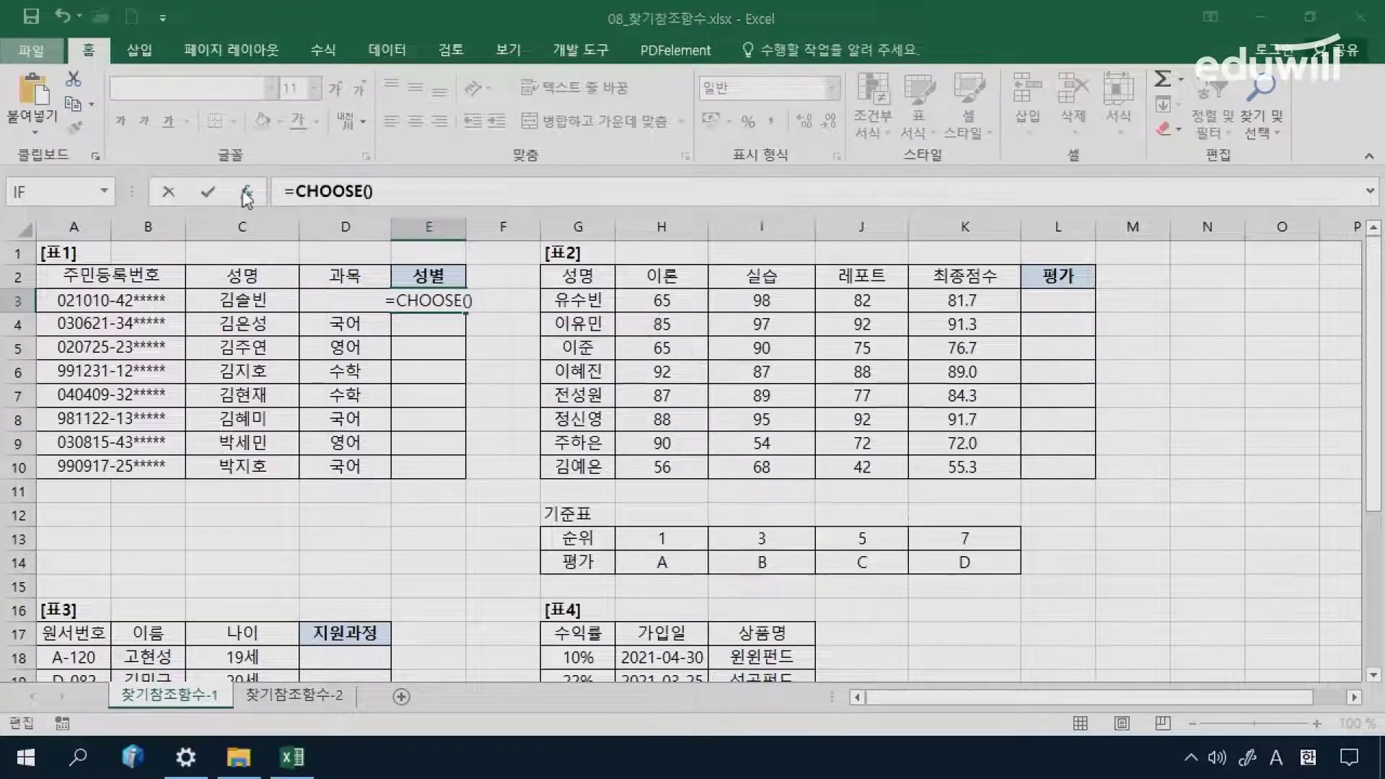
{"action": "left_click_drag", "start_coordinate": [609, 210], "coordinate": [723, 209]}
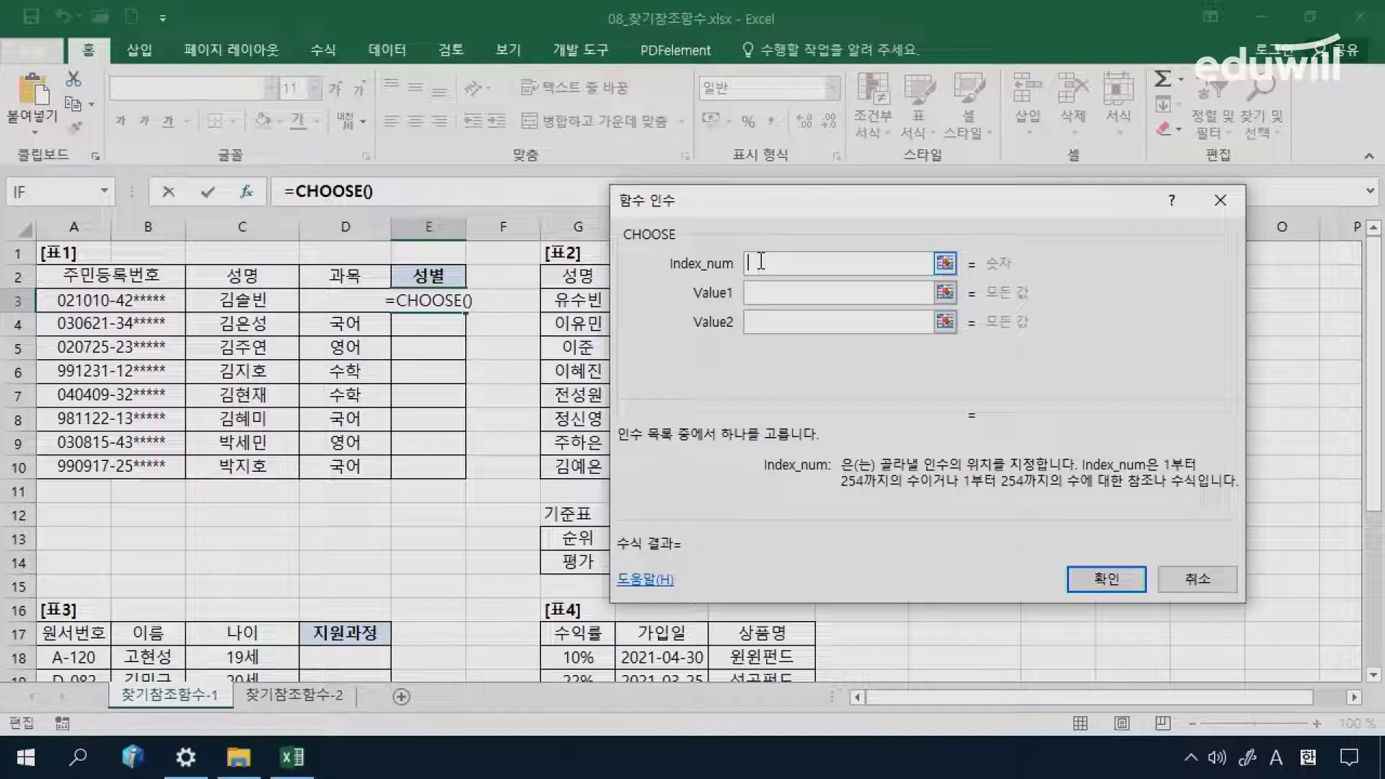
Step: Set the Index_num argument of CHOOSE to mid(A3,8,1) to extract the eighth character of the 주민등록번호
{"action": "type", "text": "mid("}
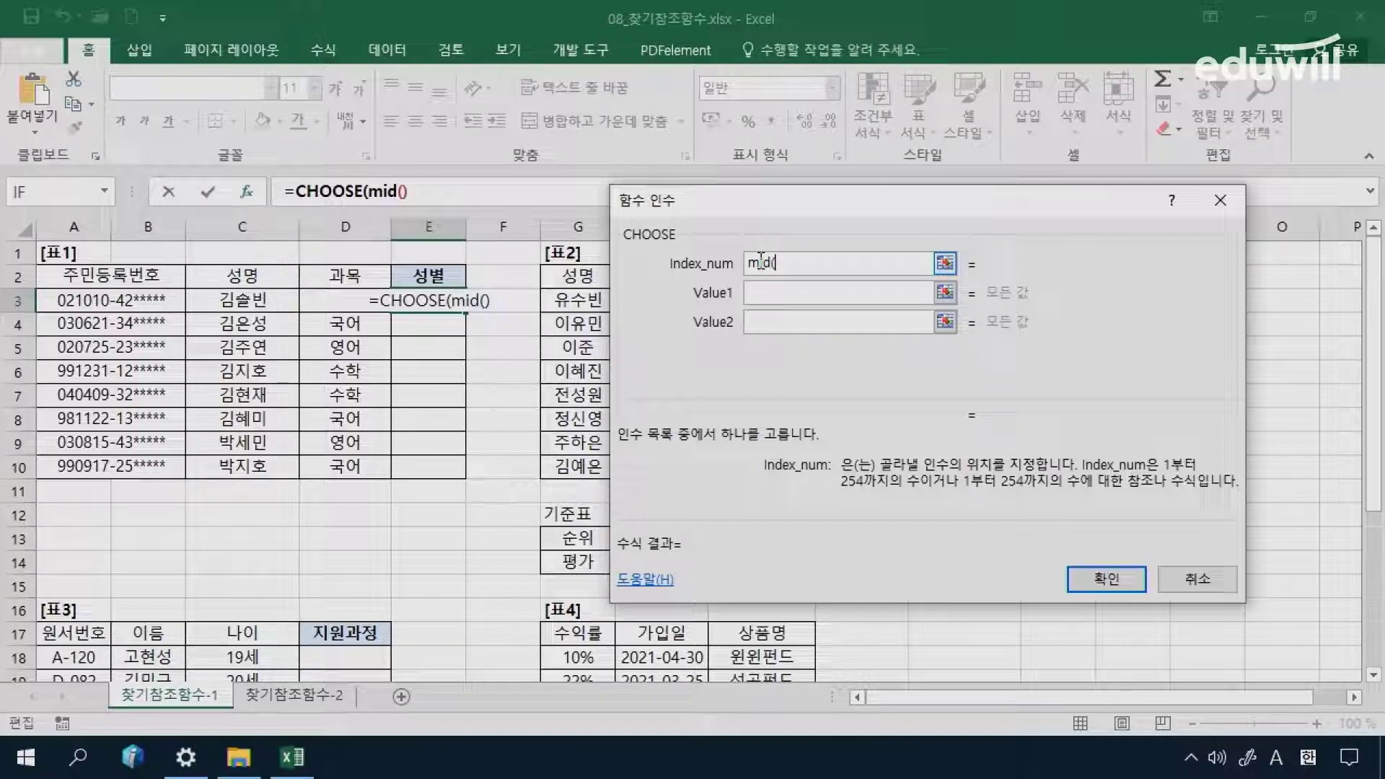
{"action": "left_click", "coordinate": [139, 296]}
{"action": "type", "text": ",8"}
{"action": "type", "text": ",1)"}
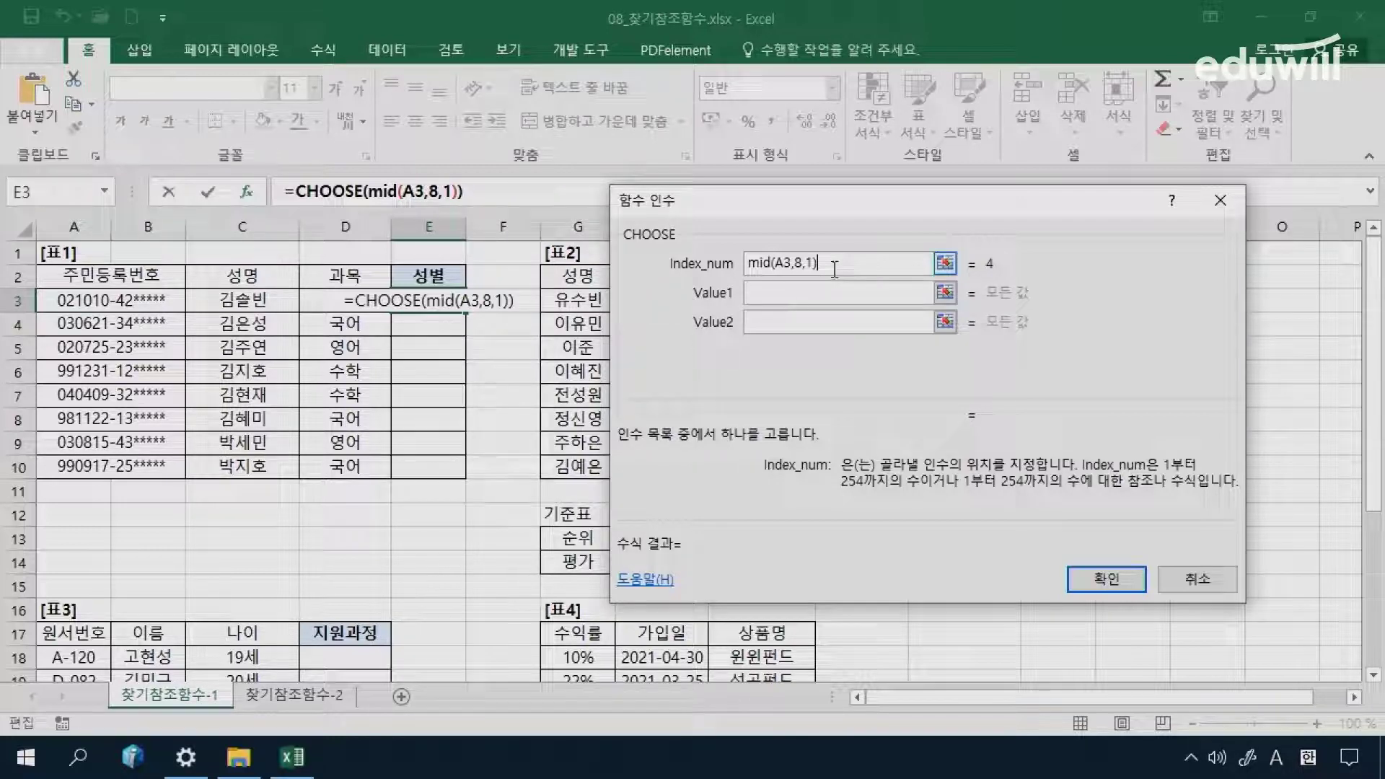
Step: Set CHOOSE's Value1 to Value4 arguments to "남자", "여자", "남자", "여자" and enter the formula in E3
{"action": "left_click", "coordinate": [756, 295]}
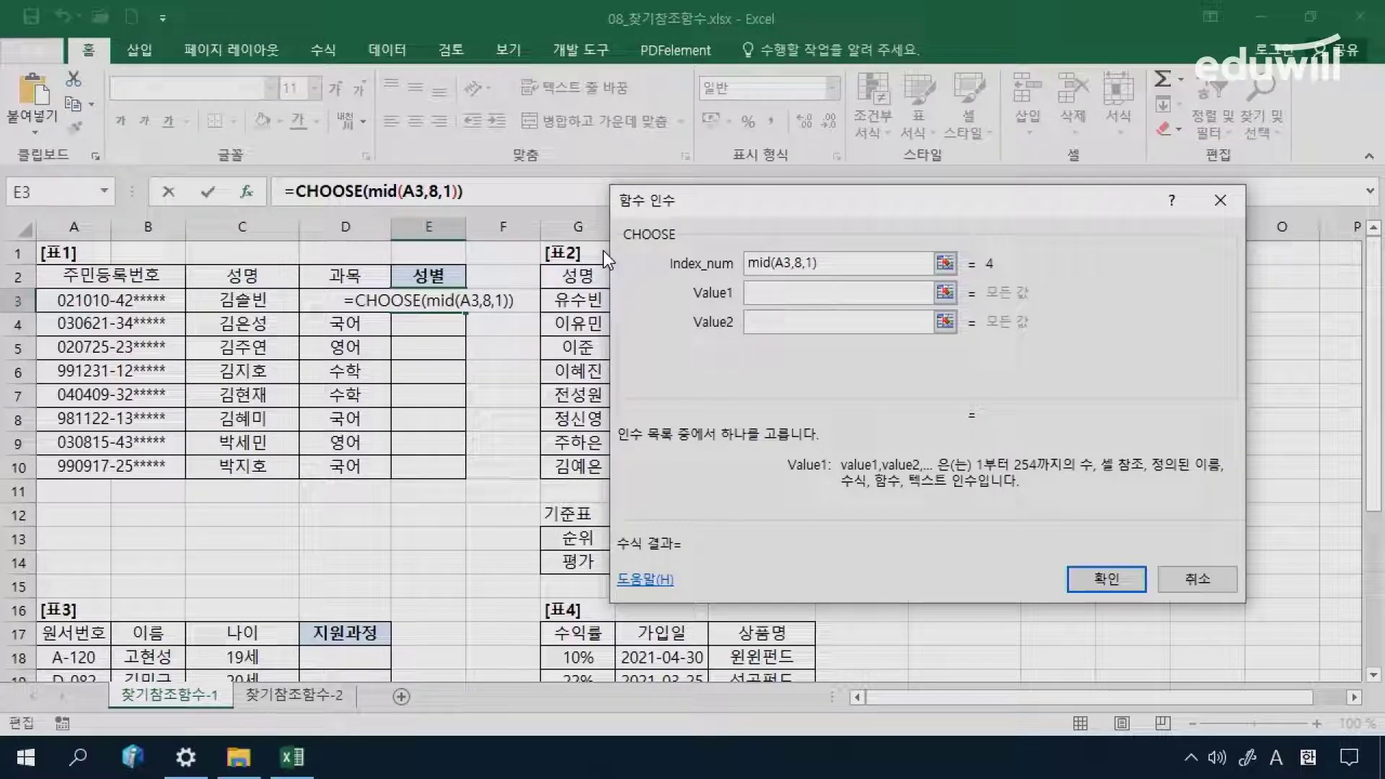
{"action": "key", "text": "Hangul"}
{"action": "type", "text": "남"}
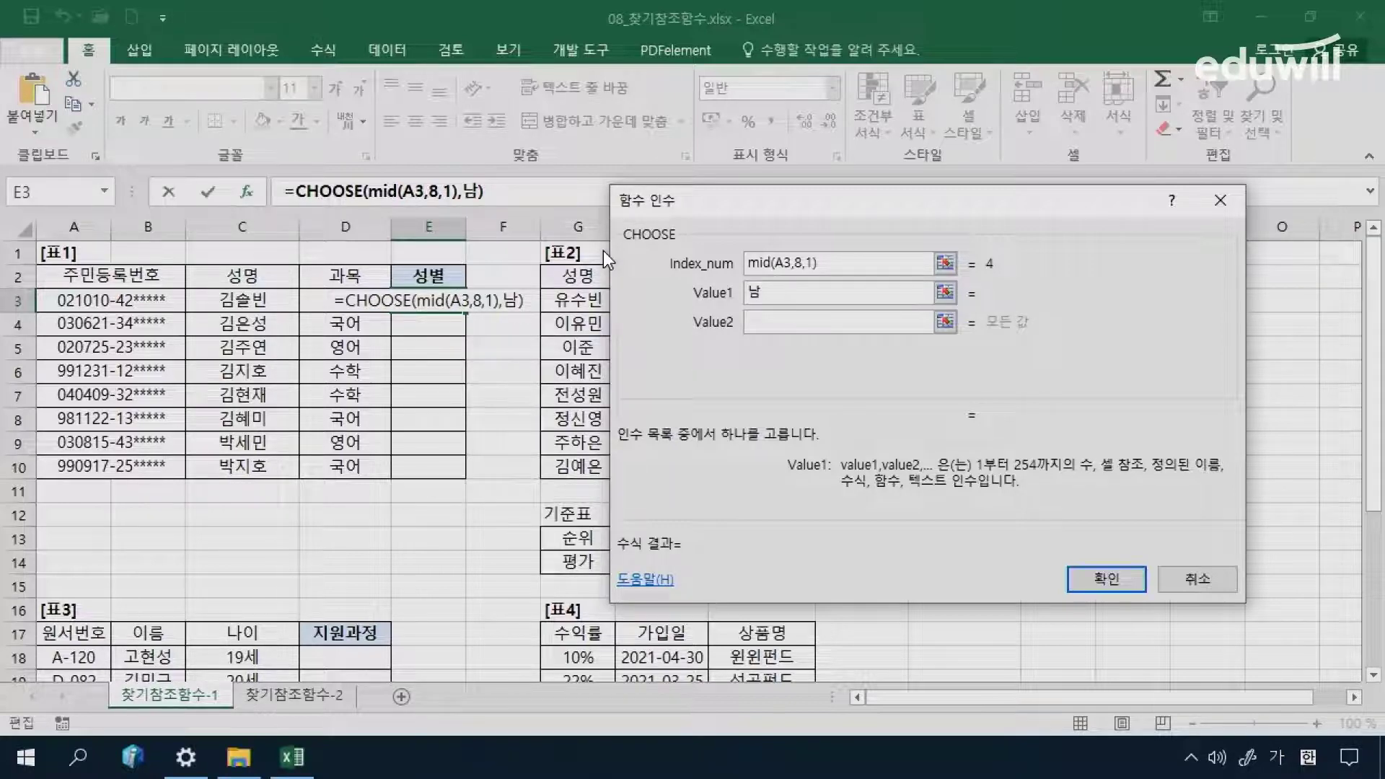
{"action": "type", "text": "자"}
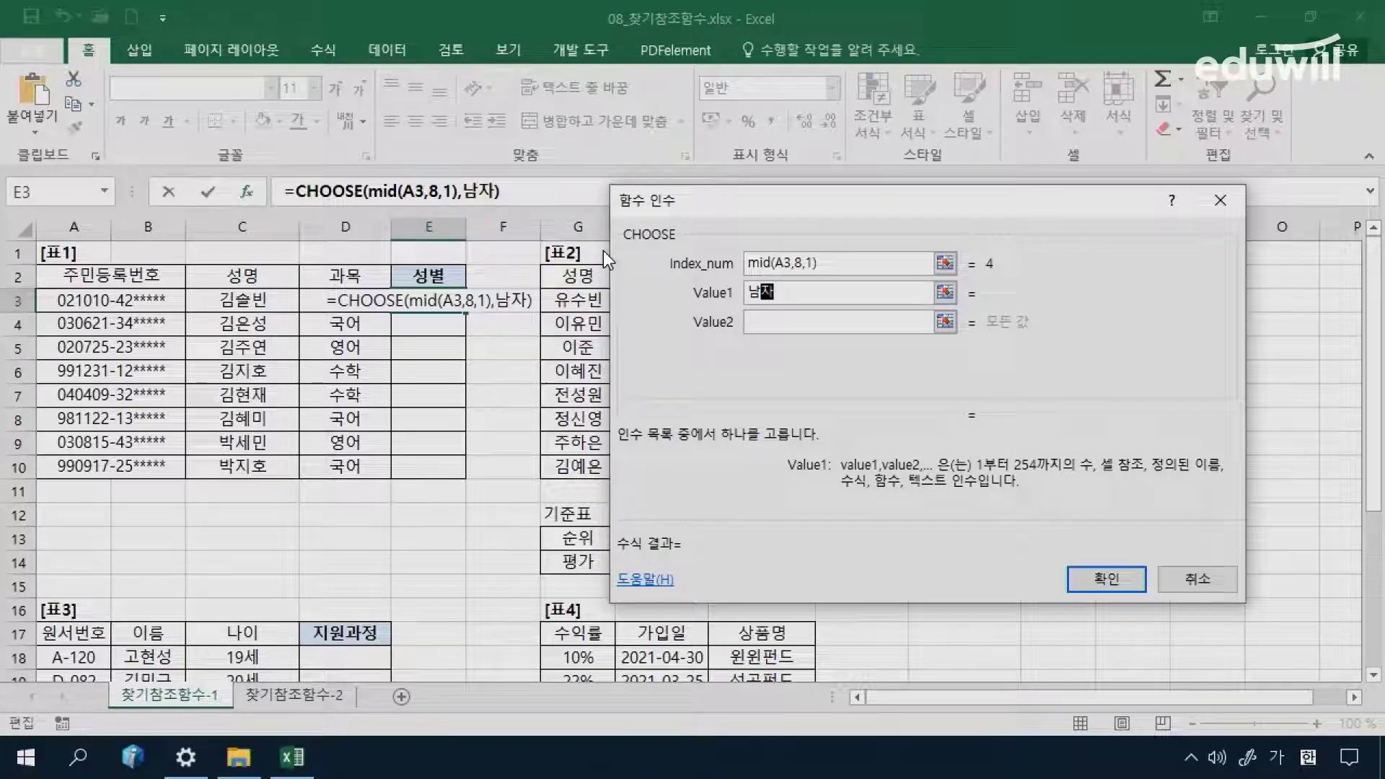
{"action": "key", "text": "Tab"}
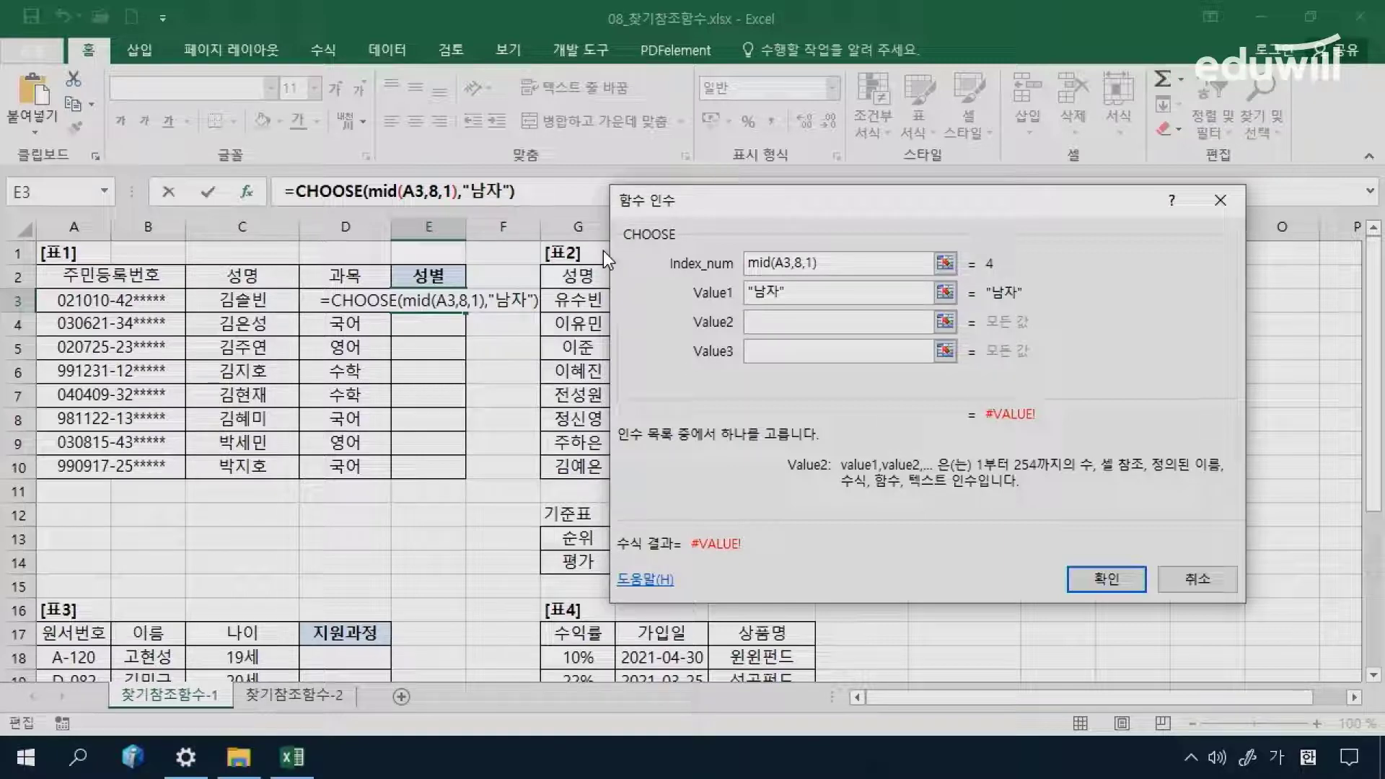
{"action": "type", "text": "\"여자\""}
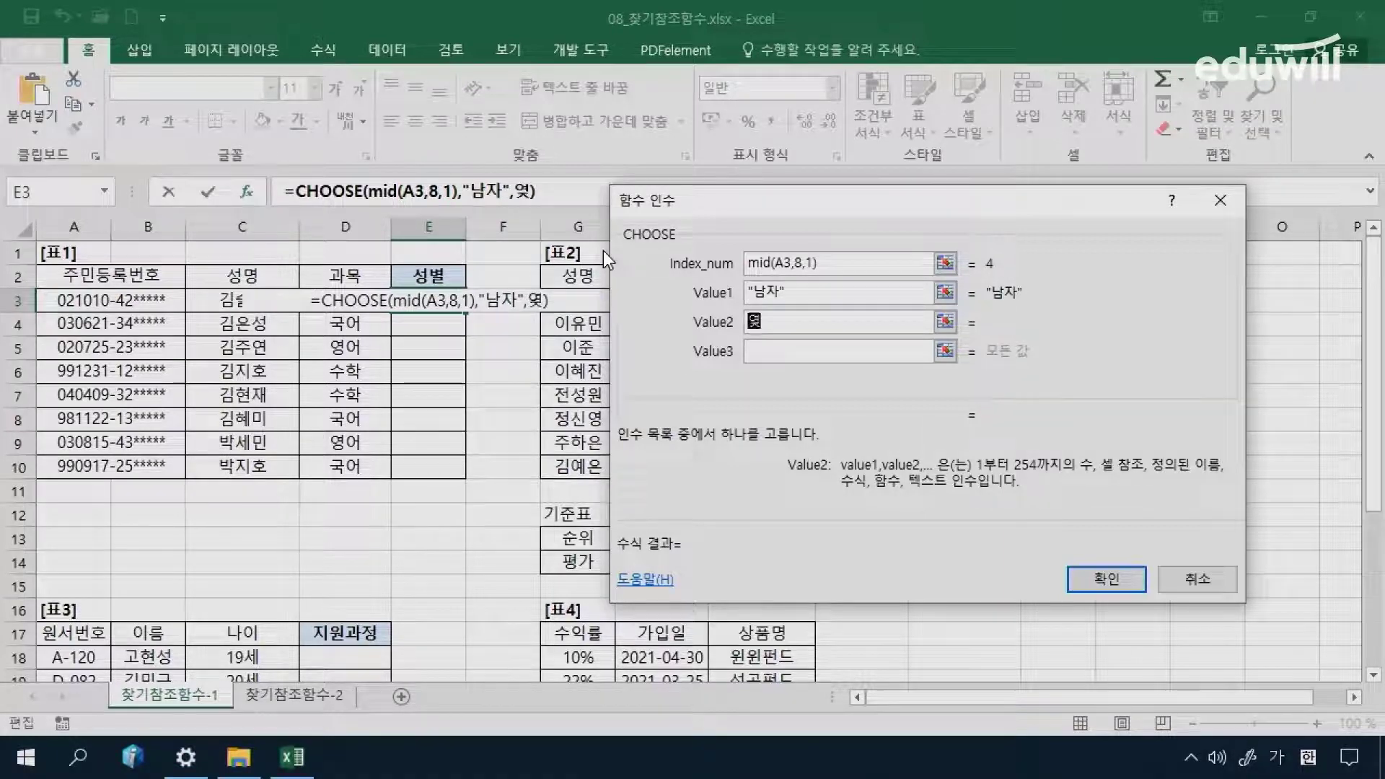
{"action": "key", "text": "Tab"}
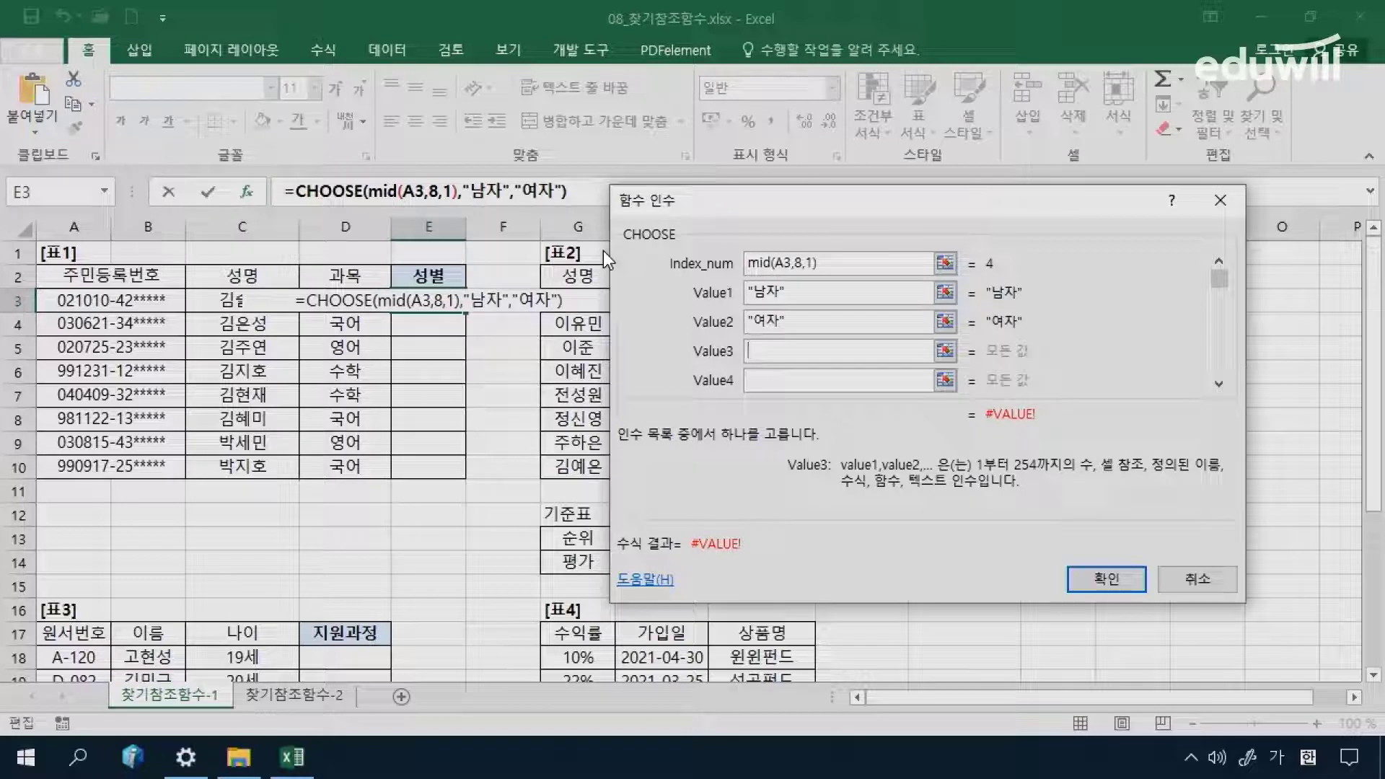
{"action": "type", "text": "남ㅈㅏ"}
{"action": "key", "text": "Tab"}
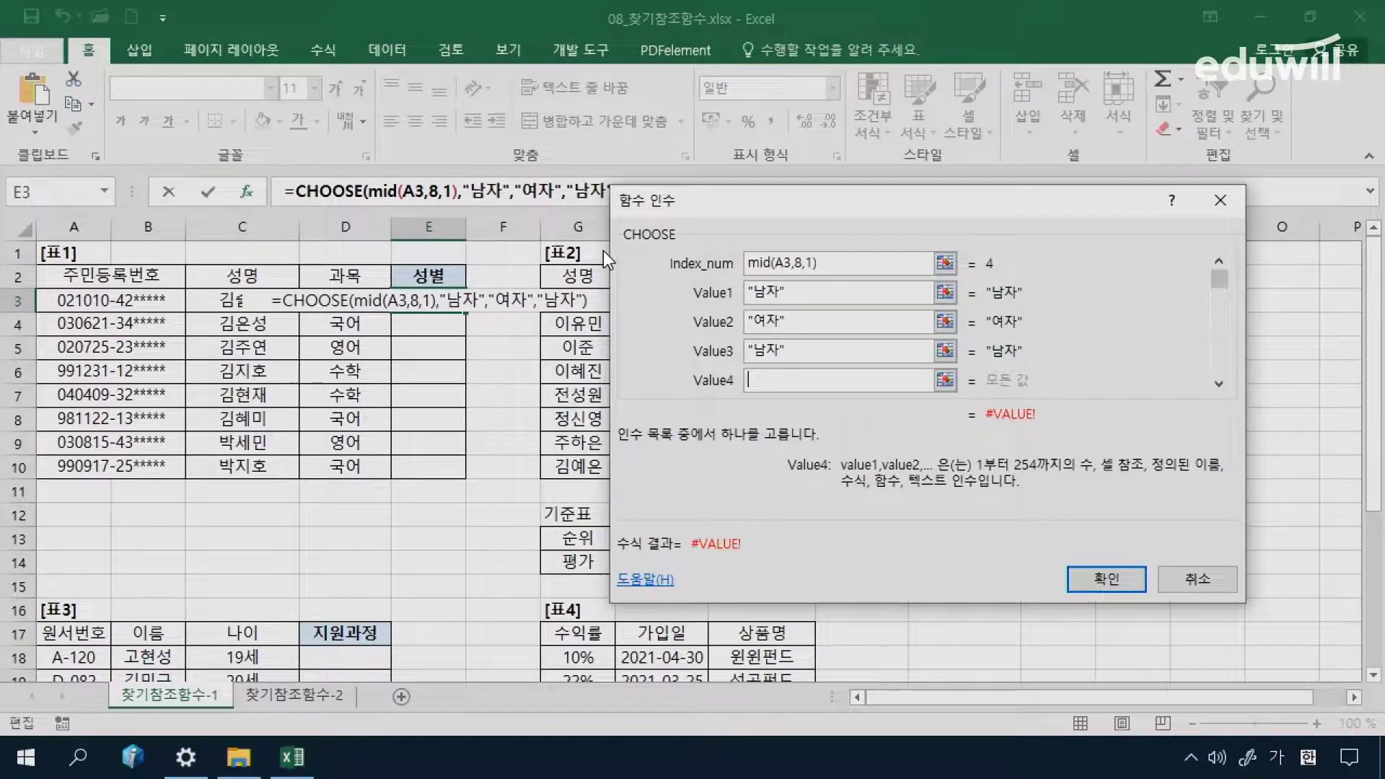
{"action": "type", "text": "여자"}
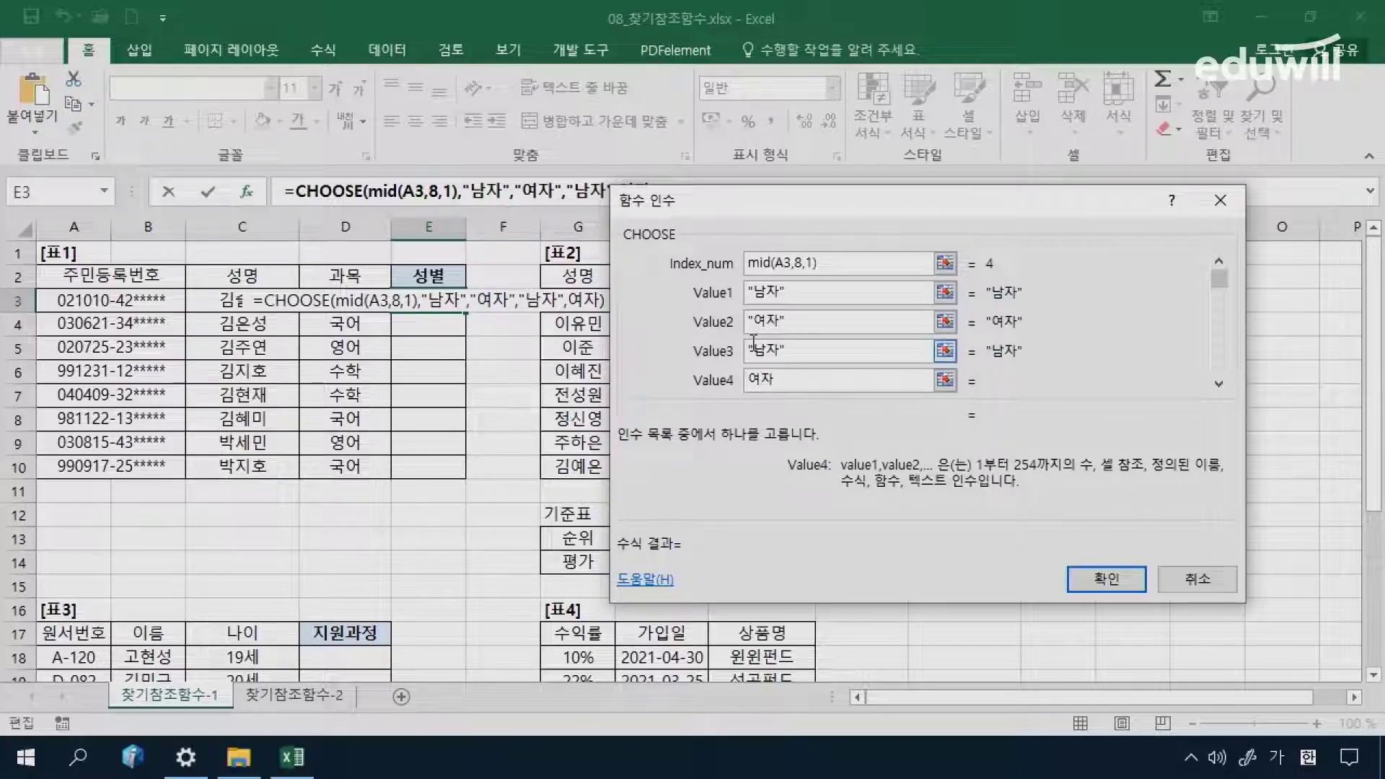
{"action": "left_click", "coordinate": [1081, 574]}
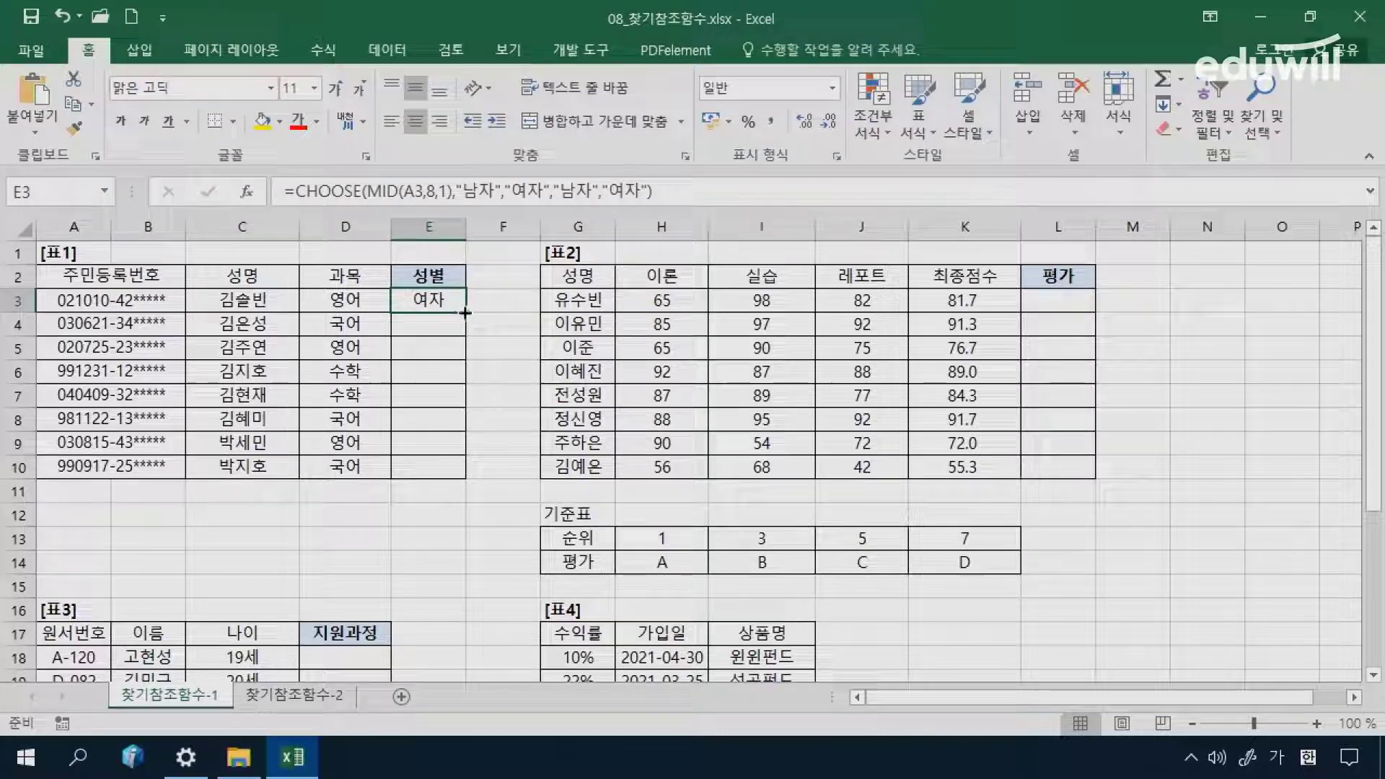
Step: Fill the CHOOSE formula from E3 down through E10 in the 성별 column and check the copied formulas
{"action": "left_click_drag", "start_coordinate": [465, 312], "coordinate": [462, 469]}
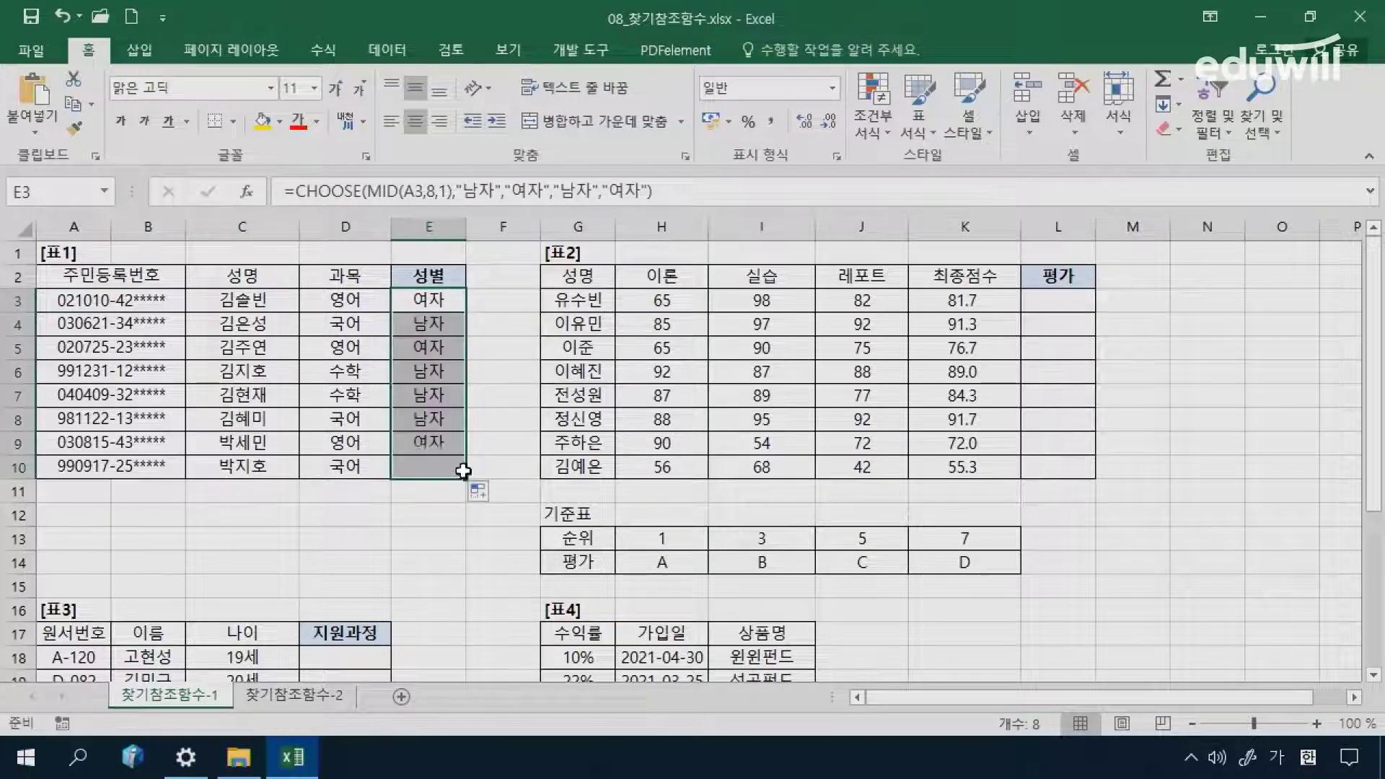
{"action": "left_click", "coordinate": [449, 467]}
{"action": "left_click", "coordinate": [440, 443]}
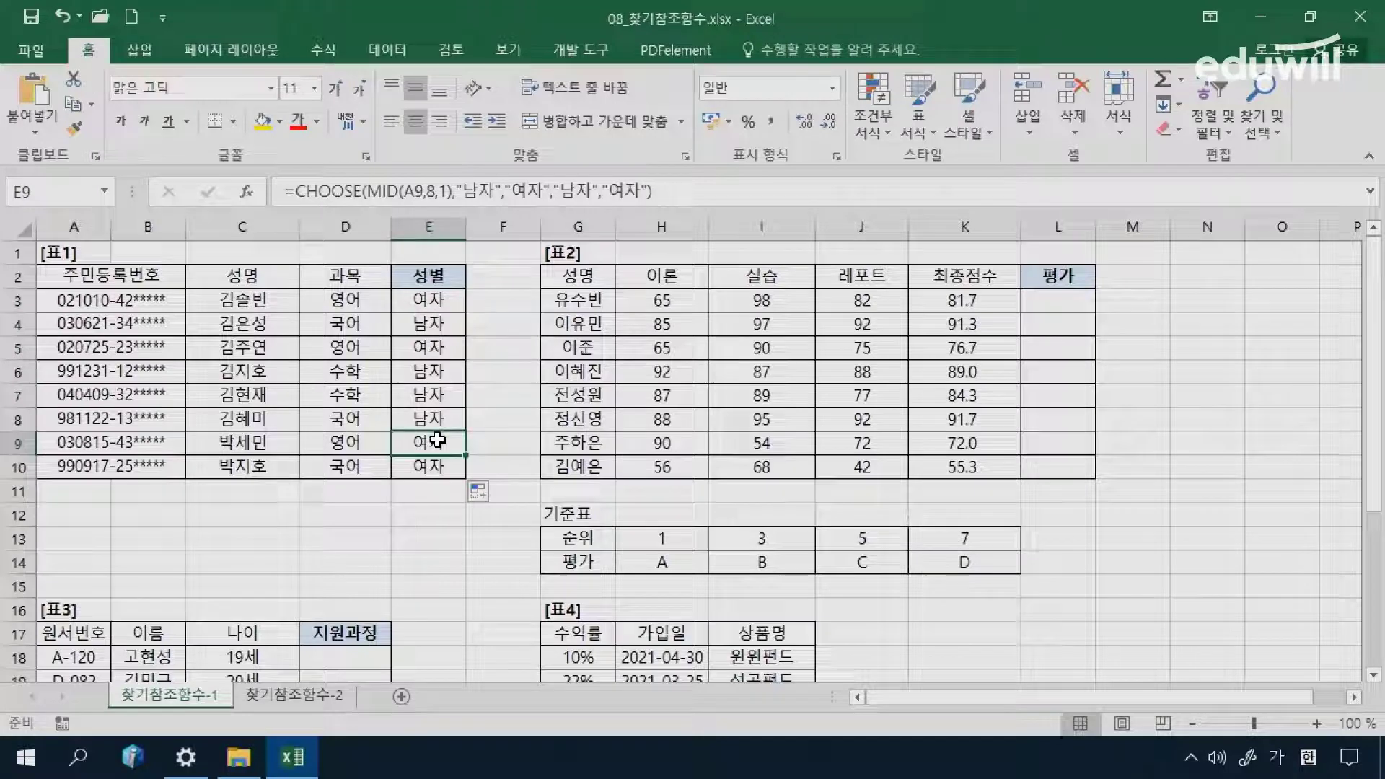
{"action": "left_click", "coordinate": [435, 420]}
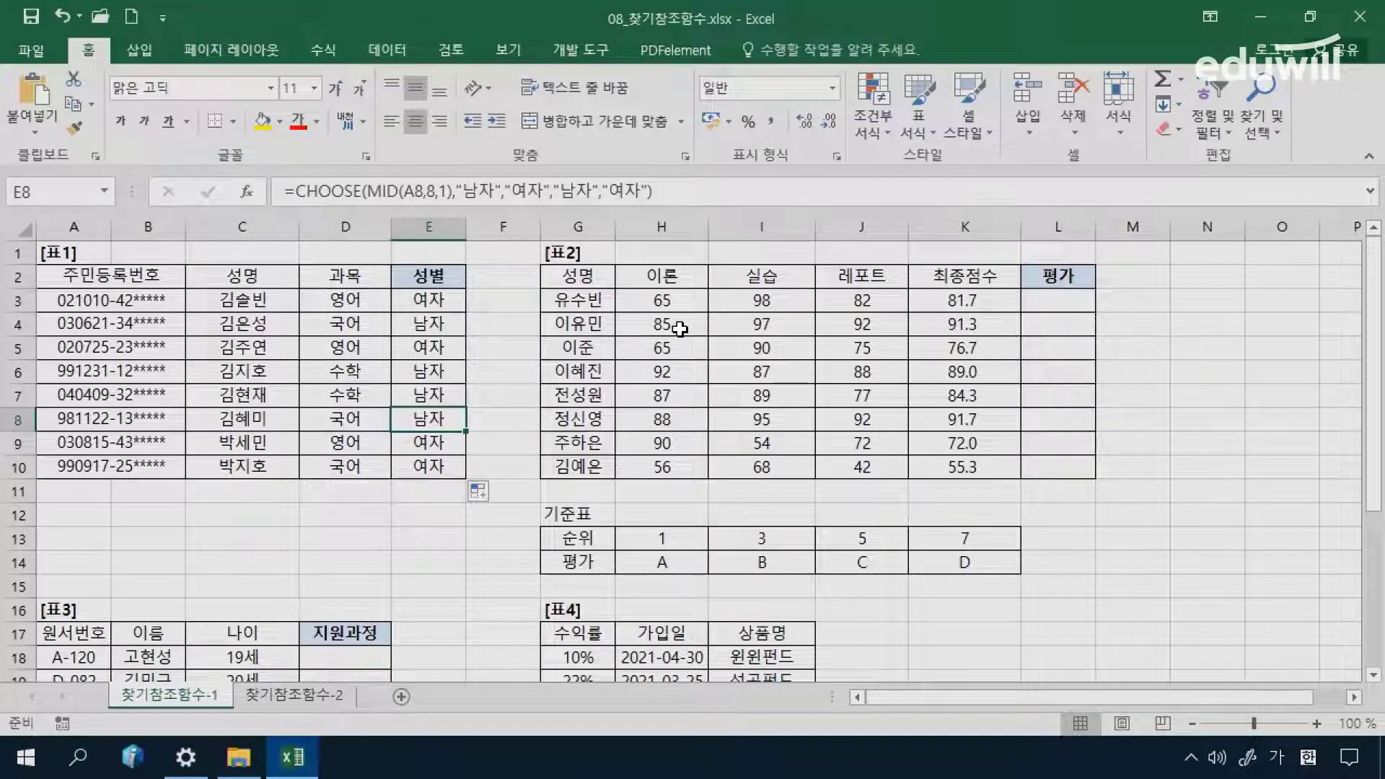
Step: Examine the 순위 and 평가 rows of the 기준표 in H13:K14 and how they apply to the 평가 column of 표2
{"action": "left_click", "coordinate": [1059, 302]}
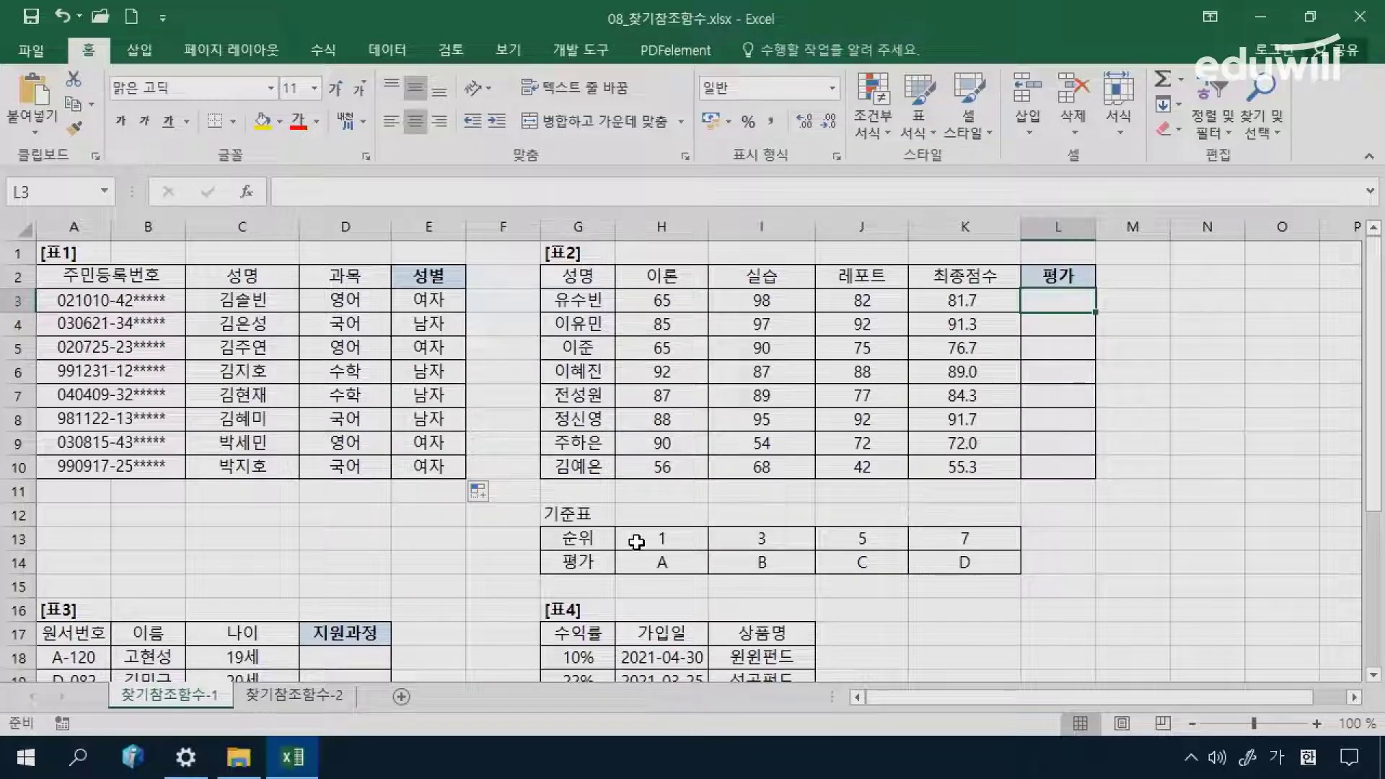
{"action": "left_click", "coordinate": [659, 540]}
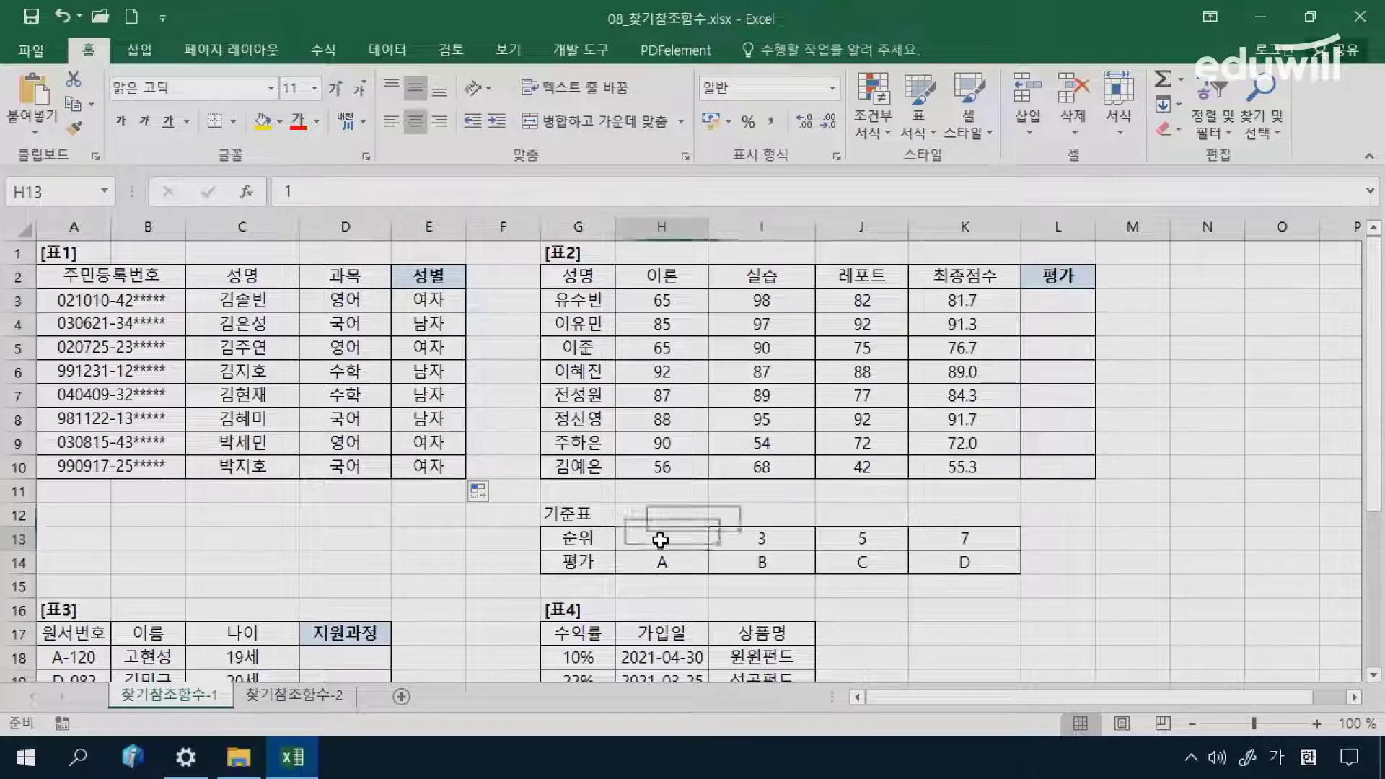
{"action": "left_click", "coordinate": [751, 540]}
{"action": "left_click", "coordinate": [858, 538]}
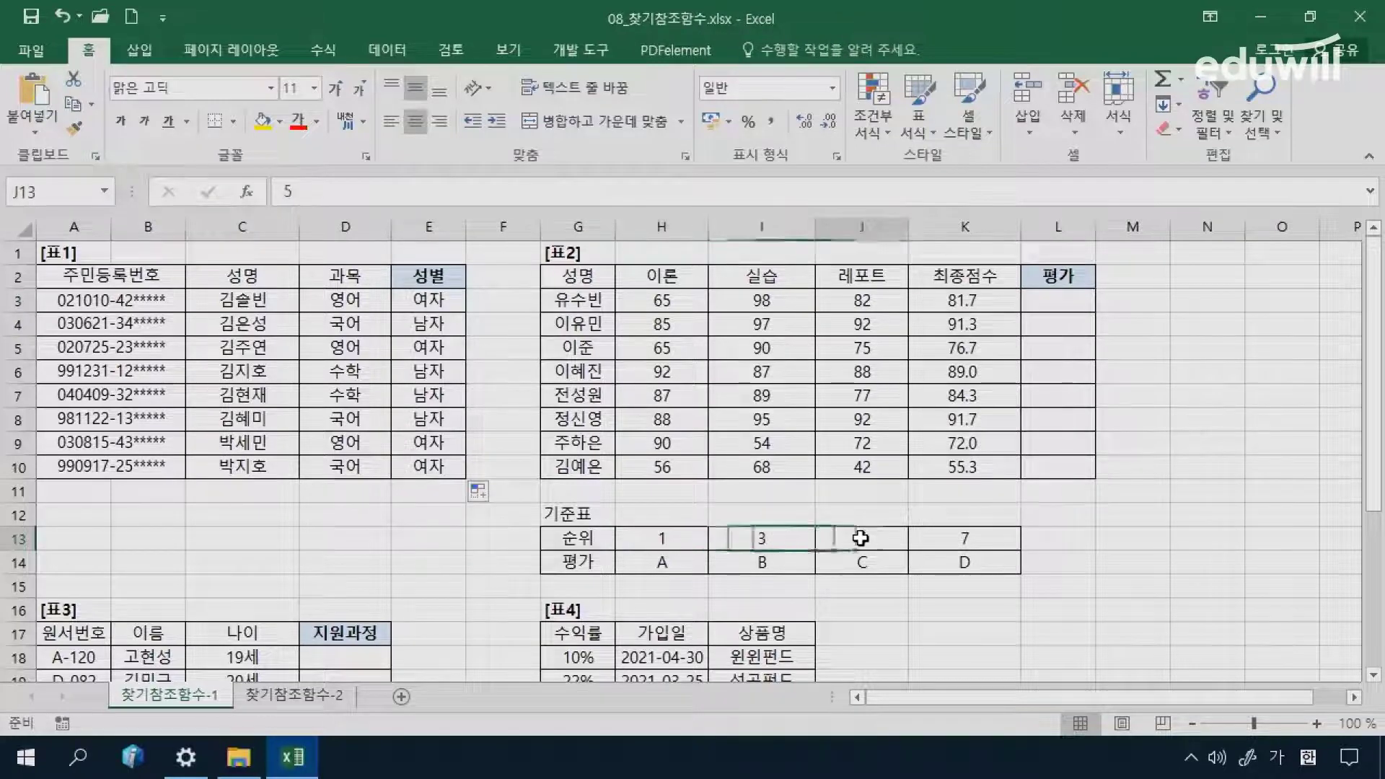
{"action": "left_click", "coordinate": [990, 540]}
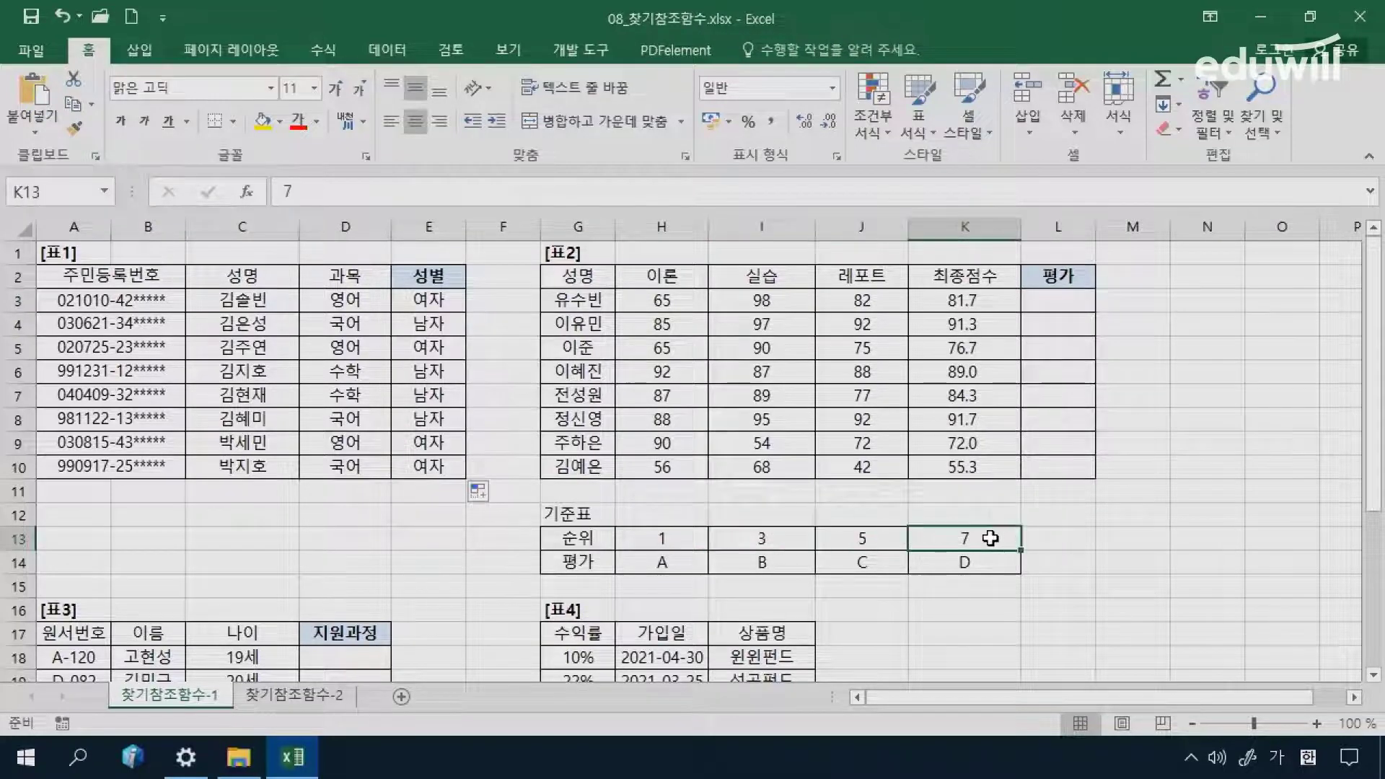
{"action": "left_click", "coordinate": [677, 541]}
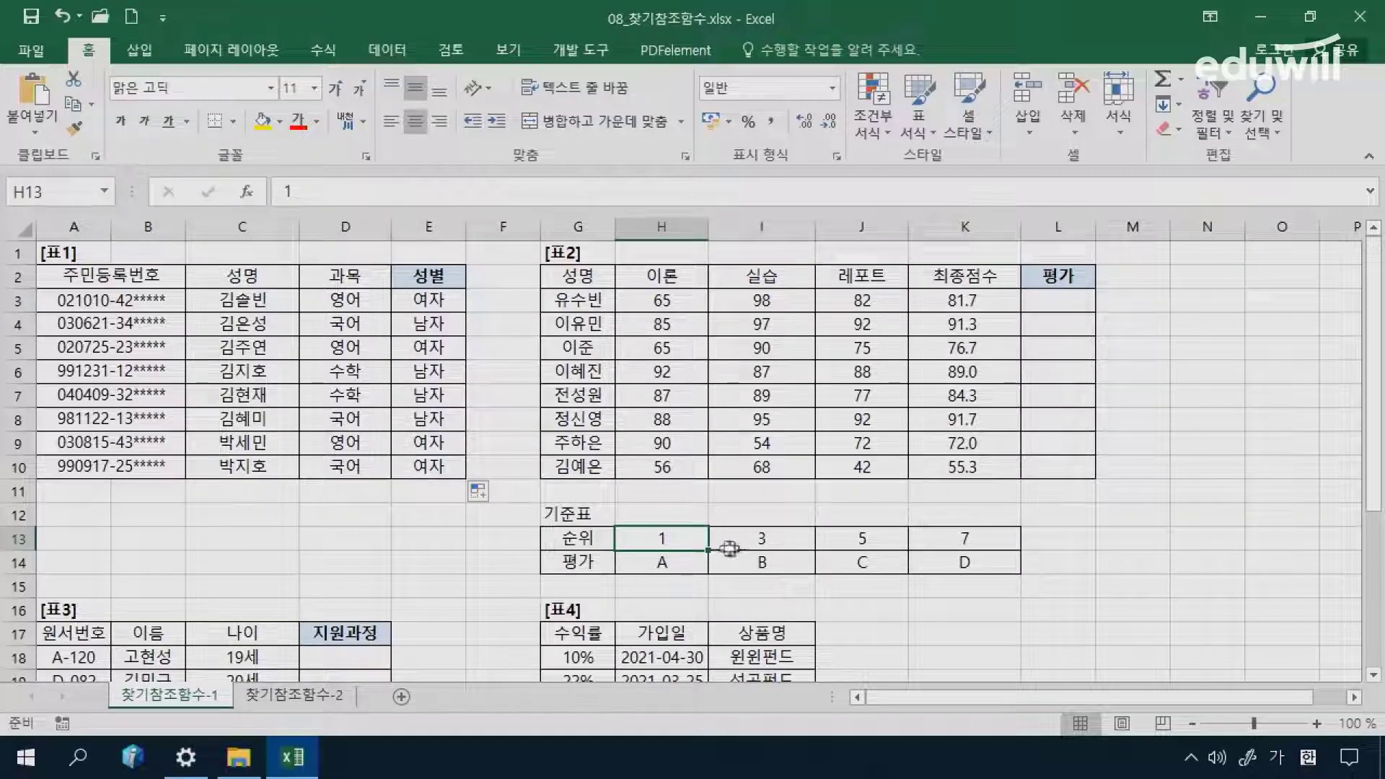
{"action": "left_click", "coordinate": [765, 539]}
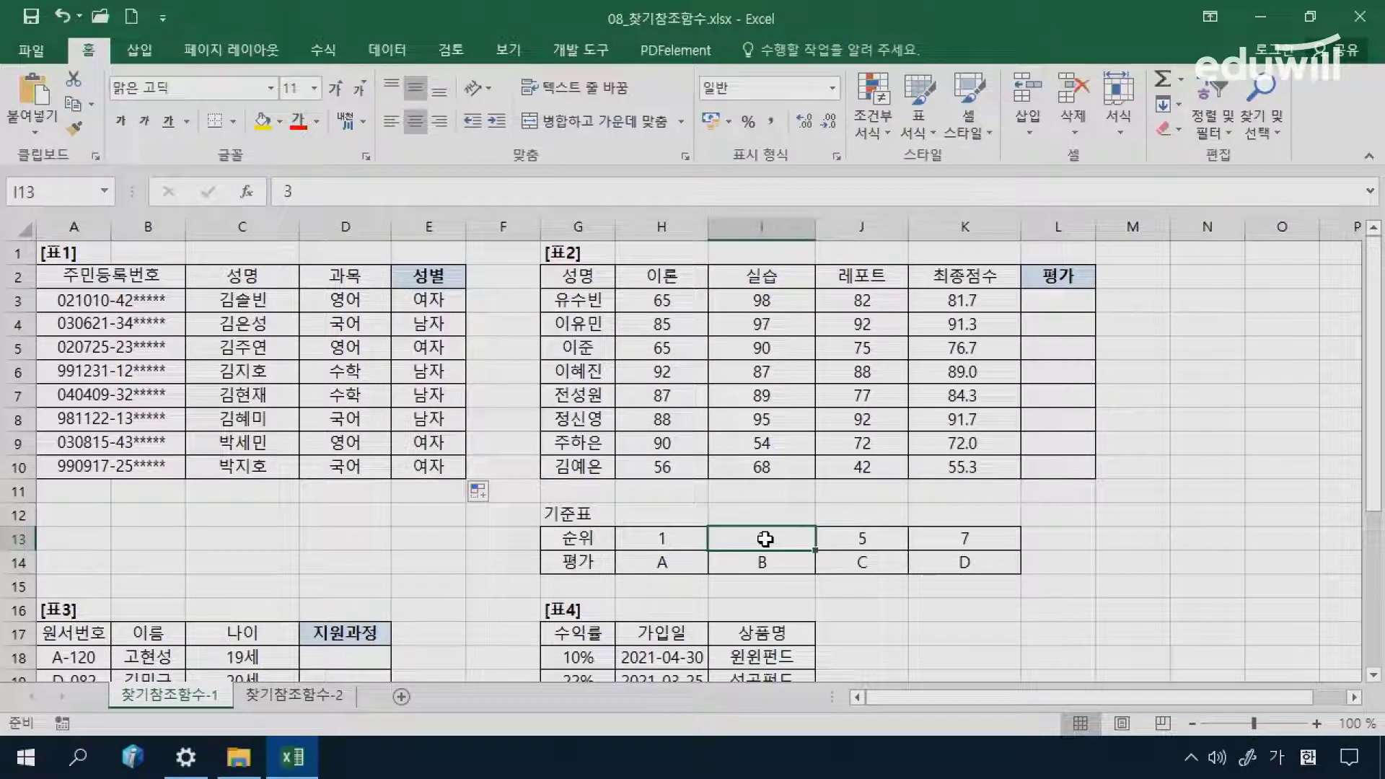
{"action": "left_click", "coordinate": [843, 540]}
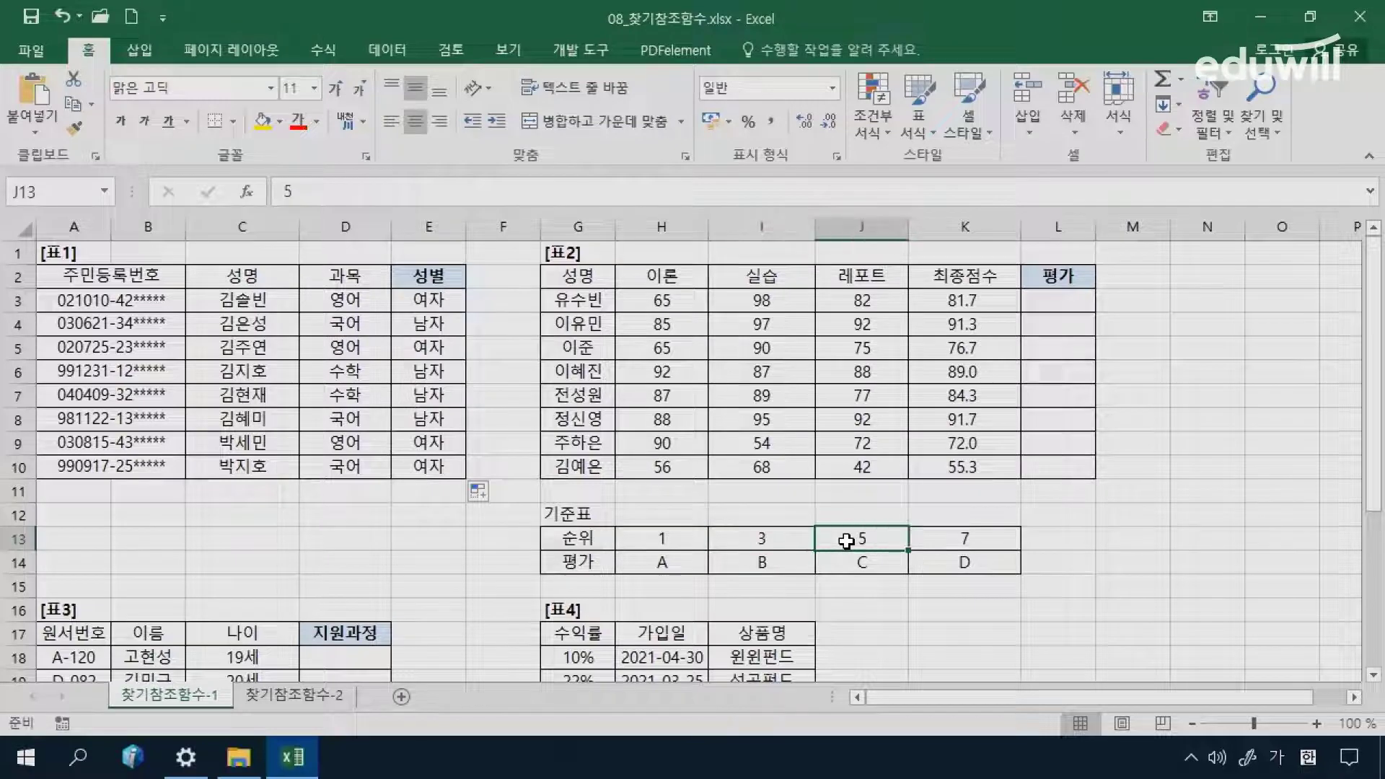
{"action": "left_click", "coordinate": [946, 538]}
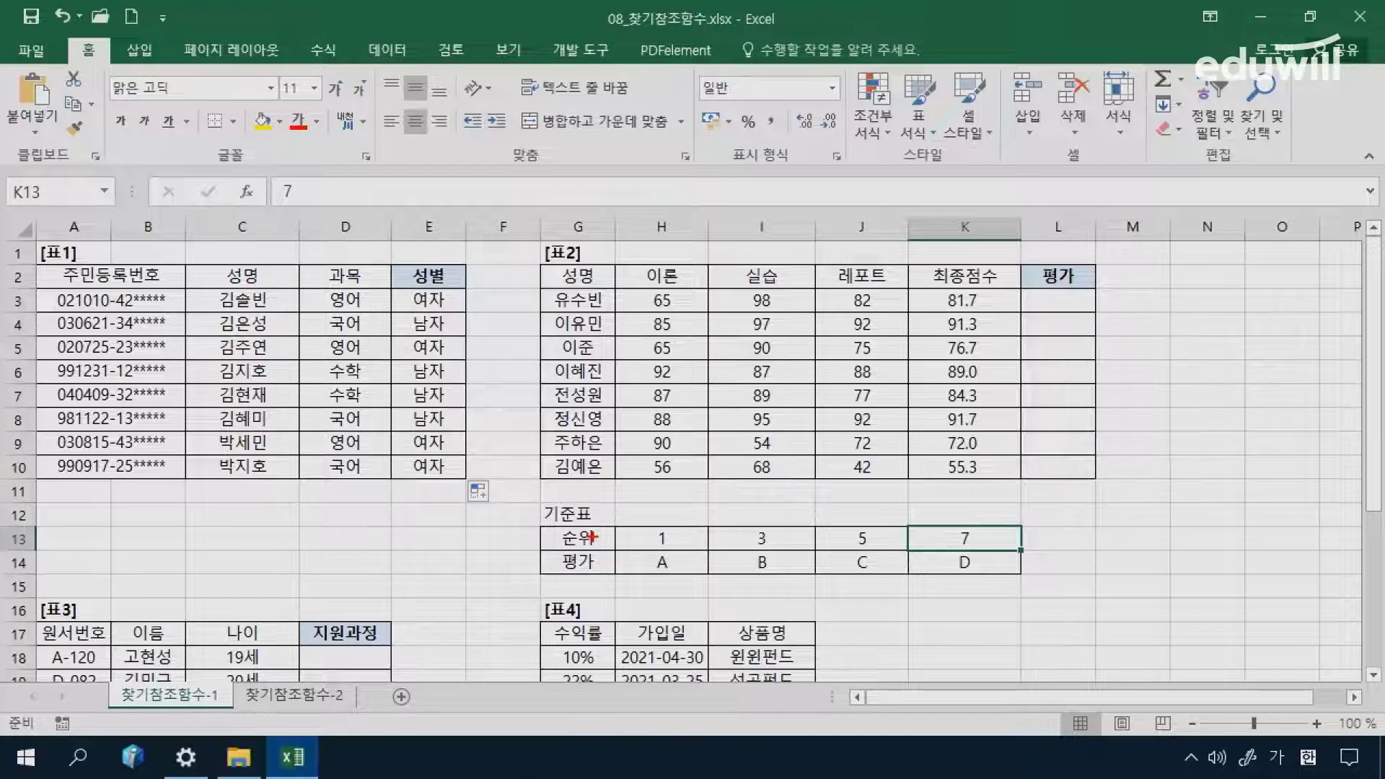
{"action": "mouse_move", "coordinate": [615, 524]}
{"action": "left_mouse_down"}
{"action": "mouse_move", "coordinate": [657, 545]}
{"action": "mouse_move", "coordinate": [1008, 548]}
{"action": "left_mouse_up"}
{"action": "mouse_move", "coordinate": [618, 550]}
{"action": "left_mouse_down"}
{"action": "mouse_move", "coordinate": [619, 570]}
{"action": "mouse_move", "coordinate": [1004, 575]}
{"action": "left_mouse_up"}
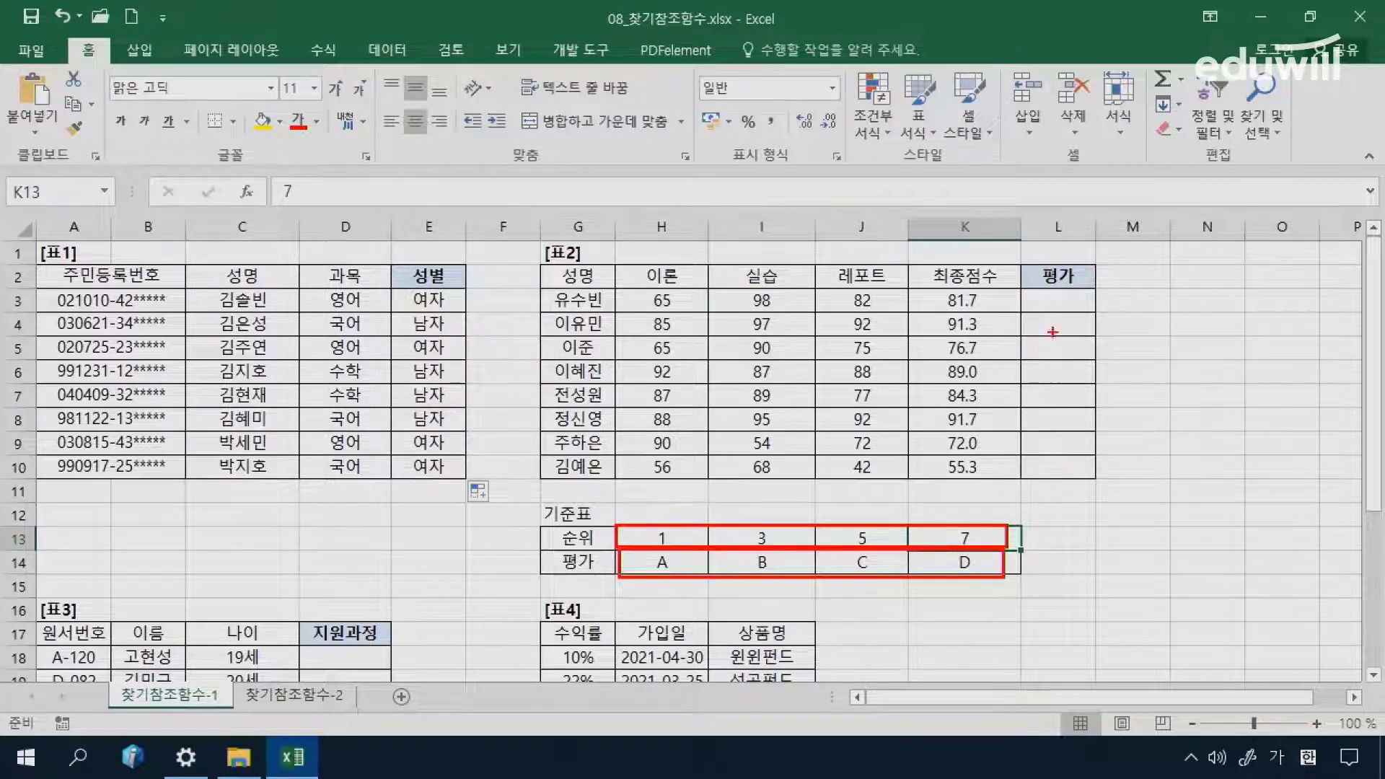
{"action": "mouse_move", "coordinate": [1057, 291]}
{"action": "left_mouse_down"}
{"action": "mouse_move", "coordinate": [1075, 331]}
{"action": "mouse_move", "coordinate": [1060, 325]}
{"action": "mouse_move", "coordinate": [1050, 289]}
{"action": "mouse_move", "coordinate": [1095, 328]}
{"action": "mouse_move", "coordinate": [960, 400]}
{"action": "mouse_move", "coordinate": [642, 457]}
{"action": "mouse_move", "coordinate": [640, 521]}
{"action": "mouse_move", "coordinate": [660, 506]}
{"action": "mouse_move", "coordinate": [629, 560]}
{"action": "mouse_move", "coordinate": [644, 569]}
{"action": "left_mouse_up"}
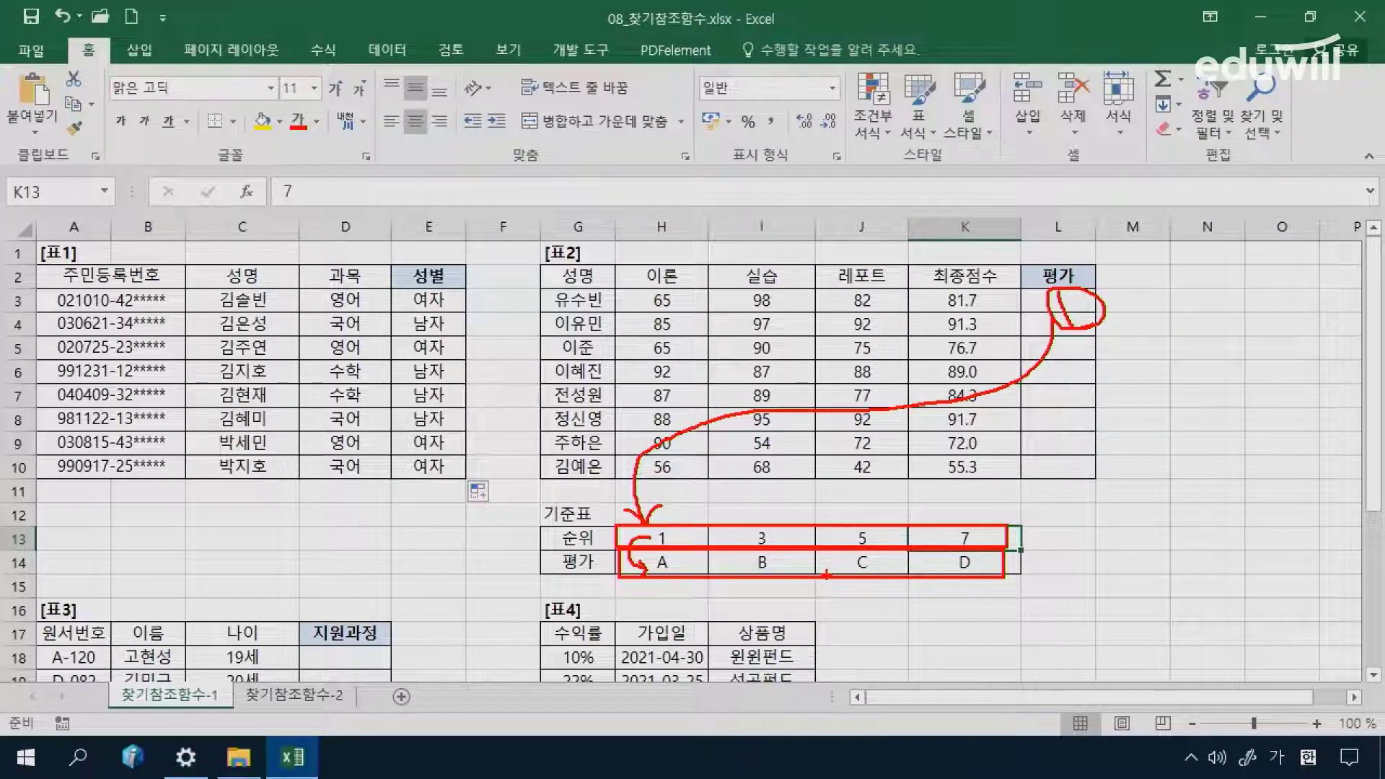
{"action": "key", "text": "Escape"}
Step: Start a RANK.EQ formula in L3 of the 평가 column and open its function arguments dialog clear of the 최종점수 column
{"action": "left_click", "coordinate": [1058, 300]}
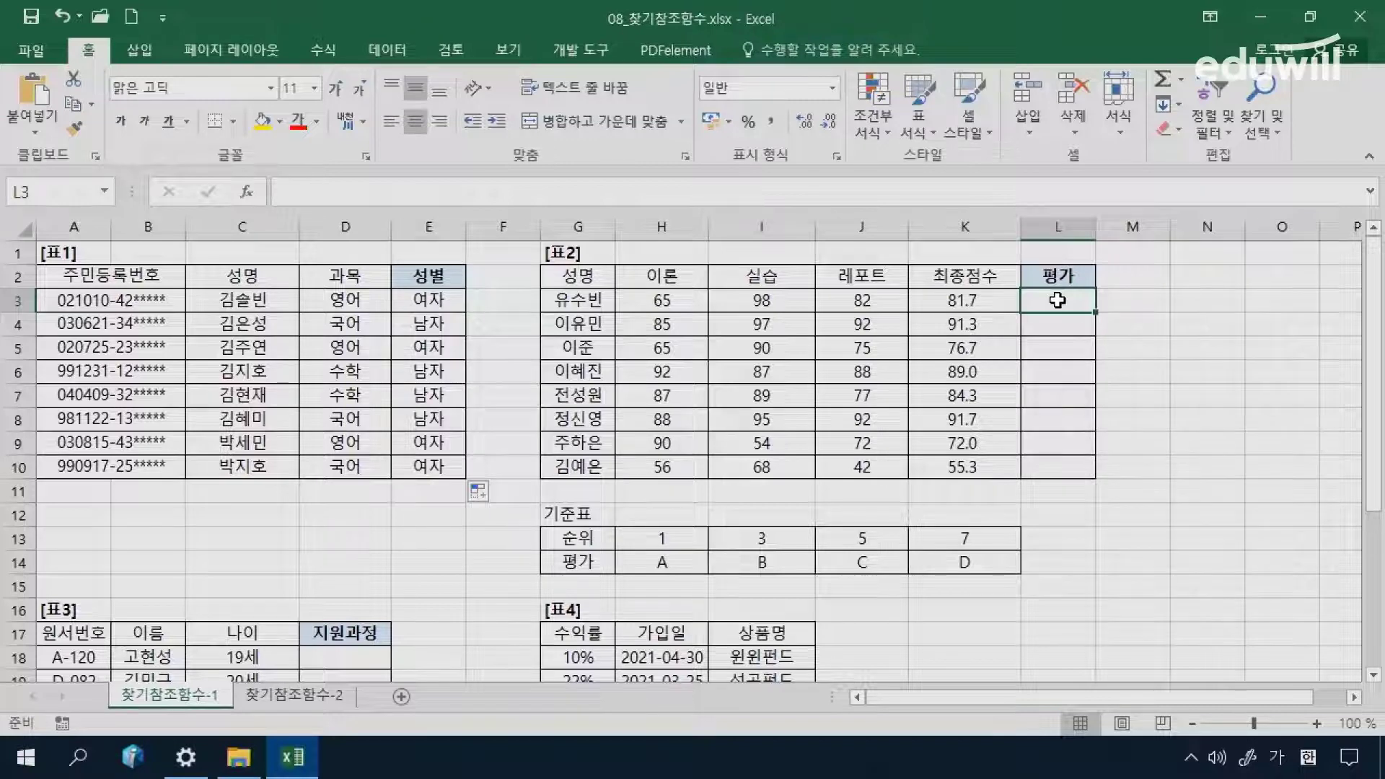
{"action": "type", "text": "="}
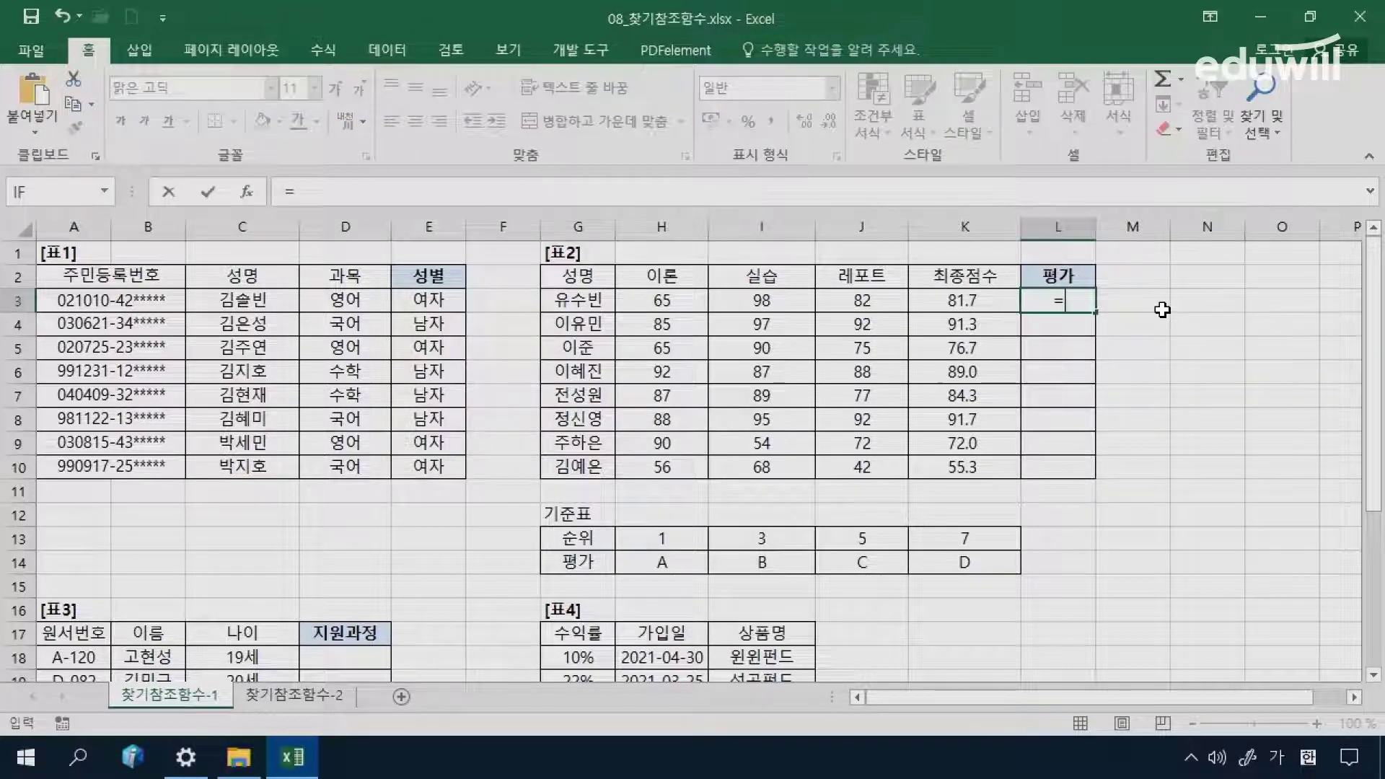
{"action": "type", "text": "ㅑ"}
{"action": "key", "text": "BackSpace"}
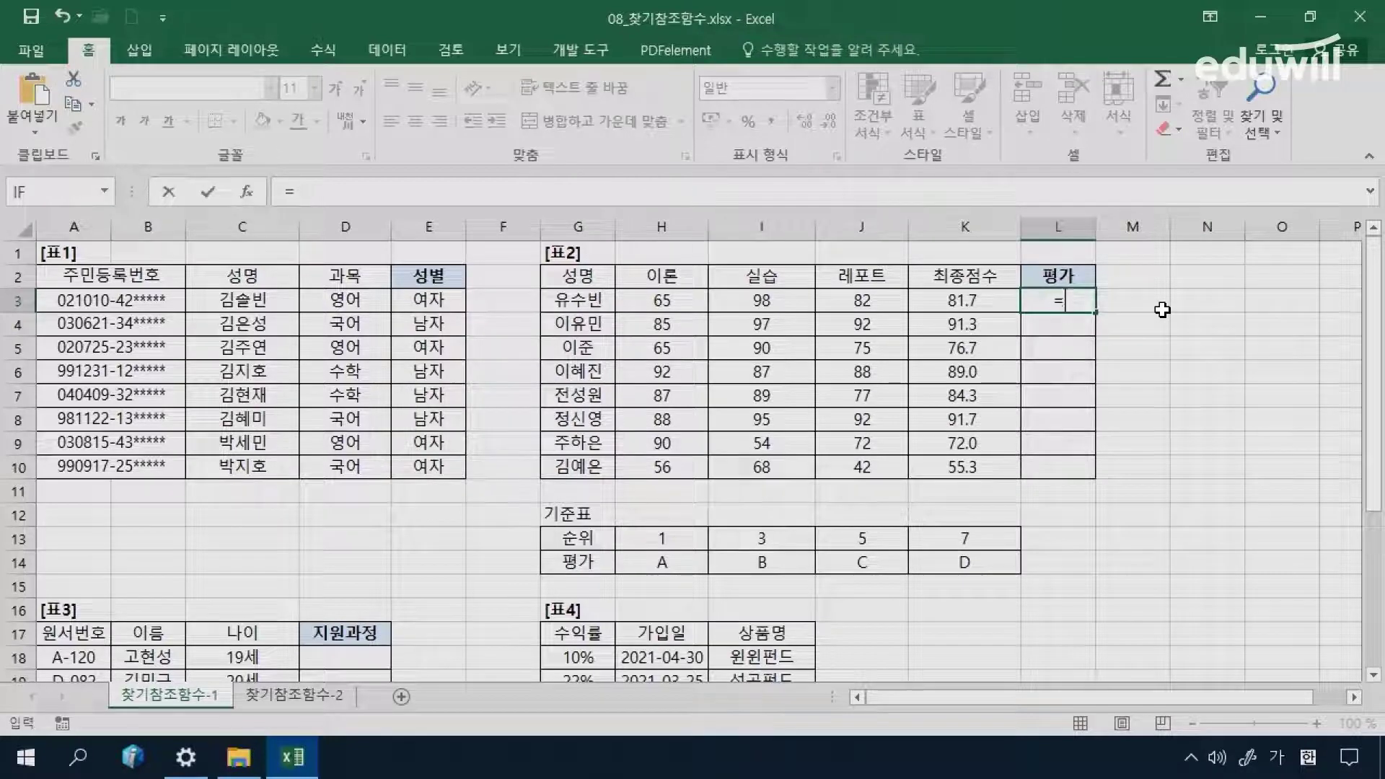
{"action": "key", "text": "Hangul"}
{"action": "type", "text": "ran"}
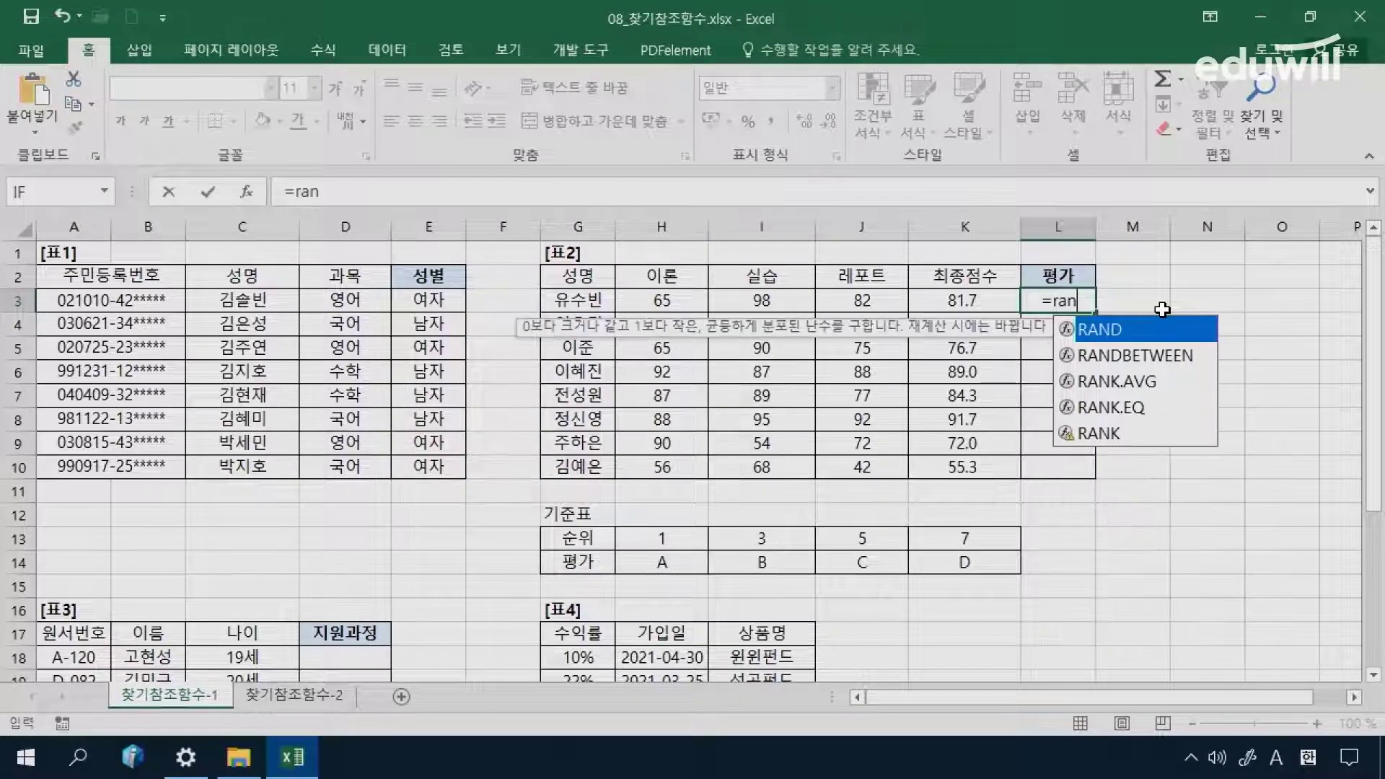
{"action": "double_click", "coordinate": [1154, 407]}
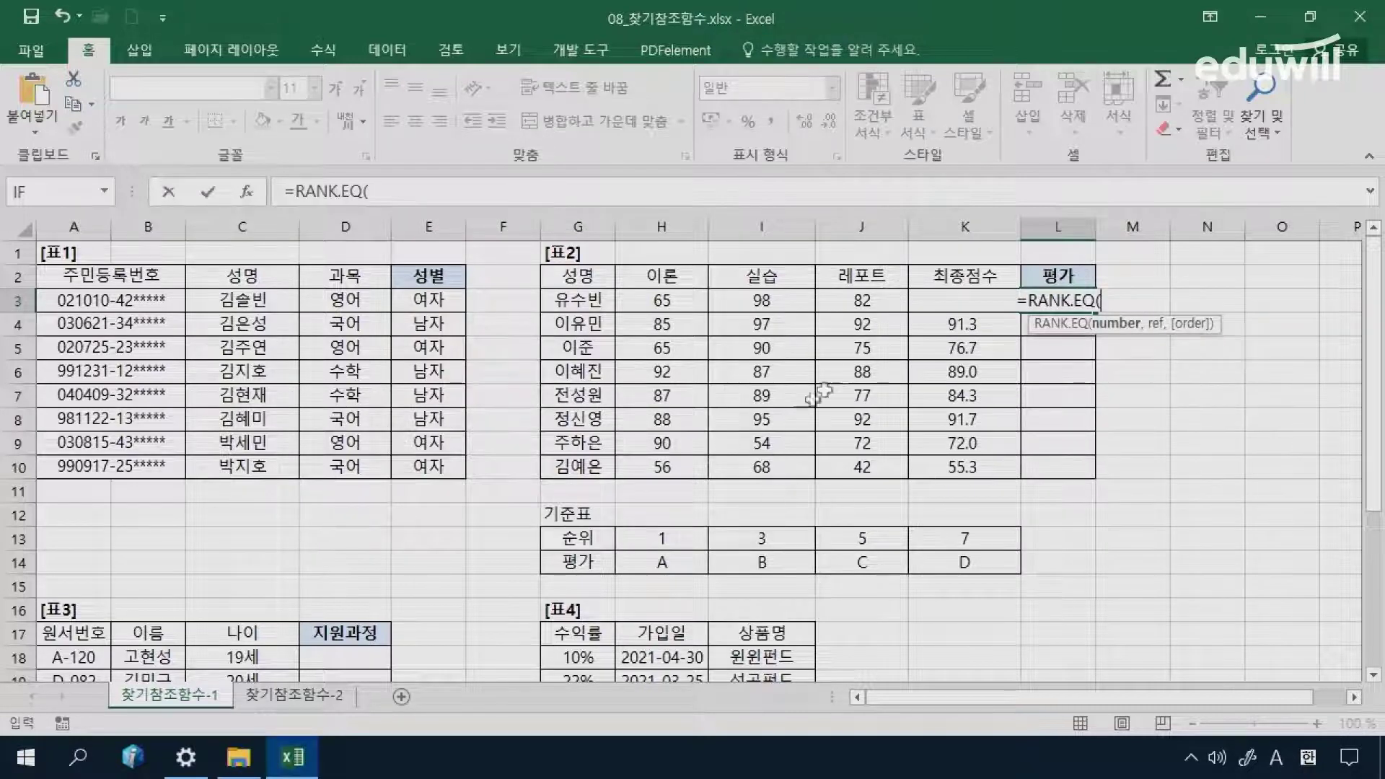
{"action": "left_click", "coordinate": [253, 192]}
{"action": "left_click_drag", "start_coordinate": [769, 228], "coordinate": [198, 281]}
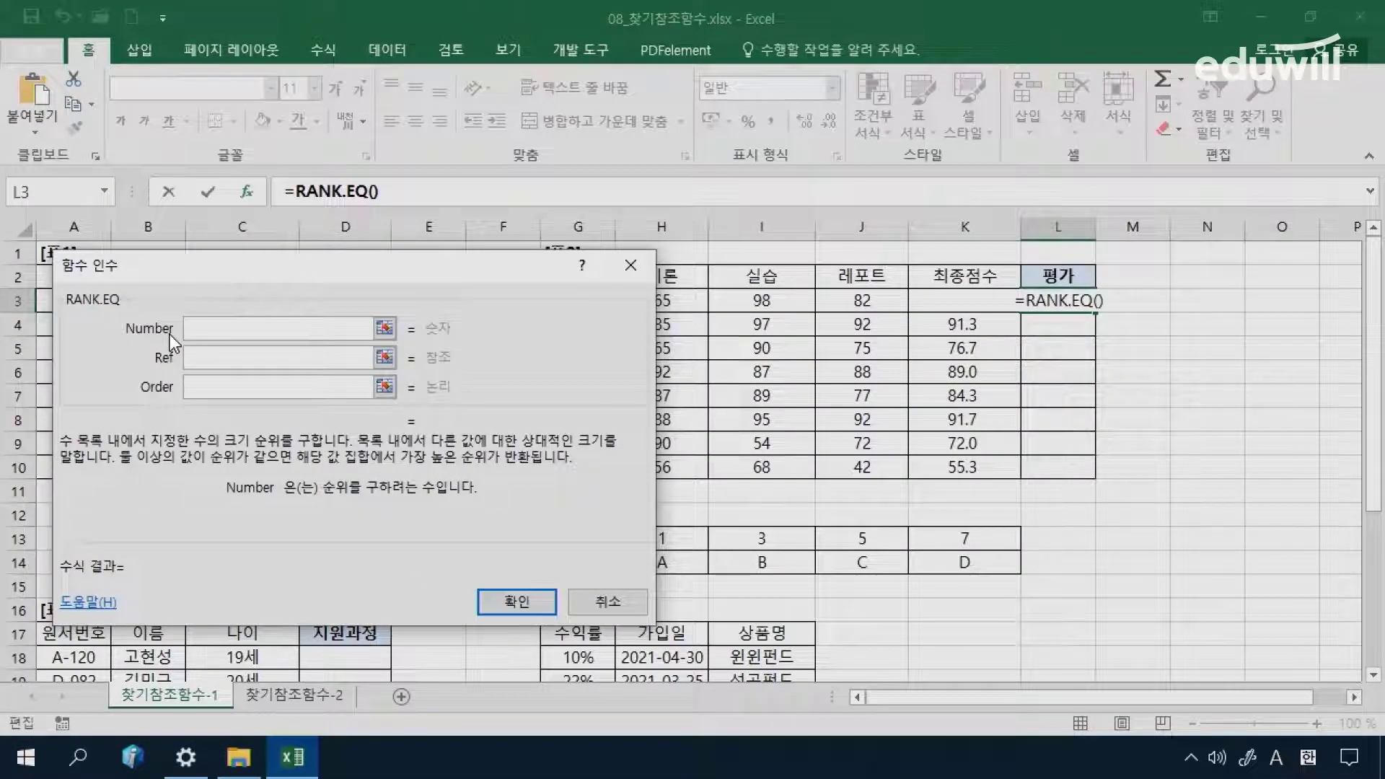
Step: Rank K3 within the absolute range $K$3:$K$10, leave Order empty for descending order, and enter the RANK.EQ formula
{"action": "left_click", "coordinate": [920, 300]}
{"action": "left_click", "coordinate": [248, 356]}
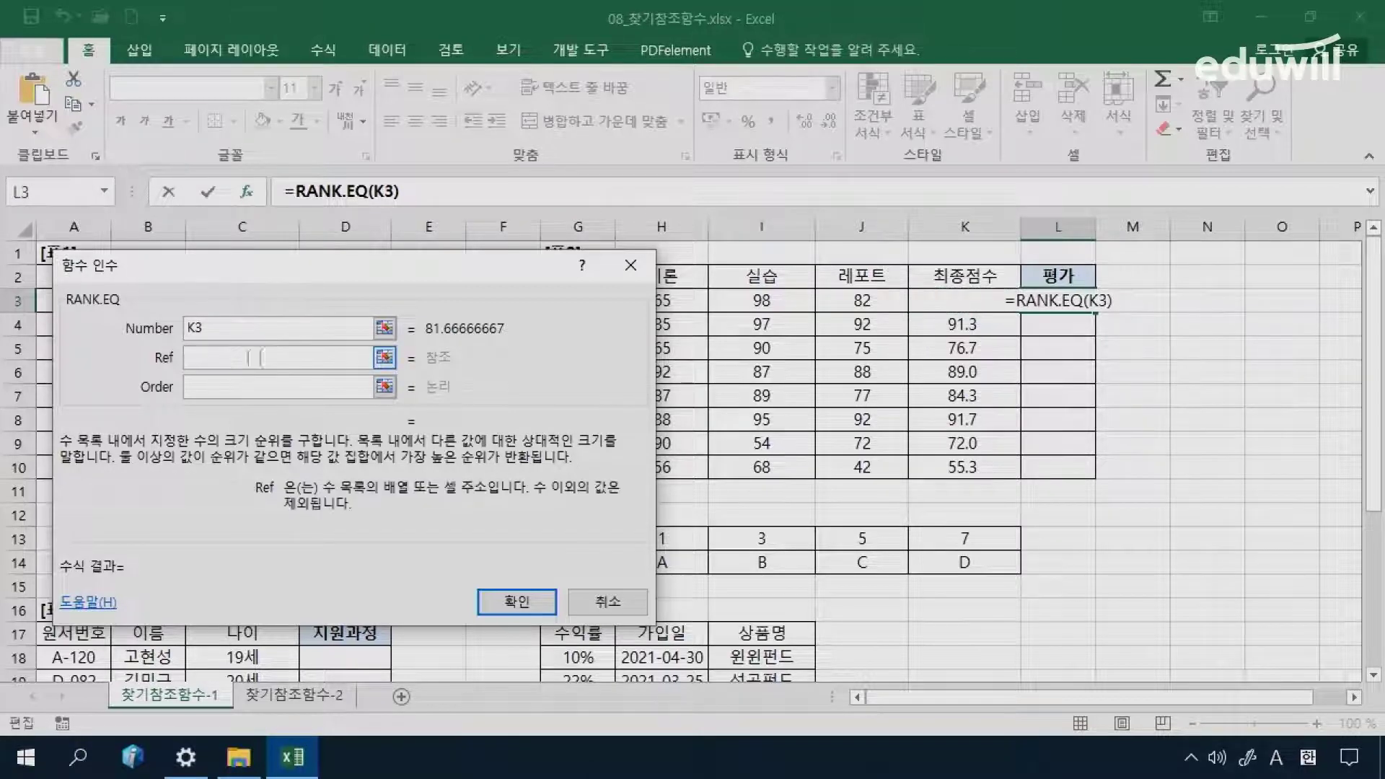
{"action": "left_click_drag", "start_coordinate": [923, 298], "coordinate": [936, 467]}
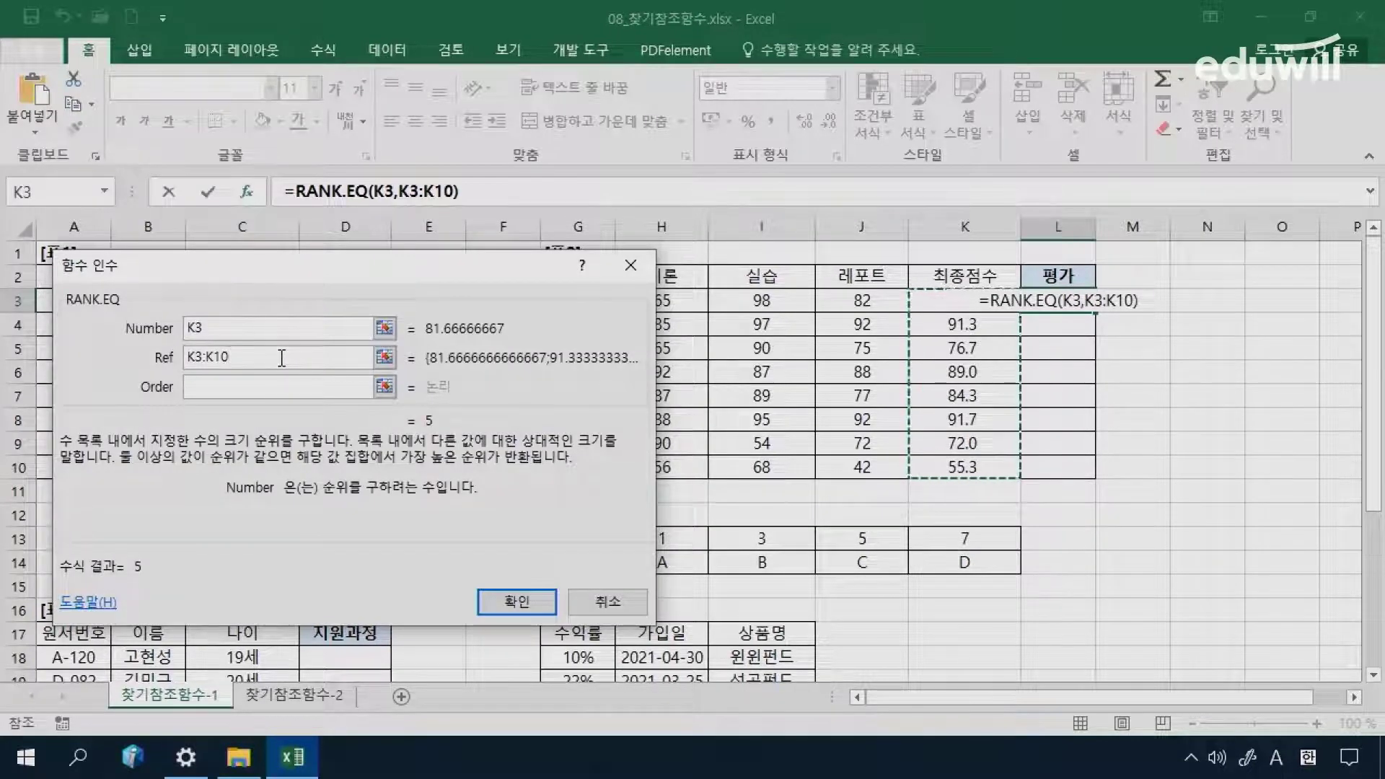
{"action": "key", "text": "F4"}
{"action": "left_click_drag", "start_coordinate": [281, 358], "coordinate": [180, 357]}
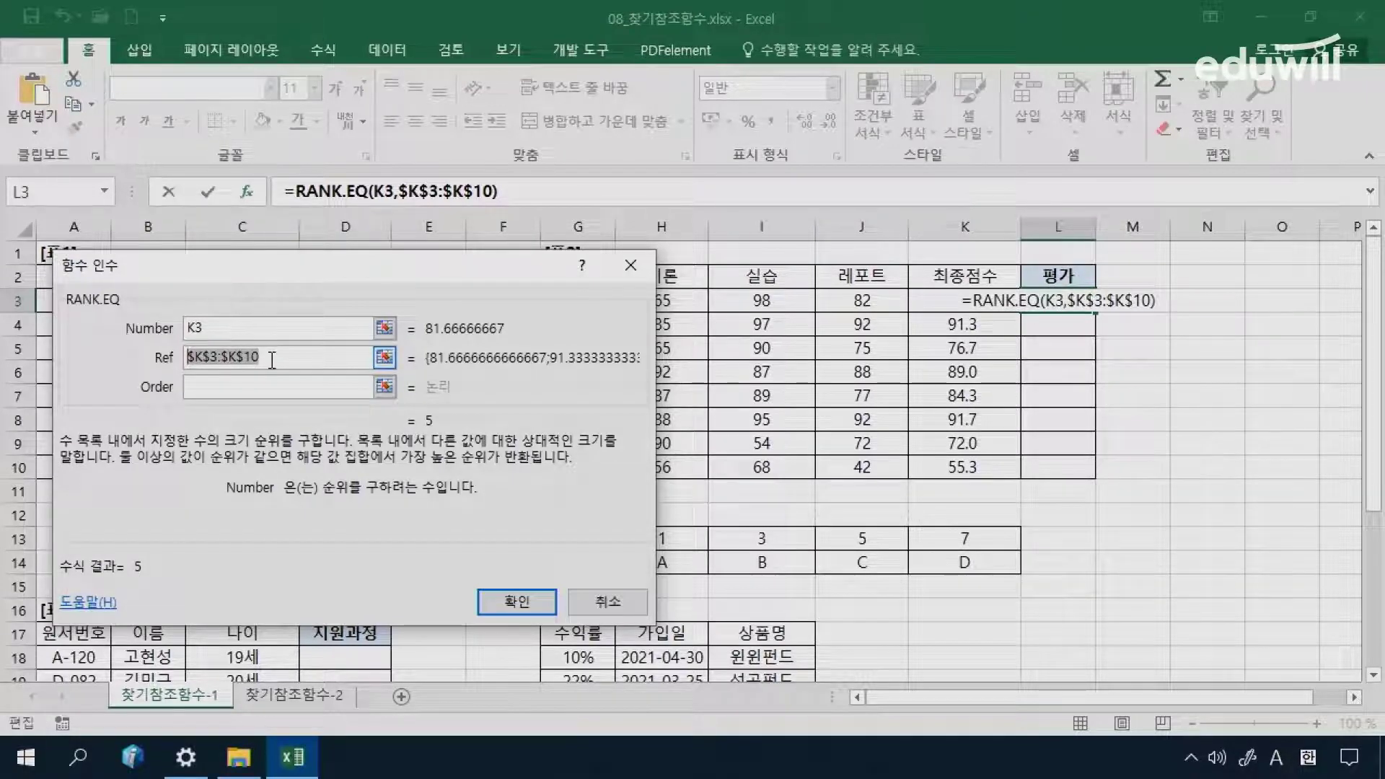
{"action": "left_click", "coordinate": [246, 386]}
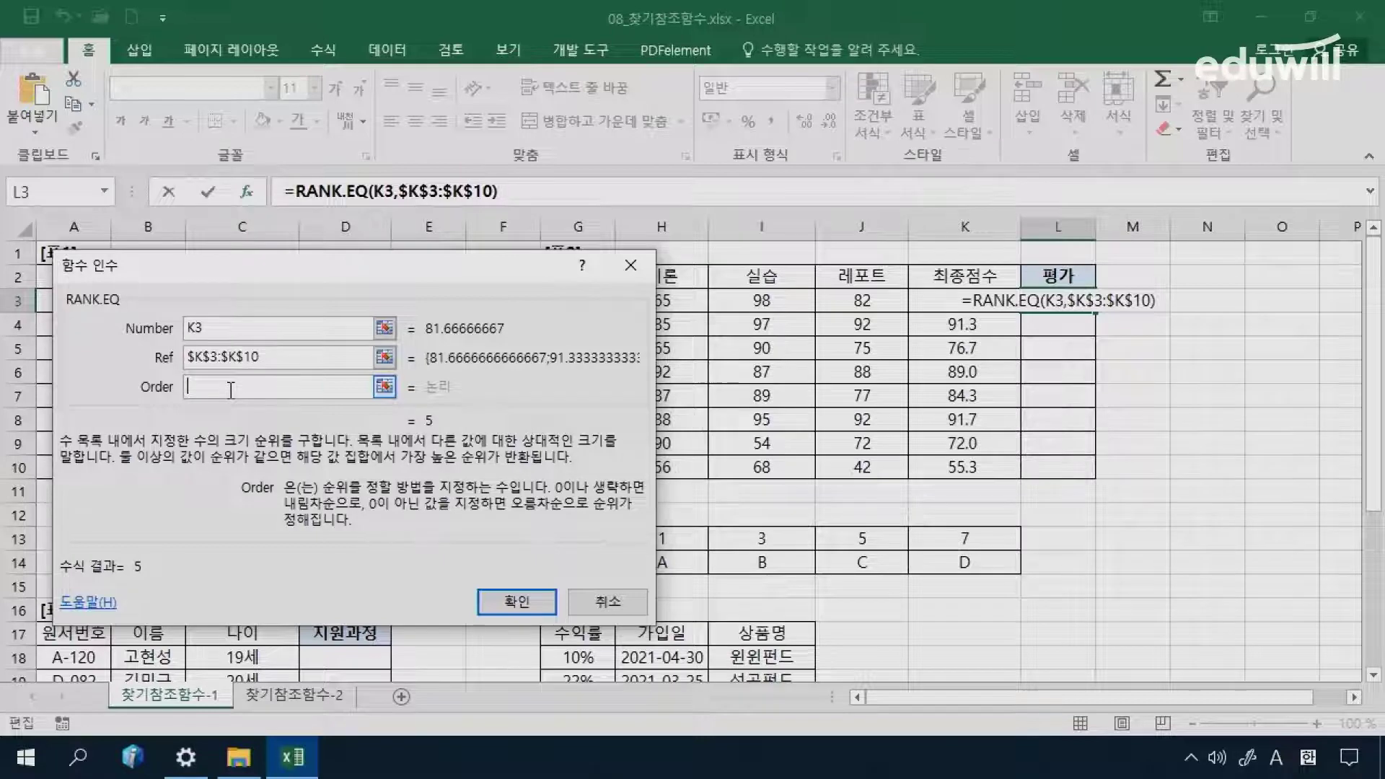
{"action": "left_click", "coordinate": [513, 606]}
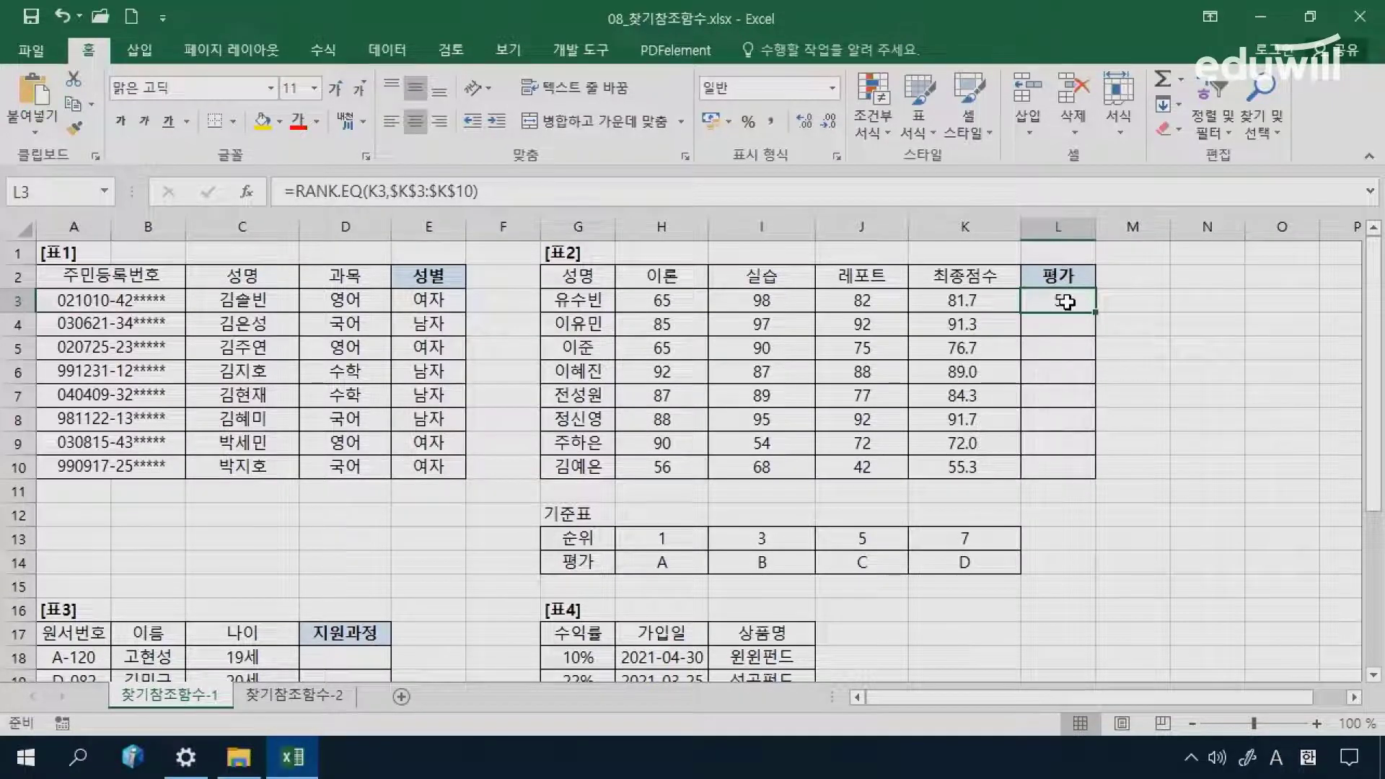
Step: Wrap the RANK.EQ formula in L3 in HLOOKUP as its Lookup_value and open the HLOOKUP arguments dialog clear of the 기준표
{"action": "left_click", "coordinate": [296, 193]}
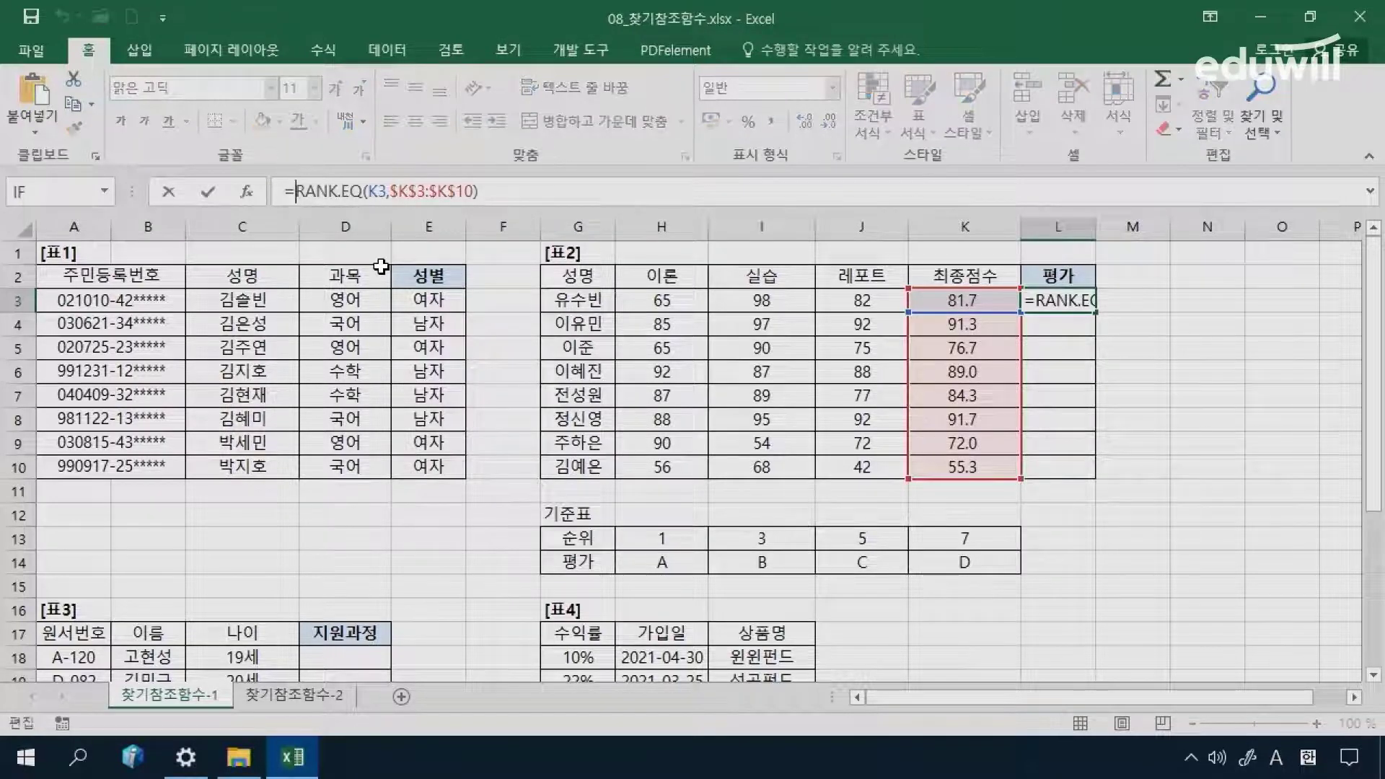
{"action": "type", "text": "hl"}
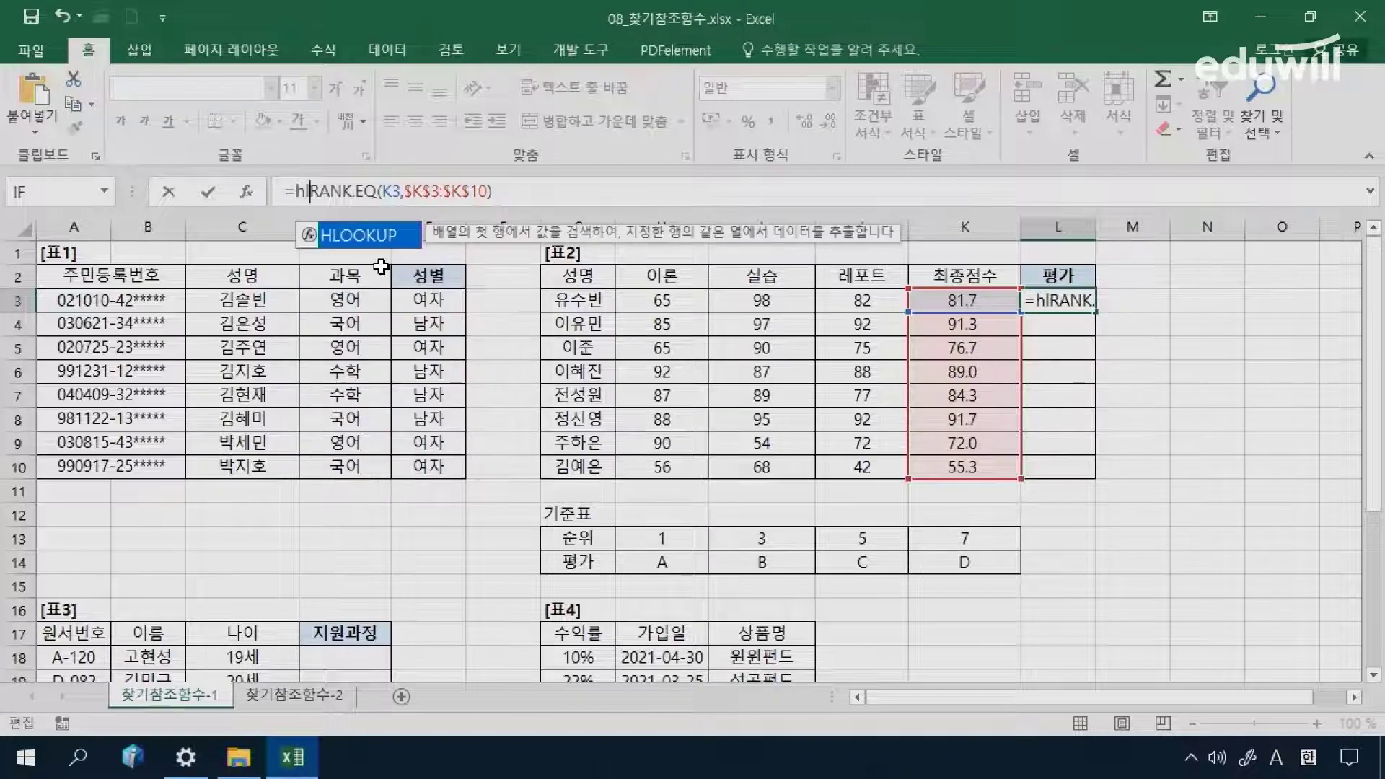
{"action": "key", "text": "Tab"}
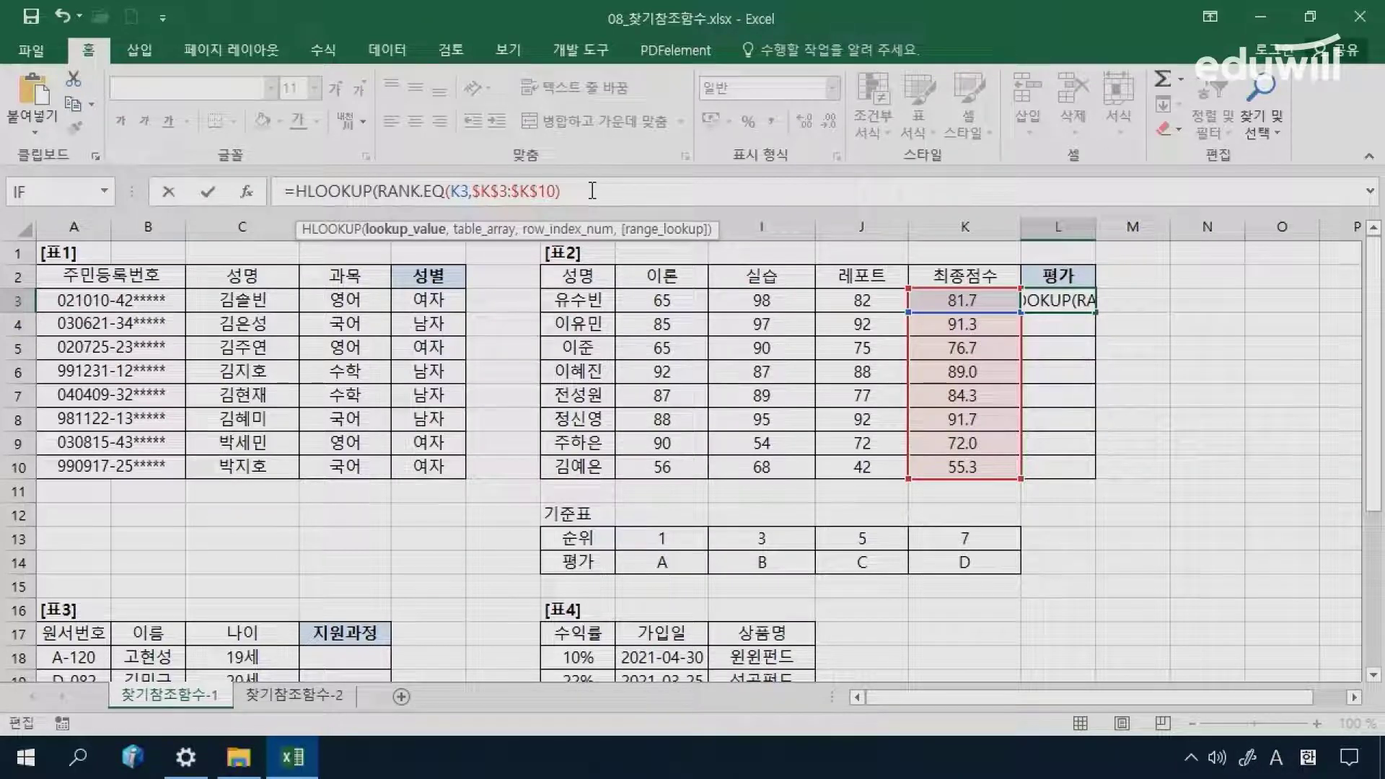
{"action": "left_click", "coordinate": [308, 191]}
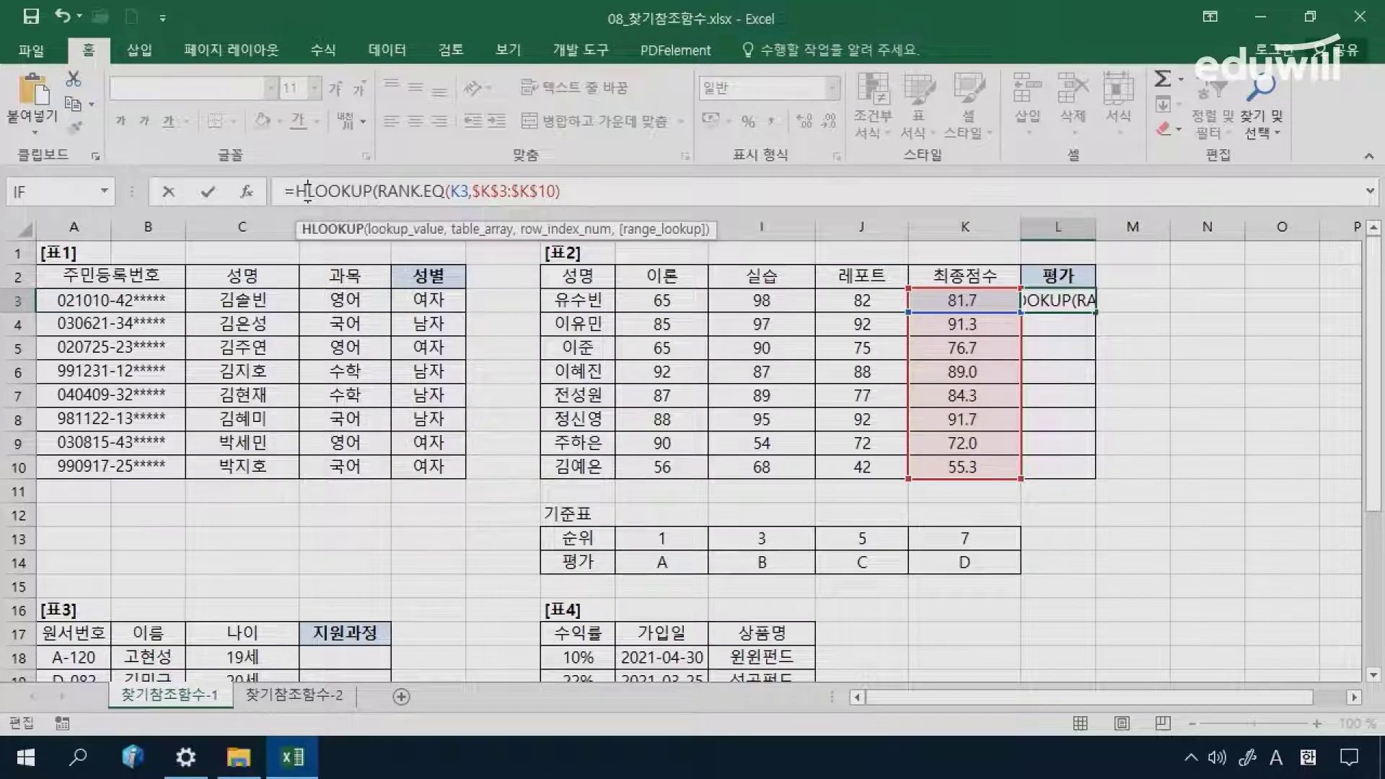
{"action": "left_click", "coordinate": [252, 198]}
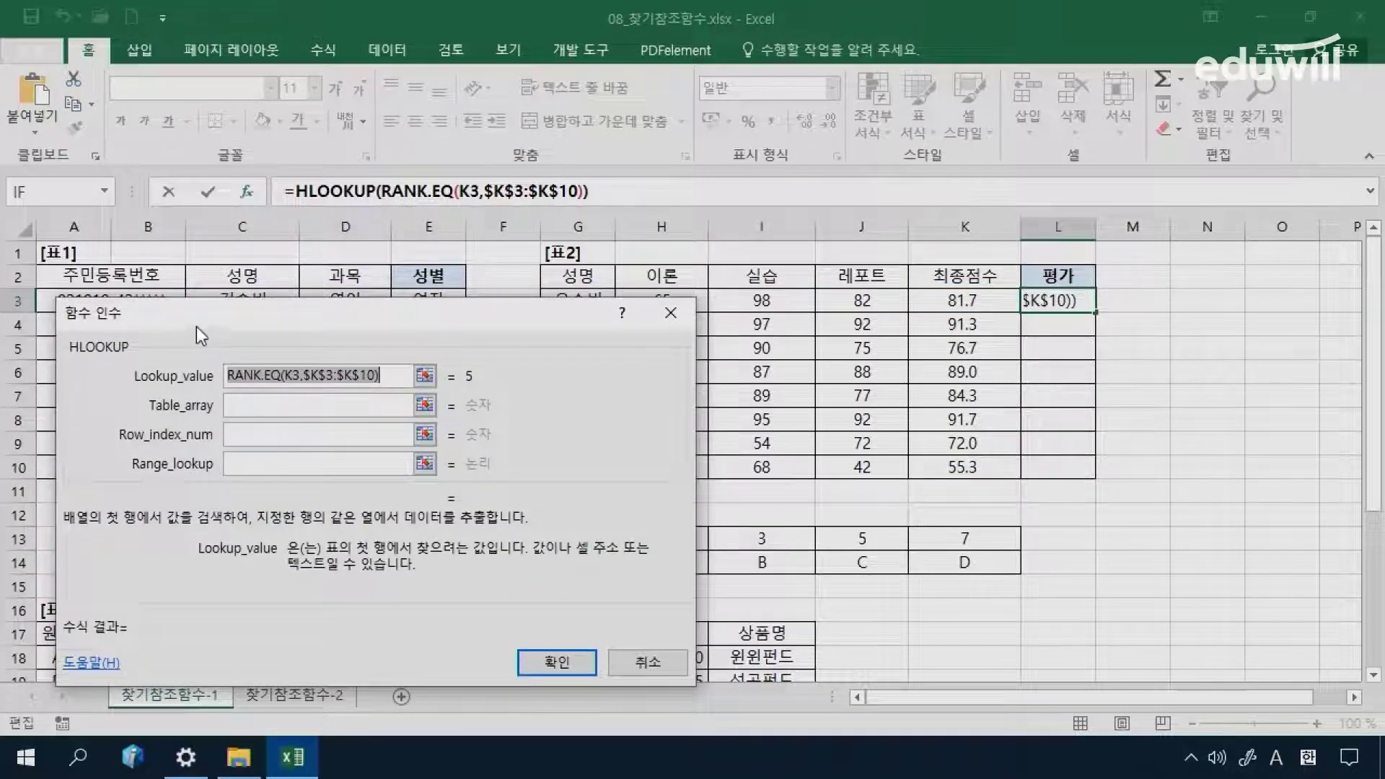
{"action": "left_click_drag", "start_coordinate": [395, 375], "coordinate": [202, 378]}
{"action": "left_click_drag", "start_coordinate": [413, 329], "coordinate": [344, 292]}
{"action": "left_click", "coordinate": [218, 367]}
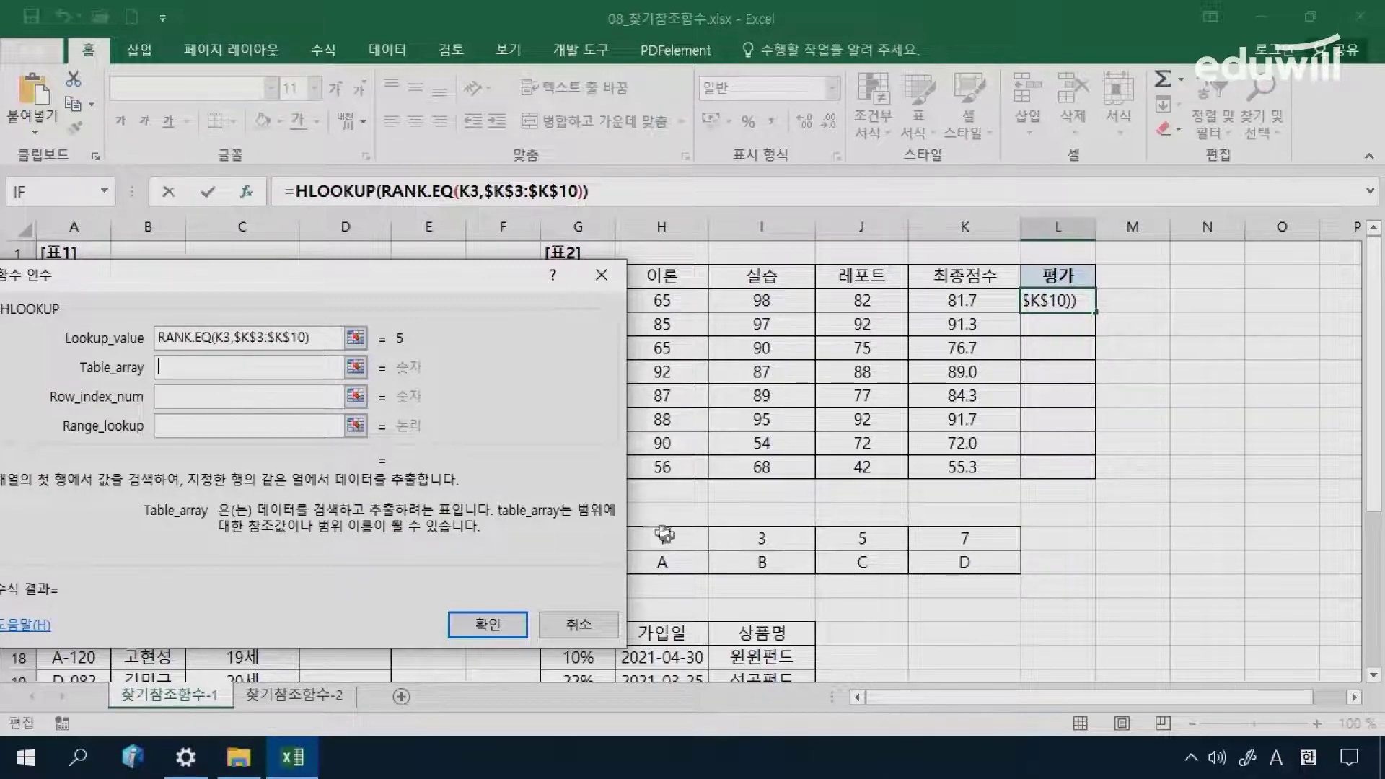
Step: Set Table_array to the 기준표 values as the absolute range $H$13:$K$14, excluding the row labels in column G
{"action": "left_click_drag", "start_coordinate": [505, 327], "coordinate": [470, 331]}
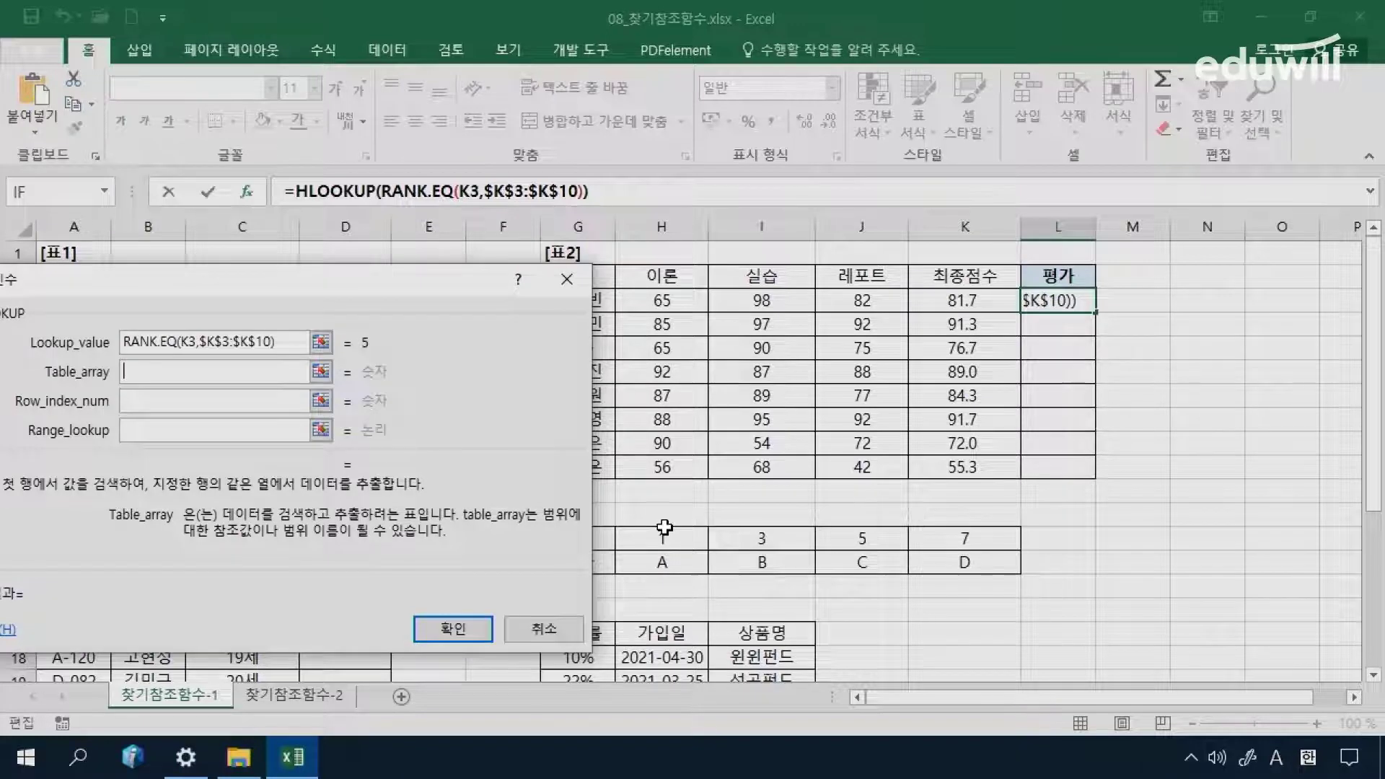
{"action": "mouse_move", "coordinate": [673, 541]}
{"action": "left_mouse_down"}
{"action": "mouse_move", "coordinate": [681, 557]}
{"action": "mouse_move", "coordinate": [938, 562]}
{"action": "left_mouse_up"}
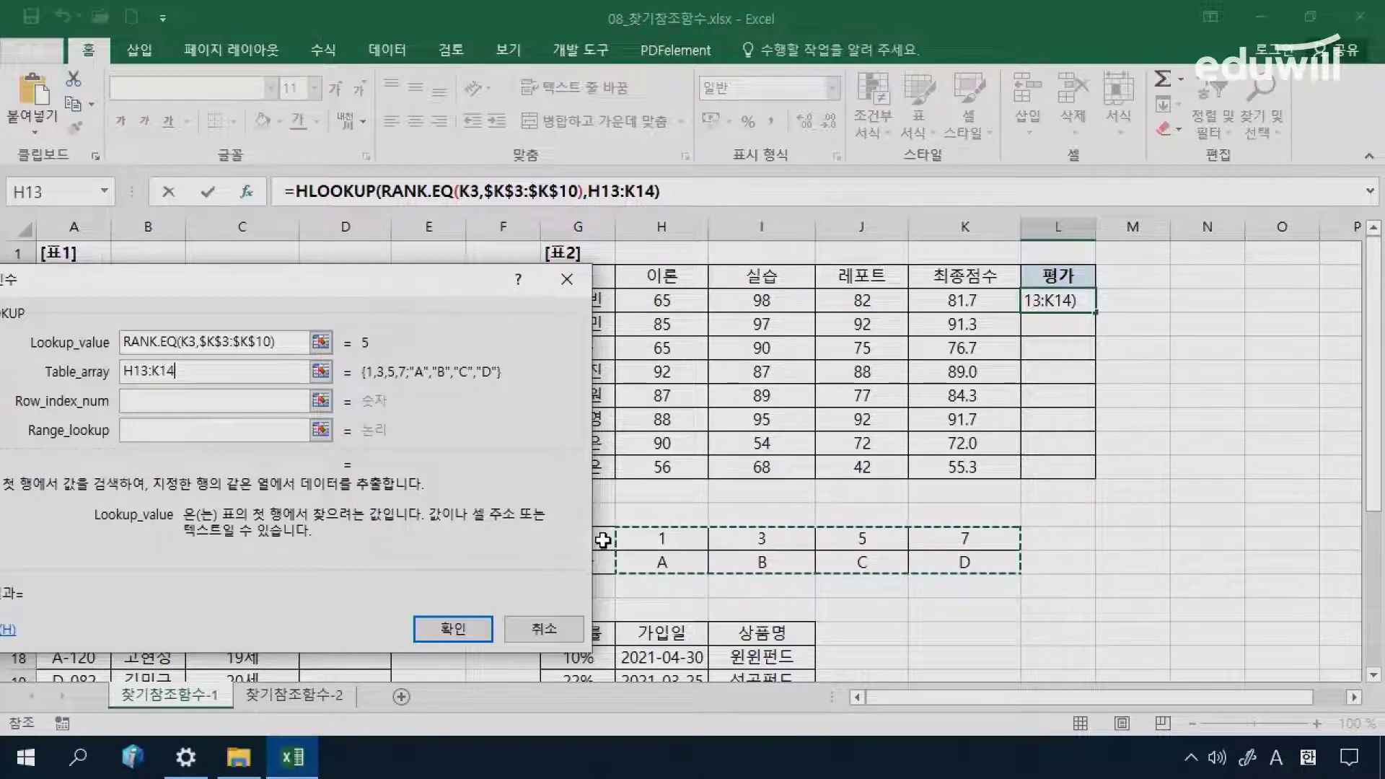
{"action": "left_click_drag", "start_coordinate": [603, 539], "coordinate": [940, 556]}
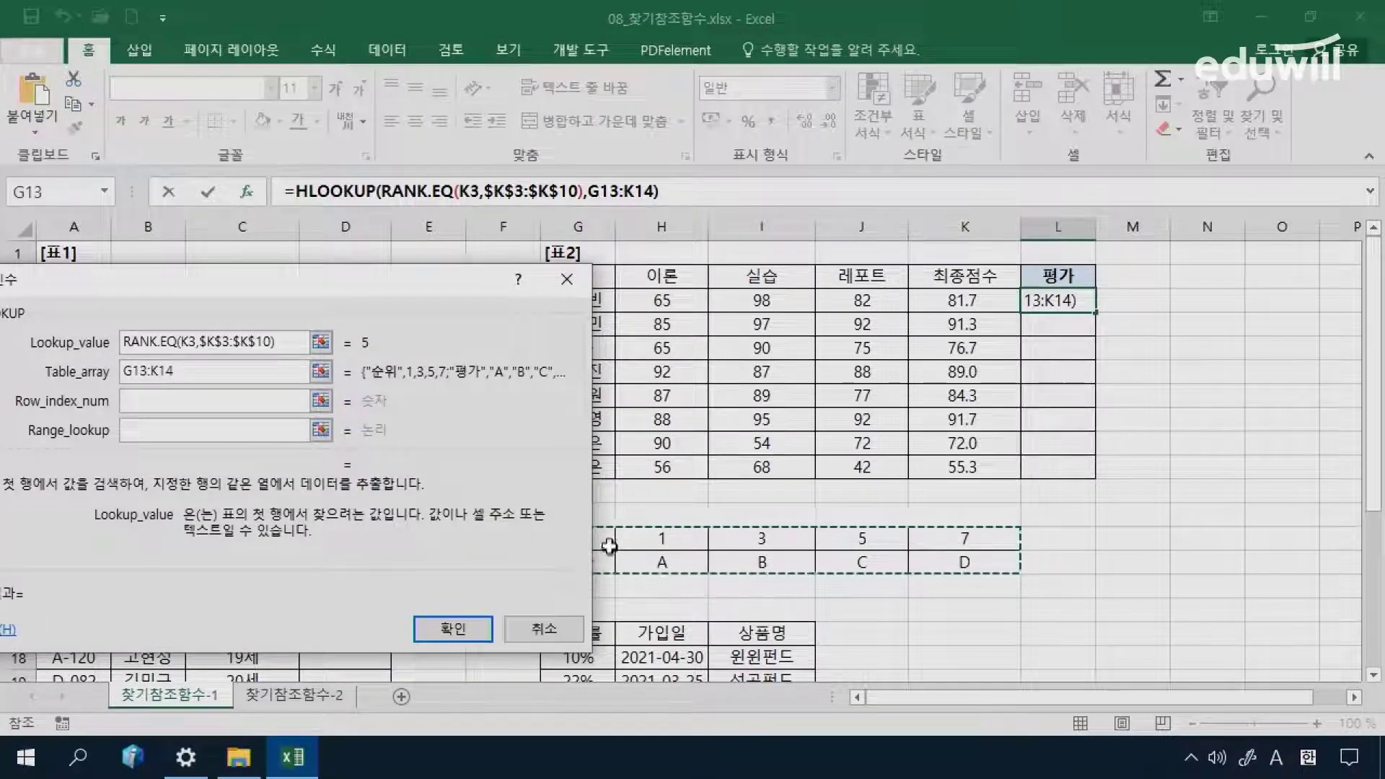
{"action": "left_click_drag", "start_coordinate": [671, 538], "coordinate": [931, 561]}
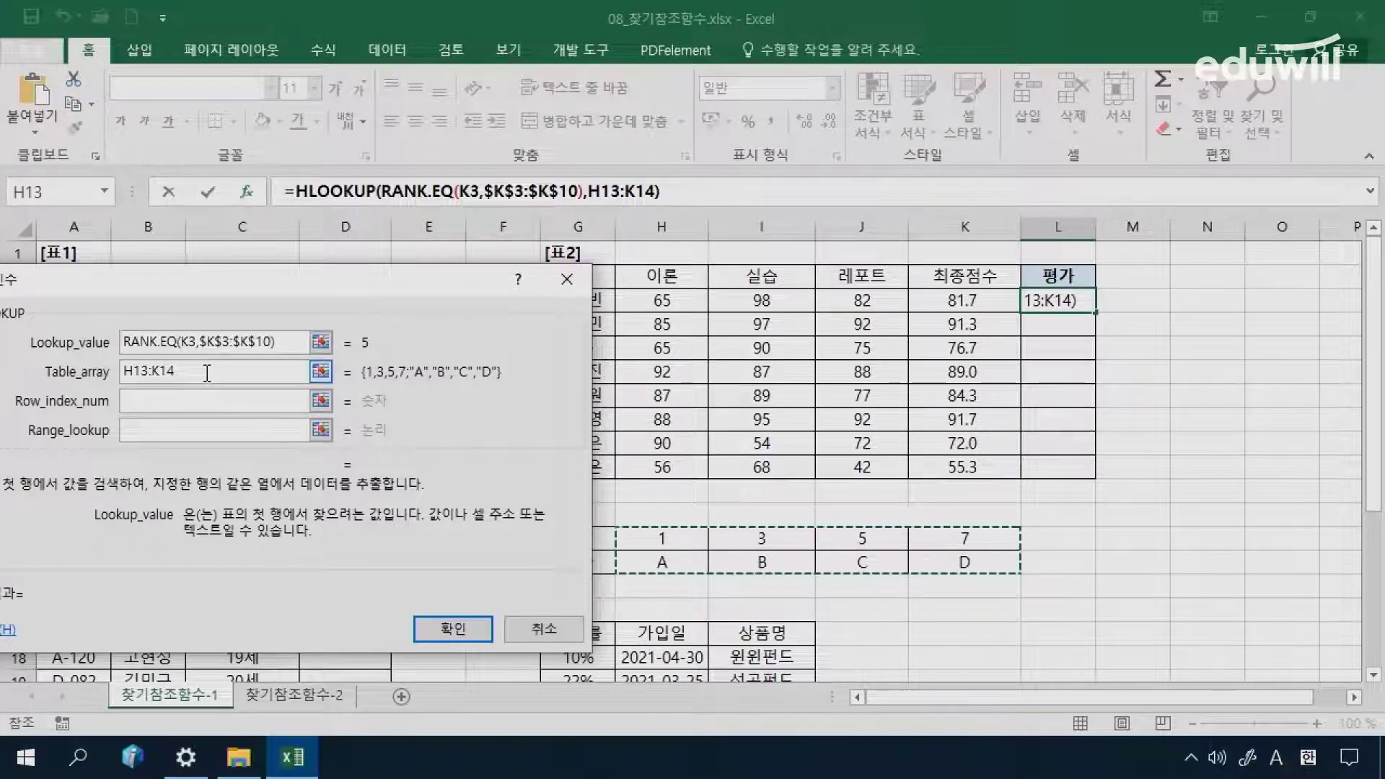
{"action": "key", "text": "F4"}
{"action": "left_click_drag", "start_coordinate": [217, 373], "coordinate": [122, 372]}
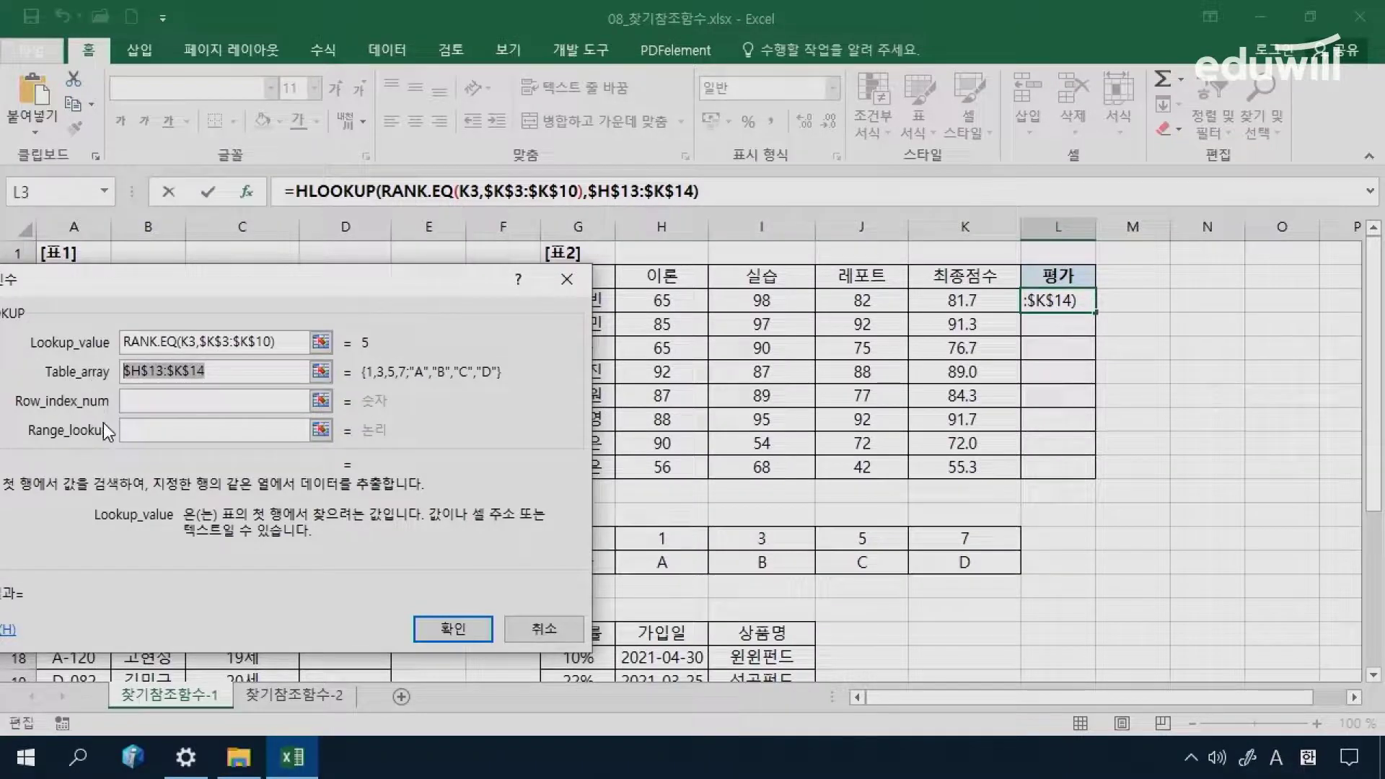
{"action": "left_click", "coordinate": [208, 373]}
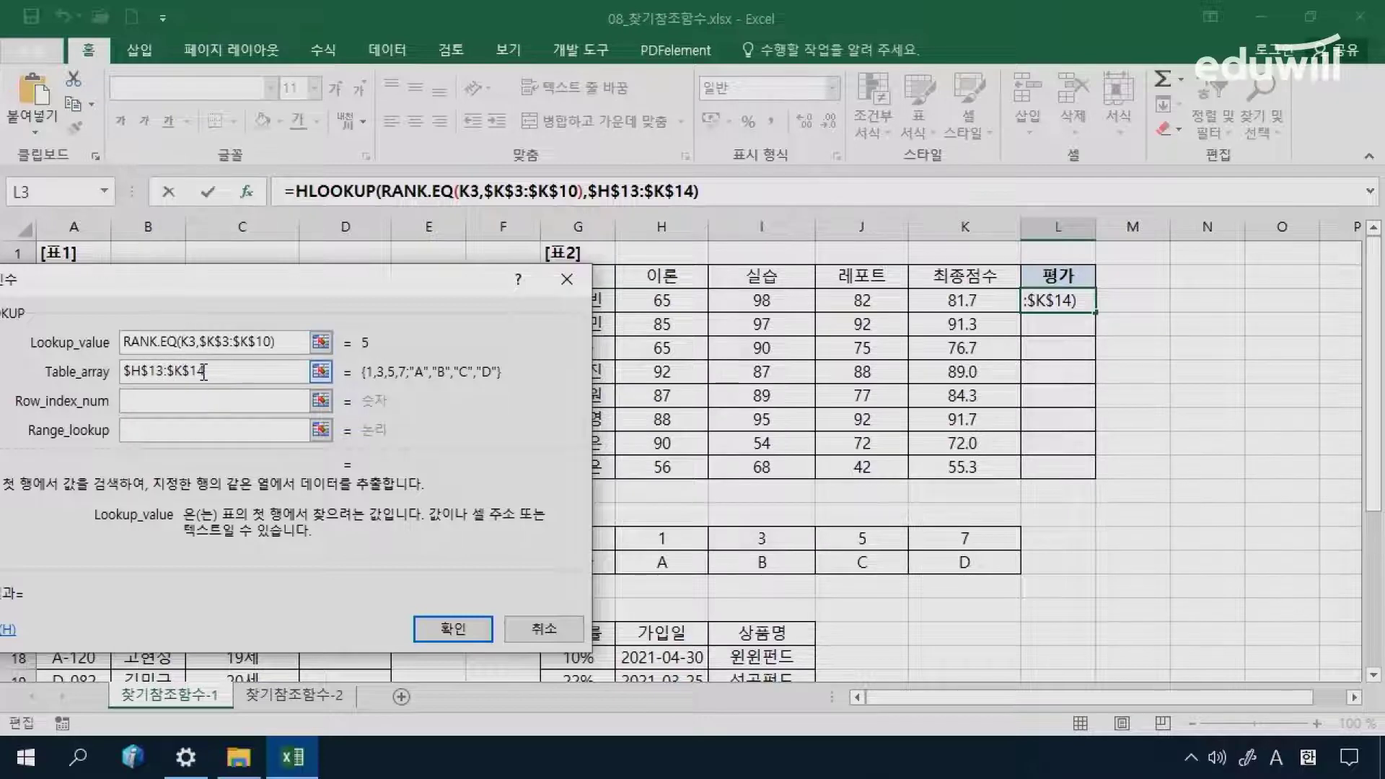
Step: Set Row_index_num to 2 so that HLOOKUP returns the 평가 row of the 기준표
{"action": "left_click_drag", "start_coordinate": [220, 299], "coordinate": [175, 292]}
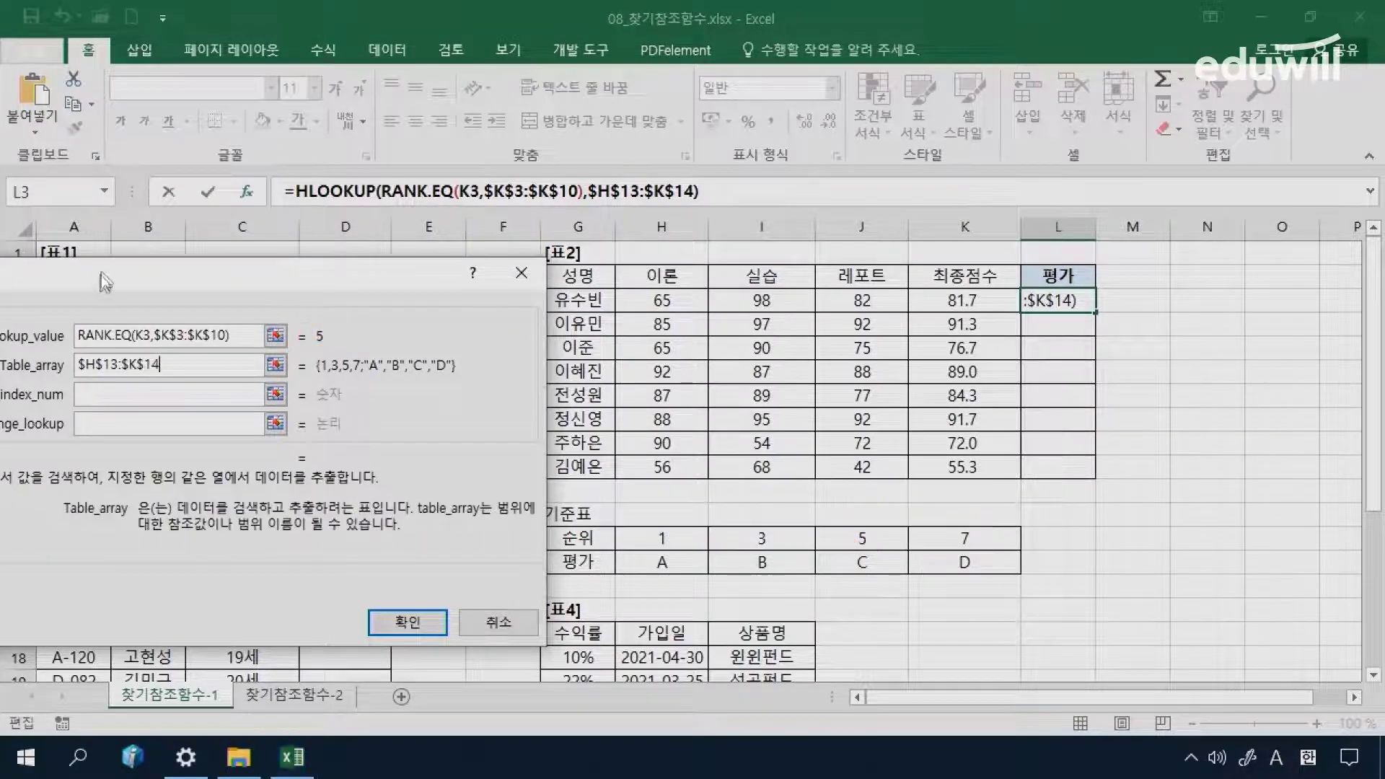
{"action": "left_click_drag", "start_coordinate": [103, 278], "coordinate": [147, 267]}
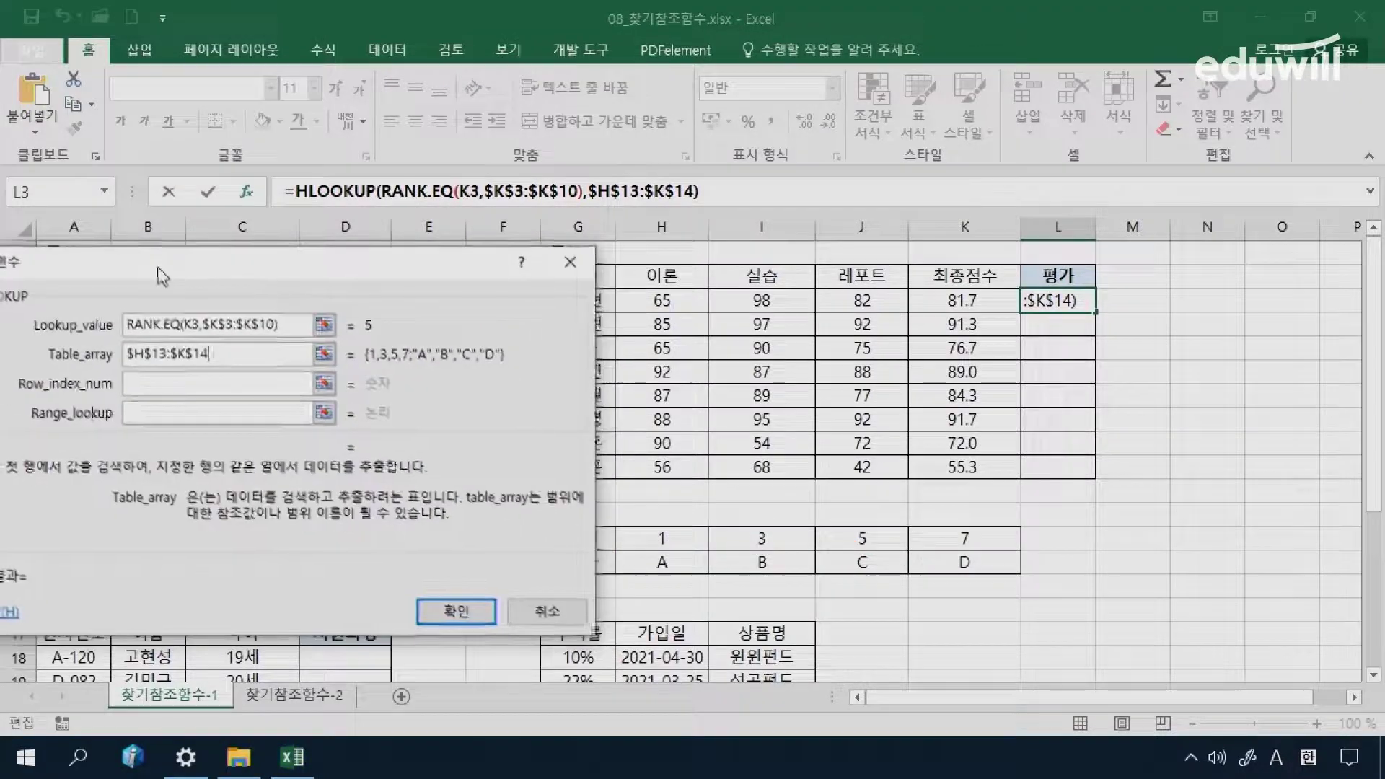
{"action": "left_click", "coordinate": [151, 384]}
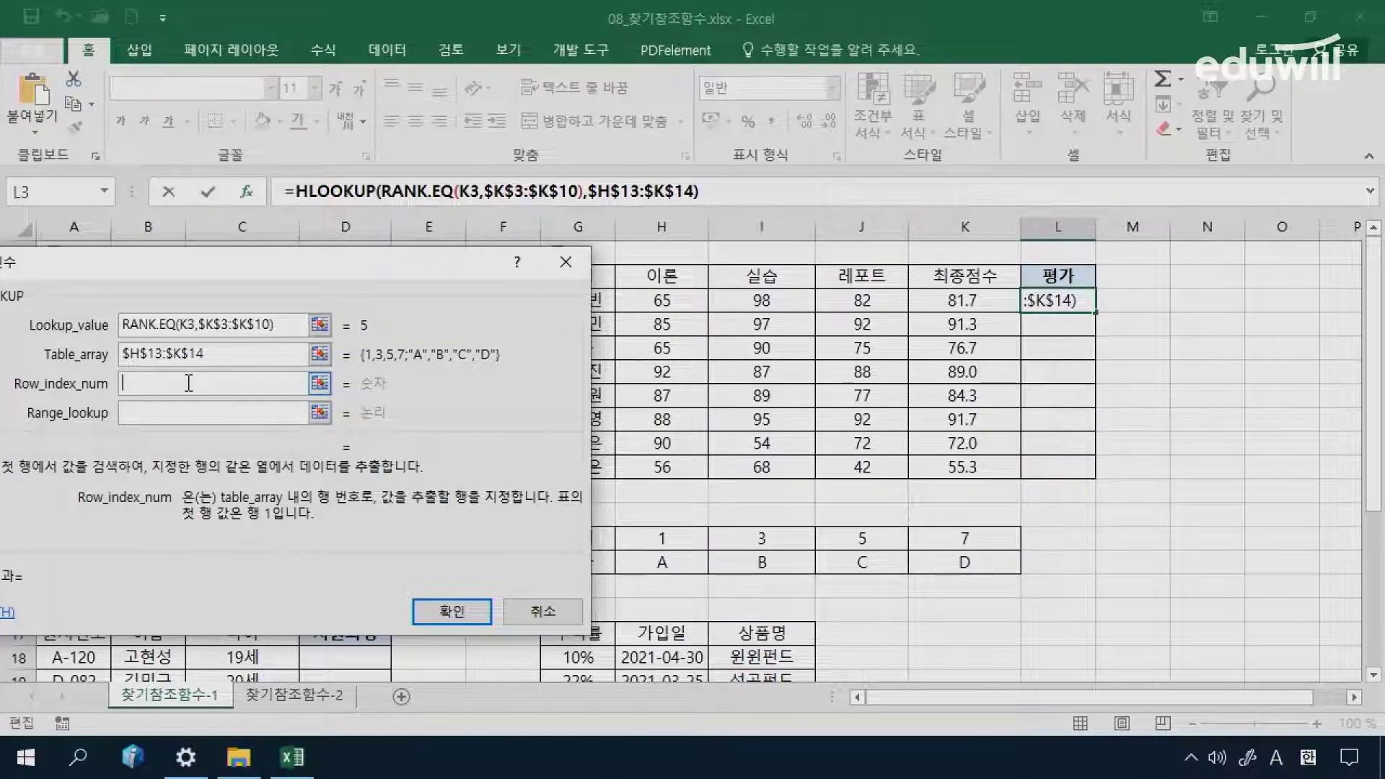
{"action": "type", "text": "2"}
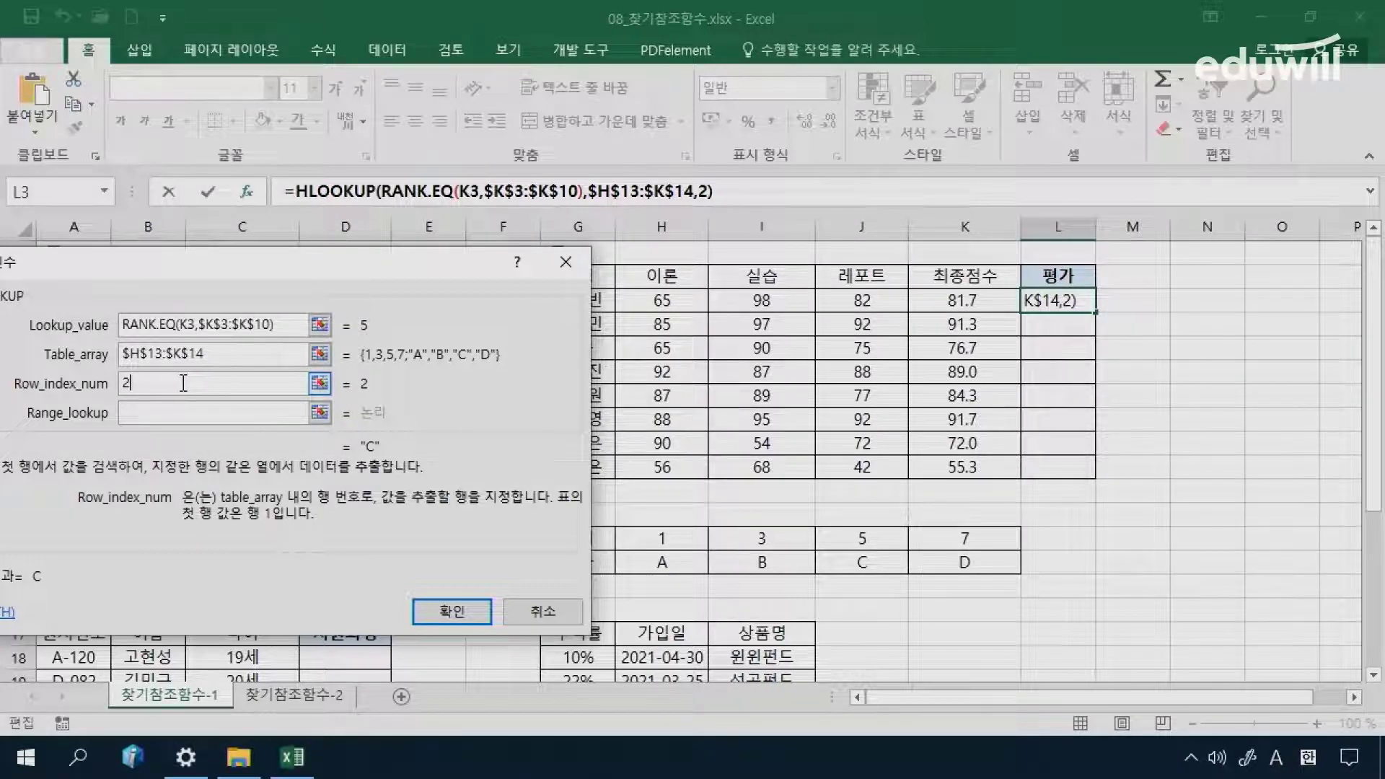
Step: Try TRUE and 1 as the Range_lookup value for an approximate match, clearing each entry again
{"action": "left_click", "coordinate": [144, 417]}
{"action": "left_click", "coordinate": [144, 417]}
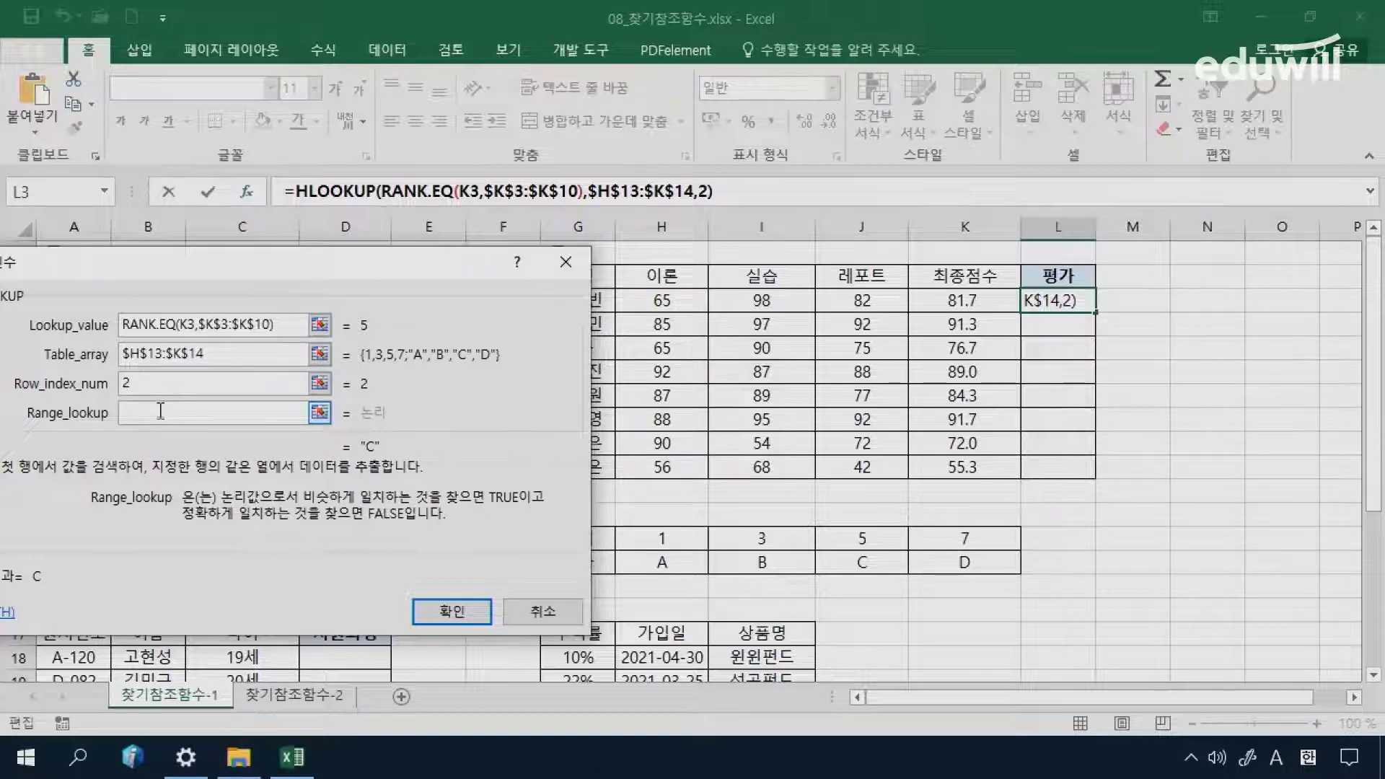
{"action": "type", "text": "T"}
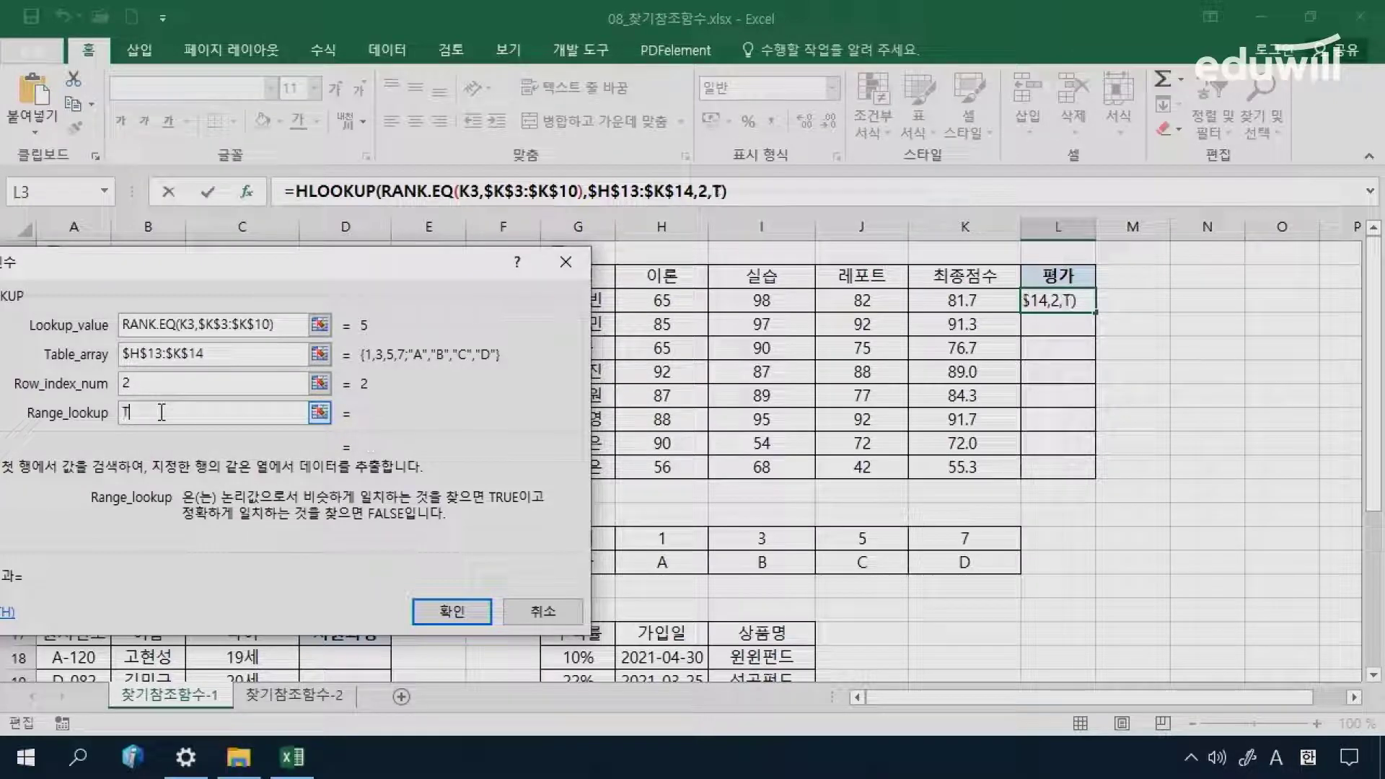
{"action": "type", "text": "RUE"}
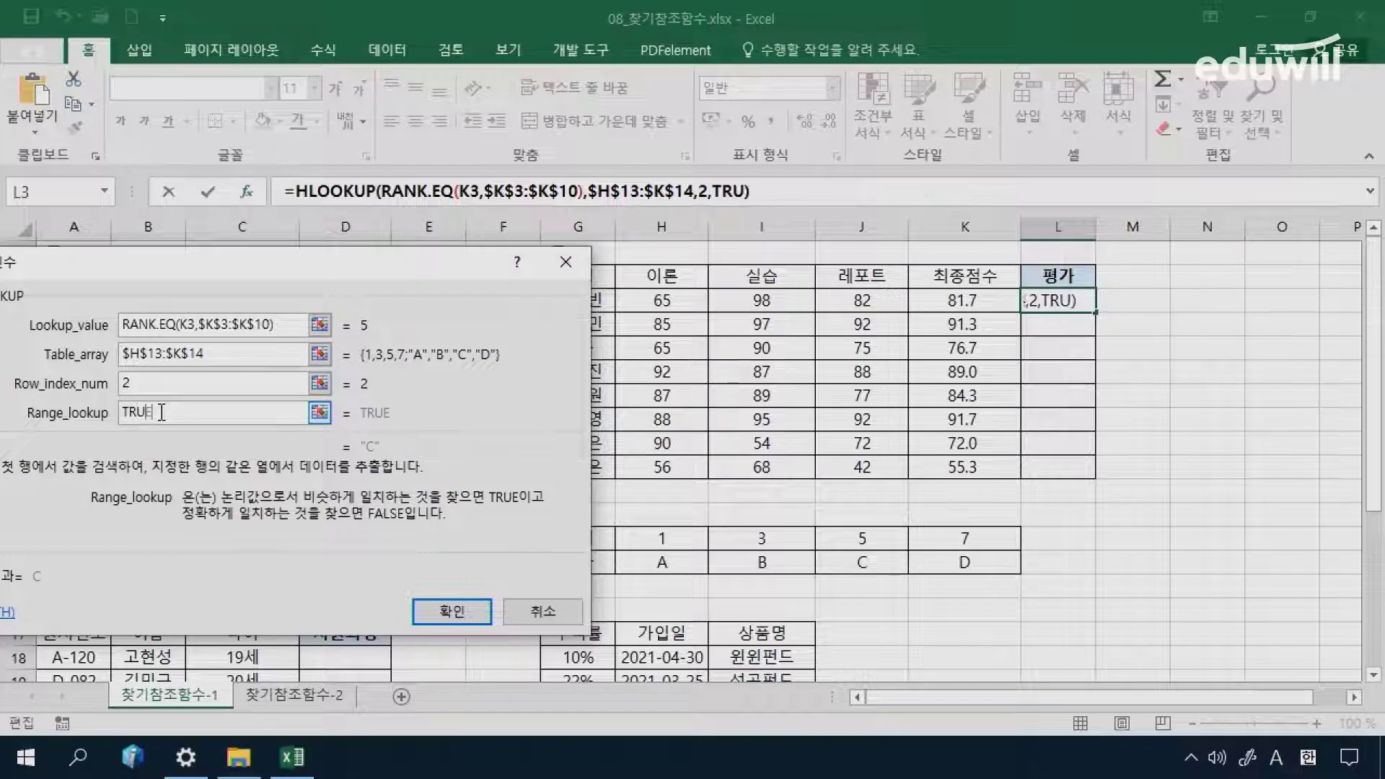
{"action": "key", "text": "BackSpace"}
{"action": "key", "text": "BackSpace"}
{"action": "key", "text": "BackSpace"}
{"action": "key", "text": "BackSpace"}
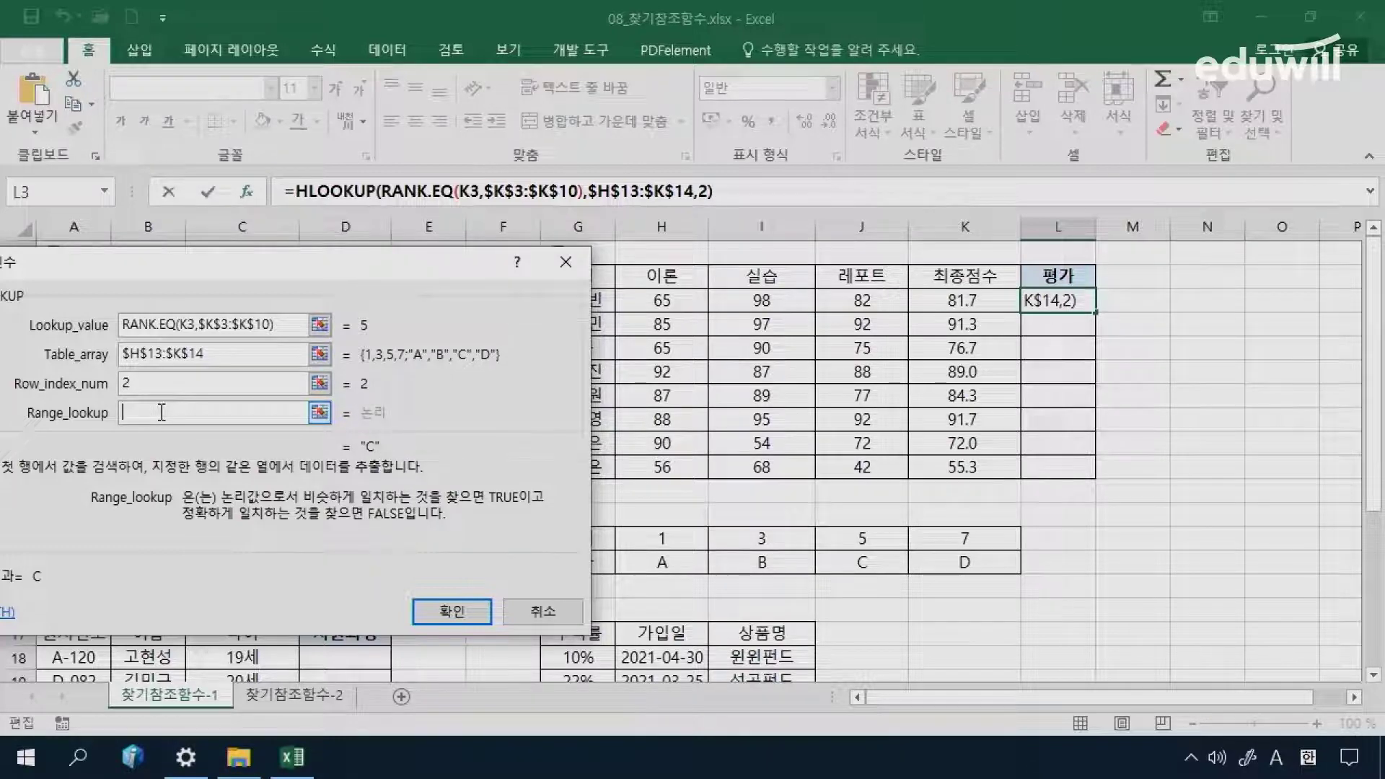
{"action": "type", "text": "1"}
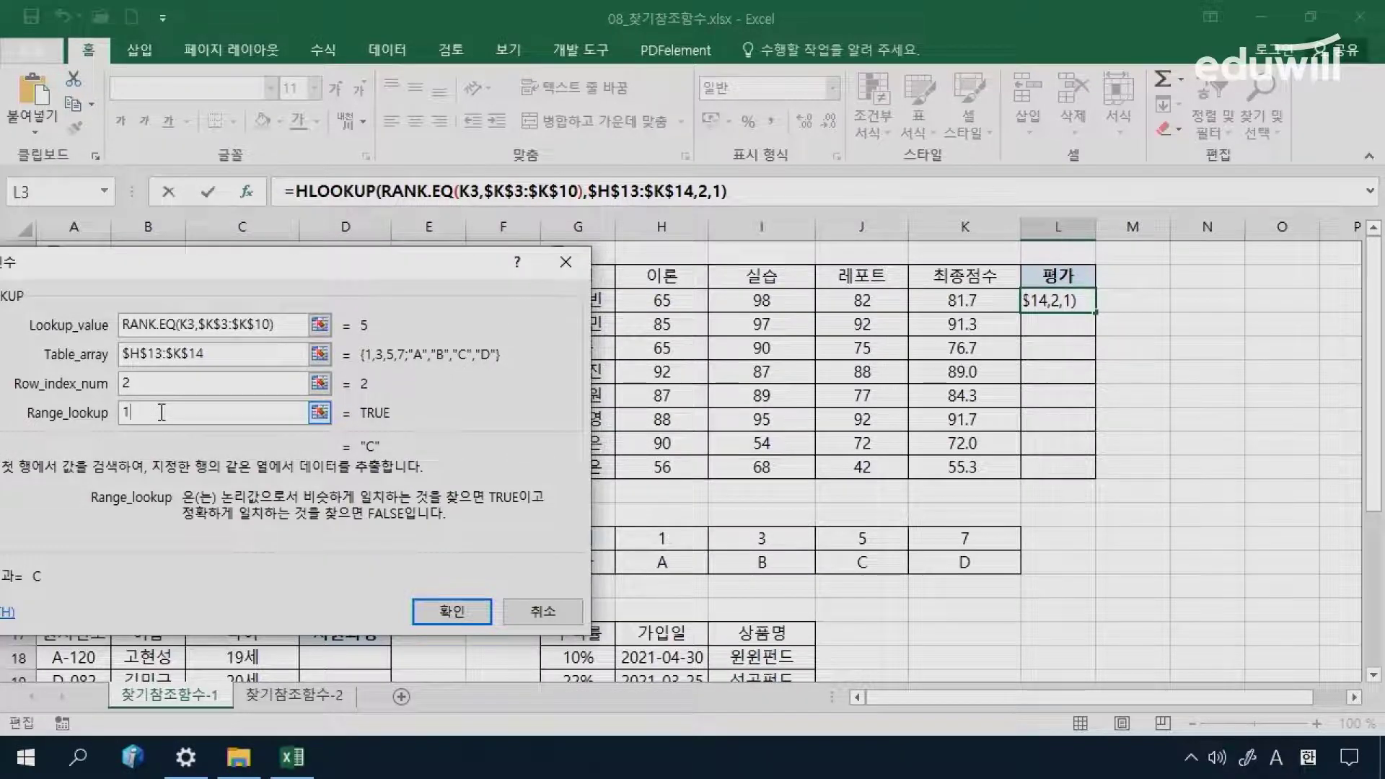
{"action": "key", "text": "BackSpace"}
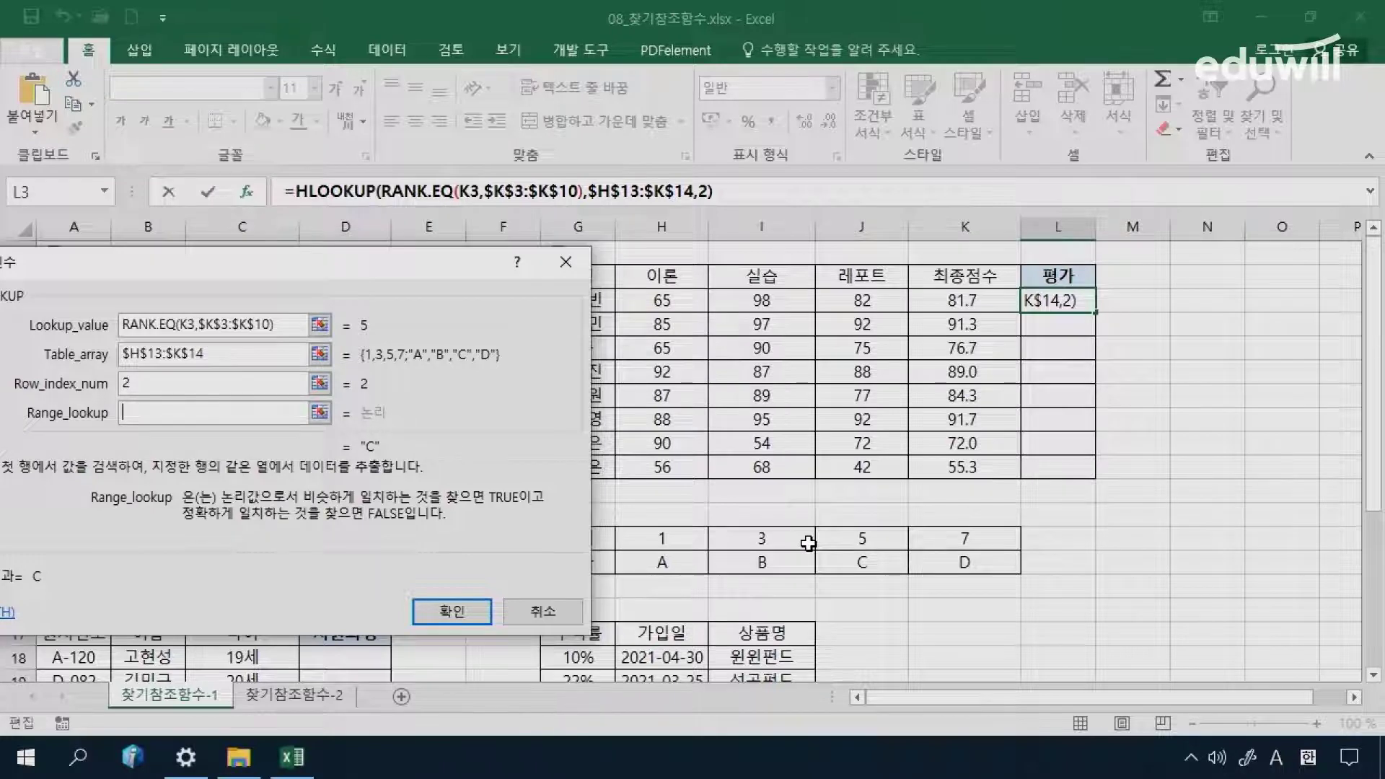
Step: Enter the HLOOKUP formula with Range_lookup left empty and fill it from L3 down through L10 in the 평가 column
{"action": "left_click", "coordinate": [464, 611]}
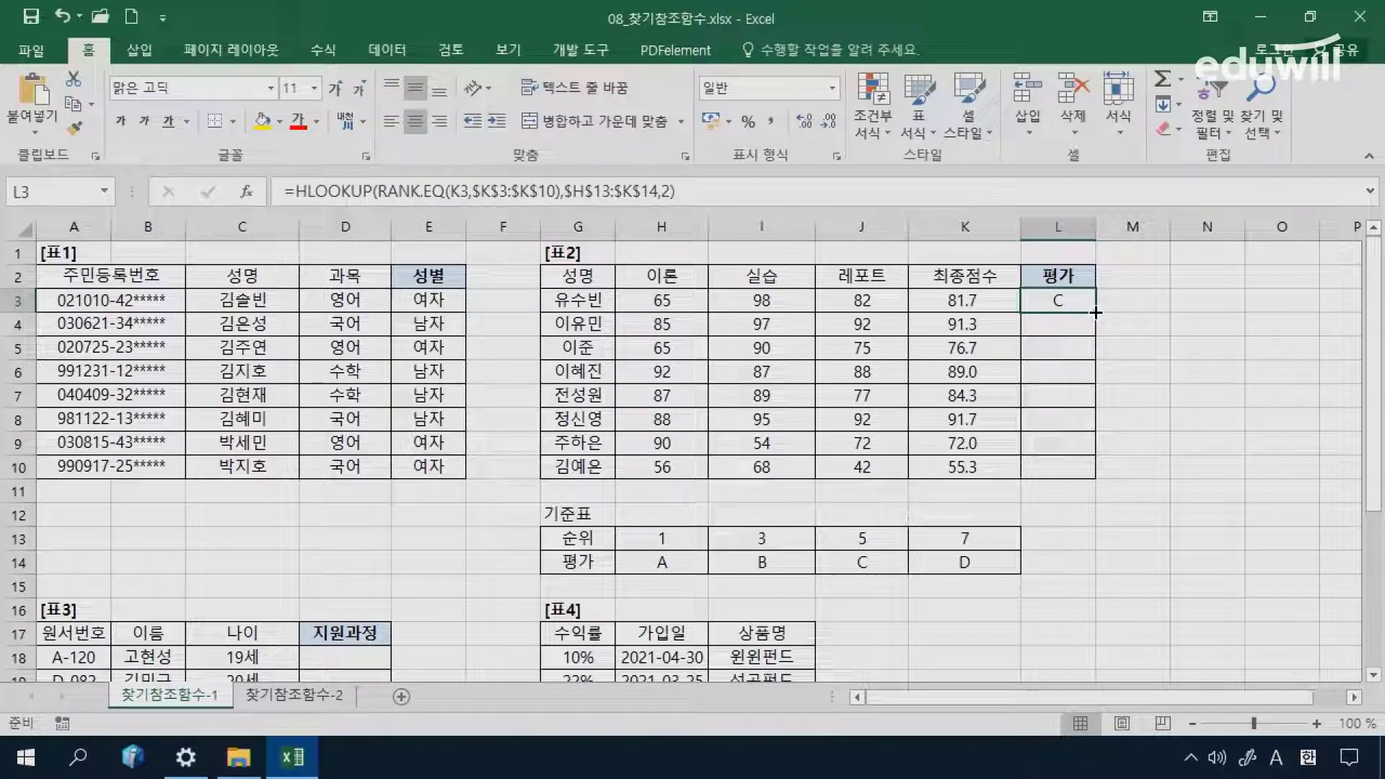
{"action": "left_click_drag", "start_coordinate": [1095, 313], "coordinate": [1114, 476]}
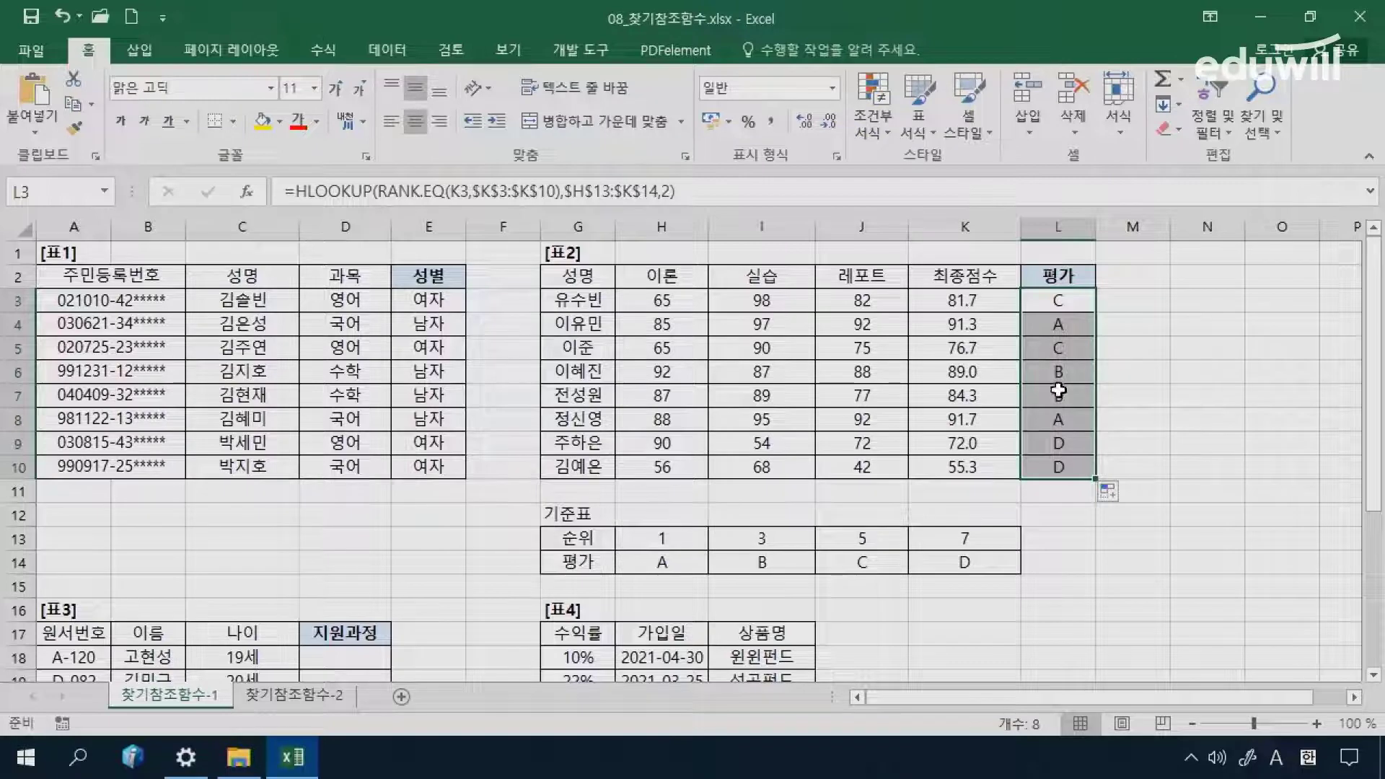
{"action": "left_click", "coordinate": [1060, 325]}
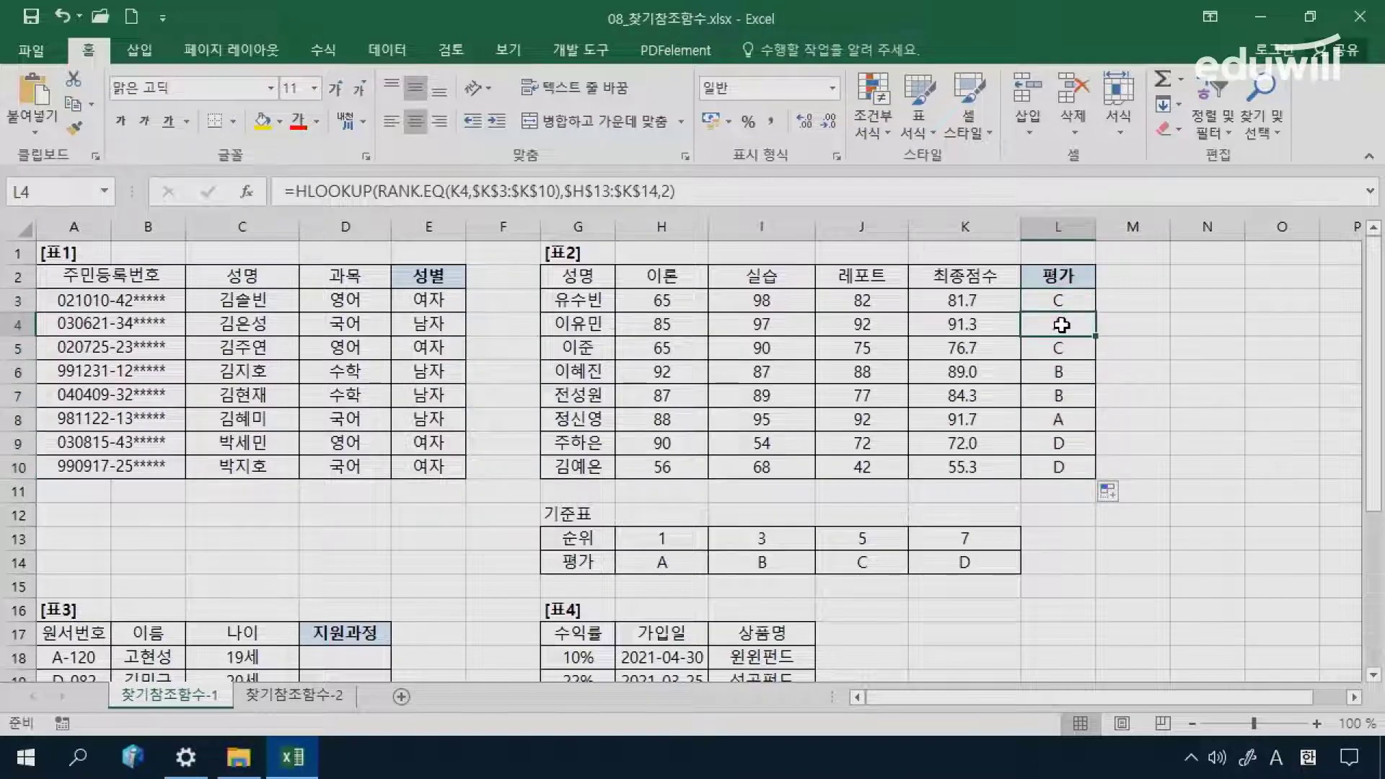
Step: Review the RANK.EQ lookup value, the table range and the row index in the HLOOKUP formula of L3
{"action": "left_click", "coordinate": [1043, 300]}
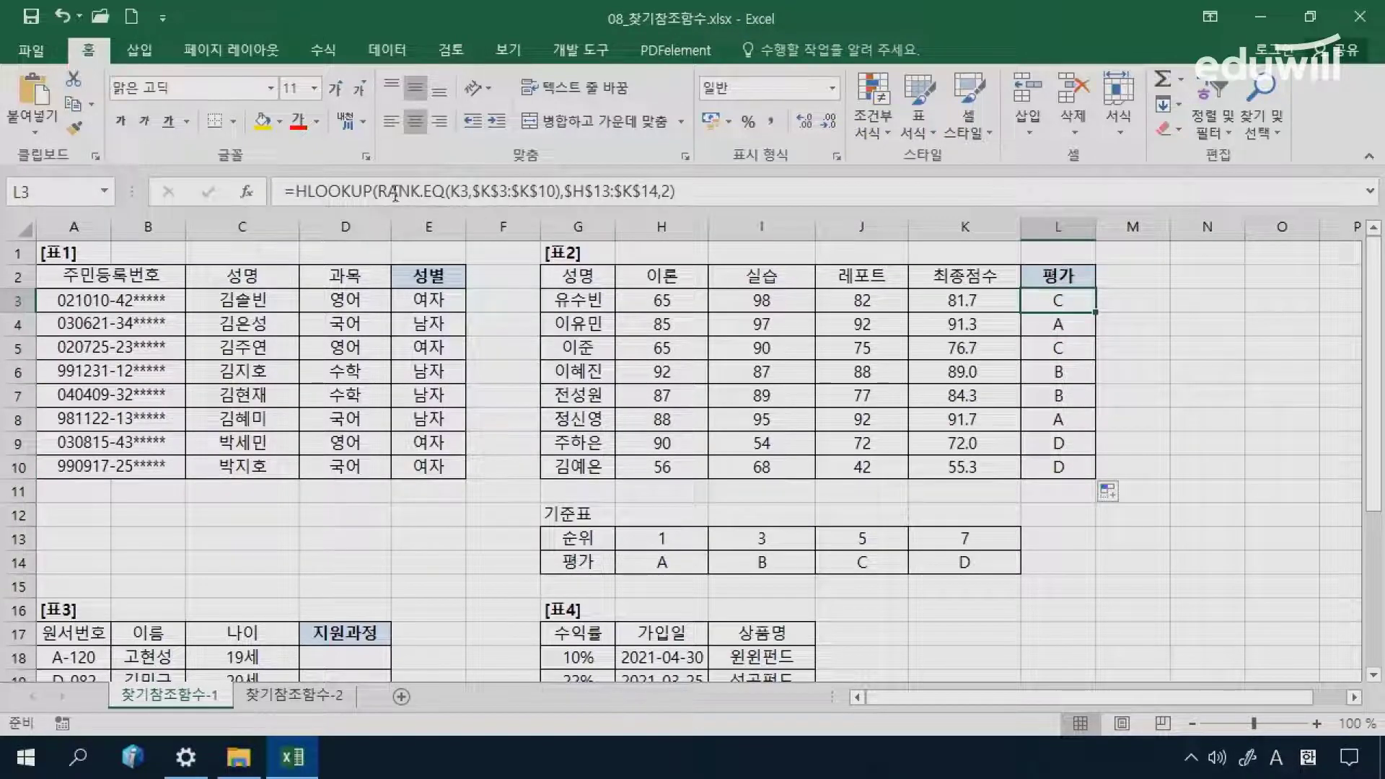
{"action": "left_click_drag", "start_coordinate": [380, 191], "coordinate": [658, 195]}
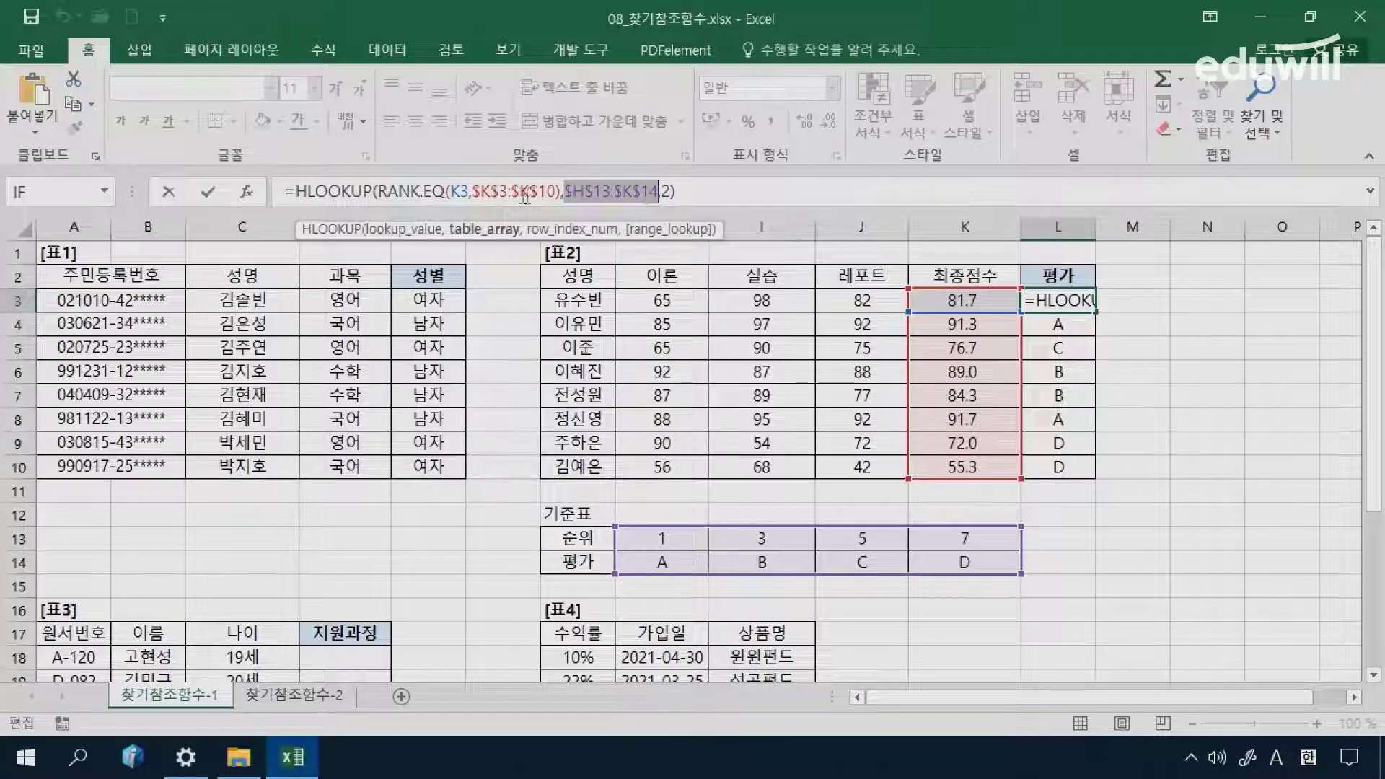
{"action": "left_click_drag", "start_coordinate": [378, 194], "coordinate": [563, 193]}
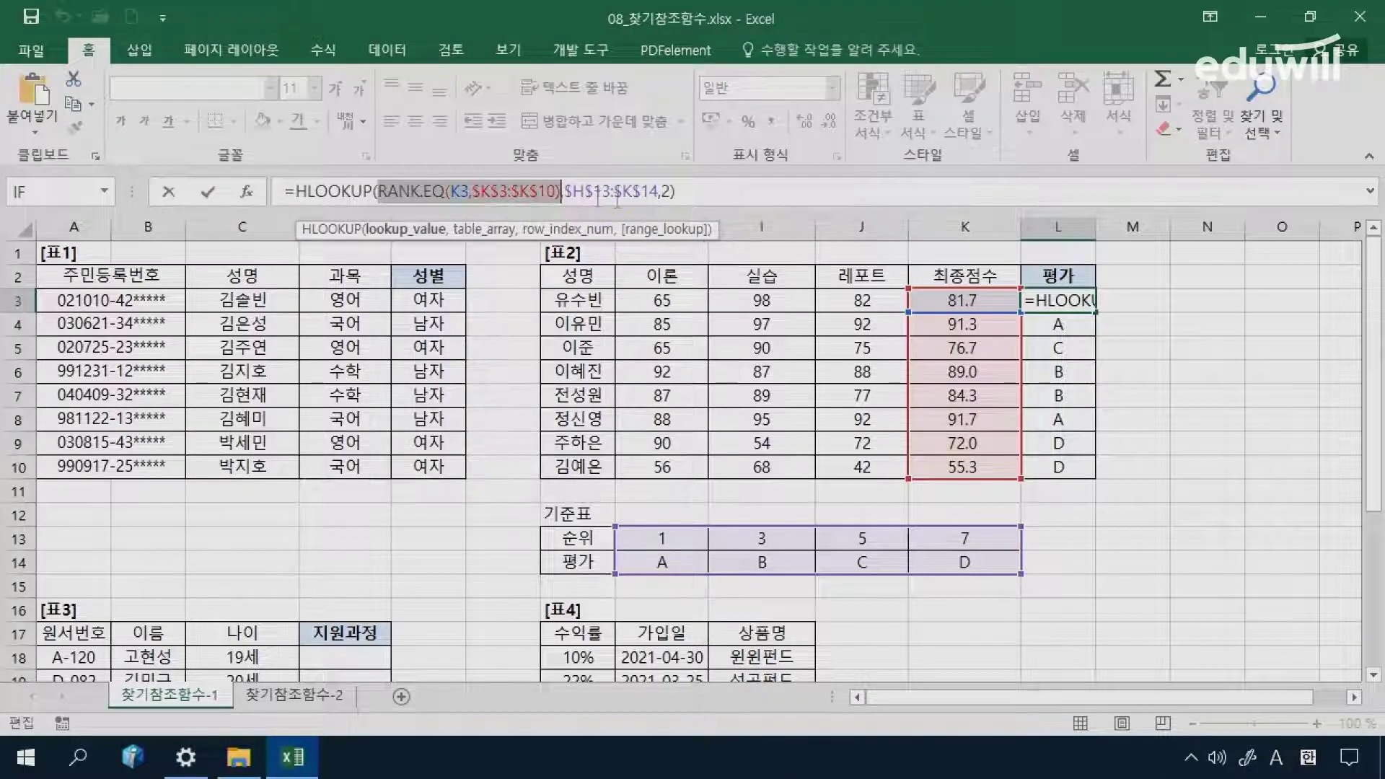
{"action": "double_click", "coordinate": [667, 194]}
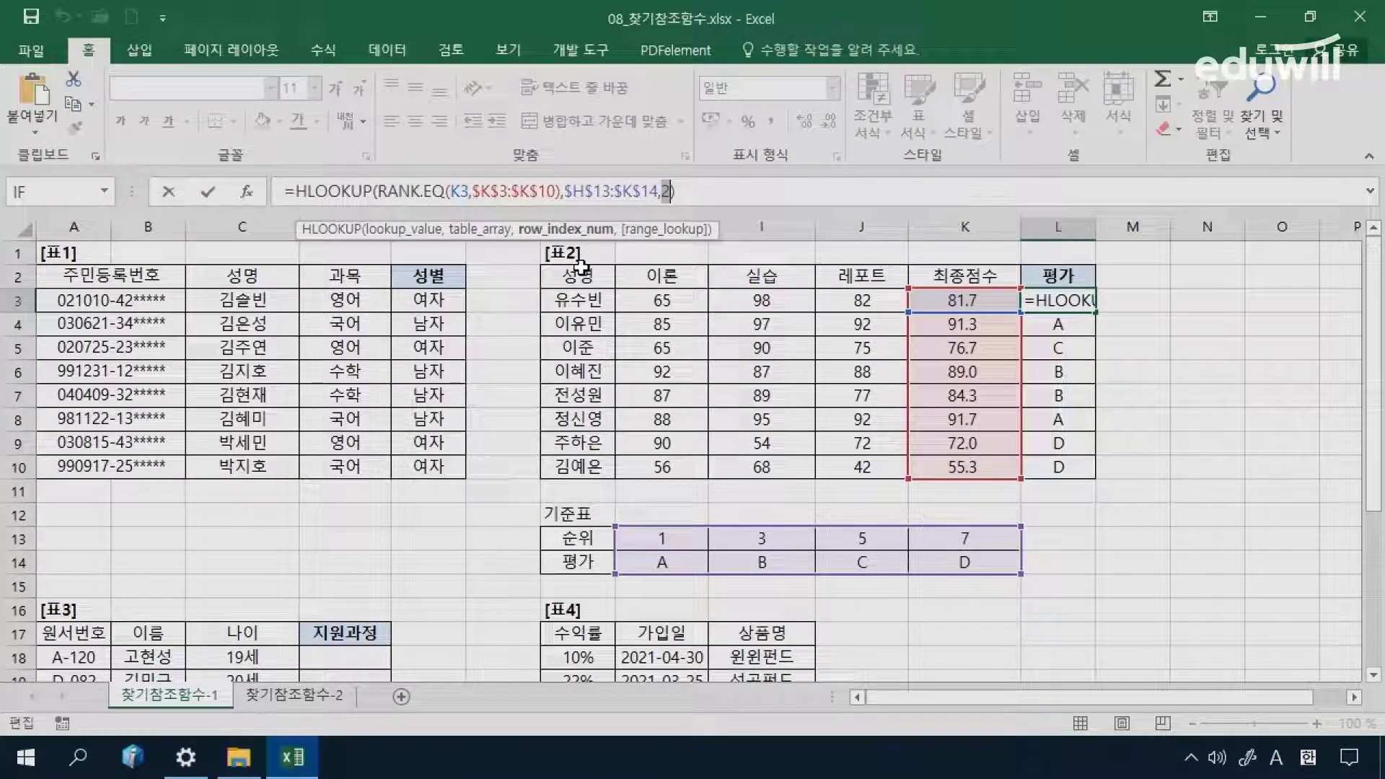
{"action": "key", "text": "Return"}
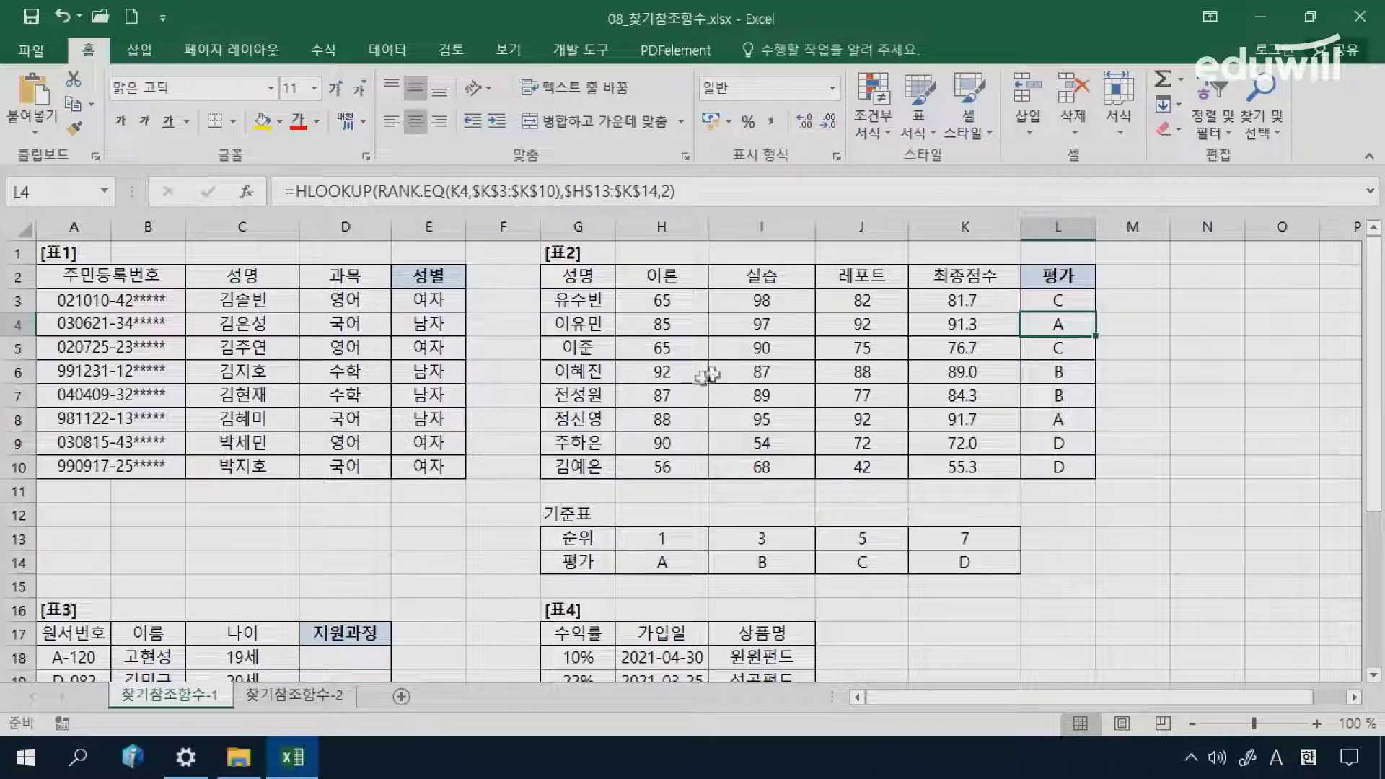
Step: Examine the 원서번호 codes of 표3 against the 학과코드 and 지원과정 rows in B27:D28
{"action": "scroll", "coordinate": [538, 421], "scroll_direction": "down", "scroll_amount": 1}
{"action": "scroll", "coordinate": [538, 421], "scroll_direction": "down", "scroll_amount": 4}
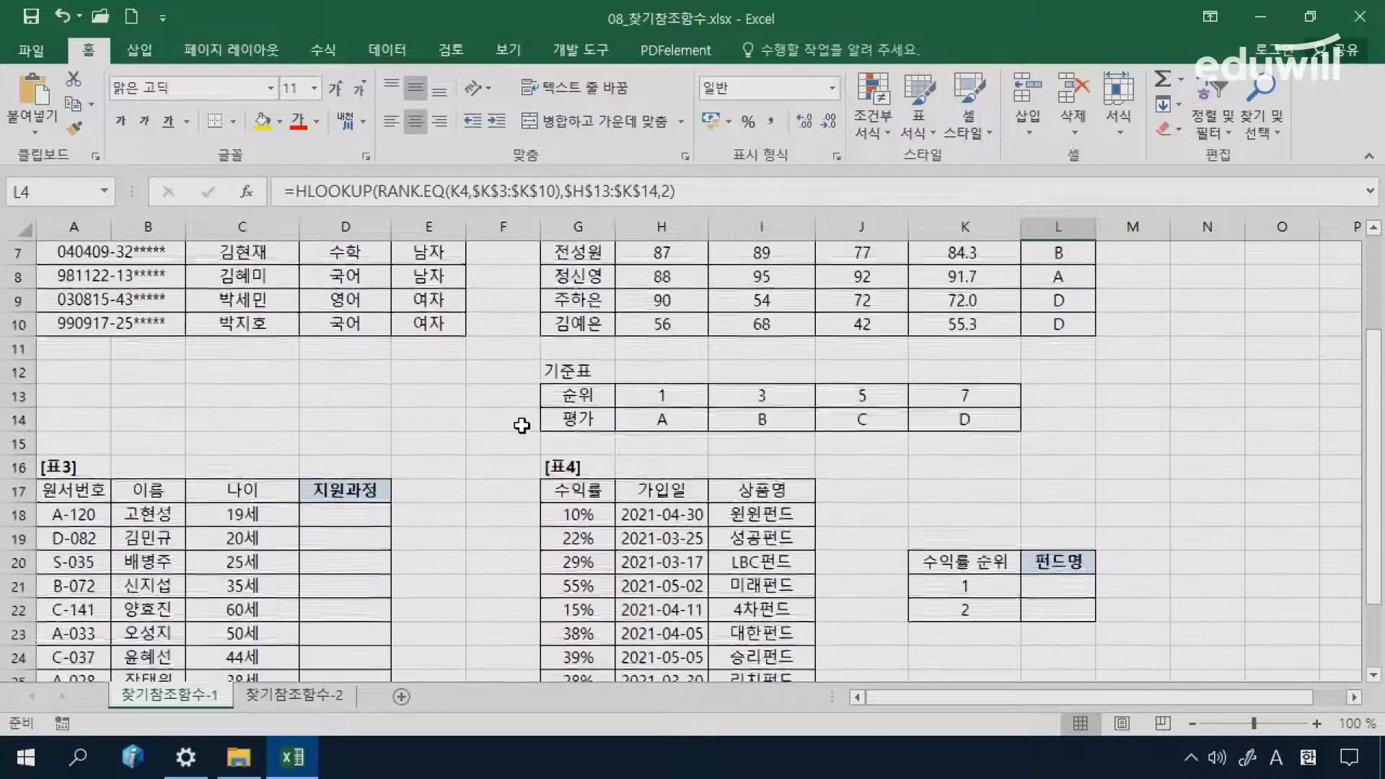
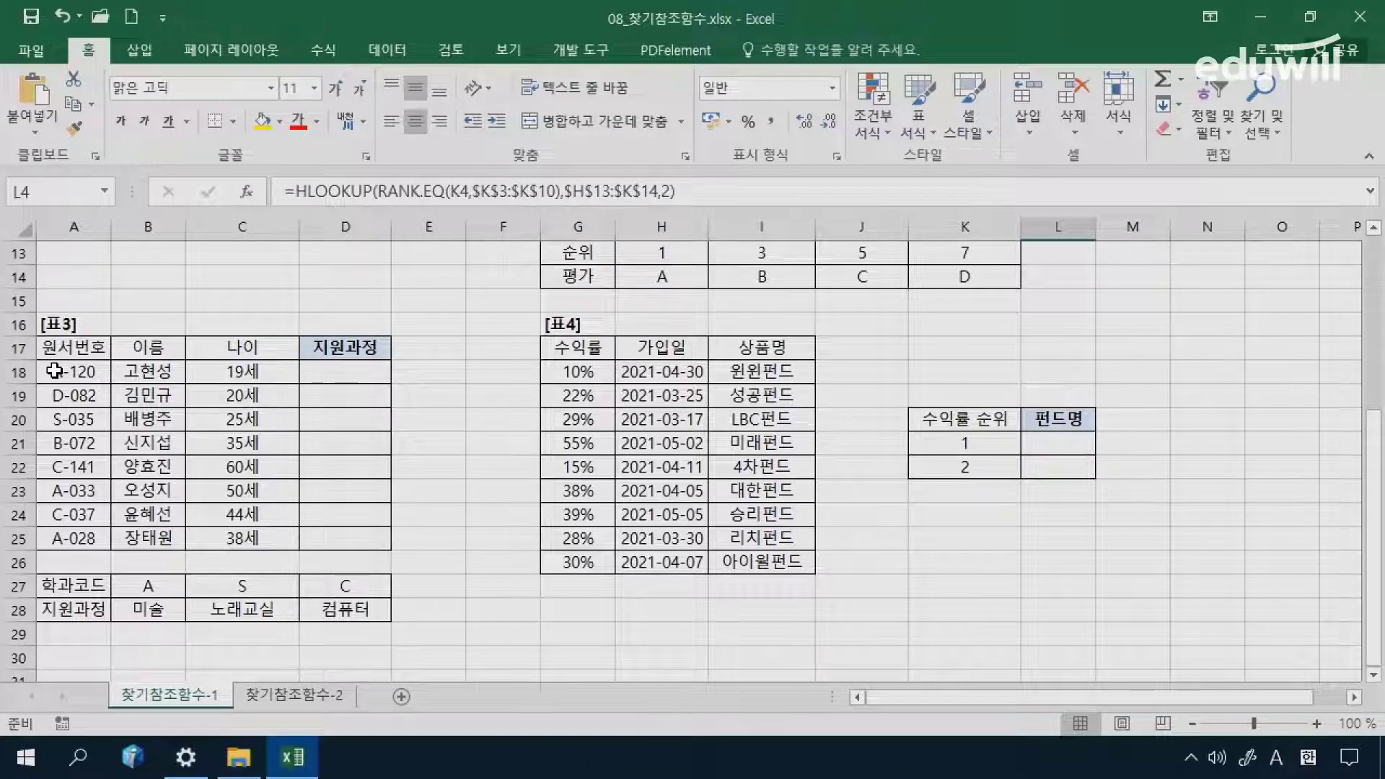
{"action": "left_click_drag", "start_coordinate": [161, 584], "coordinate": [303, 617]}
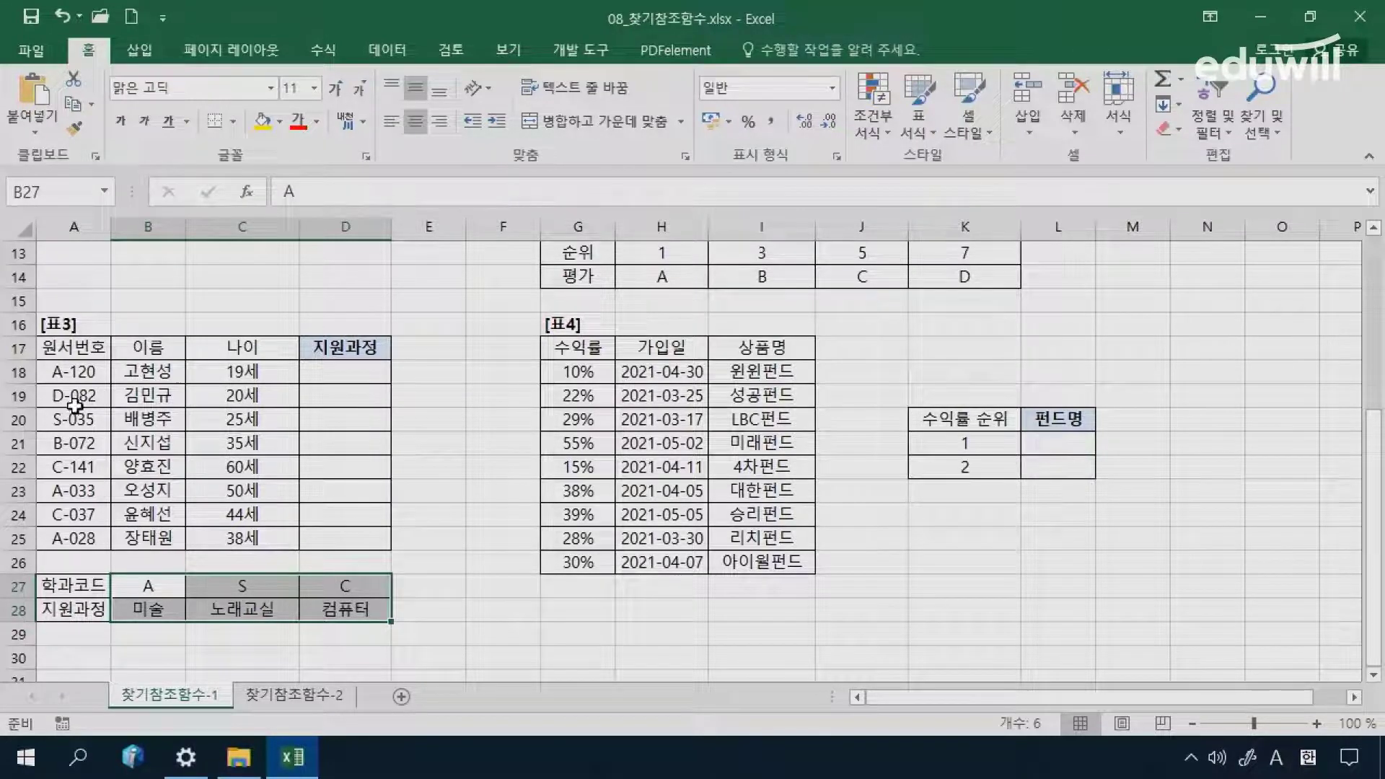
{"action": "left_click", "coordinate": [69, 397]}
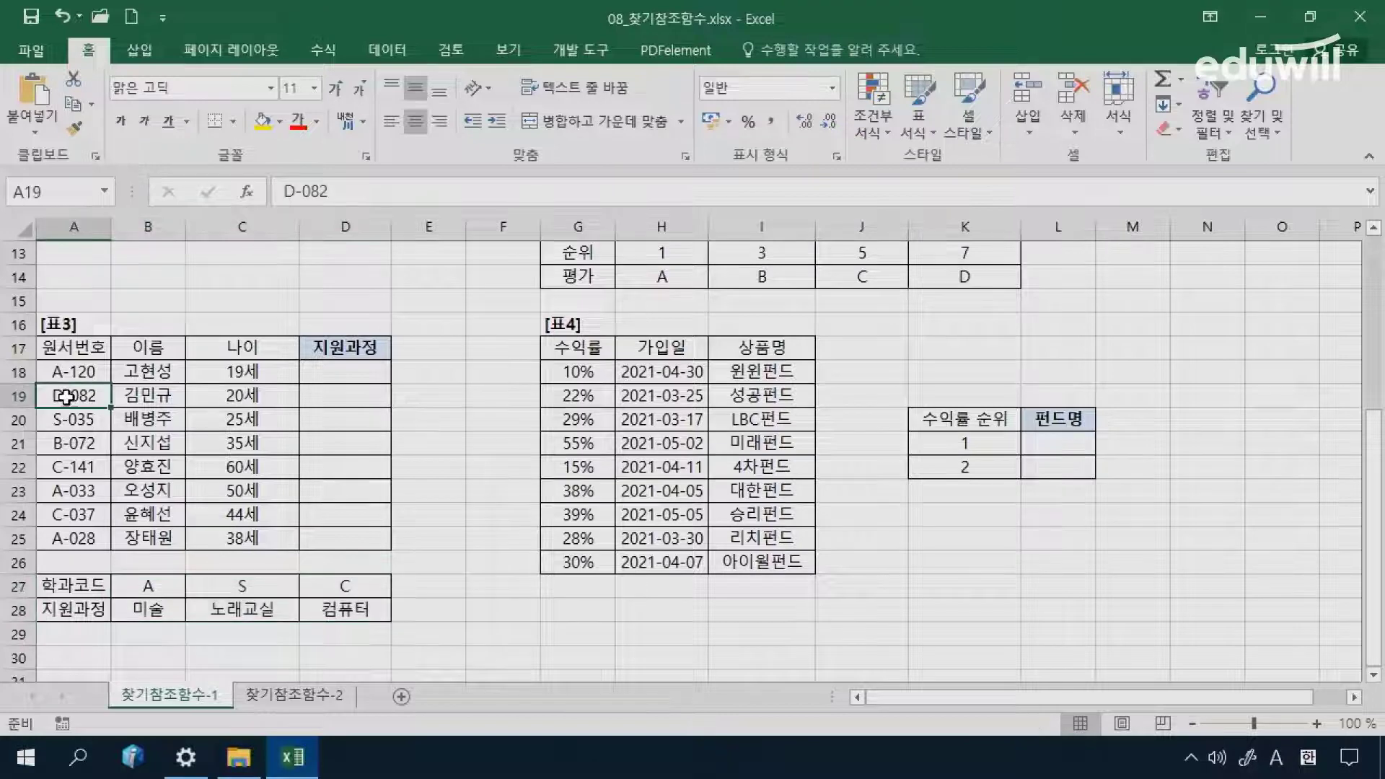
{"action": "left_click_drag", "start_coordinate": [160, 576], "coordinate": [328, 591]}
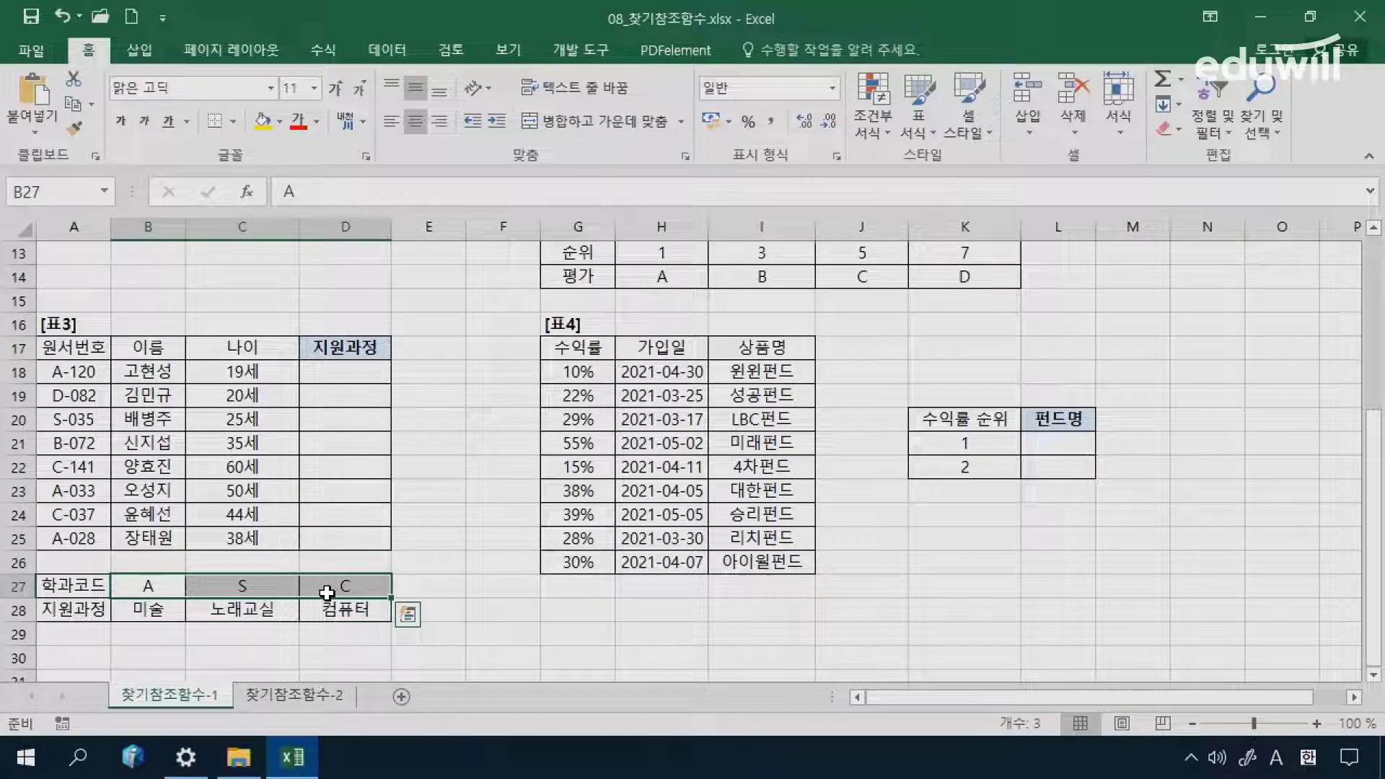
Step: Start an HLOOKUP formula in D18 of the 지원과정 column with left(A18,1) as the Lookup_value
{"action": "left_click", "coordinate": [330, 582]}
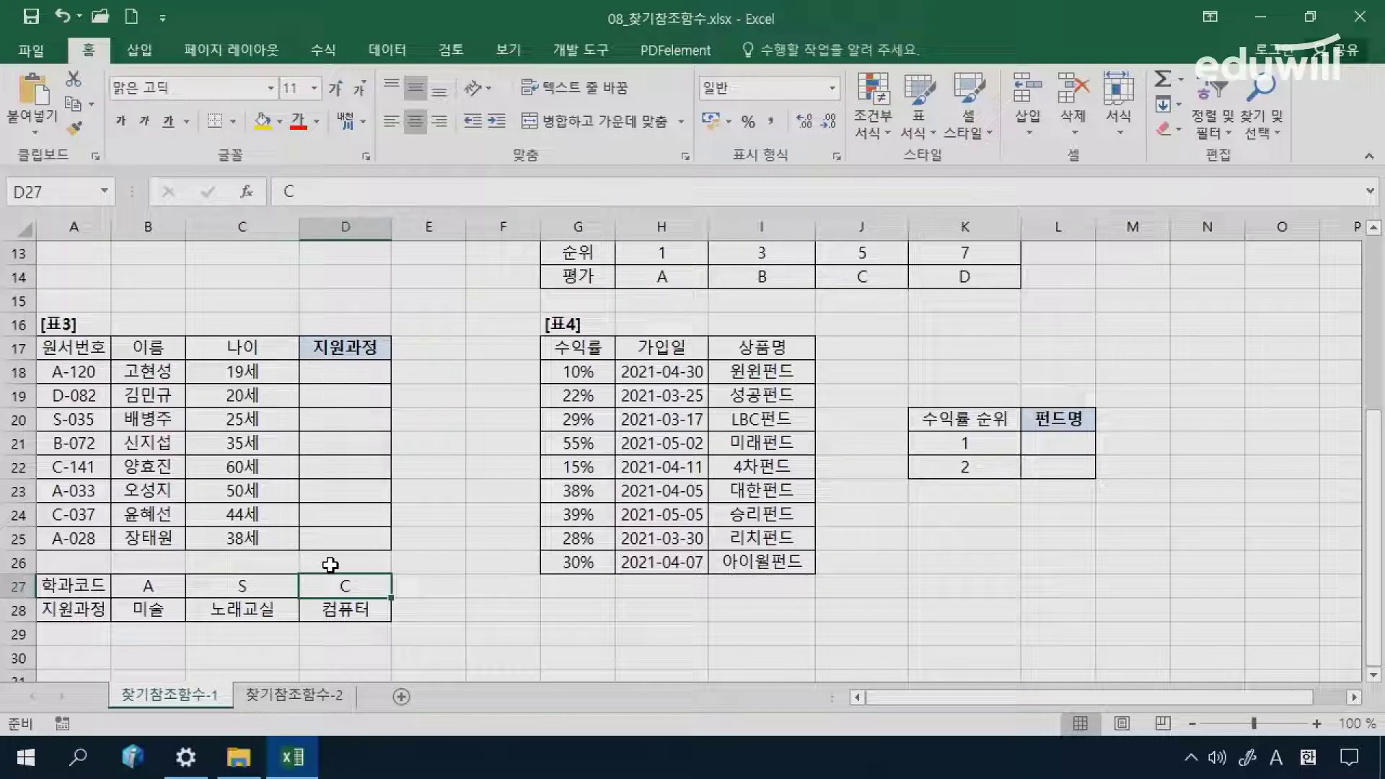
{"action": "left_click", "coordinate": [339, 370]}
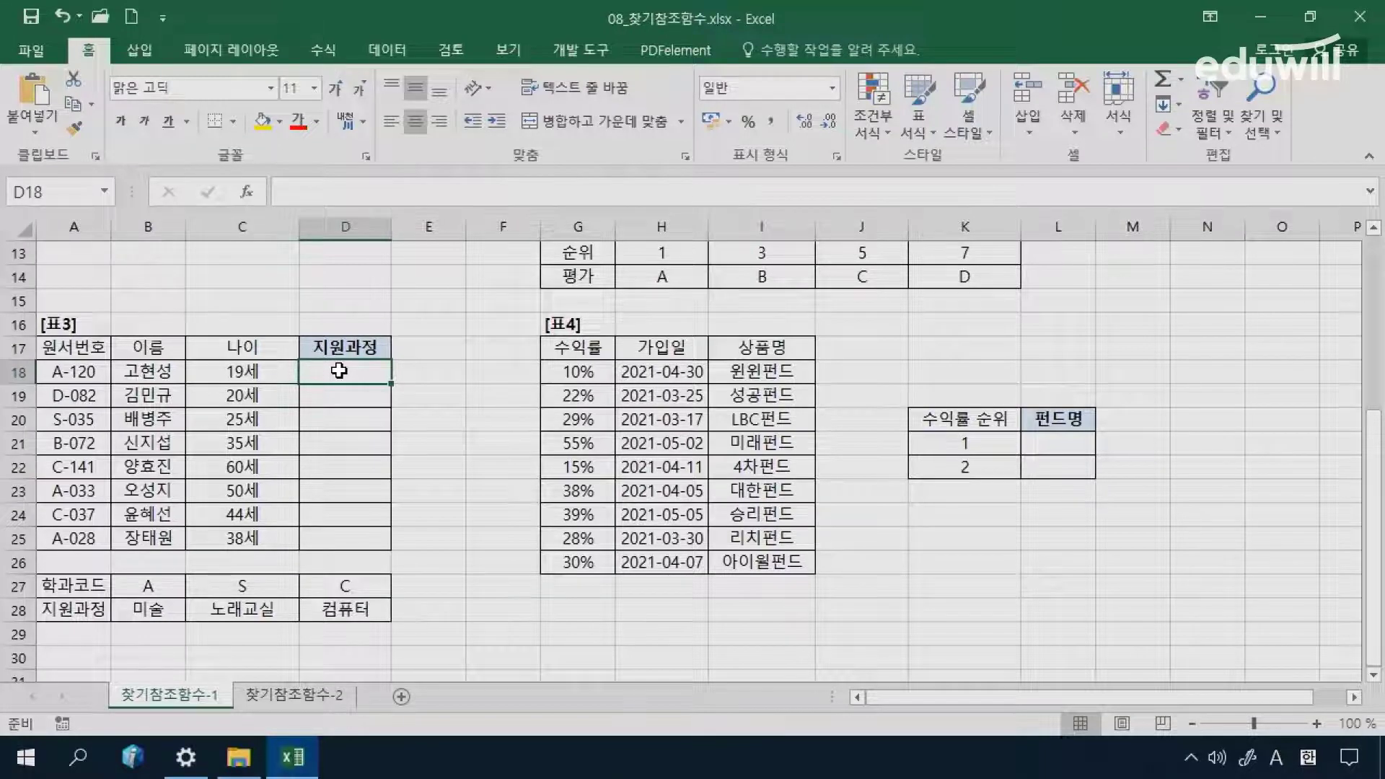
{"action": "type", "text": "="}
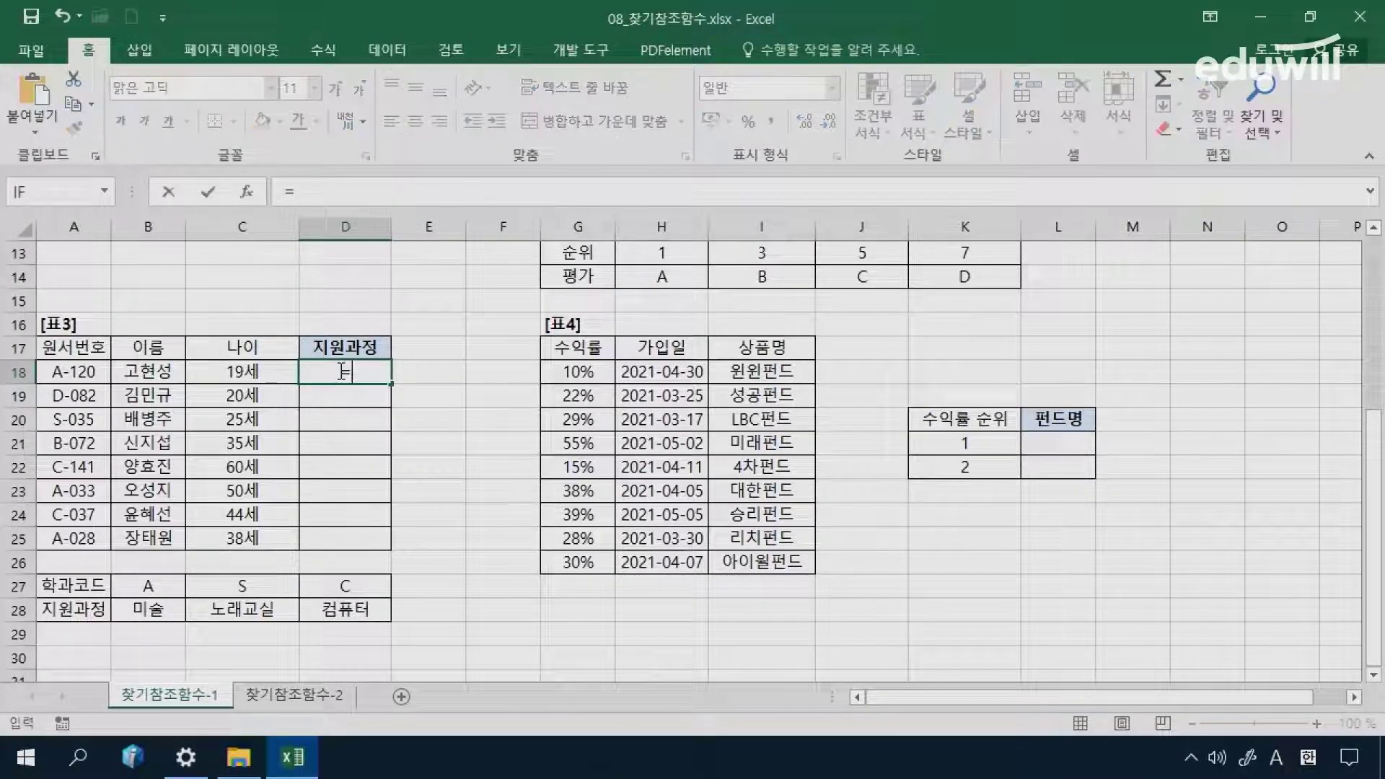
{"action": "type", "text": "hl"}
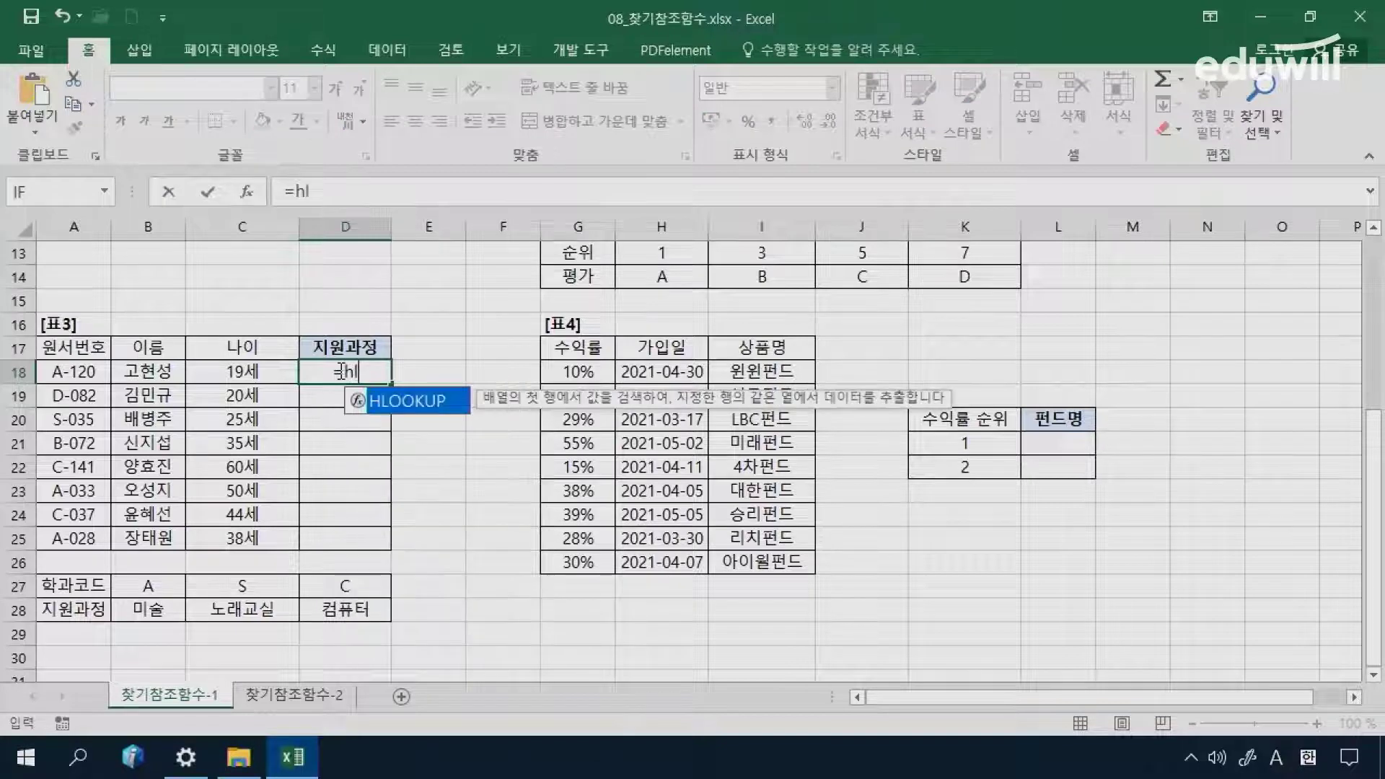
{"action": "key", "text": "Tab"}
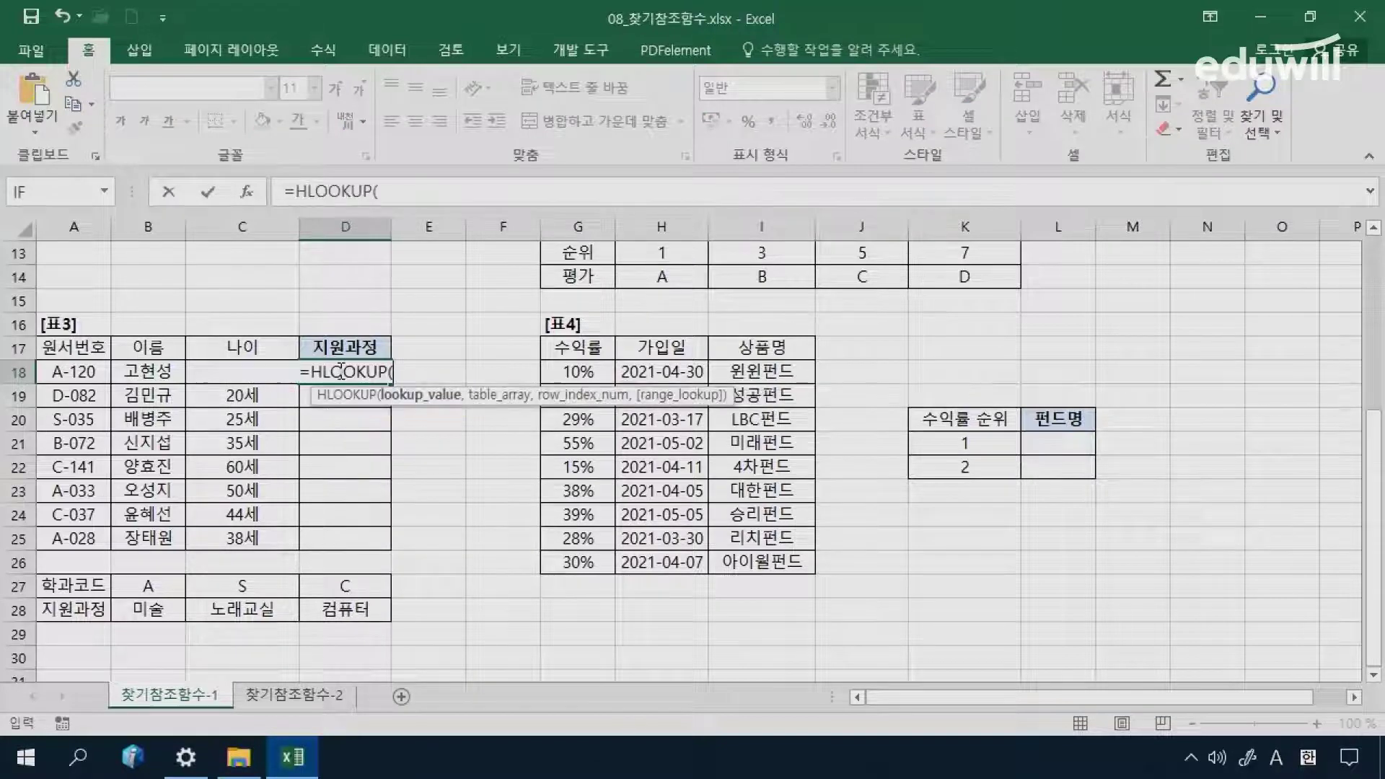
{"action": "left_click", "coordinate": [253, 193]}
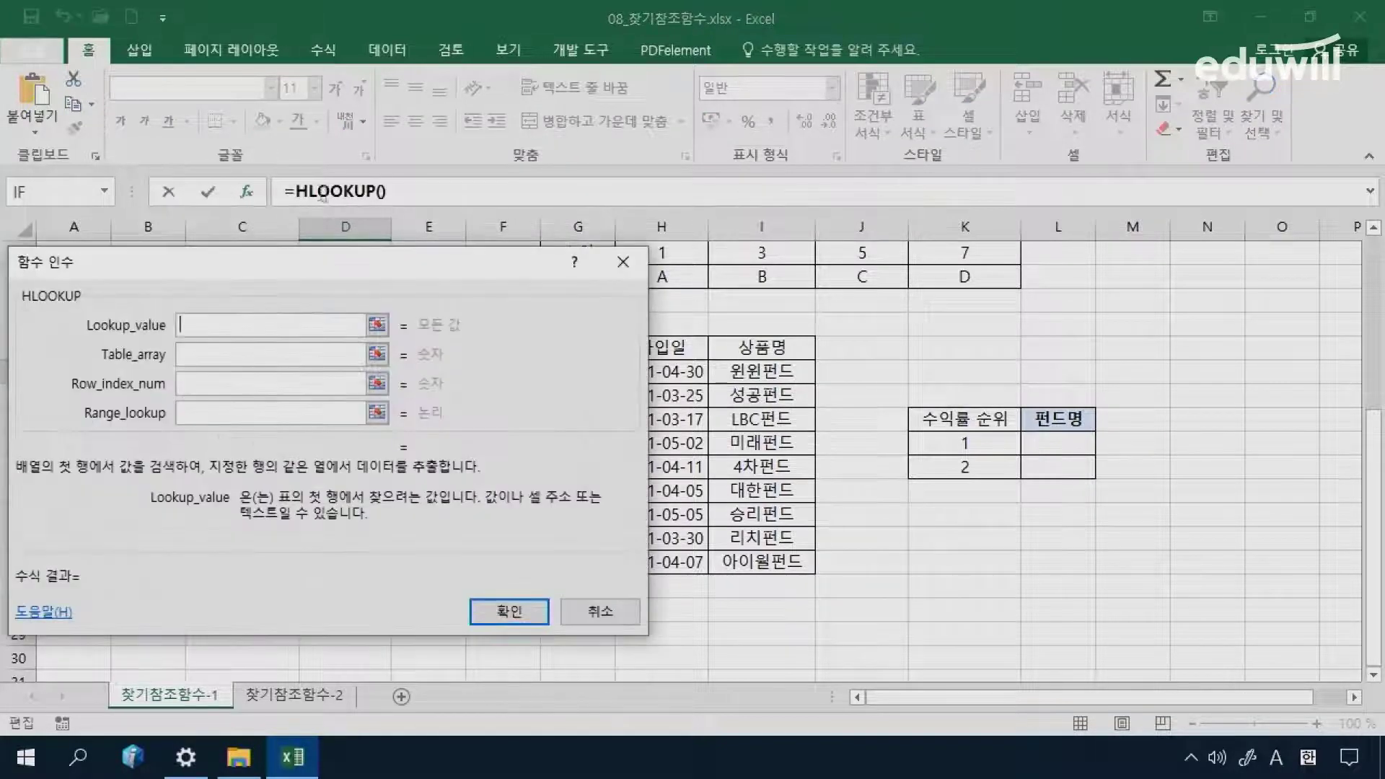
{"action": "left_click_drag", "start_coordinate": [356, 267], "coordinate": [938, 216]}
{"action": "left_click", "coordinate": [772, 280]}
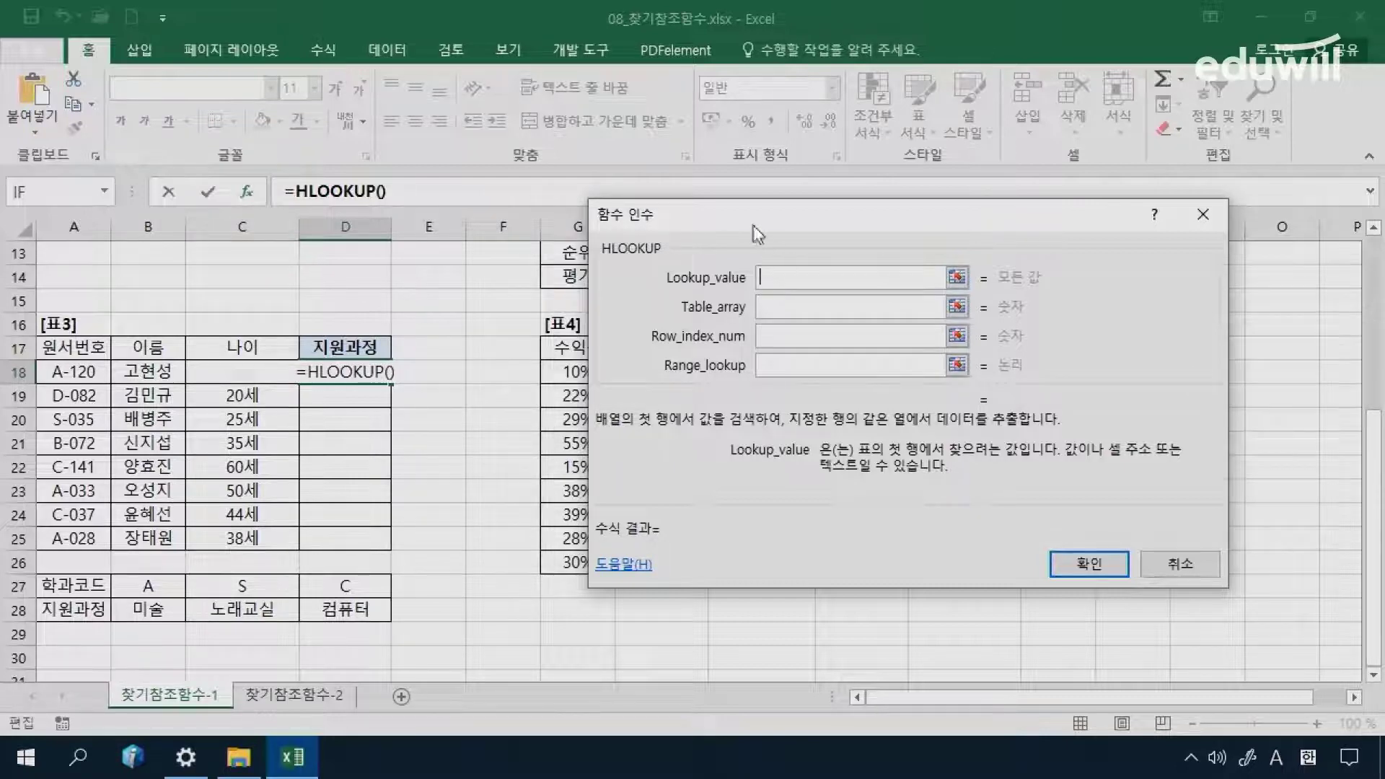
{"action": "type", "text": "left(A18,1"}
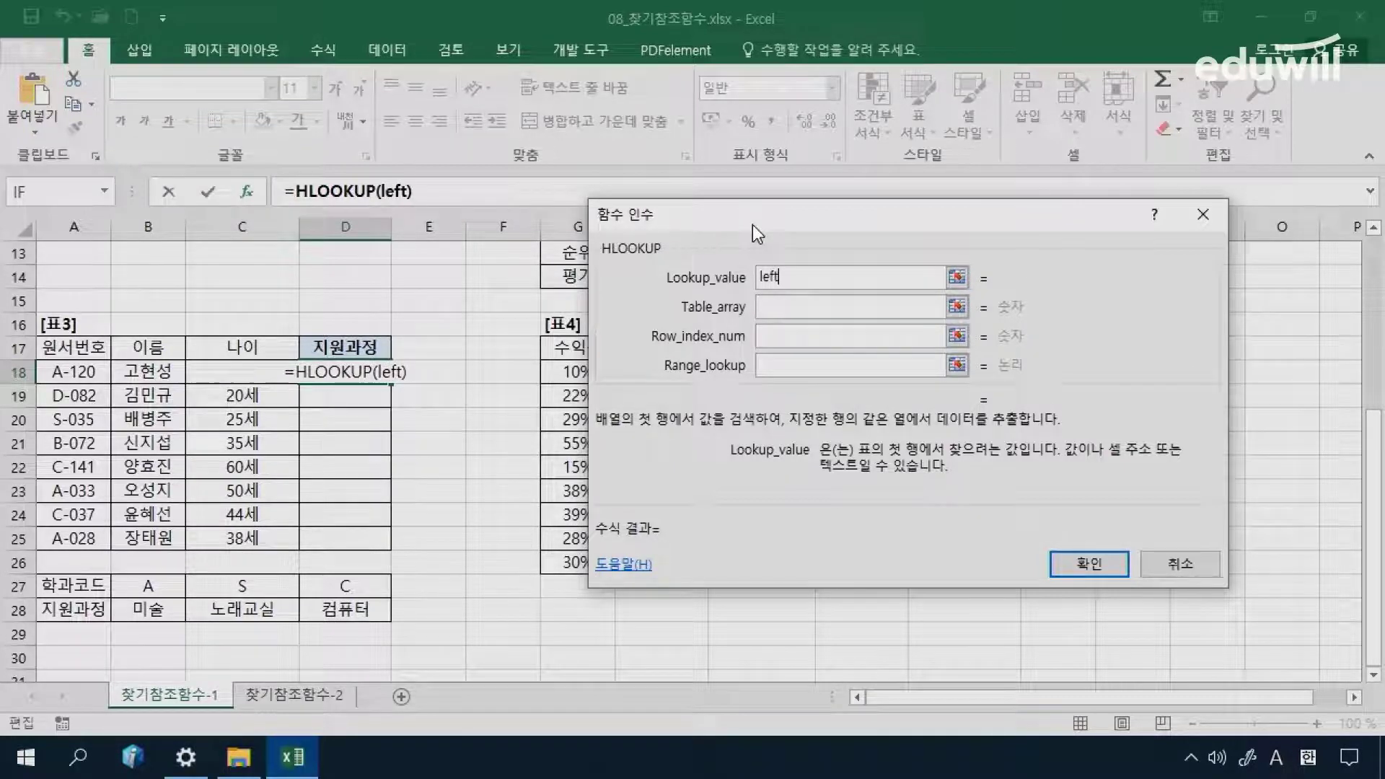
{"action": "left_click", "coordinate": [86, 370]}
{"action": "type", "text": ",1)"}
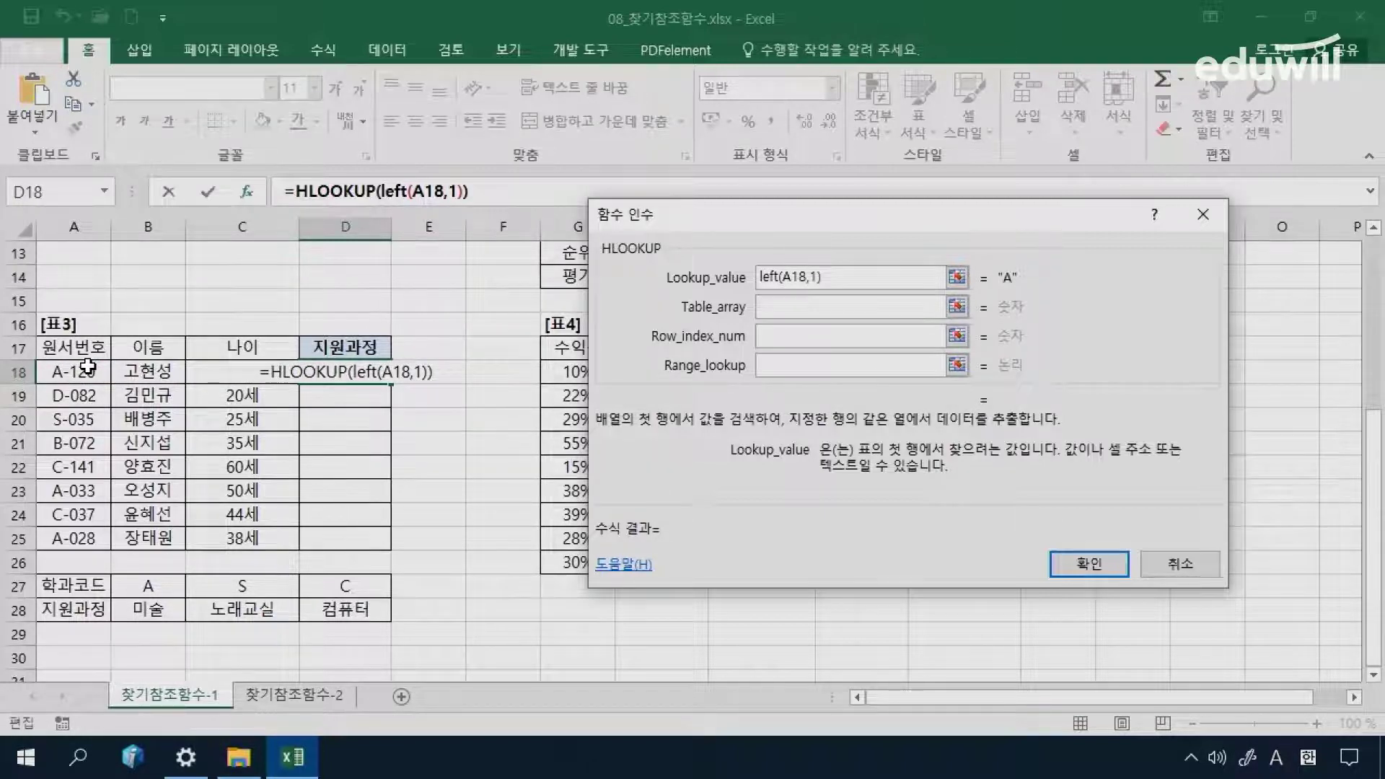
Step: Set the Table_array to the absolute range $B$27:$D$28 and the Row_index_num to 2
{"action": "left_click", "coordinate": [766, 310]}
{"action": "left_click_drag", "start_coordinate": [166, 587], "coordinate": [350, 611]}
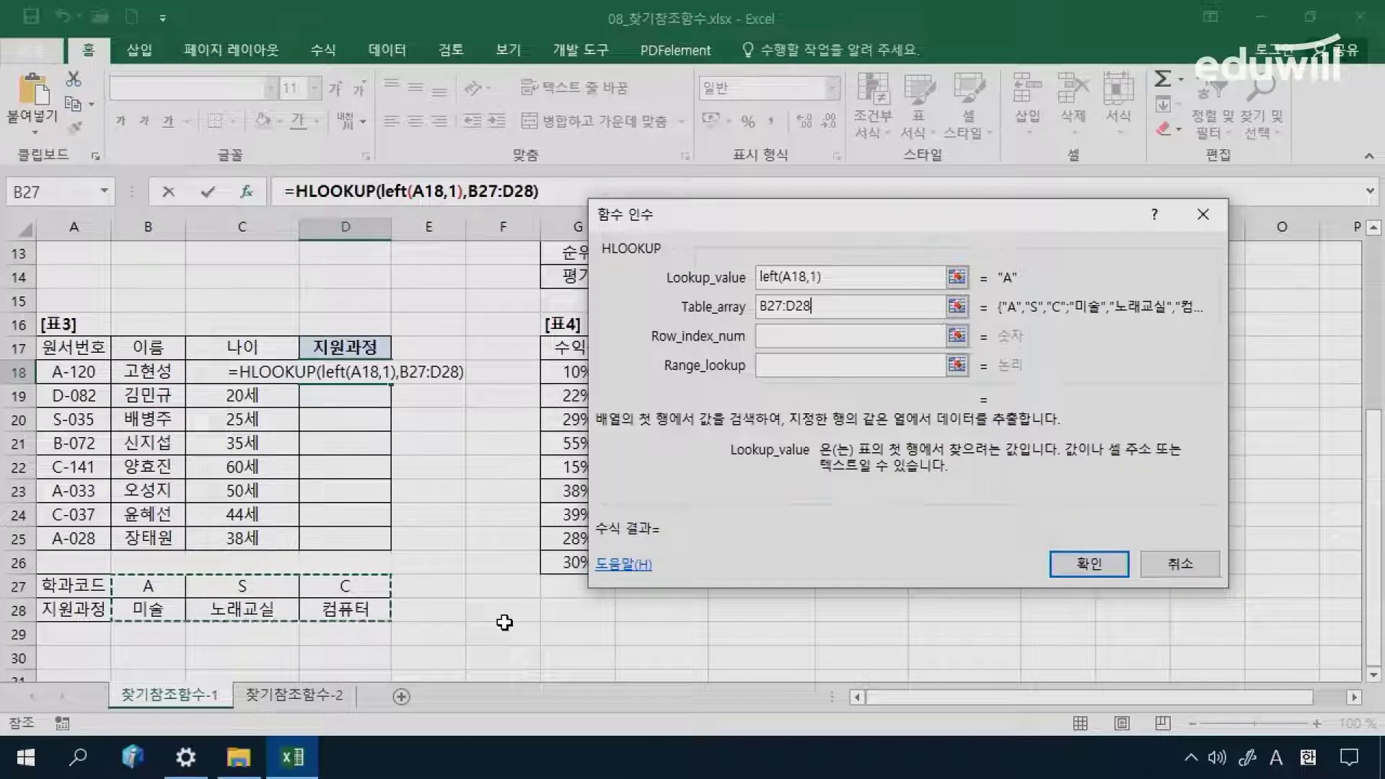
{"action": "key", "text": "F4"}
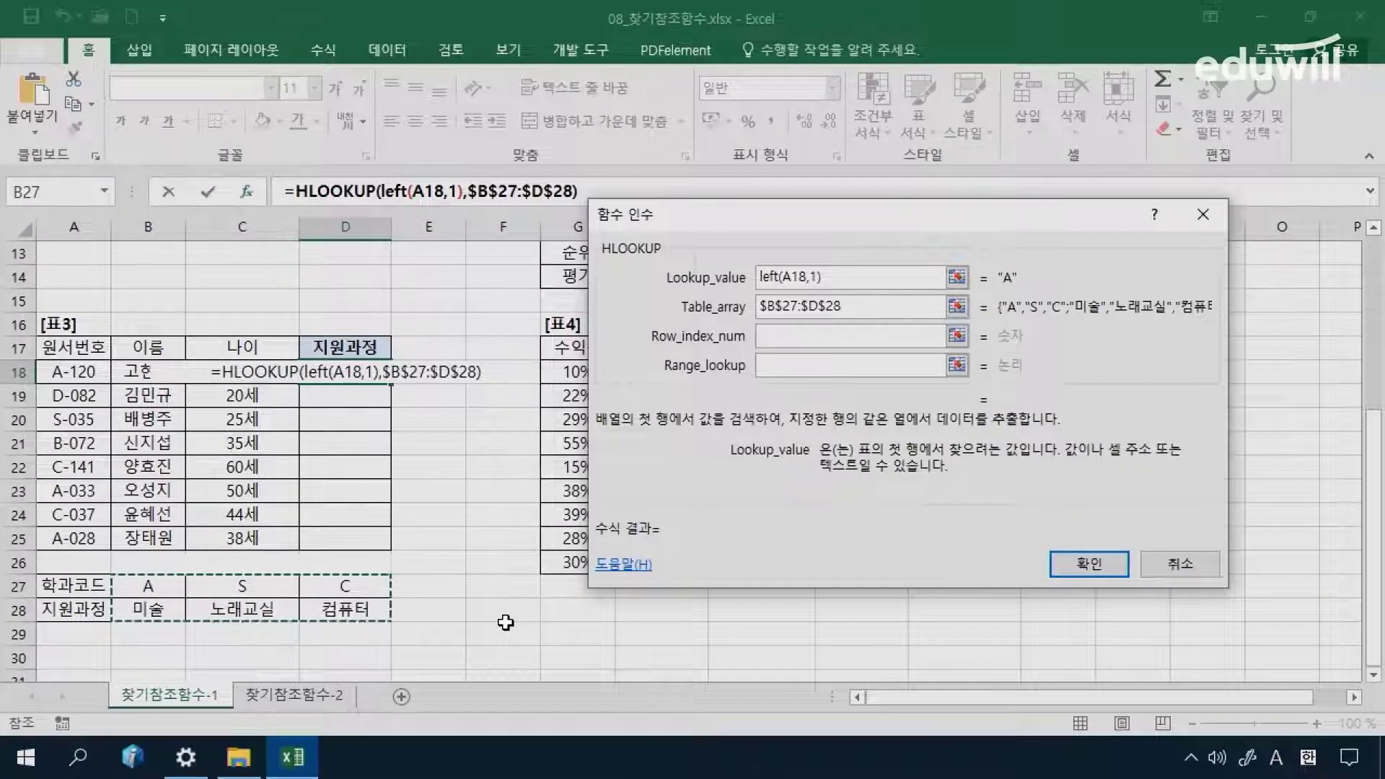
{"action": "left_click", "coordinate": [767, 334]}
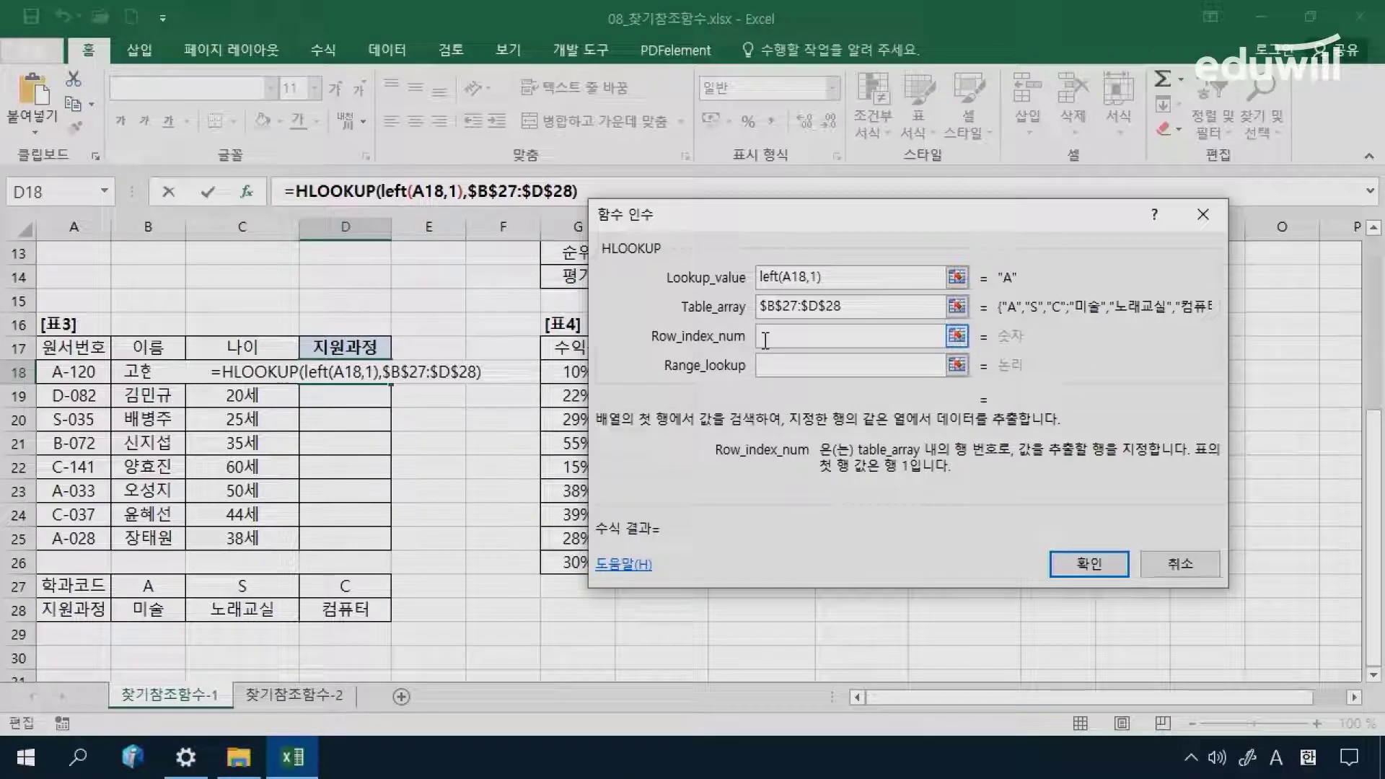
{"action": "type", "text": "2"}
Step: Set Range_lookup to false for an exact match, enter the HLOOKUP formula and copy it down to D19
{"action": "left_click", "coordinate": [780, 366]}
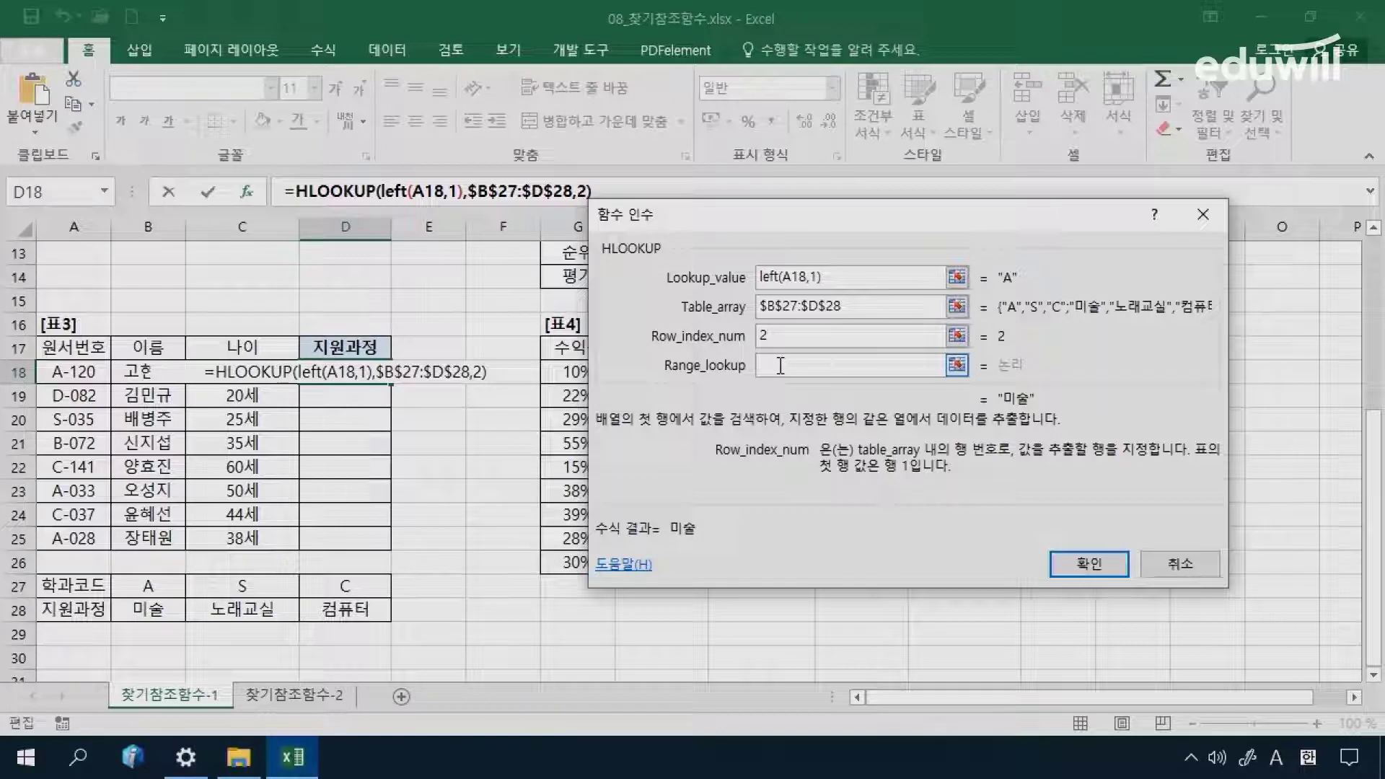
{"action": "left_click", "coordinate": [781, 366]}
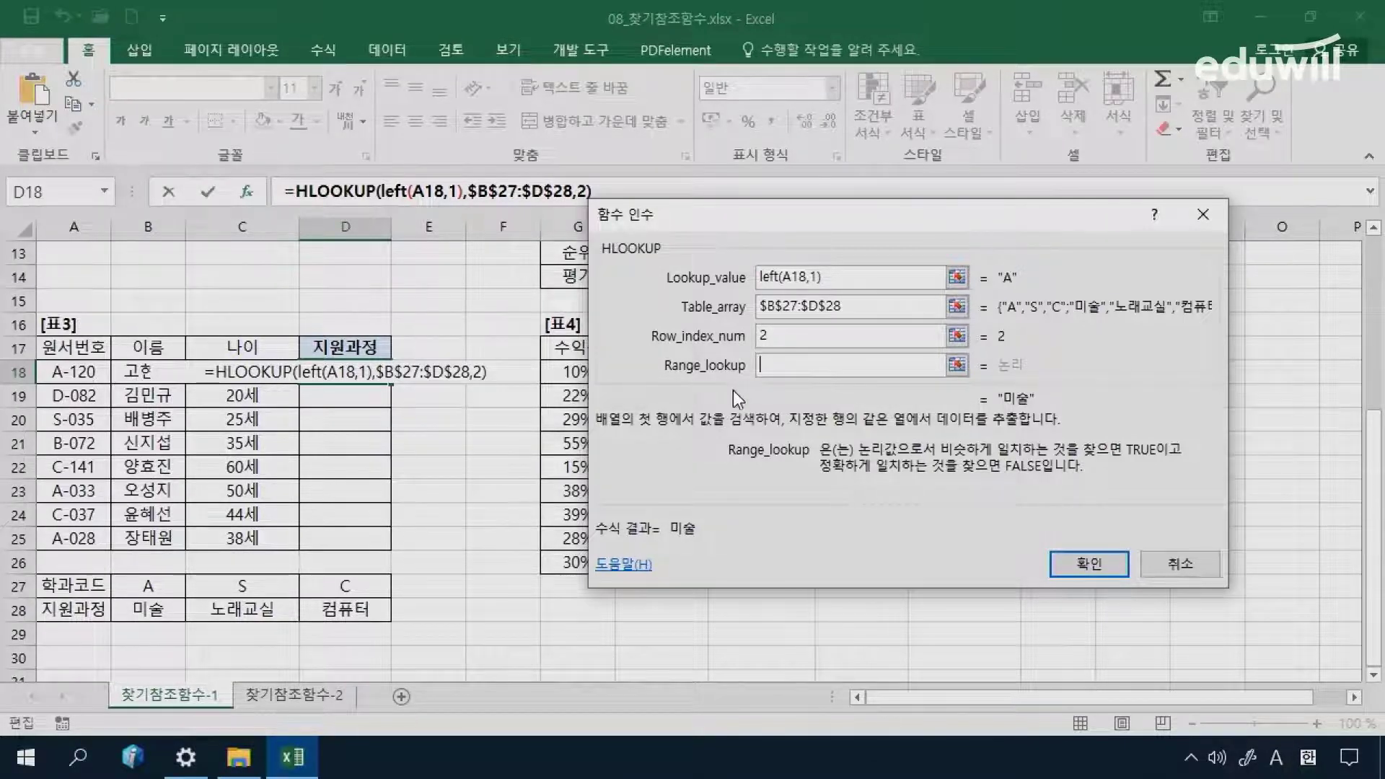
{"action": "type", "text": "false"}
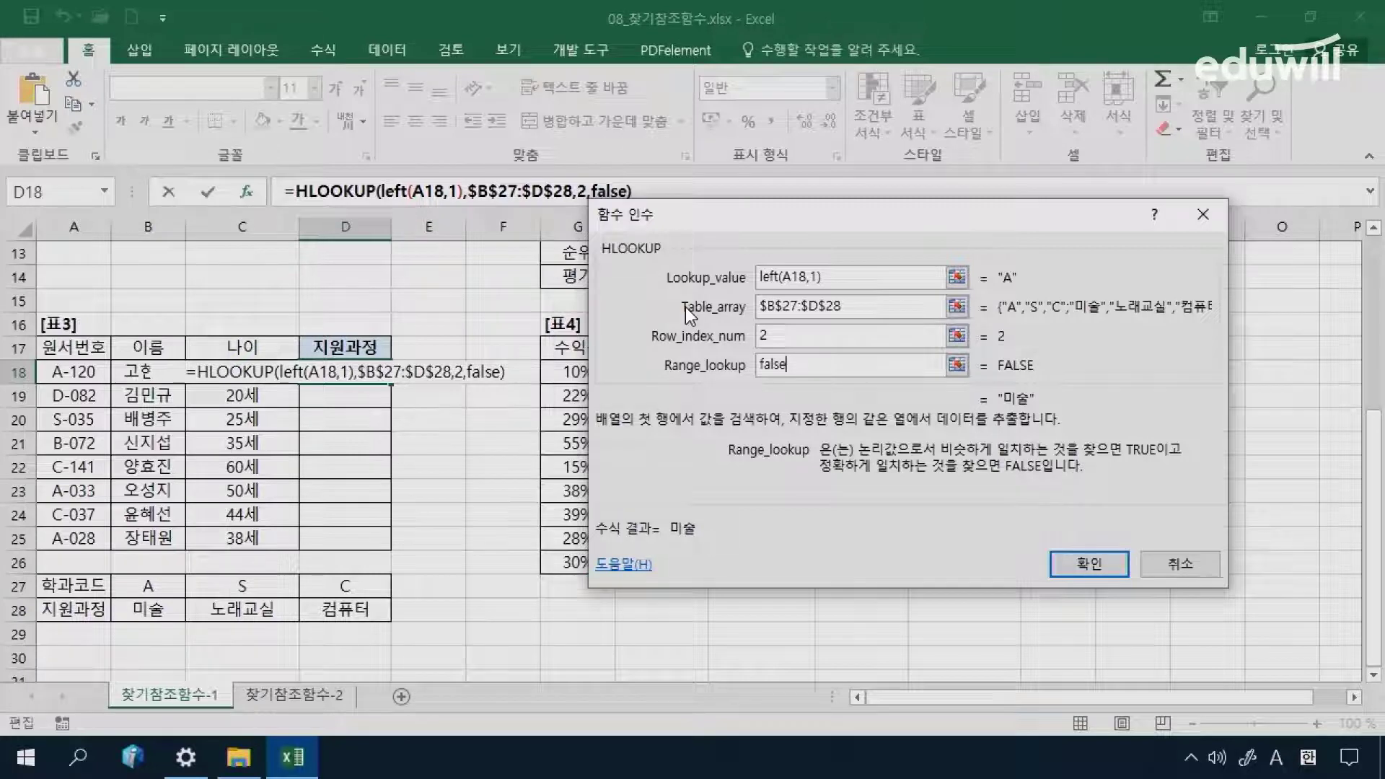
{"action": "left_click", "coordinate": [1089, 564]}
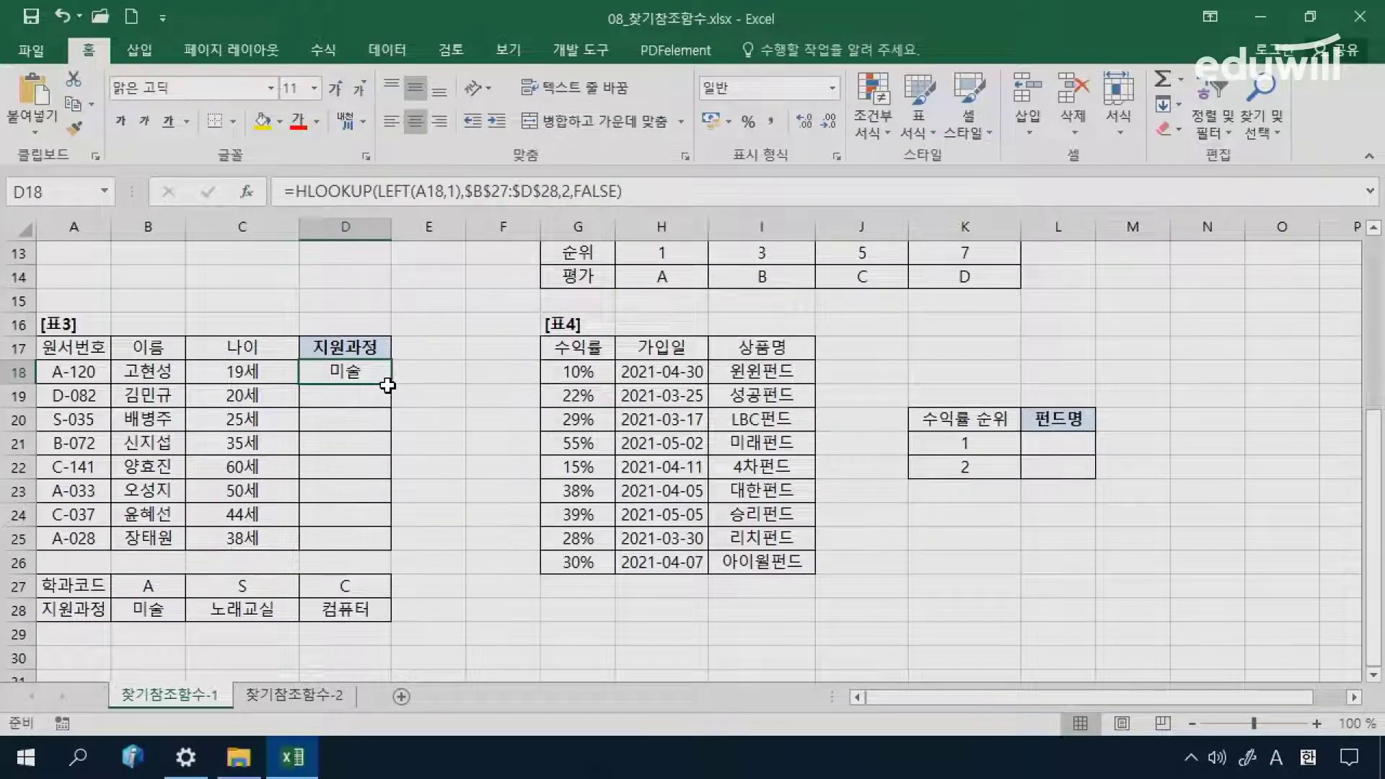
{"action": "left_click_drag", "start_coordinate": [390, 386], "coordinate": [393, 404]}
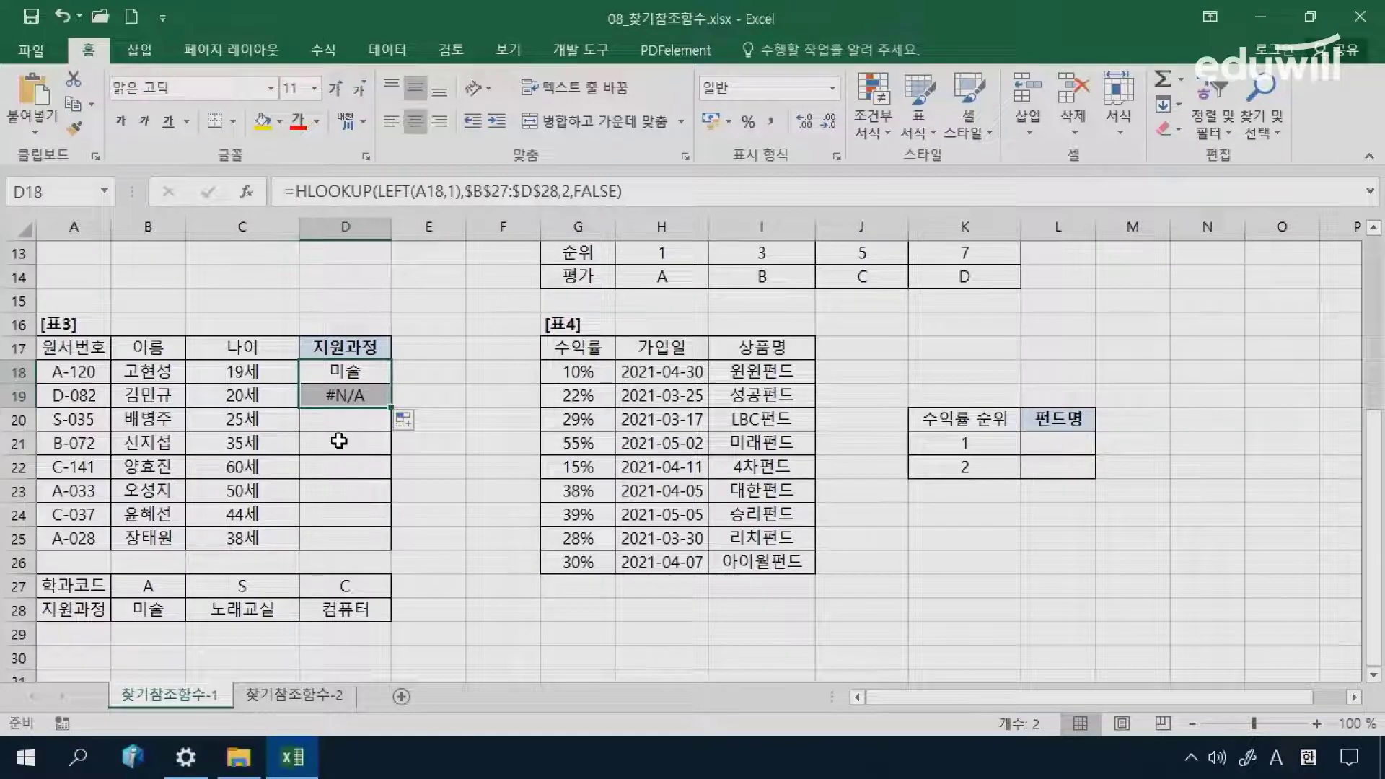
{"action": "left_click", "coordinate": [342, 402]}
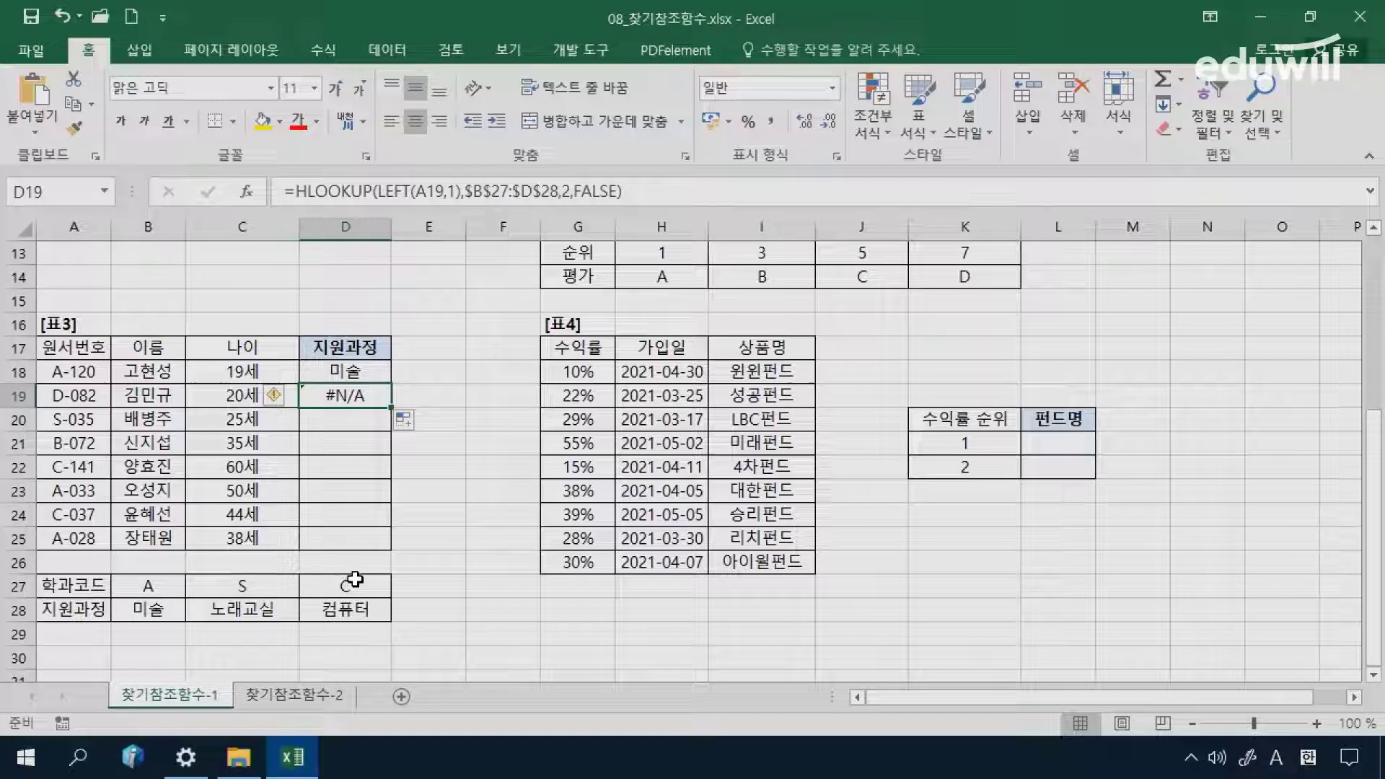
Step: Wrap the HLOOKUP formula in D18 in an IFERROR function as its value argument
{"action": "left_click", "coordinate": [338, 372]}
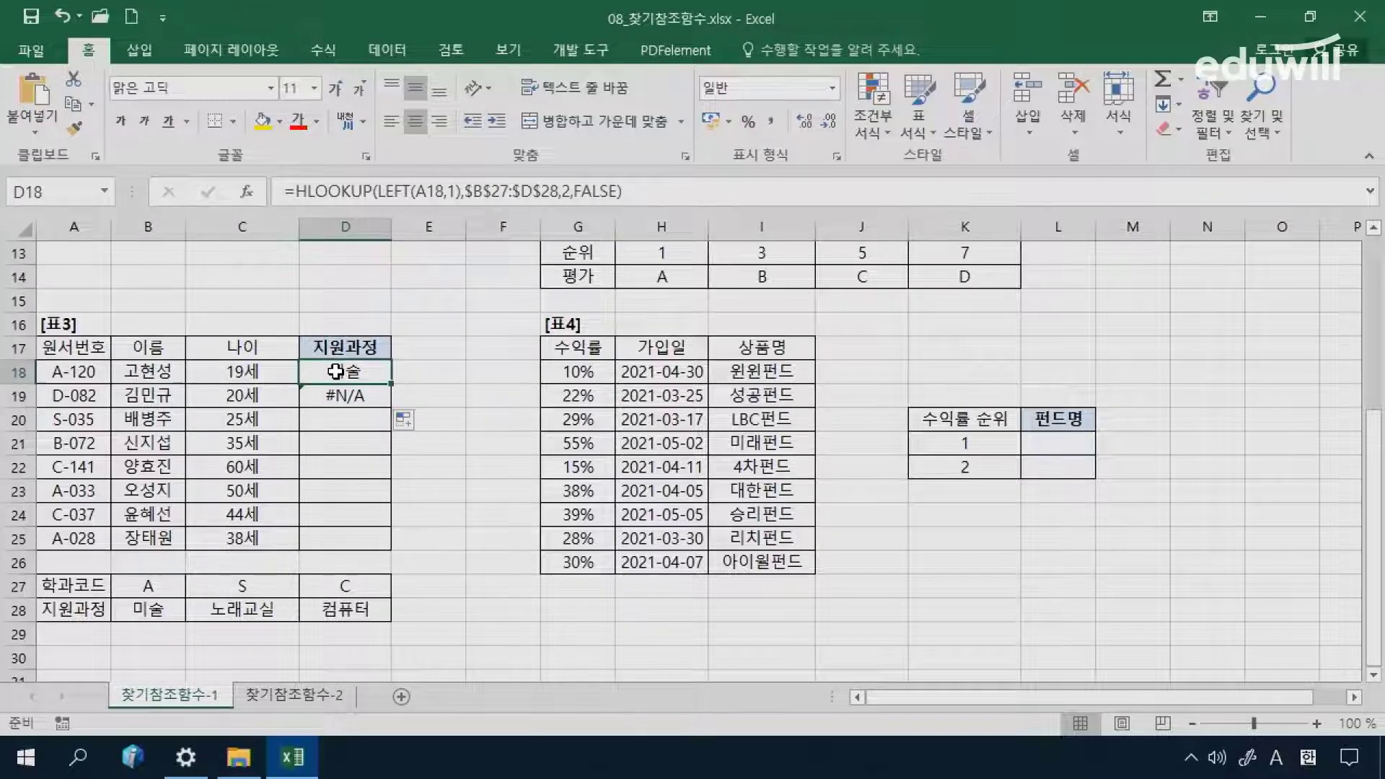
{"action": "left_click", "coordinate": [296, 193]}
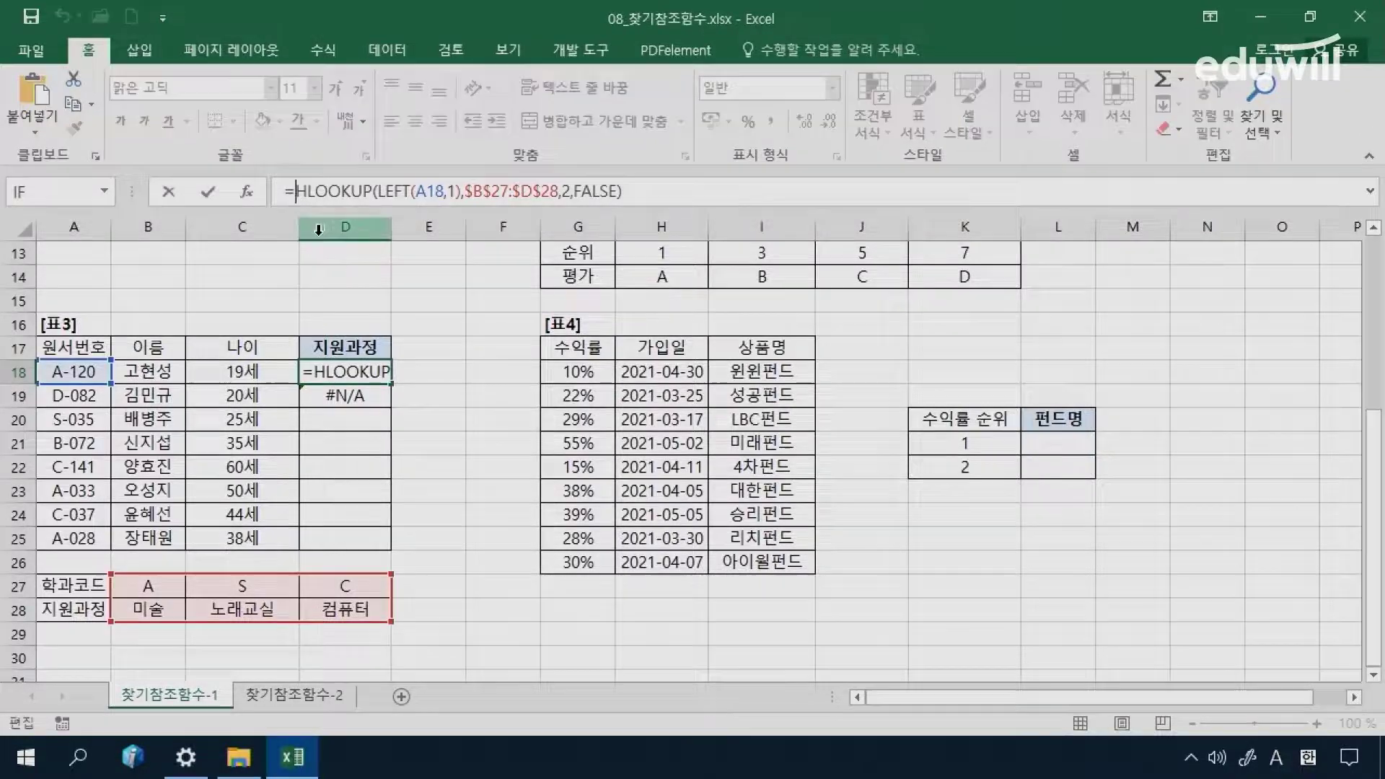
{"action": "type", "text": "if"}
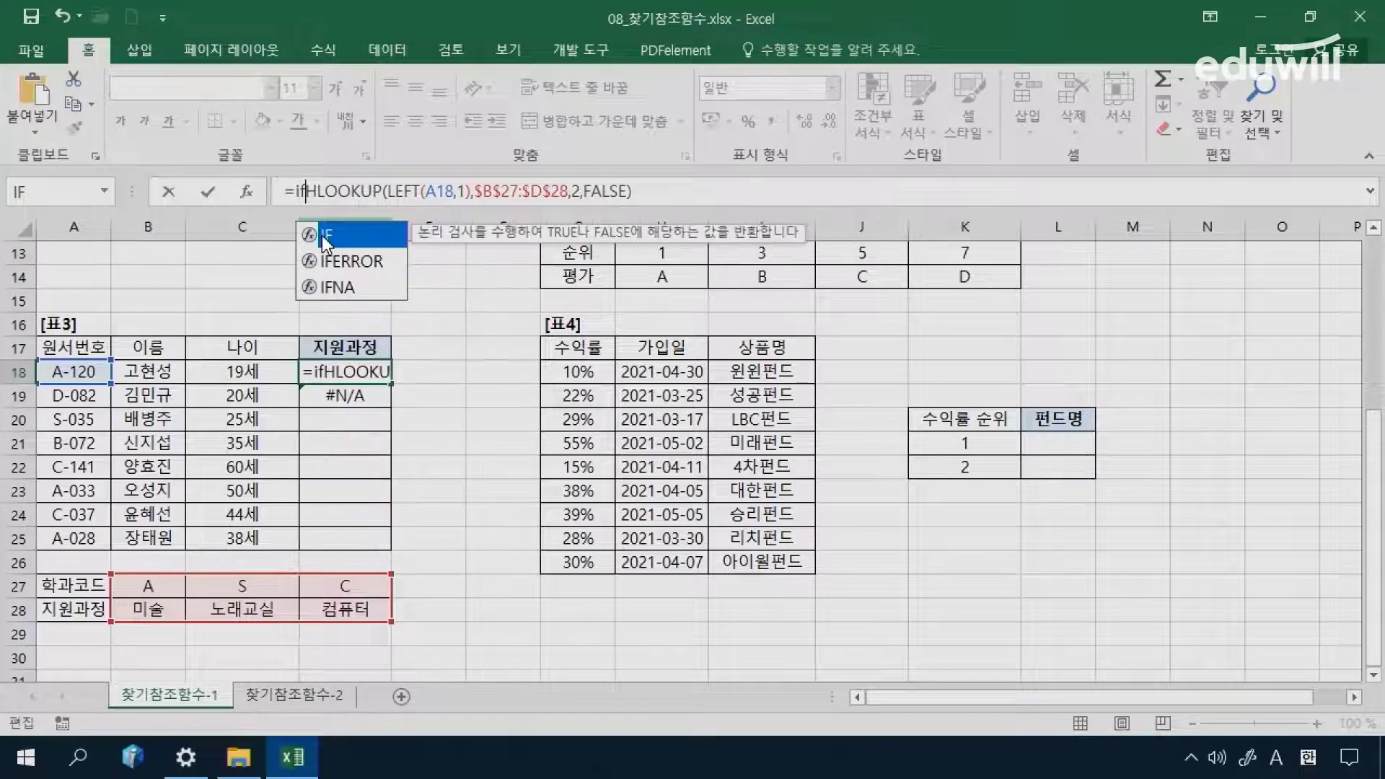
{"action": "double_click", "coordinate": [352, 261]}
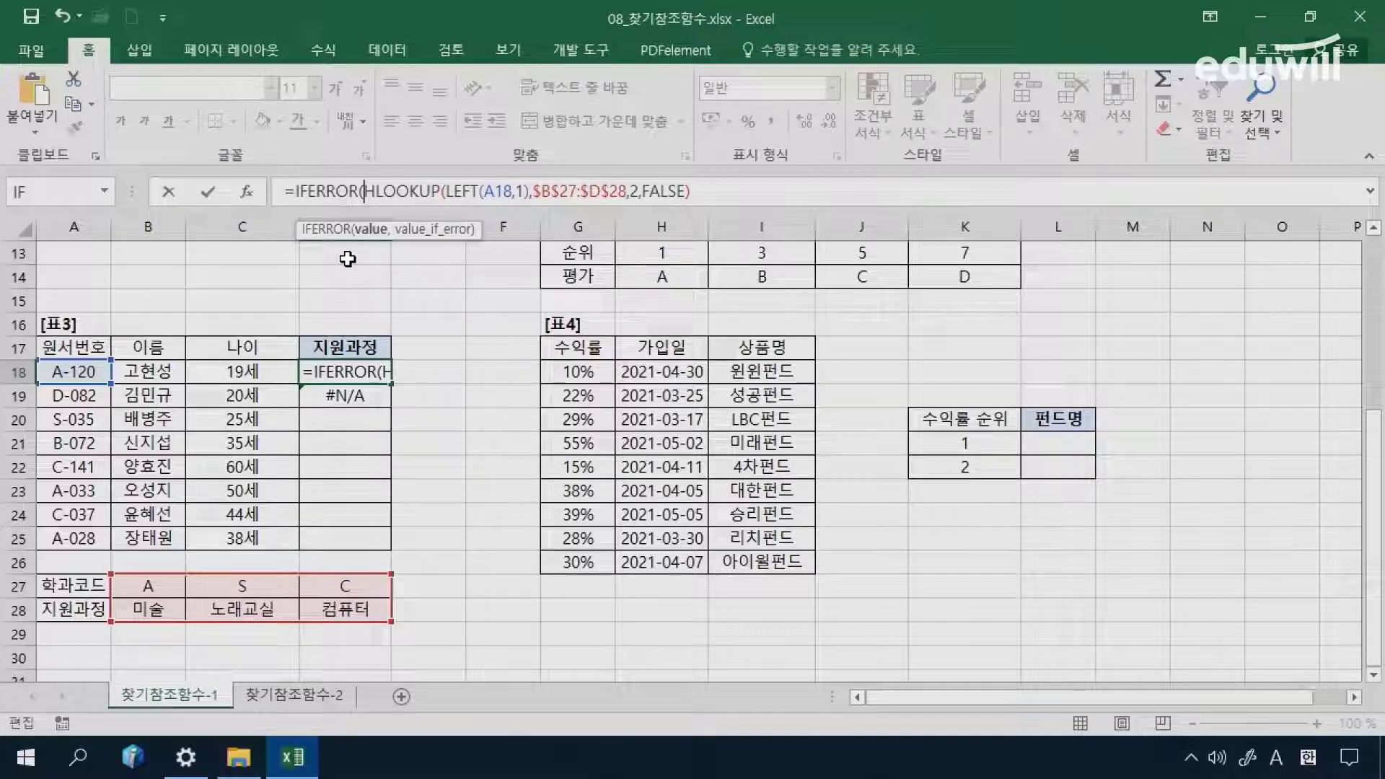
{"action": "left_click", "coordinate": [316, 191]}
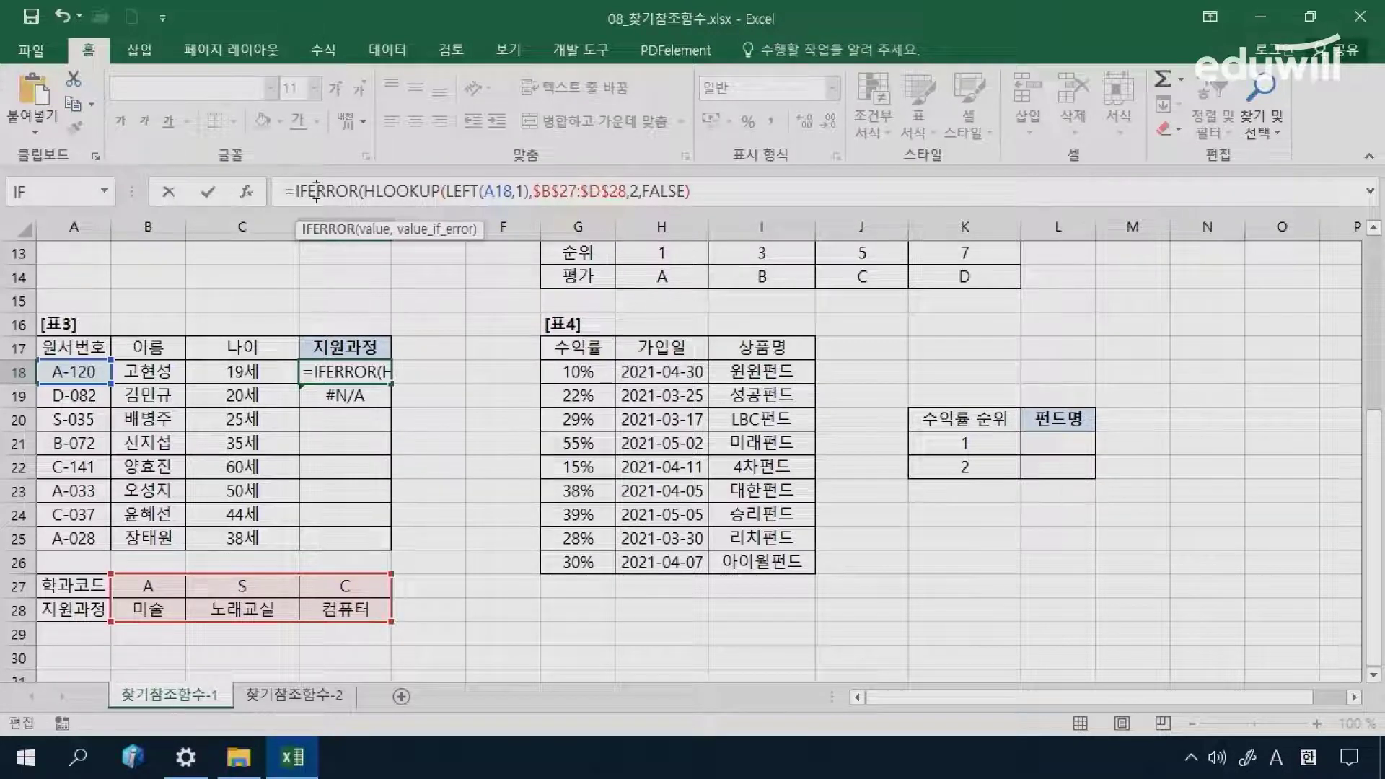
{"action": "left_click", "coordinate": [367, 191]}
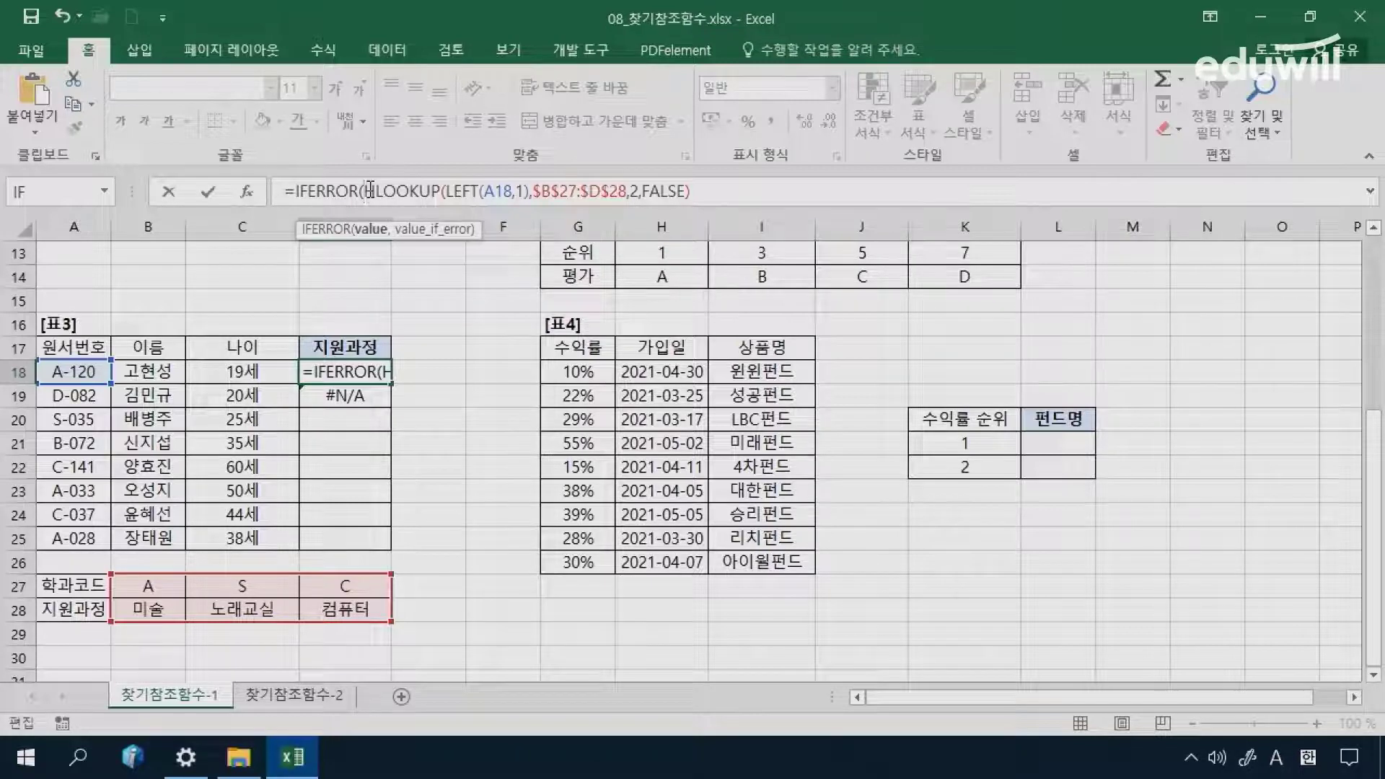
Step: Set the Value_if_error of the IFERROR function in D18 to 코드오류 and enter the formula
{"action": "left_click", "coordinate": [246, 191]}
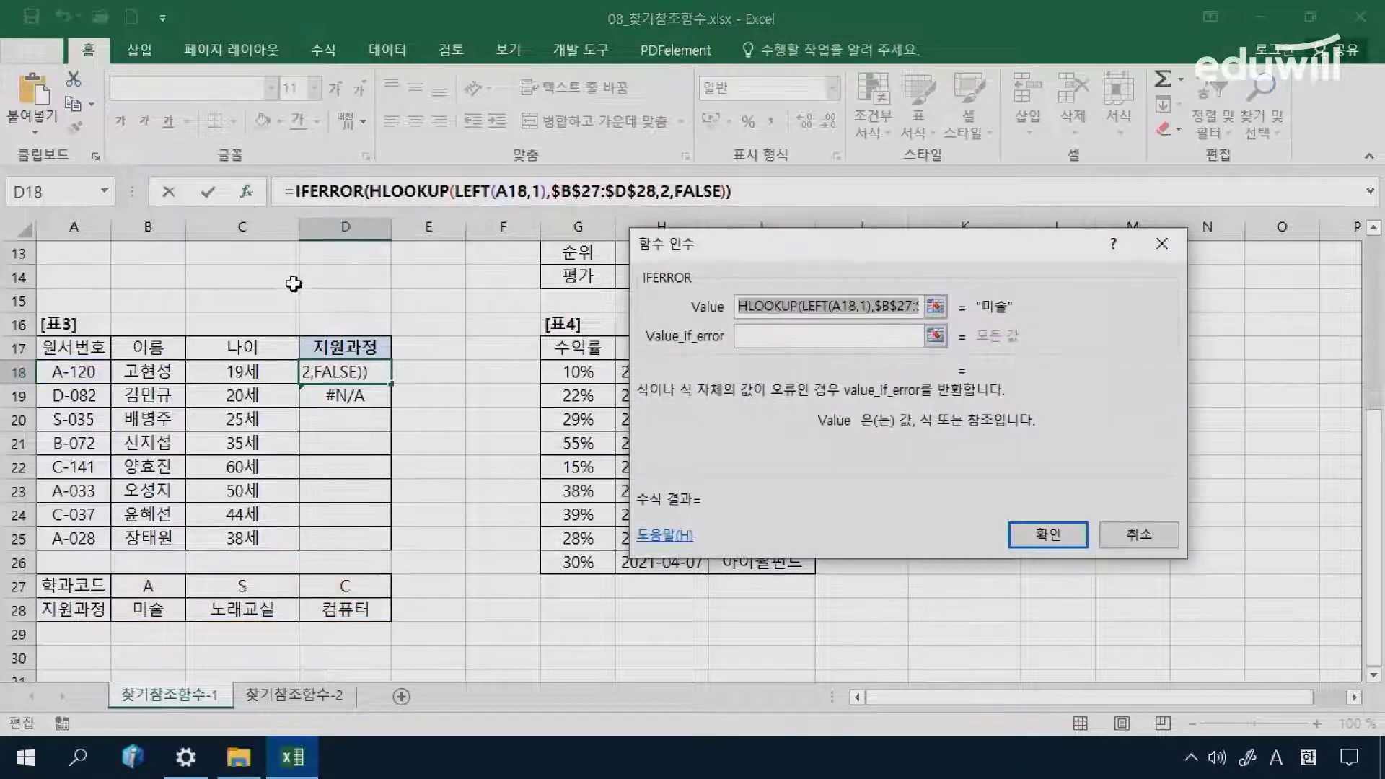
{"action": "left_click", "coordinate": [746, 307]}
{"action": "left_click", "coordinate": [747, 336]}
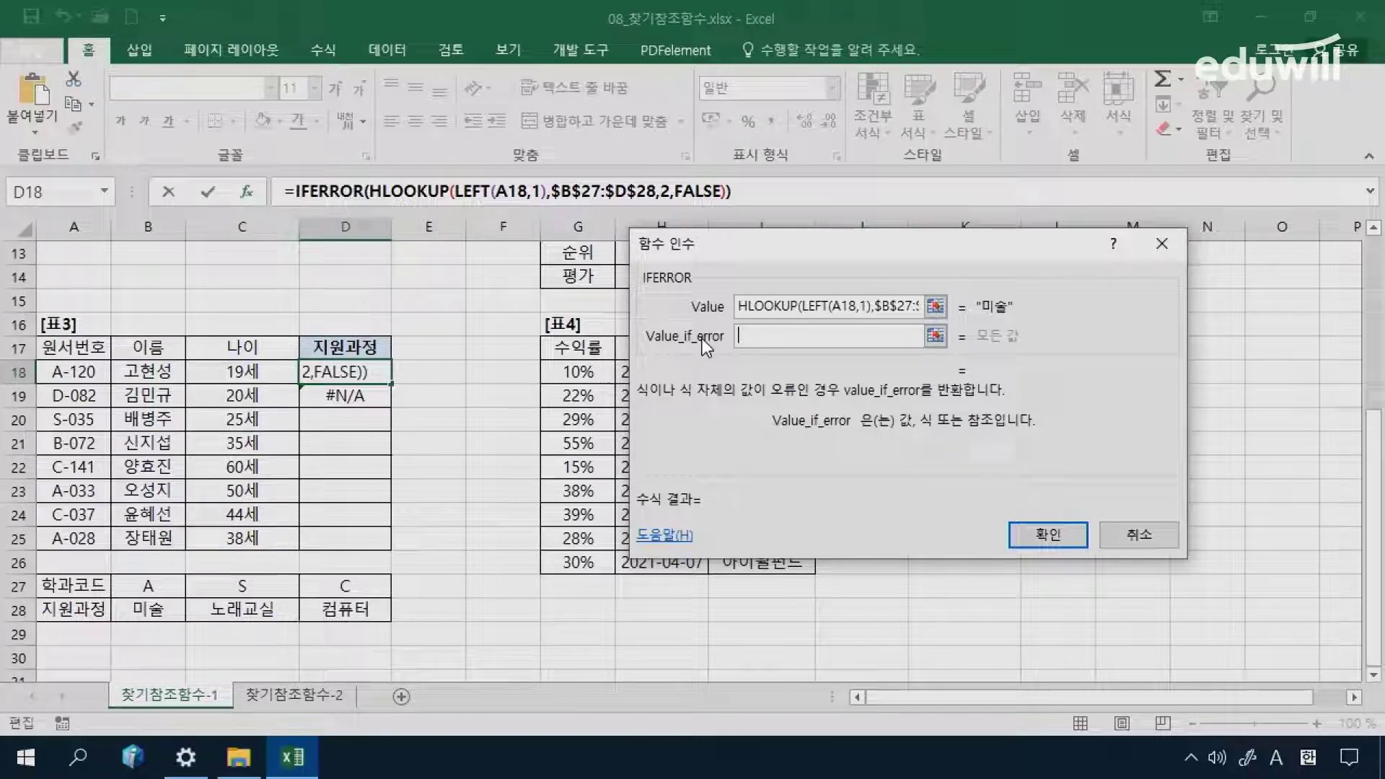
{"action": "key", "text": "Hangul"}
{"action": "type", "text": "ㅋㅗ드오류"}
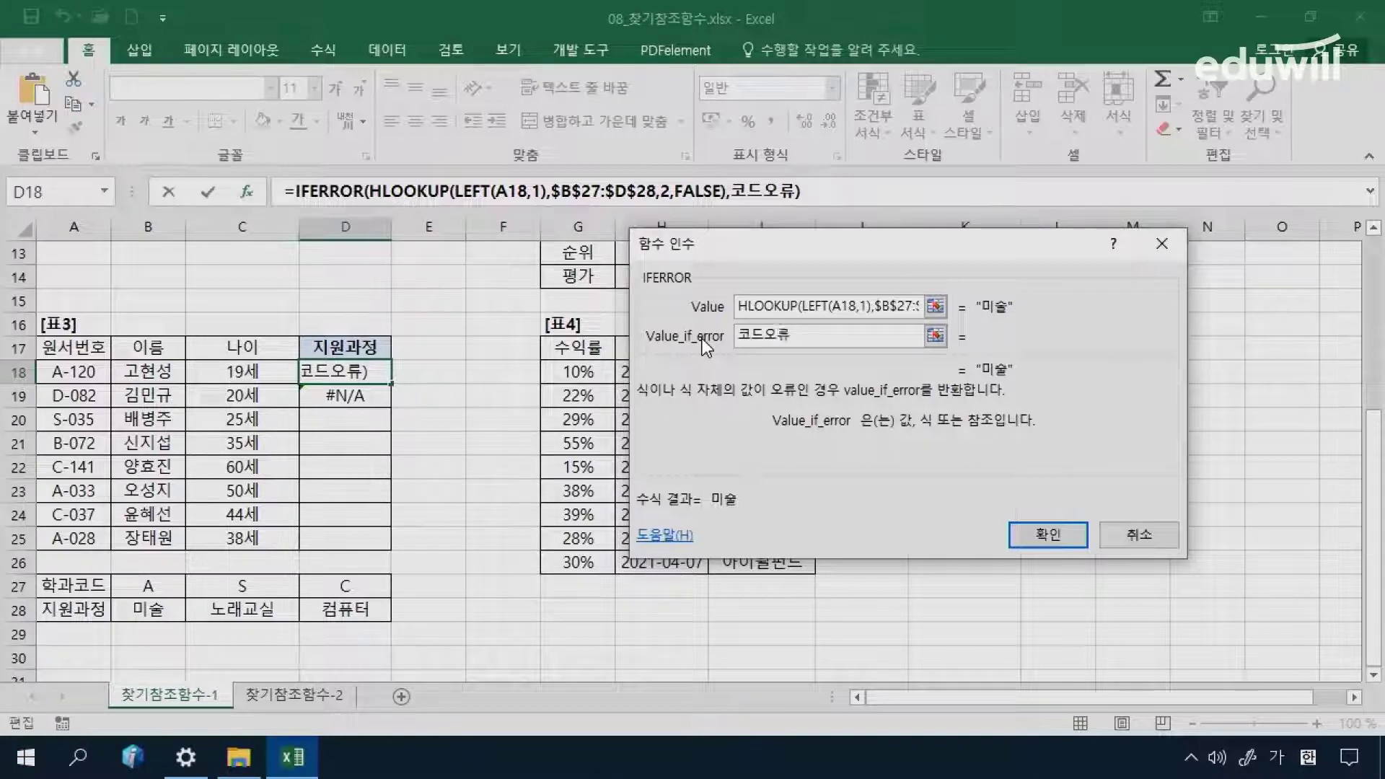
{"action": "key", "text": "Return"}
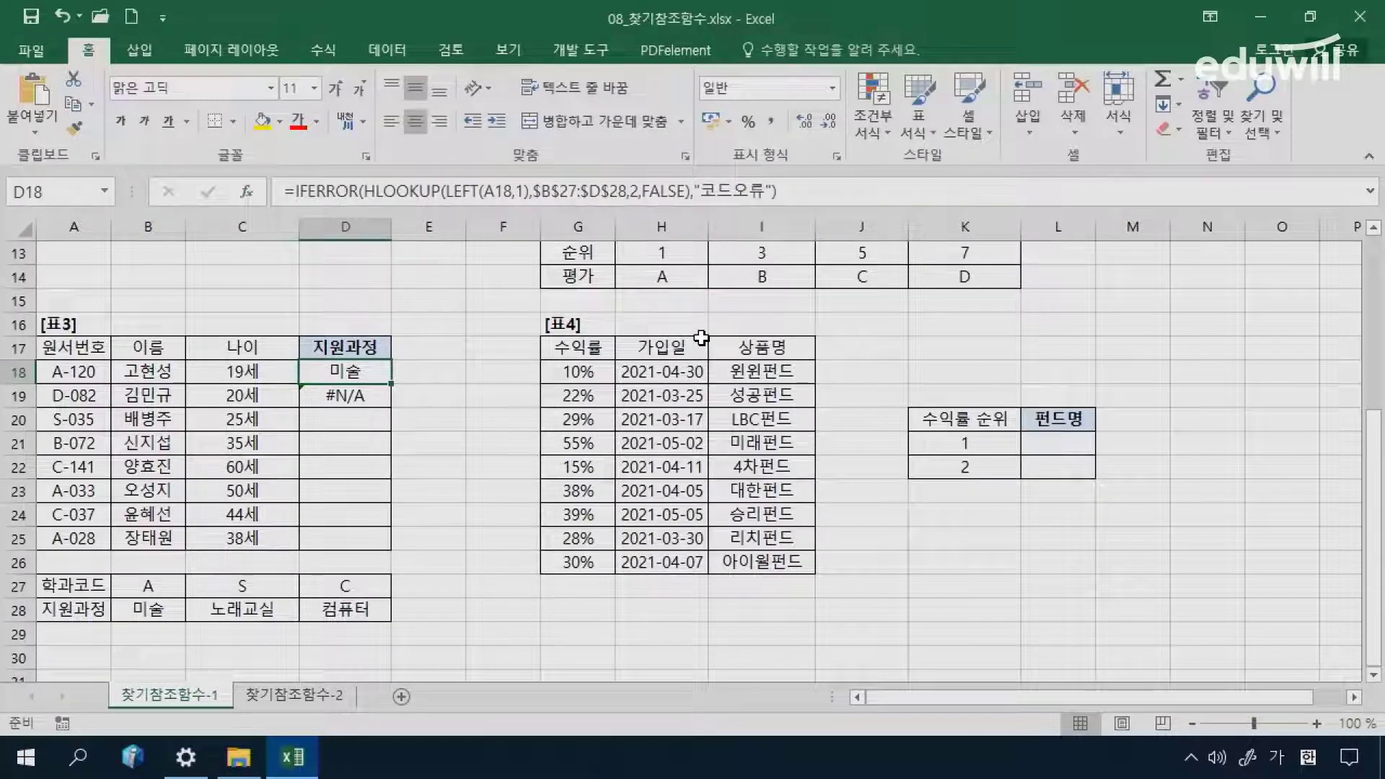
Step: Fill the IFERROR formula from D18 down through D25 and check the entries in D19 and D21
{"action": "left_click_drag", "start_coordinate": [391, 384], "coordinate": [403, 546]}
{"action": "left_click", "coordinate": [346, 404]}
{"action": "left_click", "coordinate": [337, 444]}
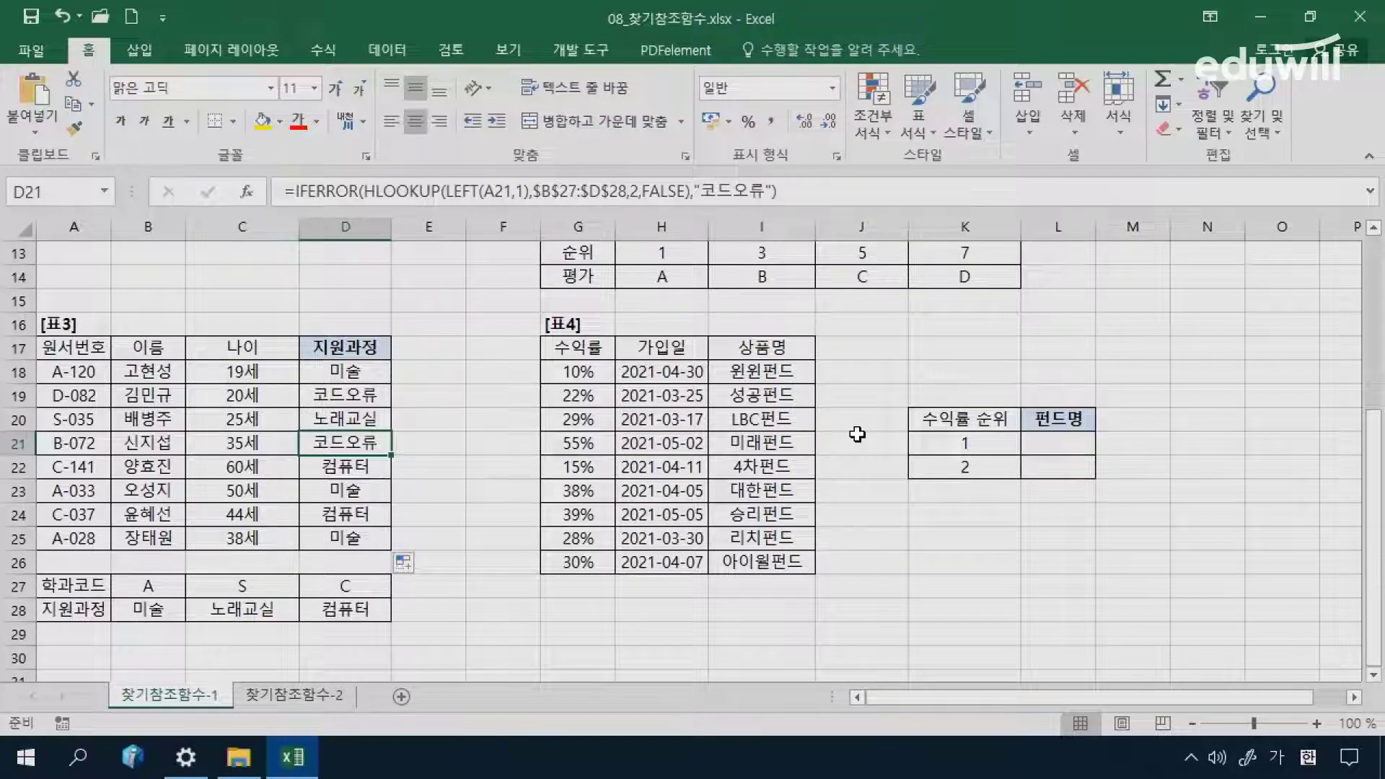
Step: Examine the 수익률 순위 and 펀드명 cells in K21:L22 against the 수익률 and 상품명 columns of 표4
{"action": "left_click", "coordinate": [1043, 444]}
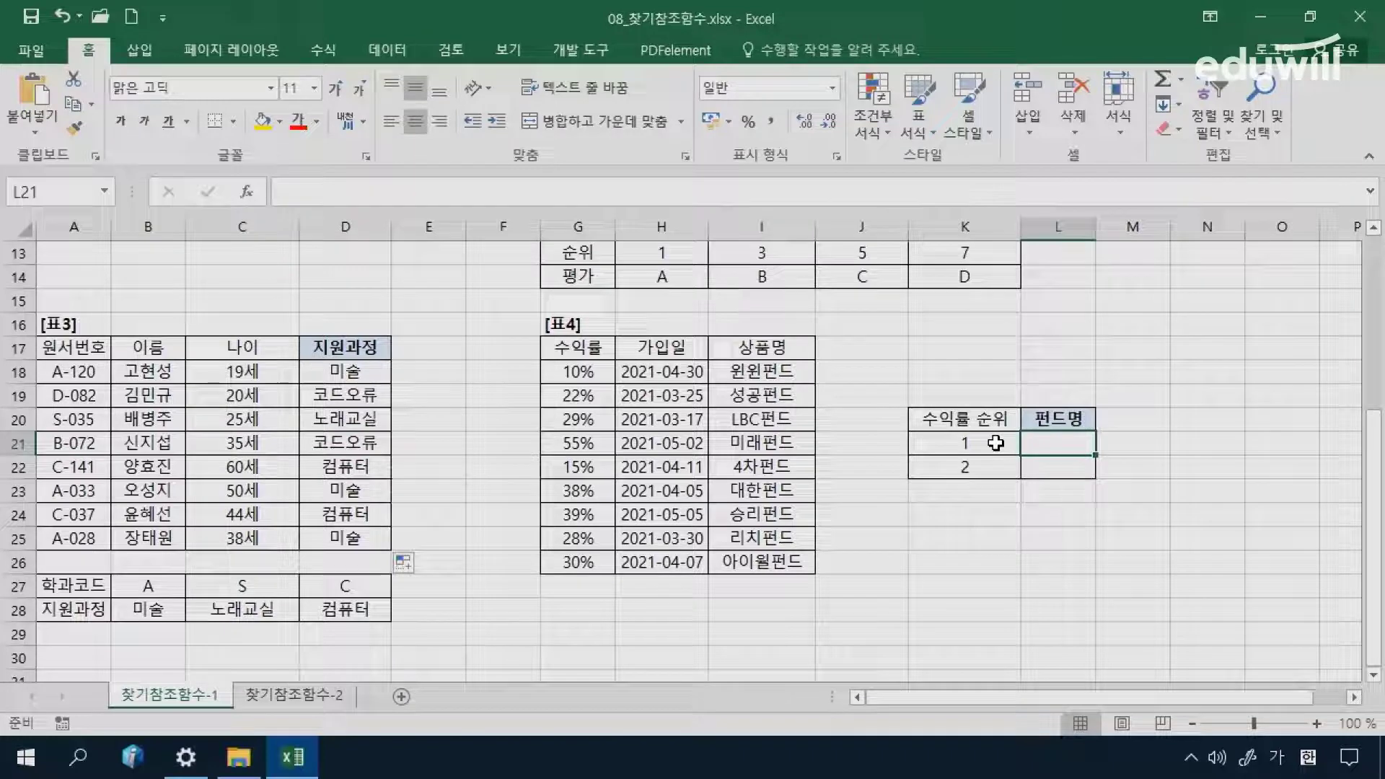
{"action": "left_click", "coordinate": [996, 444]}
{"action": "left_click", "coordinate": [1046, 445]}
{"action": "left_click_drag", "start_coordinate": [599, 373], "coordinate": [603, 568]}
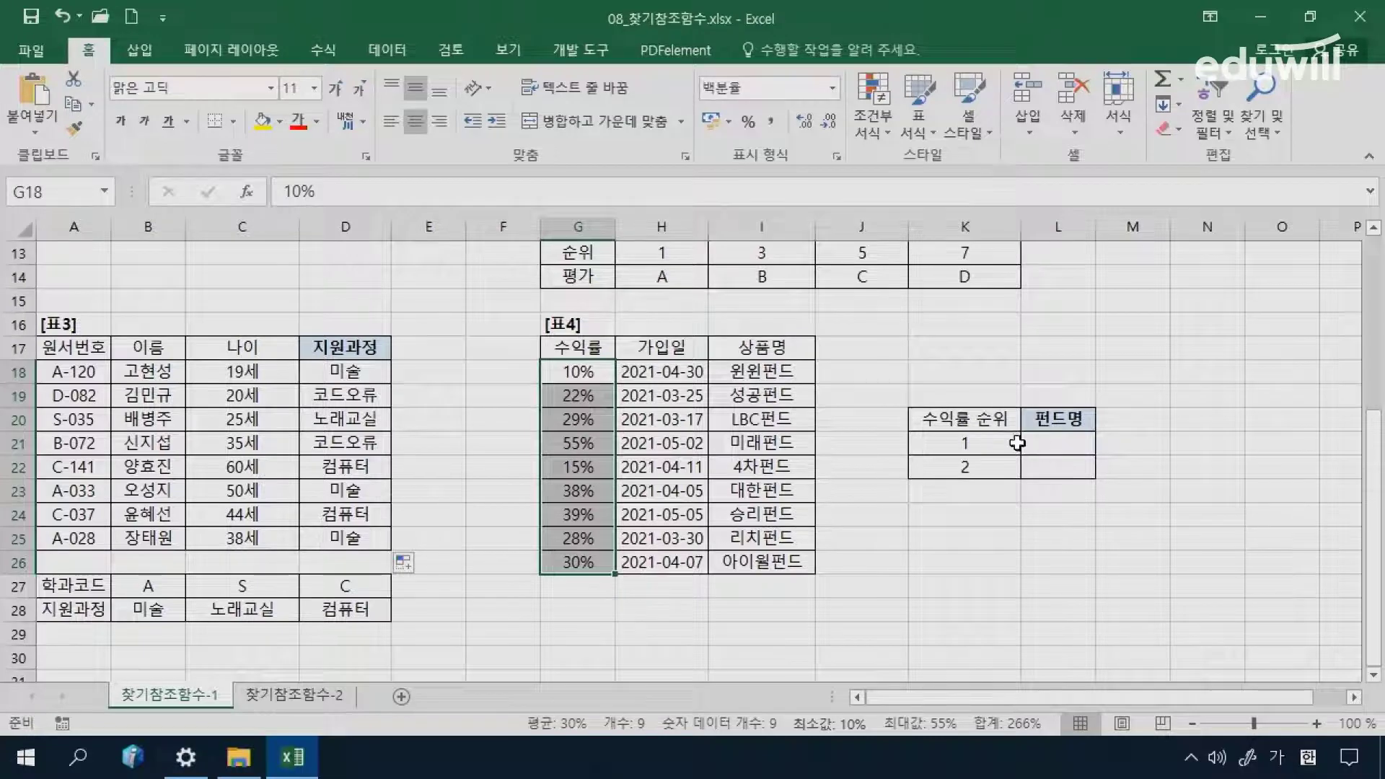
{"action": "left_click", "coordinate": [794, 372]}
{"action": "left_click", "coordinate": [1057, 443]}
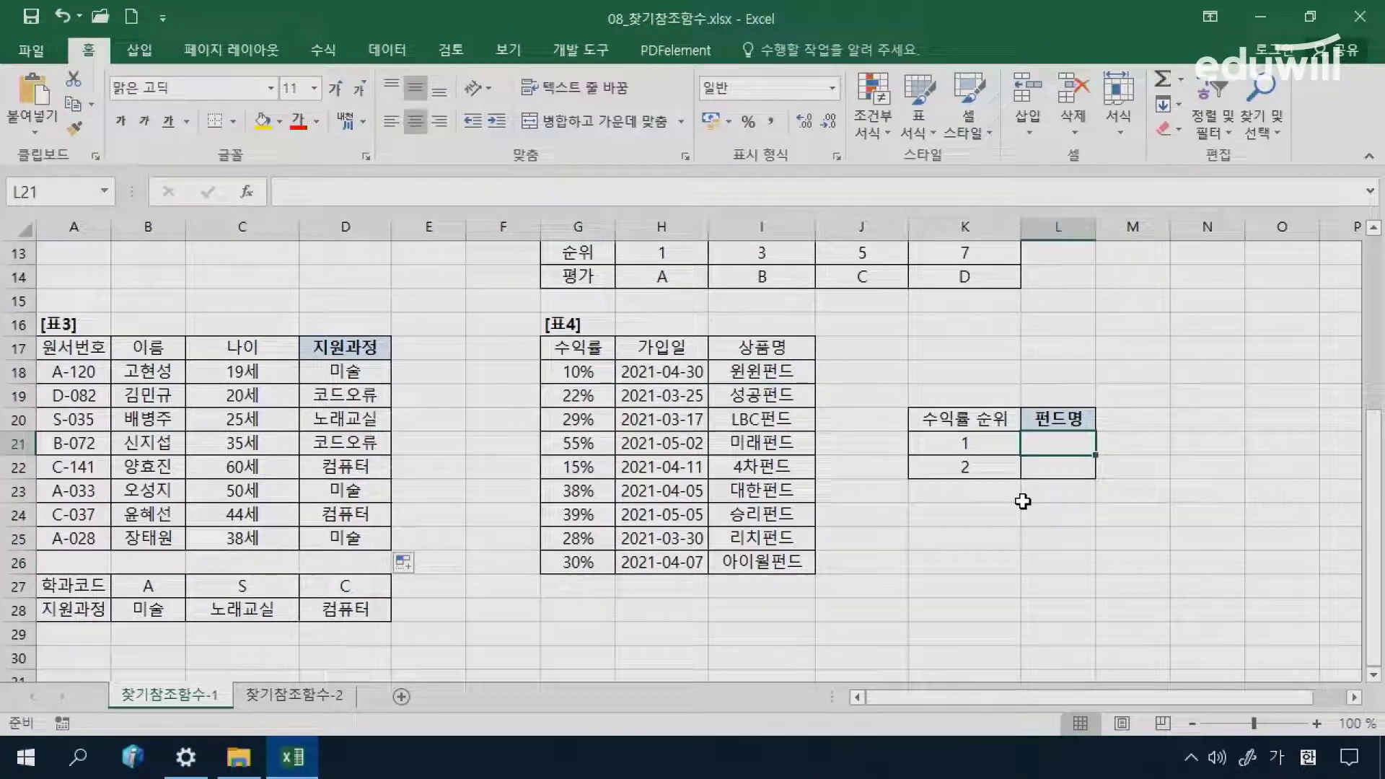
{"action": "left_click", "coordinate": [984, 467]}
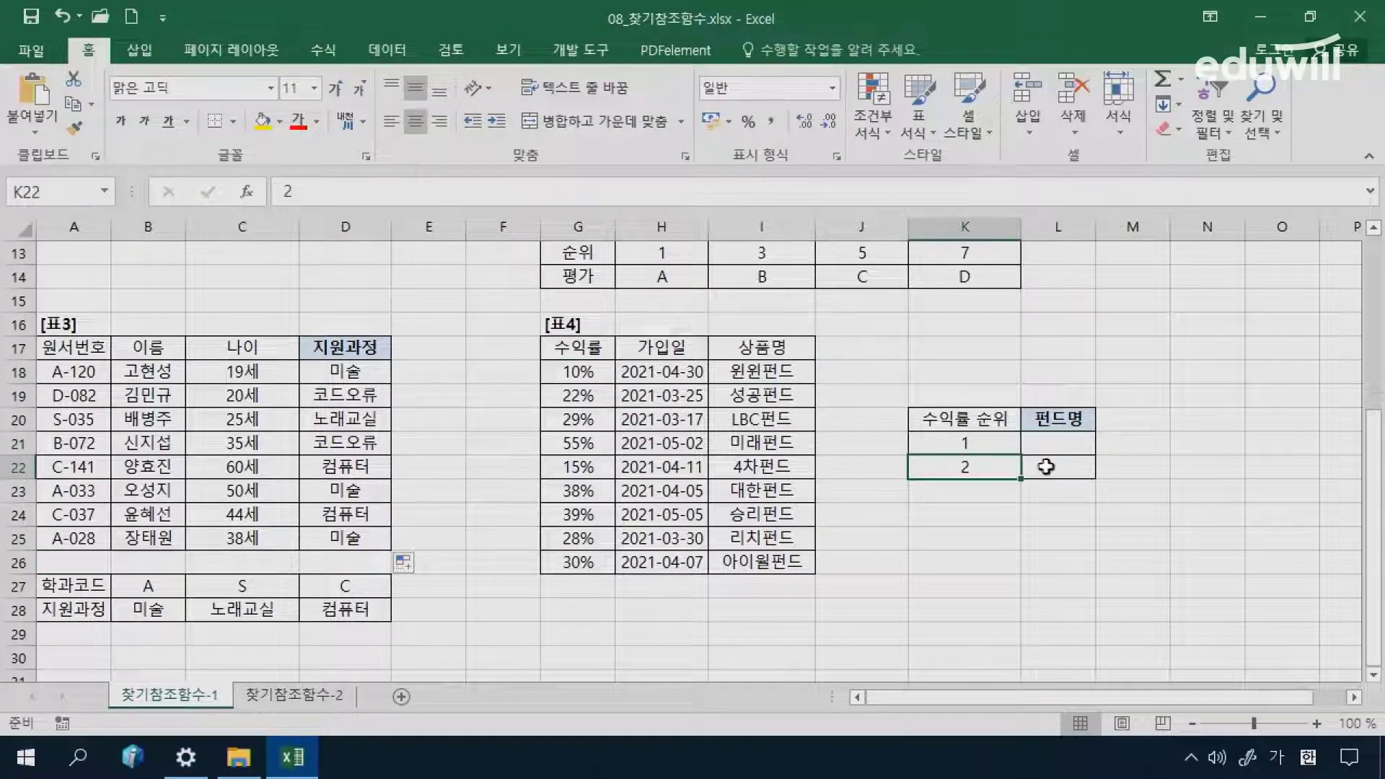
{"action": "left_click", "coordinate": [1051, 467]}
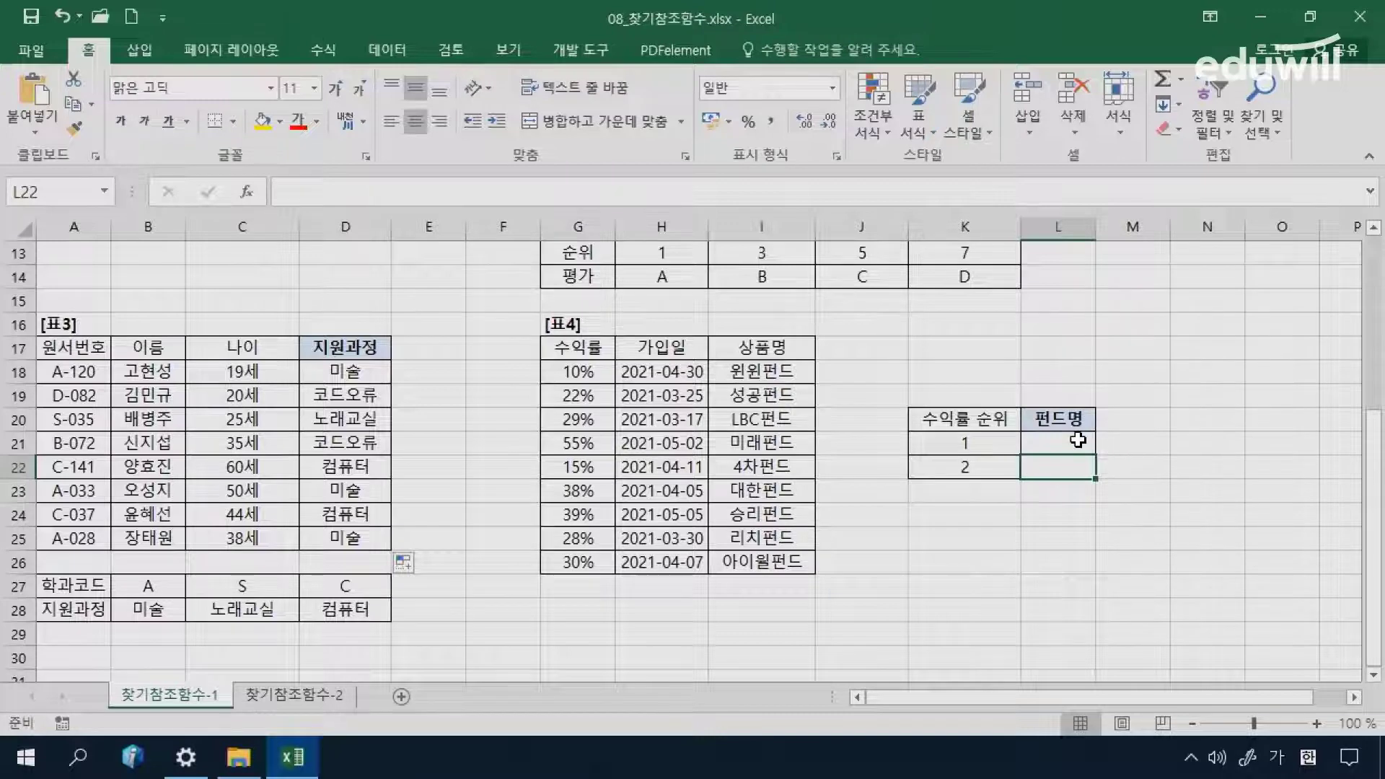
{"action": "left_click", "coordinate": [1077, 440]}
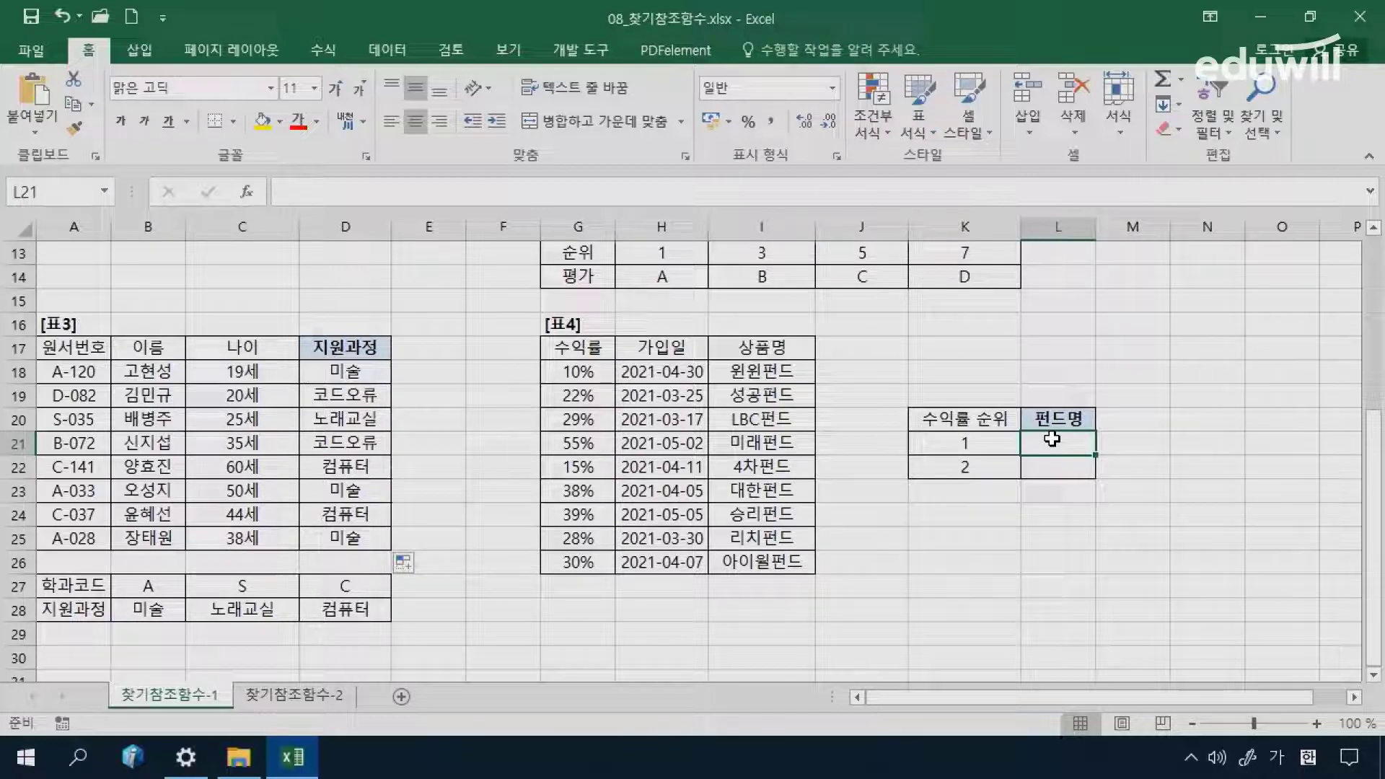
Step: Enter a LARGE formula in L21 with the absolute range $G$18:$G$26 as the array and K21 as k
{"action": "type", "text": "="}
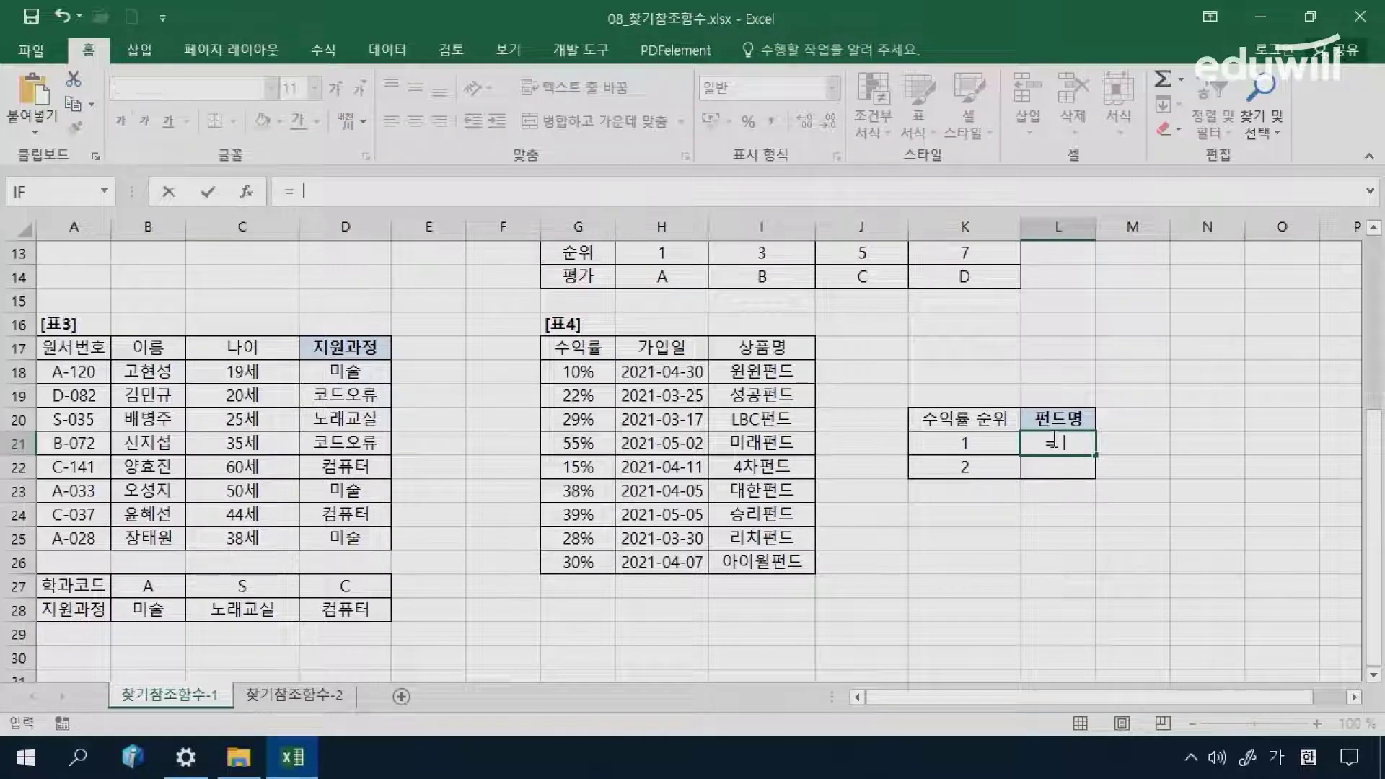
{"action": "type", "text": "lar"}
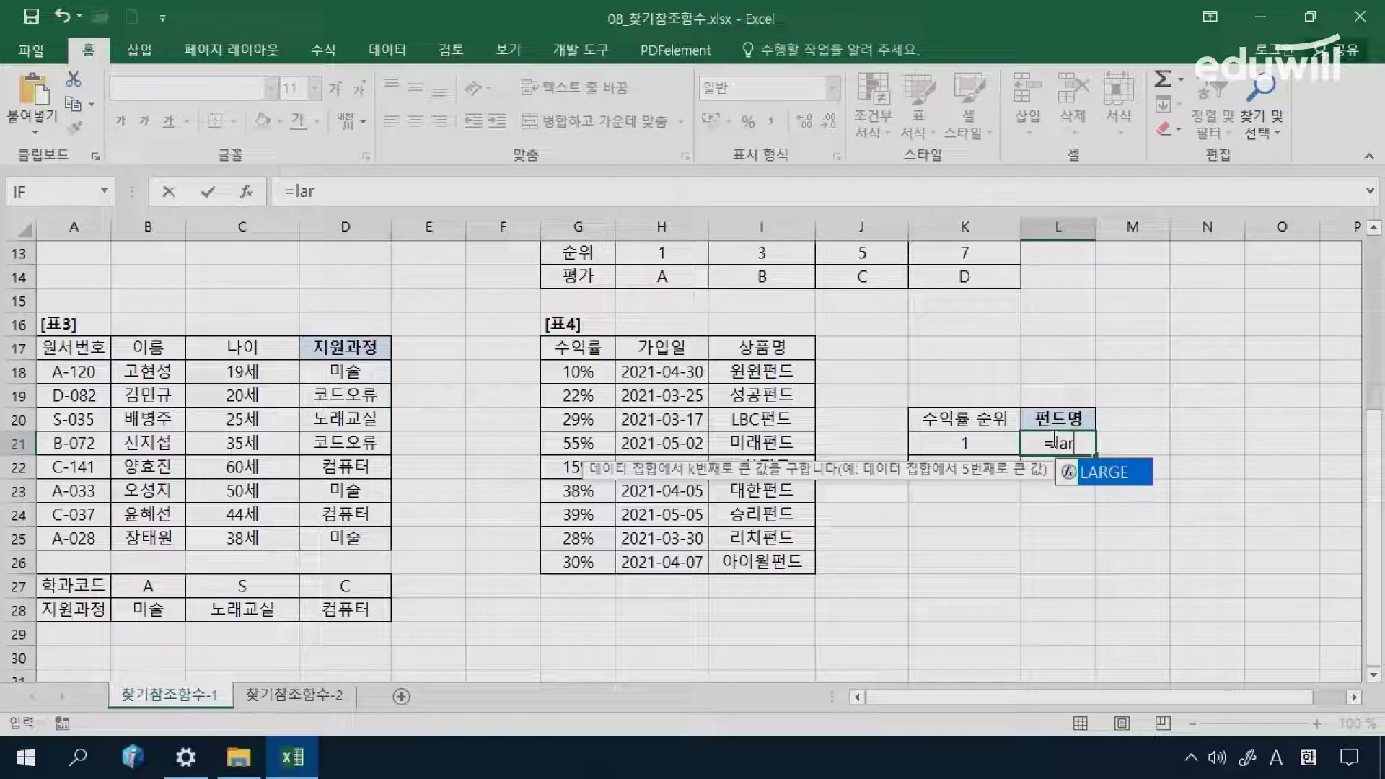
{"action": "key", "text": "Tab"}
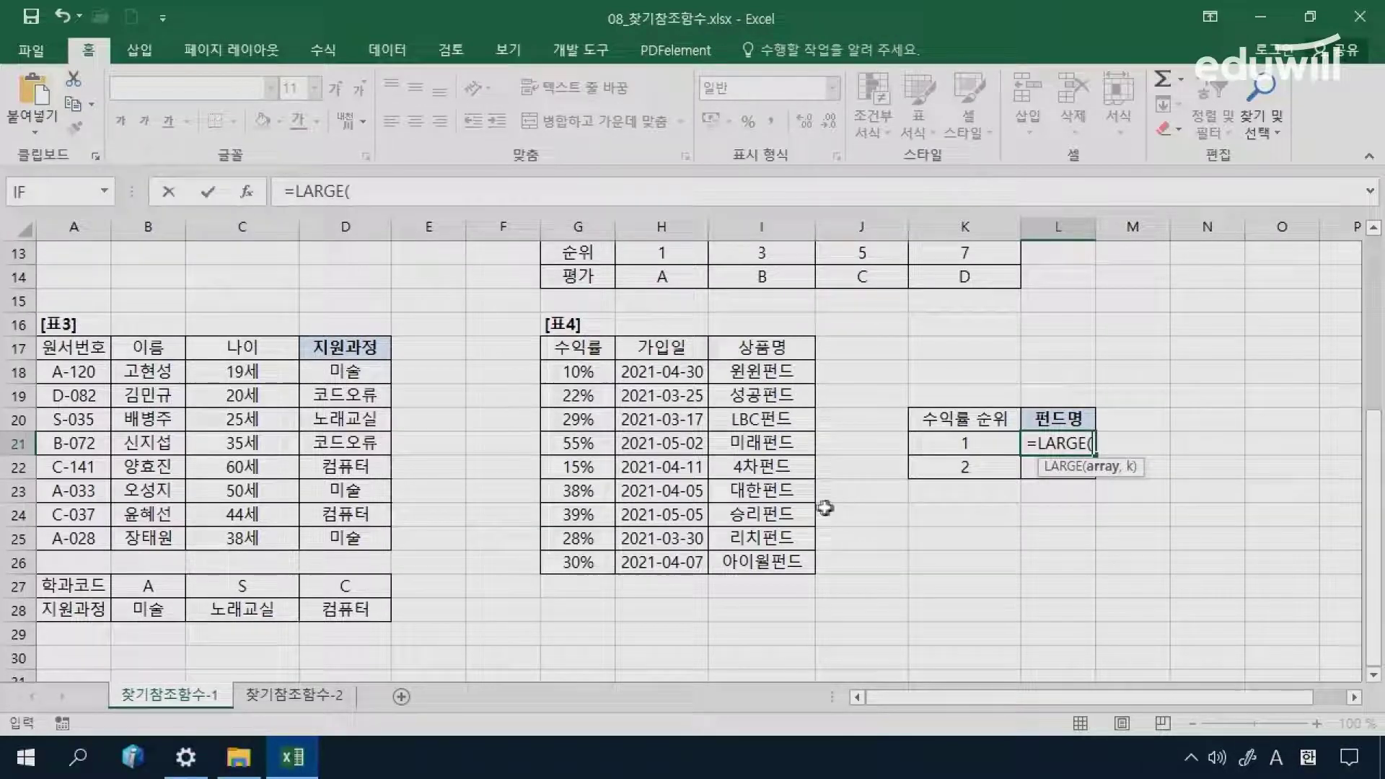
{"action": "left_click_drag", "start_coordinate": [599, 372], "coordinate": [582, 559]}
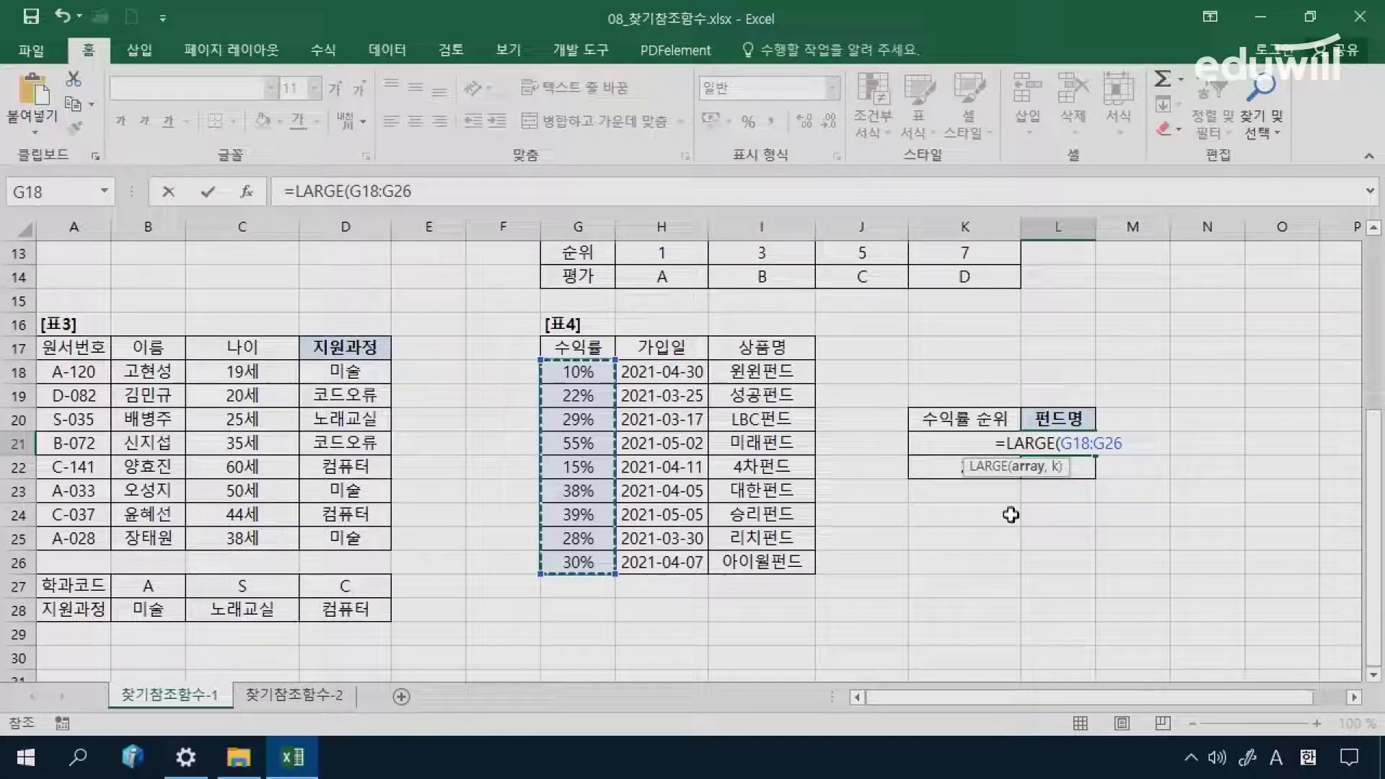
{"action": "key", "text": "F4"}
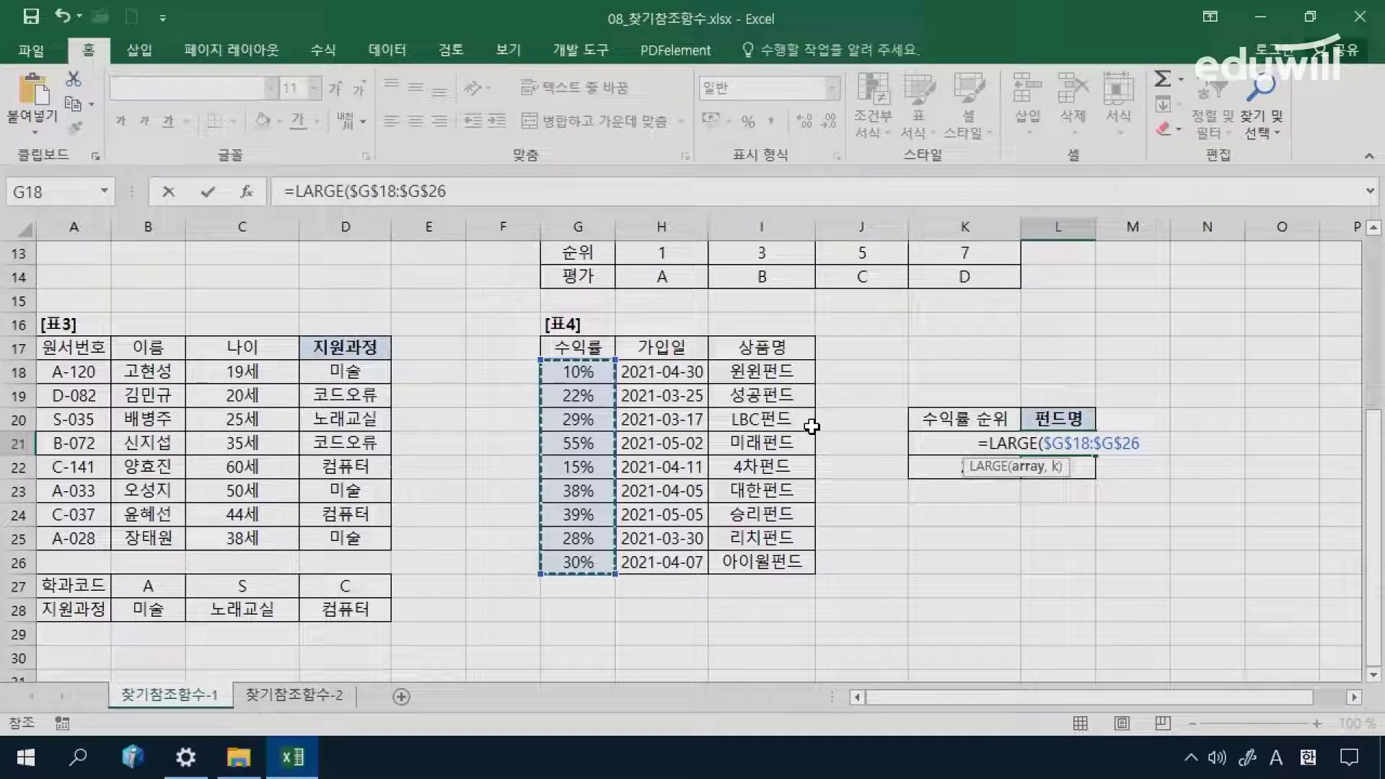
{"action": "type", "text": ","}
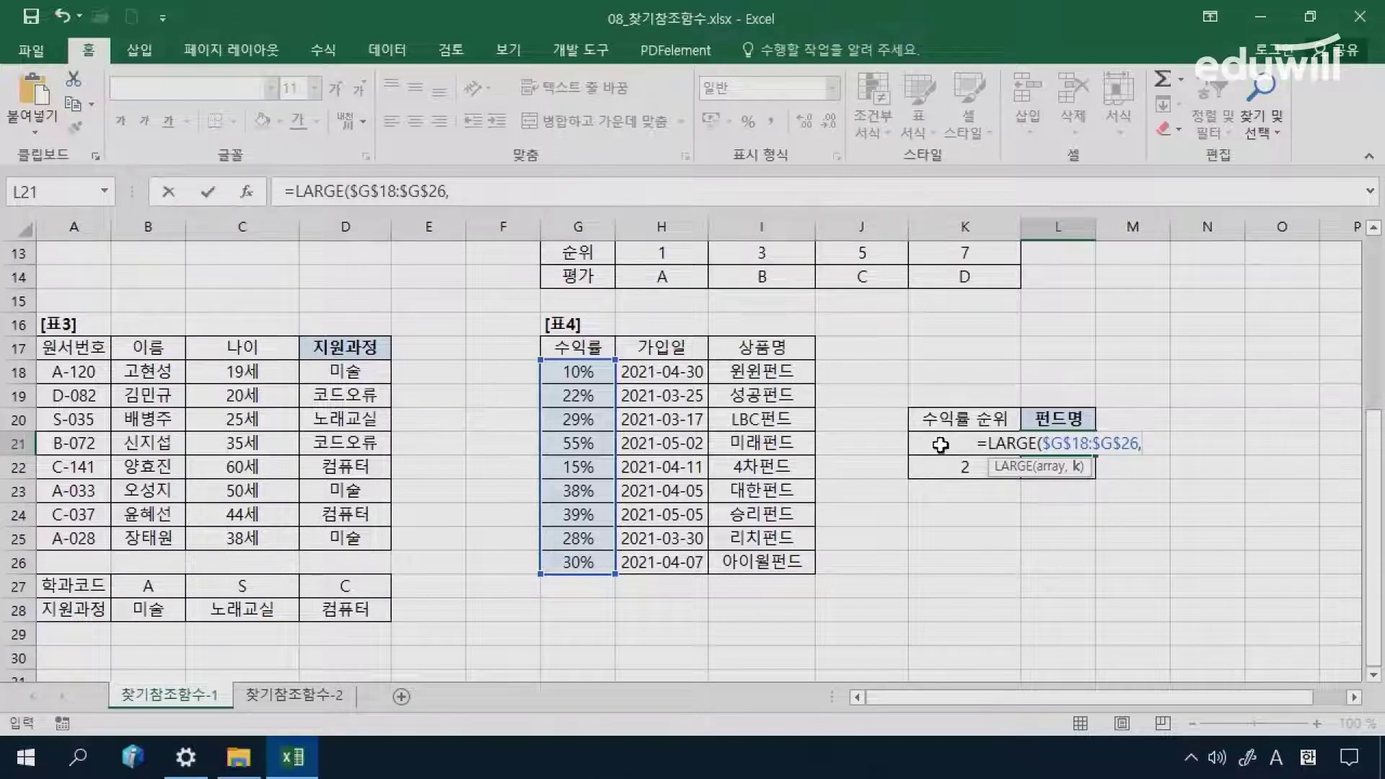
{"action": "left_click", "coordinate": [940, 443]}
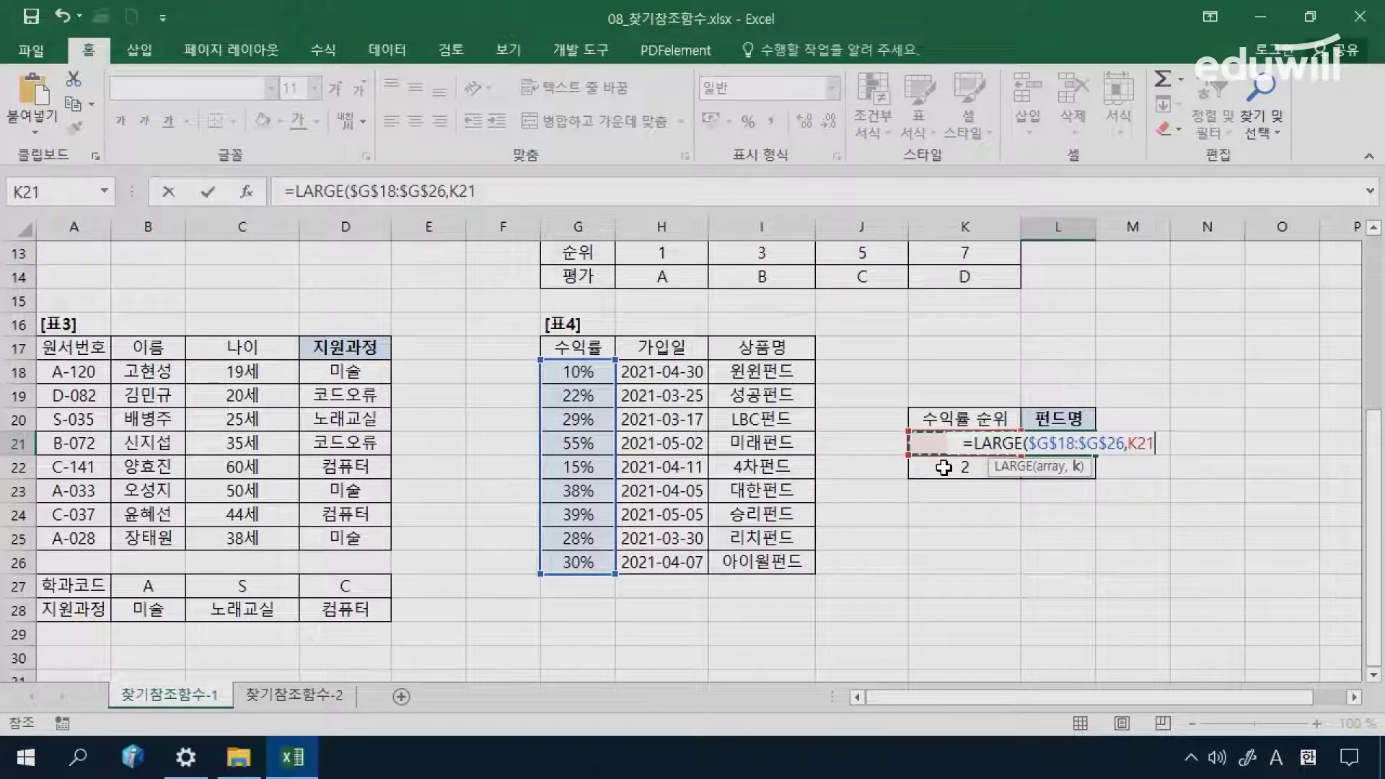
{"action": "left_click", "coordinate": [532, 195]}
{"action": "type", "text": ")"}
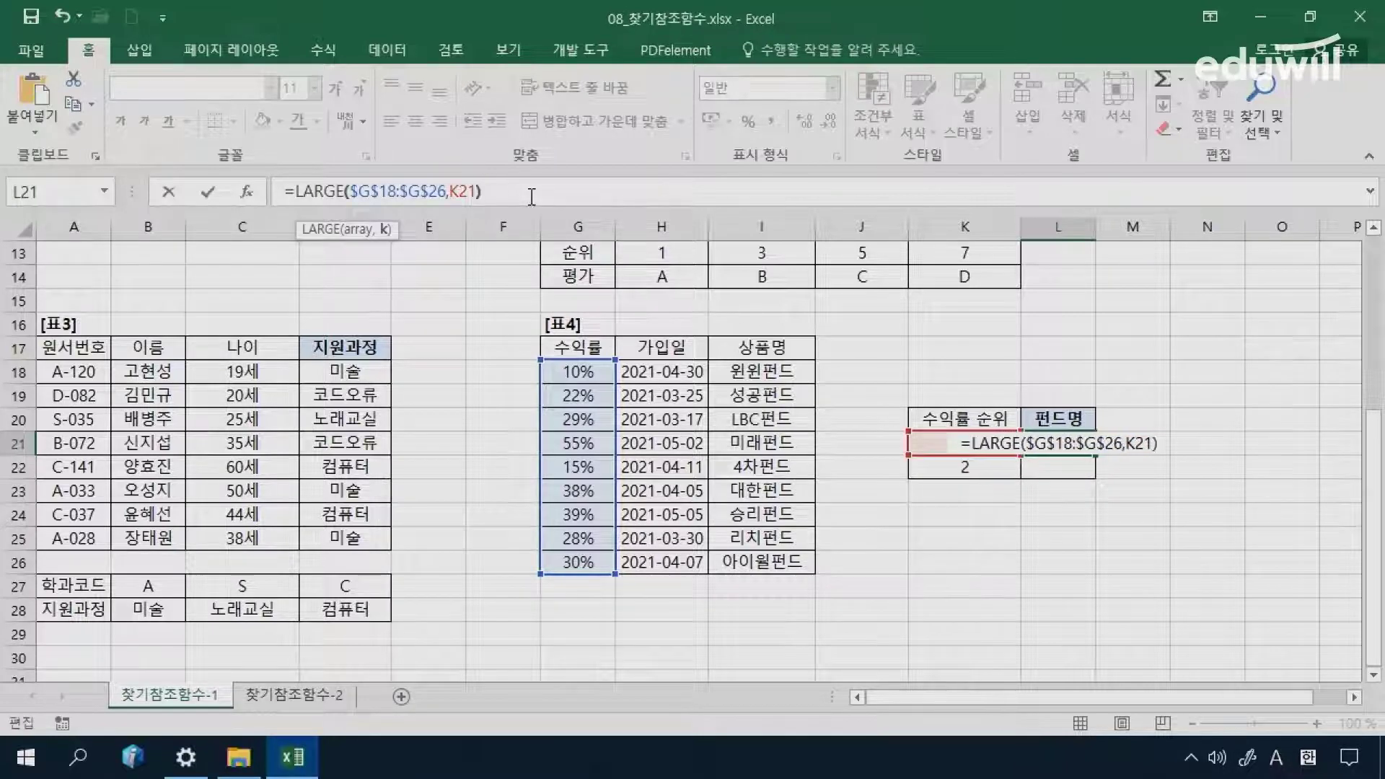
{"action": "key", "text": "Return"}
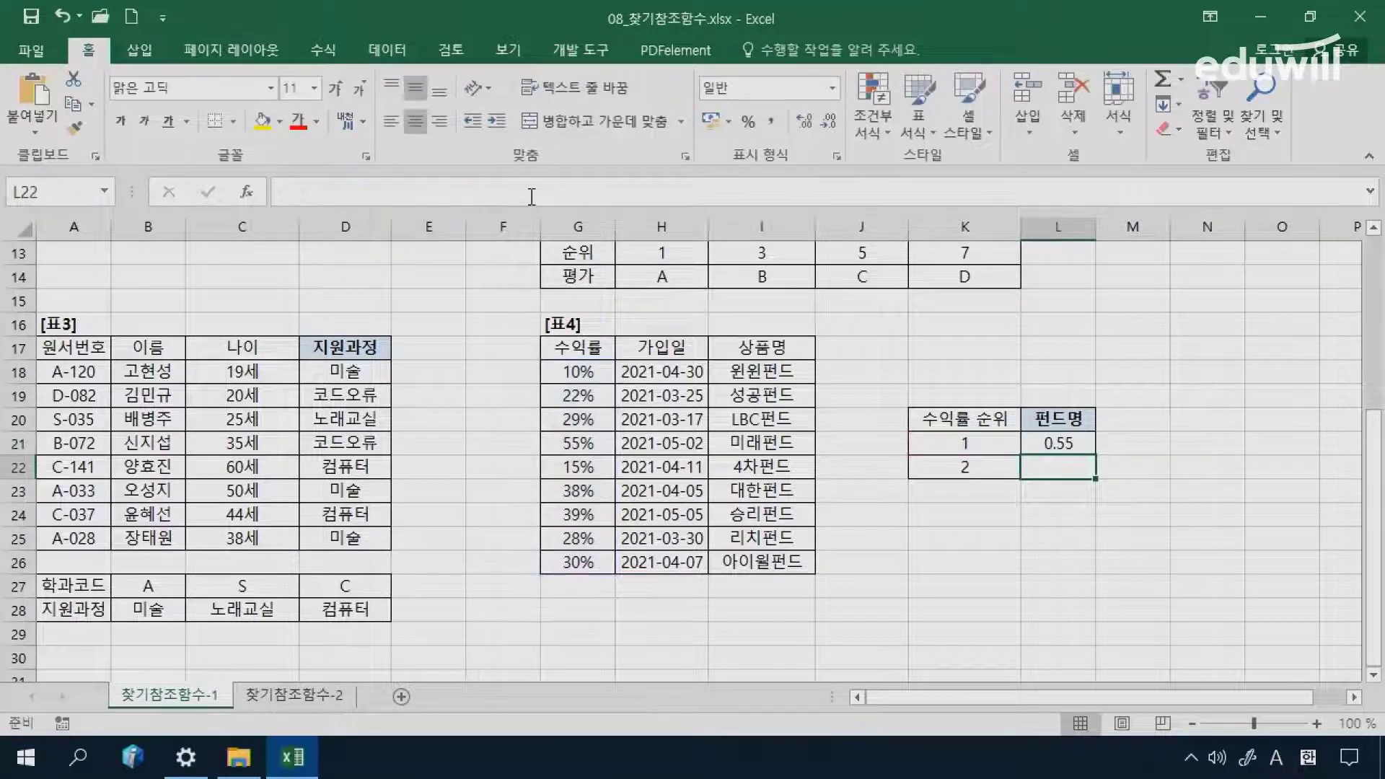
Step: Fill the LARGE formula from L21 down to L22 and compare both cells with the 수익률 values in G21 and G24
{"action": "left_click", "coordinate": [1065, 444]}
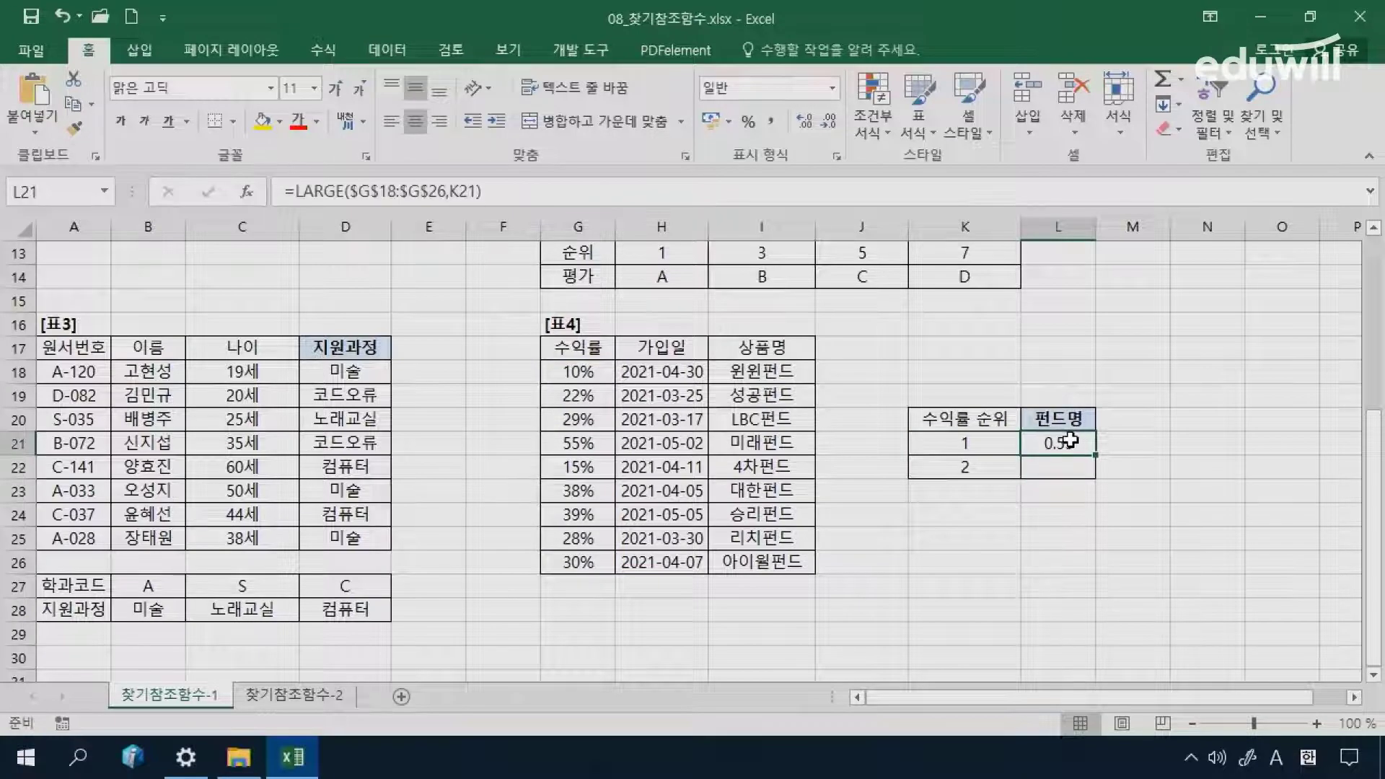
{"action": "left_click", "coordinate": [577, 441]}
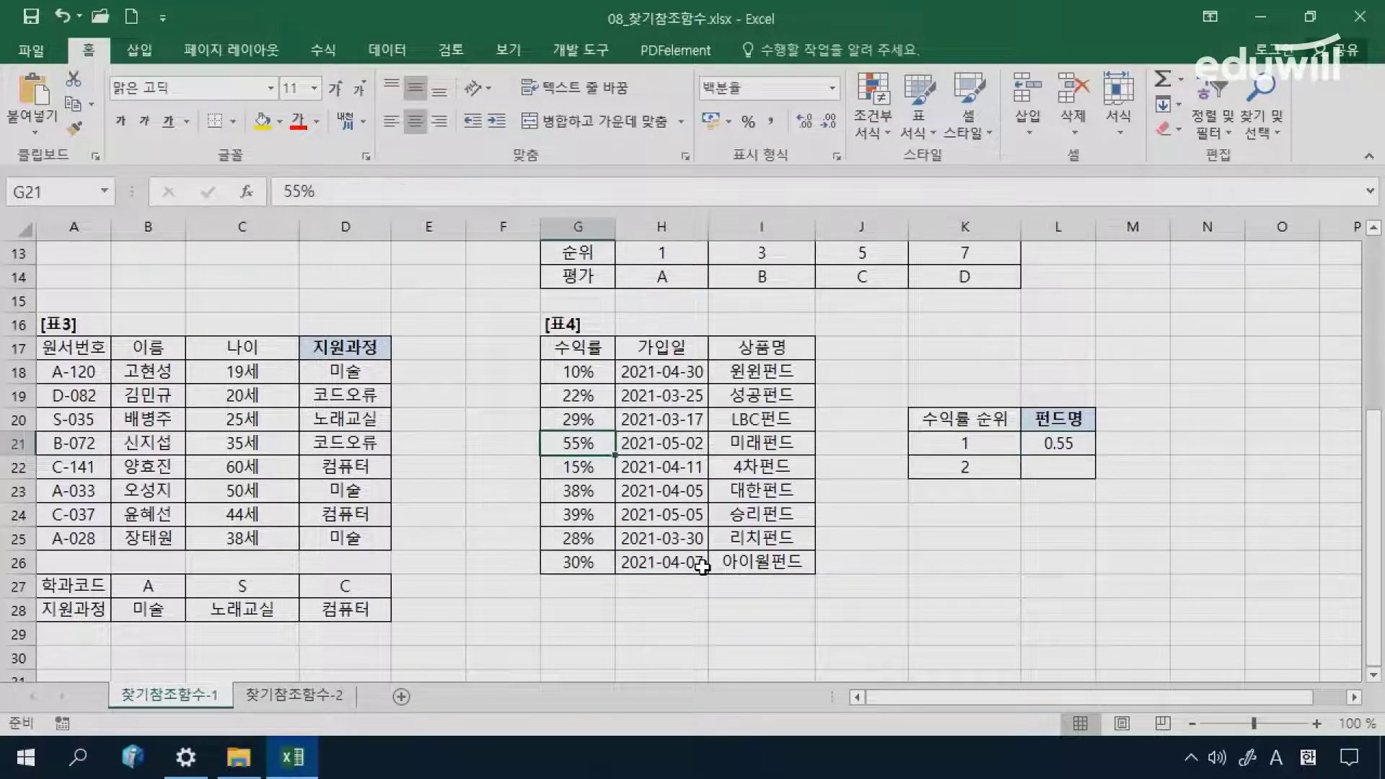
{"action": "left_click", "coordinate": [1055, 443]}
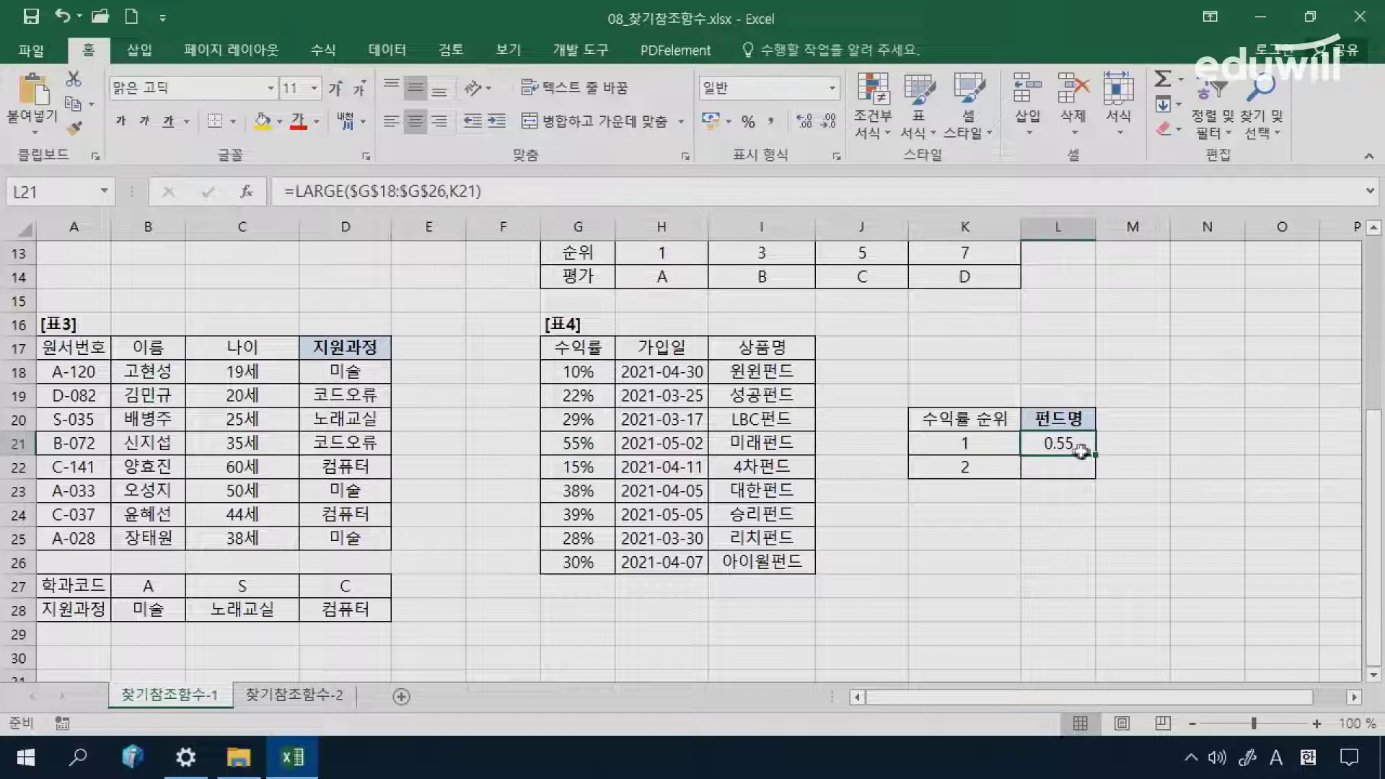
{"action": "left_click_drag", "start_coordinate": [1096, 456], "coordinate": [1056, 471]}
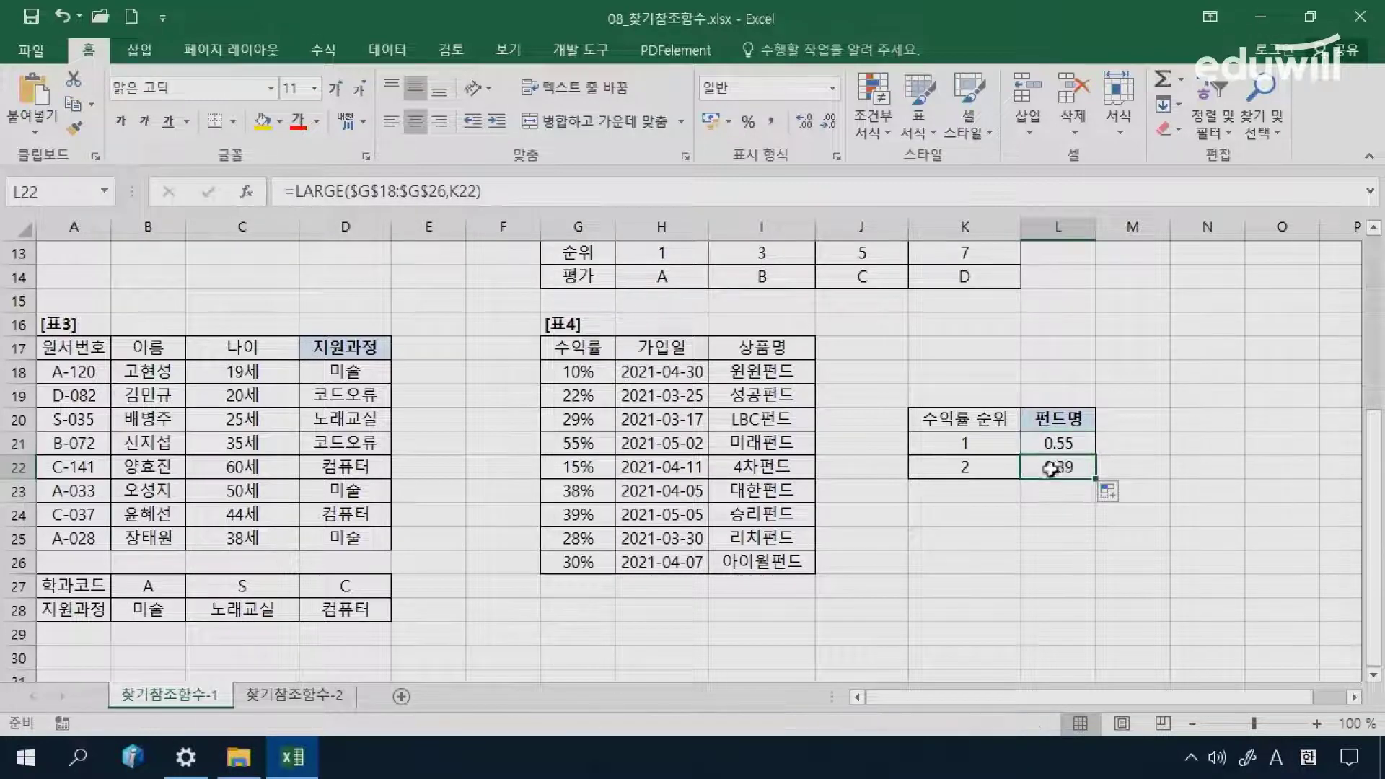
{"action": "left_click", "coordinate": [589, 514]}
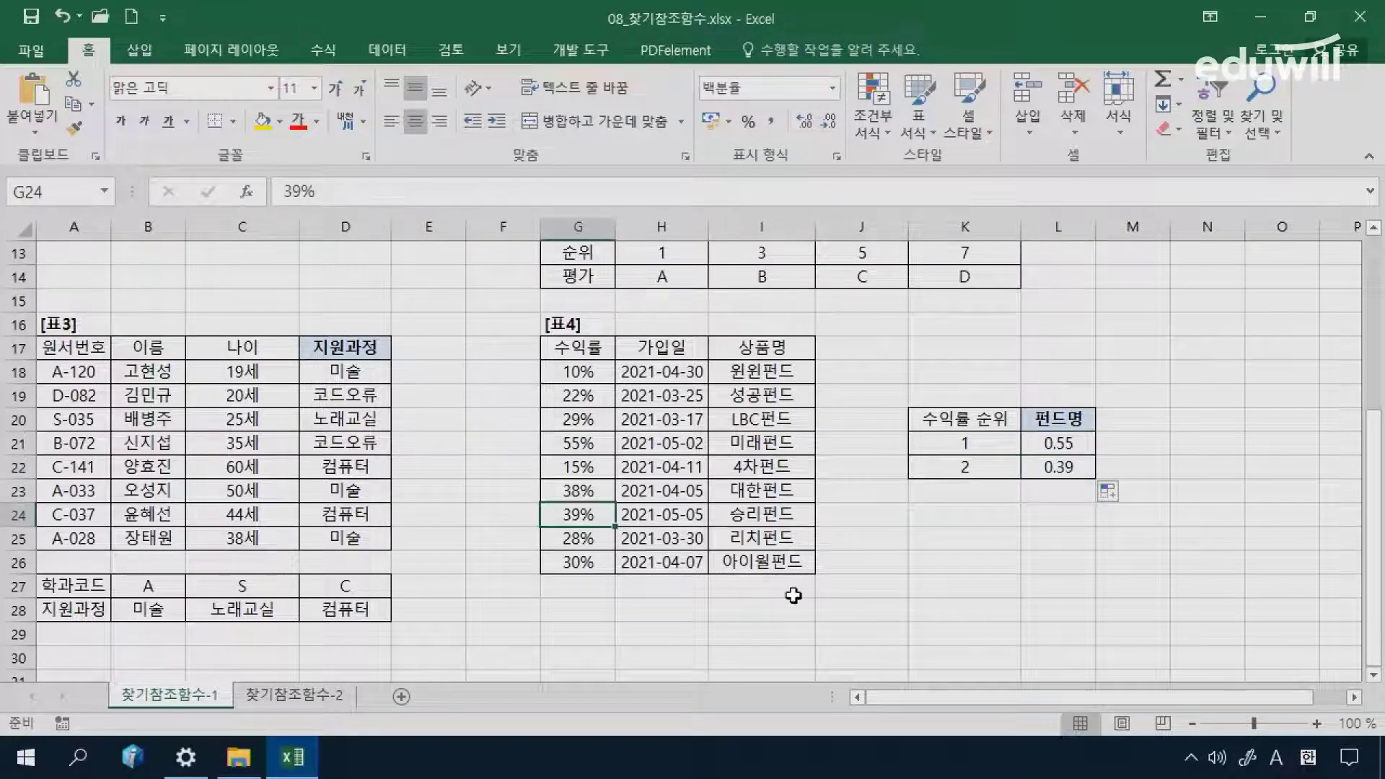
Step: Trace how the 수익률 found for L21 leads across 표4 from the 수익률 column to the 상품명 column
{"action": "left_click", "coordinate": [1068, 444]}
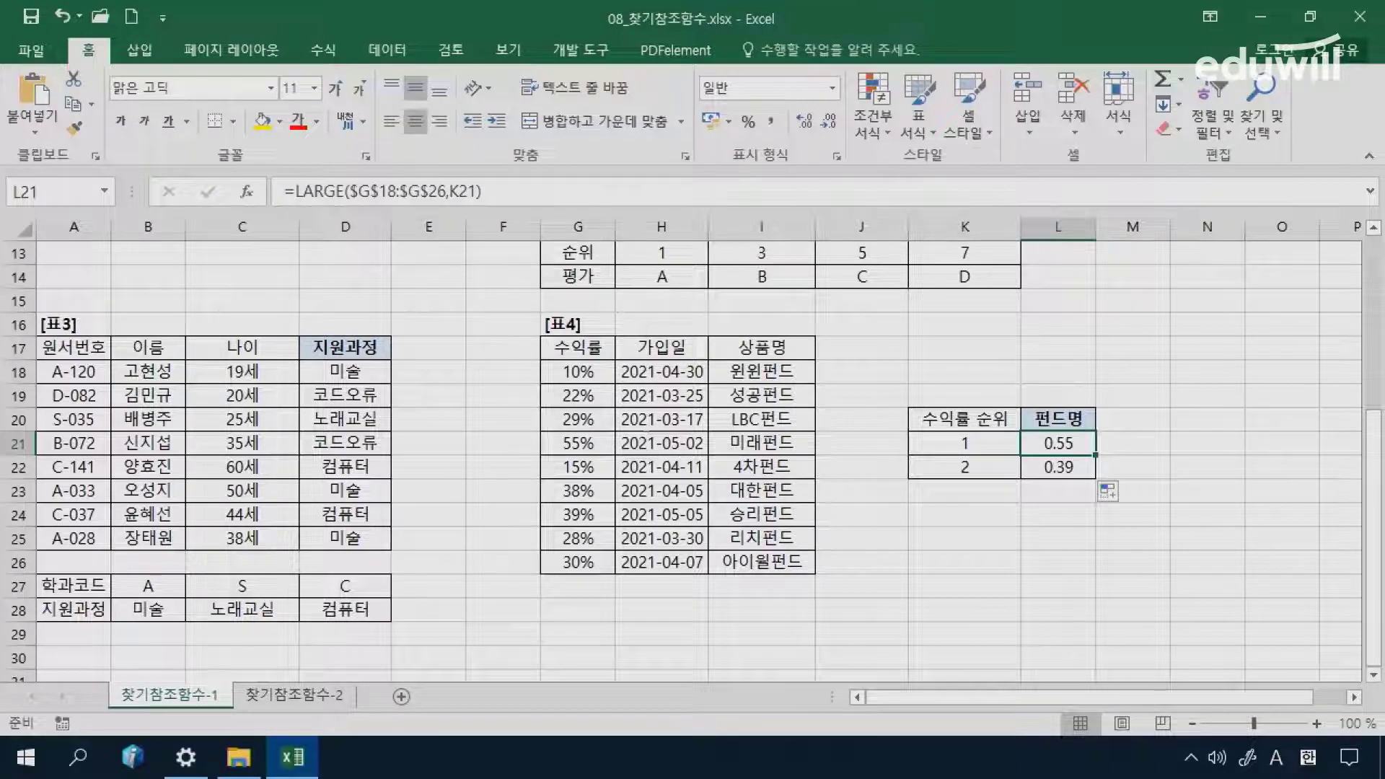
{"action": "left_click_drag", "start_coordinate": [548, 364], "coordinate": [536, 577]}
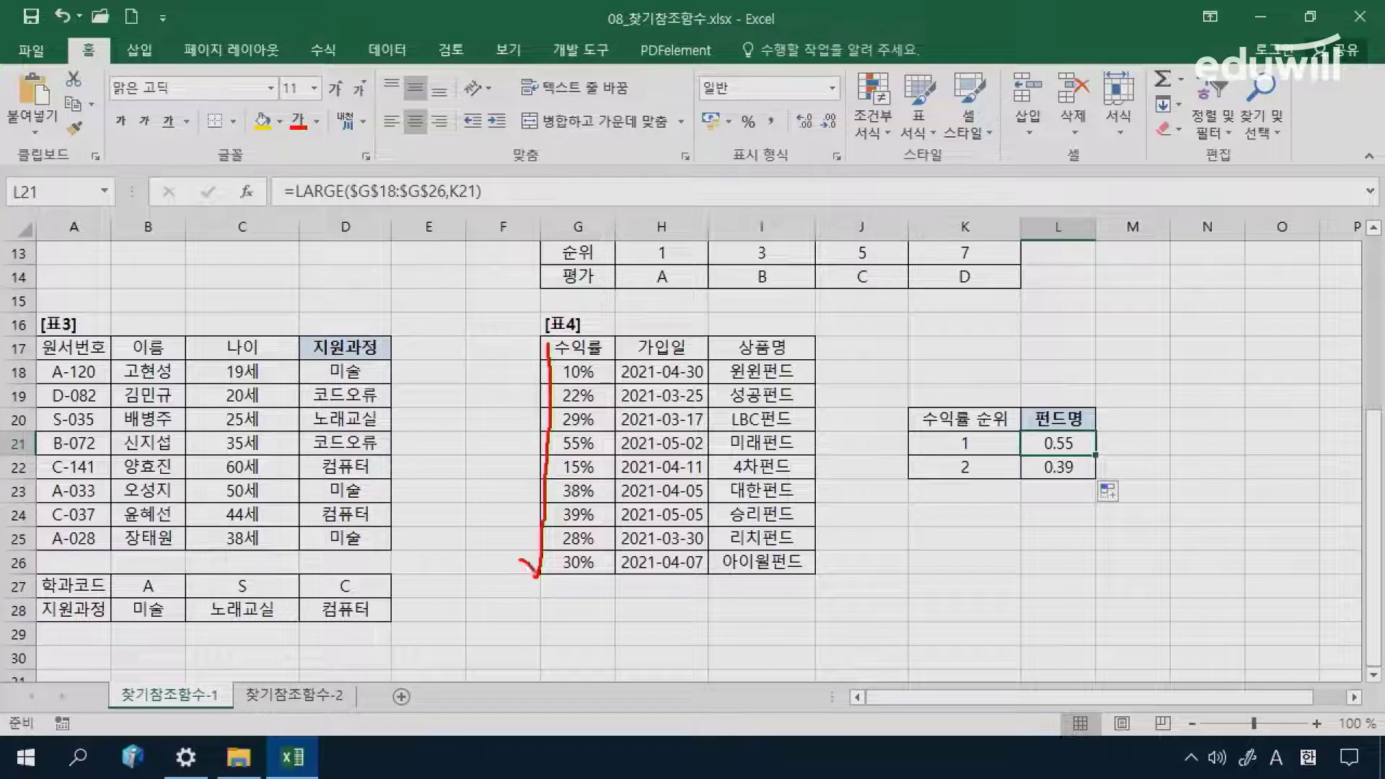
{"action": "mouse_move", "coordinate": [564, 456]}
{"action": "left_mouse_down"}
{"action": "mouse_move", "coordinate": [653, 405]}
{"action": "mouse_move", "coordinate": [730, 441]}
{"action": "mouse_move", "coordinate": [730, 427]}
{"action": "mouse_move", "coordinate": [896, 379]}
{"action": "mouse_move", "coordinate": [1038, 436]}
{"action": "left_mouse_up"}
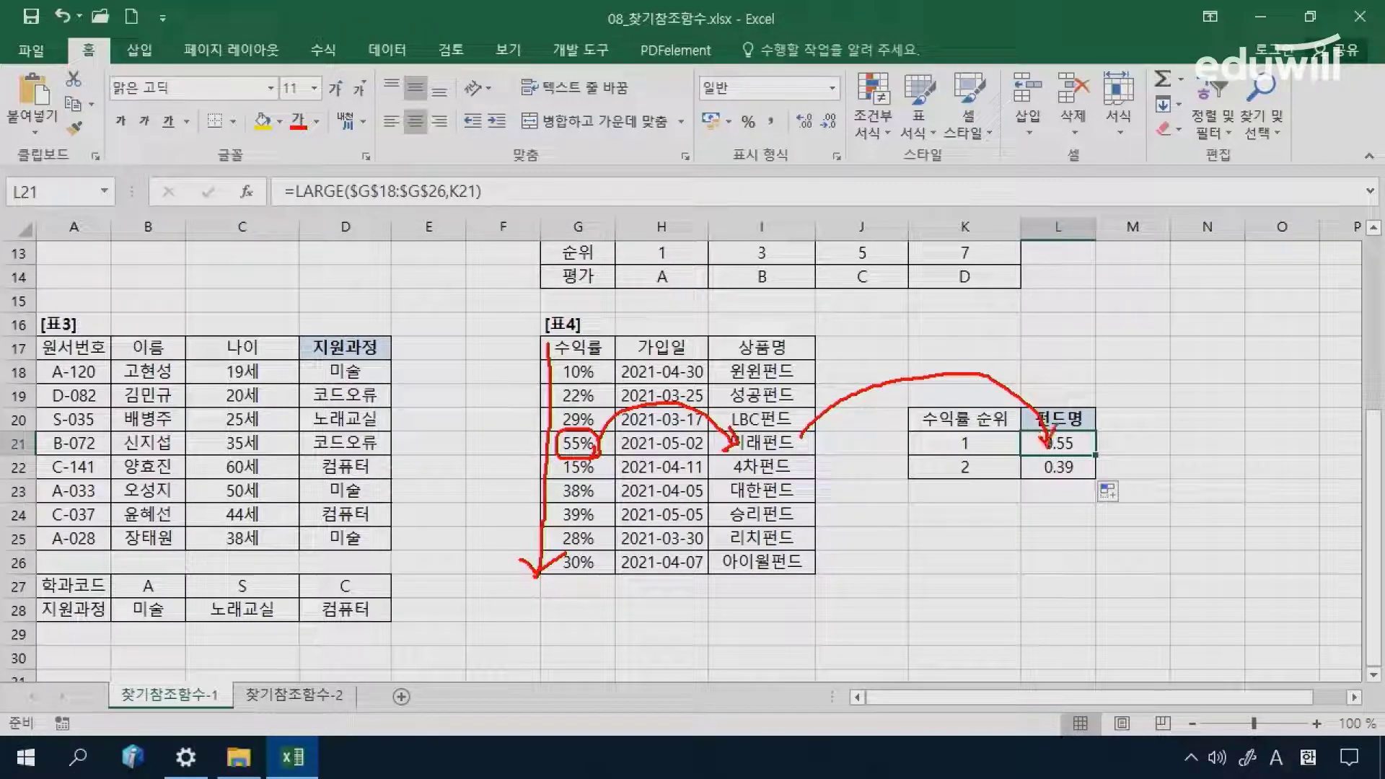
{"action": "mouse_move", "coordinate": [654, 343]}
{"action": "left_mouse_down"}
{"action": "mouse_move", "coordinate": [638, 579]}
{"action": "mouse_move", "coordinate": [667, 548]}
{"action": "left_mouse_up"}
{"action": "mouse_move", "coordinate": [772, 335]}
{"action": "left_mouse_down"}
{"action": "mouse_move", "coordinate": [787, 562]}
{"action": "mouse_move", "coordinate": [764, 602]}
{"action": "left_mouse_up"}
{"action": "left_click_drag", "start_coordinate": [734, 554], "coordinate": [764, 598]}
{"action": "left_click_drag", "start_coordinate": [765, 599], "coordinate": [794, 566]}
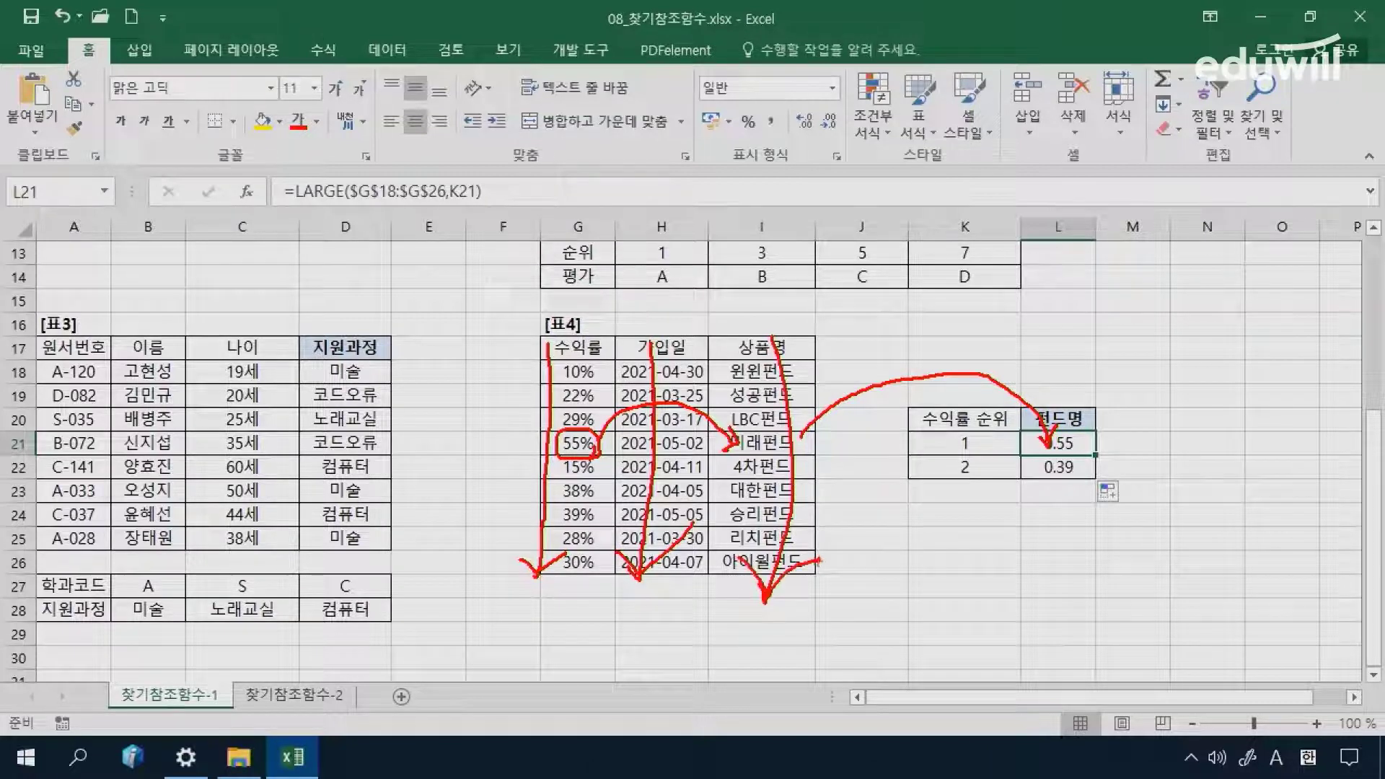
{"action": "key", "text": "Escape"}
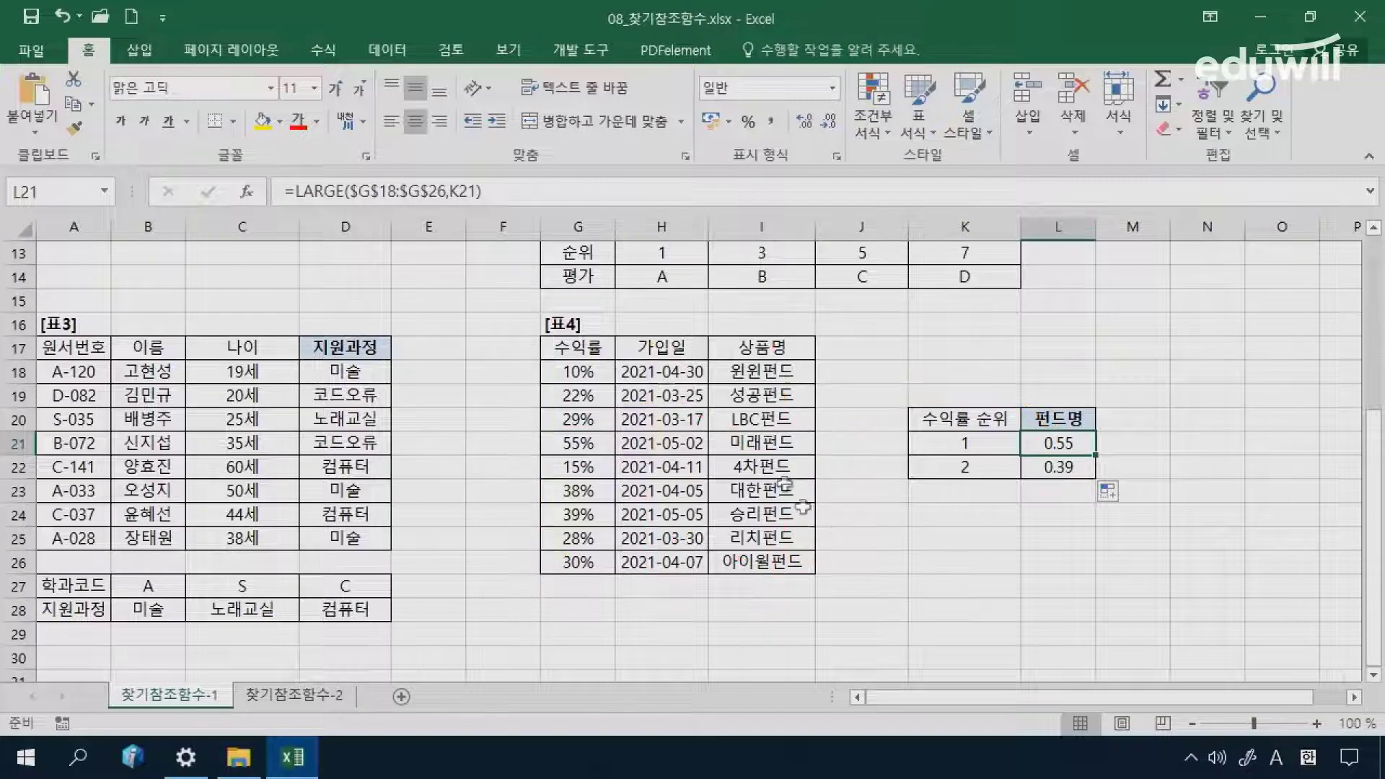
Step: Wrap the LARGE formula in L21 in a VLOOKUP function as its lookup_value argument
{"action": "left_click", "coordinate": [295, 192]}
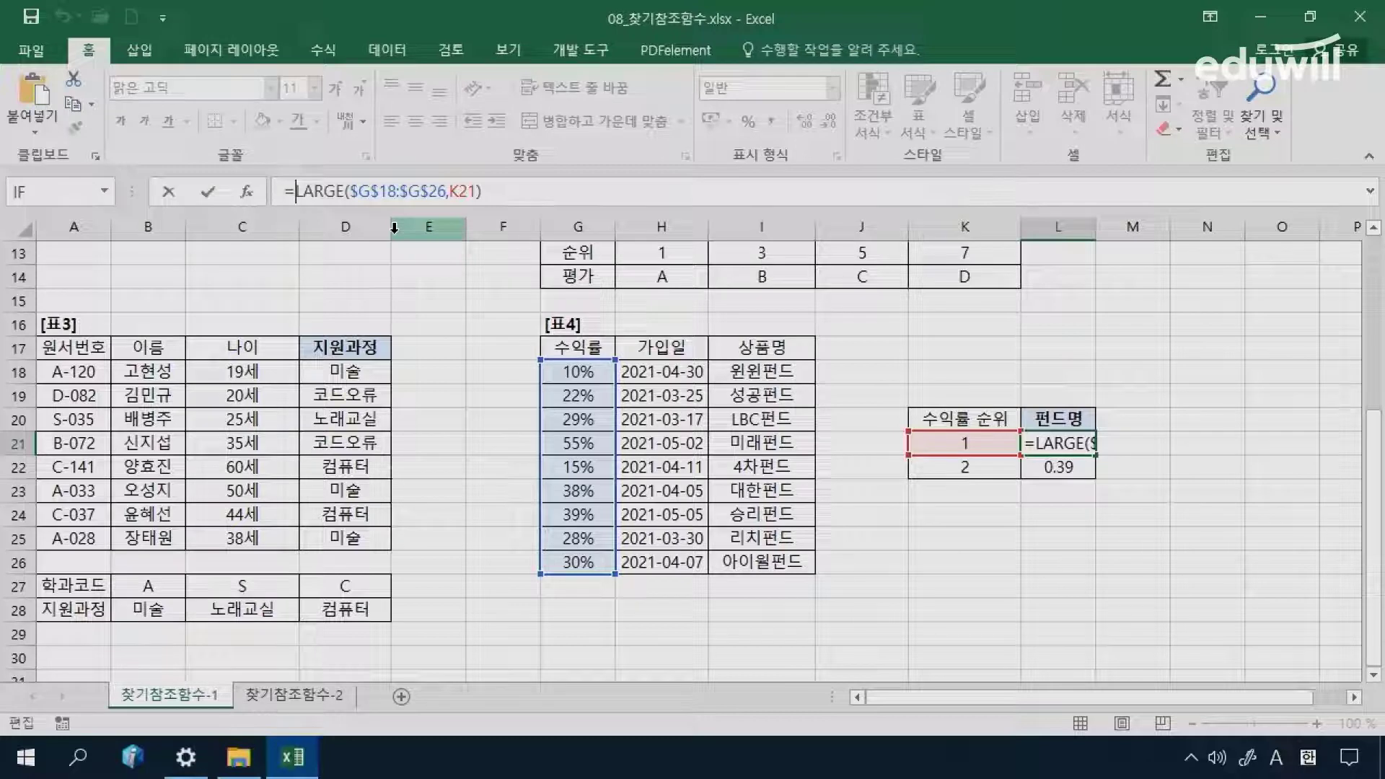
{"action": "type", "text": "v"}
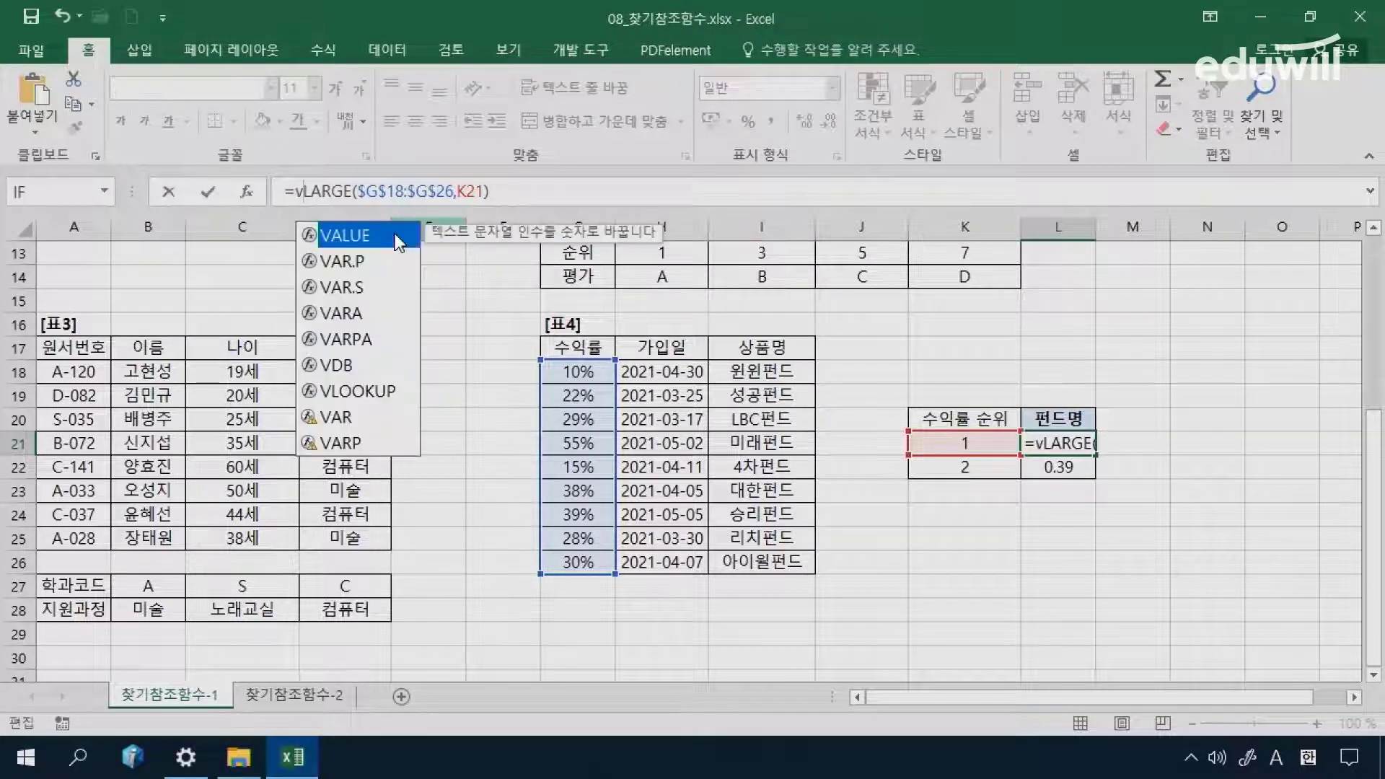
{"action": "type", "text": "l"}
{"action": "double_click", "coordinate": [396, 238]}
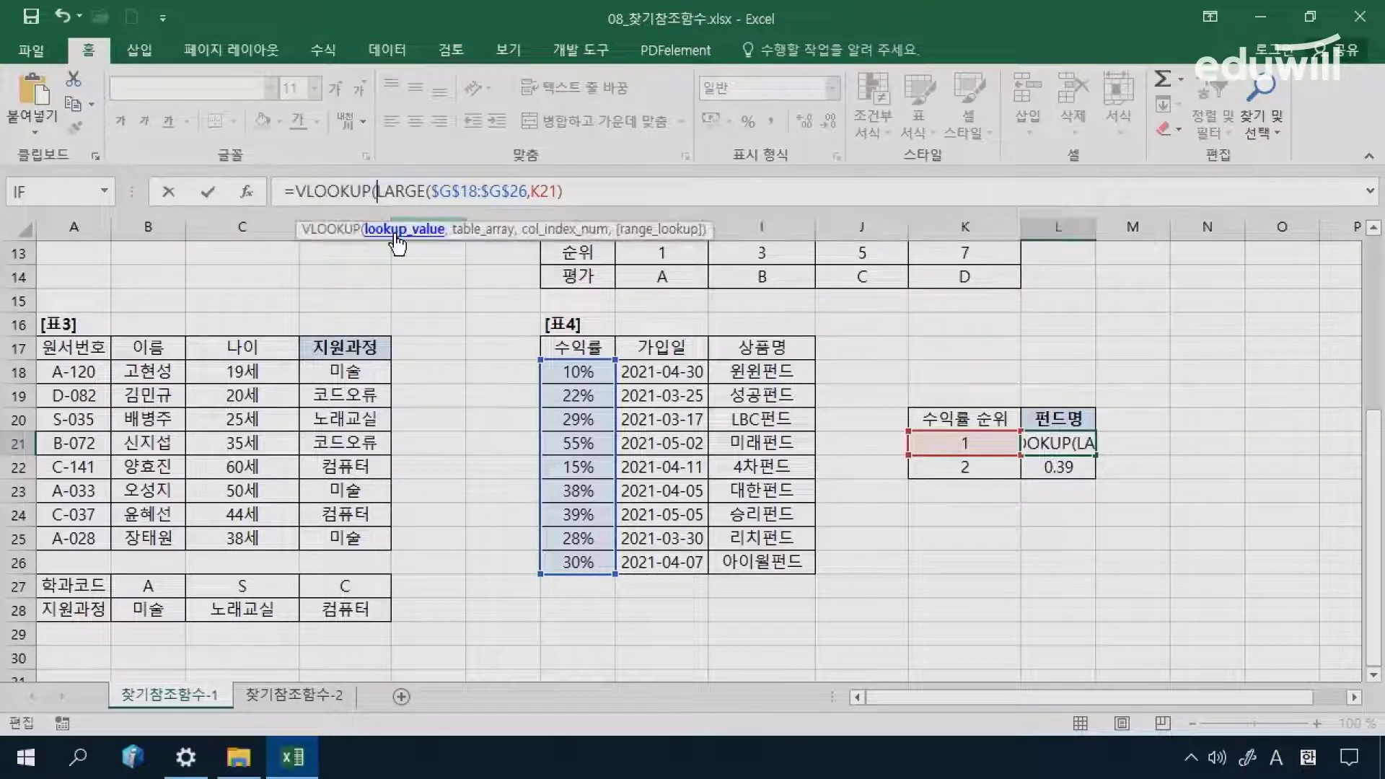
{"action": "left_click_drag", "start_coordinate": [378, 193], "coordinate": [575, 192]}
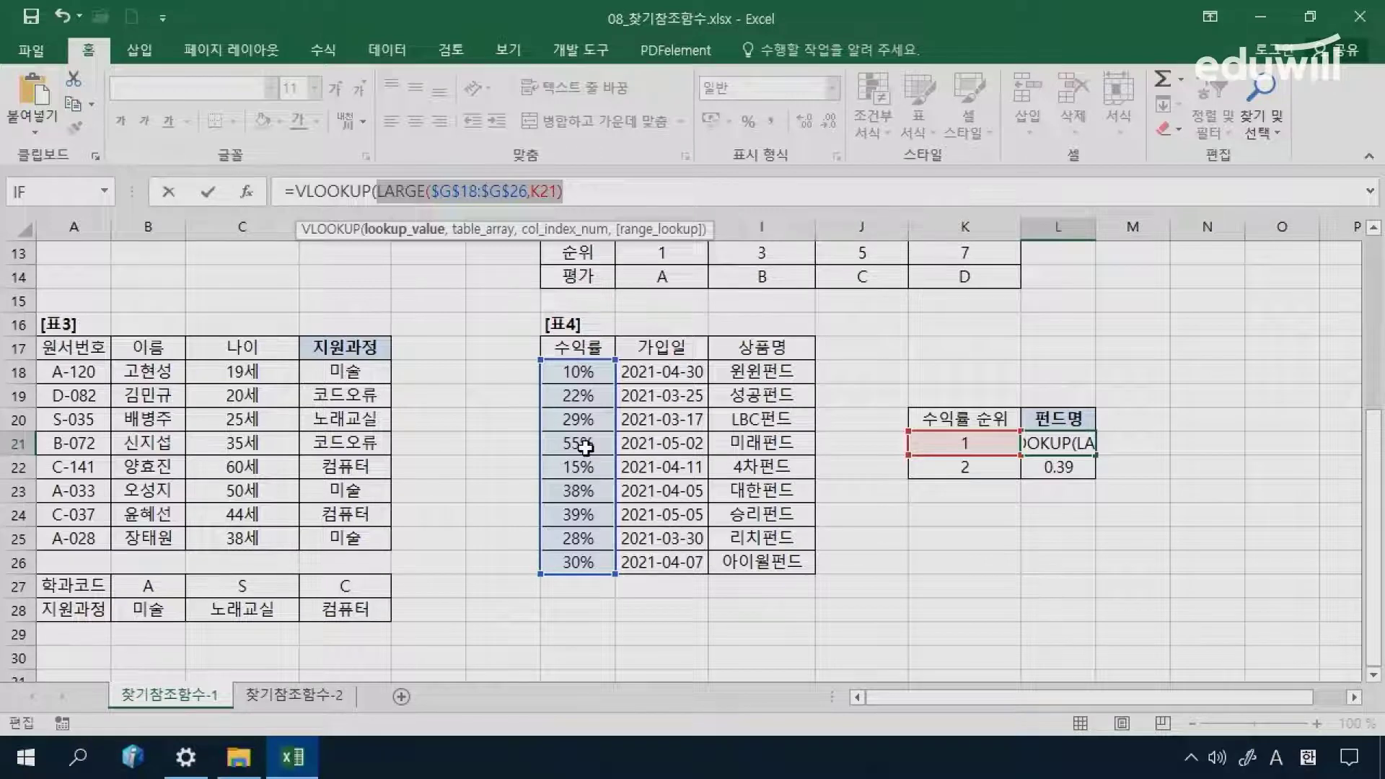
{"action": "left_click", "coordinate": [598, 191]}
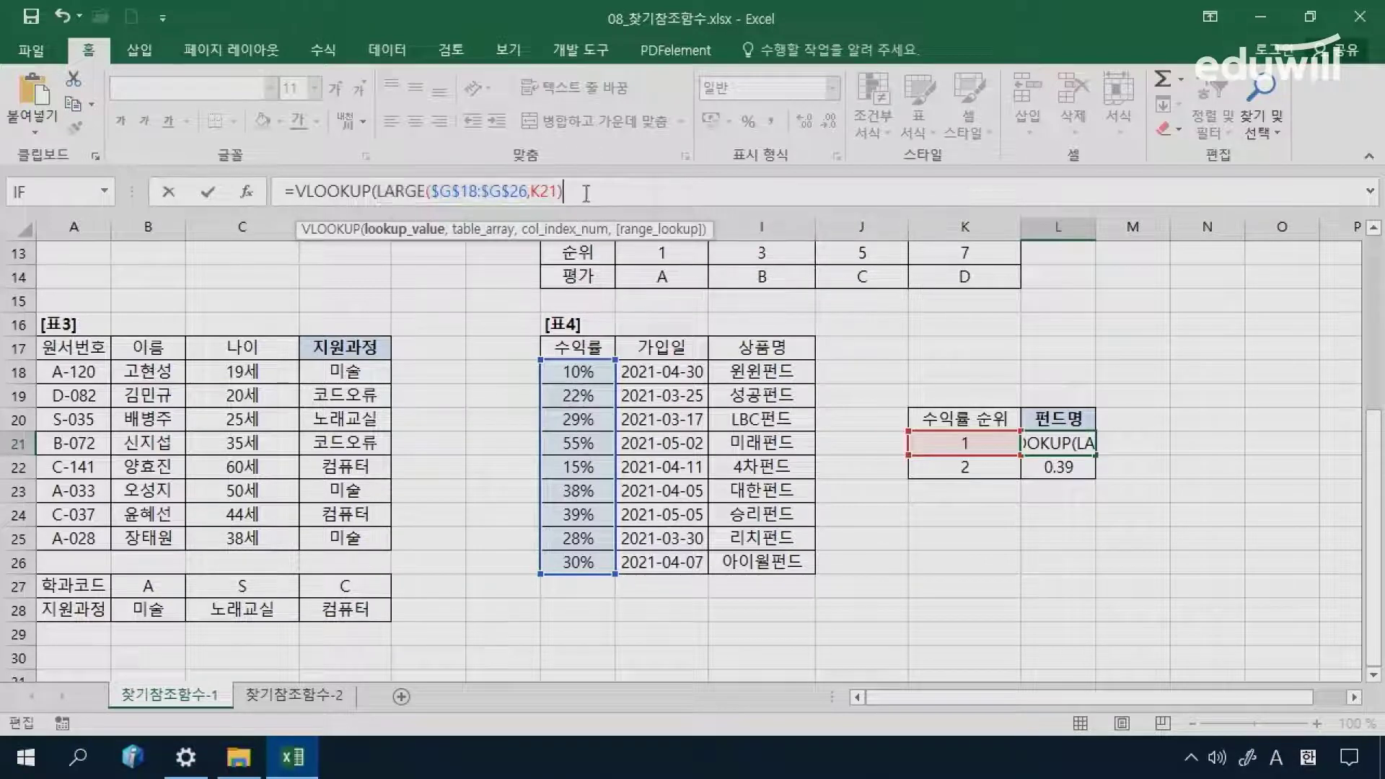
Step: Set the VLOOKUP table_array in L21 to the absolute range $G$18:$I$26 and the col_index_num to 3
{"action": "type", "text": ","}
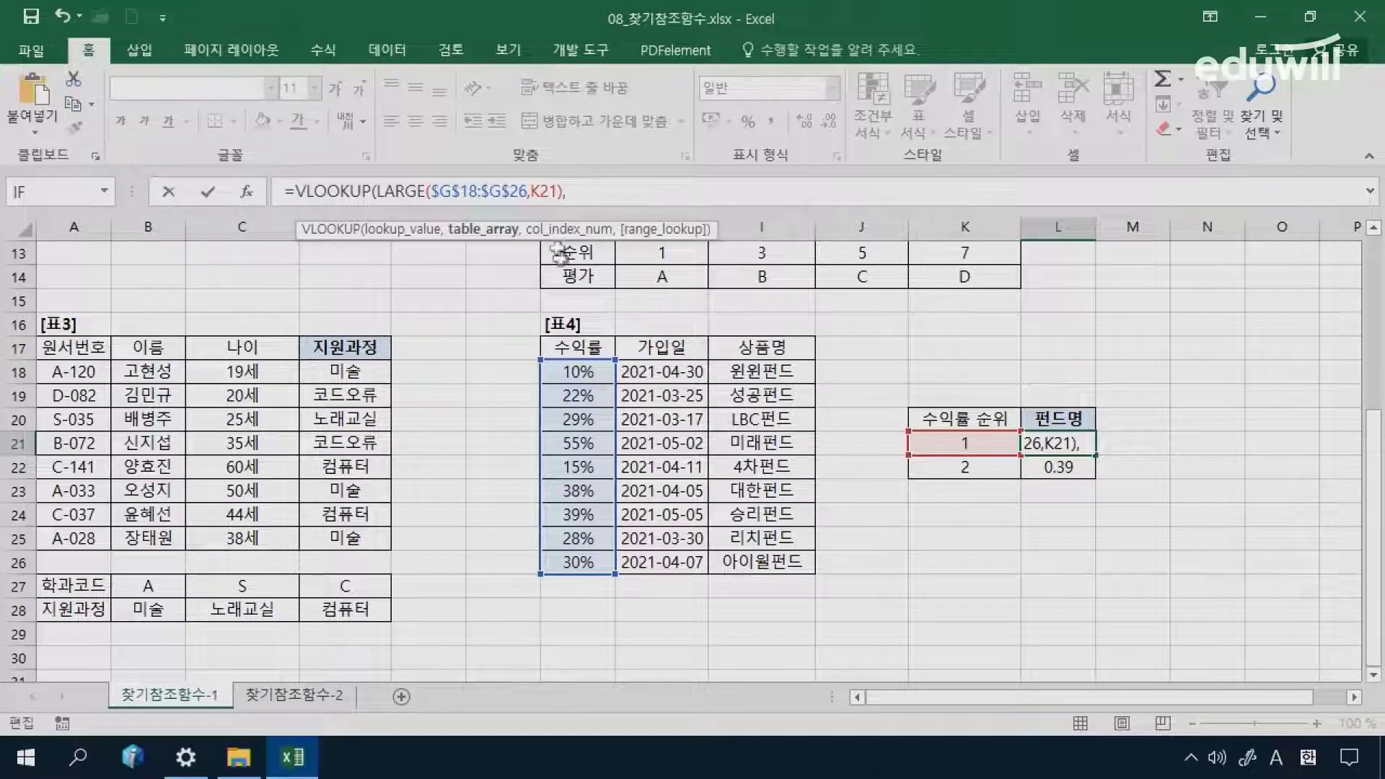
{"action": "left_click_drag", "start_coordinate": [582, 371], "coordinate": [728, 563]}
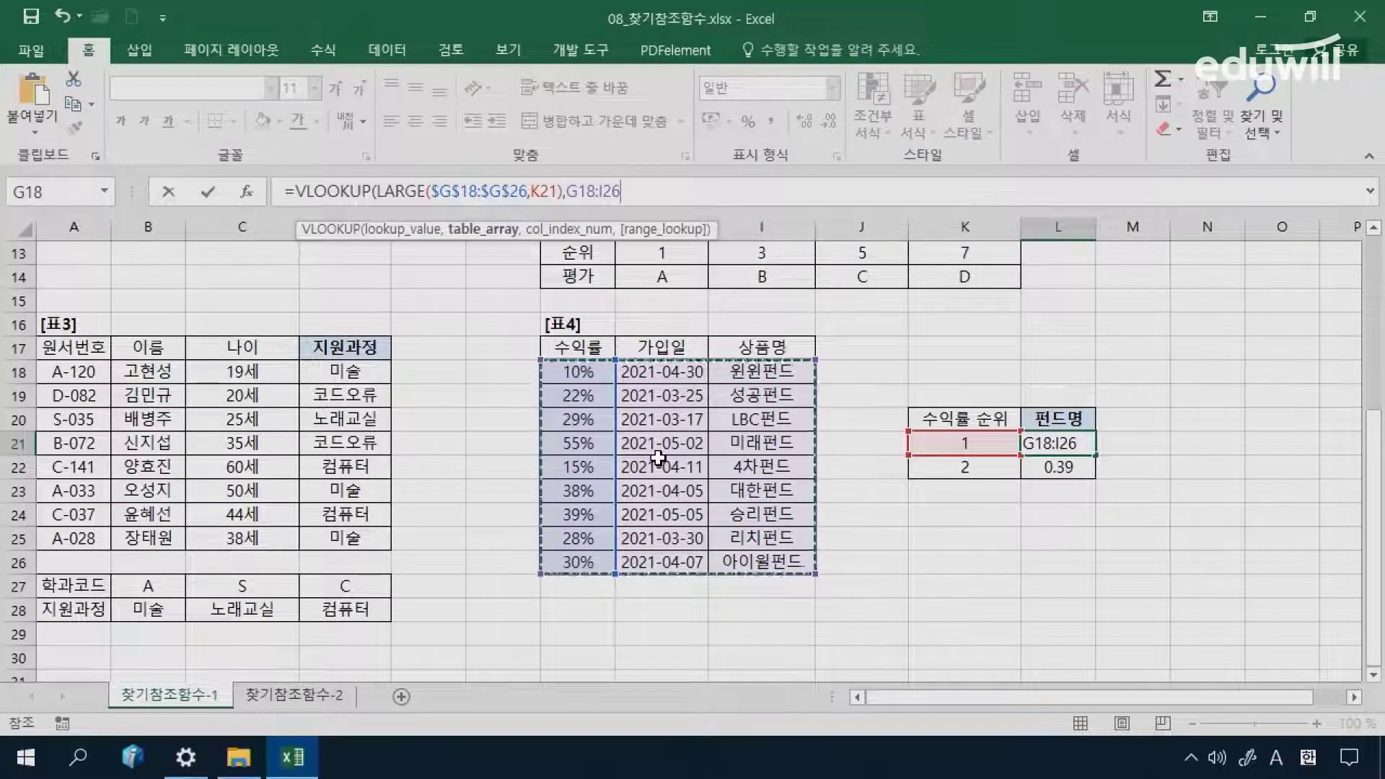
{"action": "key", "text": "F4"}
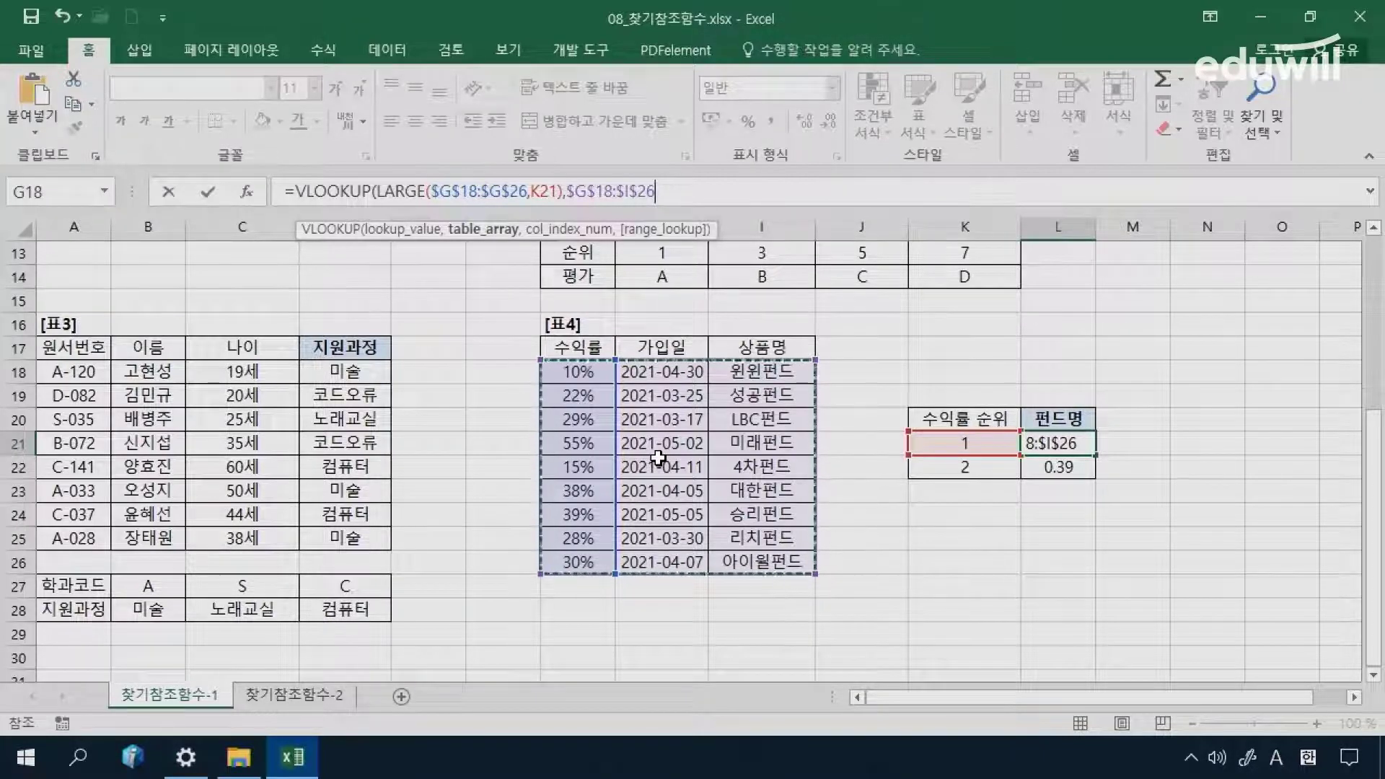
{"action": "type", "text": ","}
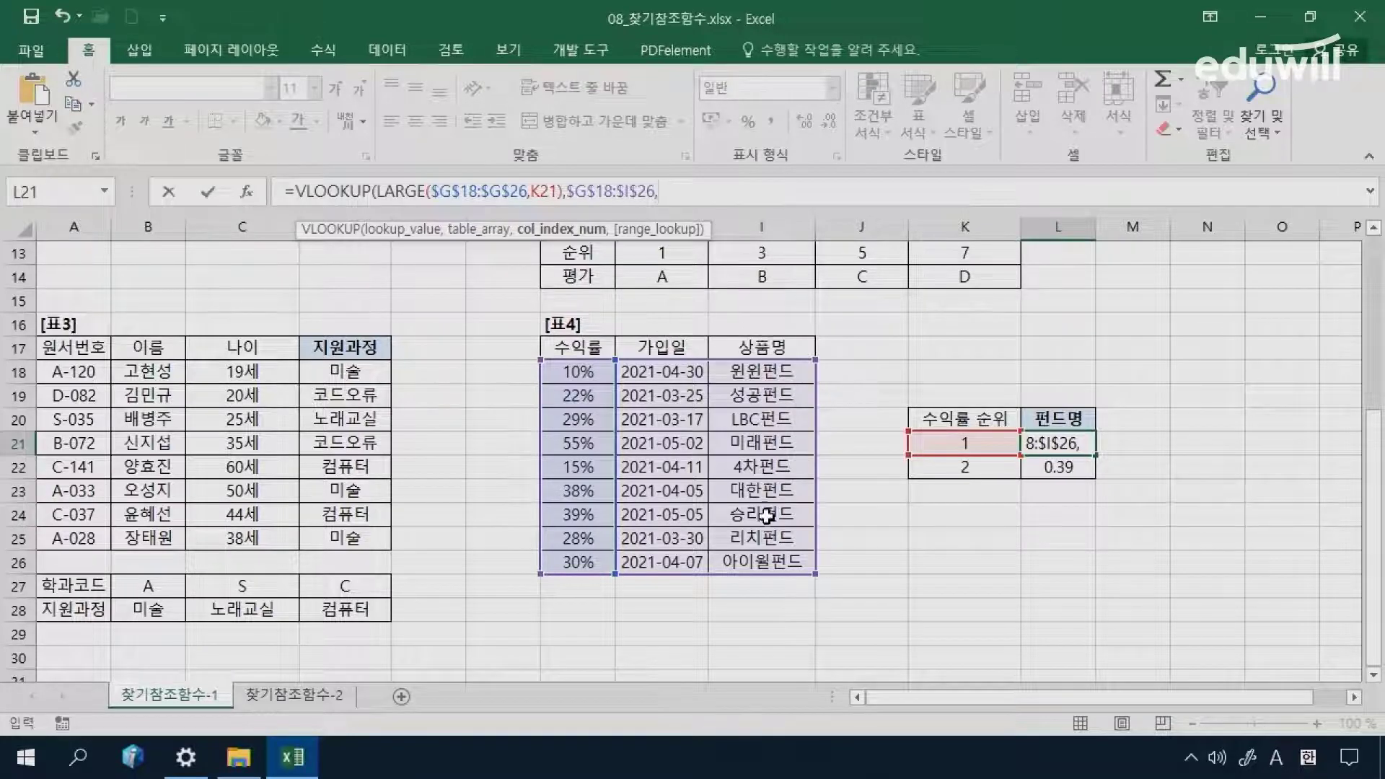
{"action": "type", "text": "3"}
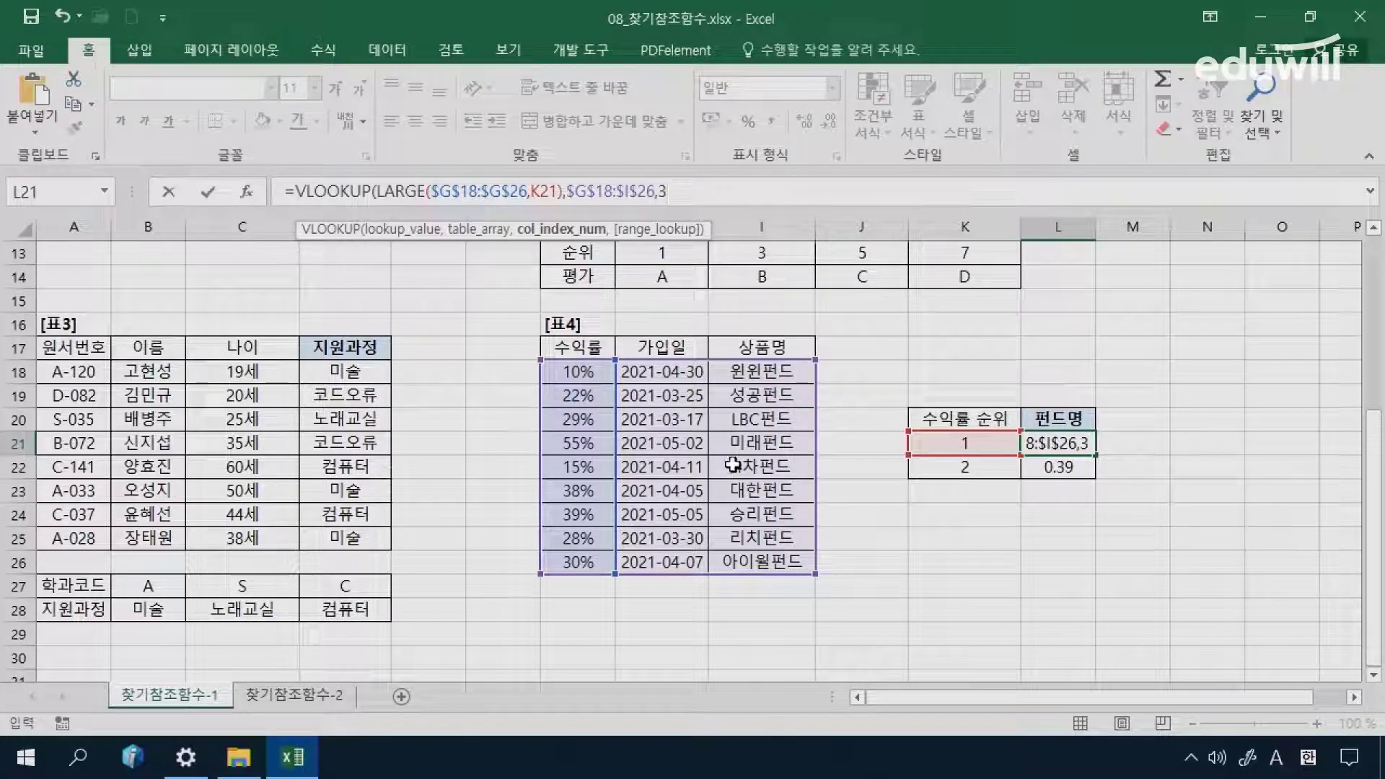
Step: Set the VLOOKUP range_lookup in L21 to FALSE for an exact match and enter the formula
{"action": "type", "text": ","}
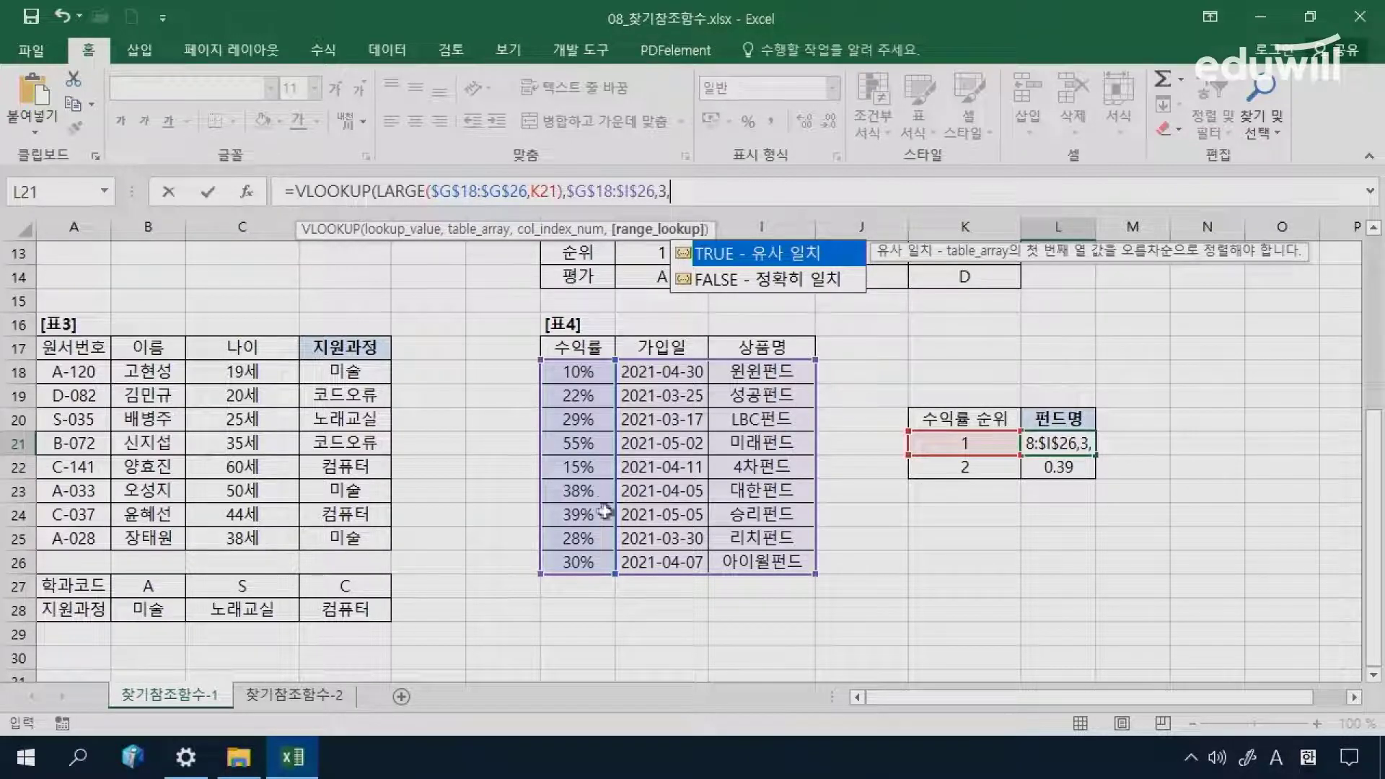
{"action": "double_click", "coordinate": [725, 283]}
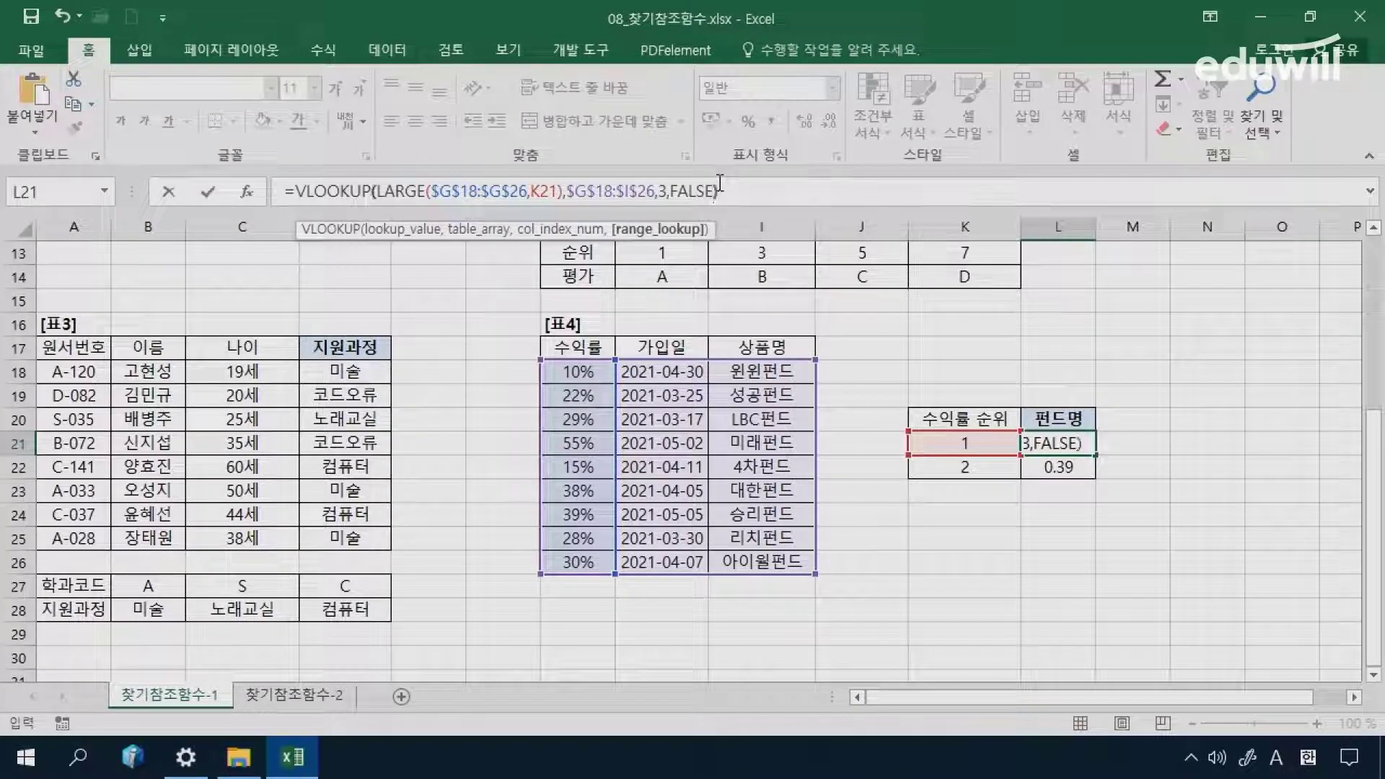
{"action": "key", "text": "Return"}
Step: Fill the VLOOKUP formula from L21 down to L22 and check L22 against the 상품명 column of 표4
{"action": "key", "text": "Up"}
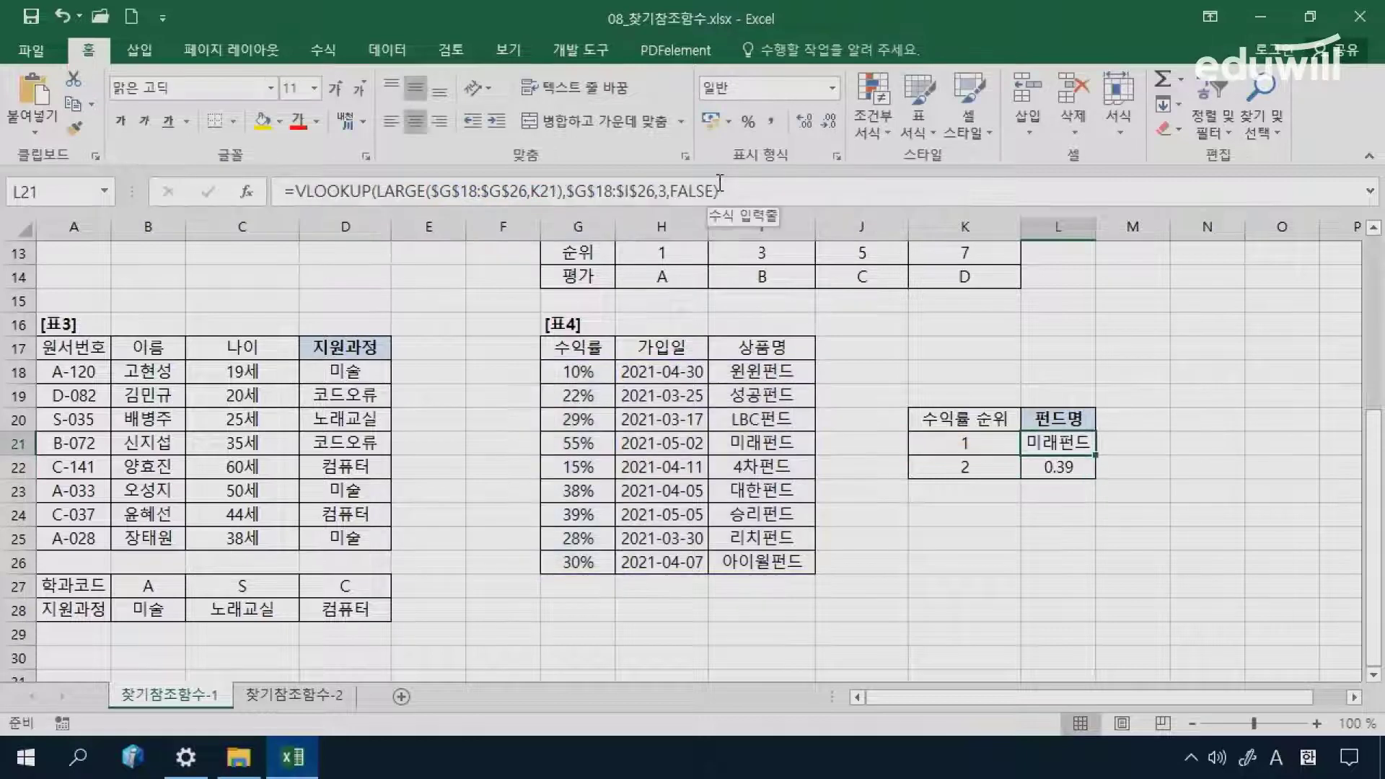
{"action": "left_click_drag", "start_coordinate": [1095, 455], "coordinate": [1097, 476]}
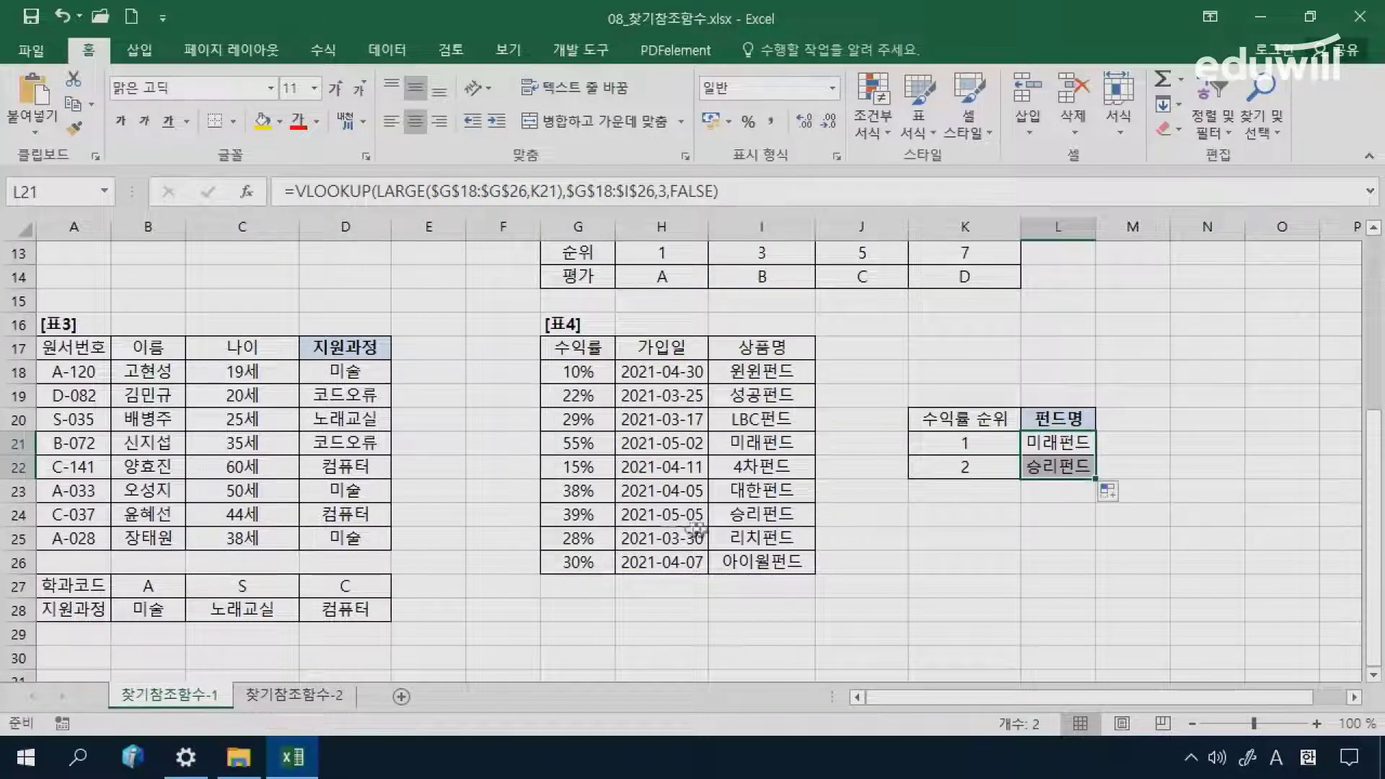
{"action": "left_click", "coordinate": [743, 524]}
{"action": "left_click", "coordinate": [1028, 470]}
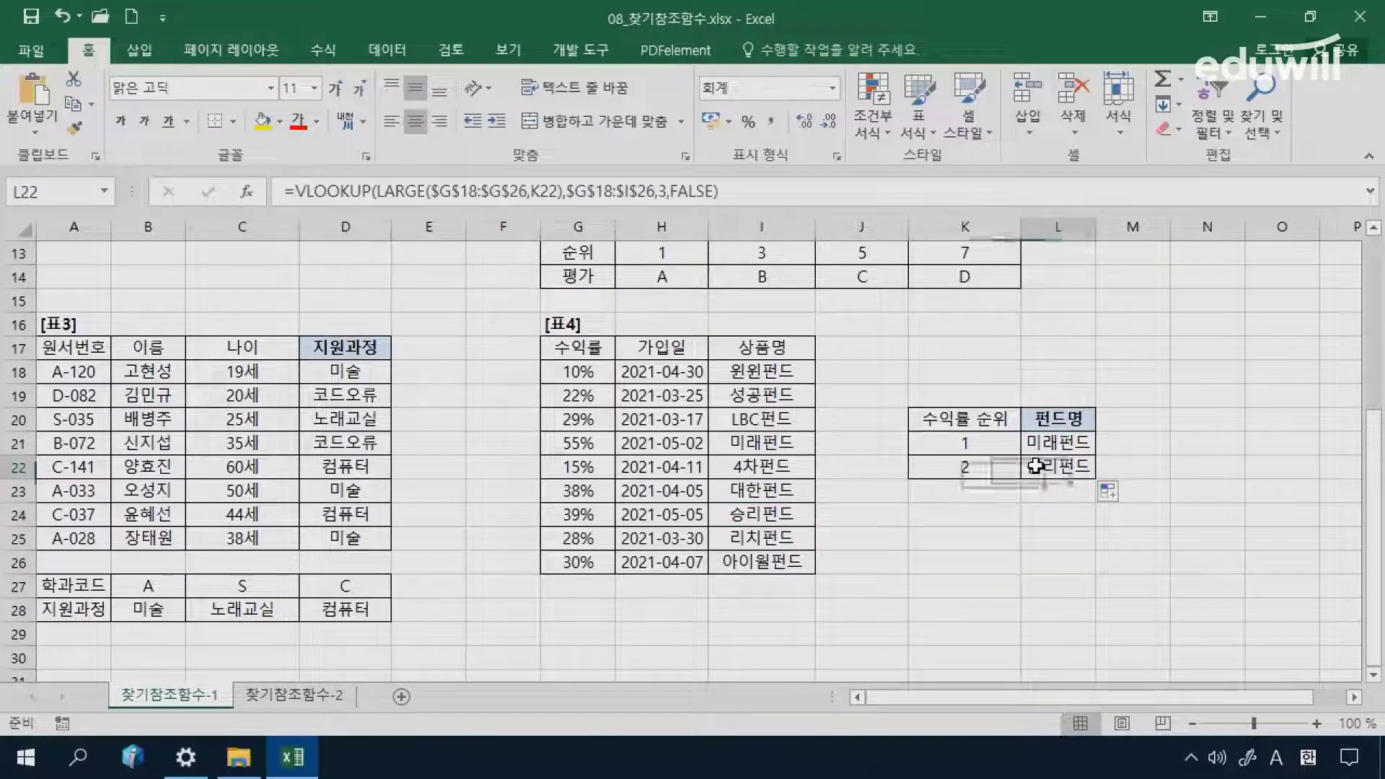